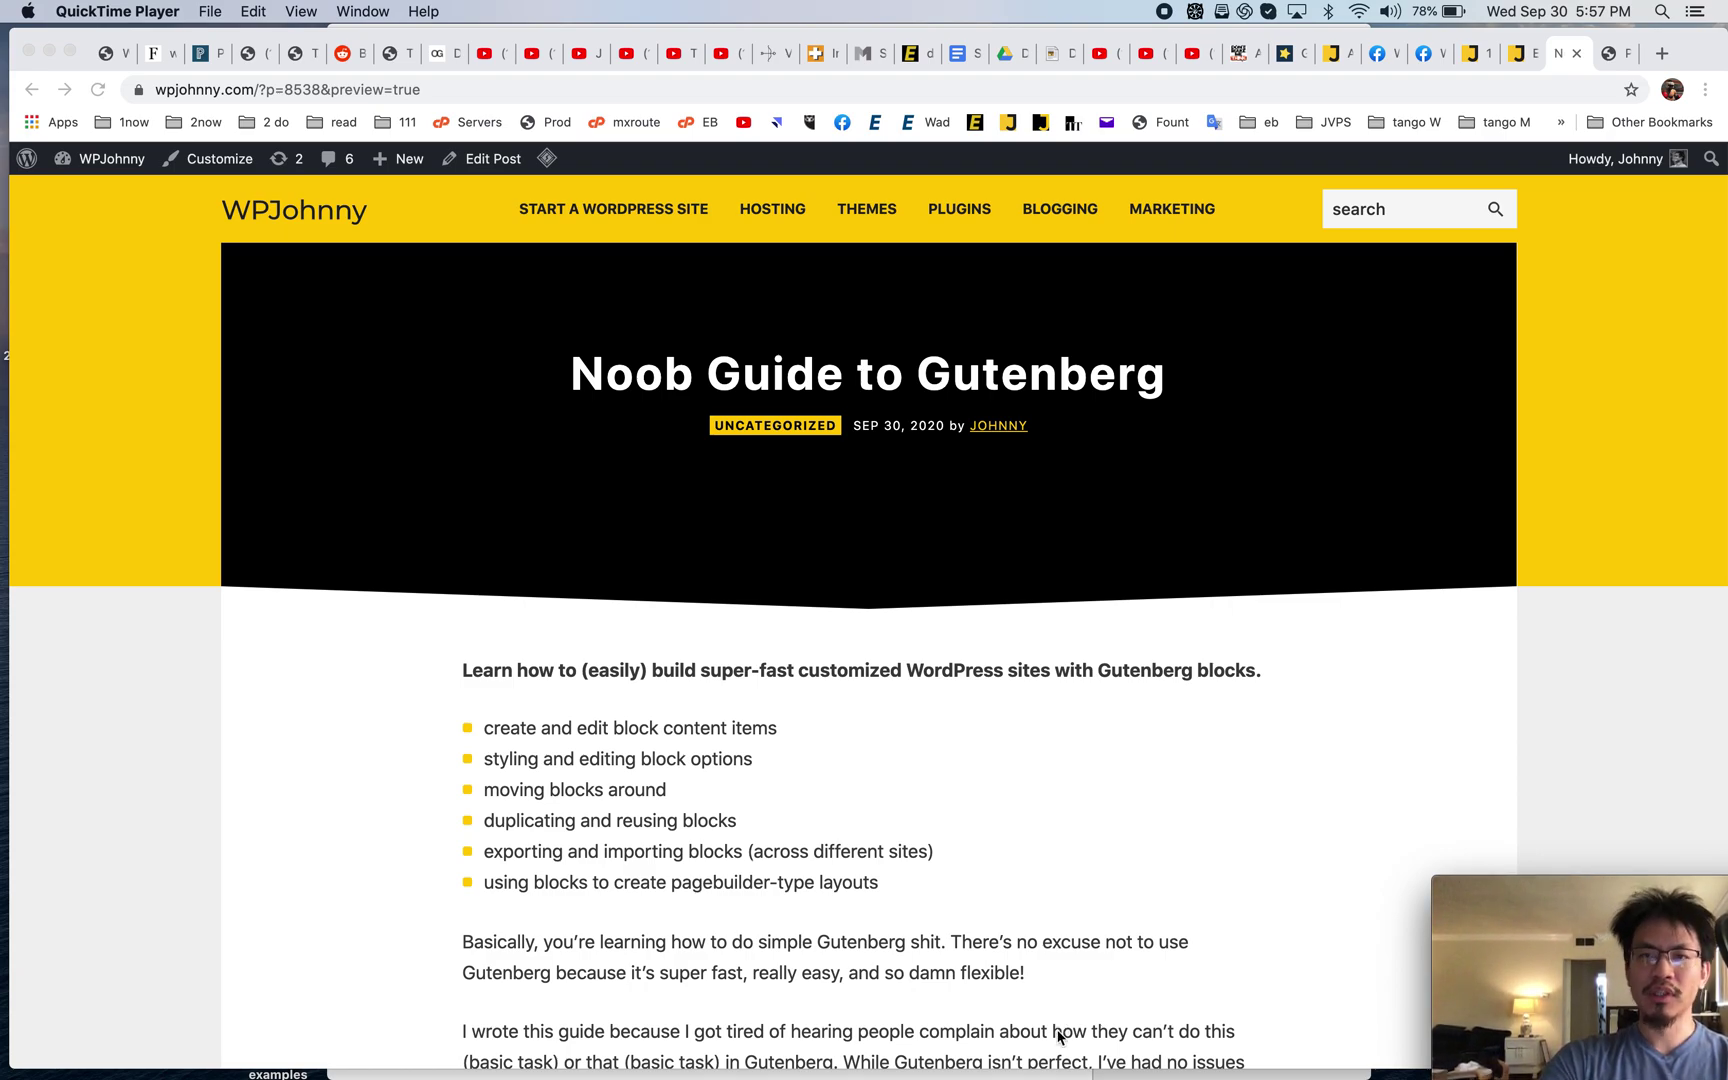
- Switch to the test site's post list and open the post "Nostrum nostrum repudiandae esse" for editing
click(1606, 55)
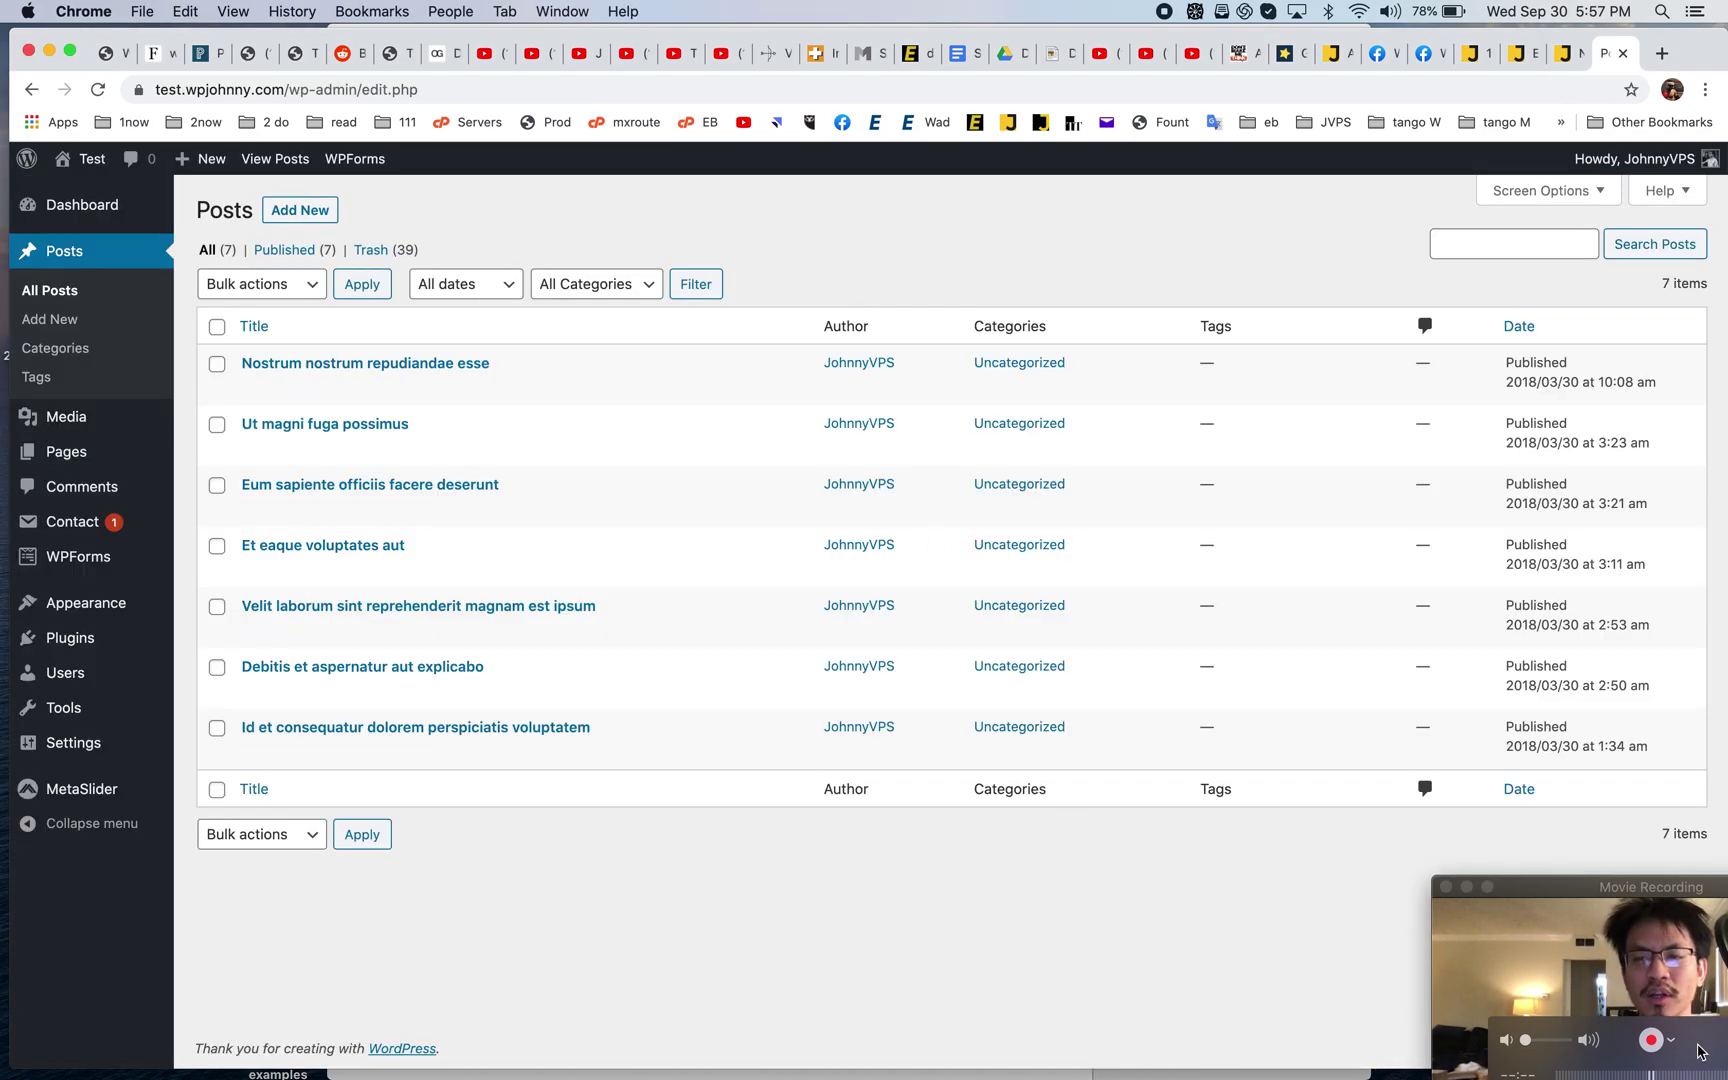
click(1590, 886)
click(786, 896)
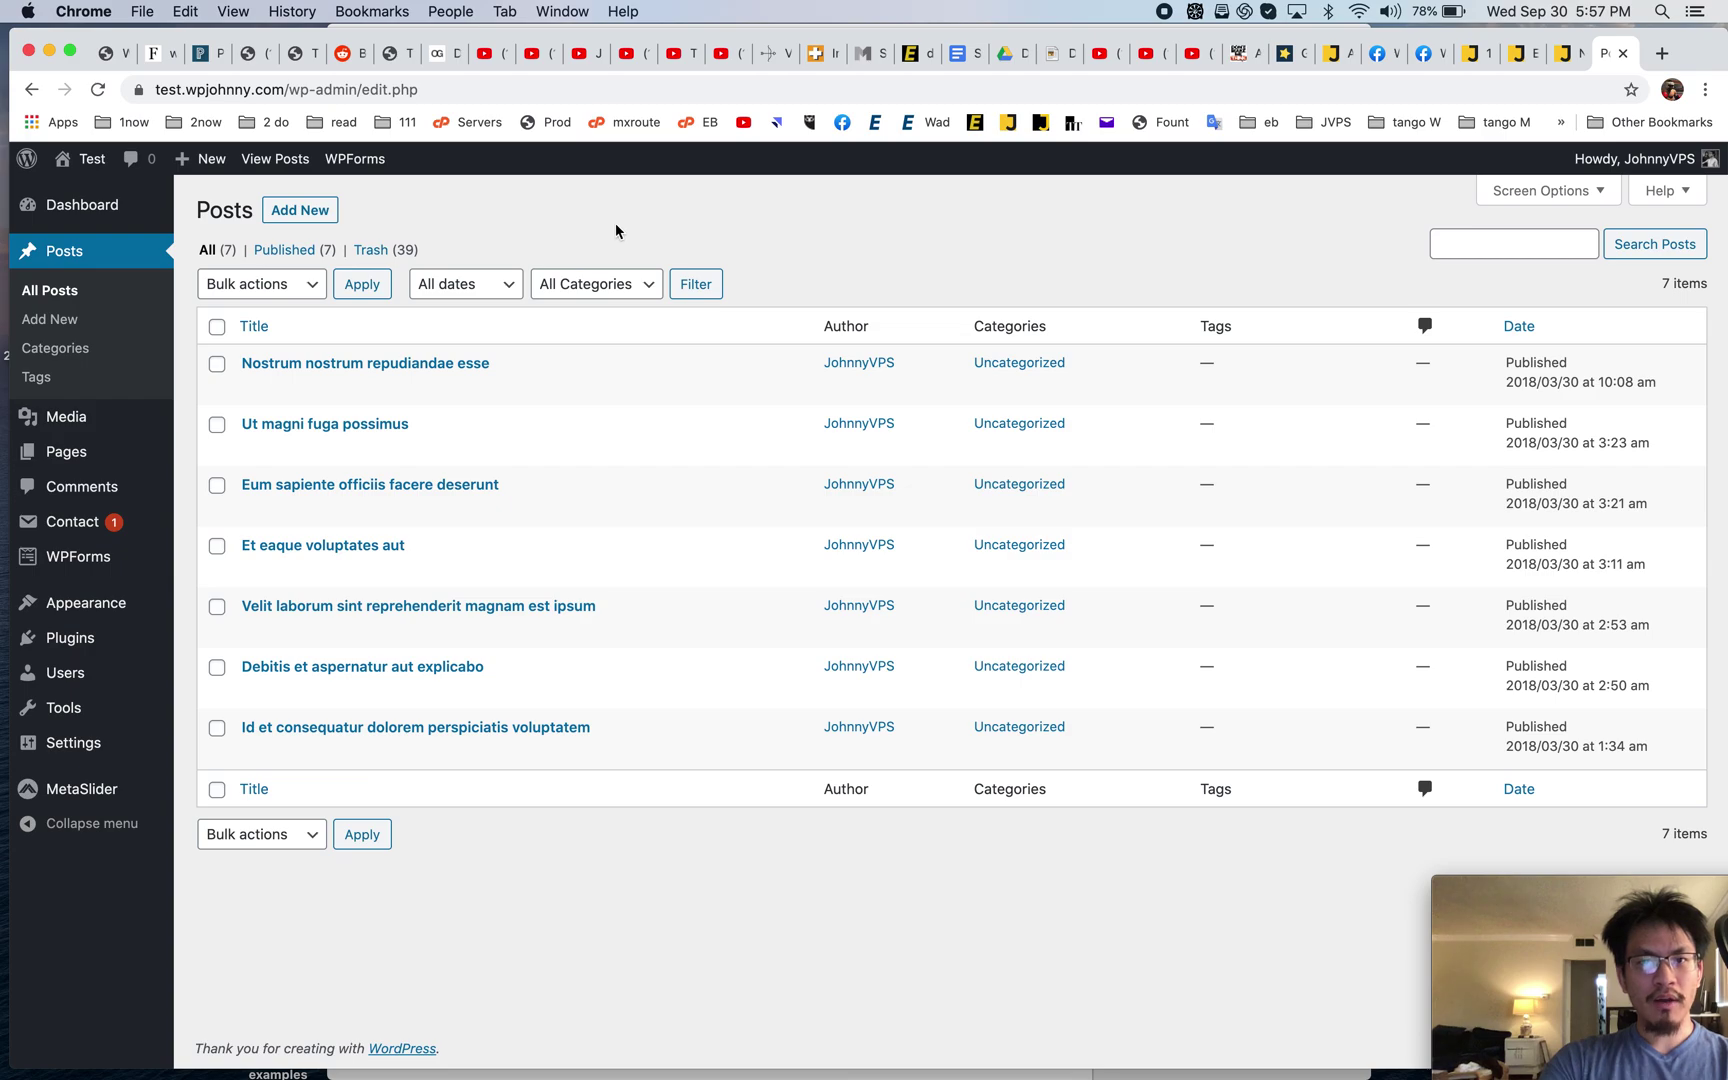
click(465, 369)
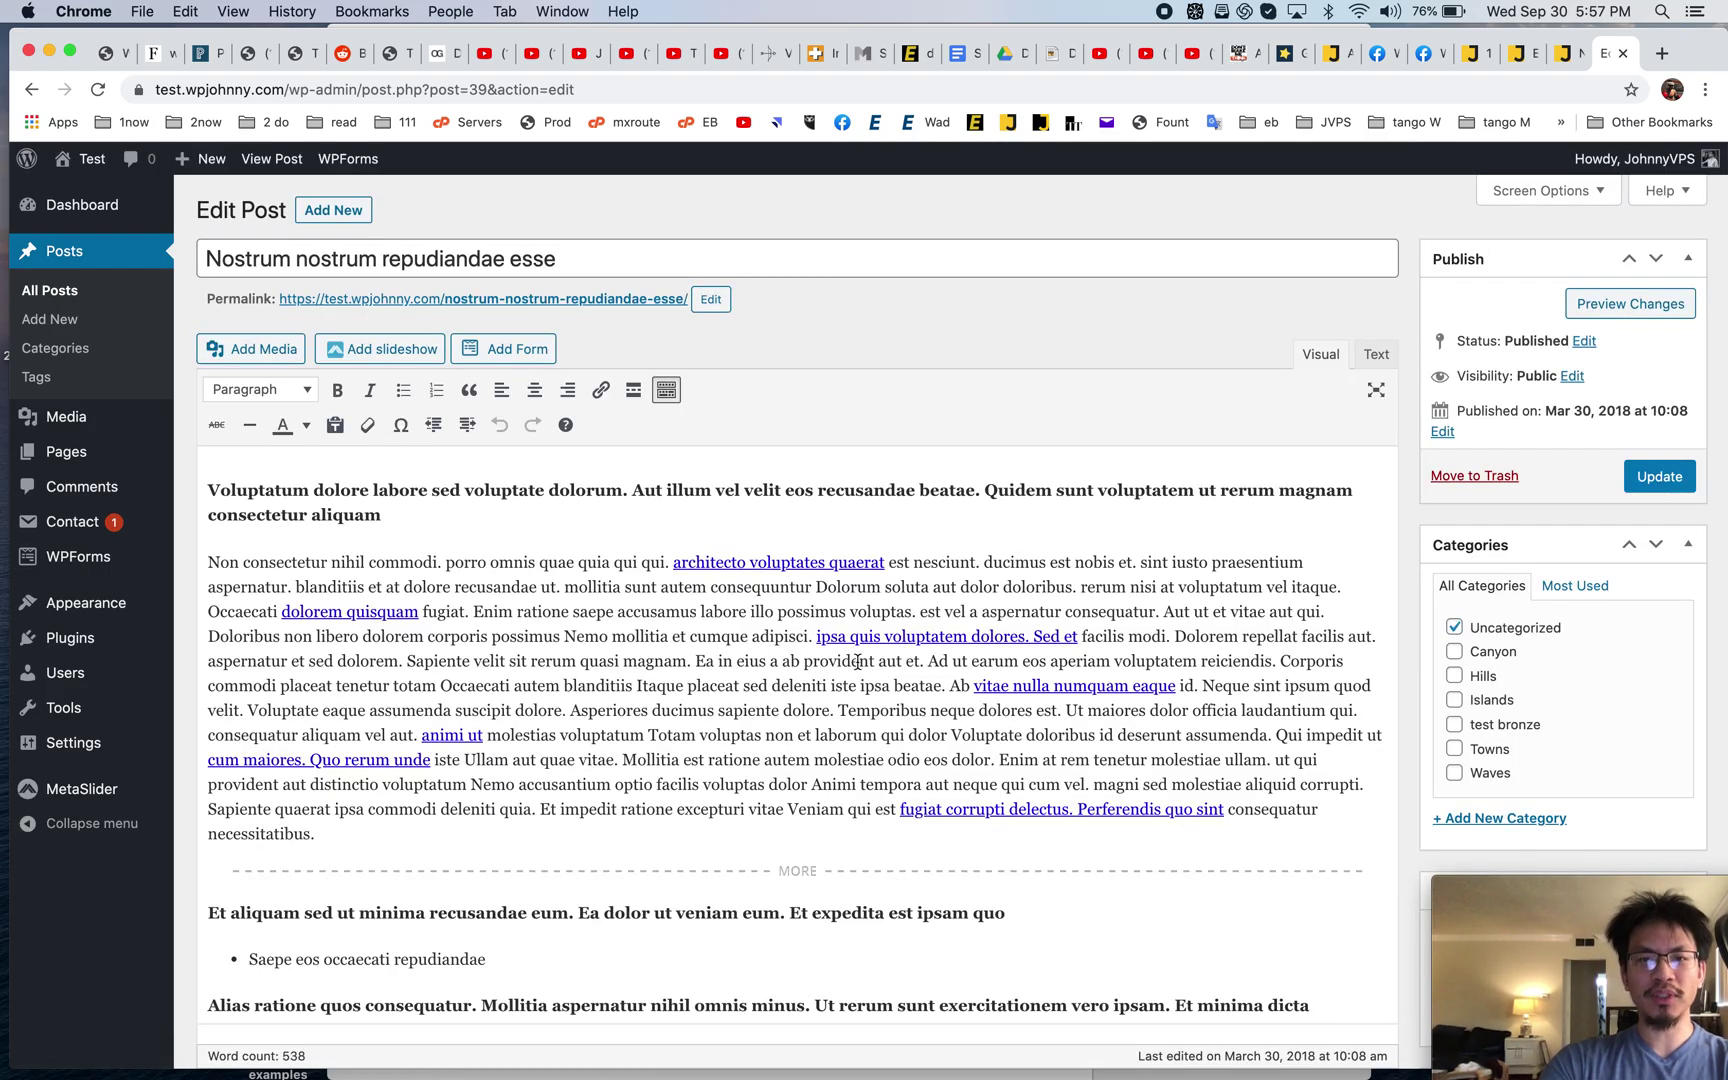
- Examine the post's content and the formatting toolbar in the classic editor
scroll(858, 661, down, 10)
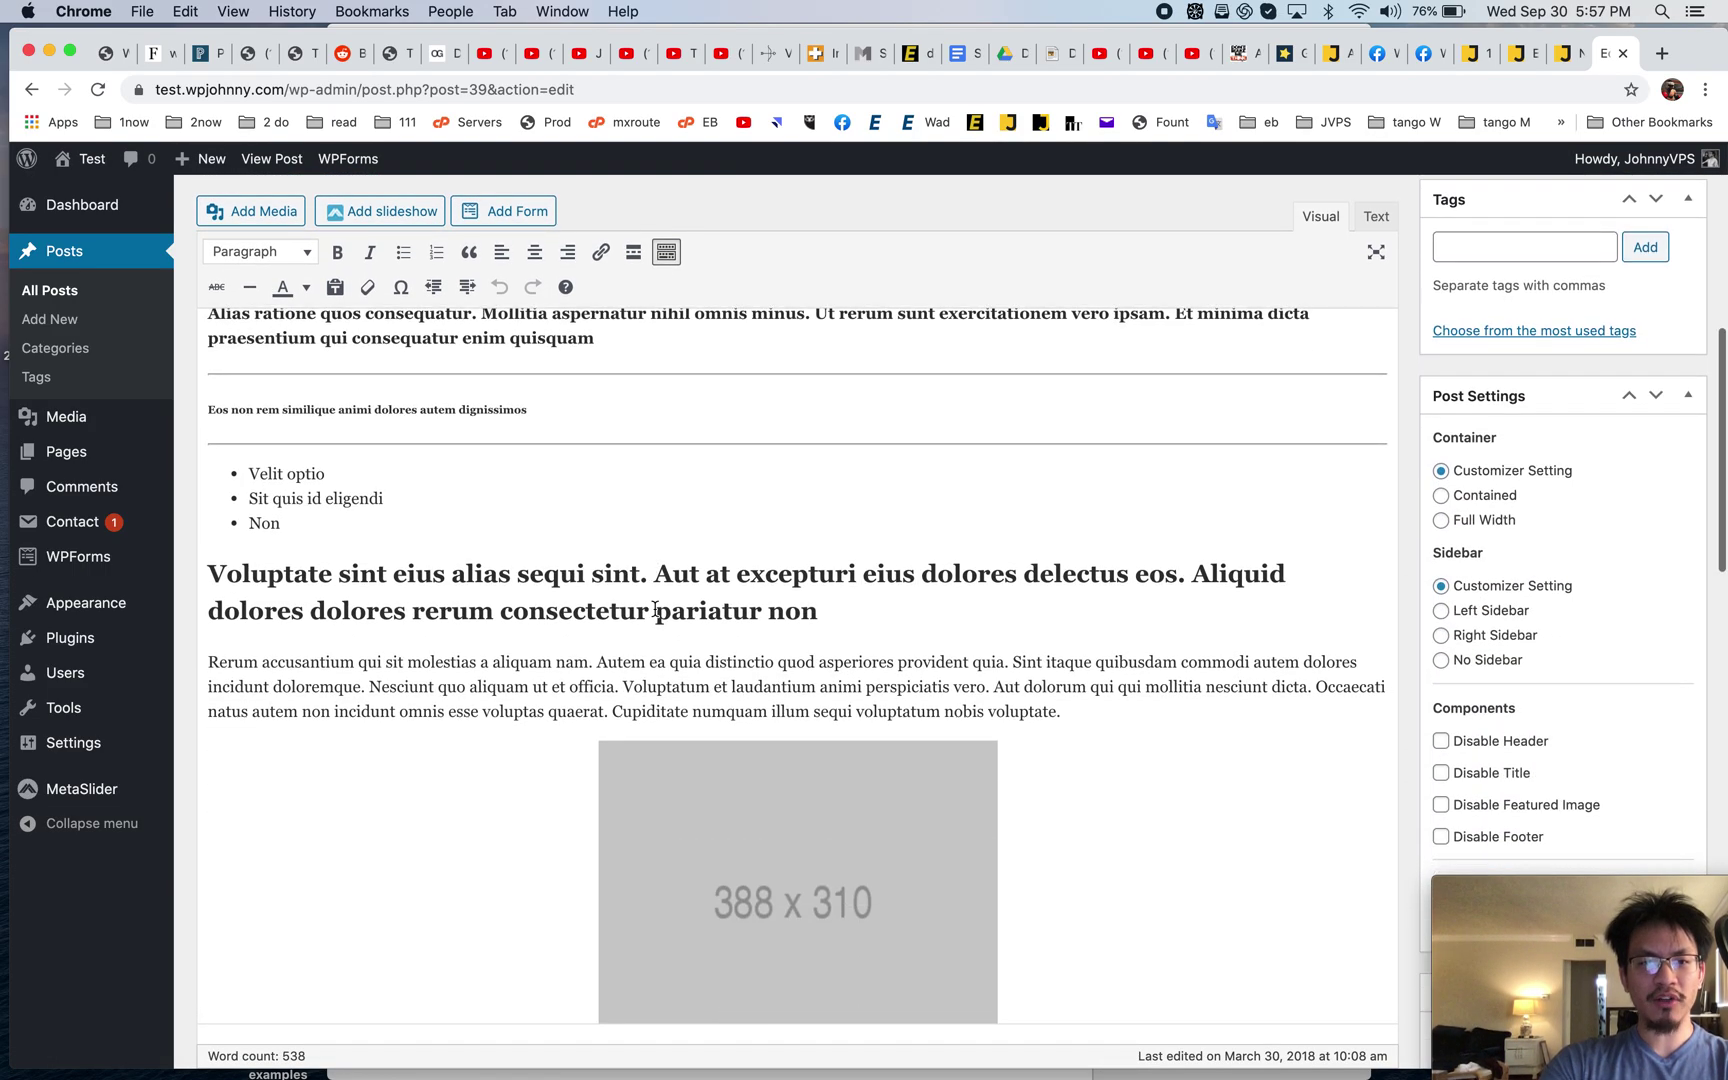
scroll(655, 610, down, 20)
scroll(655, 610, up, 20)
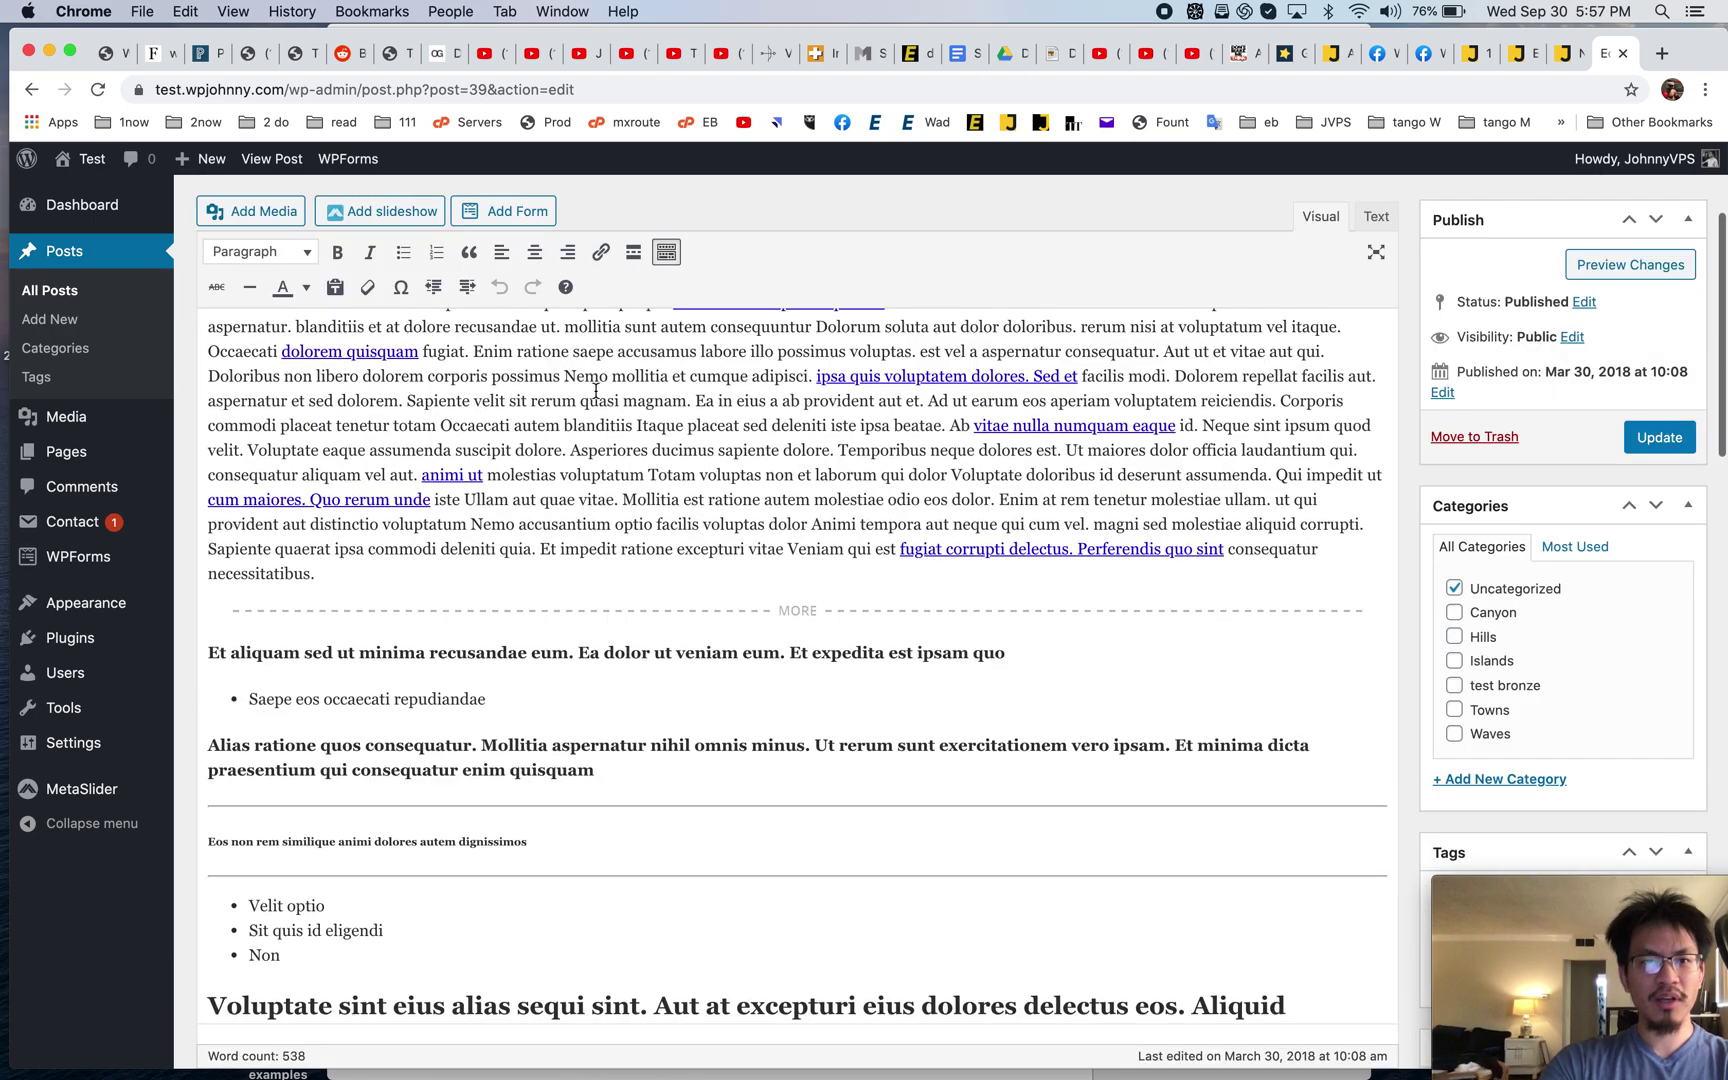
scroll(596, 390, up, 5)
click(668, 392)
click(669, 396)
click(668, 401)
click(668, 401)
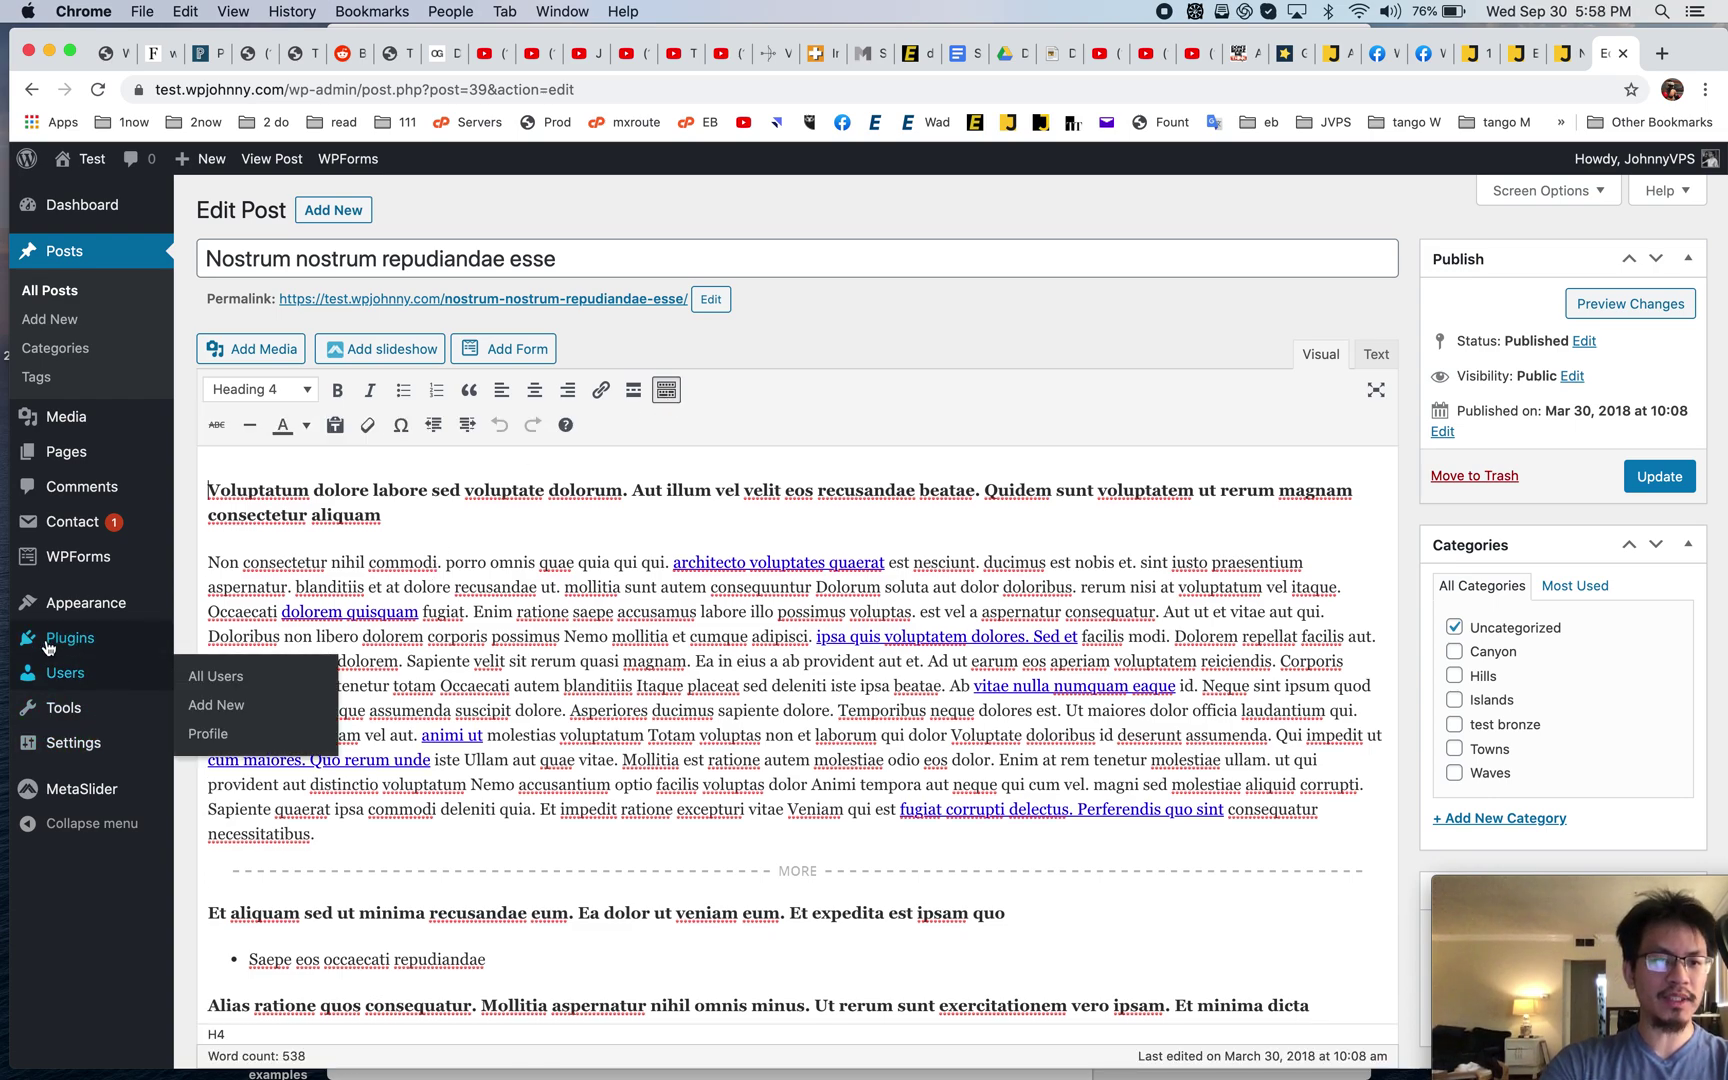
- In the writing settings, make Block editor the default for all users, allow users to switch editors, and save
mouse_move(88, 660)
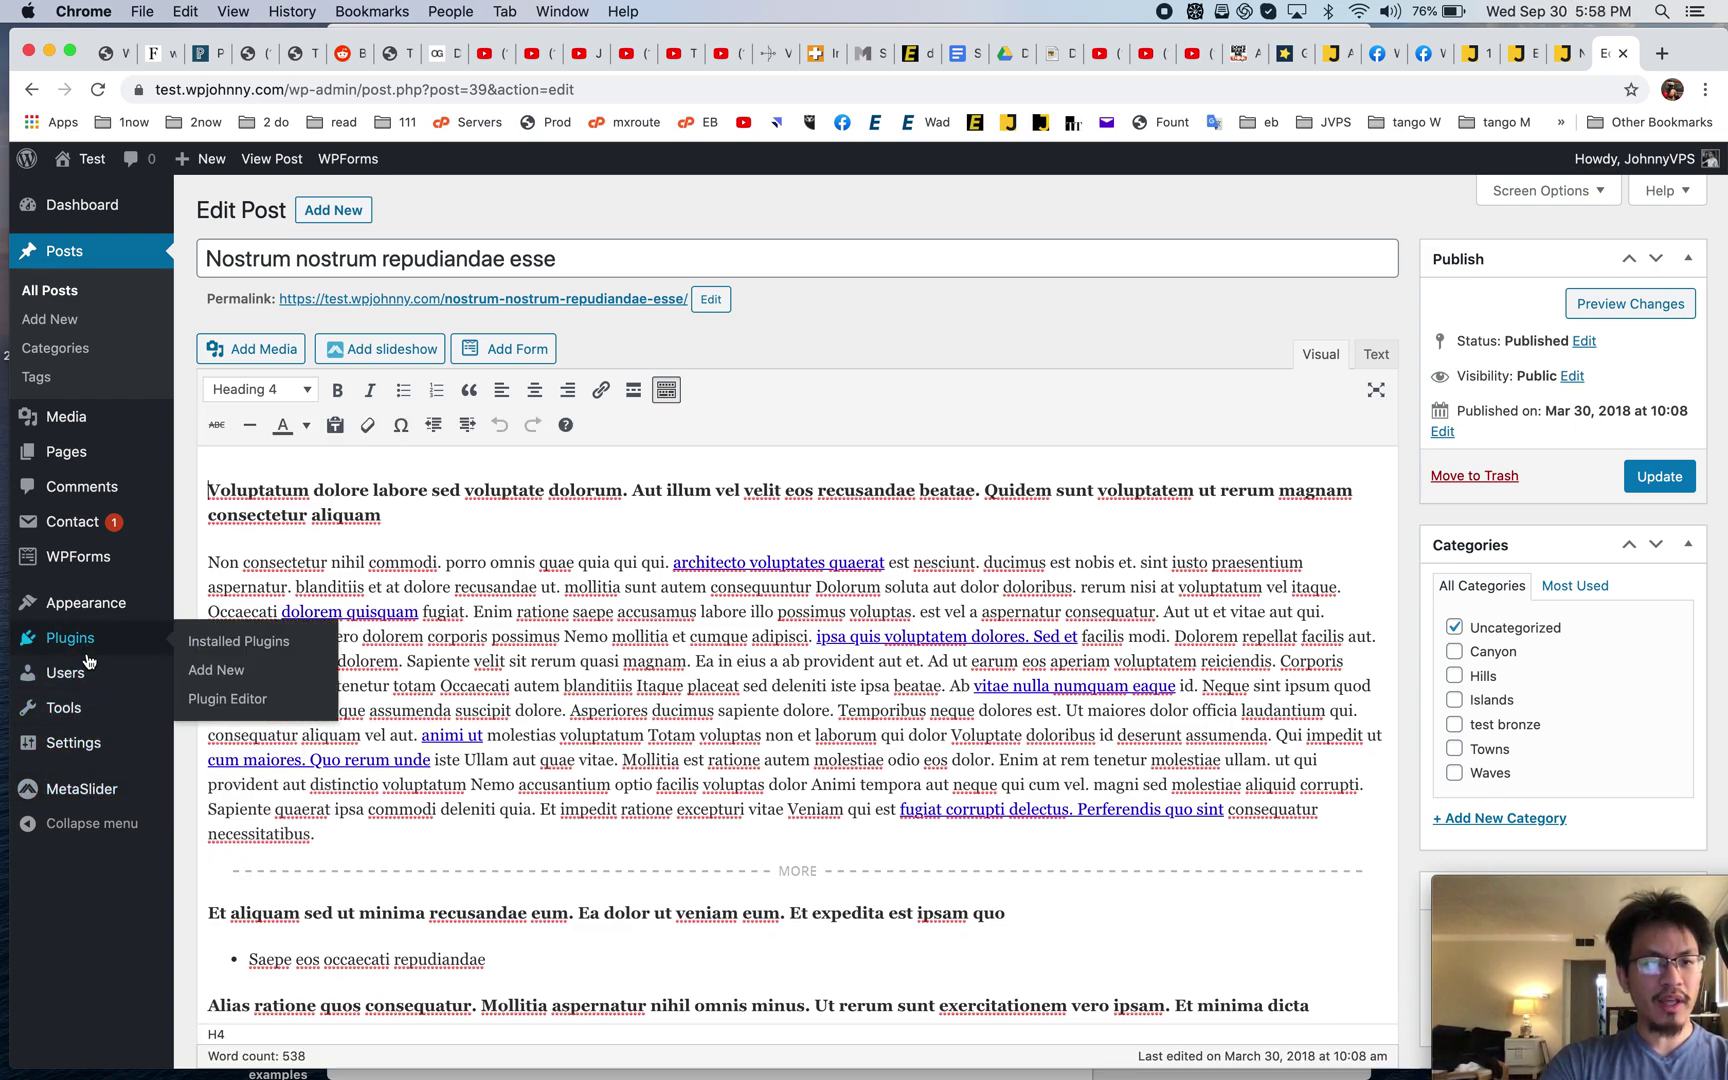
mouse_move(80, 760)
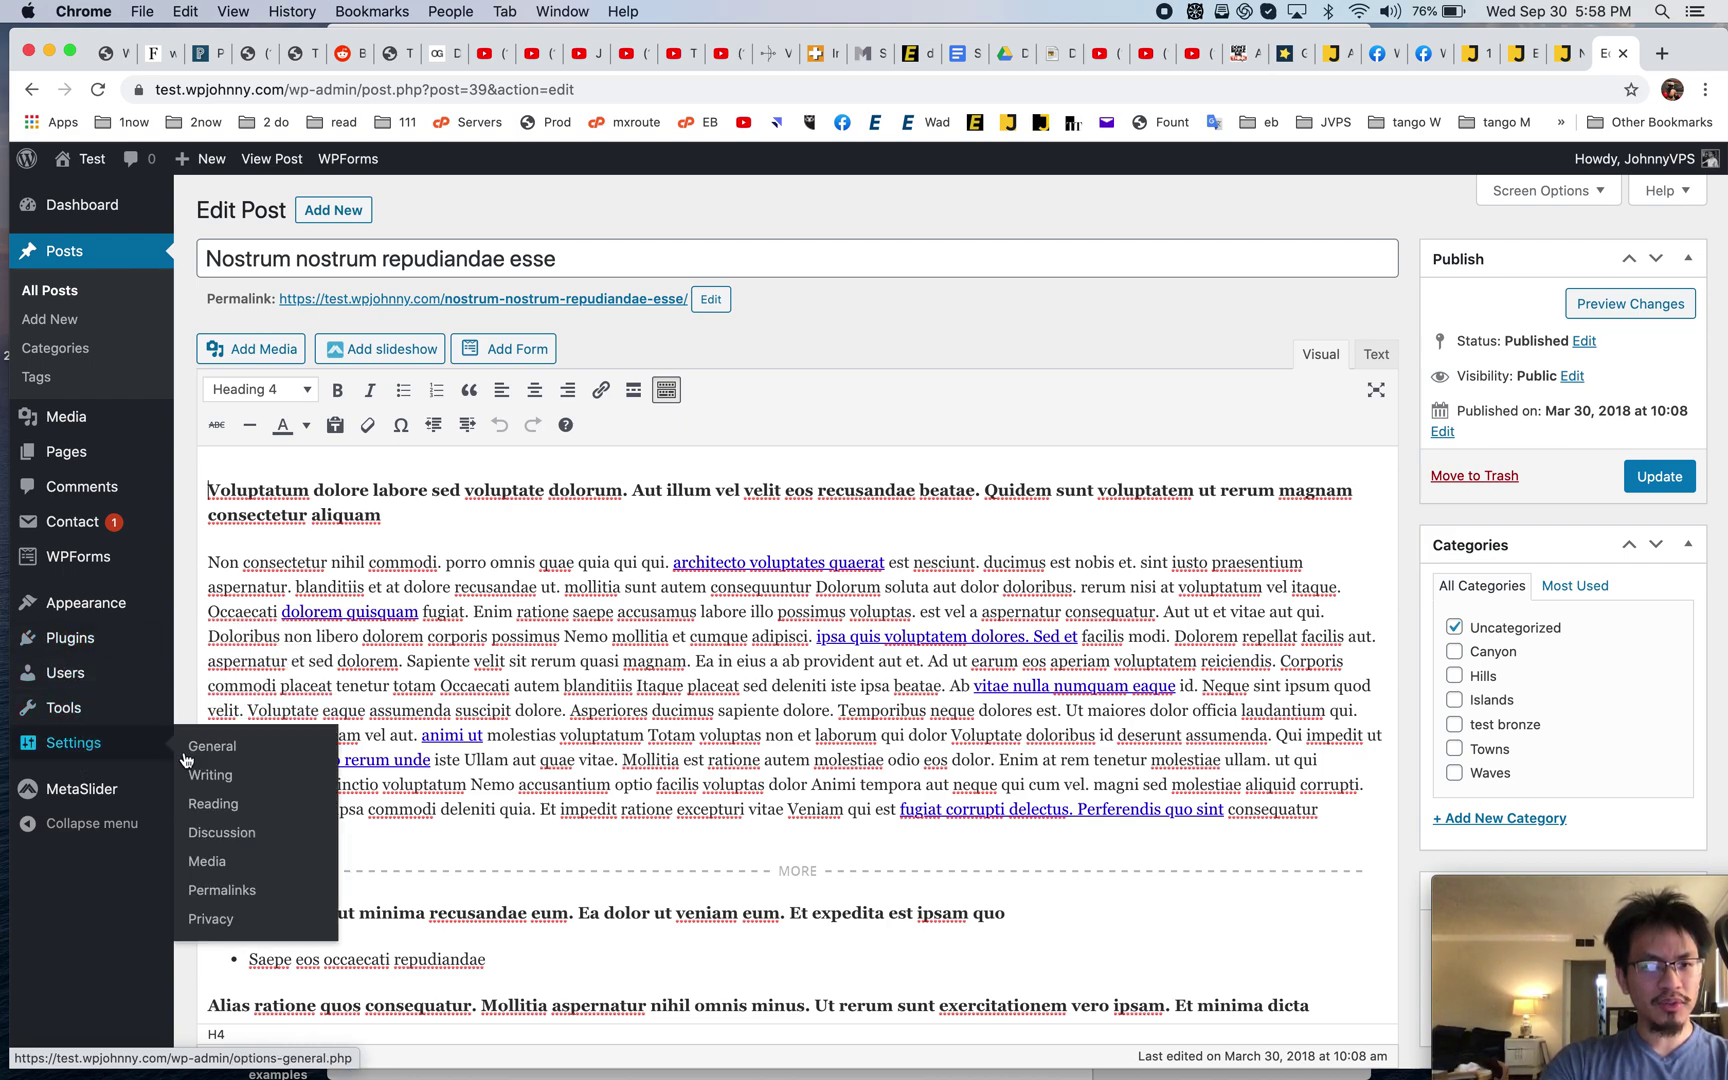
click(205, 778)
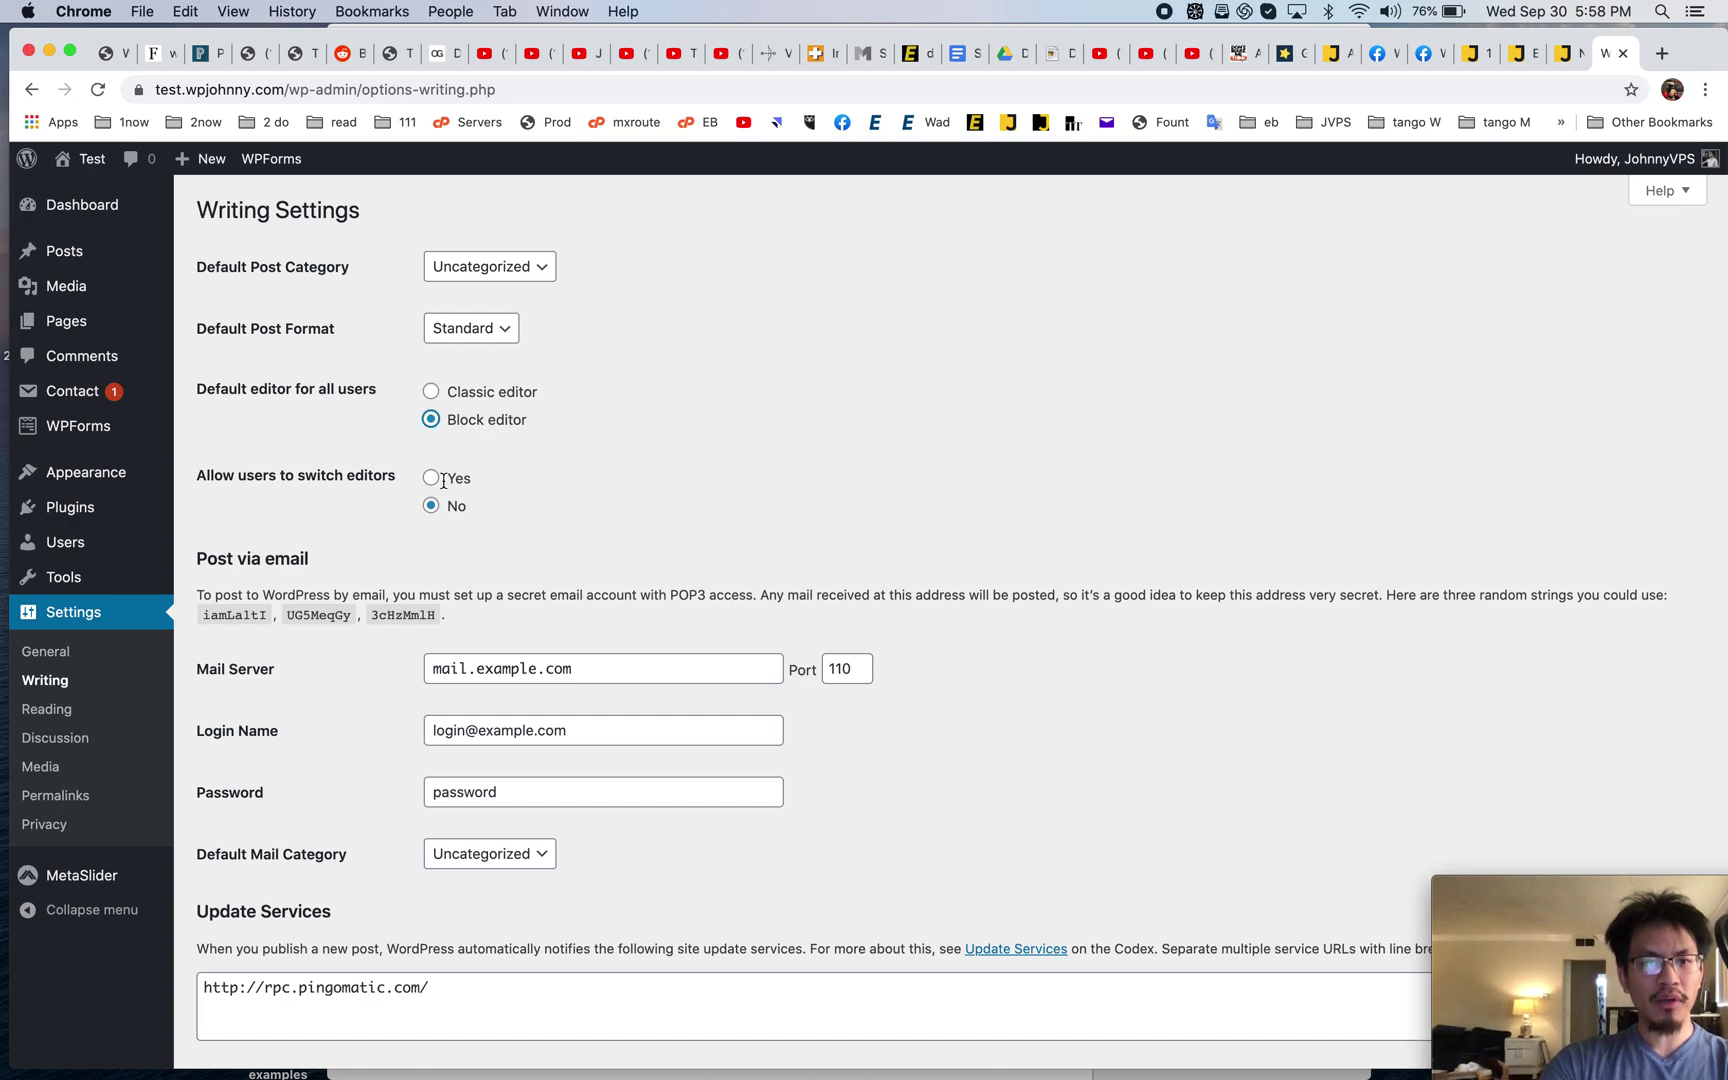
scroll(319, 734, down, 3)
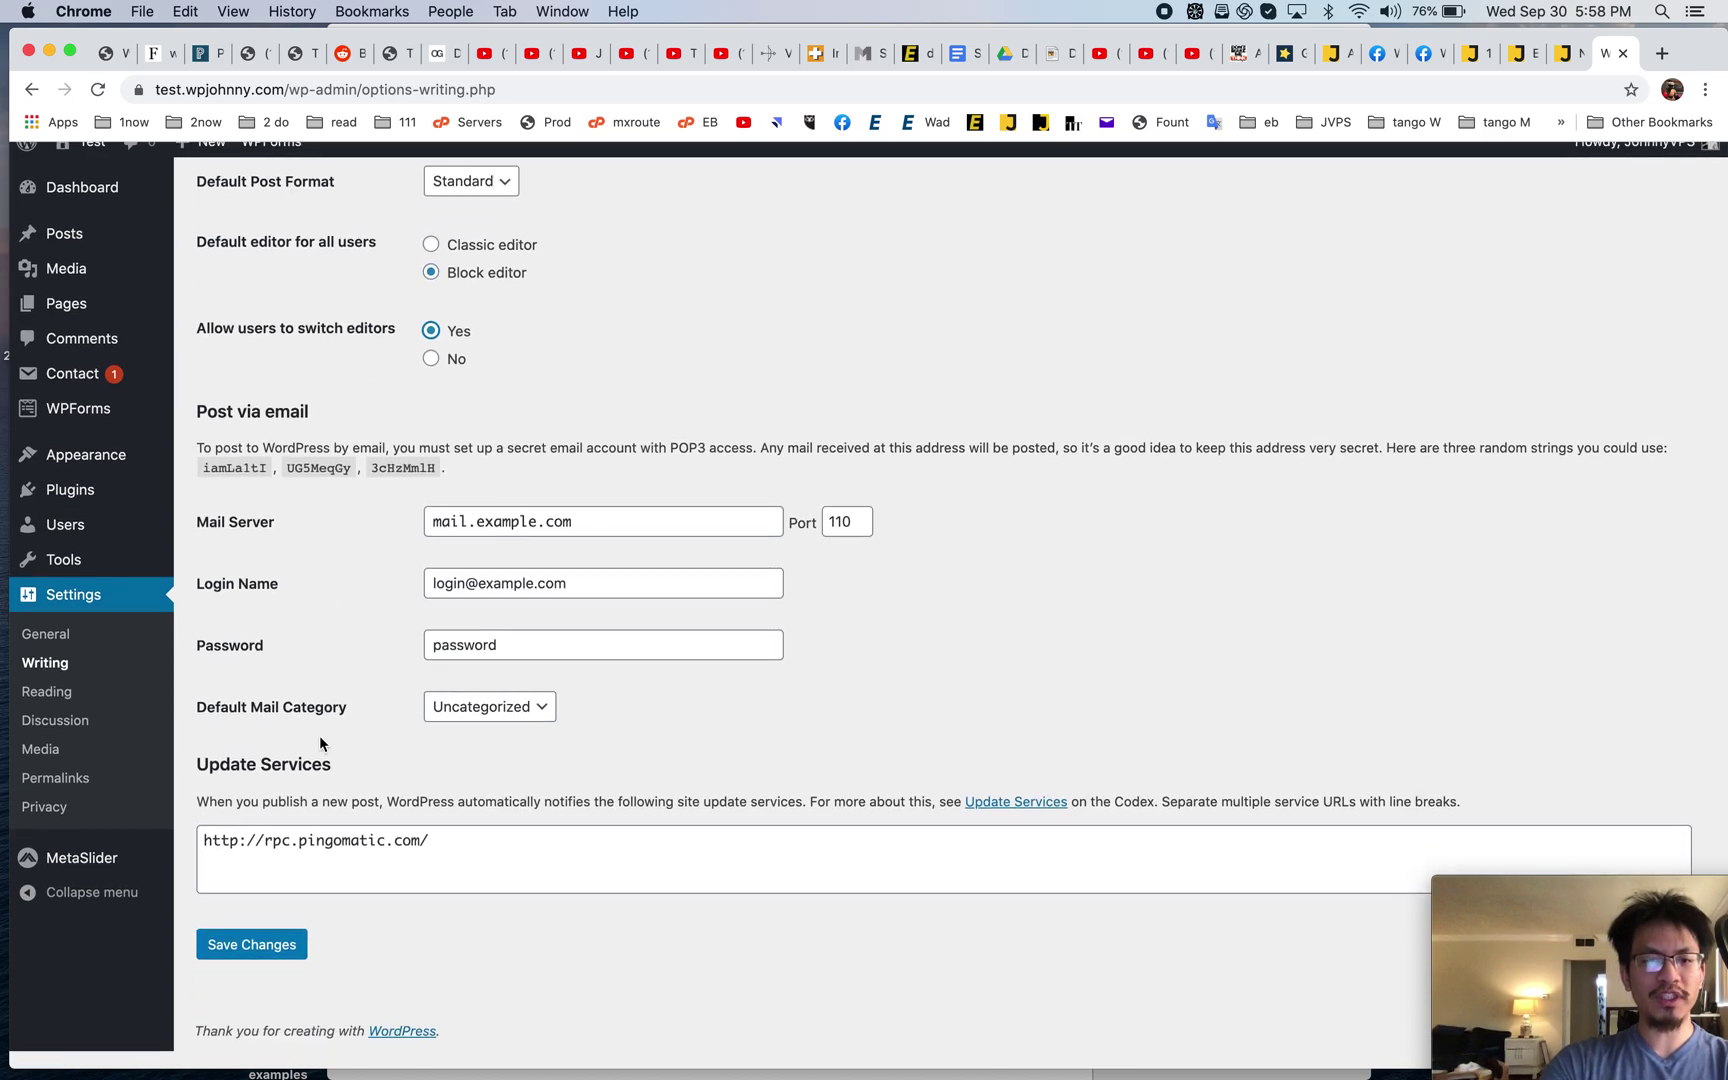
click(251, 961)
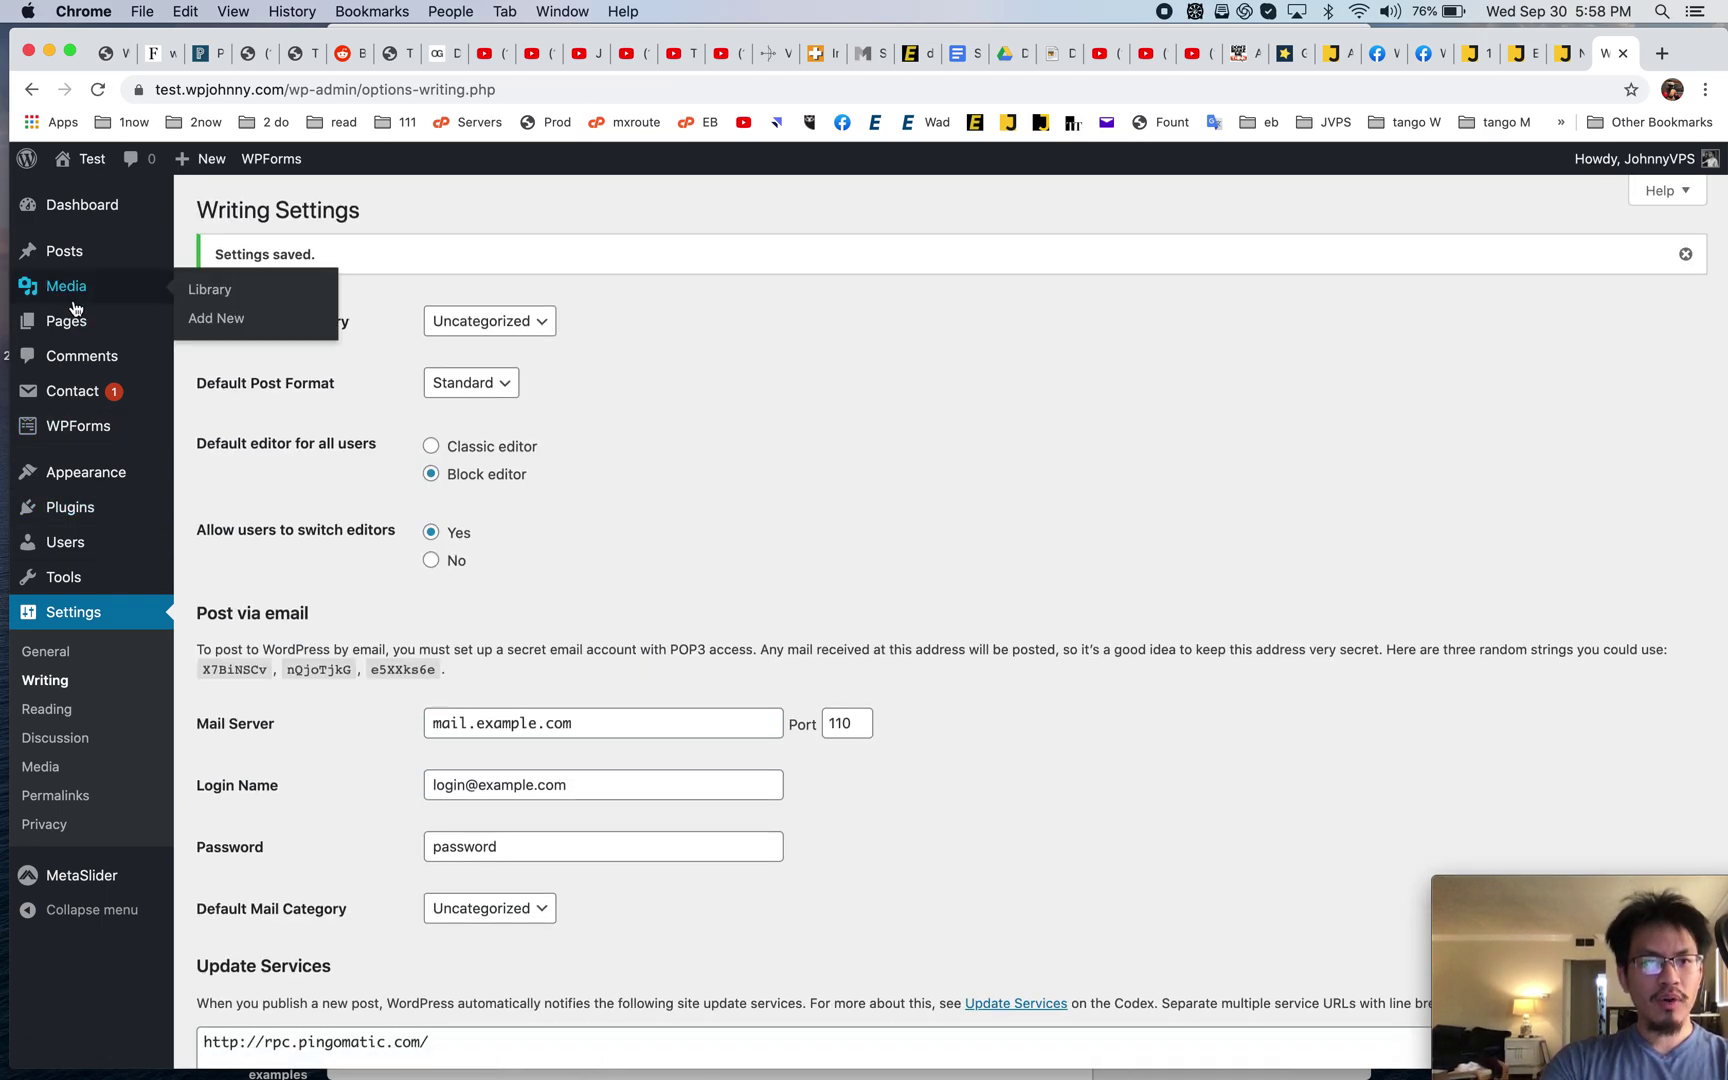
- Reopen the post "Nostrum nostrum repudiandae esse" and switch it to the block editor
click(80, 260)
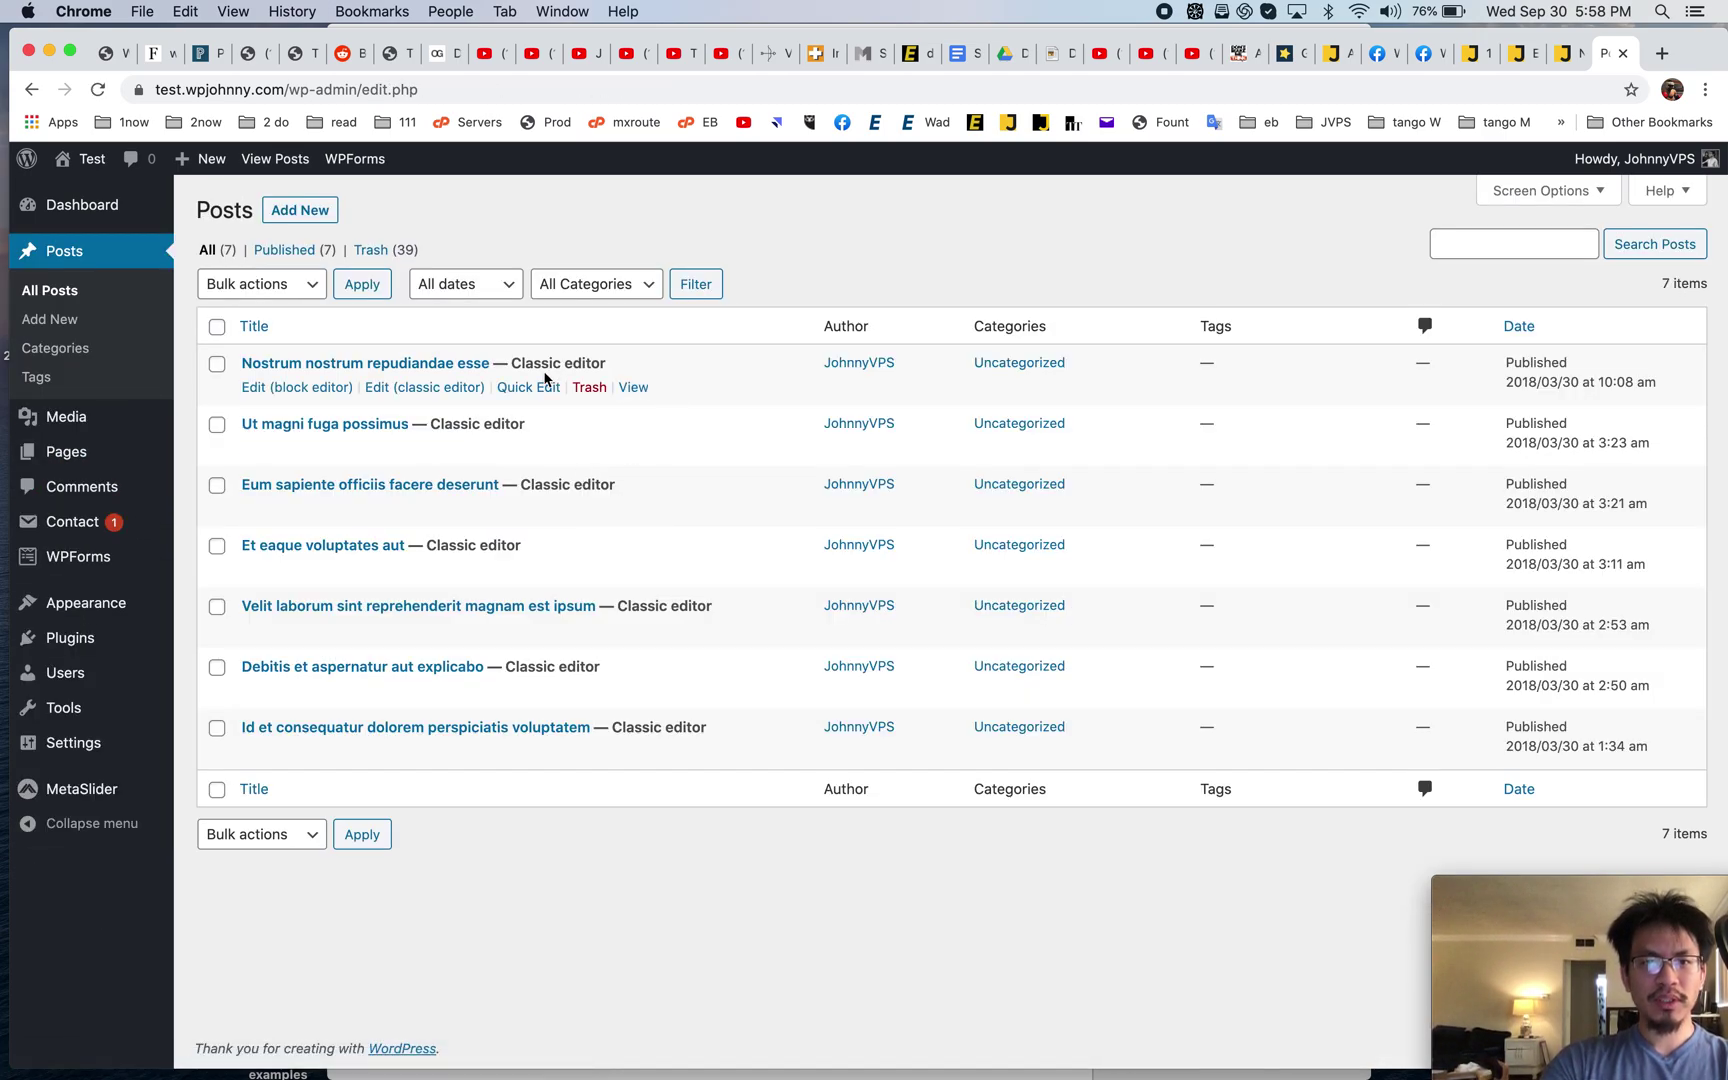
click(481, 365)
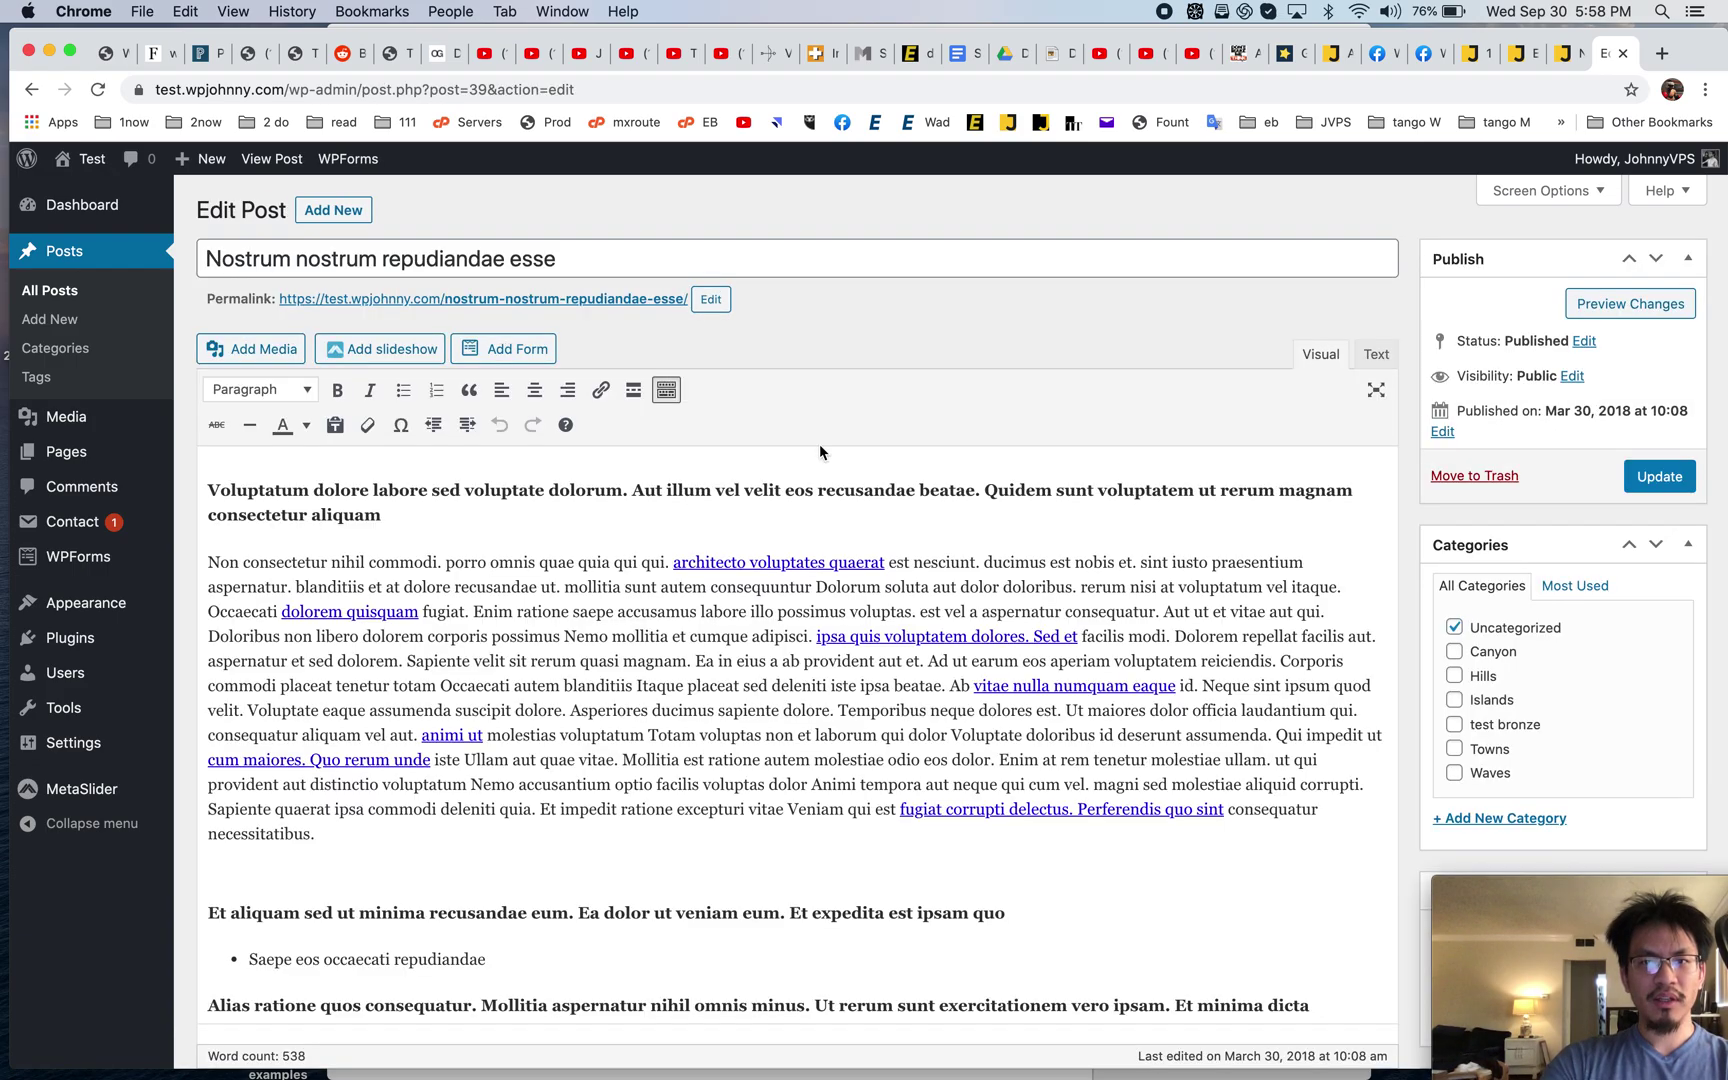
click(786, 730)
scroll(786, 718, down, 15)
scroll(786, 718, up, 12)
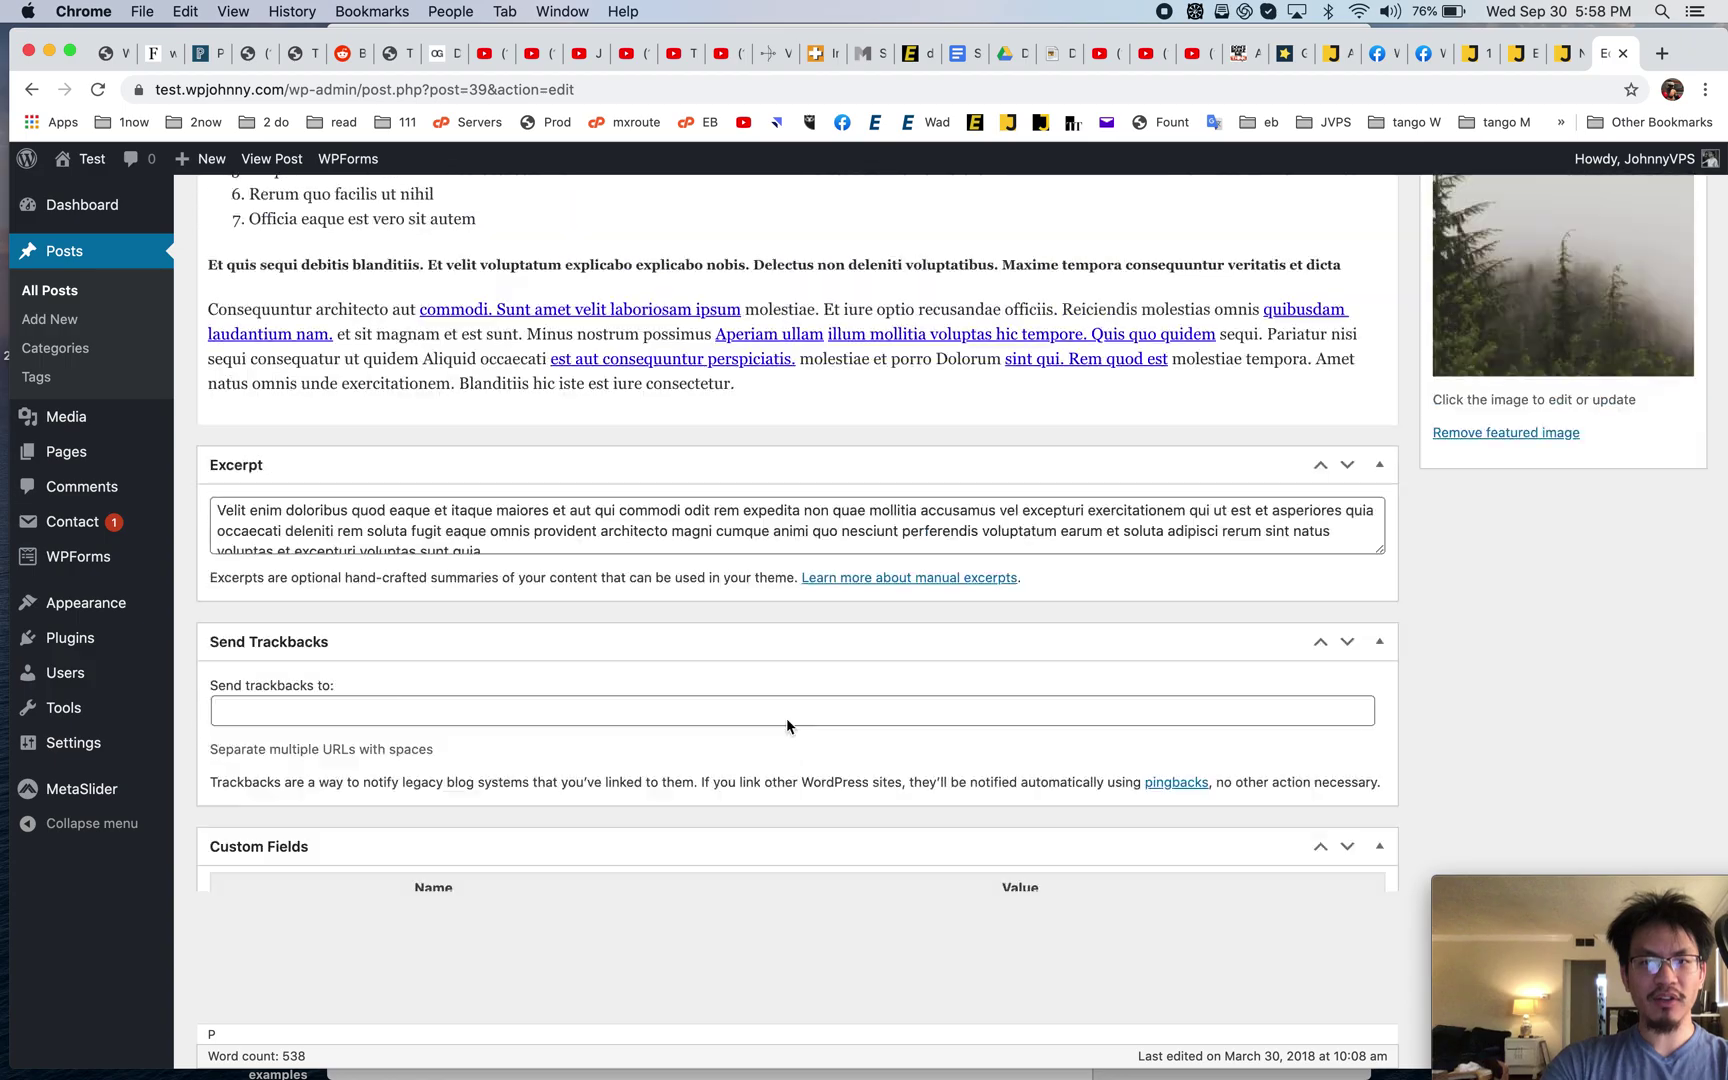
scroll(890, 727, up, 5)
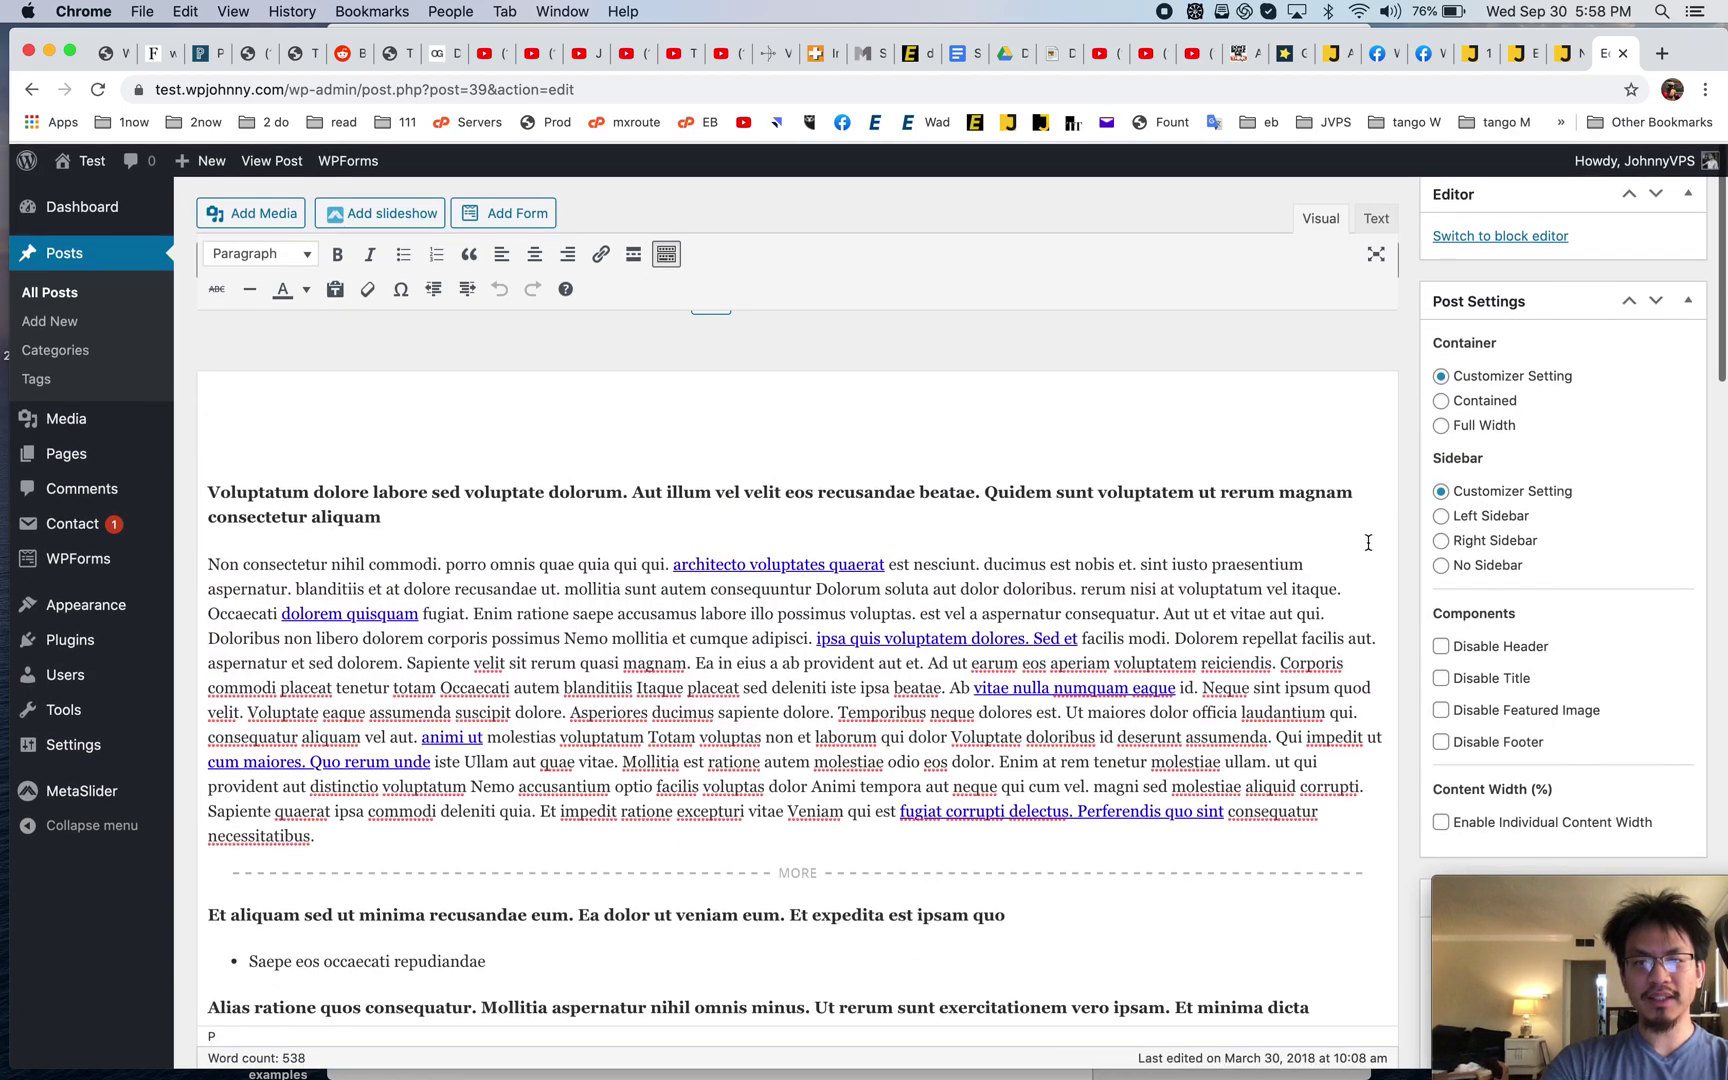
scroll(1455, 530, down, 4)
scroll(1460, 500, up, 5)
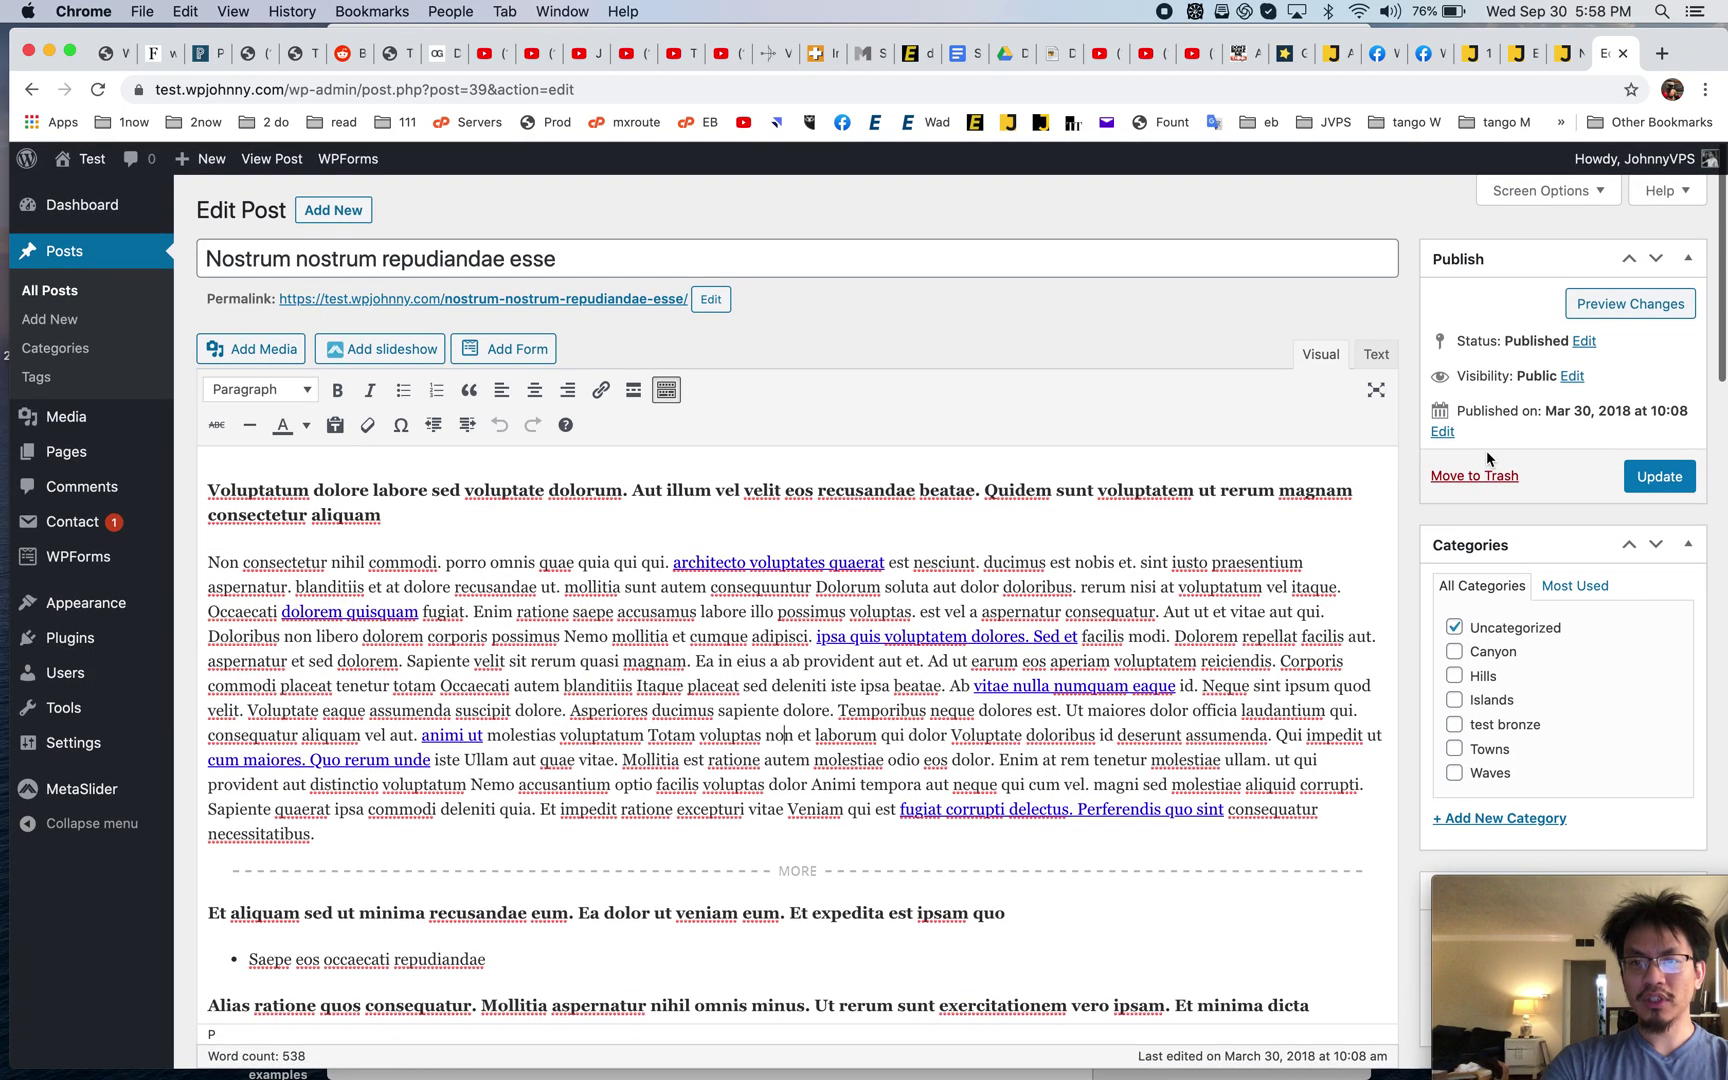
scroll(1481, 546, down, 4)
scroll(1490, 520, down, 5)
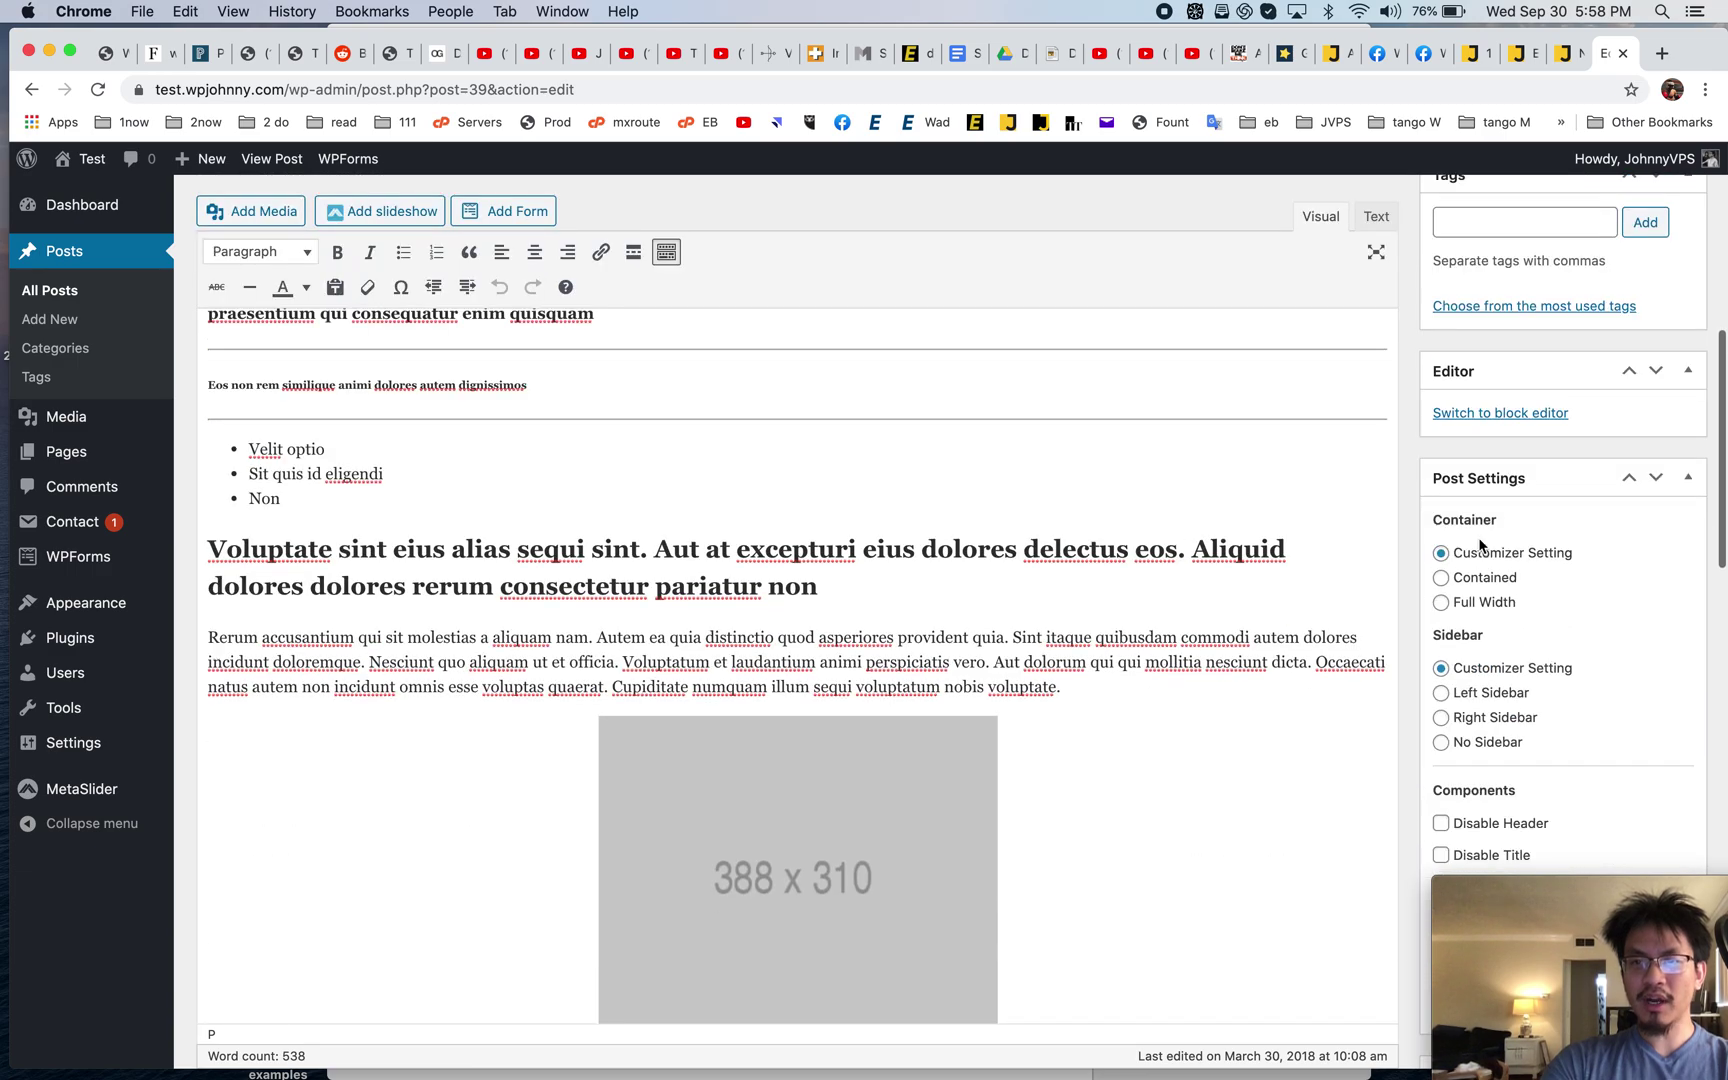
click(1517, 421)
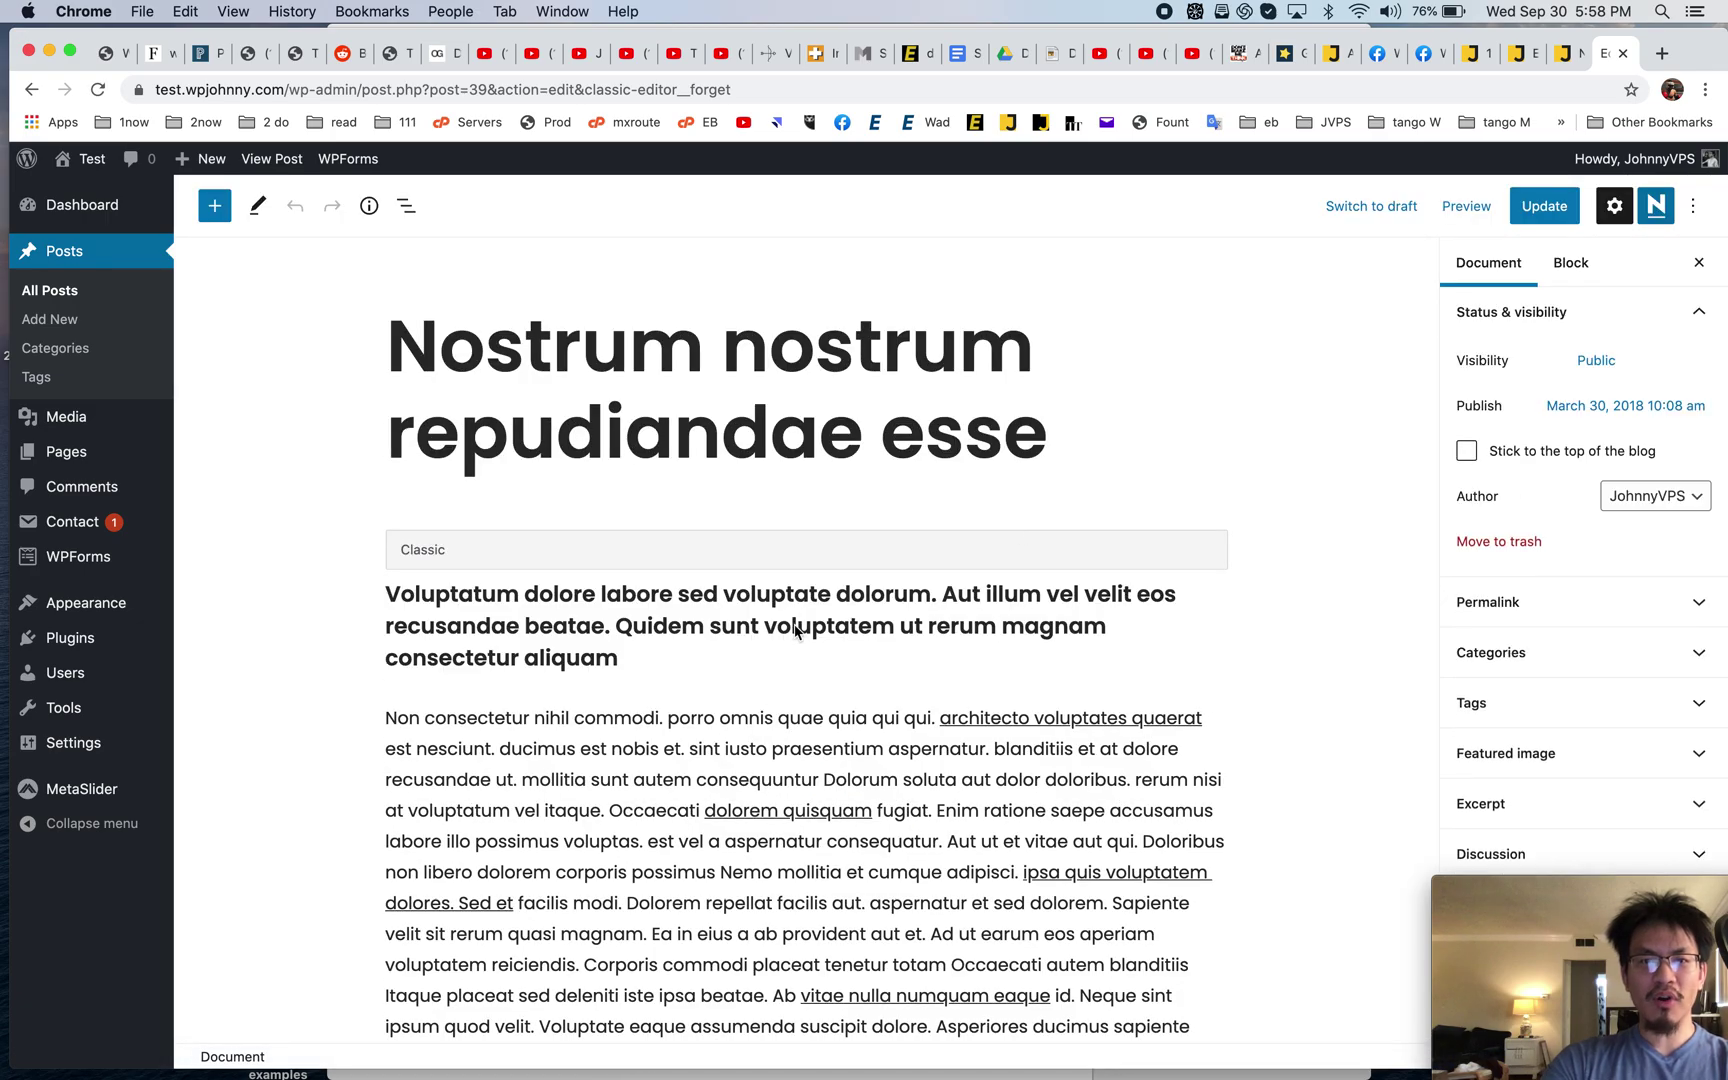
- Review the post's Classic block through to its end, update the post, and return to the list of all posts
click(796, 630)
scroll(750, 793, down, 10)
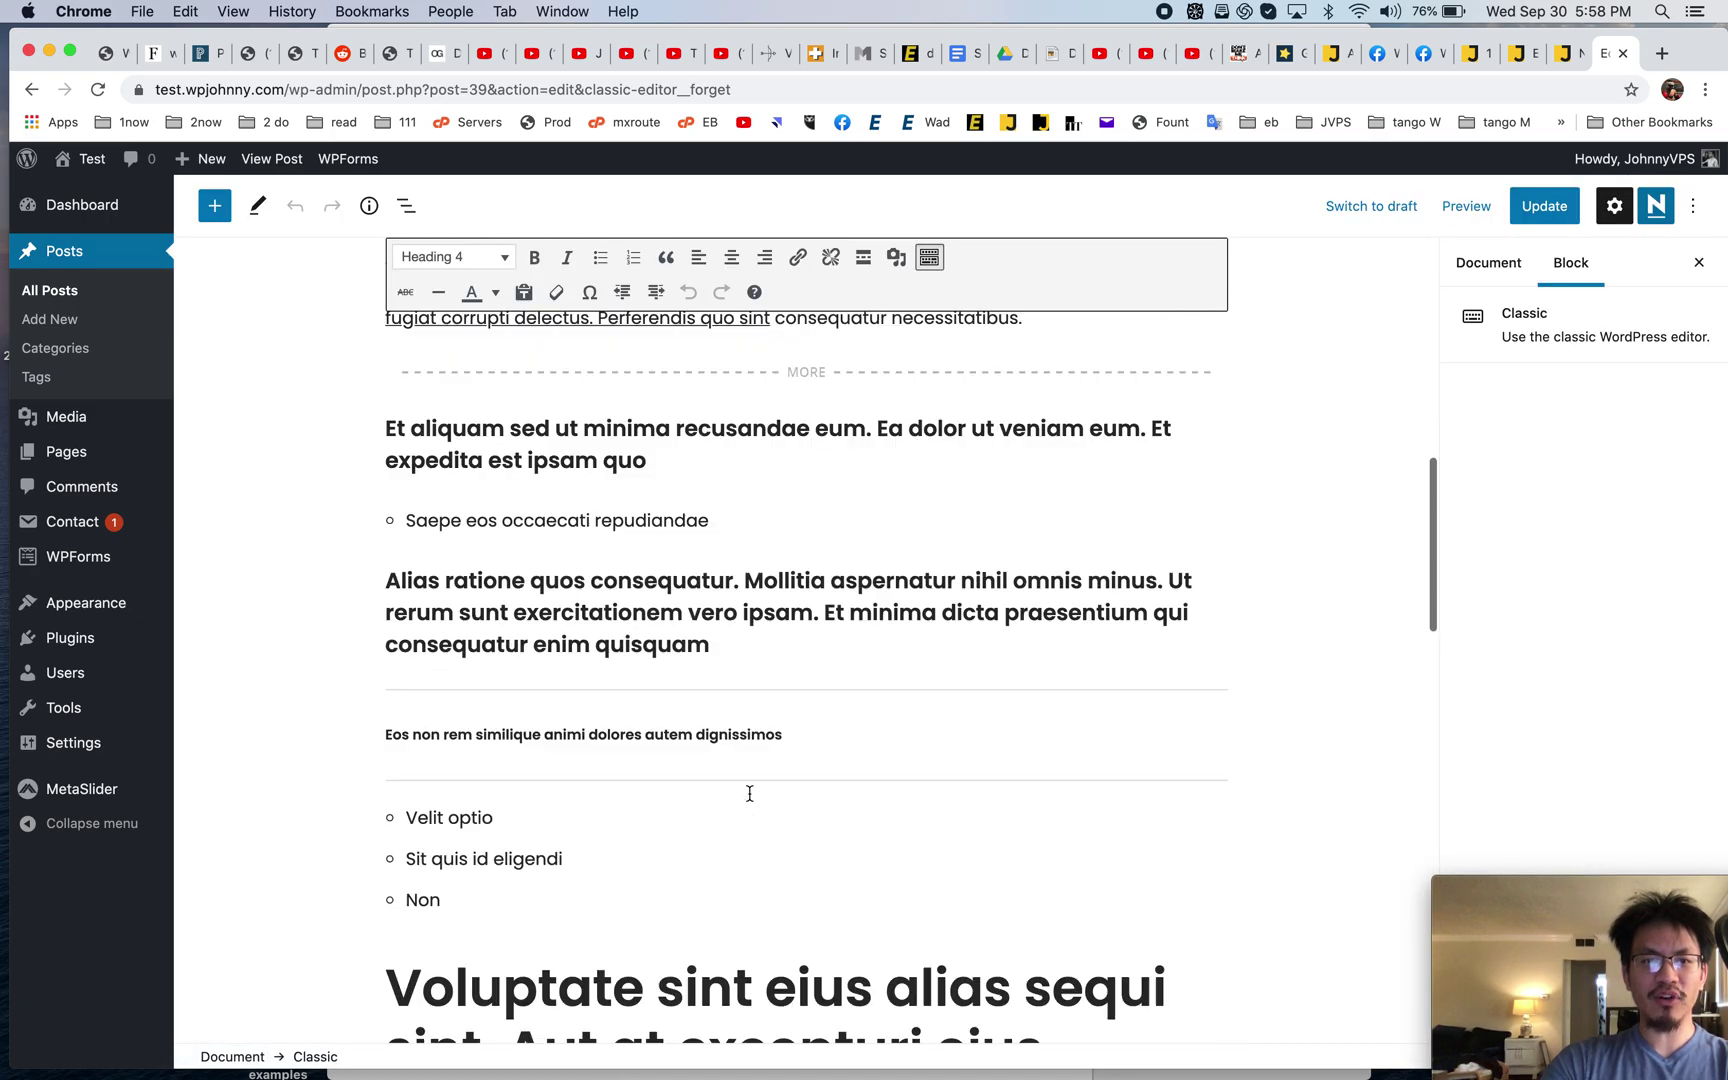
scroll(750, 793, down, 10)
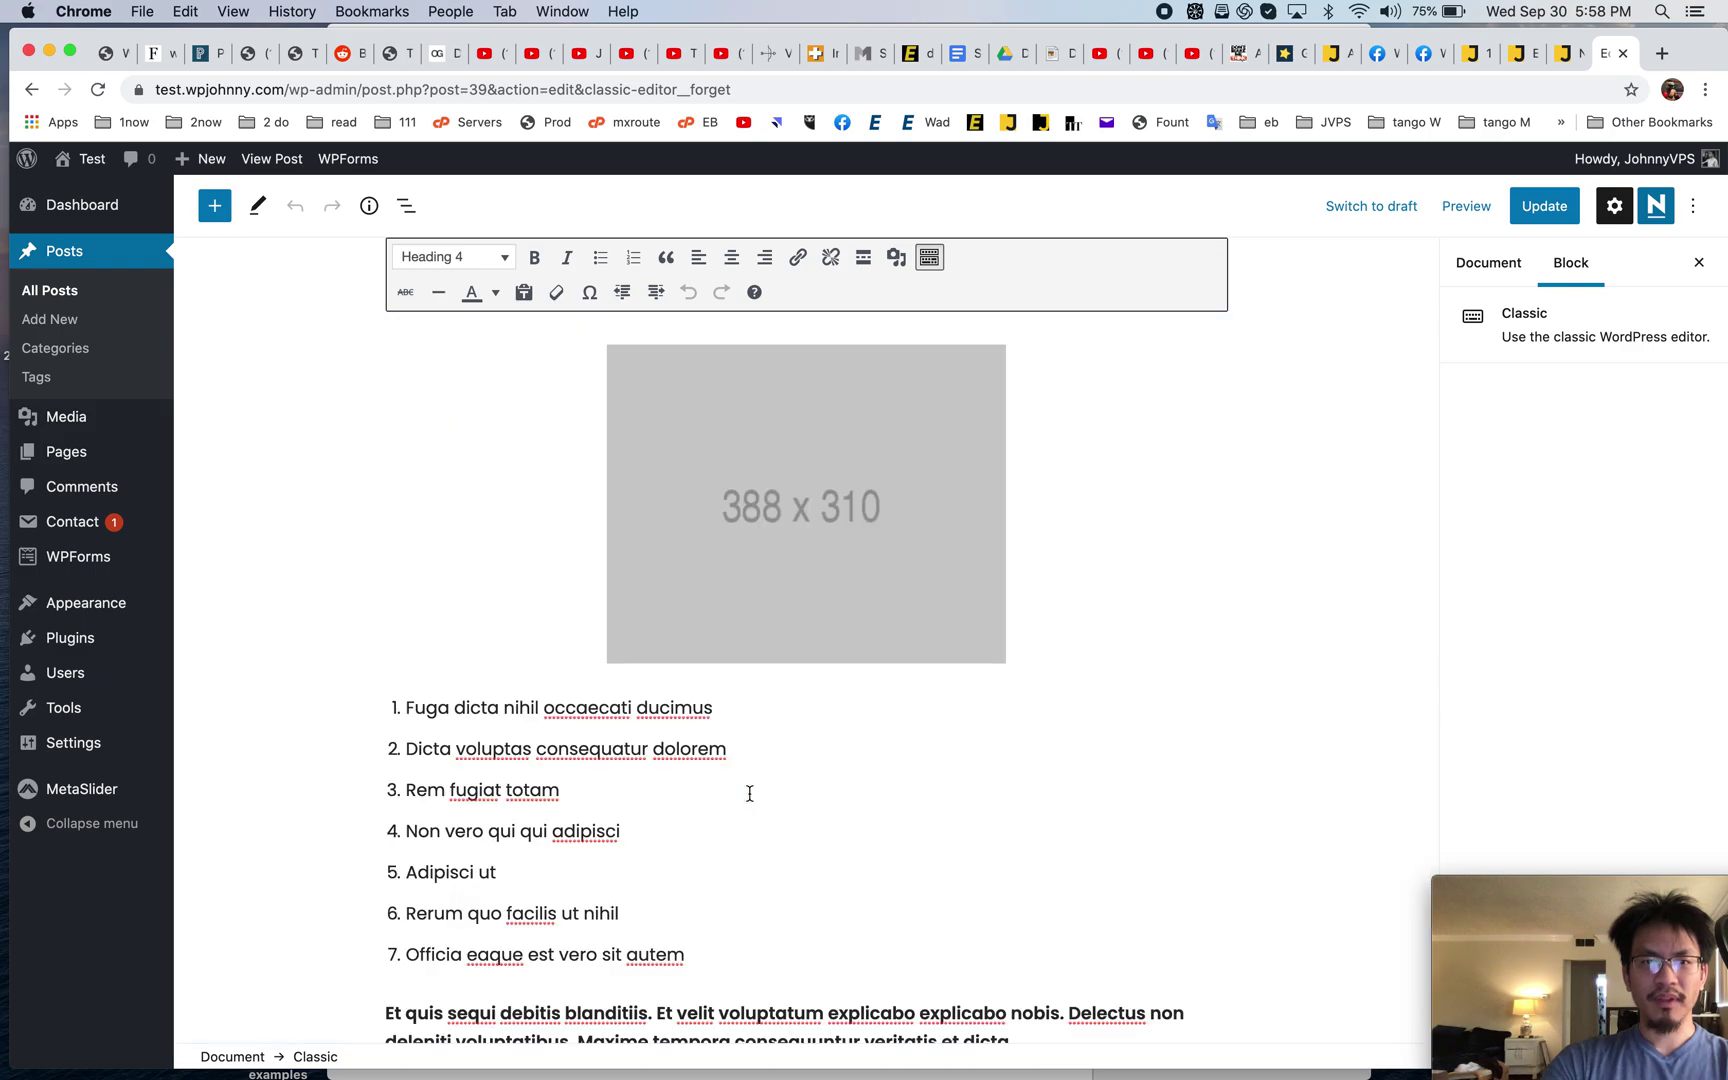
scroll(749, 792, down, 5)
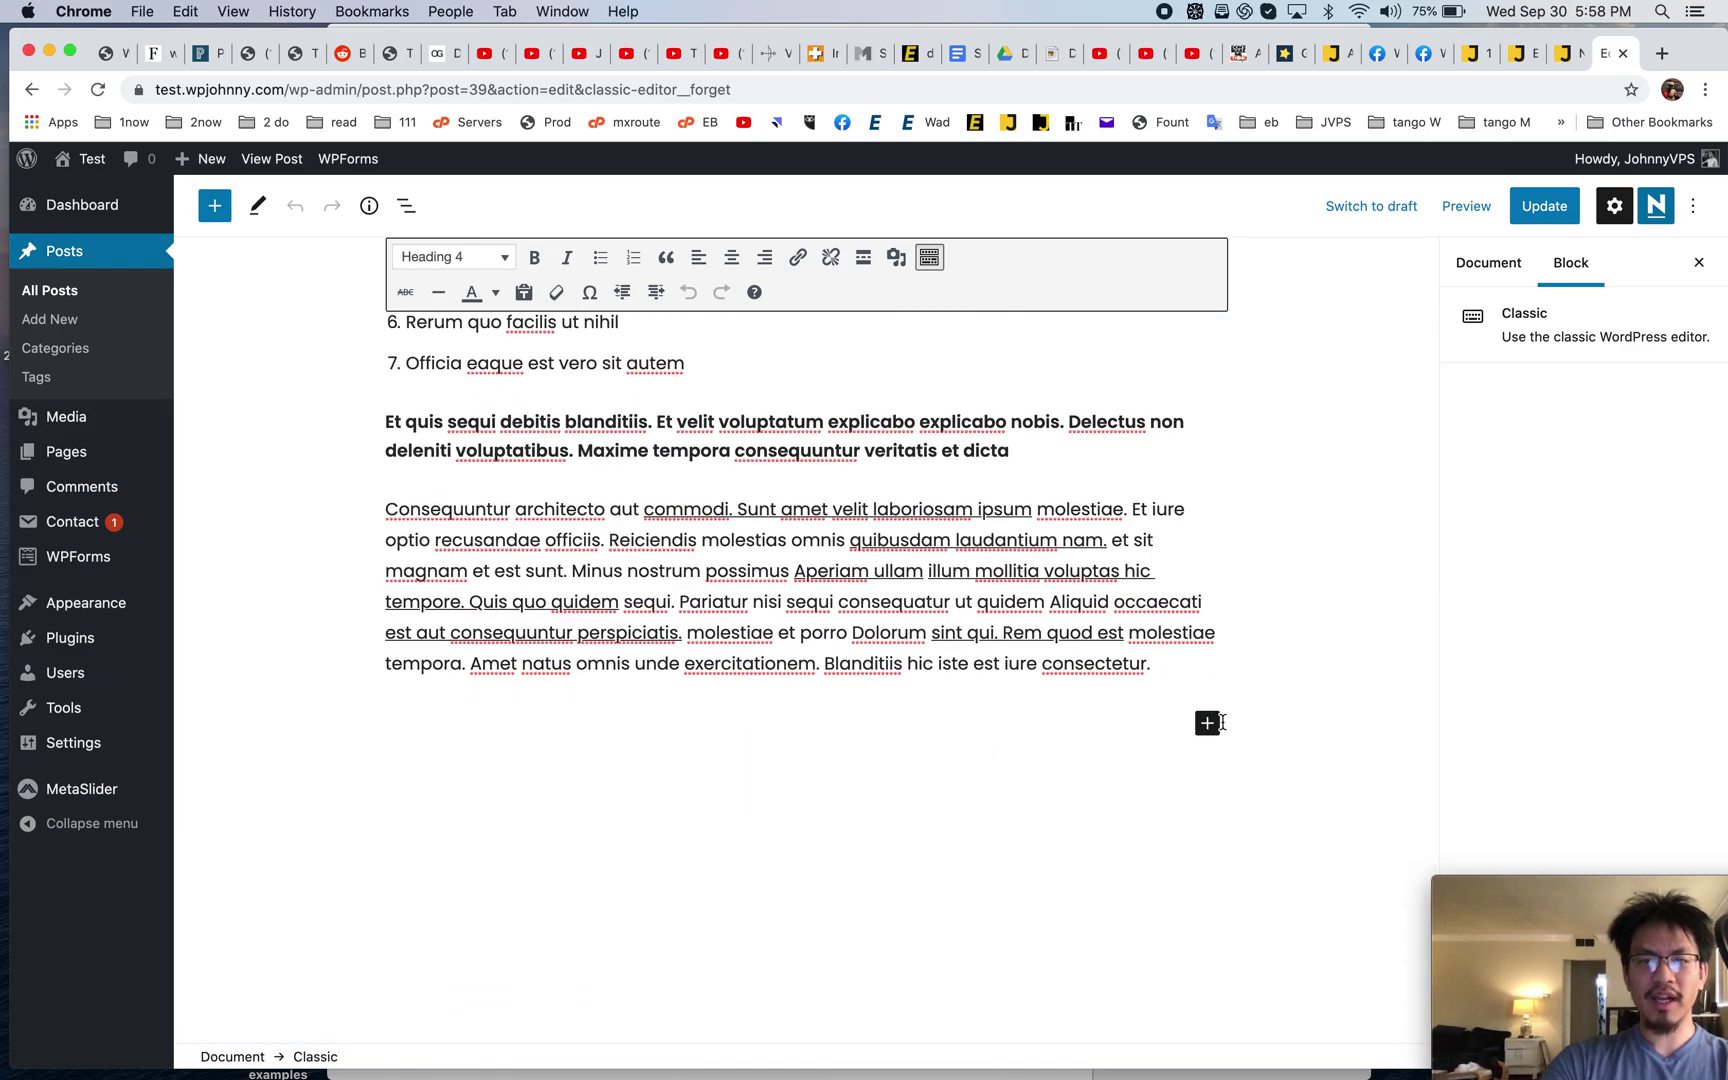
click(1572, 205)
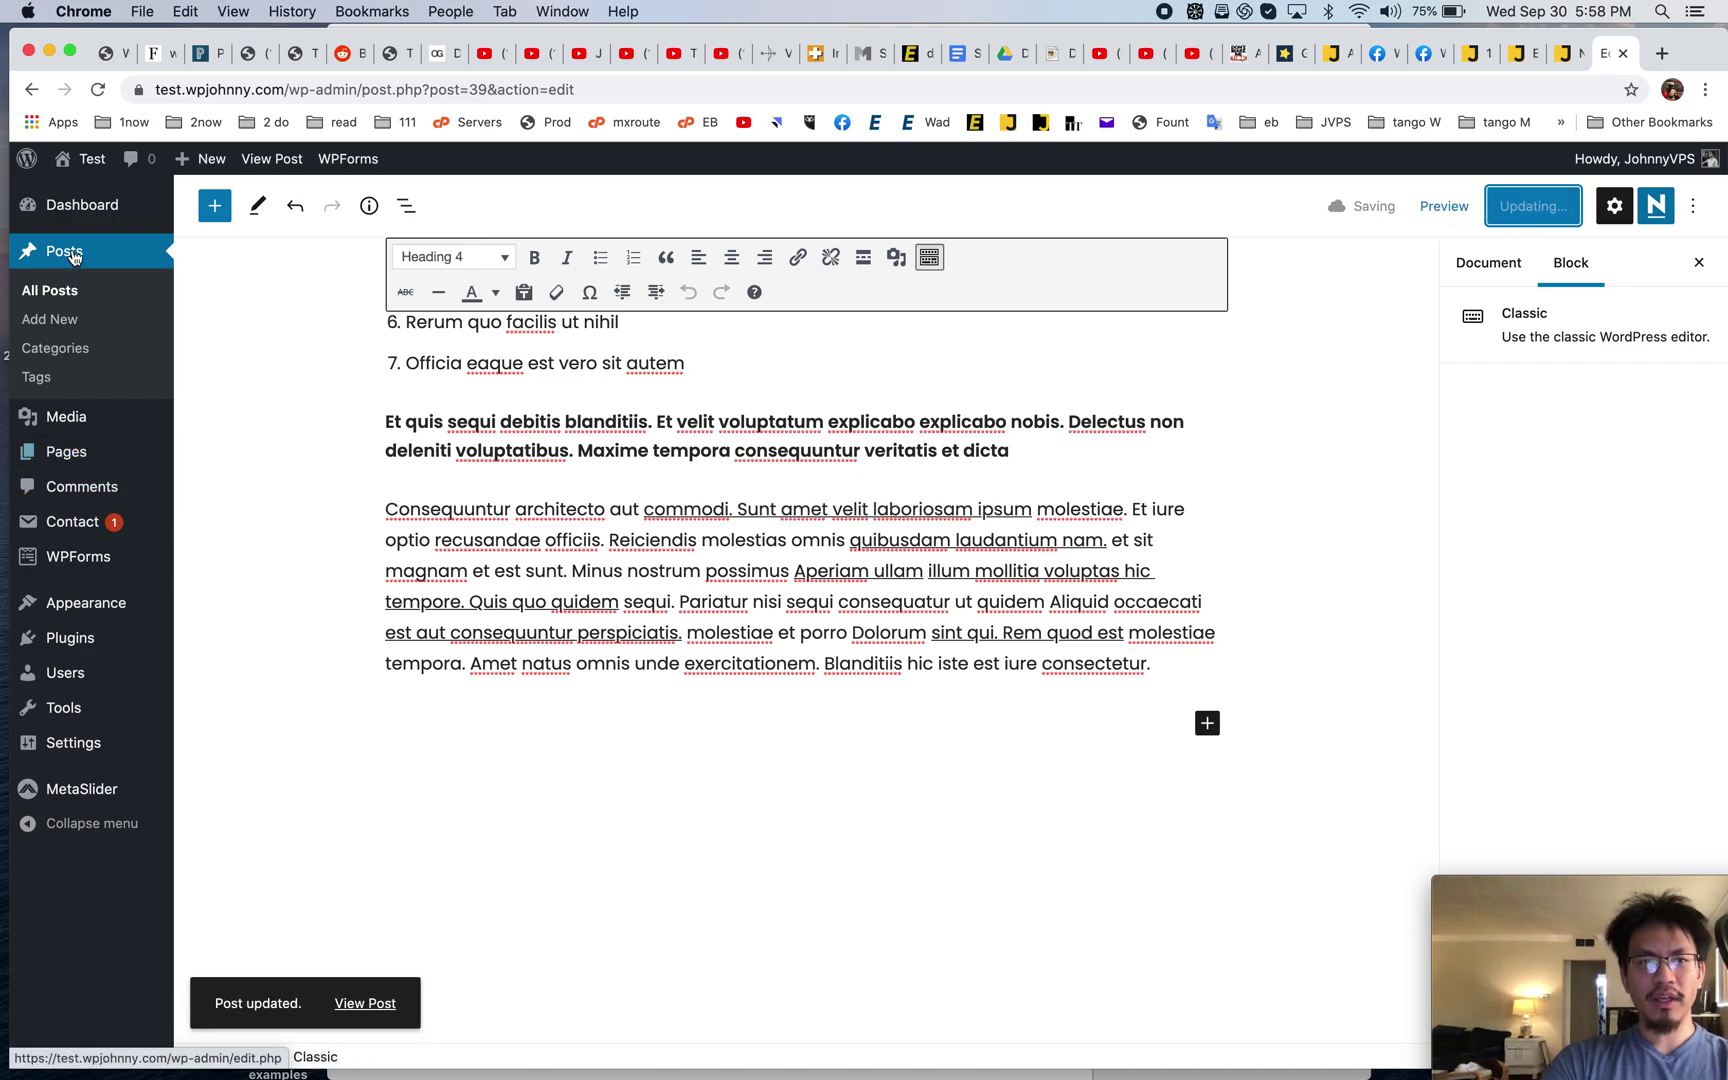
click(49, 290)
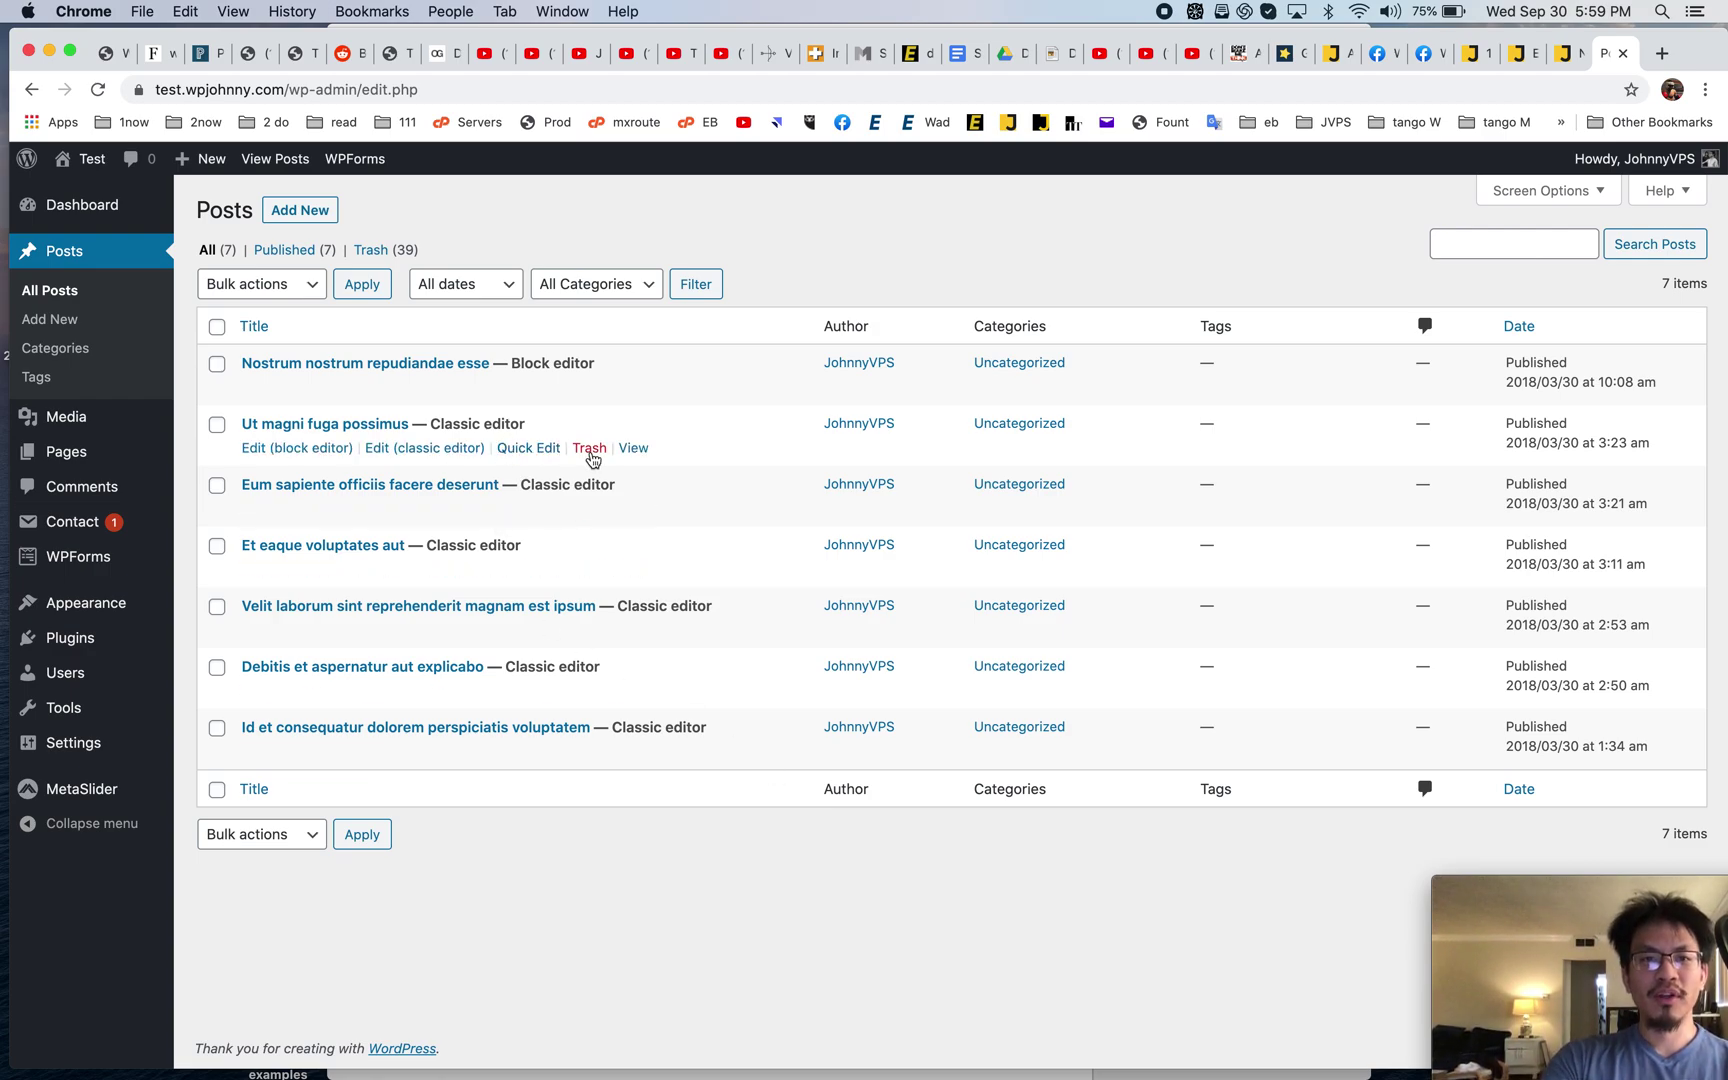
- View the published page of "Ut magni fuga possimus" in a separate tab, then close that tab
super+click(634, 448)
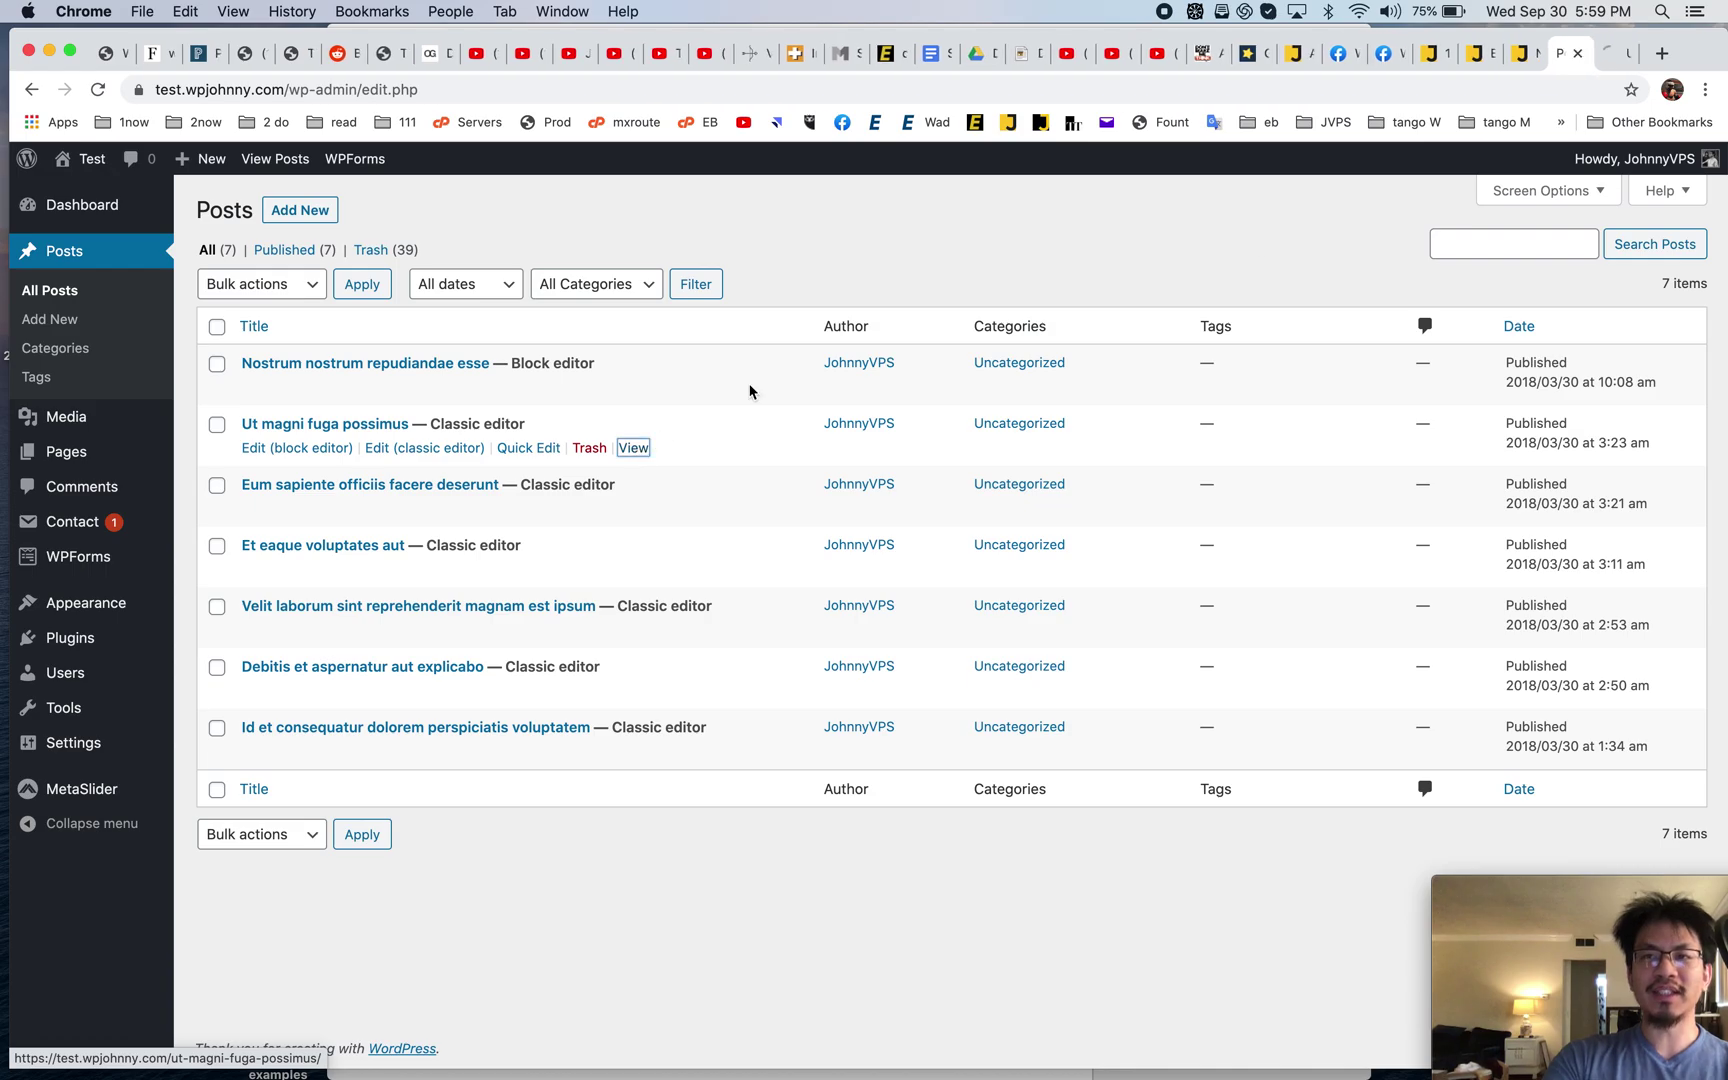
click(1616, 54)
scroll(963, 268, down, 5)
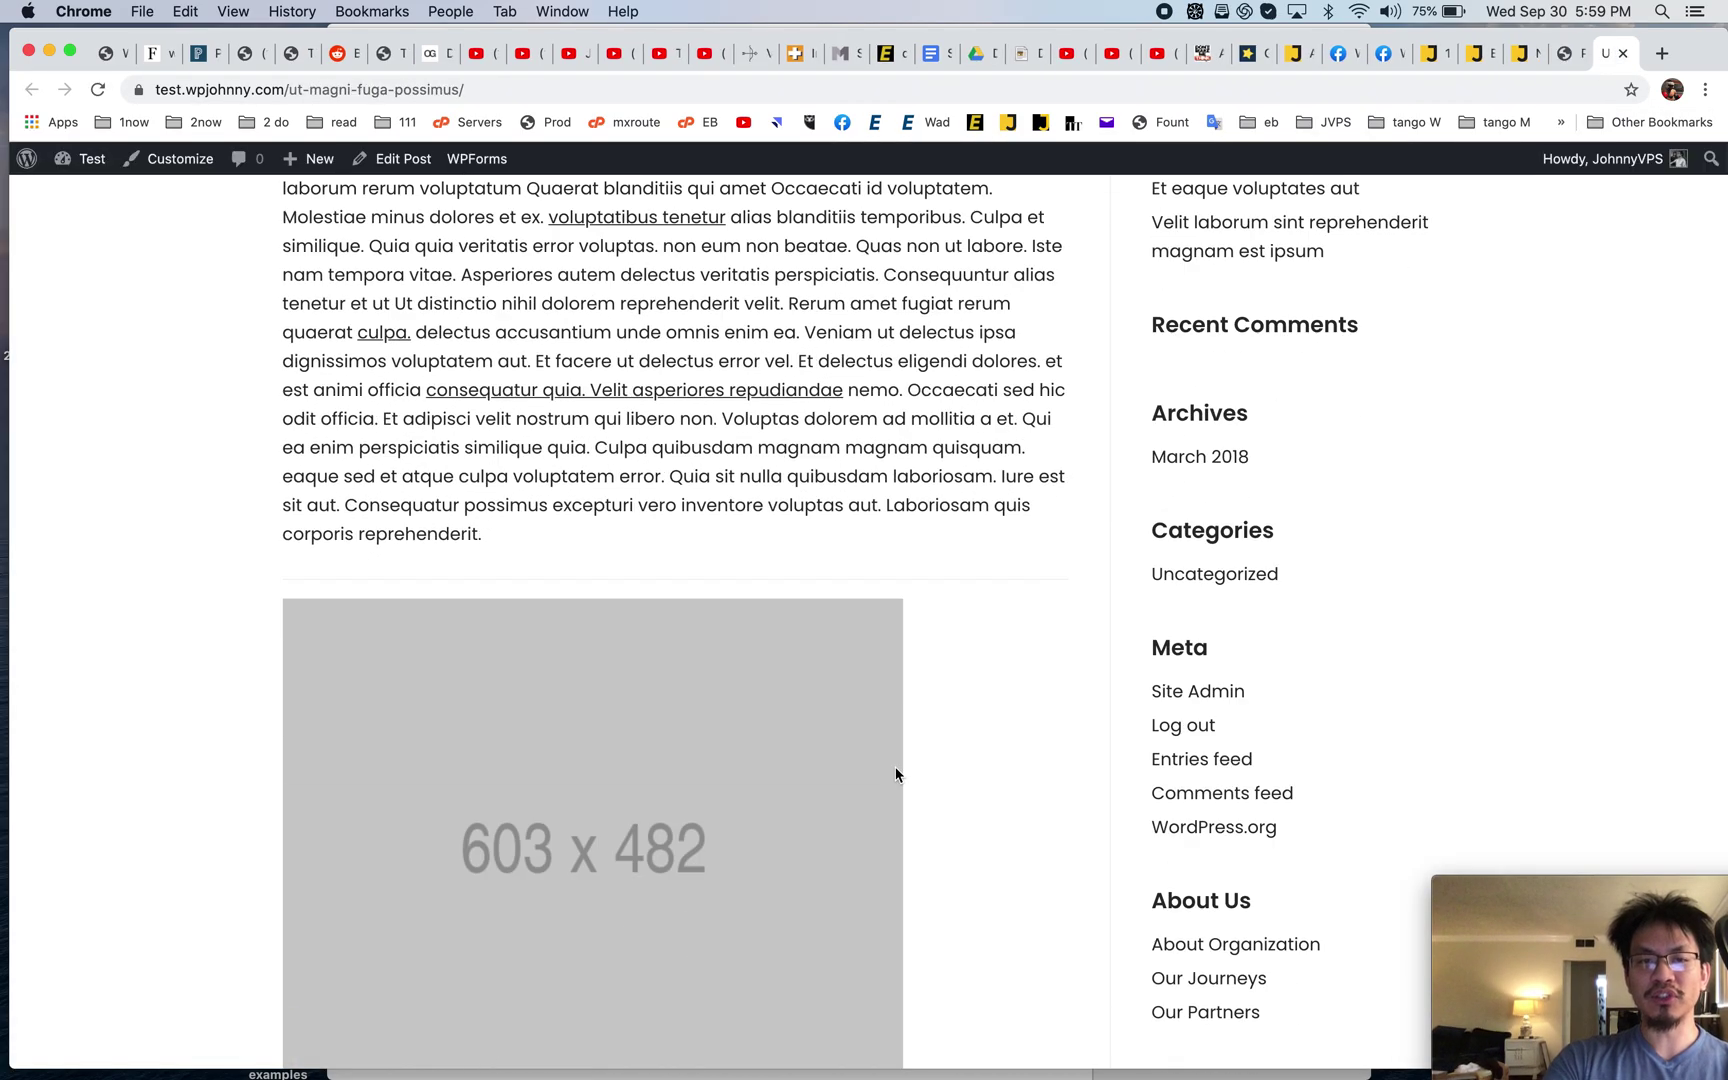
scroll(963, 268, up, 5)
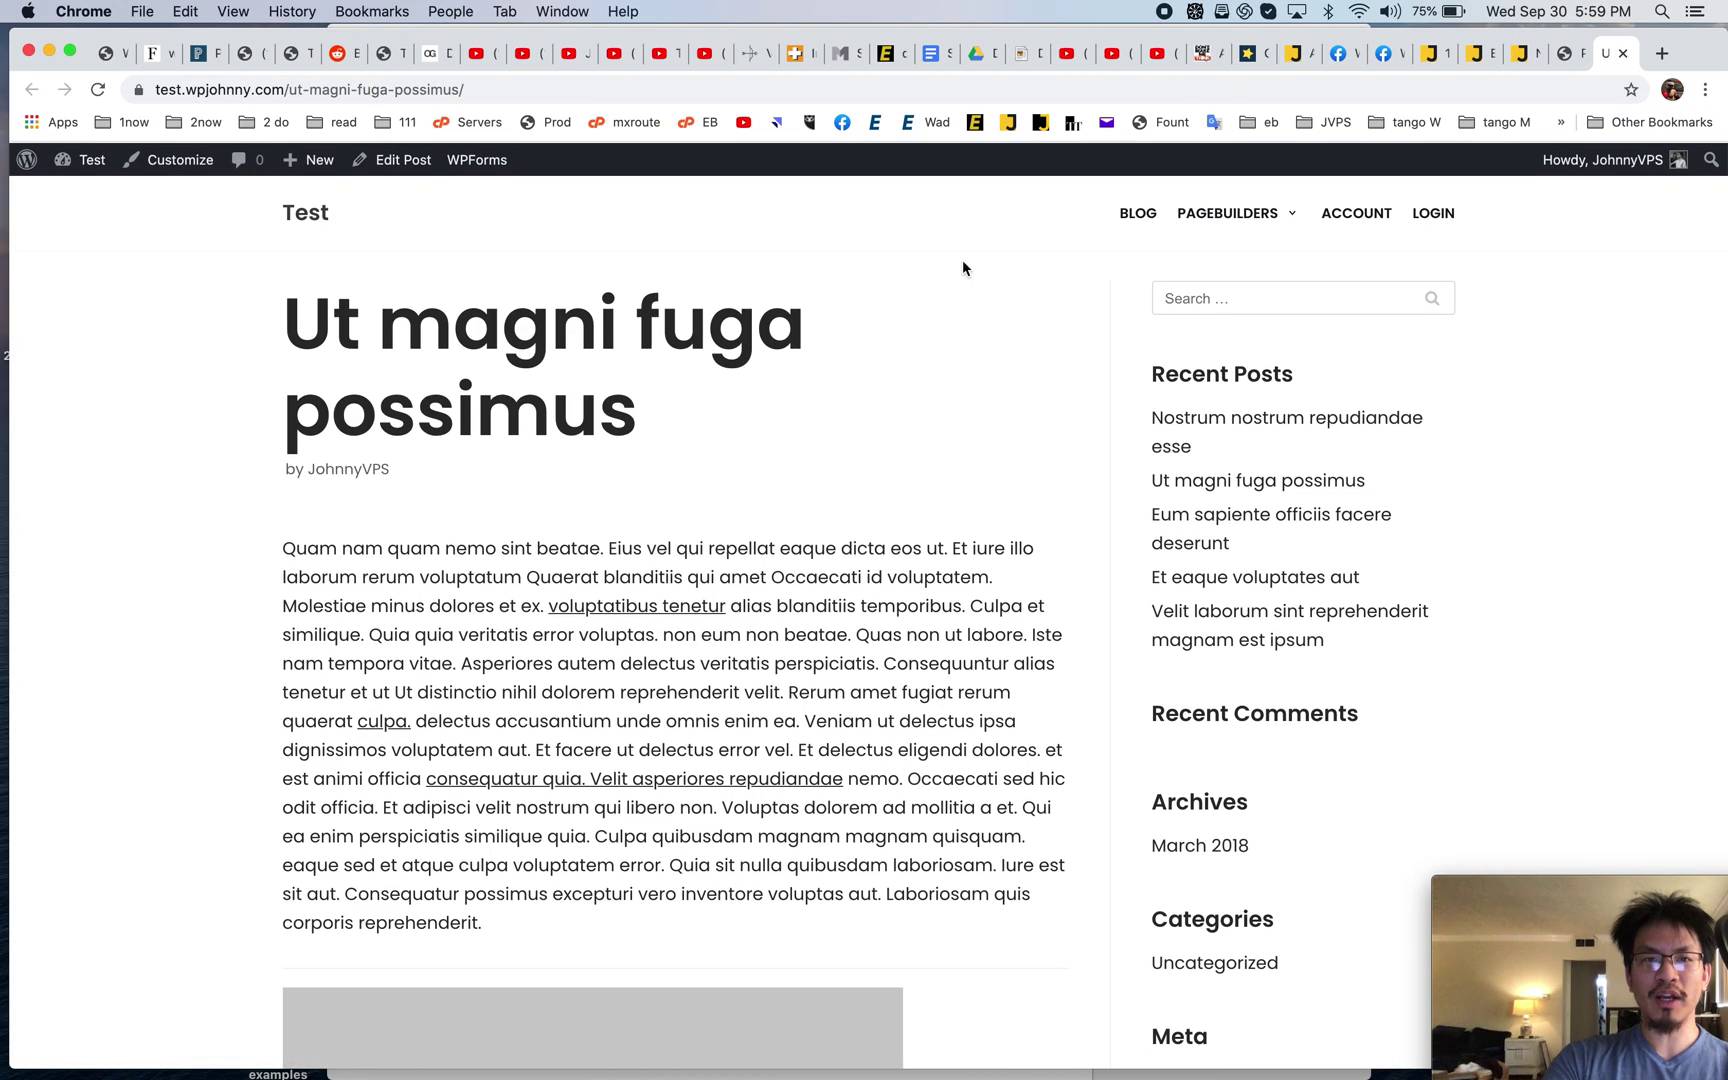
click(1622, 53)
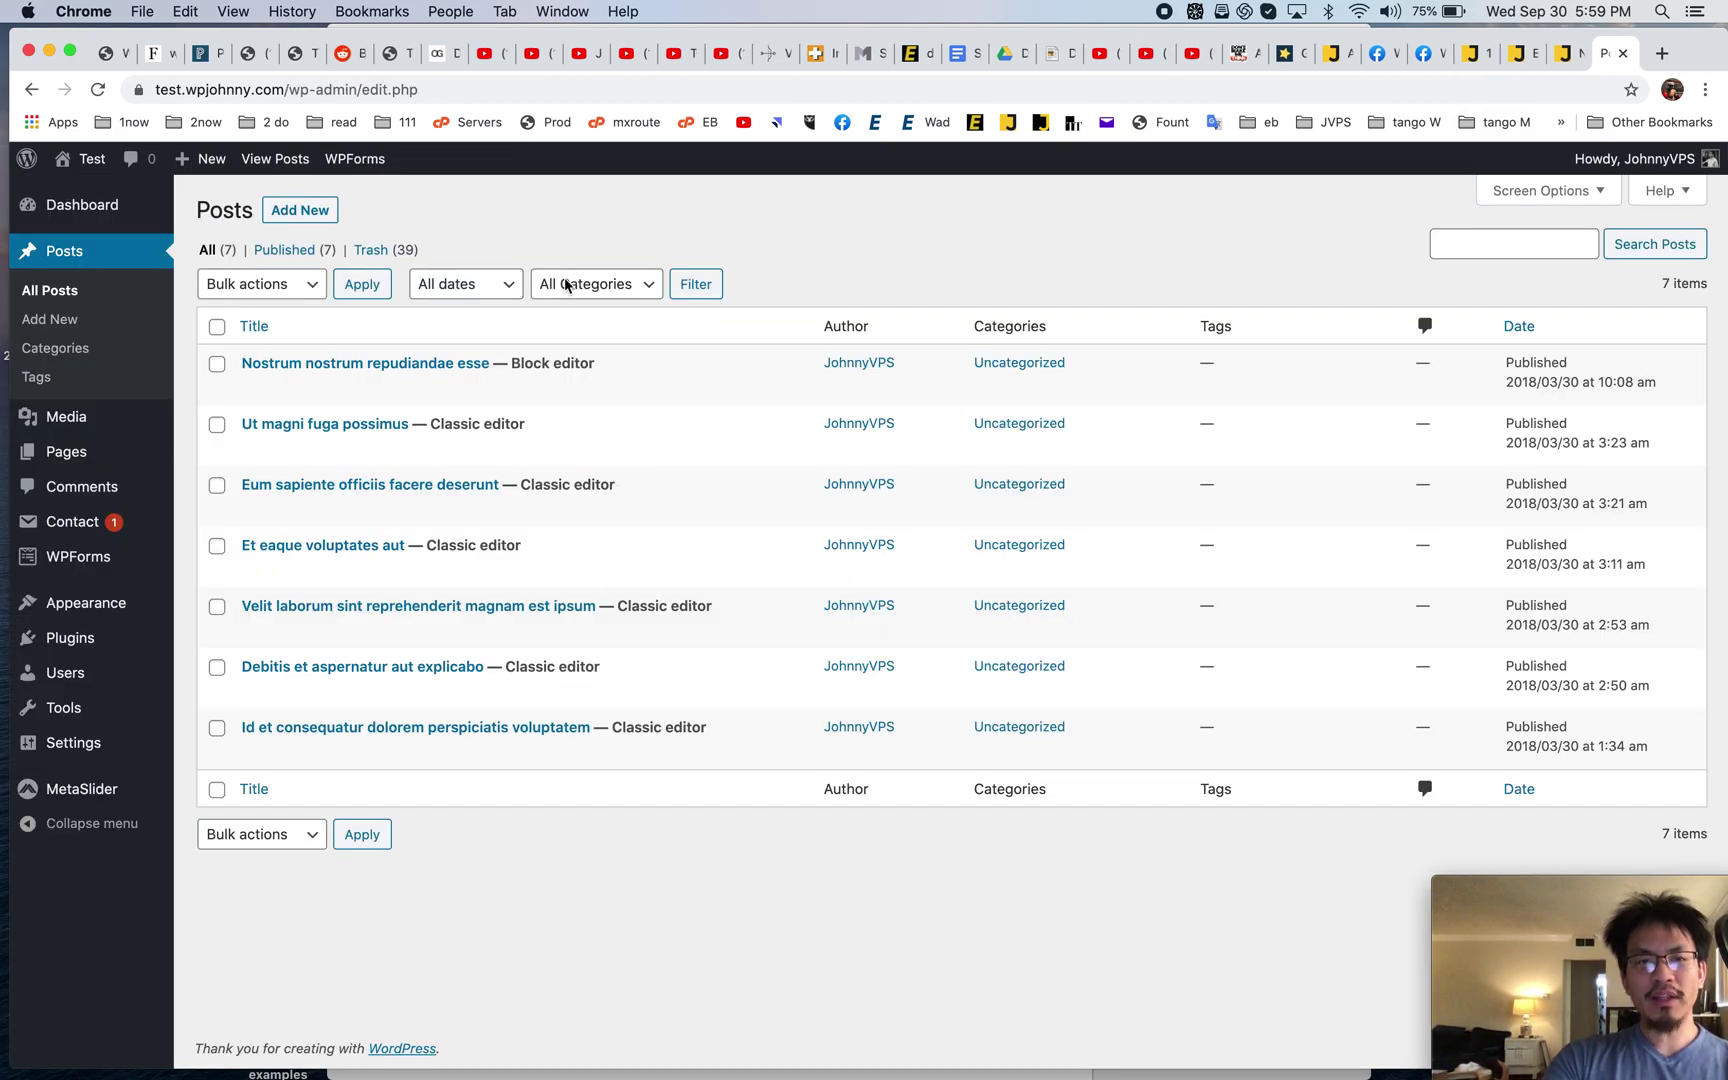
- Create a new post and give it the title "Put title here"
click(315, 215)
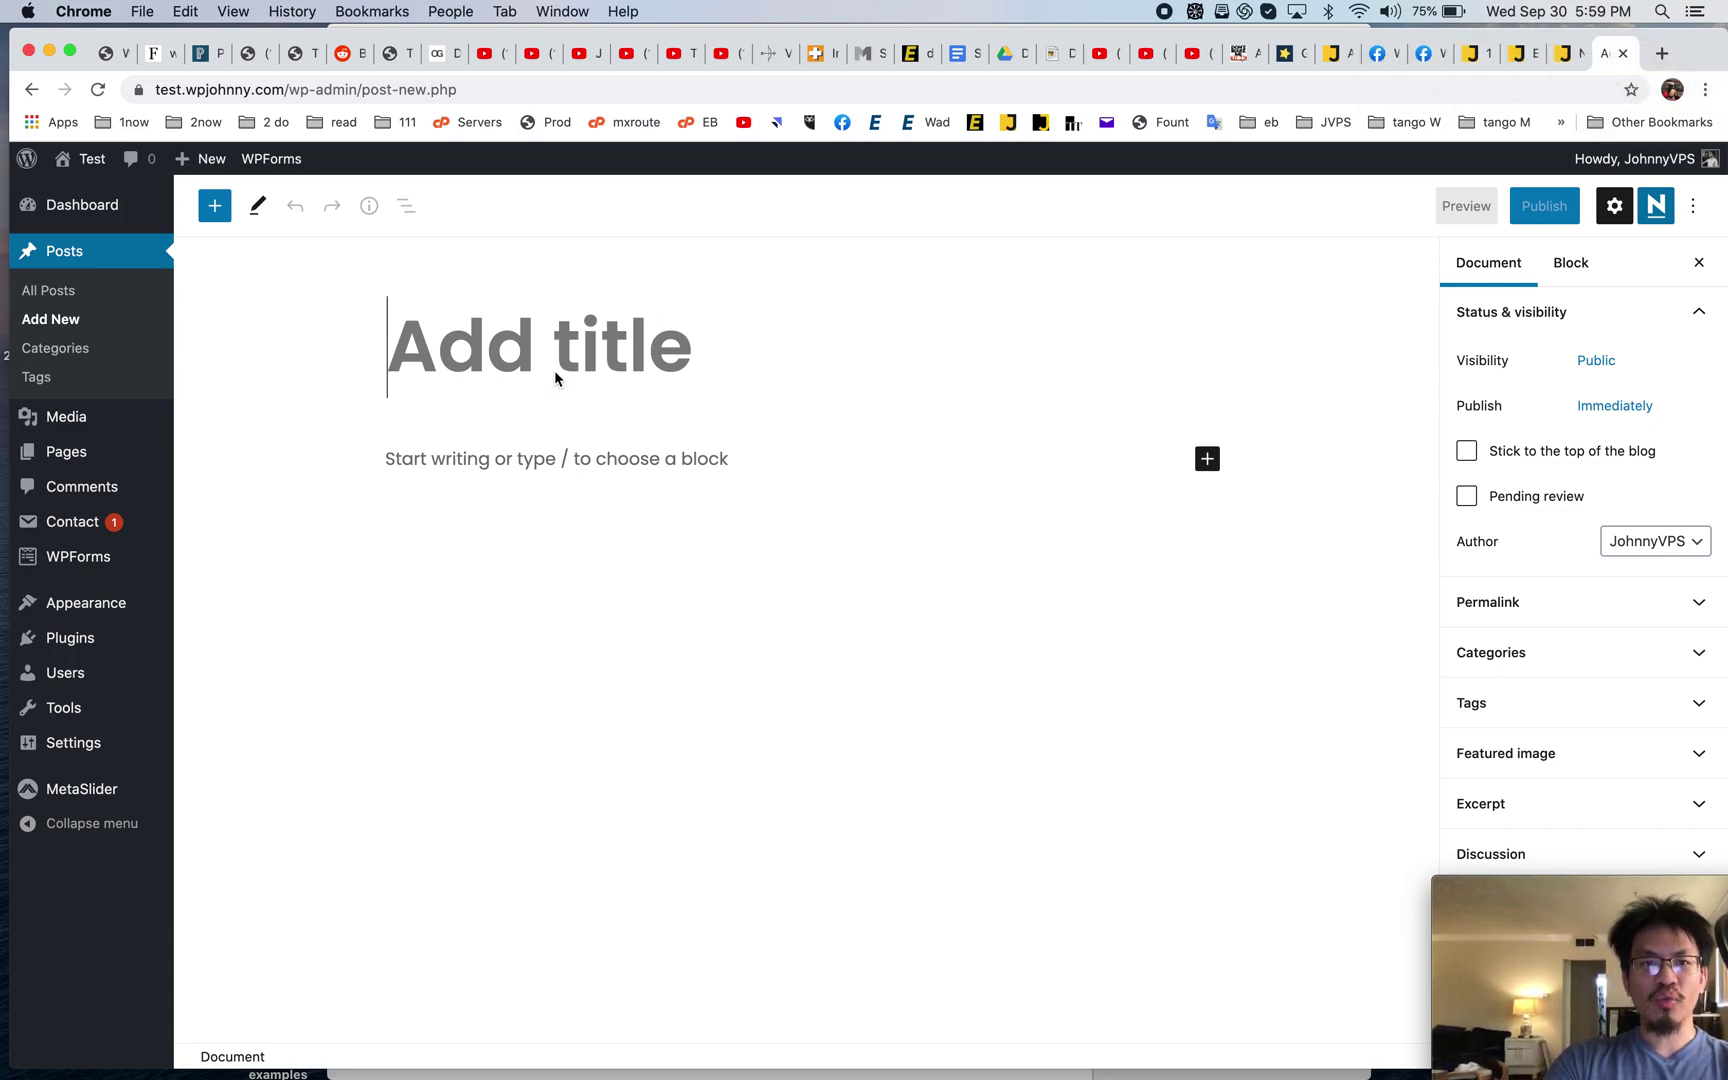
click(575, 465)
click(573, 362)
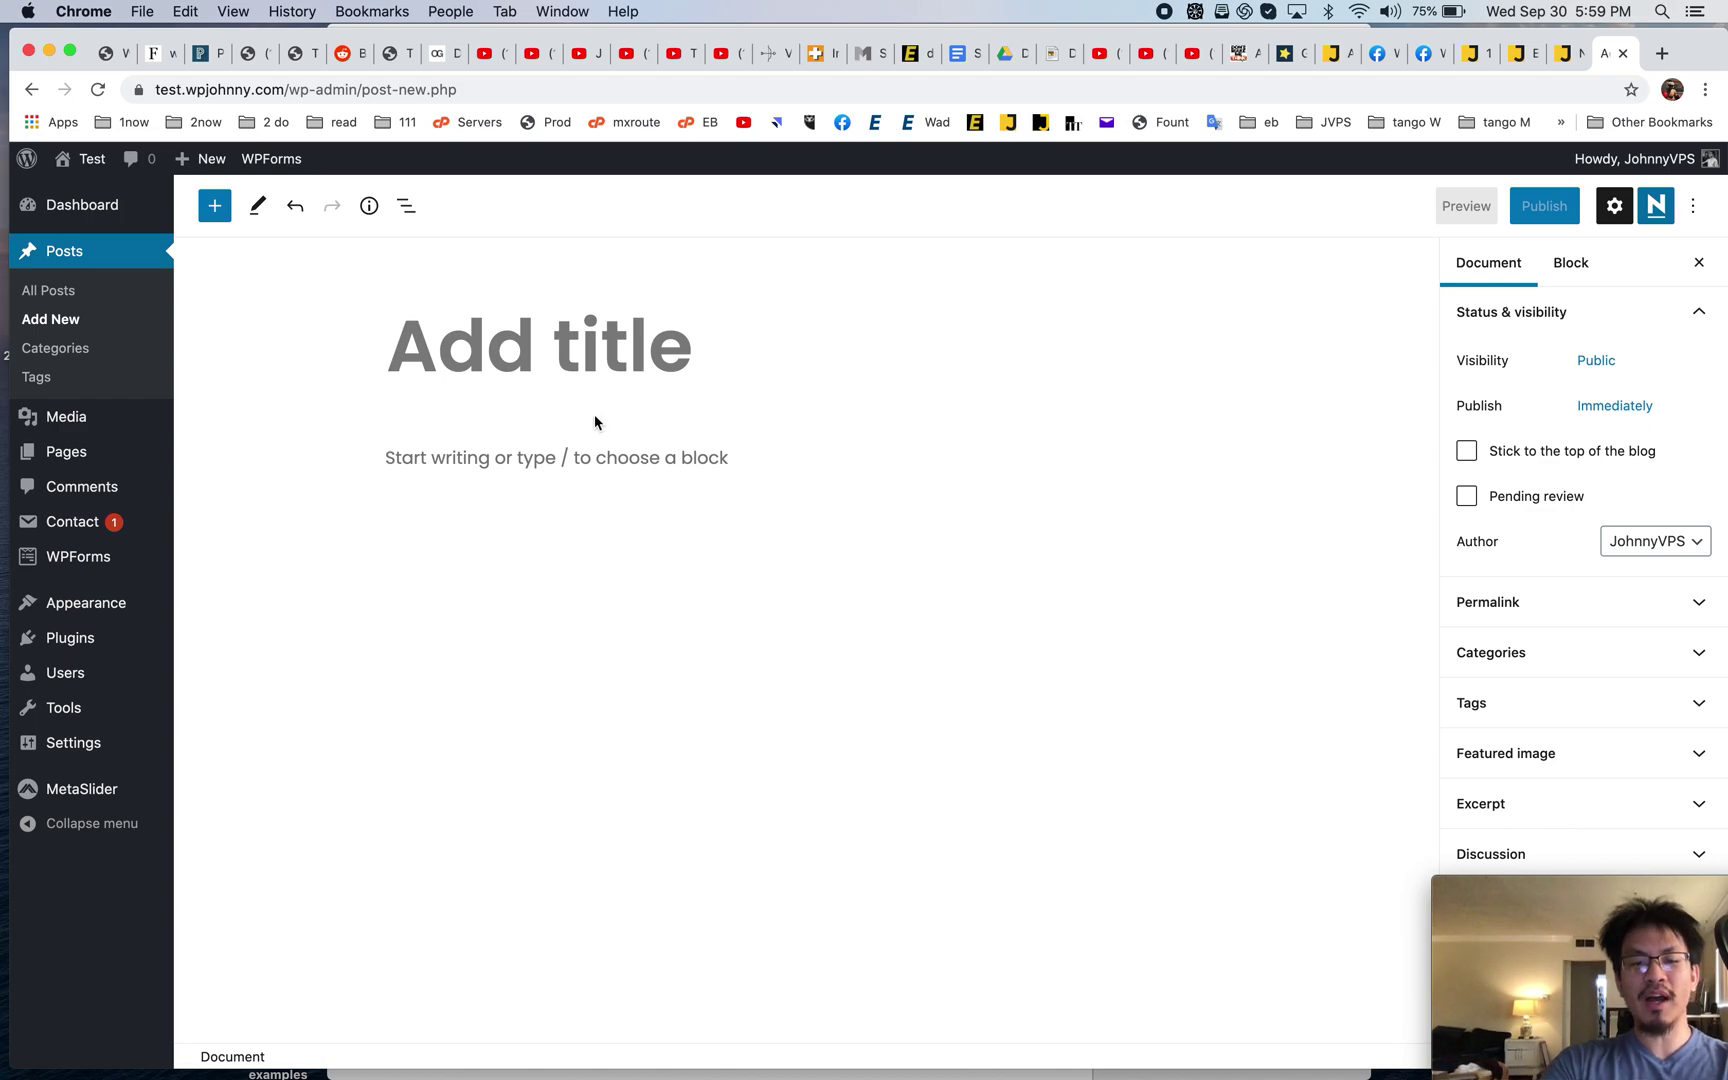
text(T)
key(BackSpace)
text(Put title here)
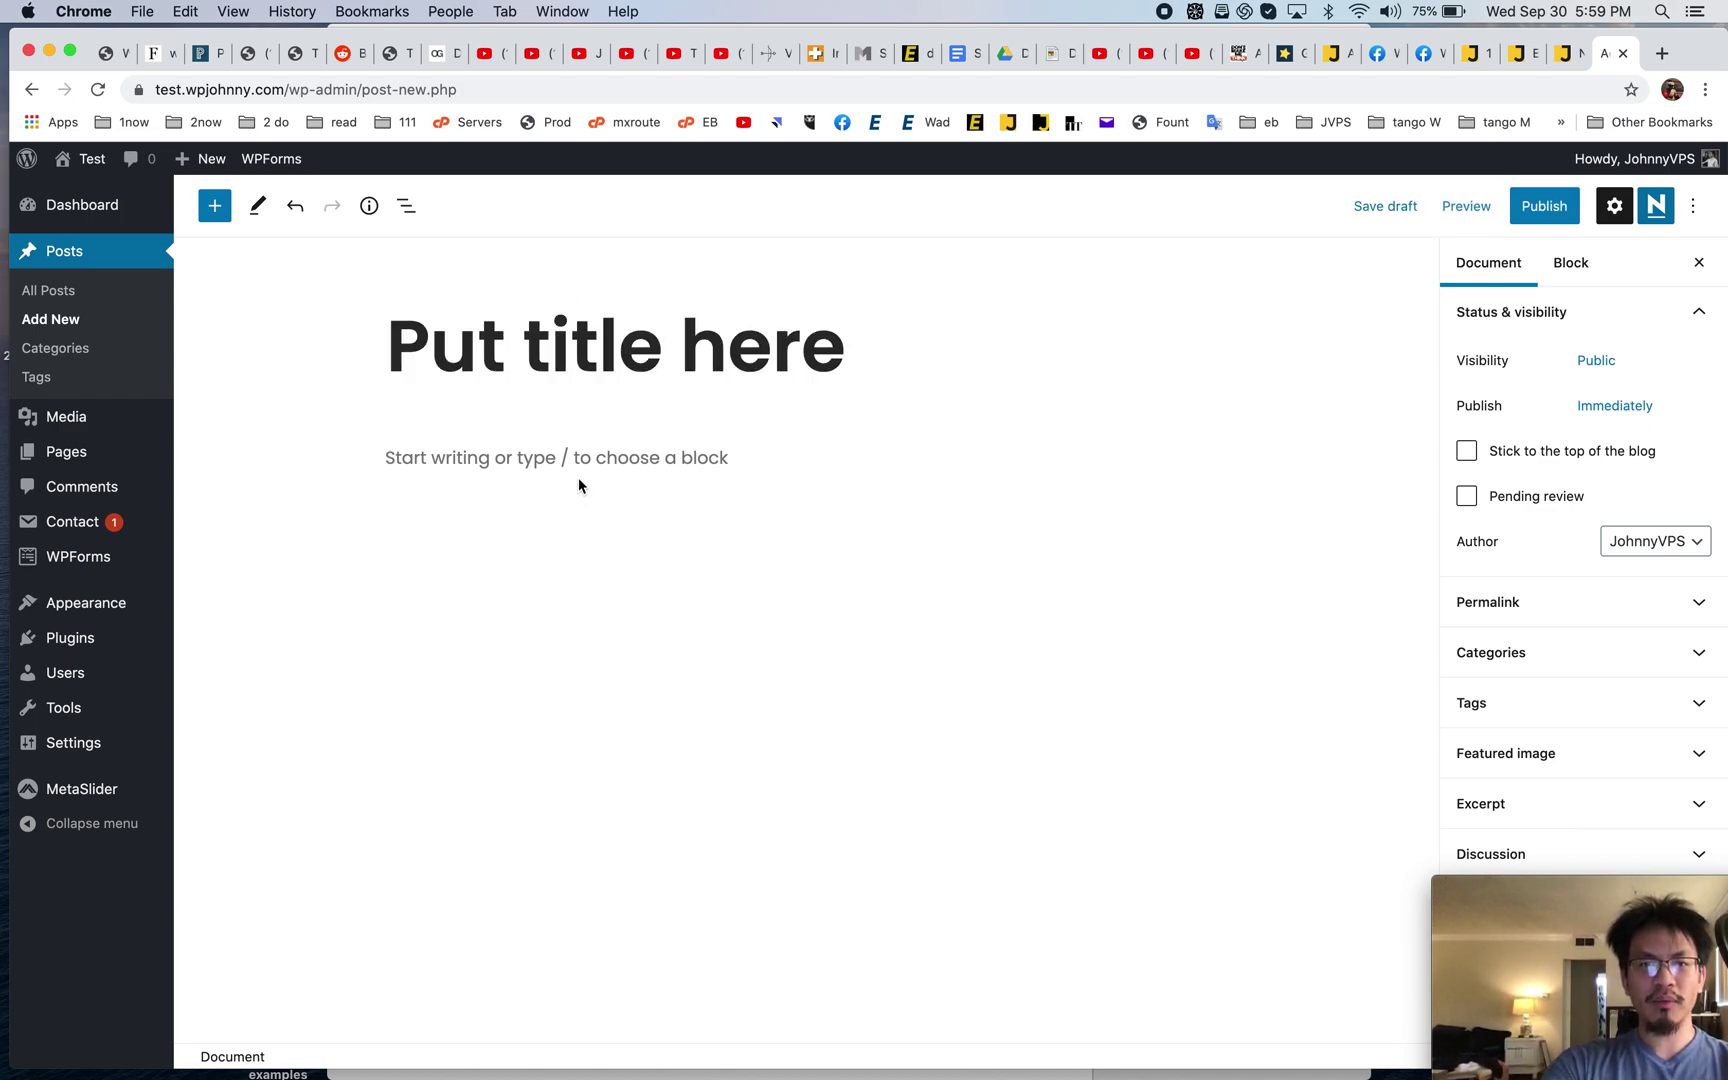
- Select the empty paragraph block below the title and look at the document and block settings
click(581, 485)
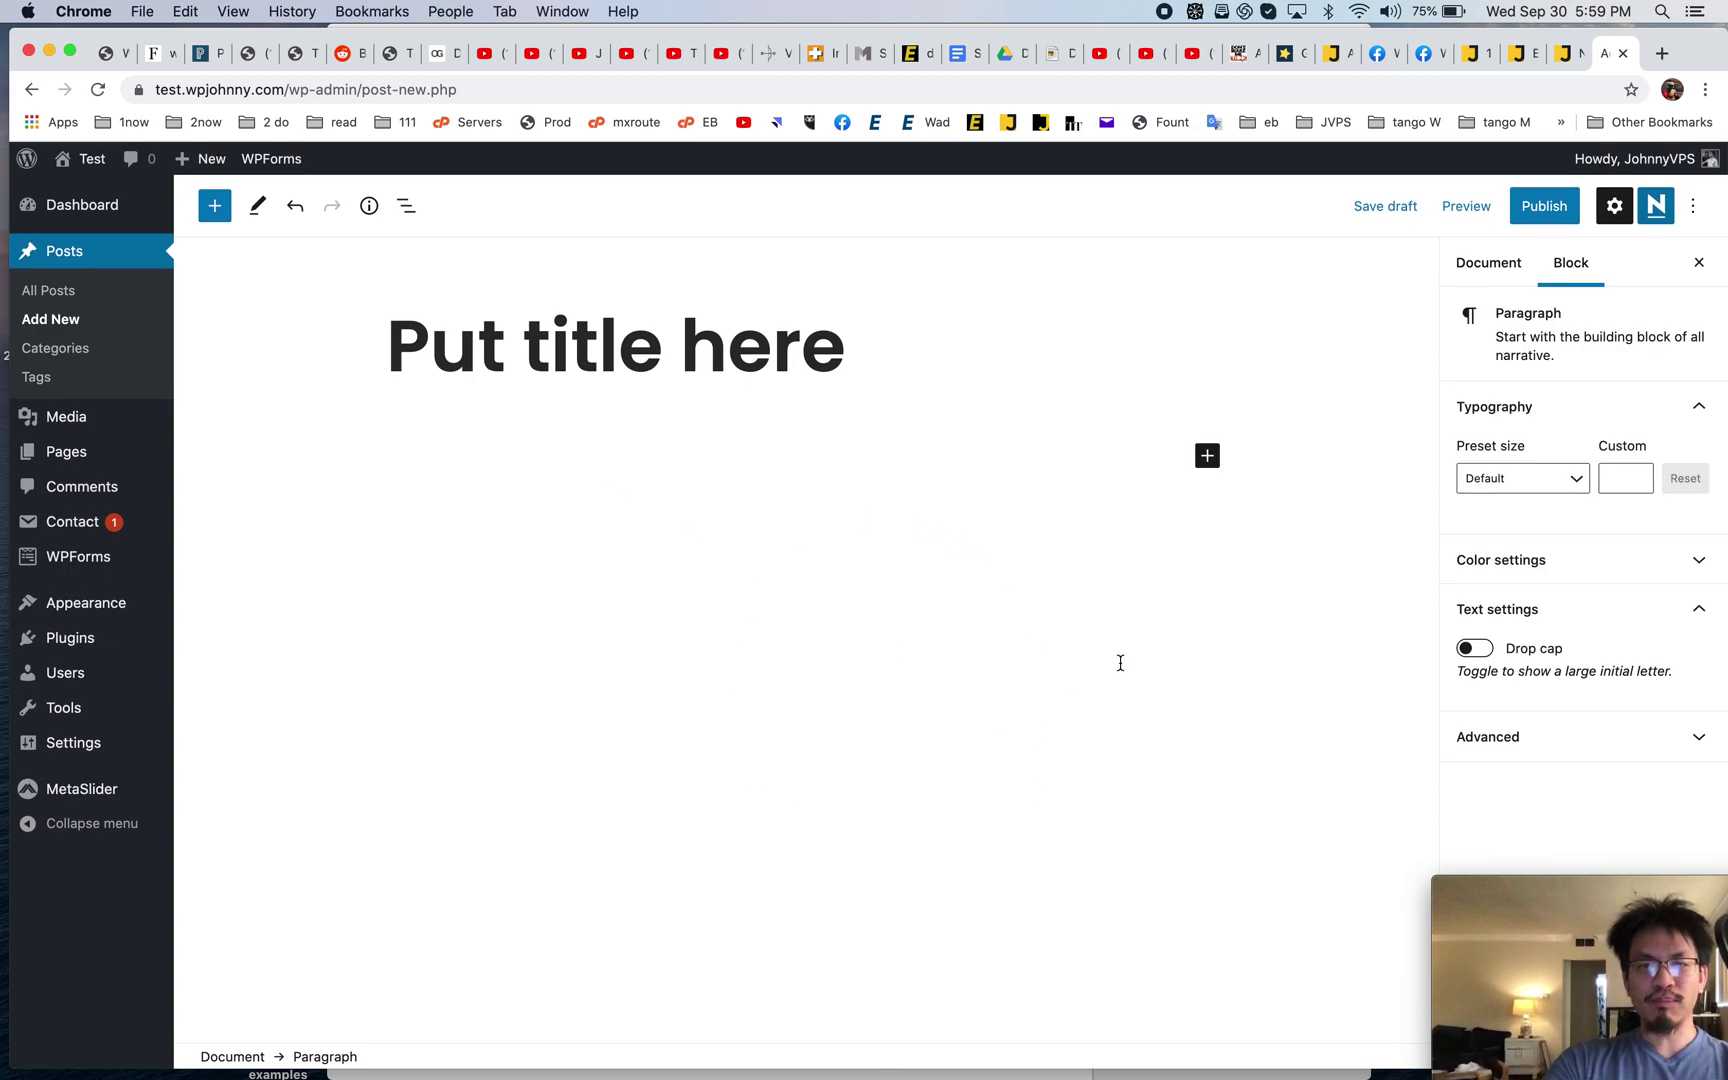
click(1512, 280)
click(1557, 280)
- Switch to the "Noob Guide to Gutenberg" article and read through its sections on enabling Gutenberg and using default blocks
click(1562, 53)
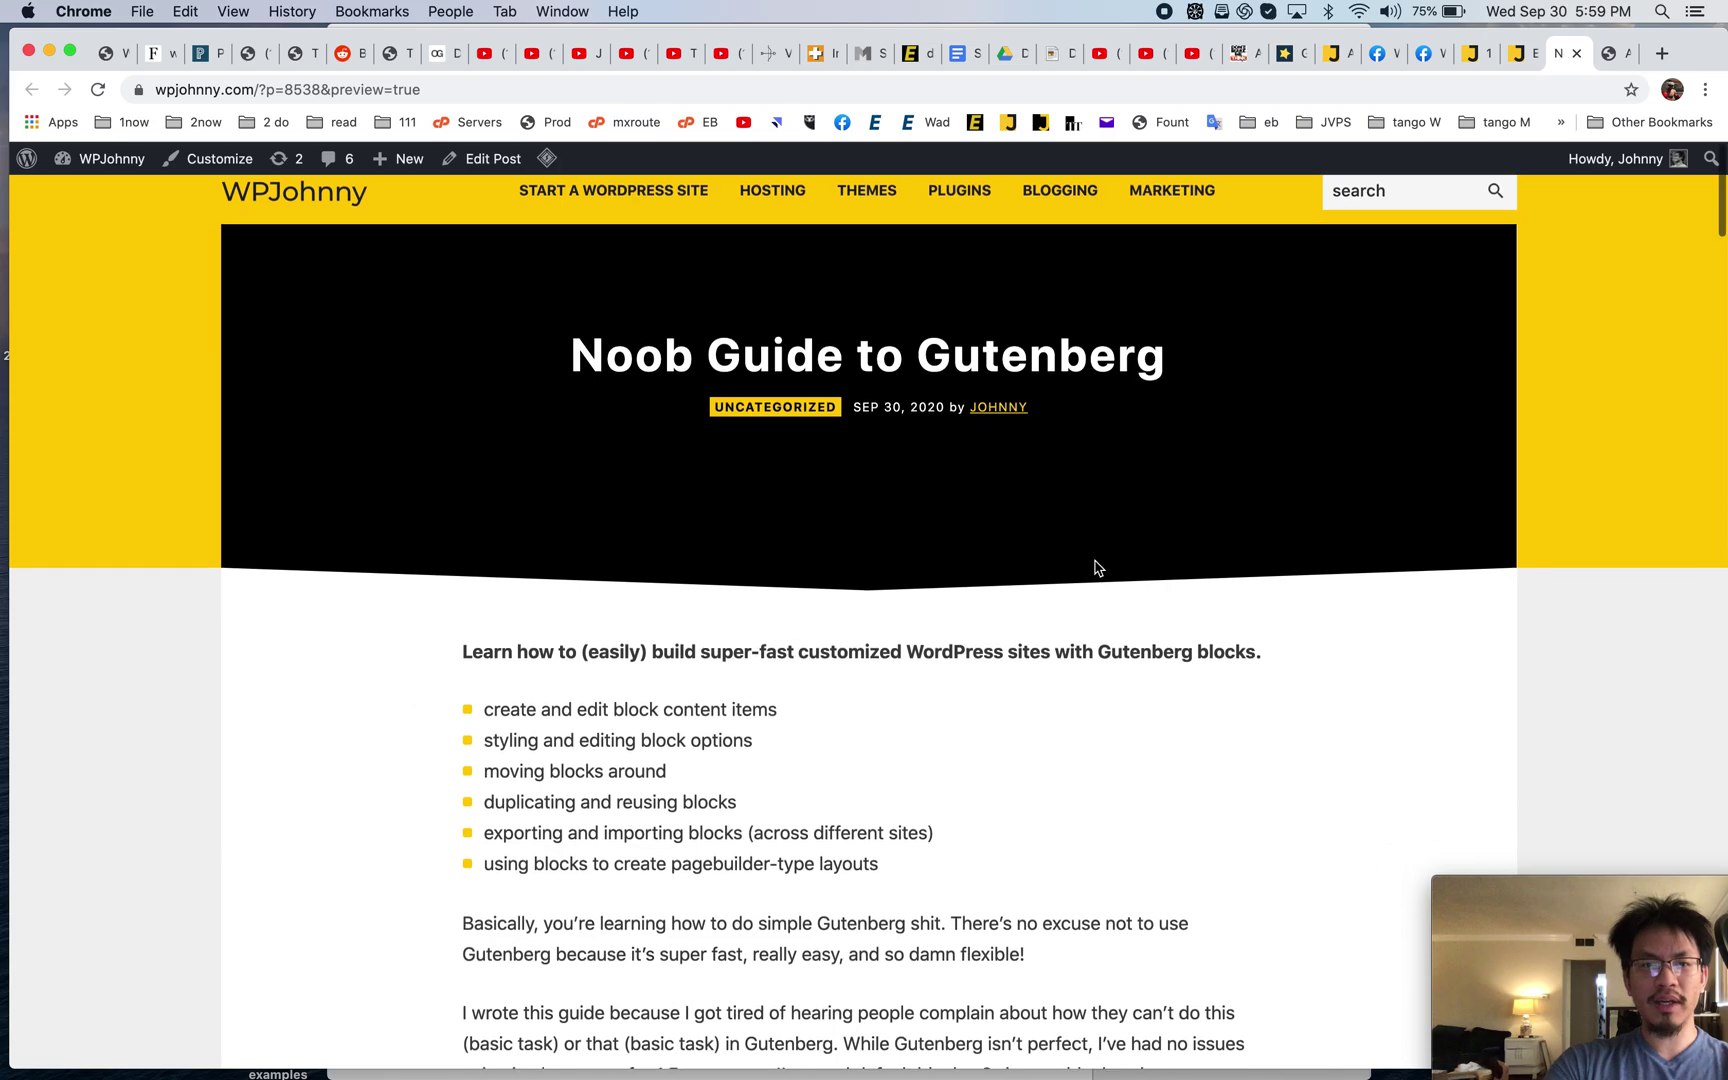
scroll(1094, 568, down, 5)
scroll(1094, 568, down, 12)
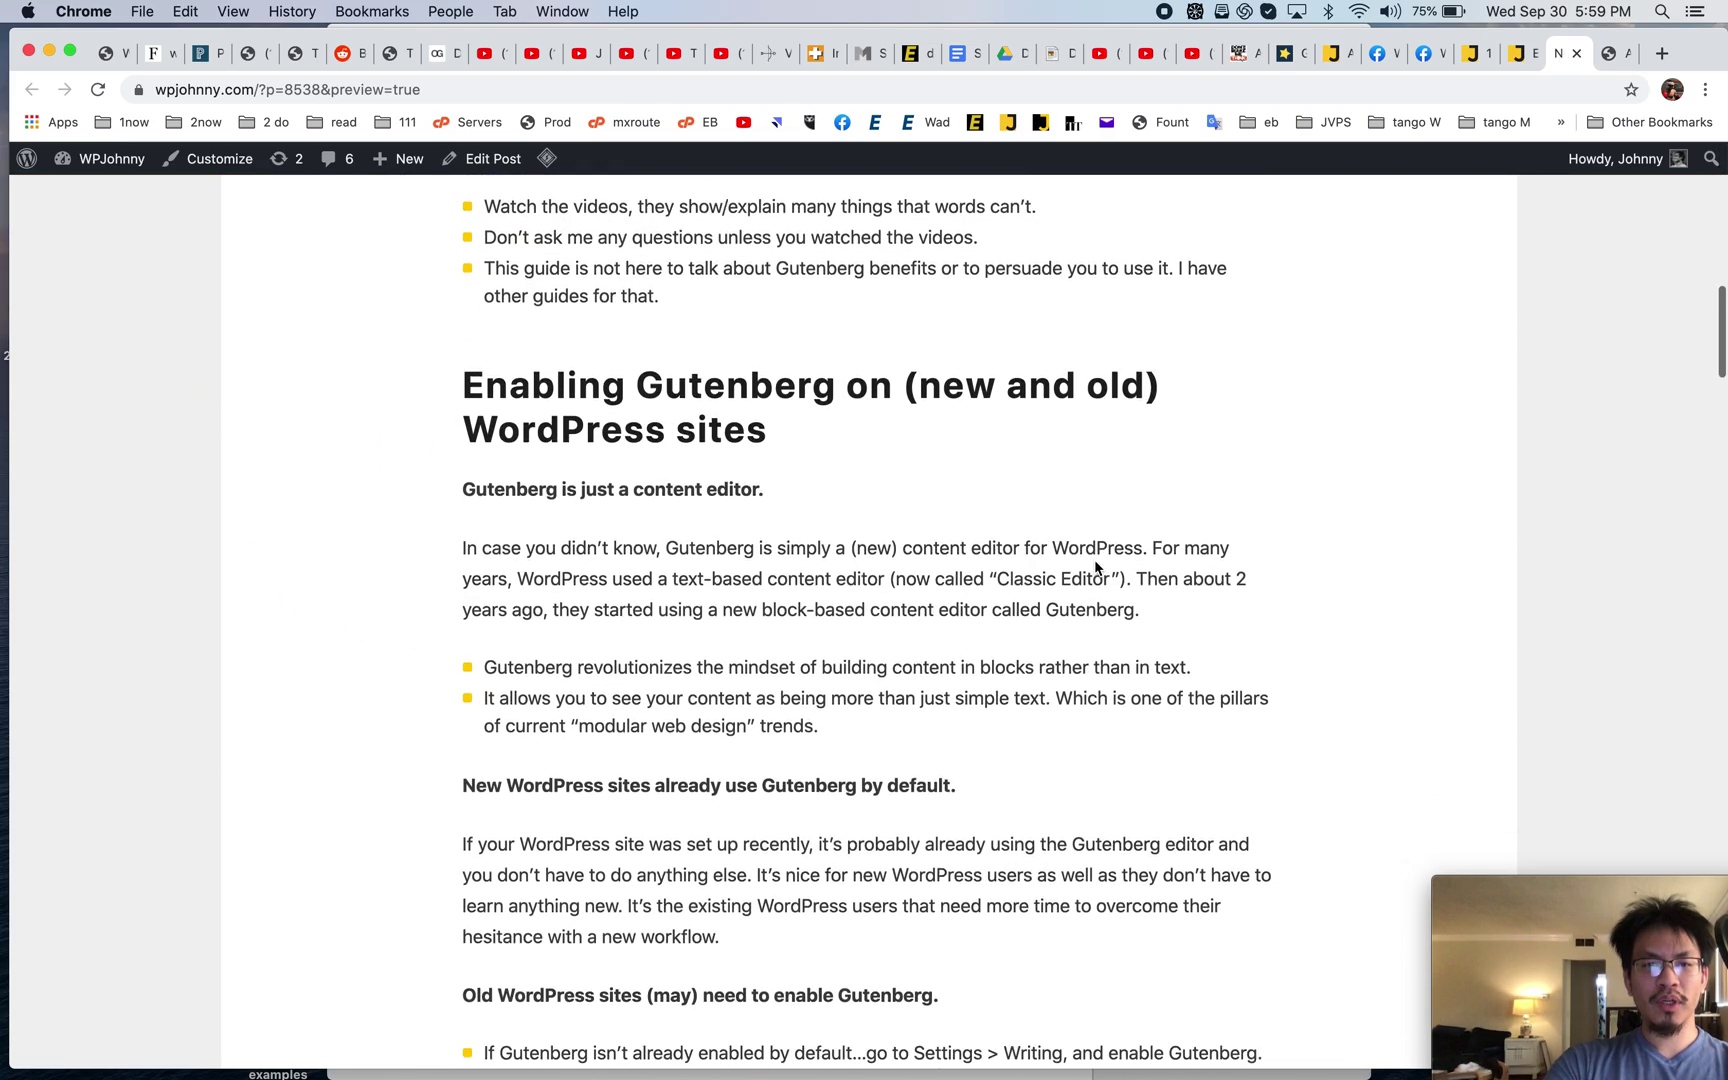
scroll(1094, 568, down, 10)
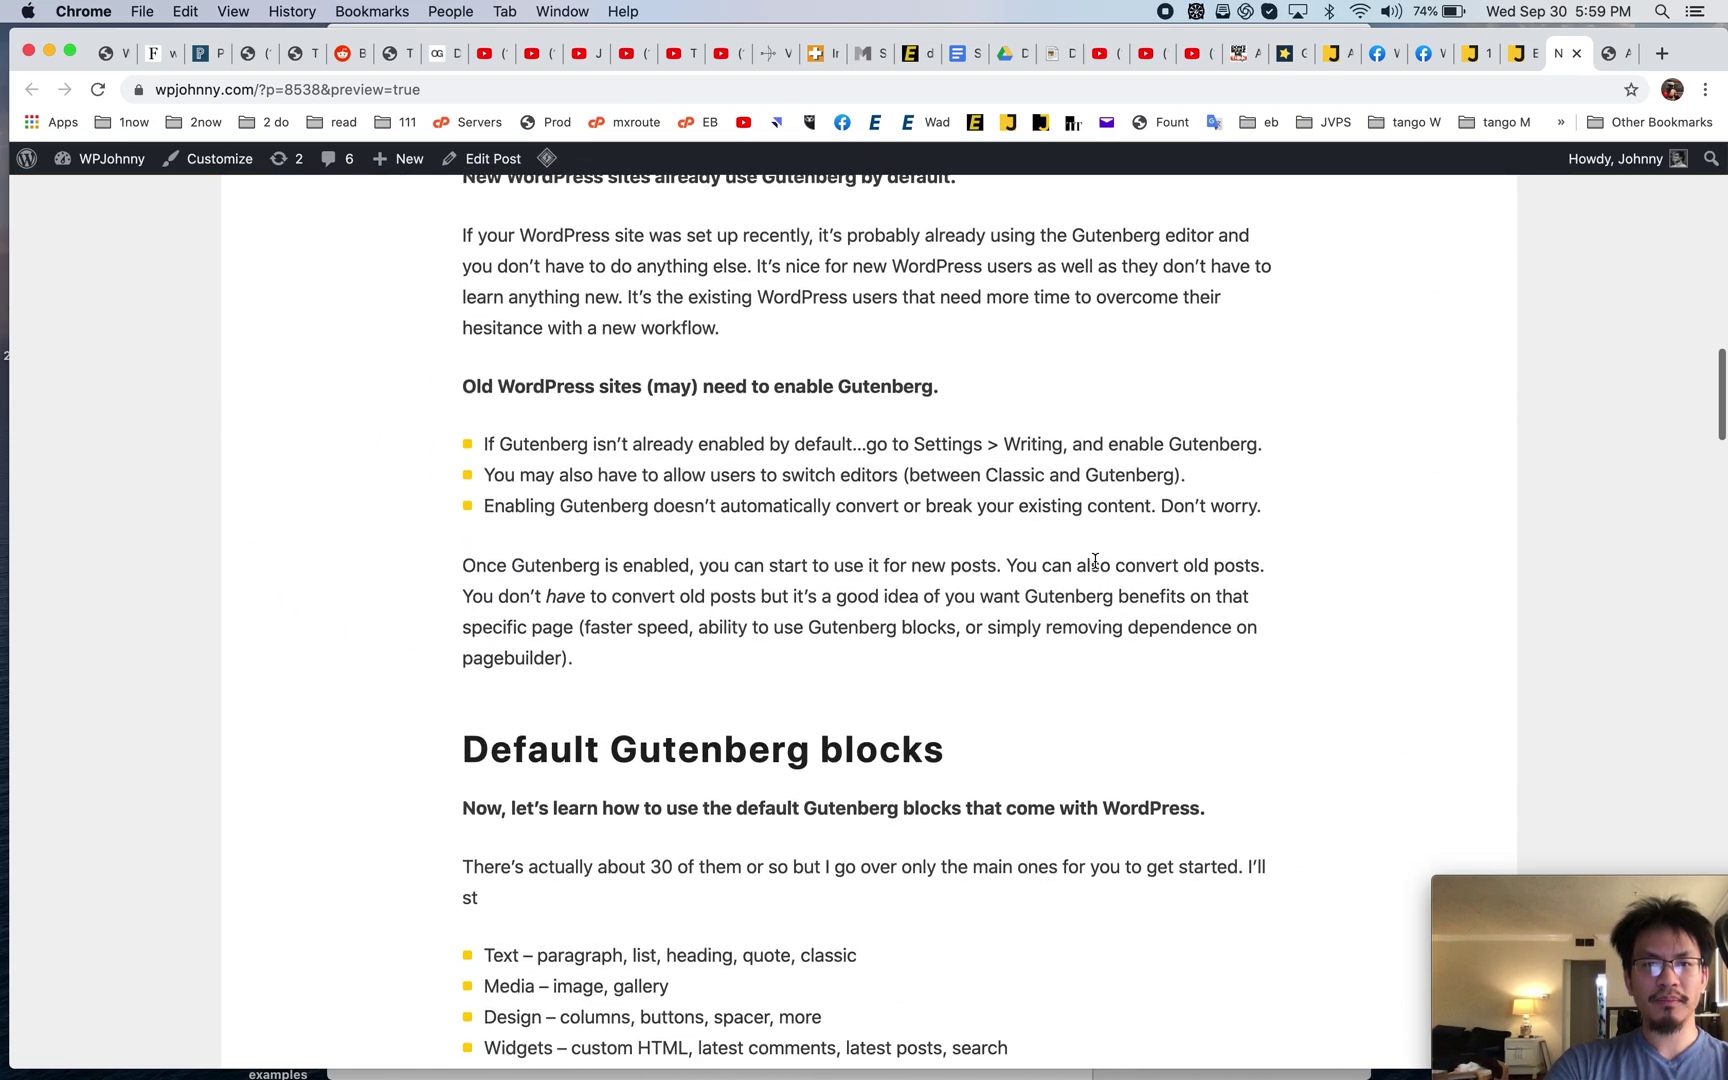
scroll(1095, 561, down, 10)
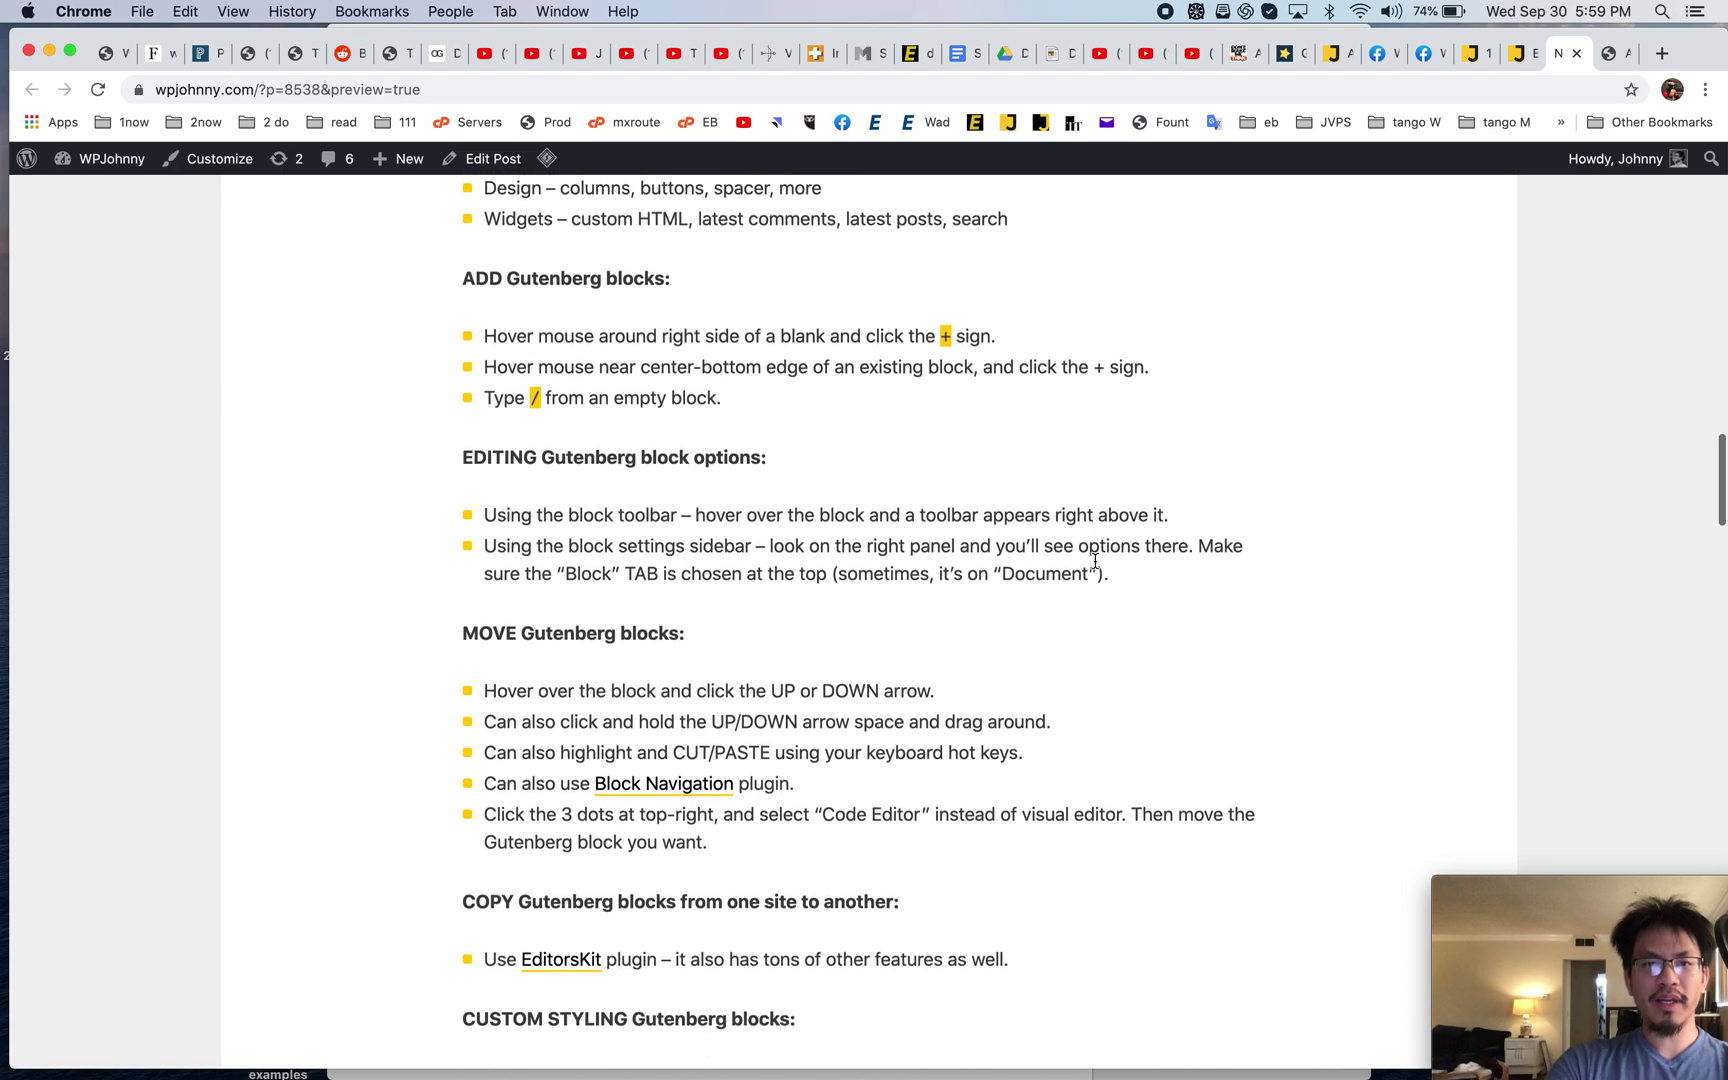
- Return to the new post's editor and enter "sdlfjsdf;lsdfds testx you just TYPE it" in the empty paragraph block
scroll(1095, 561, up, 2)
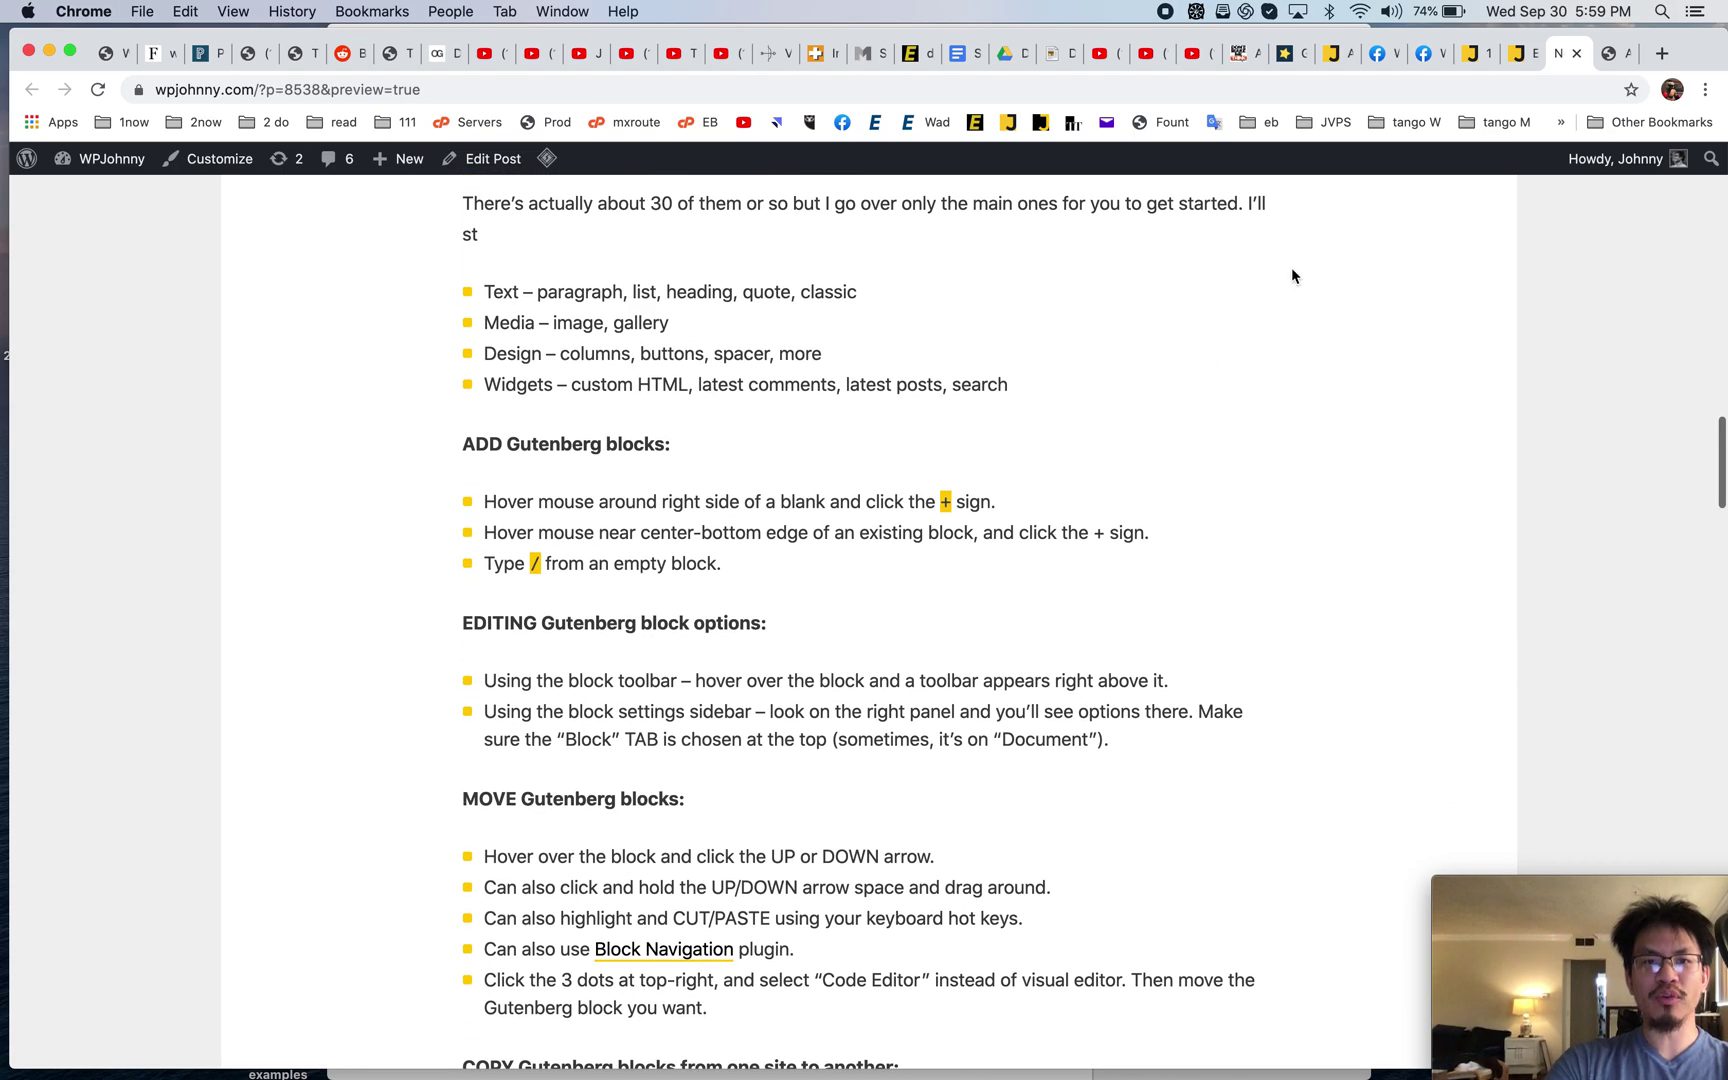
click(1607, 57)
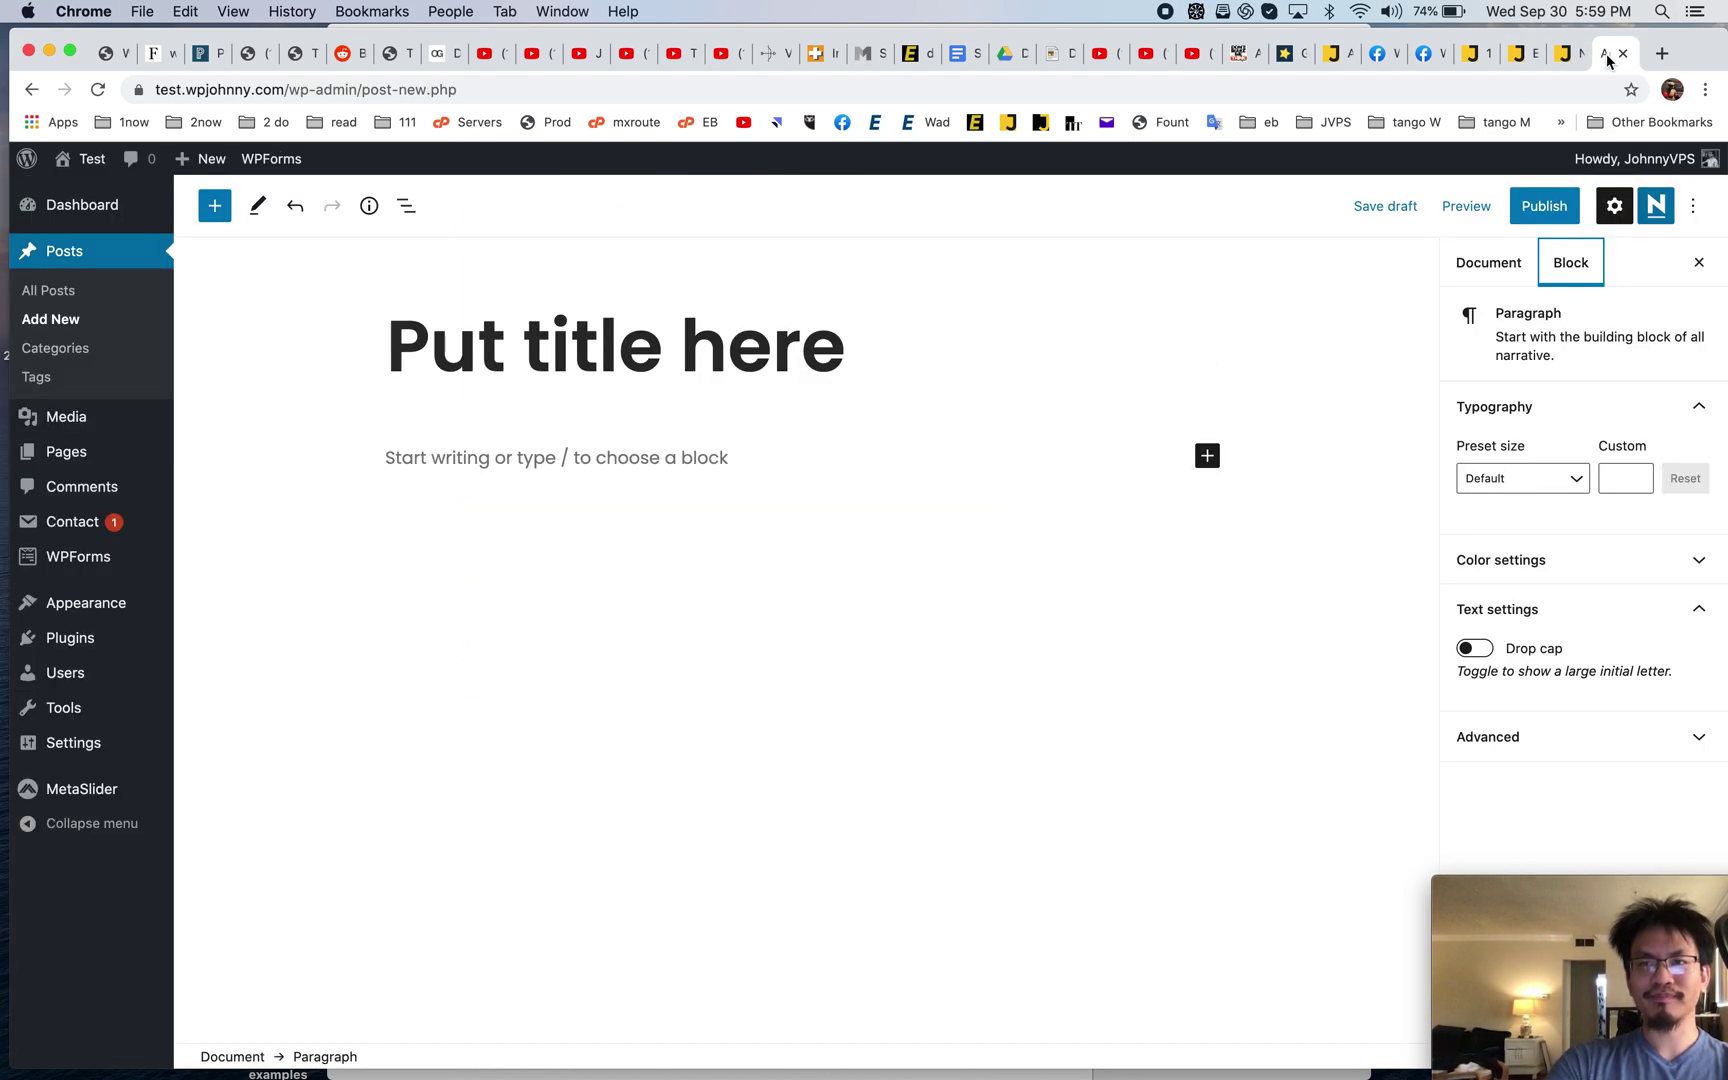
click(625, 457)
text(sdlfjsdf;lsdfds )
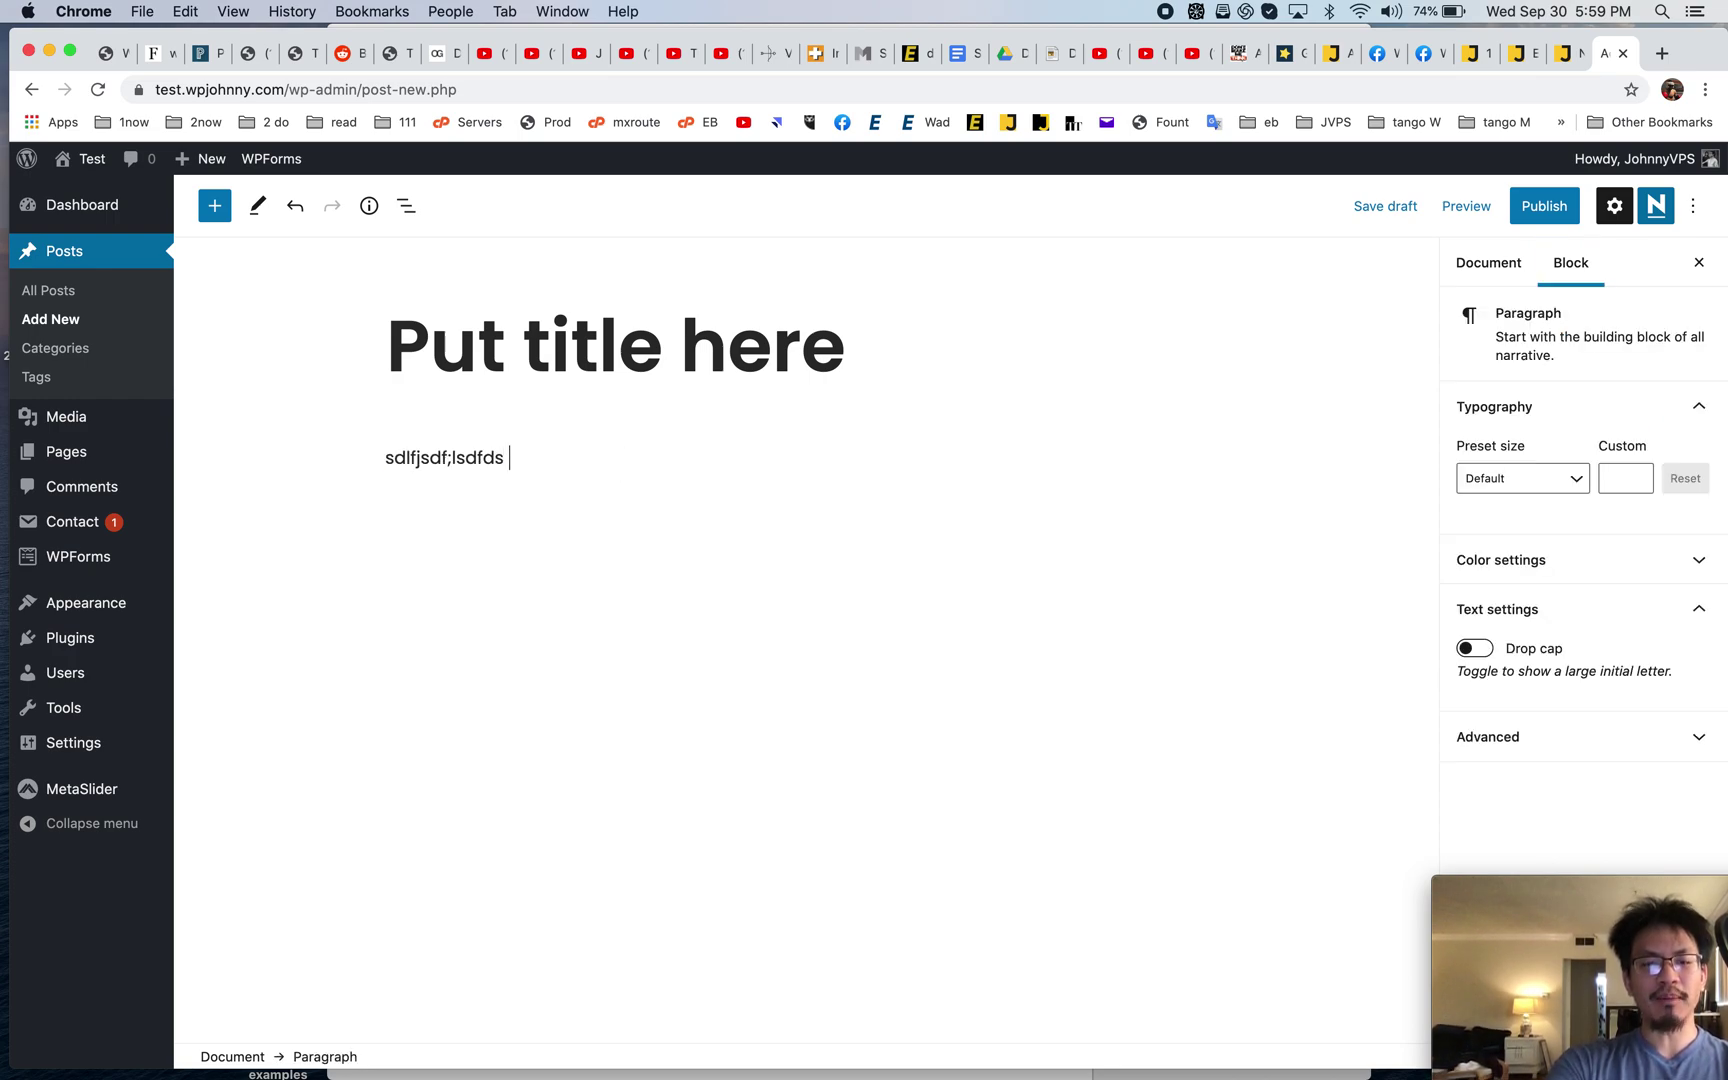
text(testx you just TYPE it)
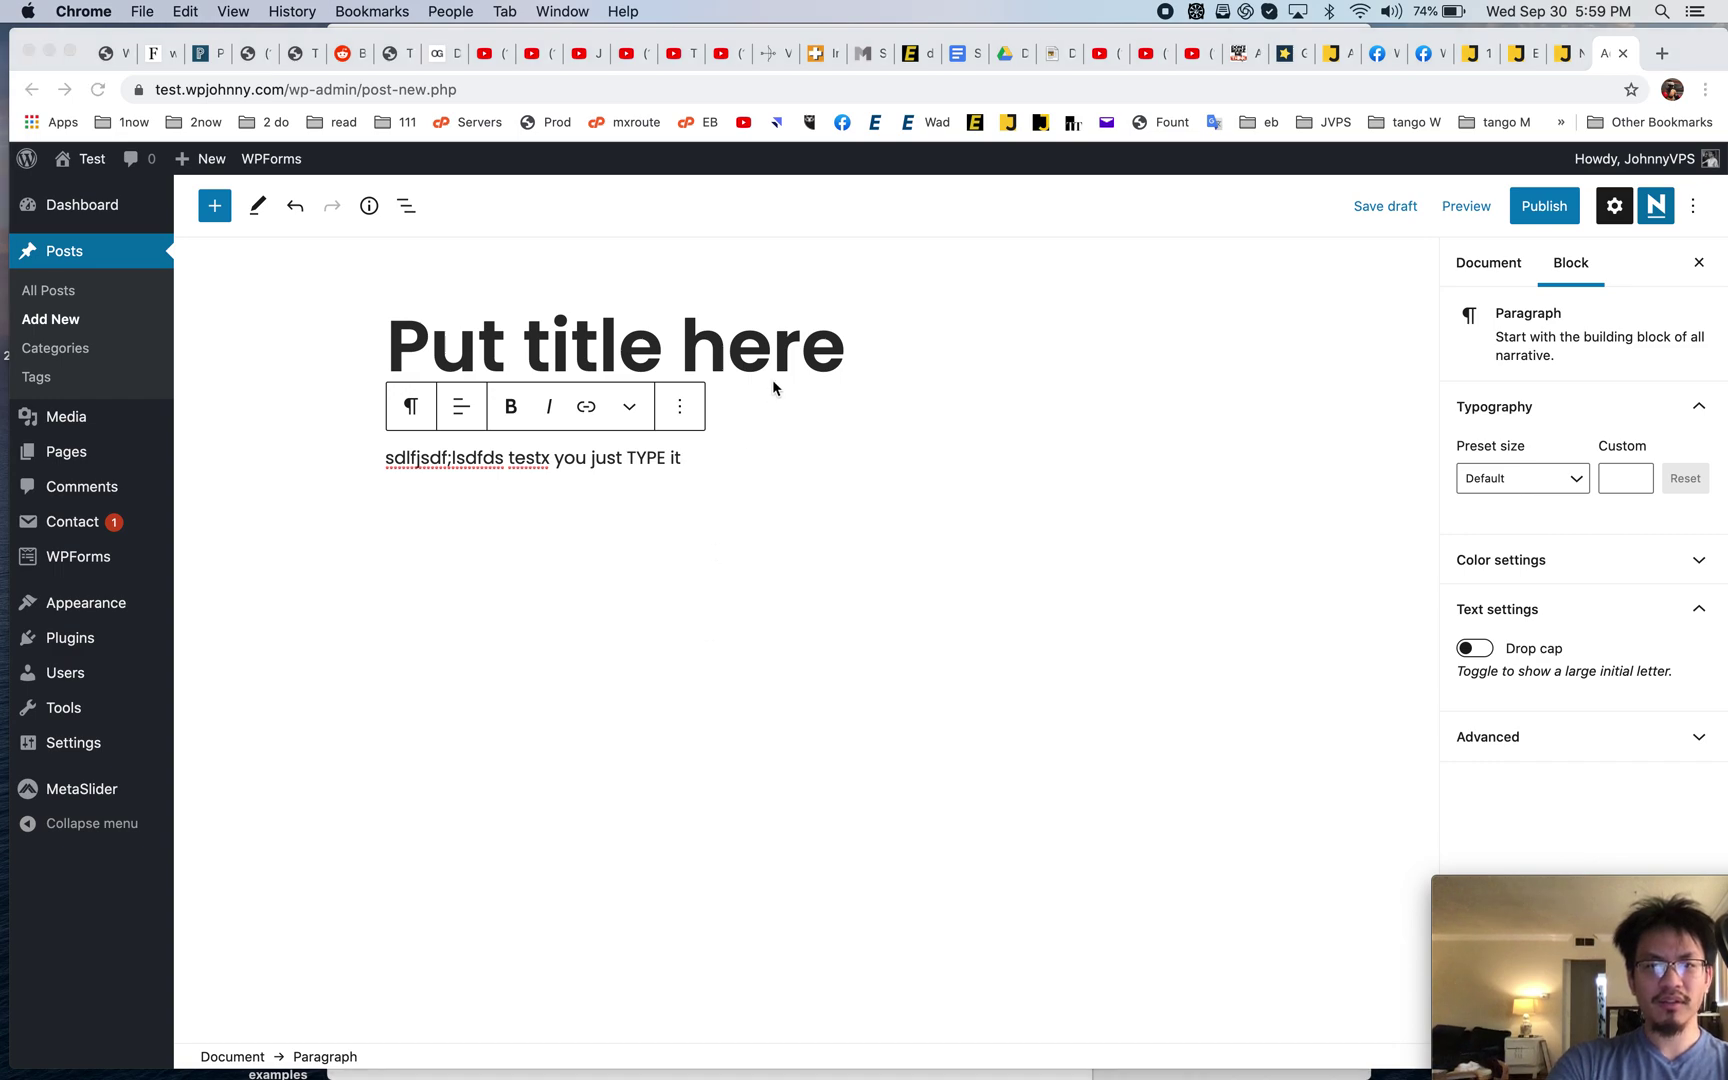
click(746, 455)
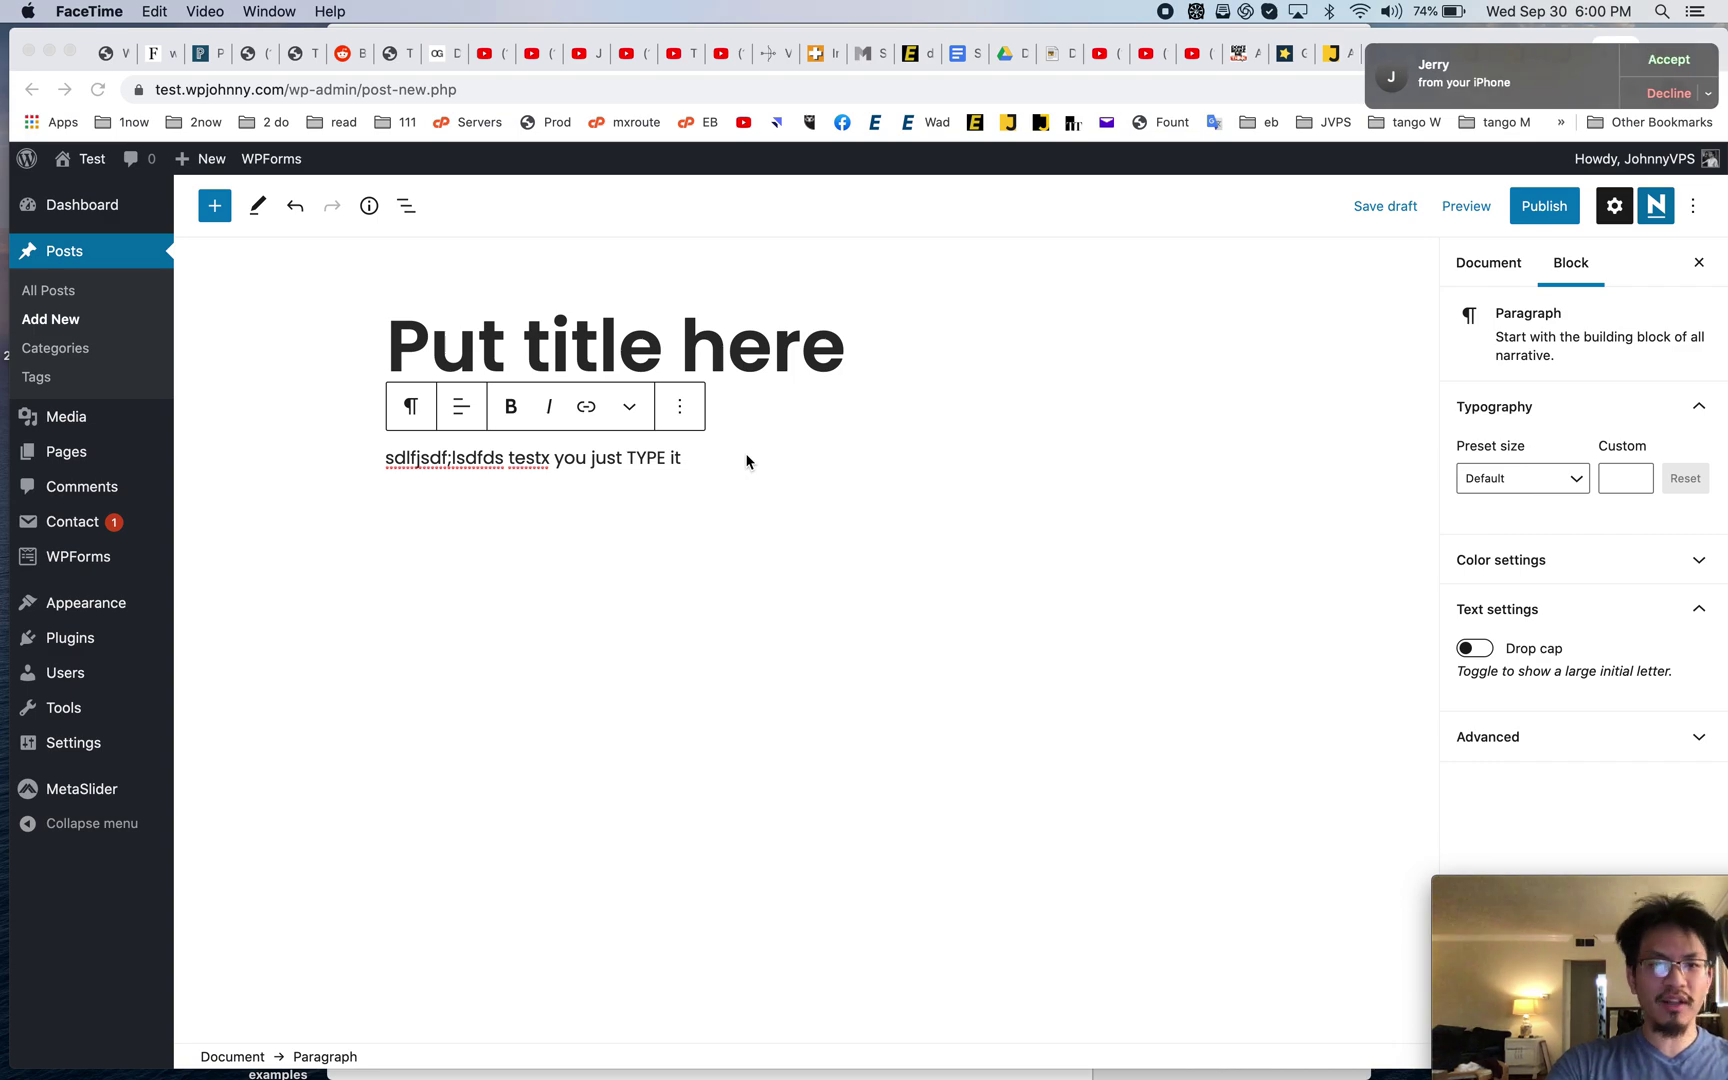
click(746, 457)
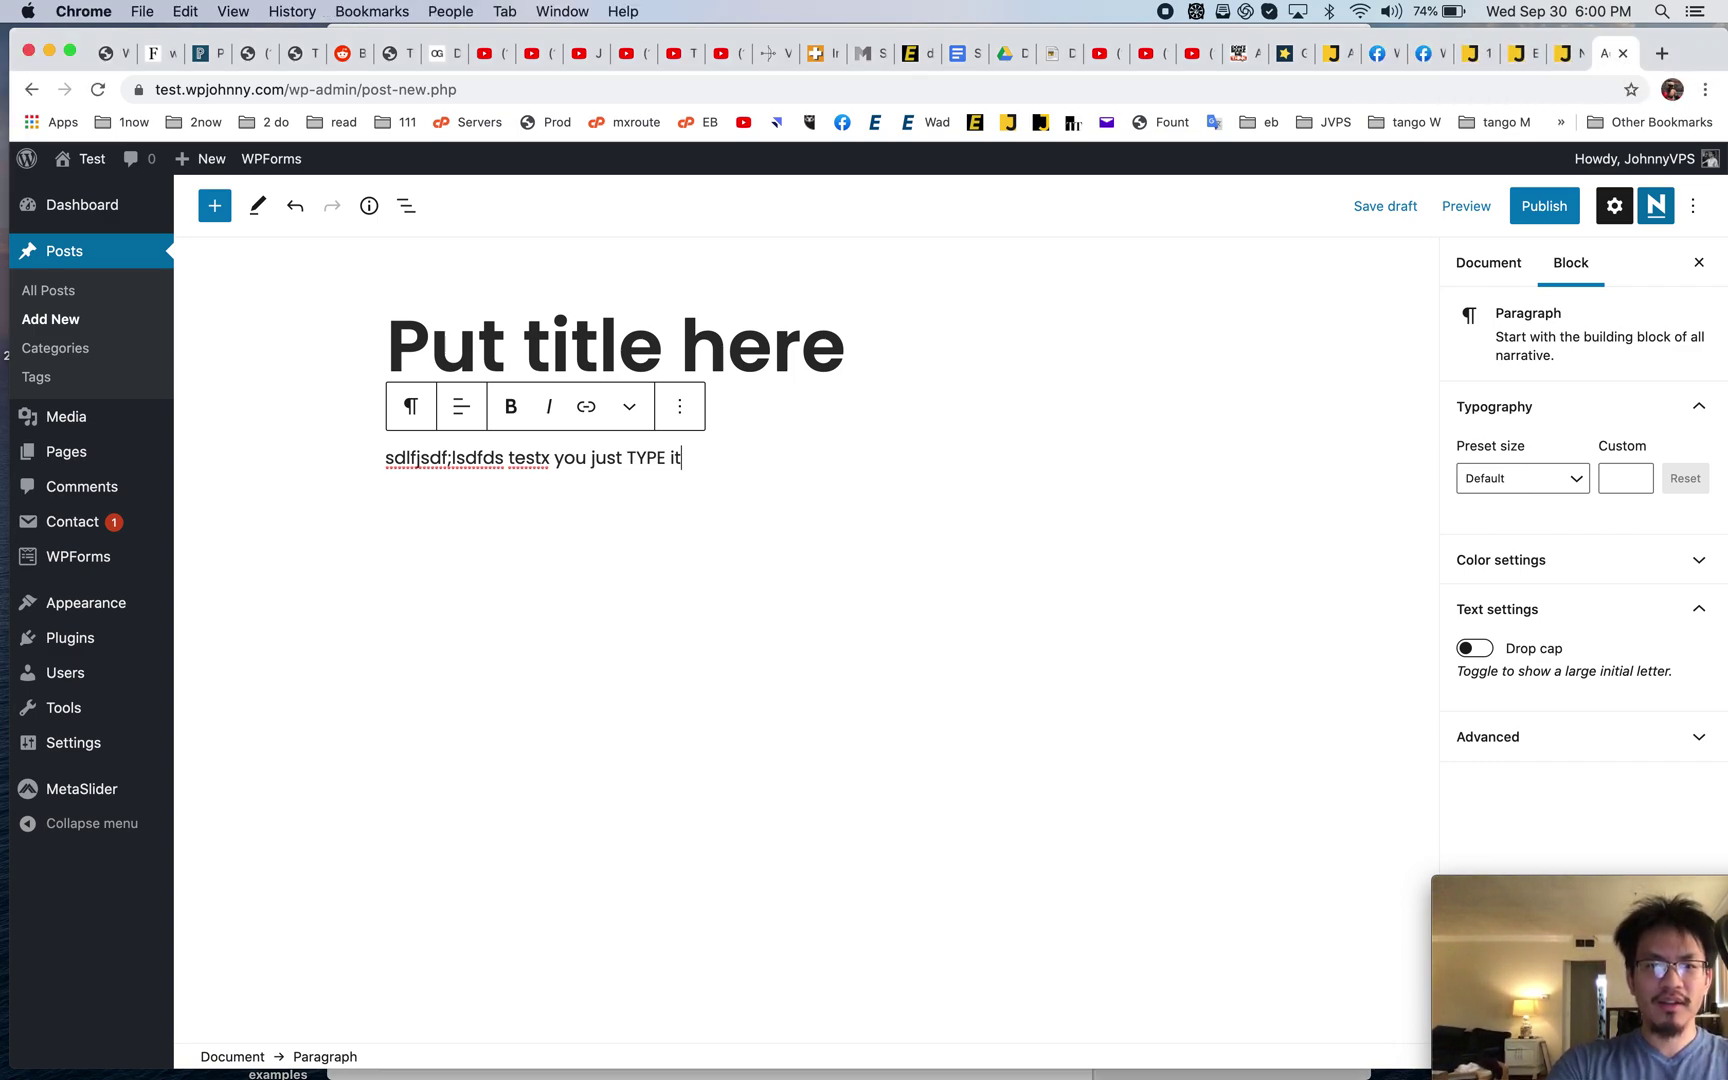
- Browse all available blocks and insert a Heading block below the paragraph with the text "This is a heading!"
key(Return)
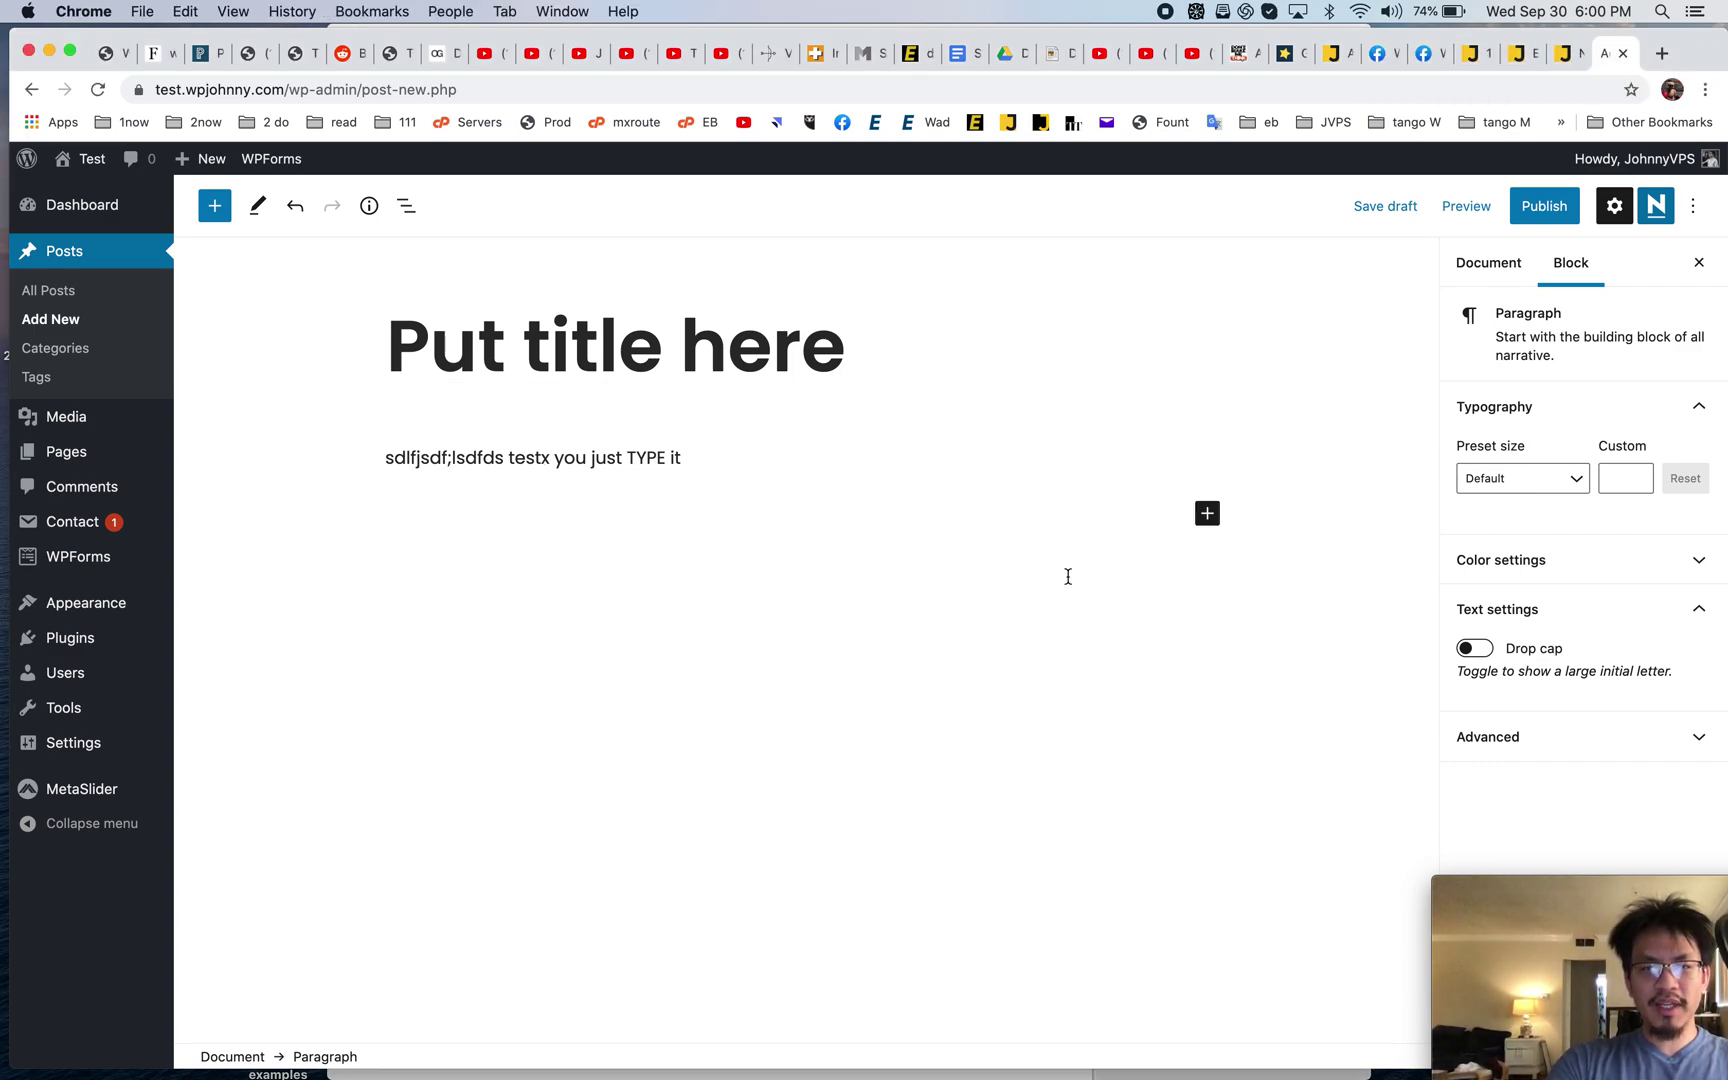
click(1208, 515)
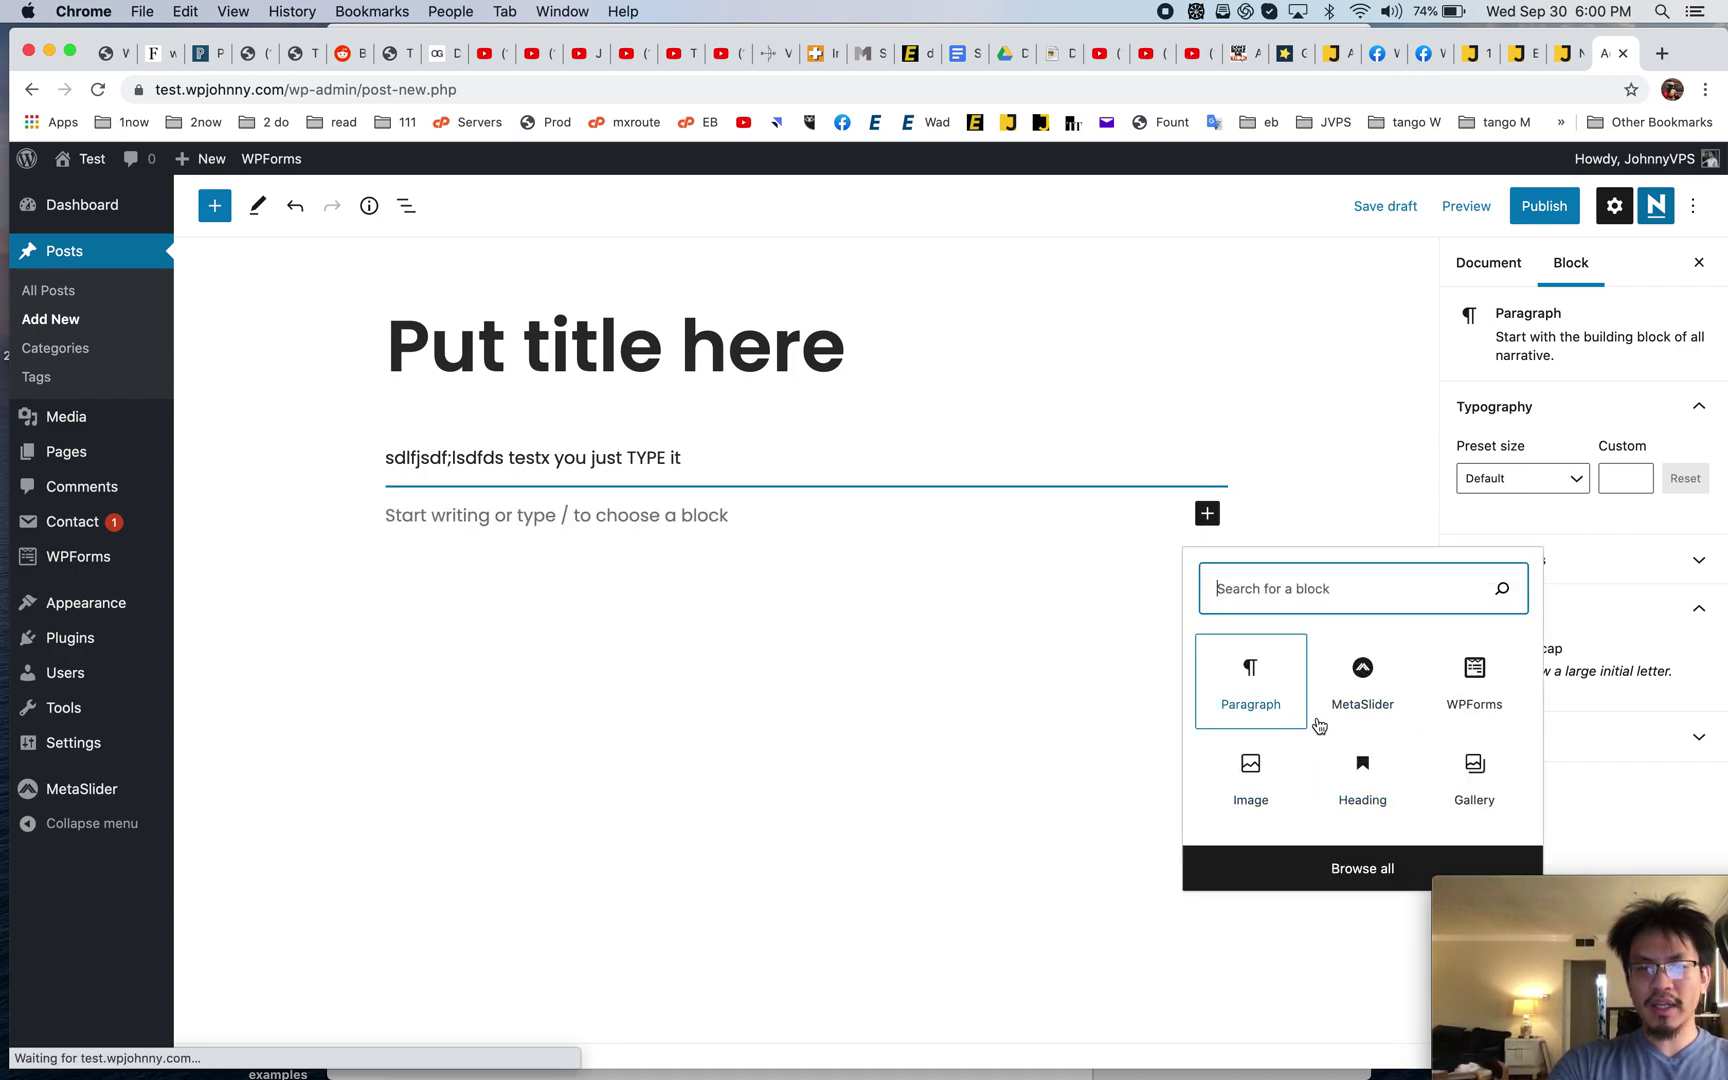
click(1348, 866)
scroll(375, 740, down, 10)
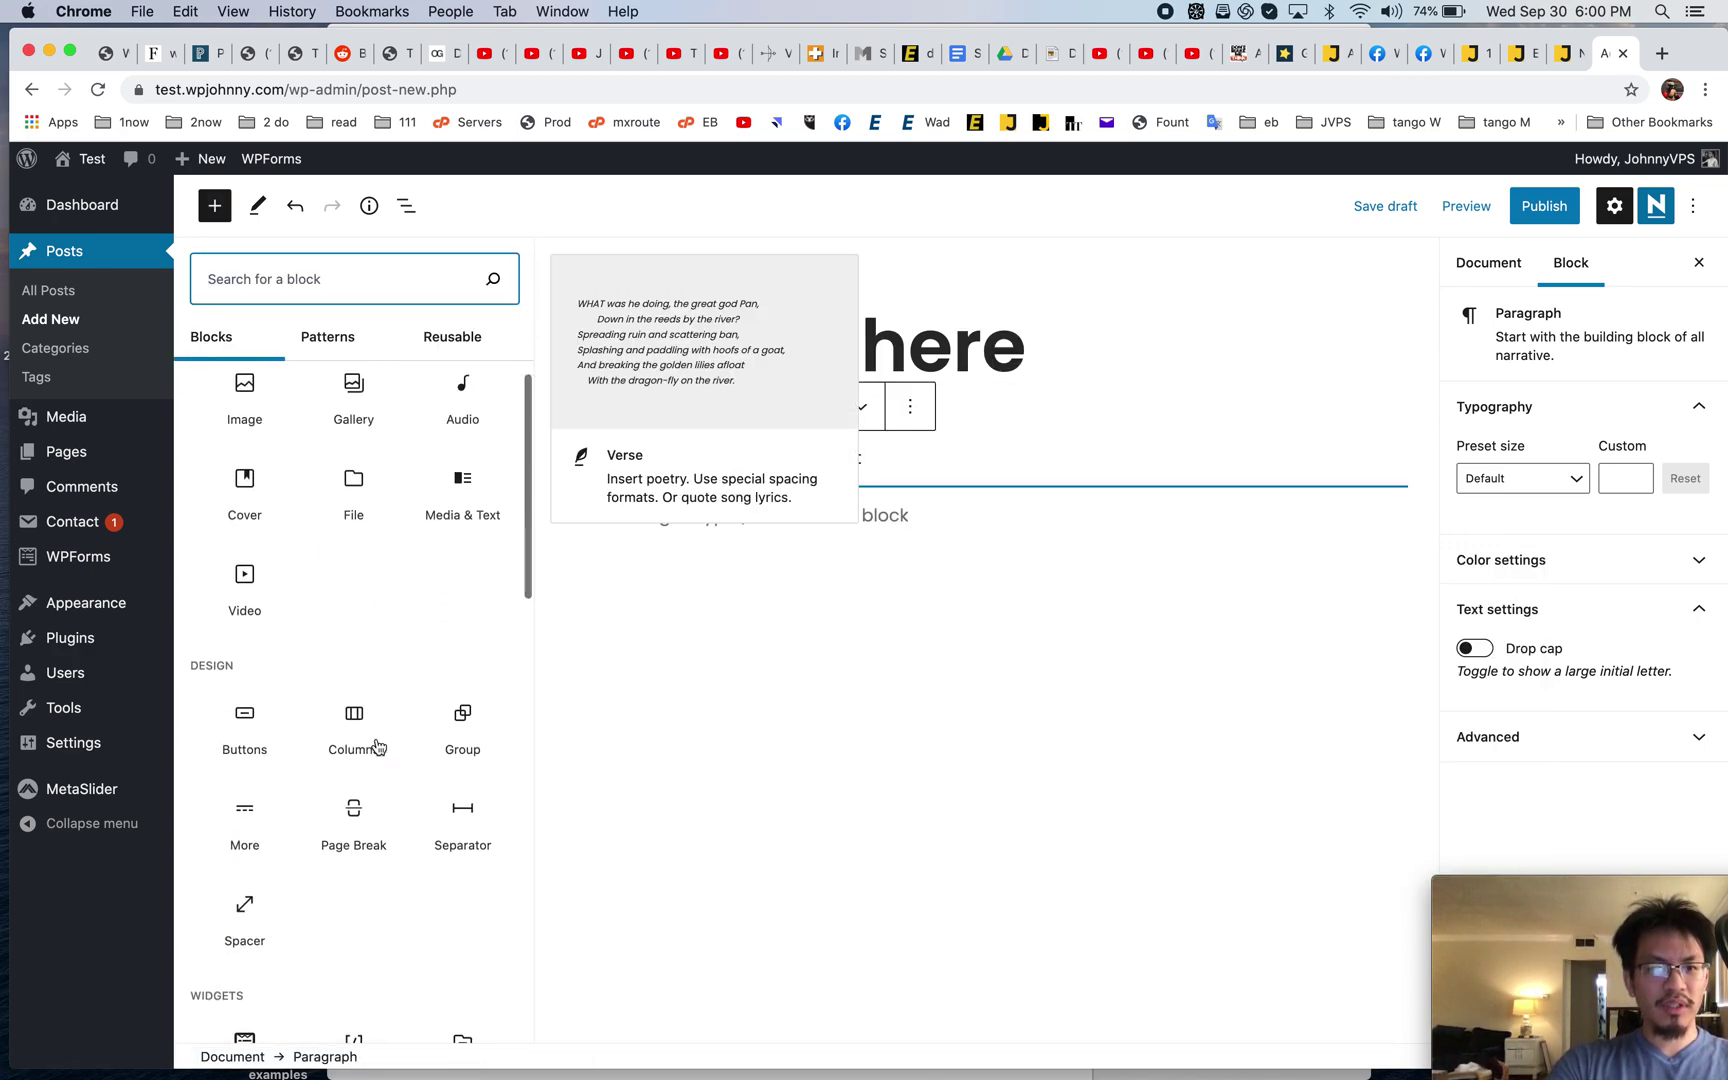
scroll(378, 745, up, 10)
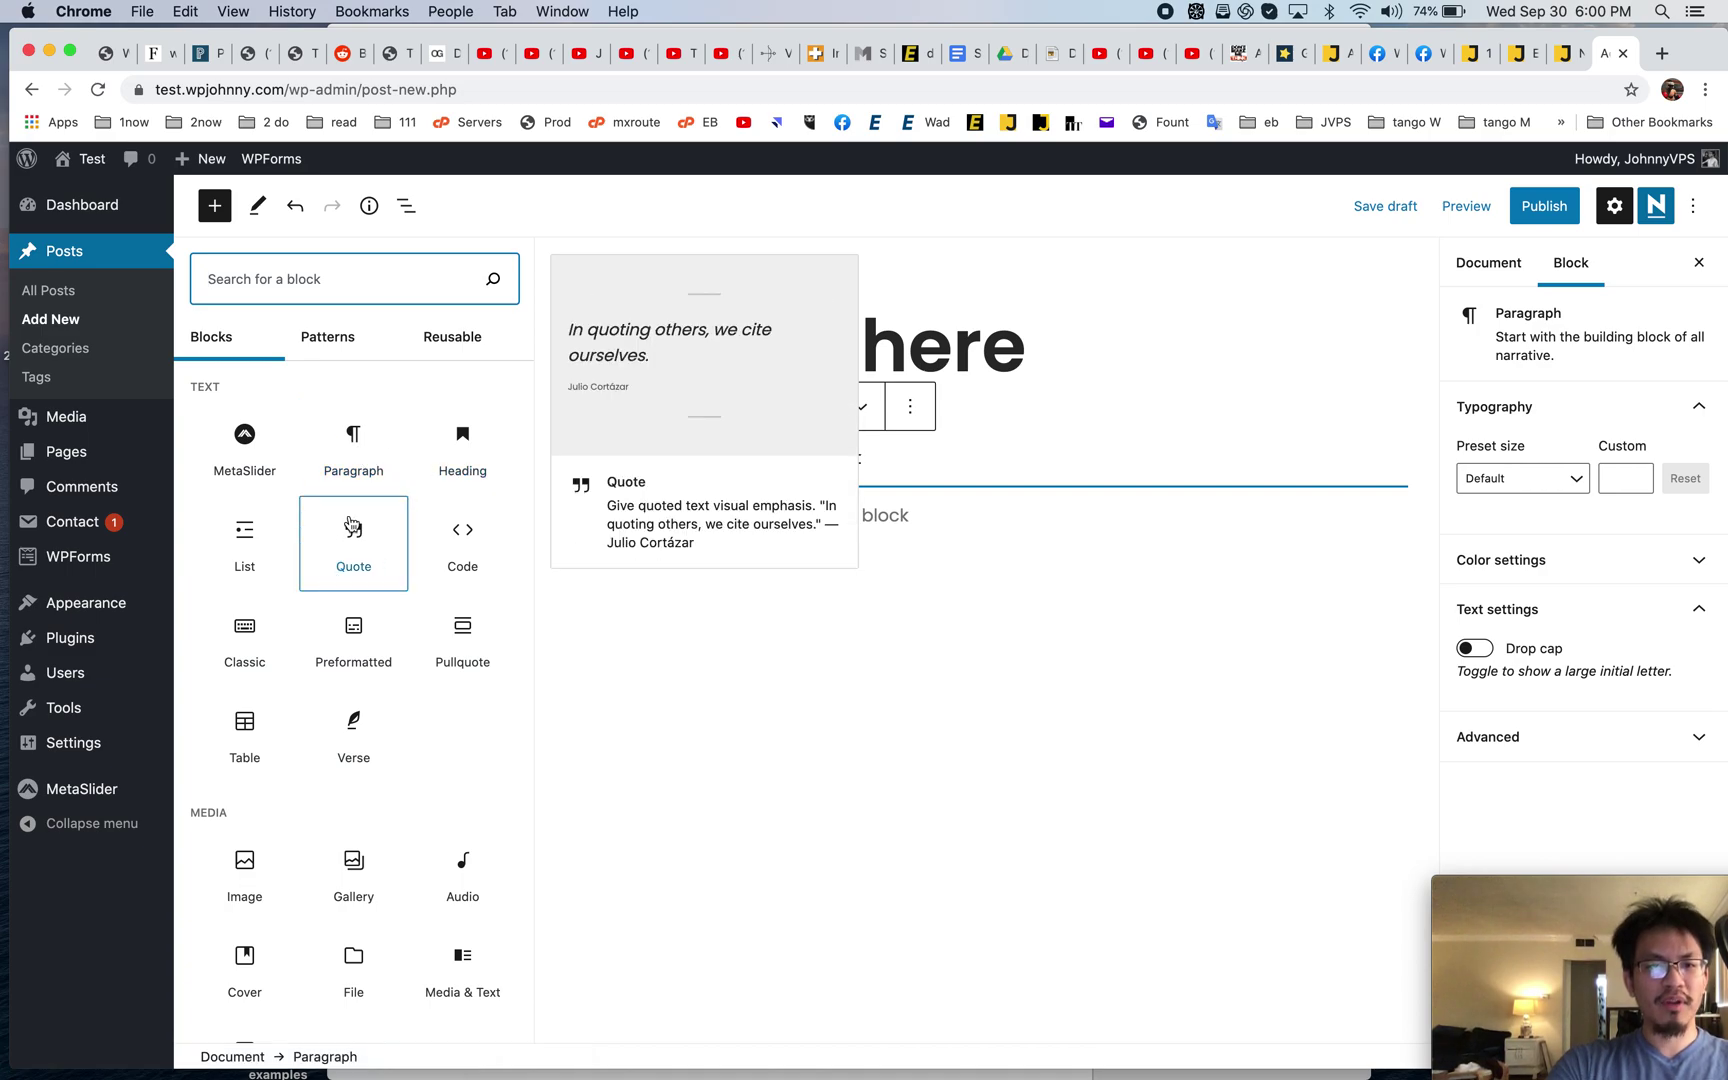
scroll(330, 790, down, 5)
scroll(368, 744, up, 5)
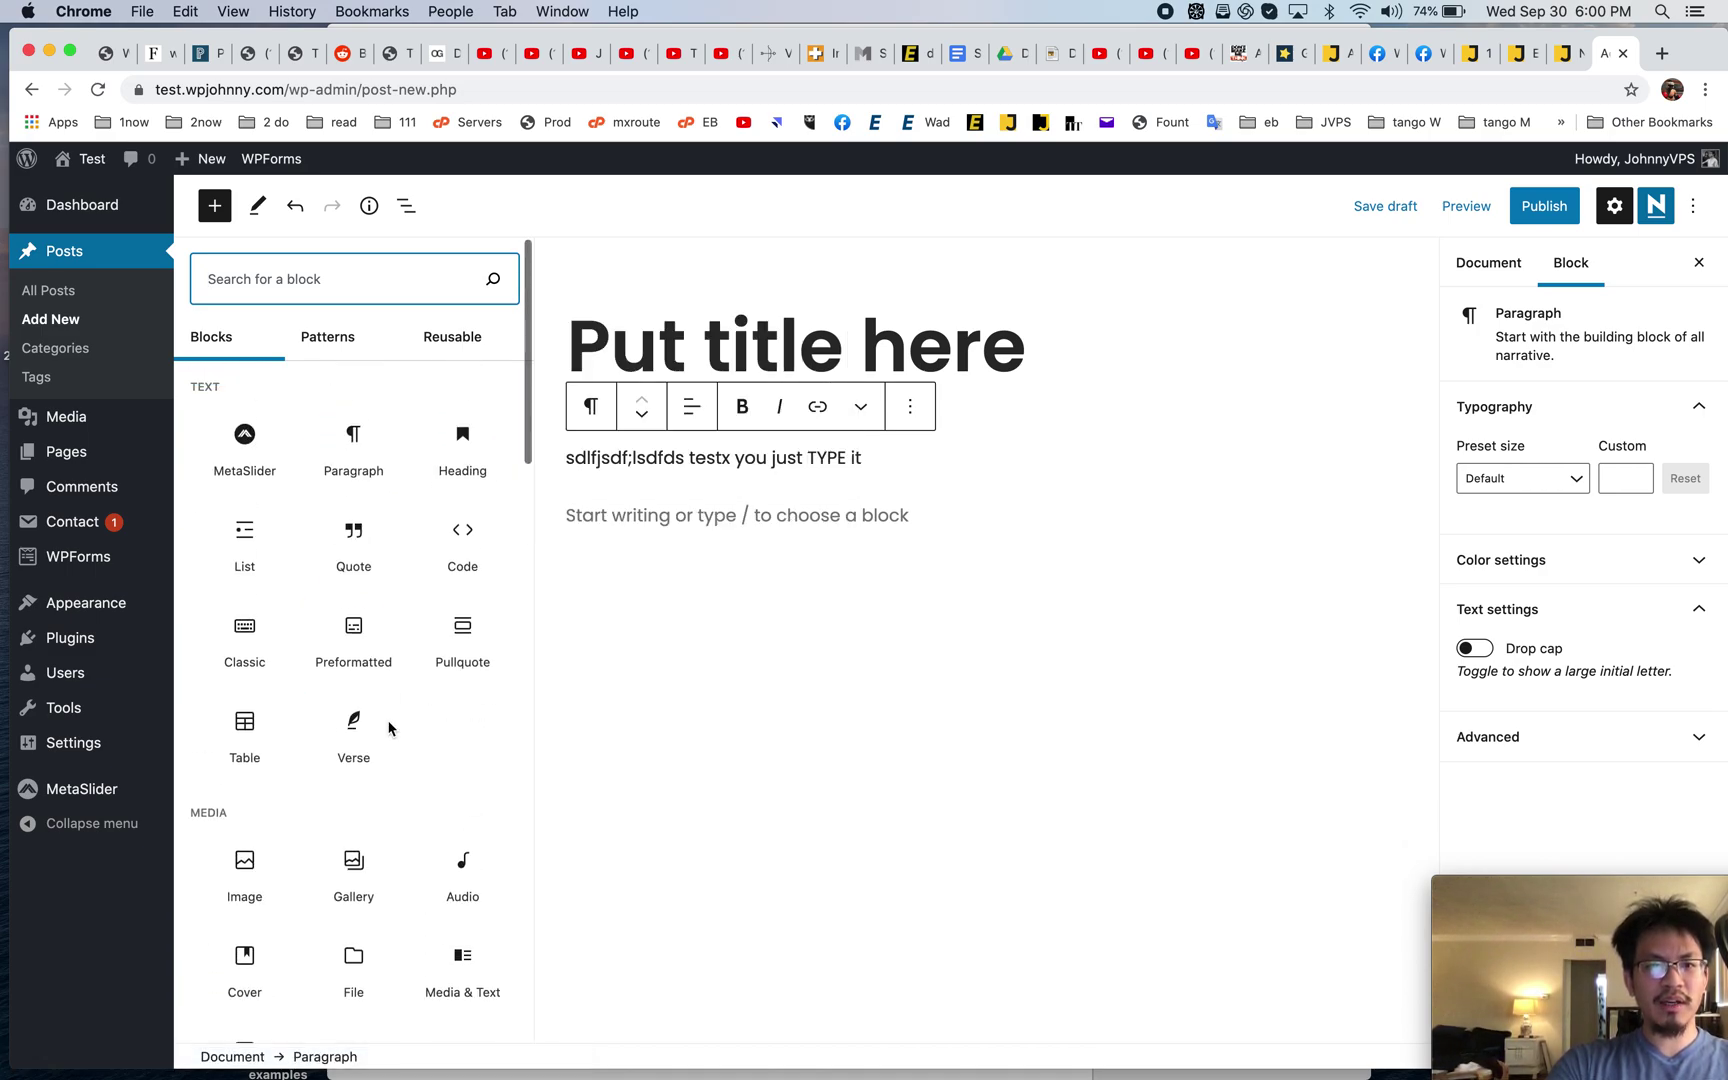
click(456, 470)
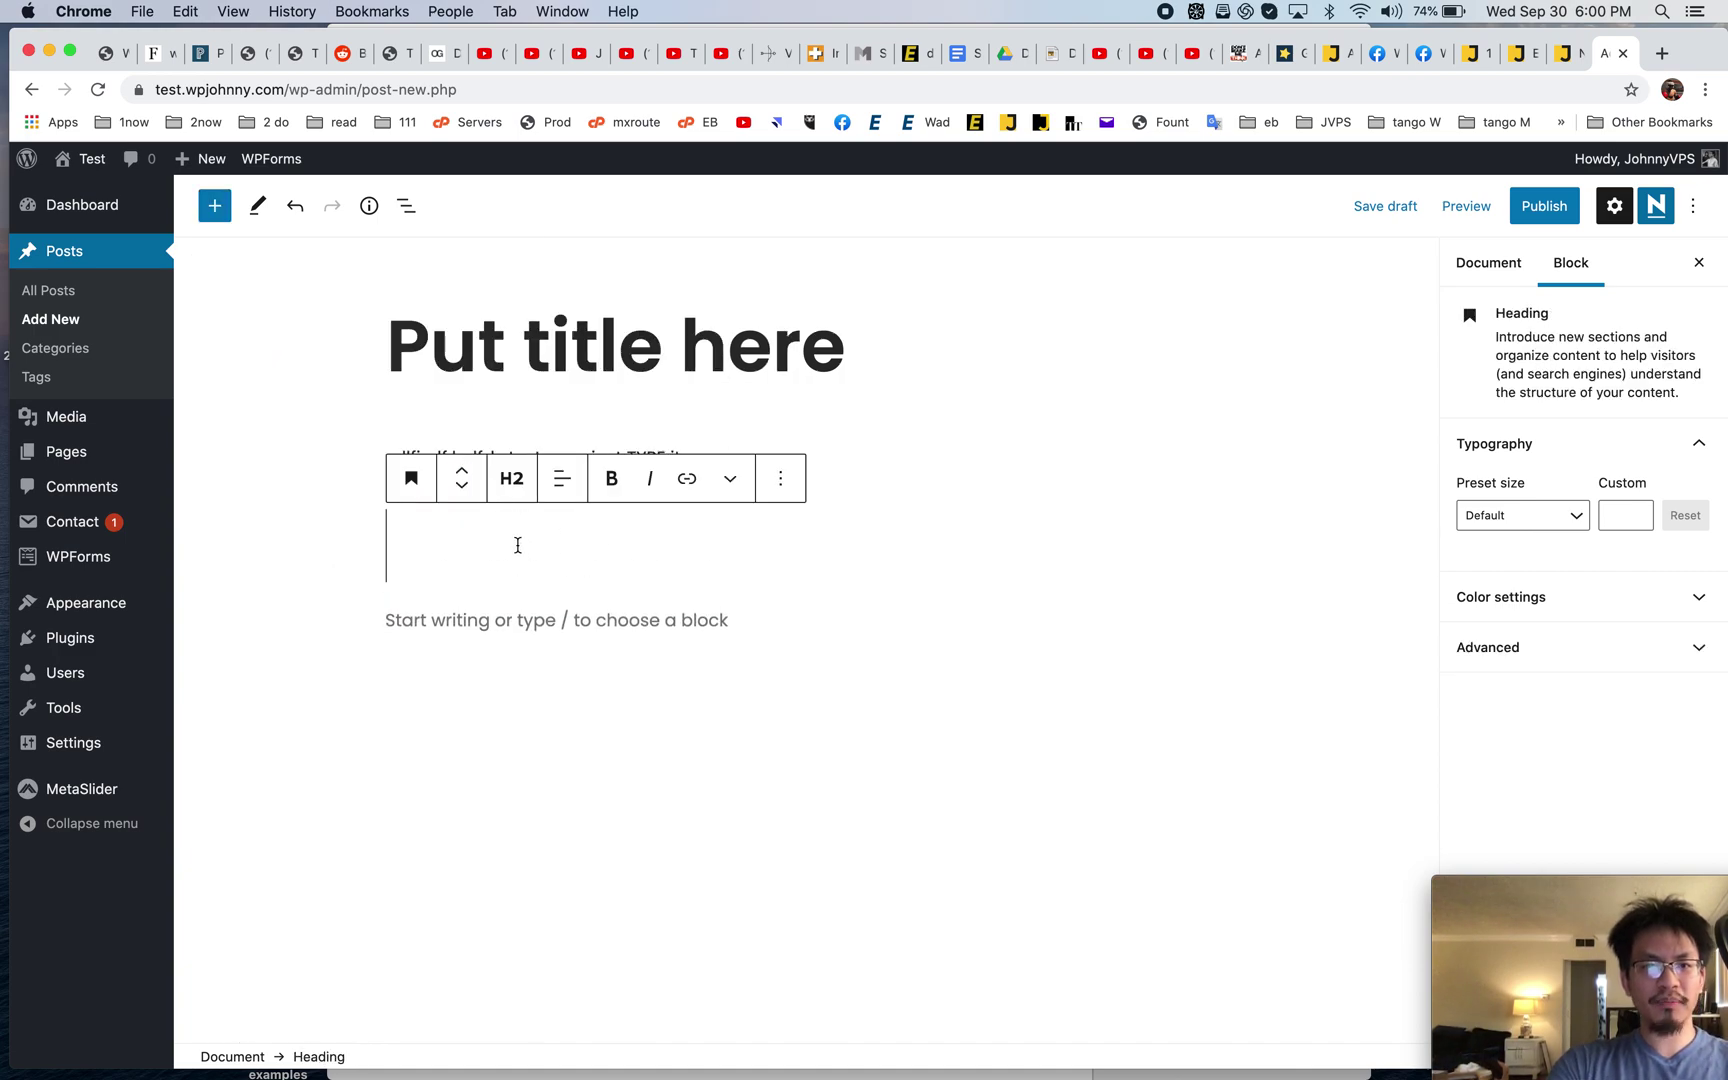
text(This is )
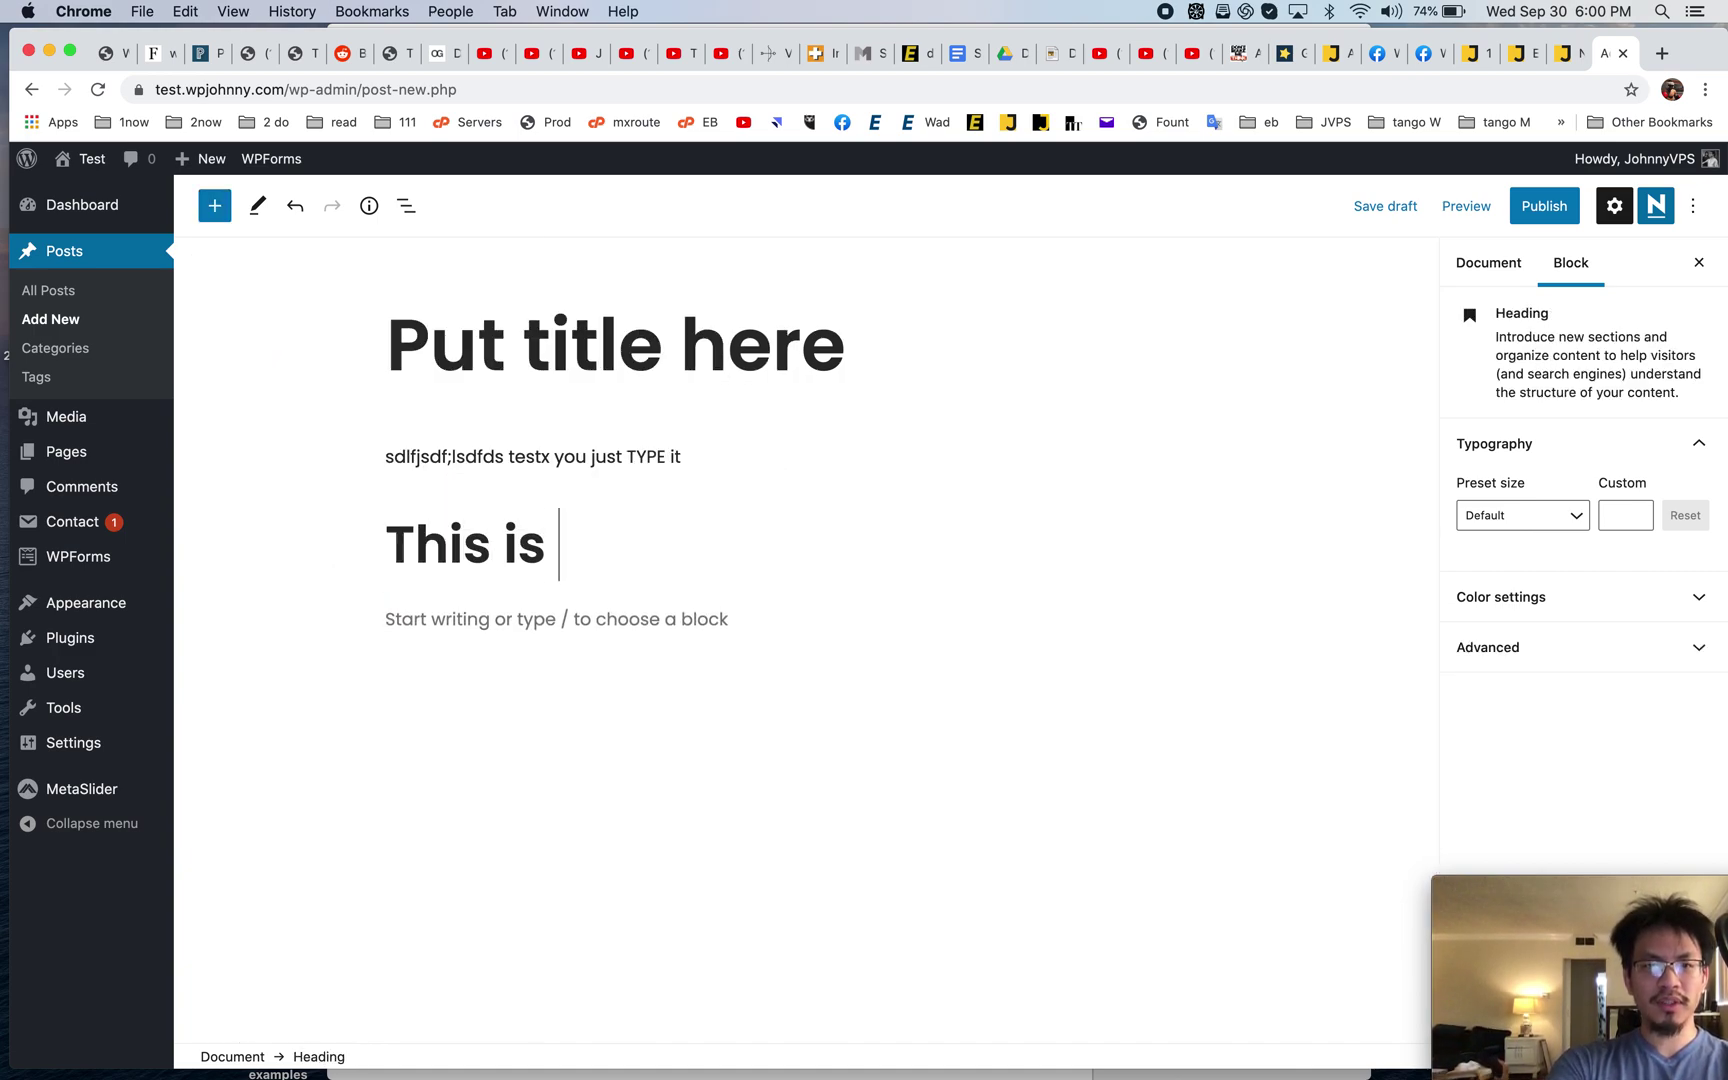
text(a heading!)
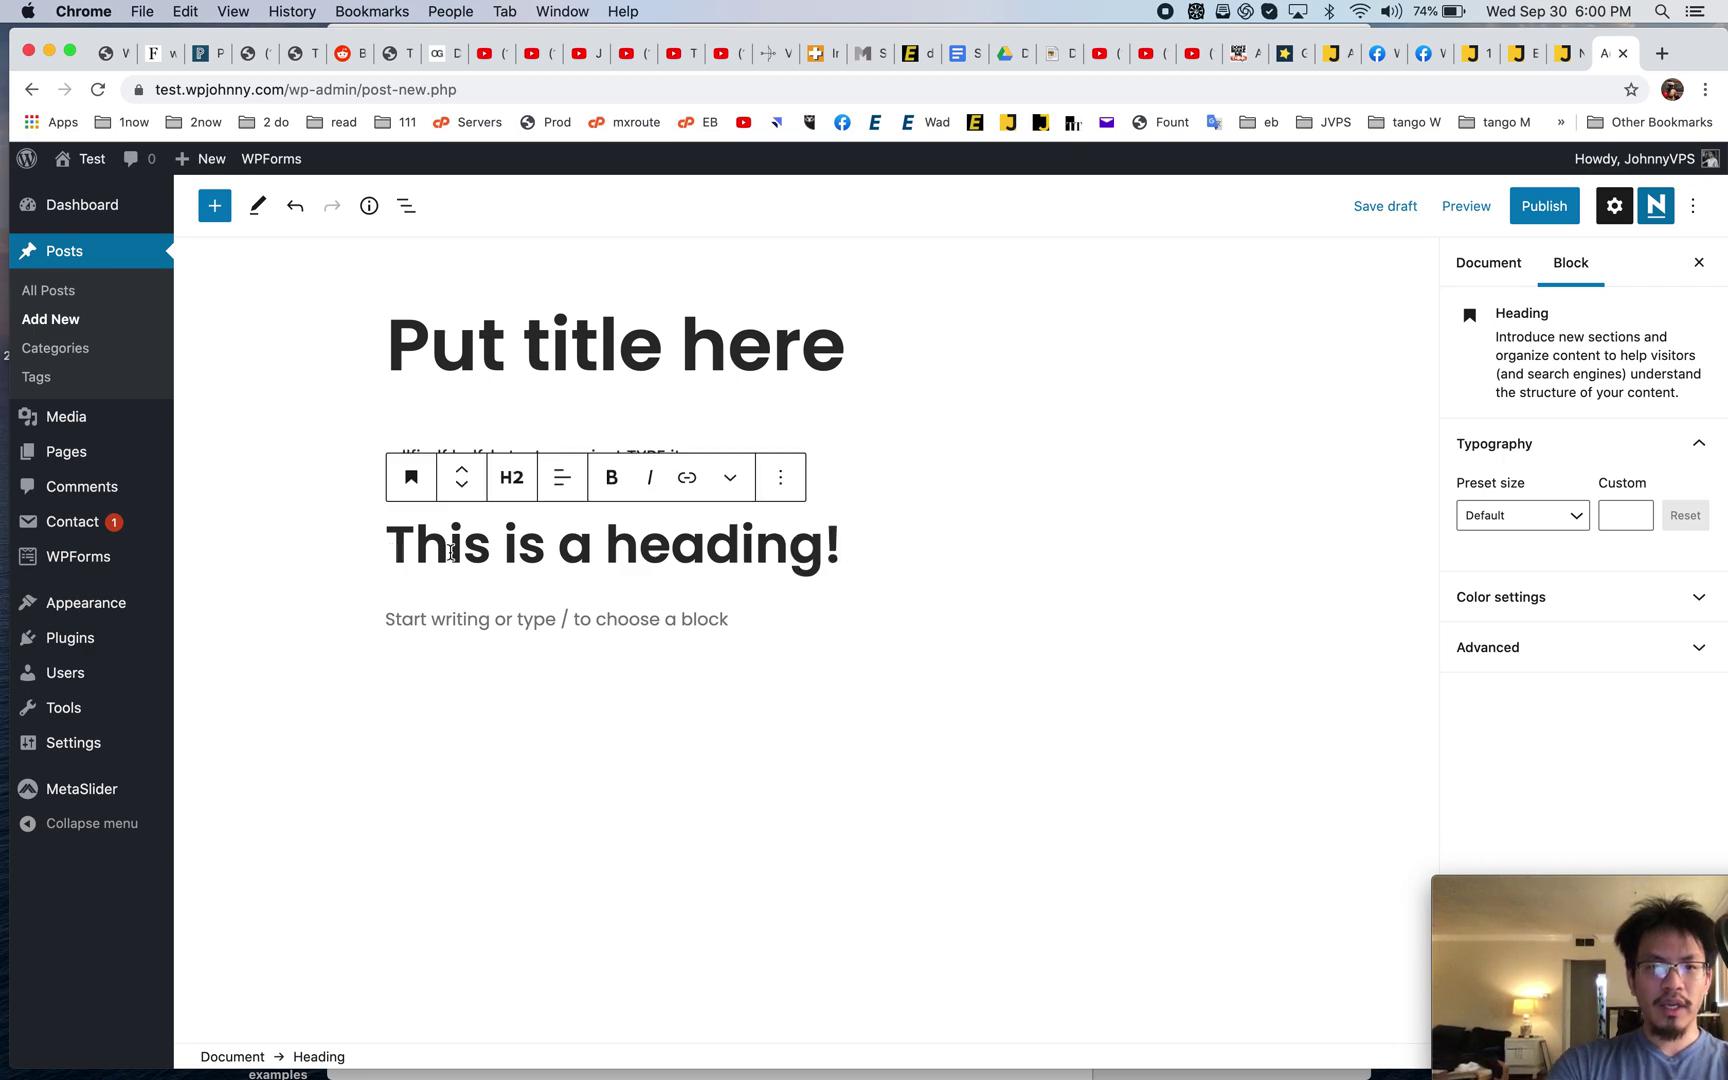
- Switch the heading to level H3 and back to H2, and center its text
click(510, 478)
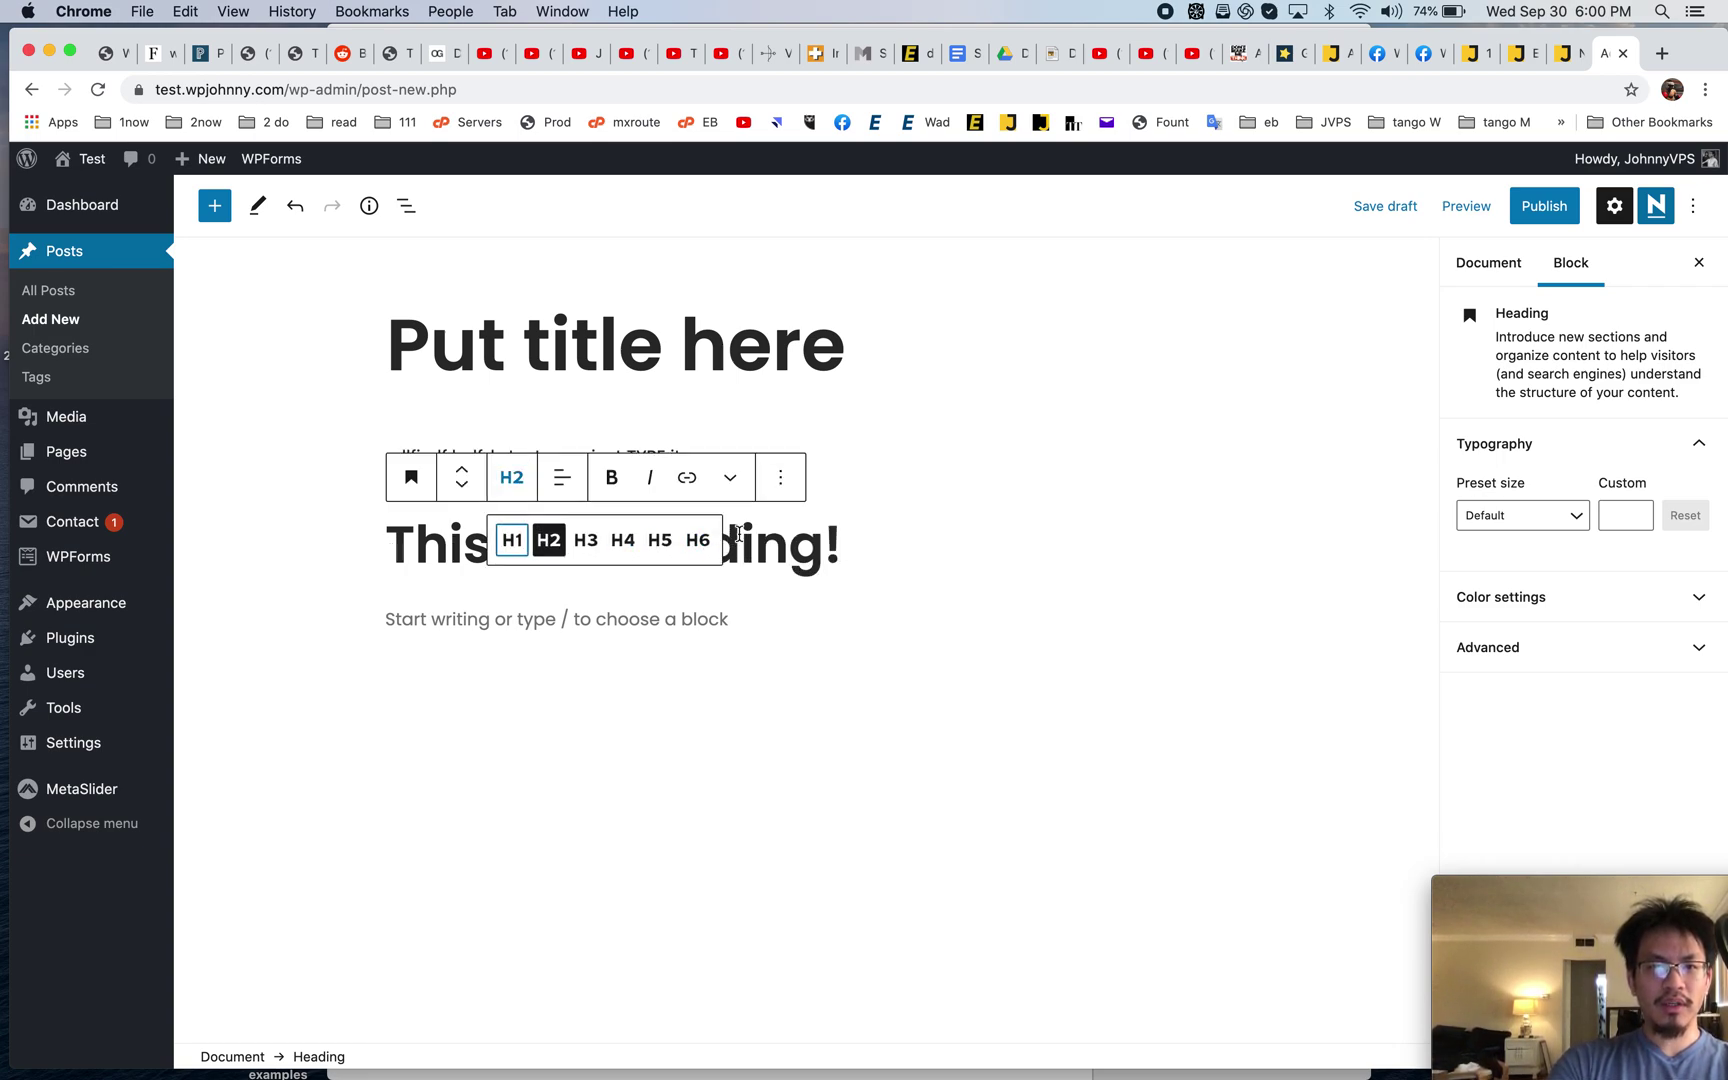
click(584, 541)
click(508, 465)
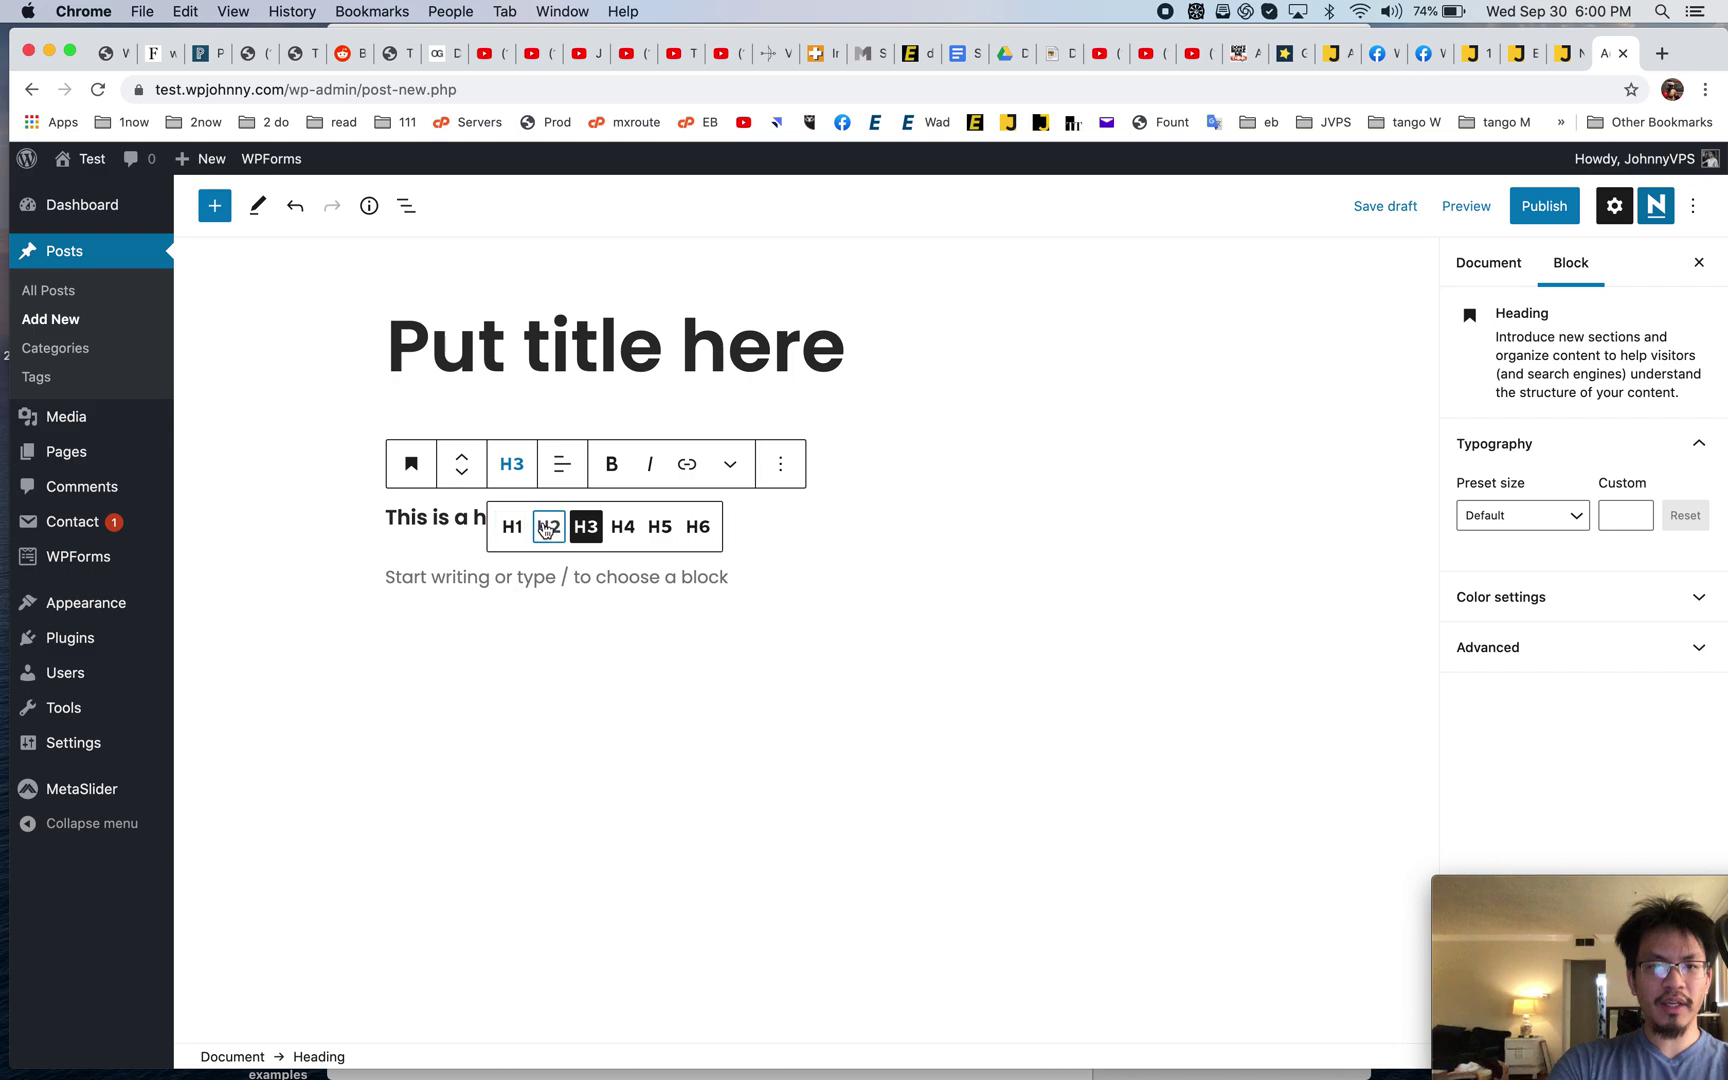
click(548, 526)
click(551, 477)
click(632, 586)
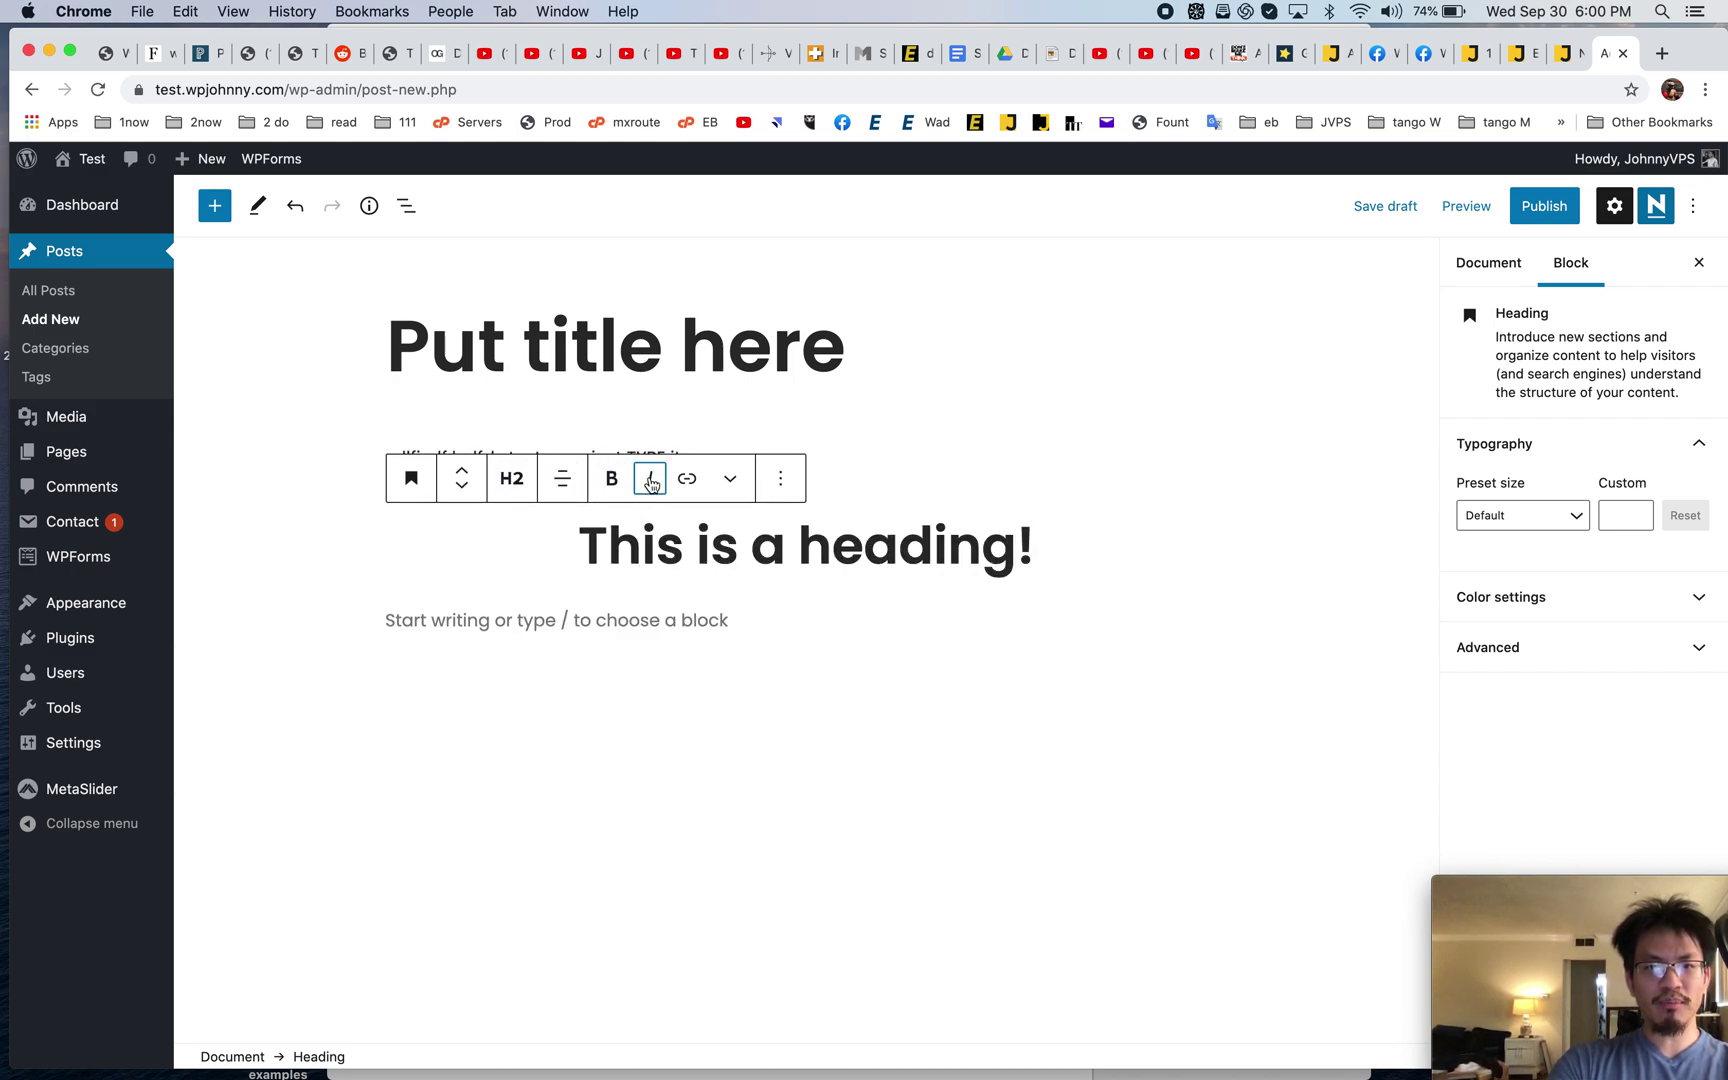
- Try out the italic, link and additional text formatting options on the "This is a heading!" block
double_click(632, 560)
click(650, 478)
click(650, 478)
click(686, 480)
click(730, 537)
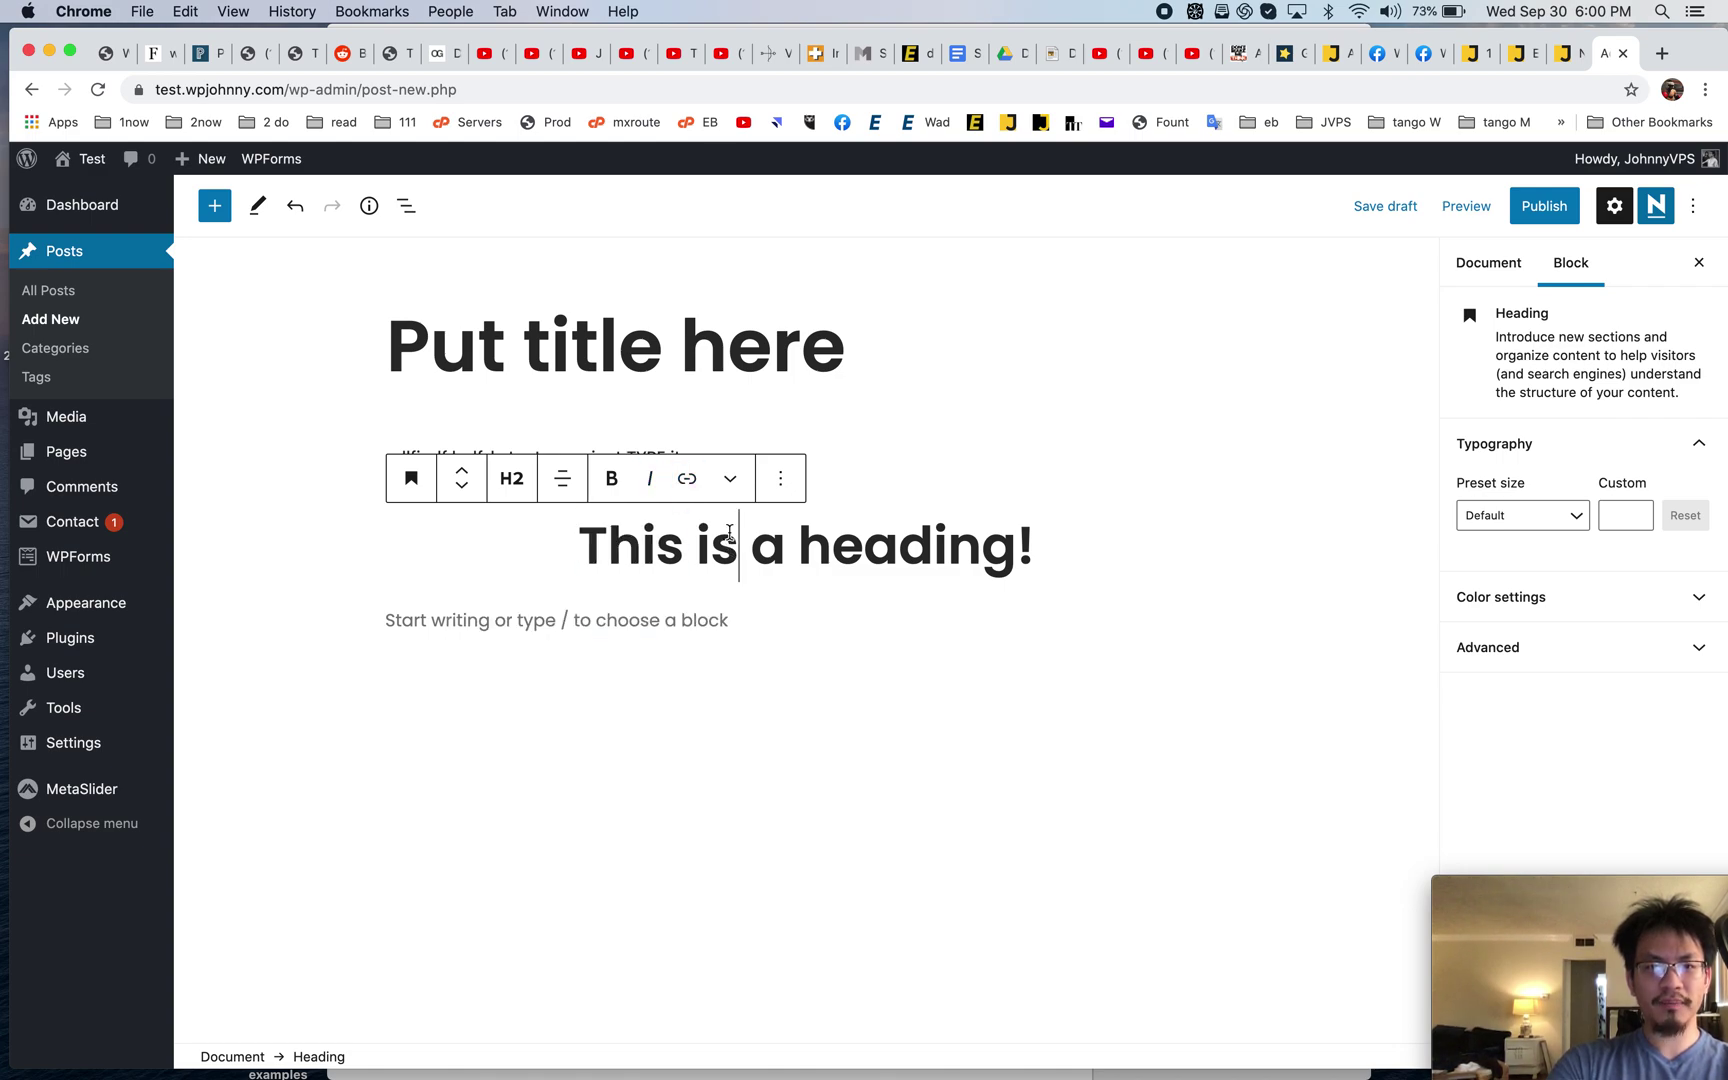
click(730, 479)
click(730, 479)
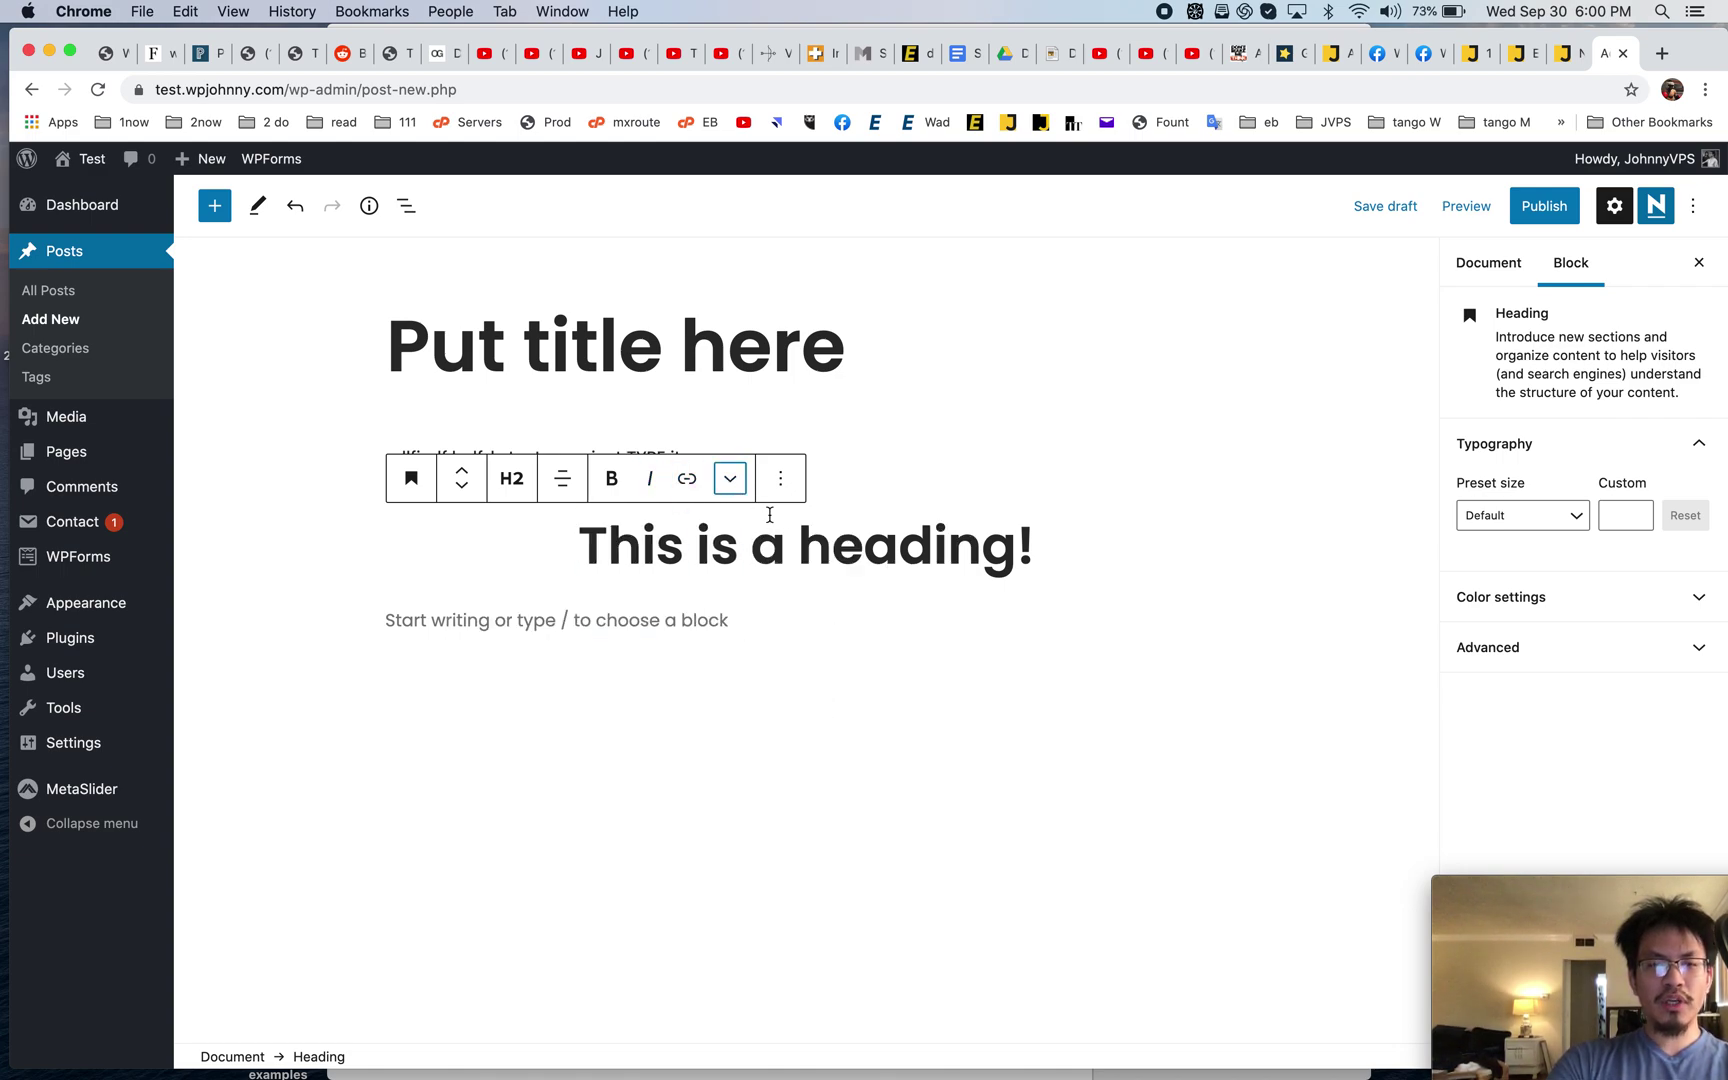
drag(568, 543, 981, 545)
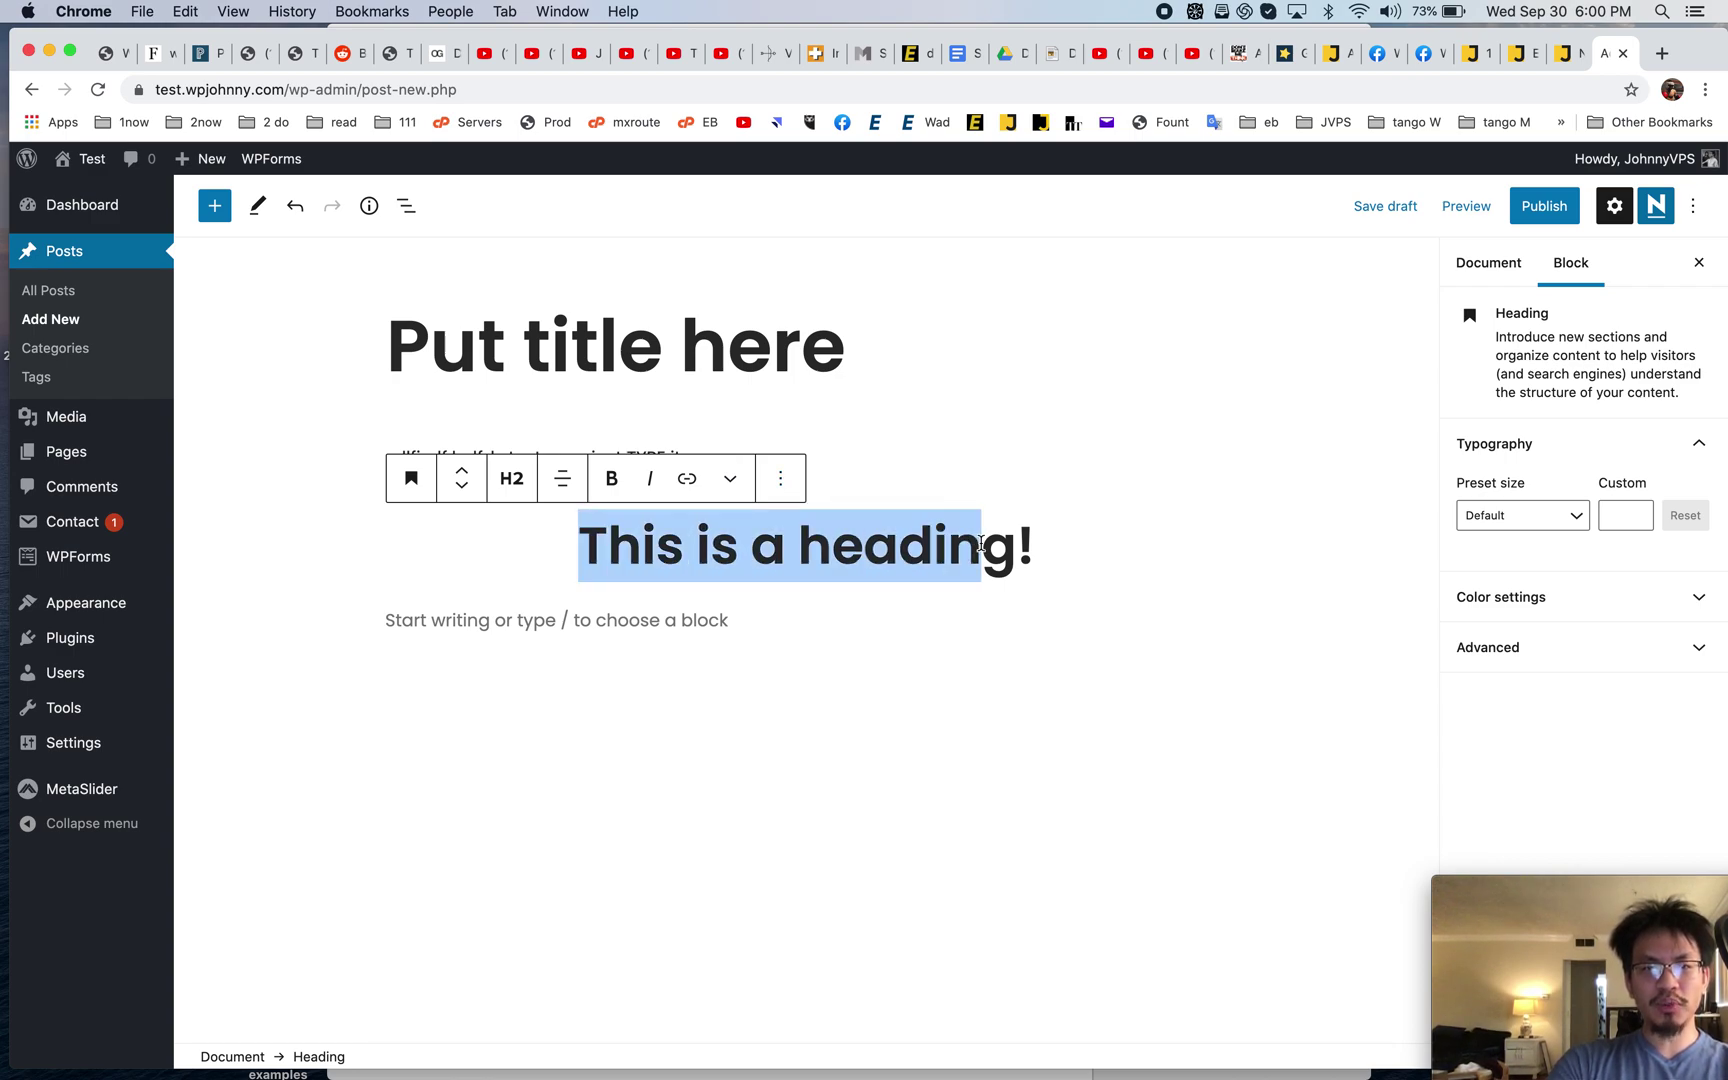
click(1118, 545)
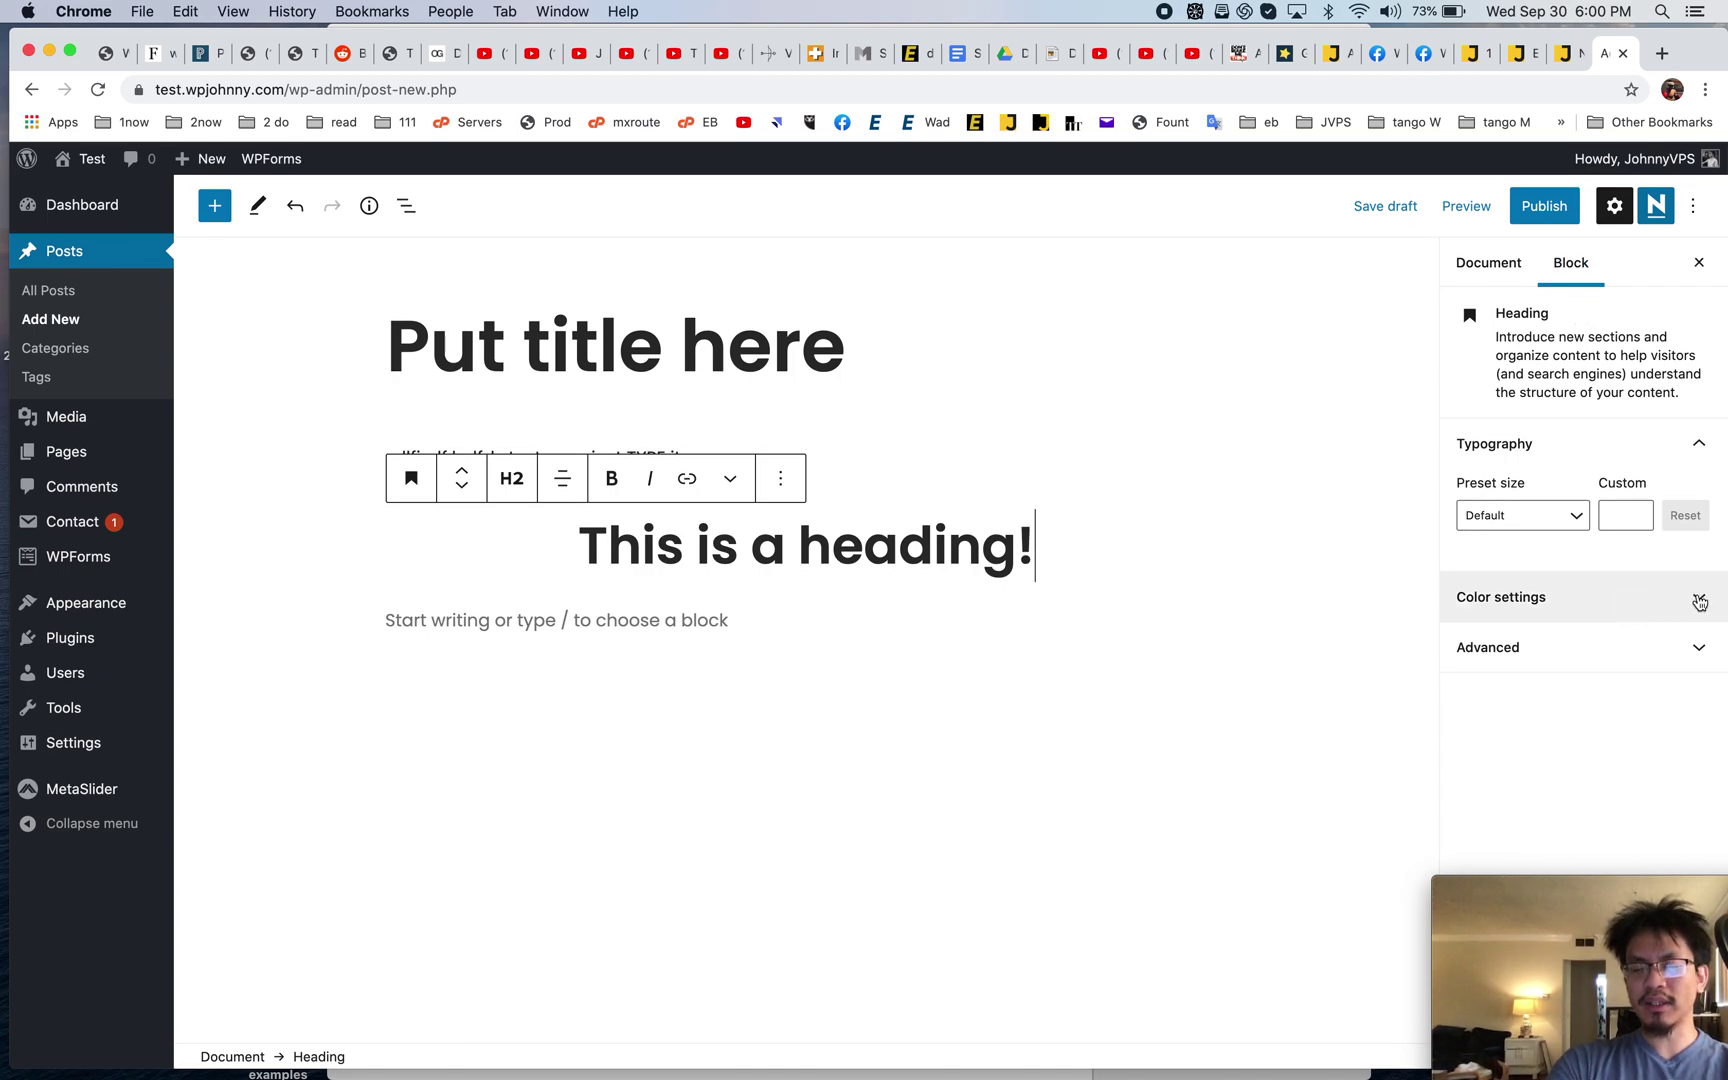
- Give the heading block an orange background and black text through its color settings
click(1699, 601)
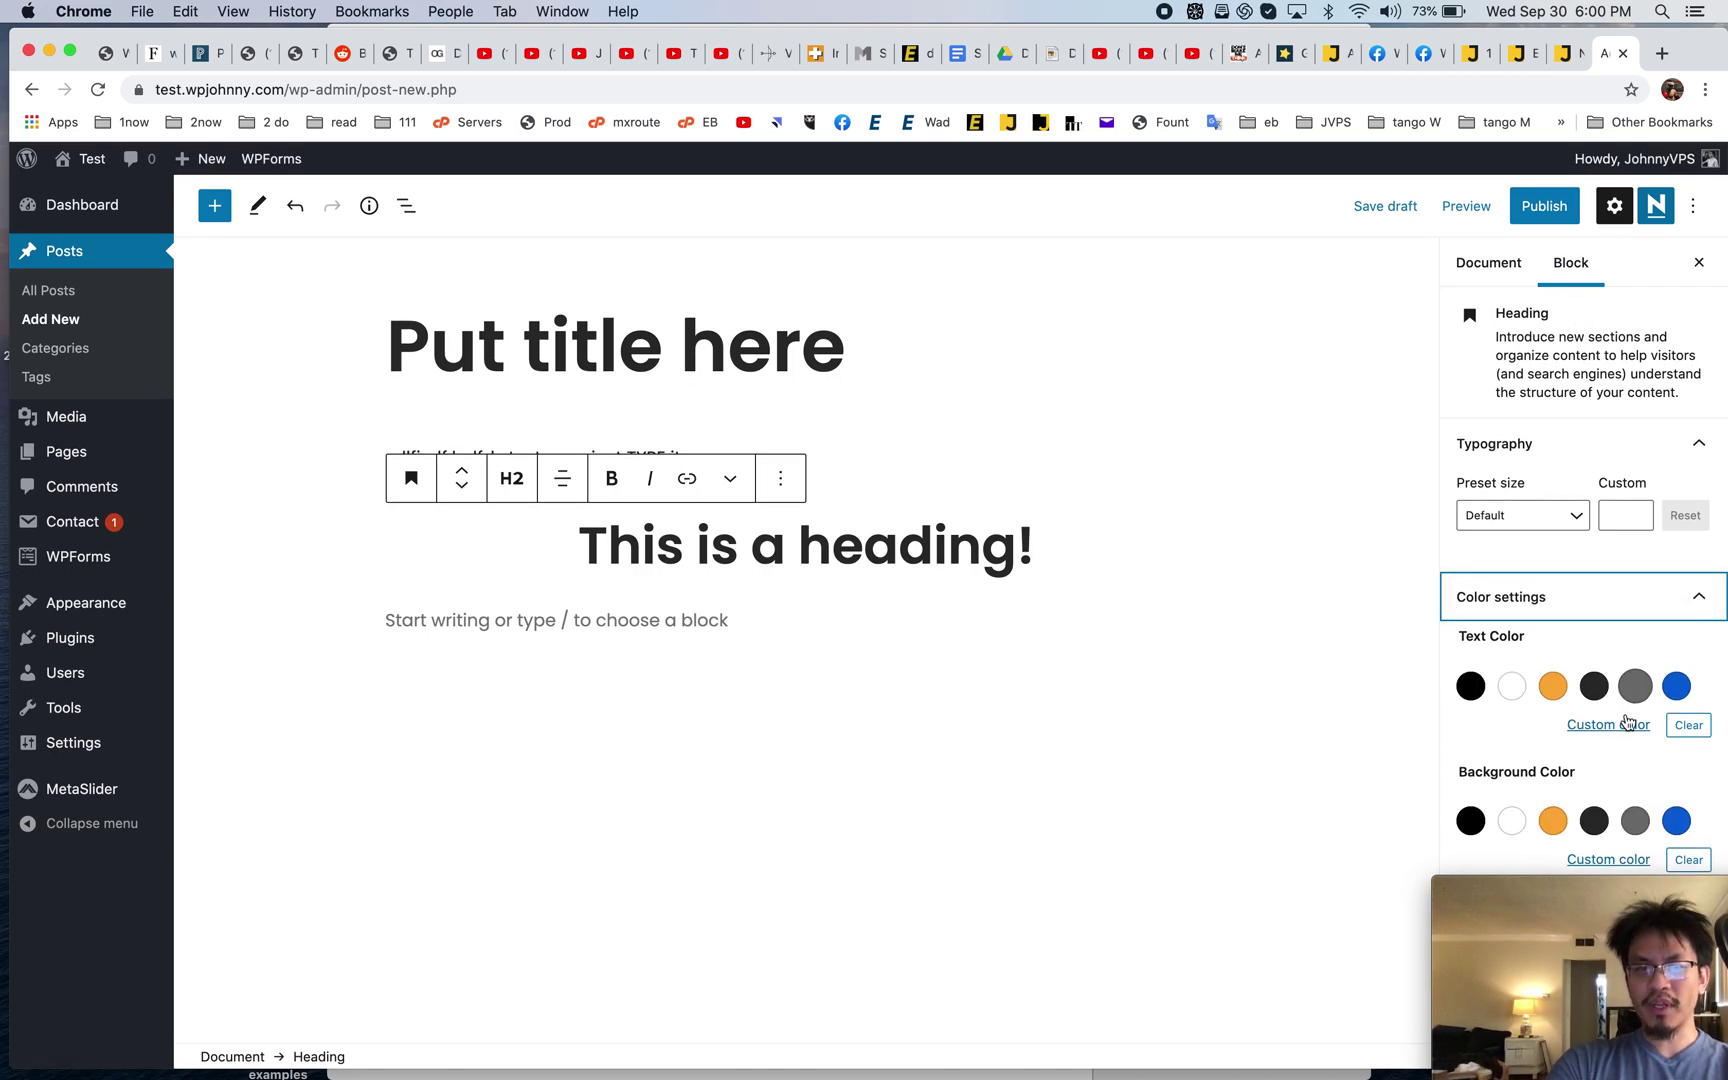
mouse_move(1508, 907)
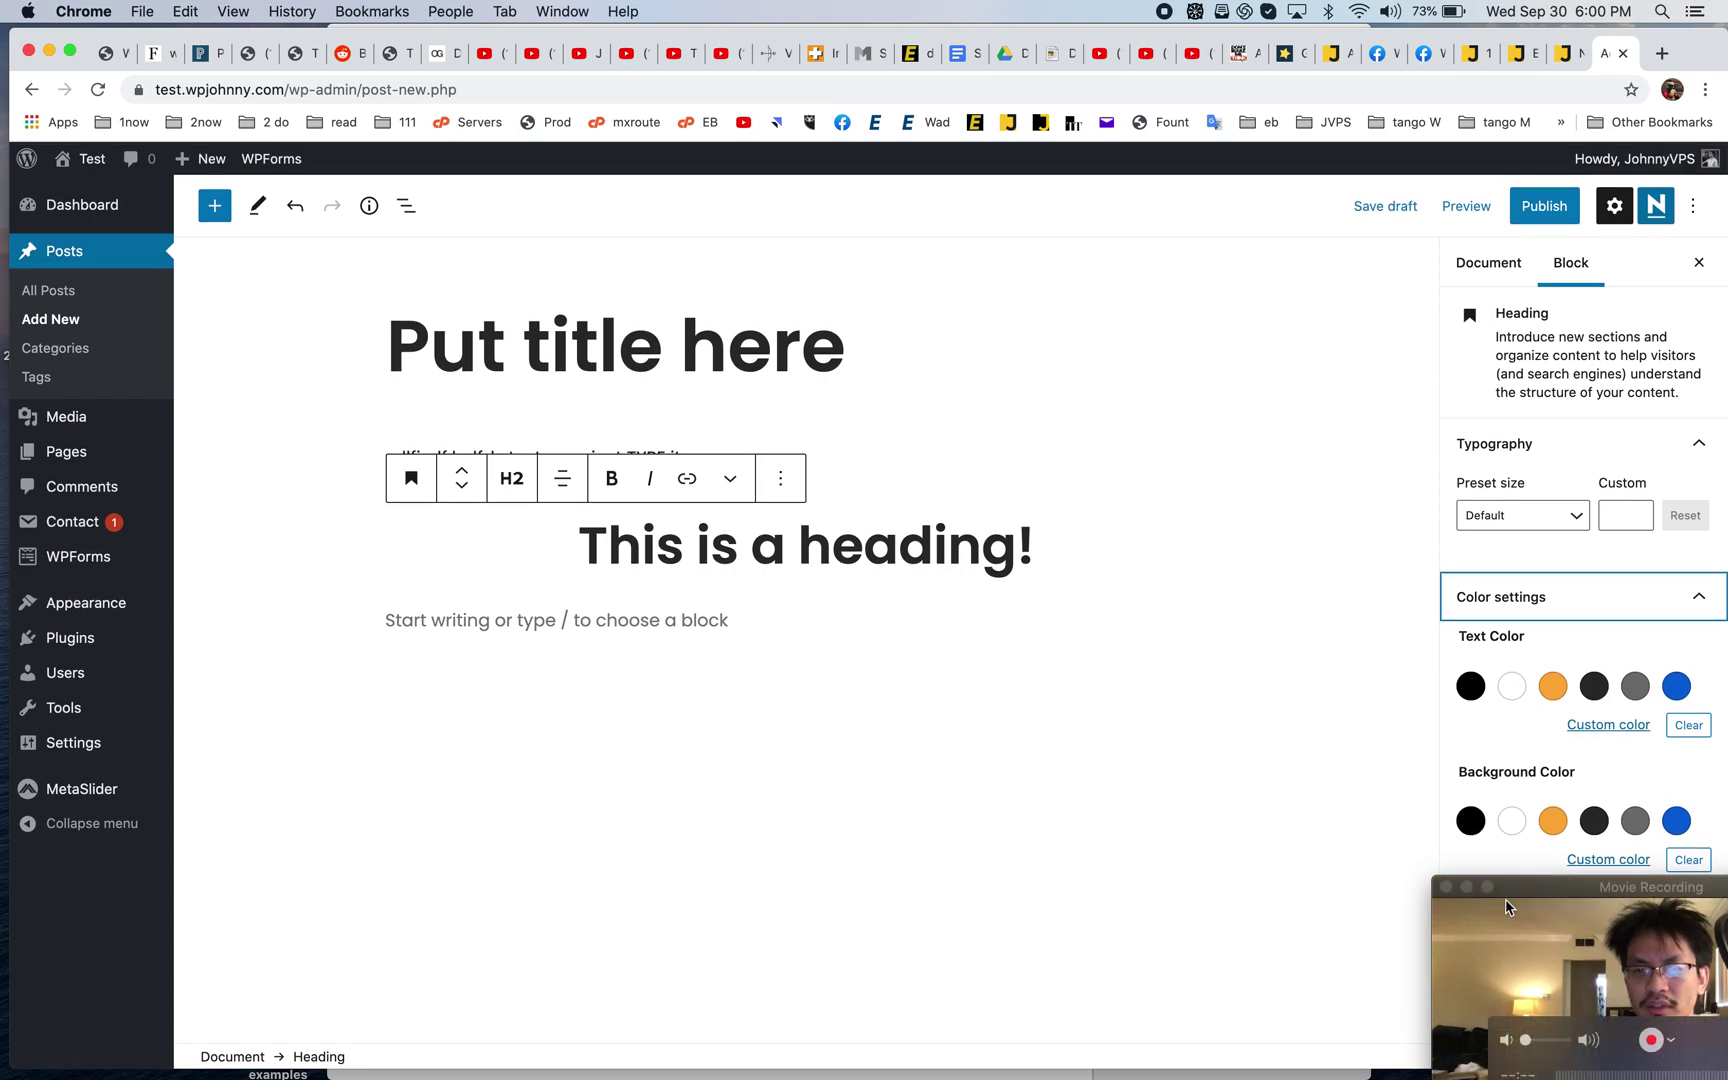
drag(1536, 895, 1484, 963)
click(1546, 688)
click(1551, 692)
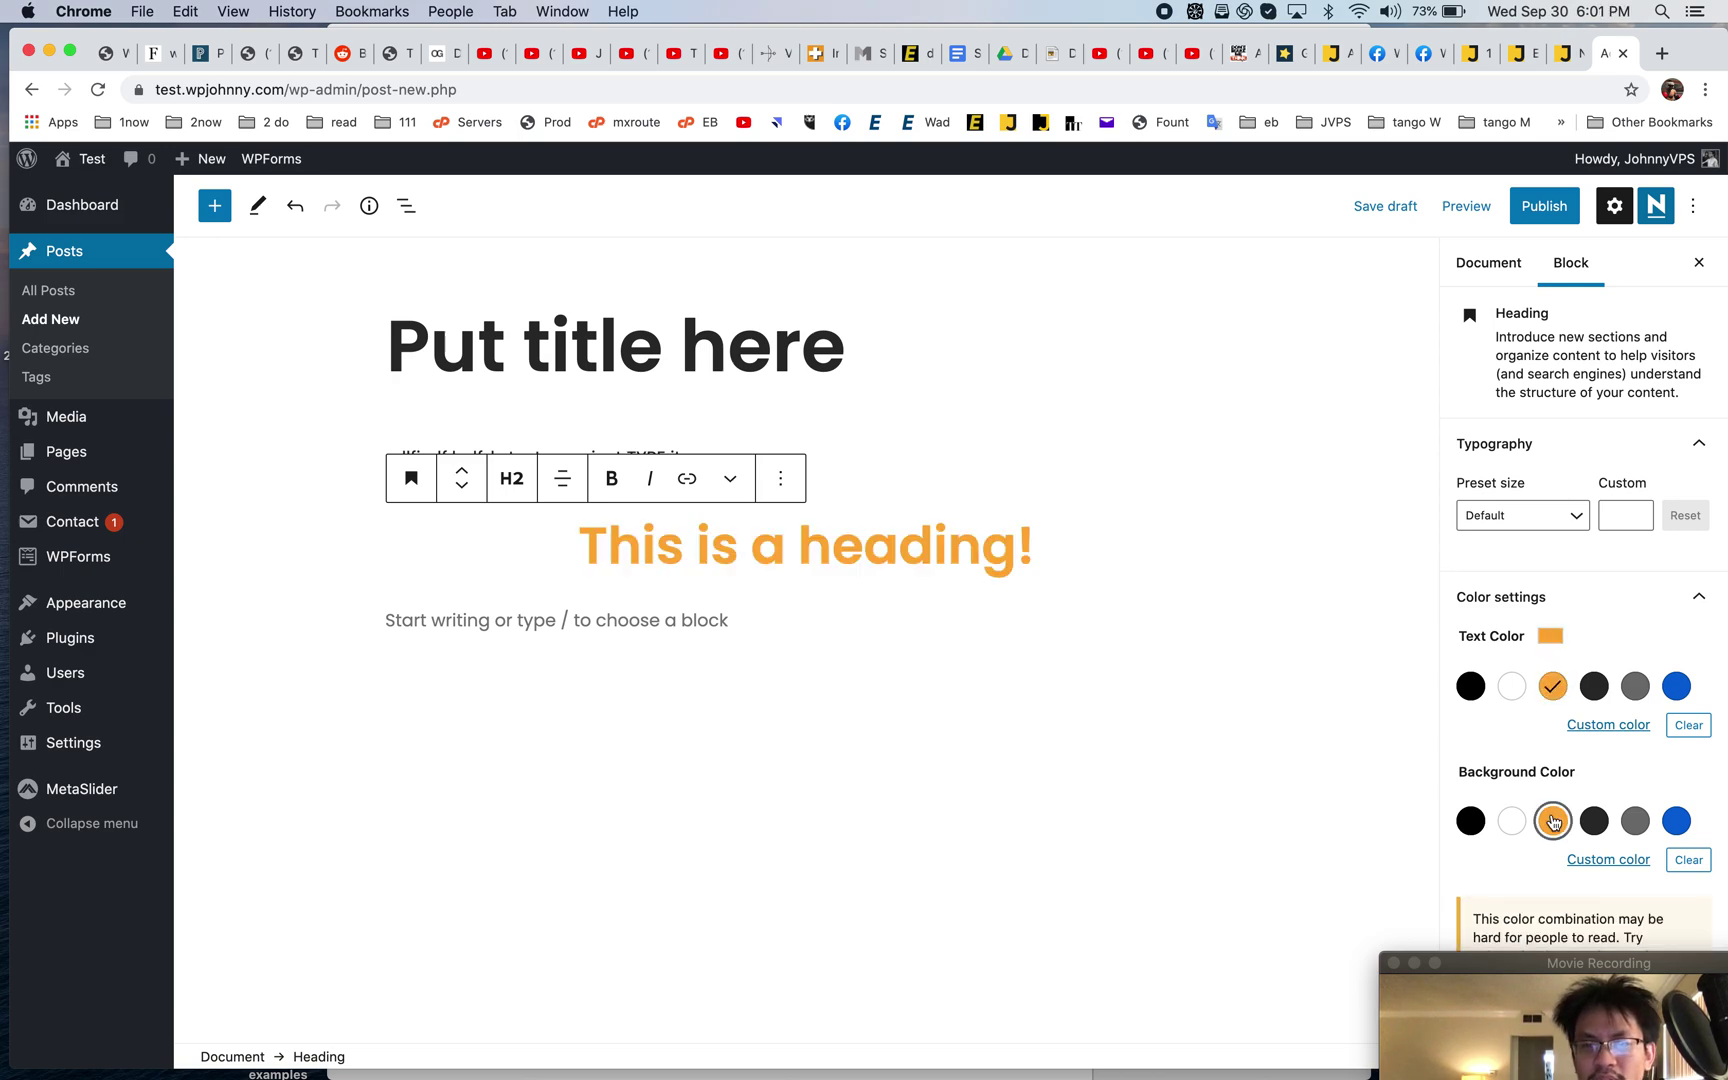
click(1553, 822)
click(1474, 692)
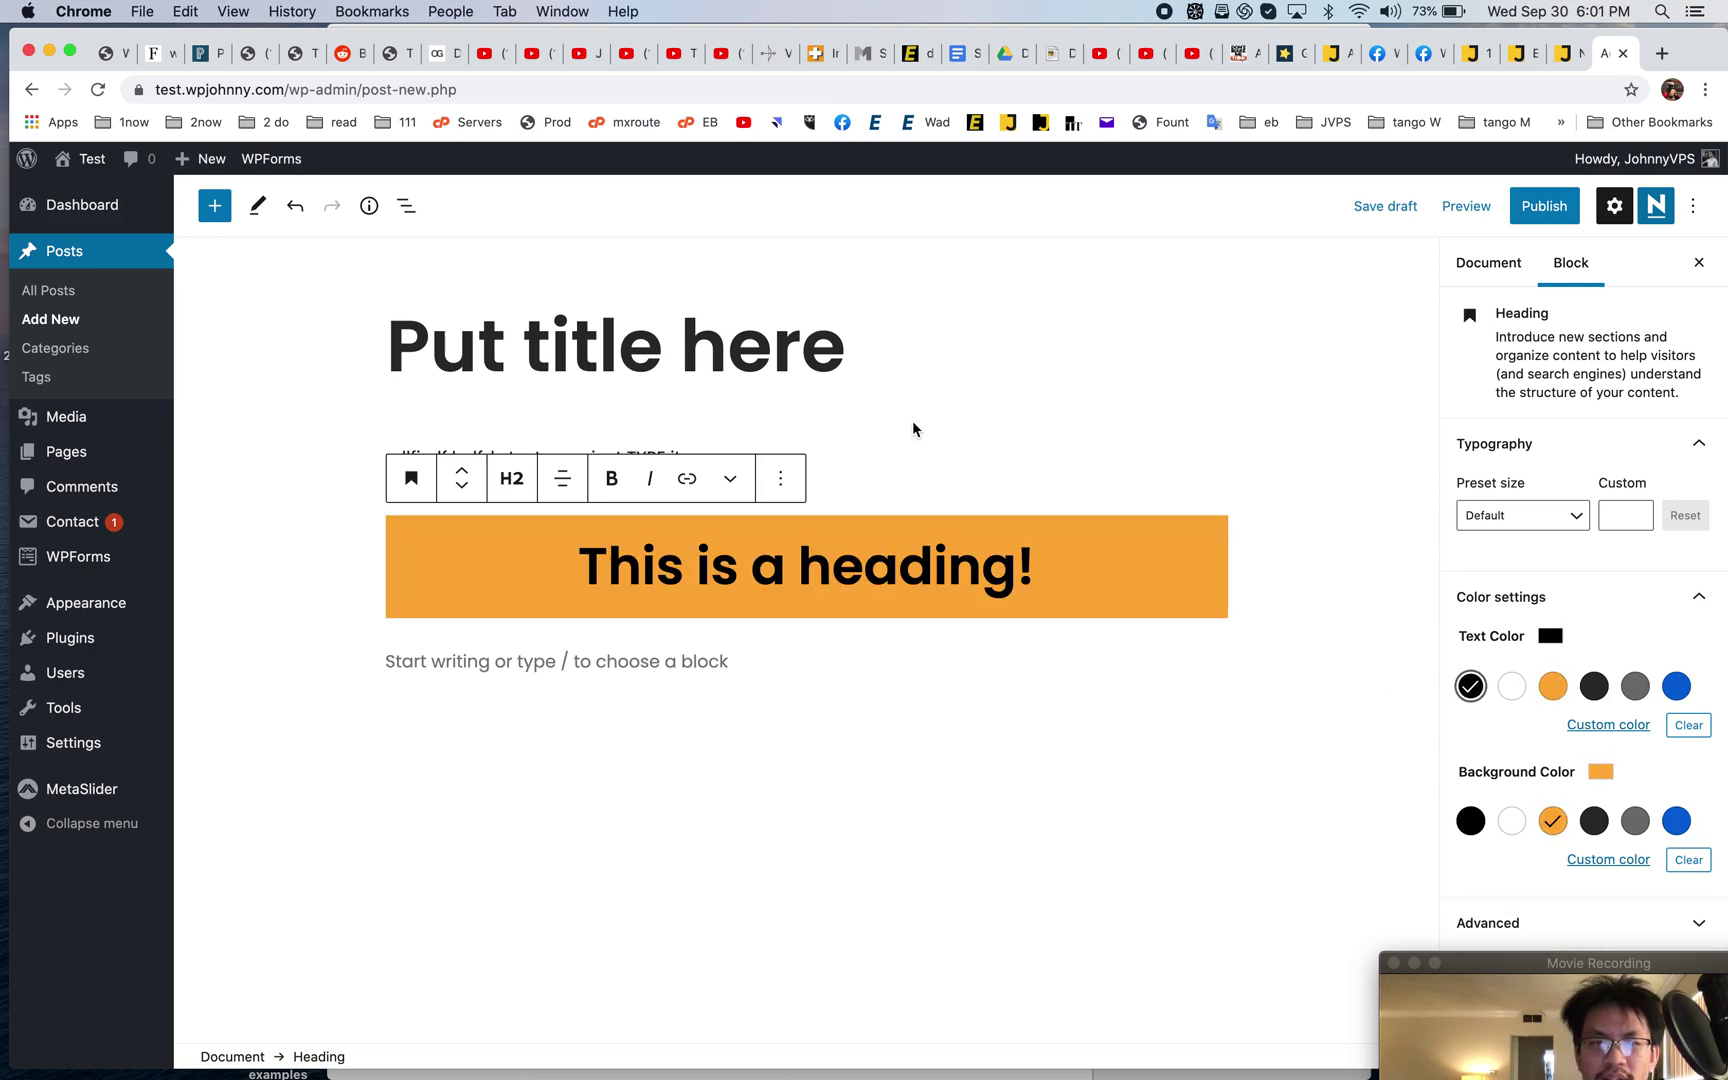
- Add a new paragraph block directly below the heading with the text "sdfdsfdsfadsfa;ssadfsdf"
click(926, 485)
click(813, 502)
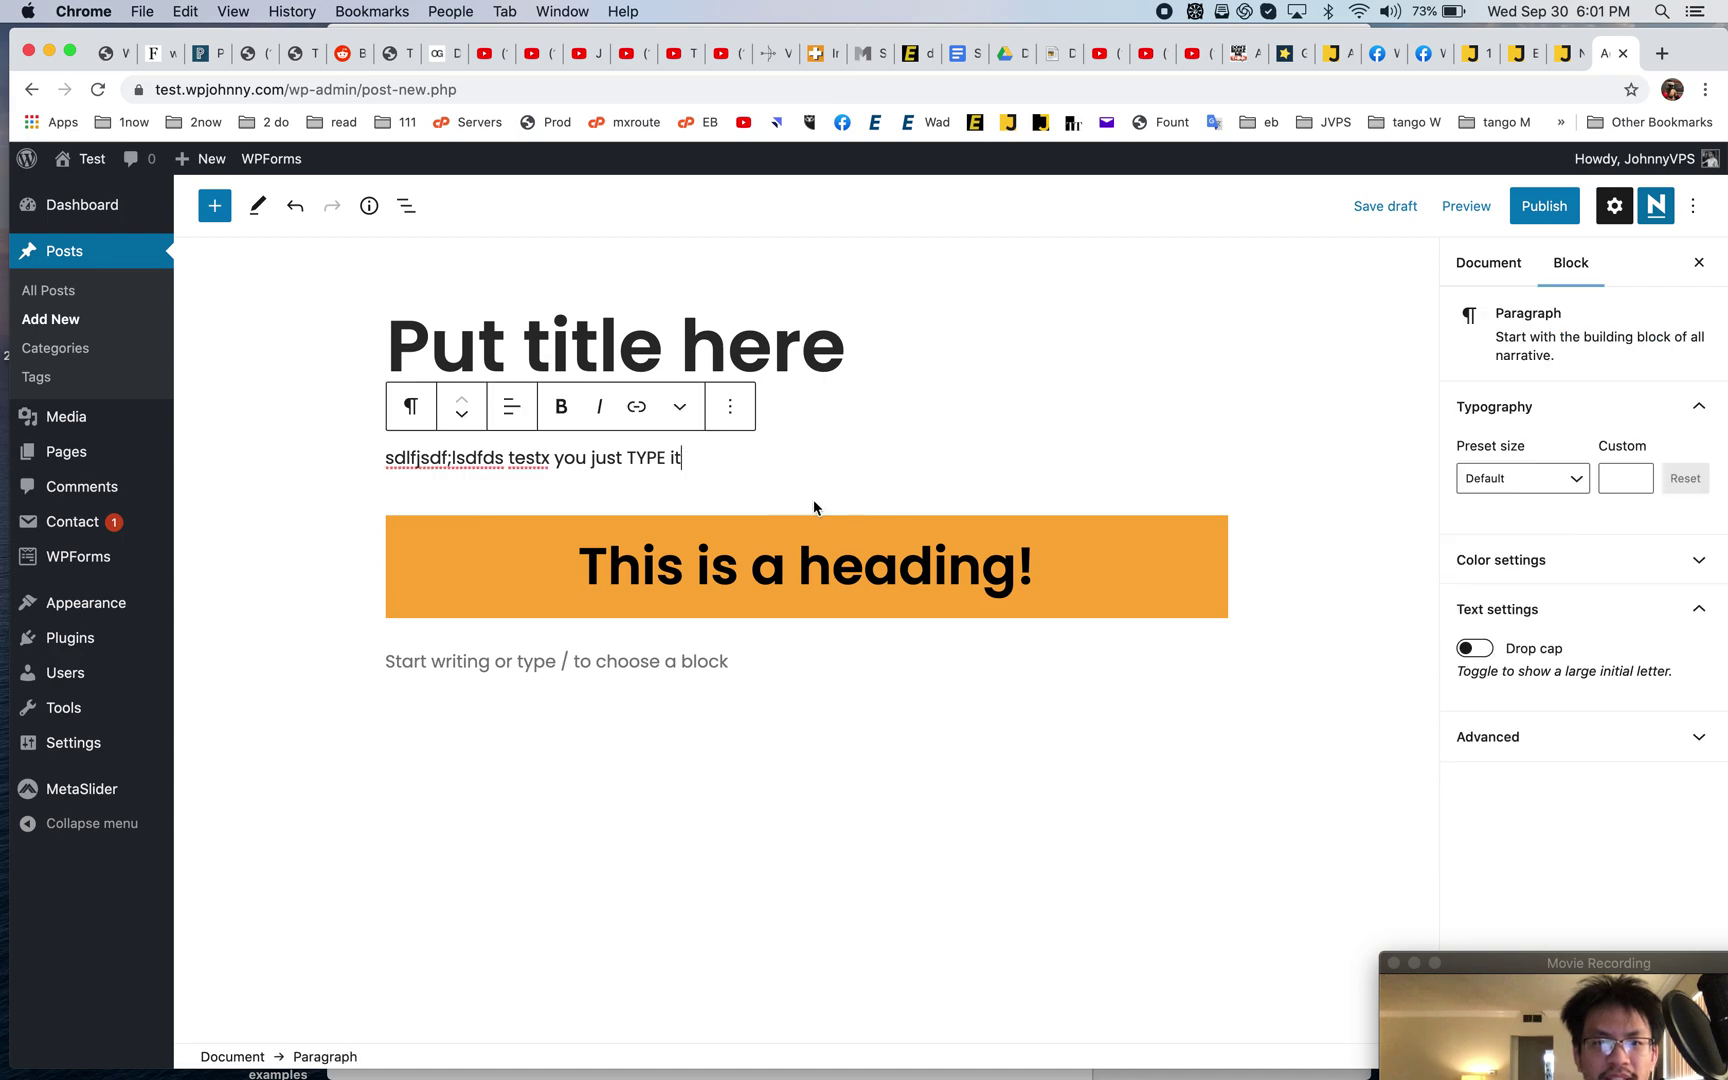
click(1081, 573)
key(Return)
text(sdfdsfdsfadsfa;ssadfsdf)
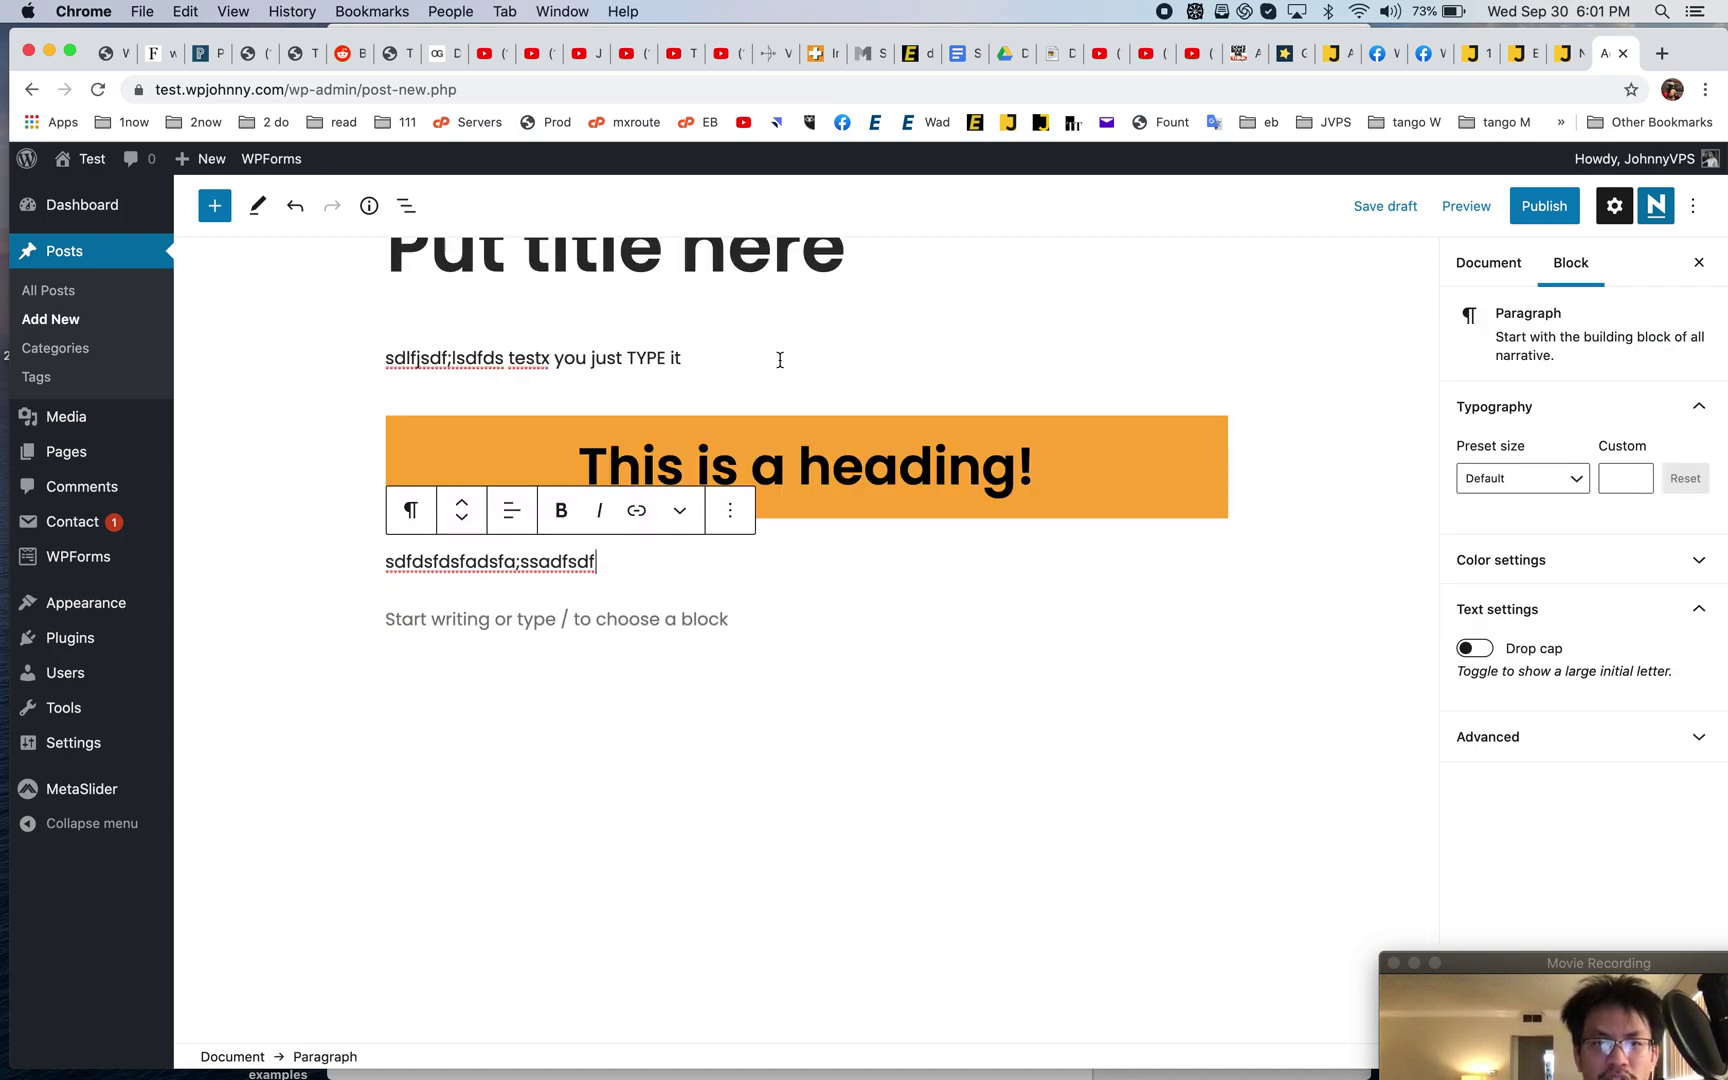
- Insert an Image block between the heading and the paragraph below it, using the first canyon rock photo from the media library
click(780, 360)
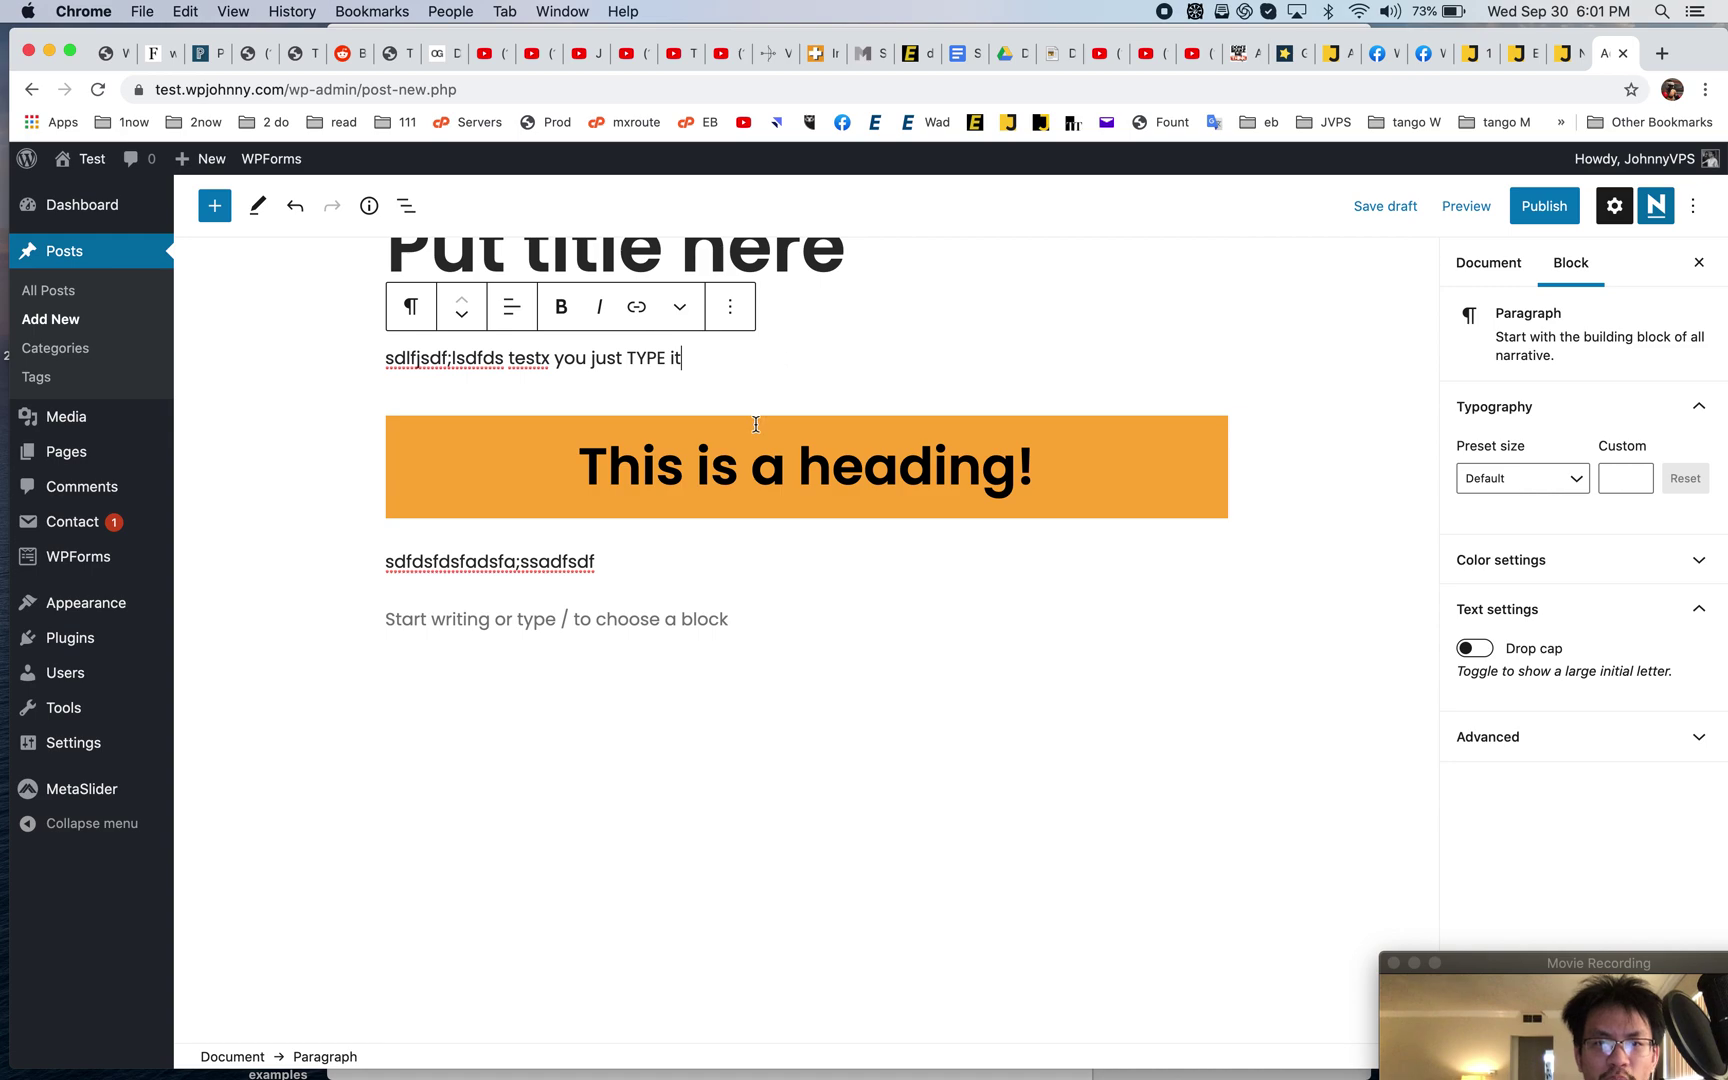
click(790, 473)
click(792, 536)
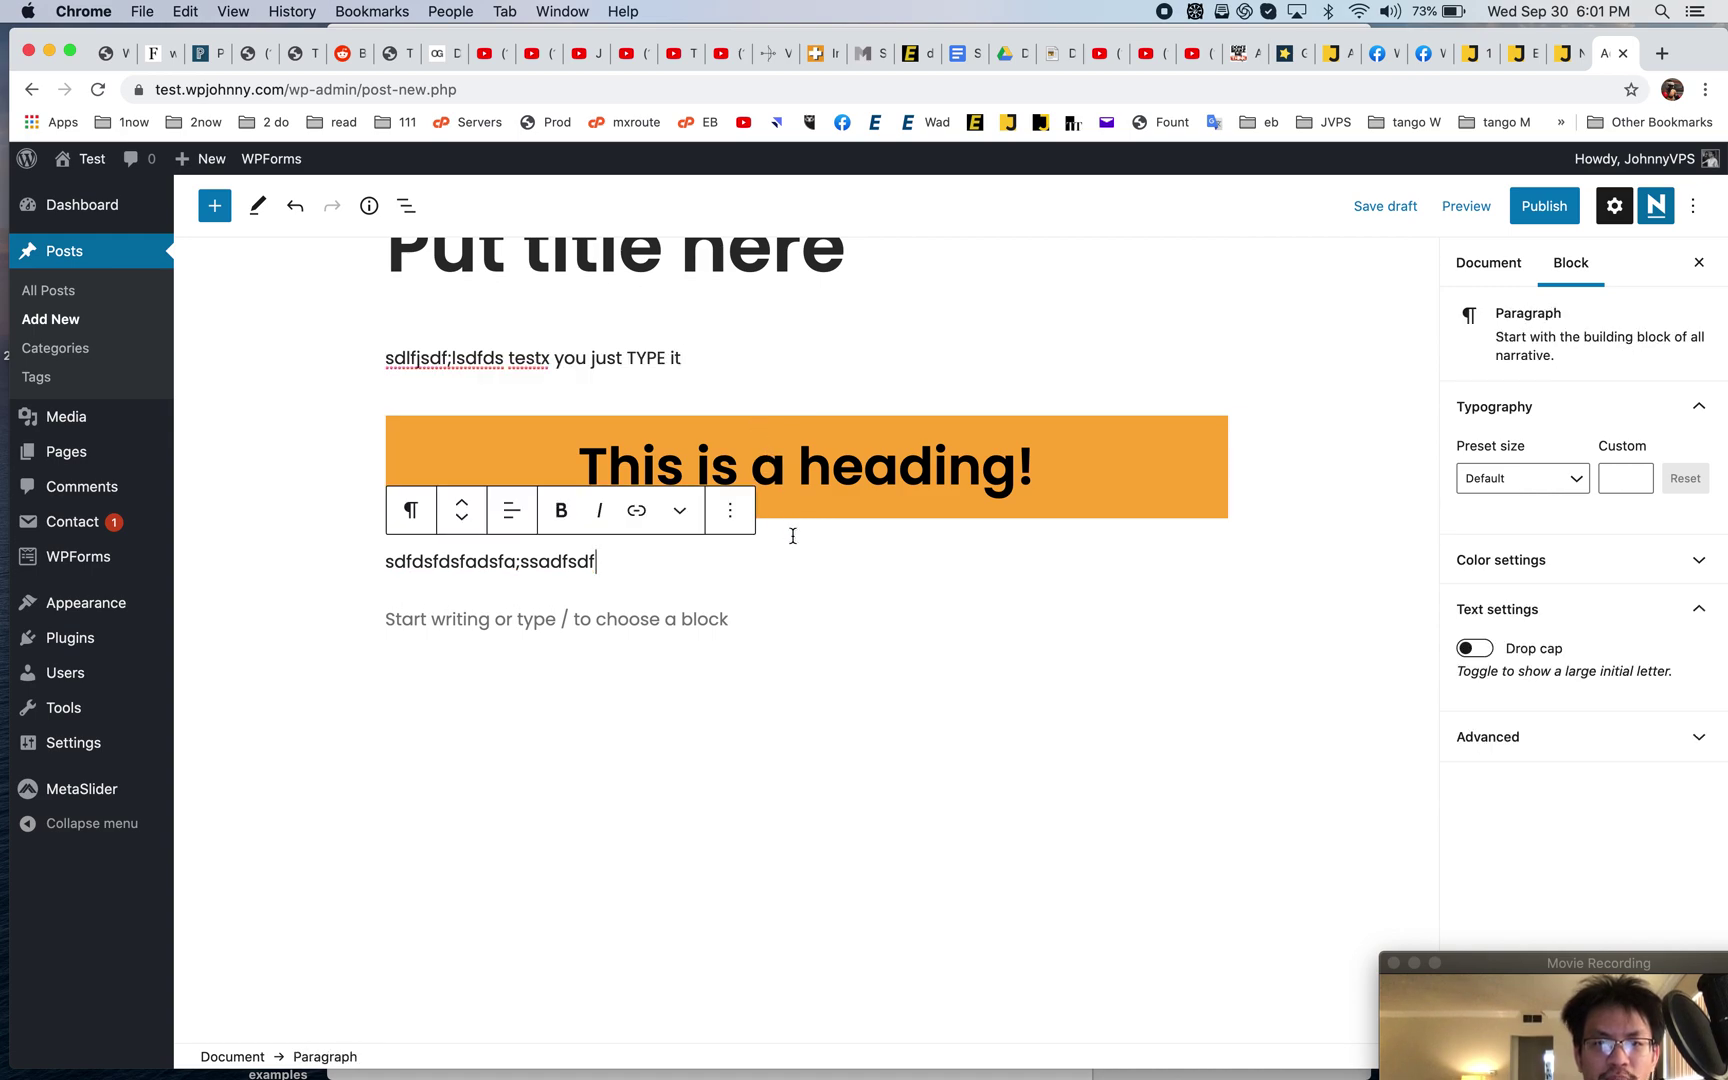
click(808, 492)
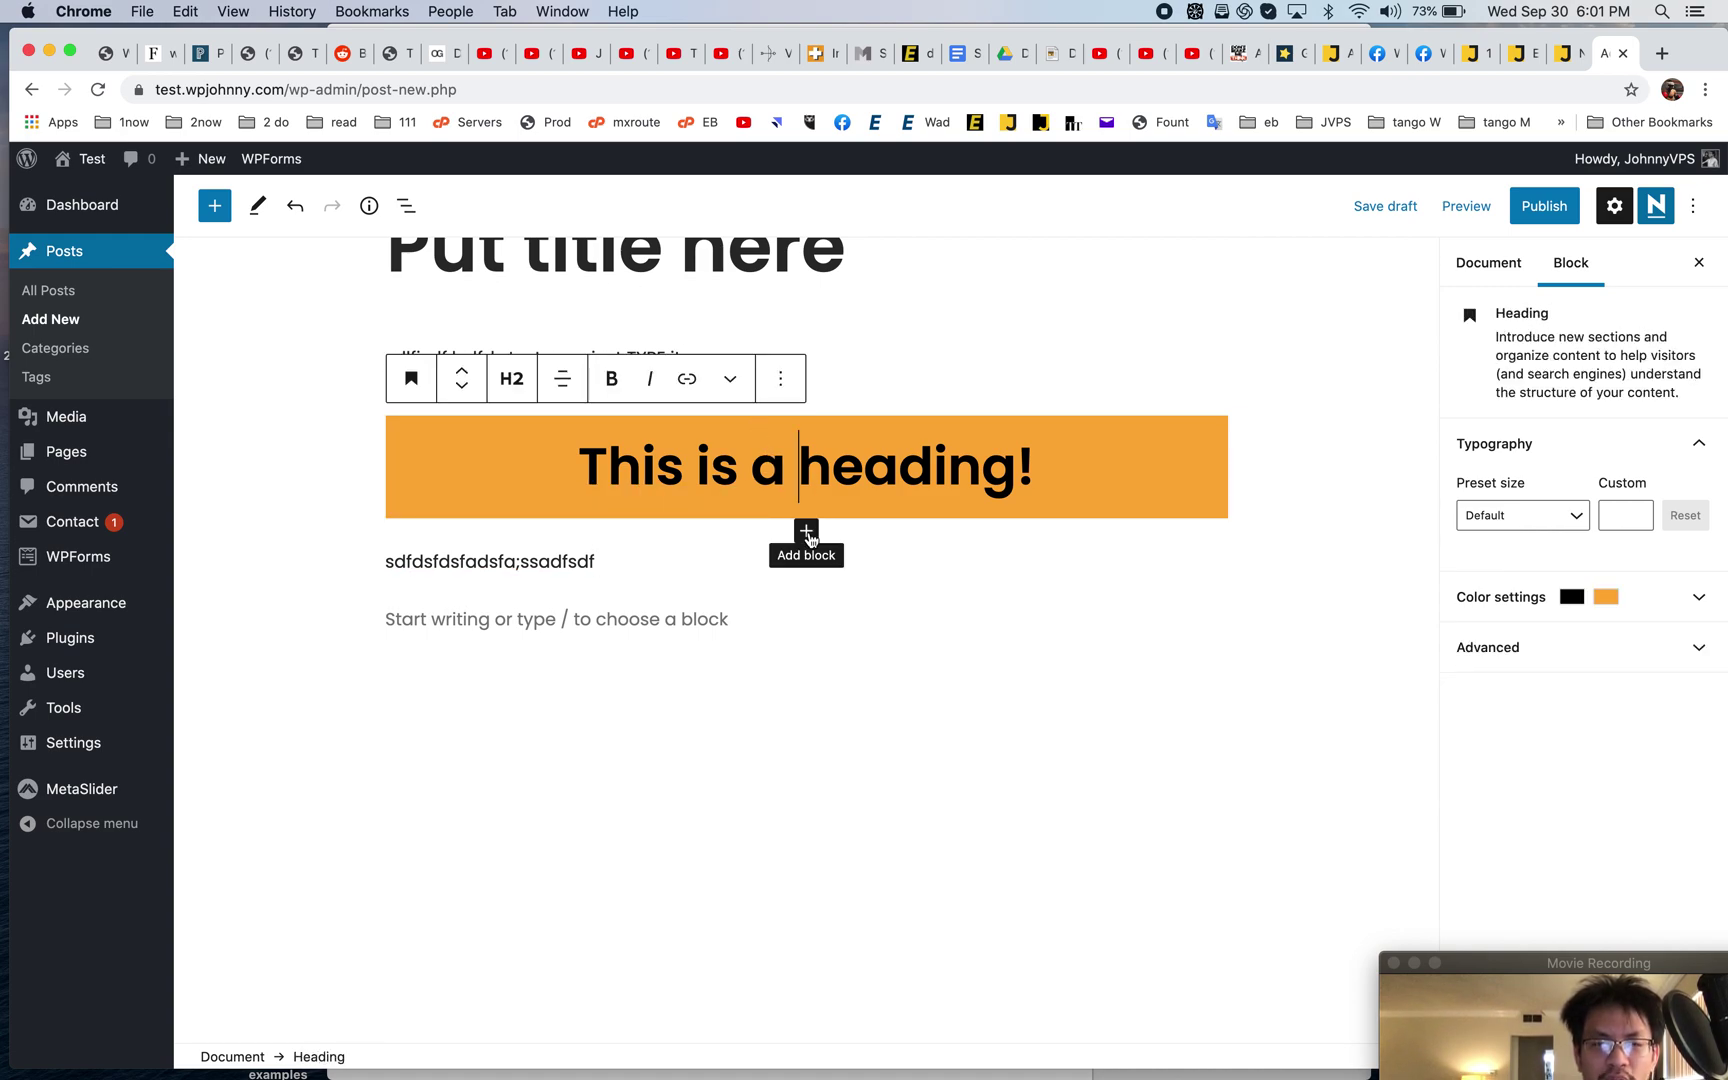
click(807, 531)
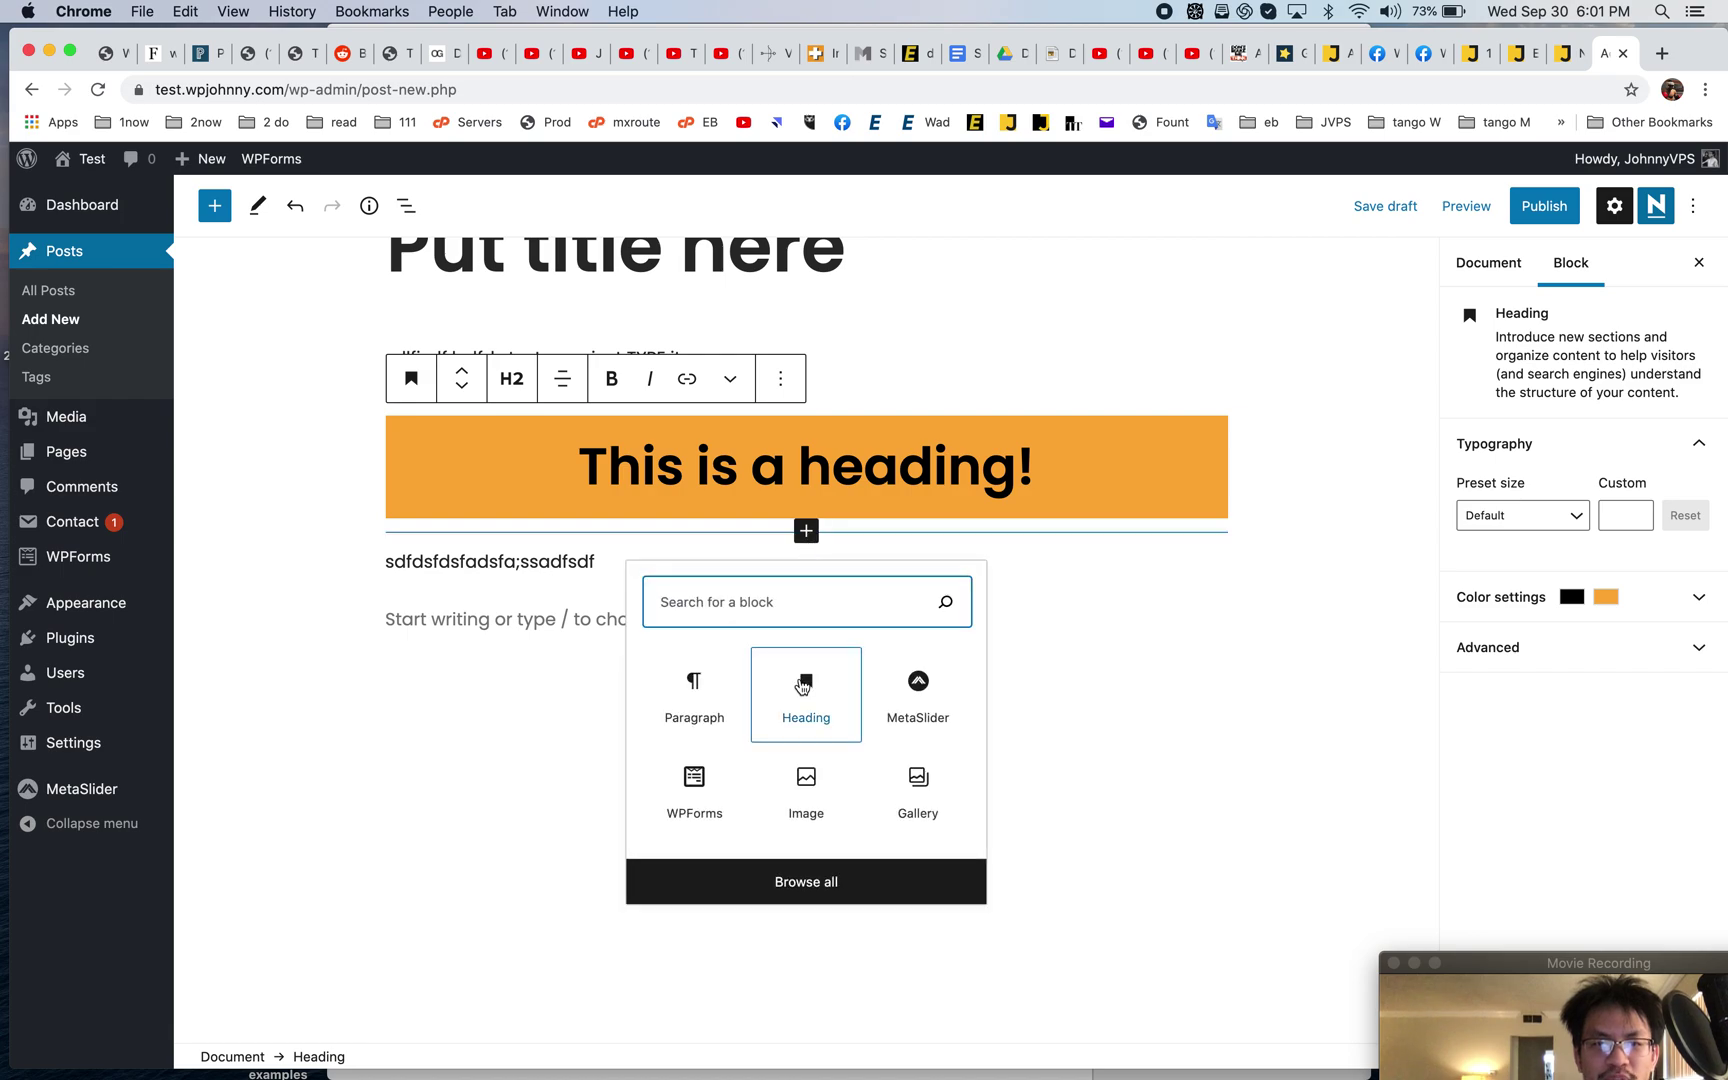
click(789, 797)
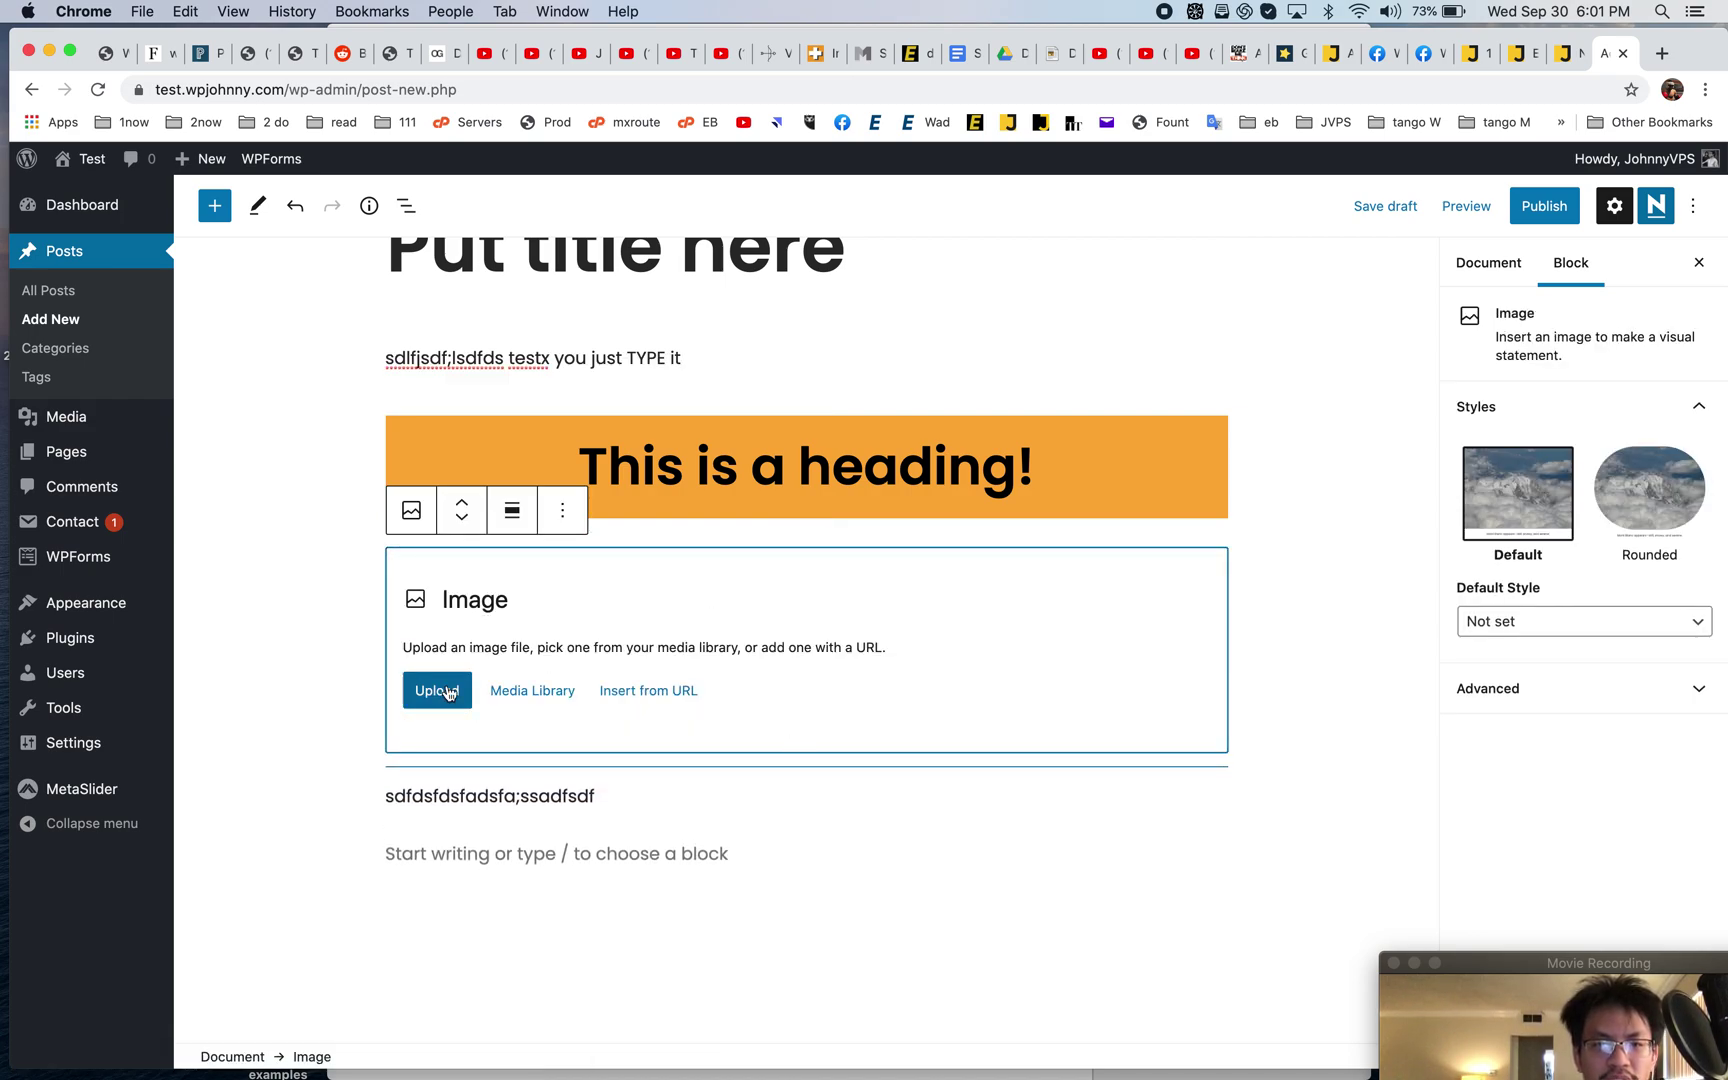
click(532, 690)
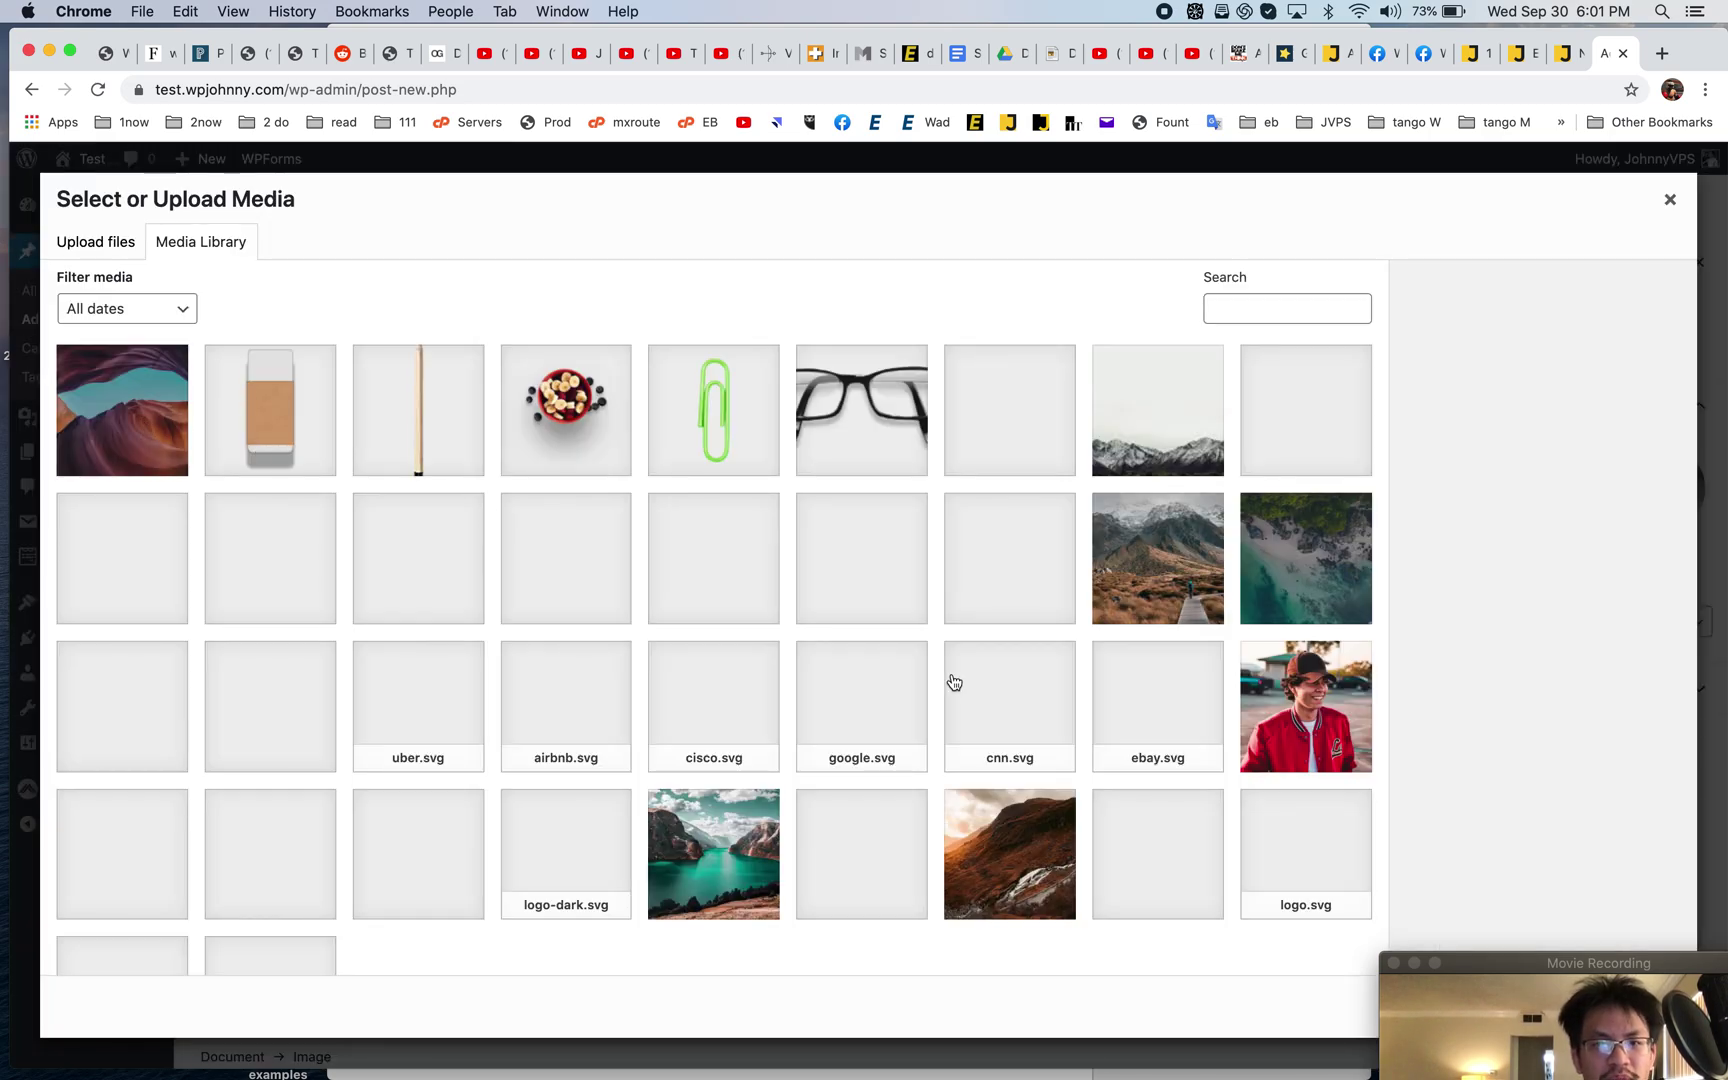
drag(1560, 974, 268, 994)
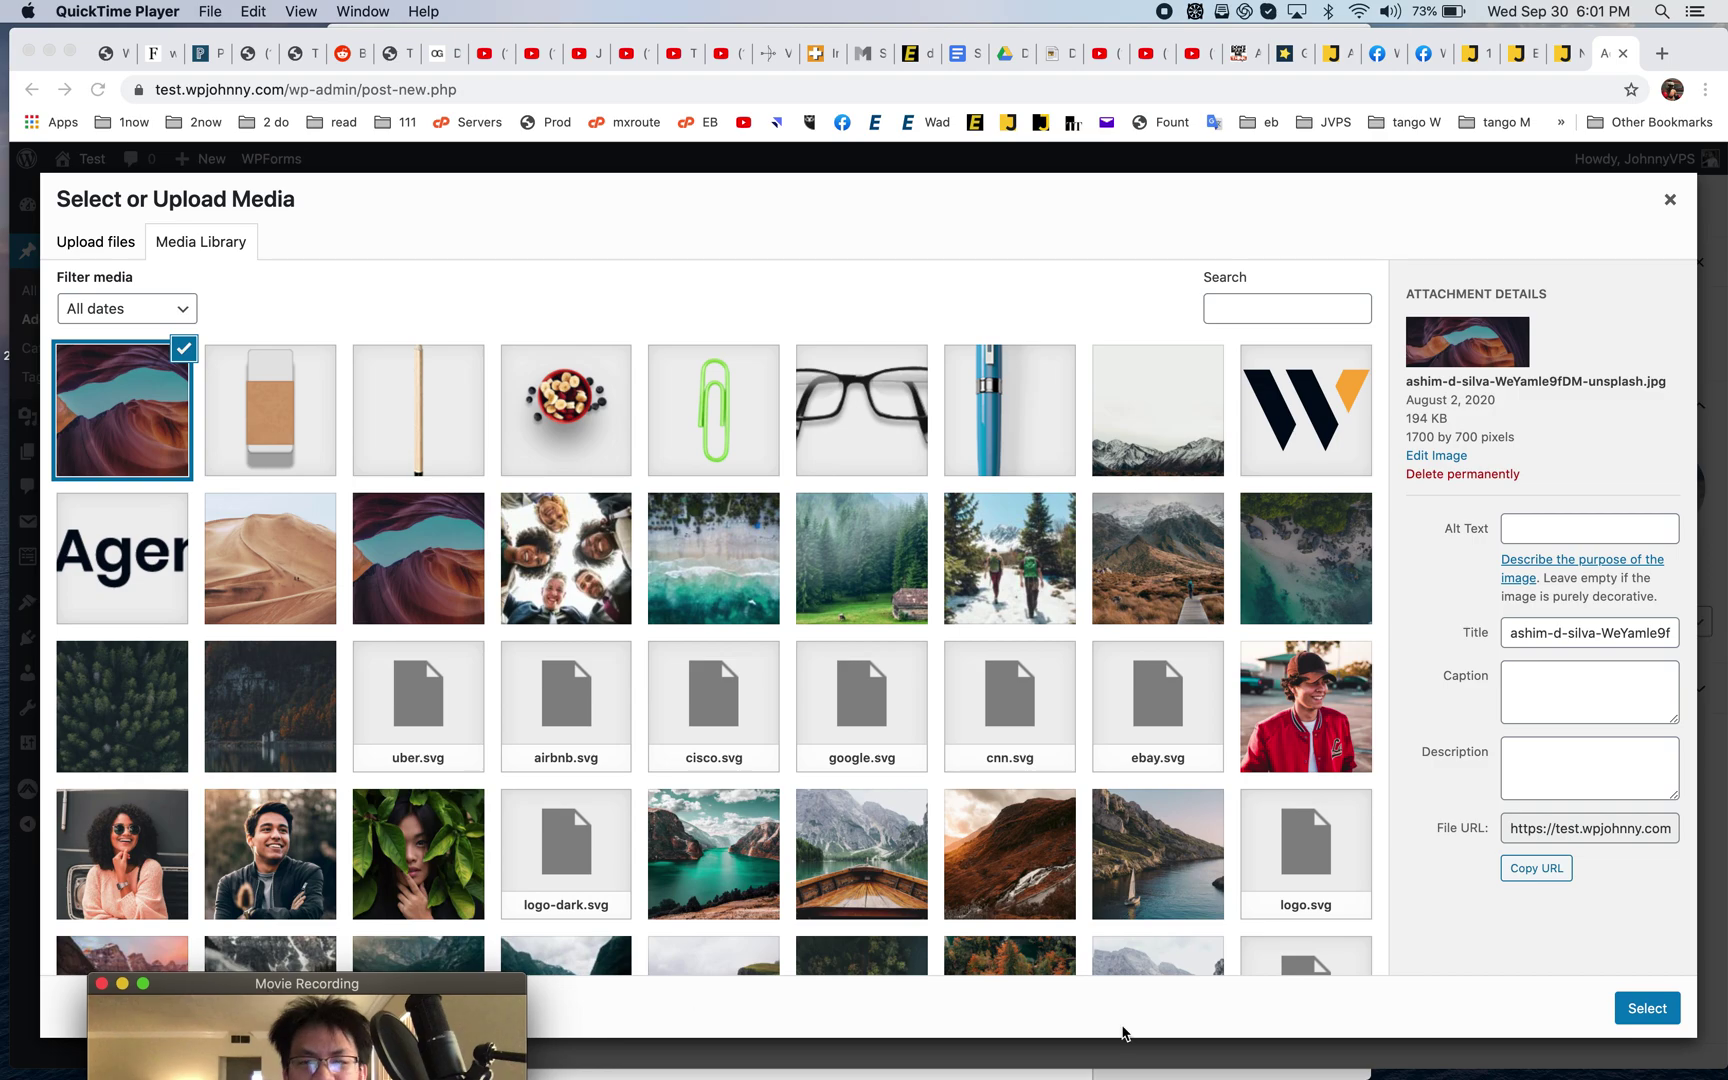
click(1655, 1013)
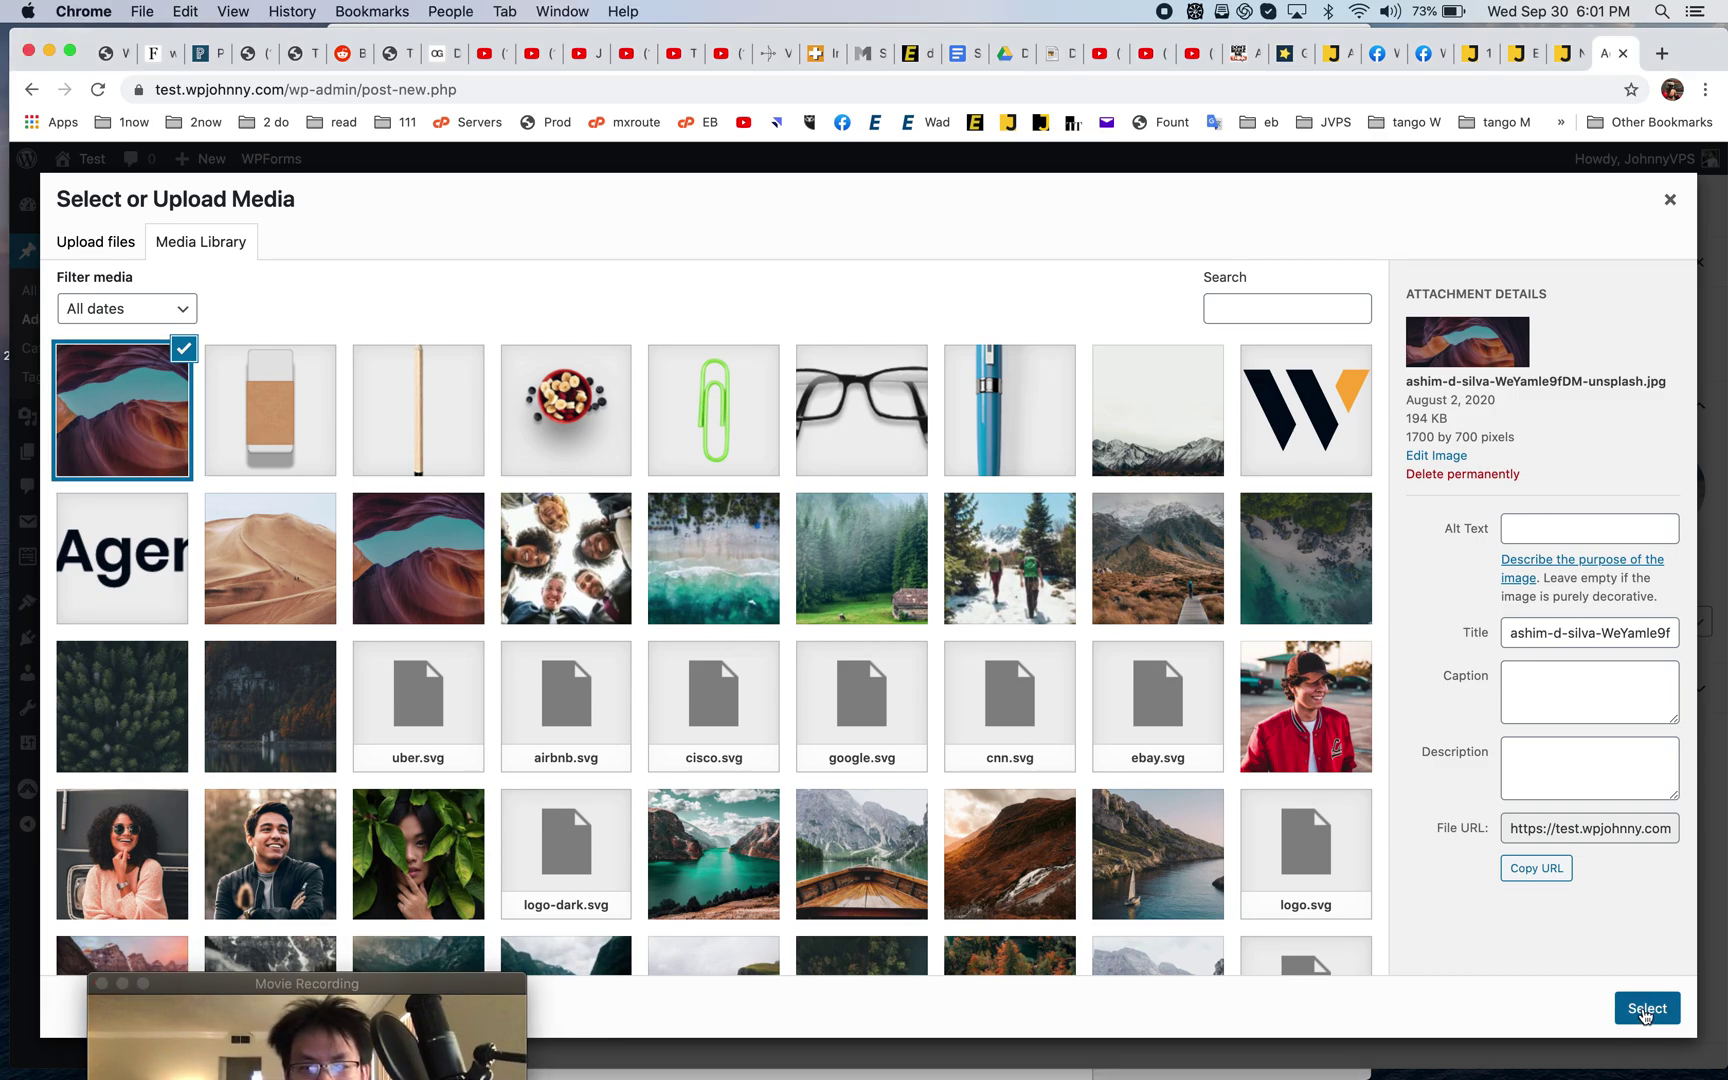
- Confirm the selected canyon rock photo as the picture for the new Image block below the heading
click(1645, 1010)
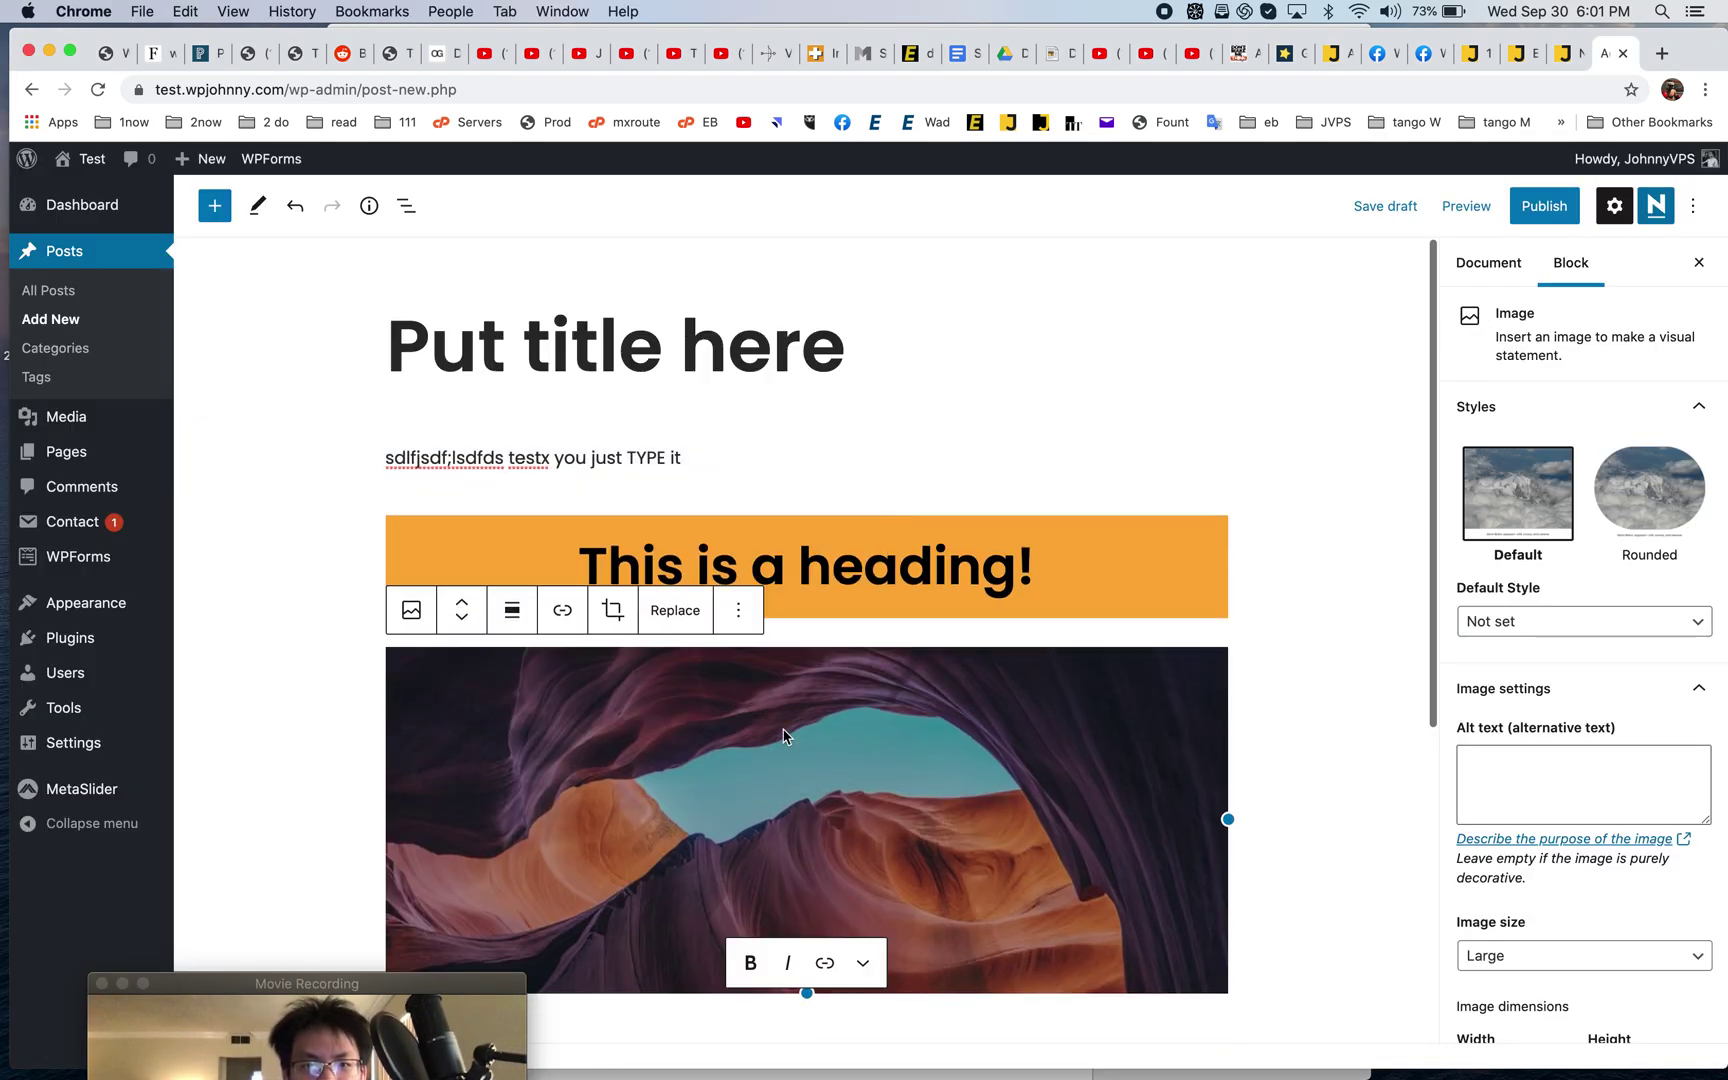
click(716, 462)
scroll(682, 781, down, 5)
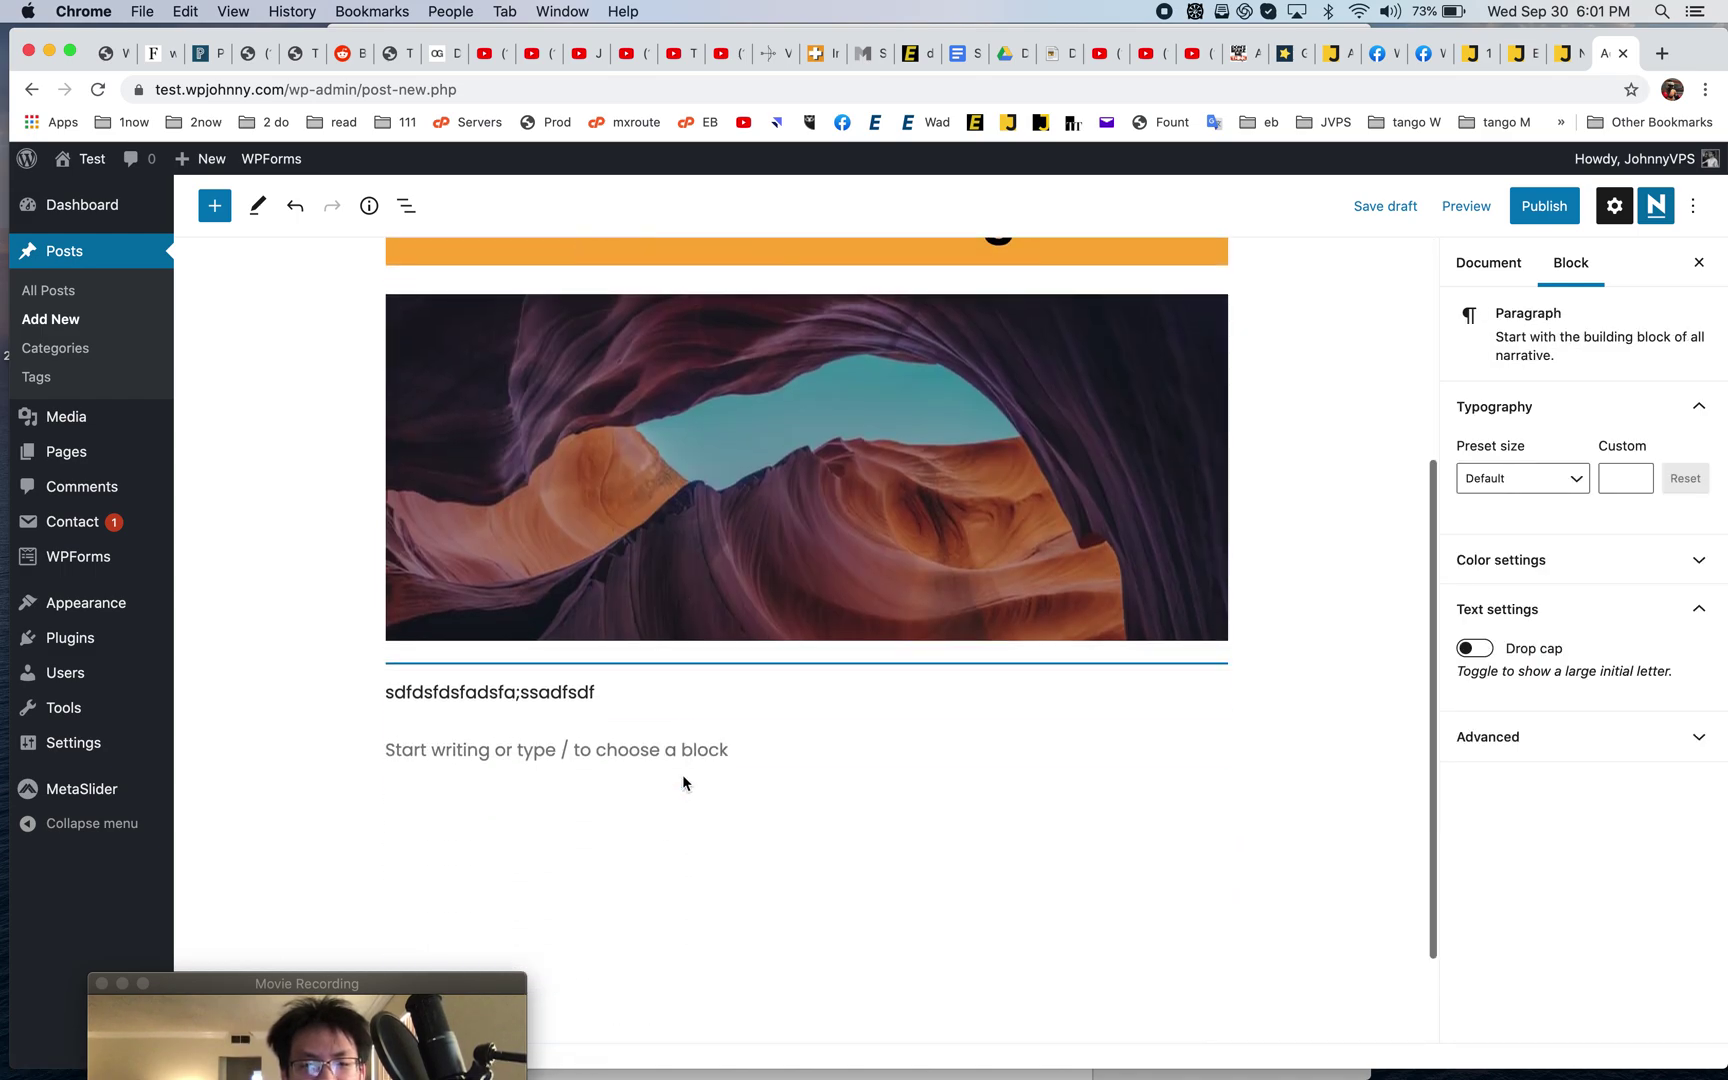
- Insert a space into the paragraph below the image so it reads "sdfdsfdsfads fa;ssadfsdf"
double_click(576, 692)
click(522, 690)
key(Left)
key(Left)
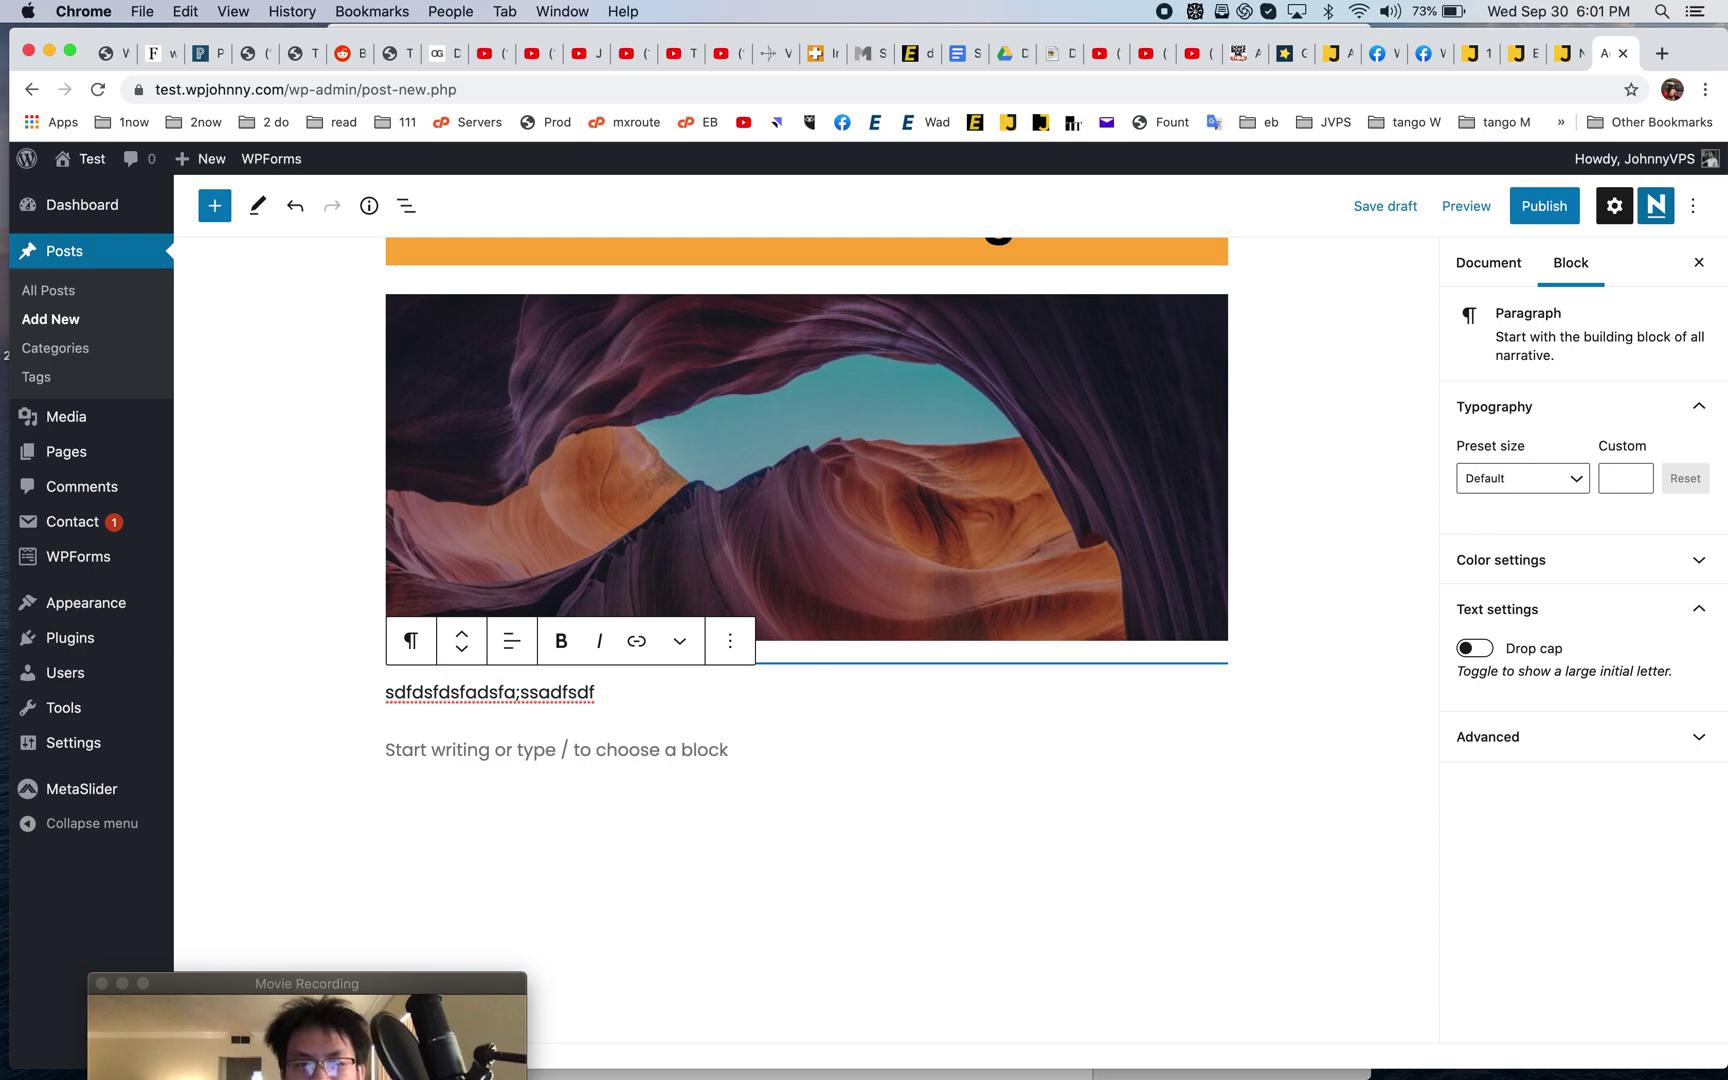
- Expand the color settings of the paragraph below the image and set its custom font size to 40
click(1527, 560)
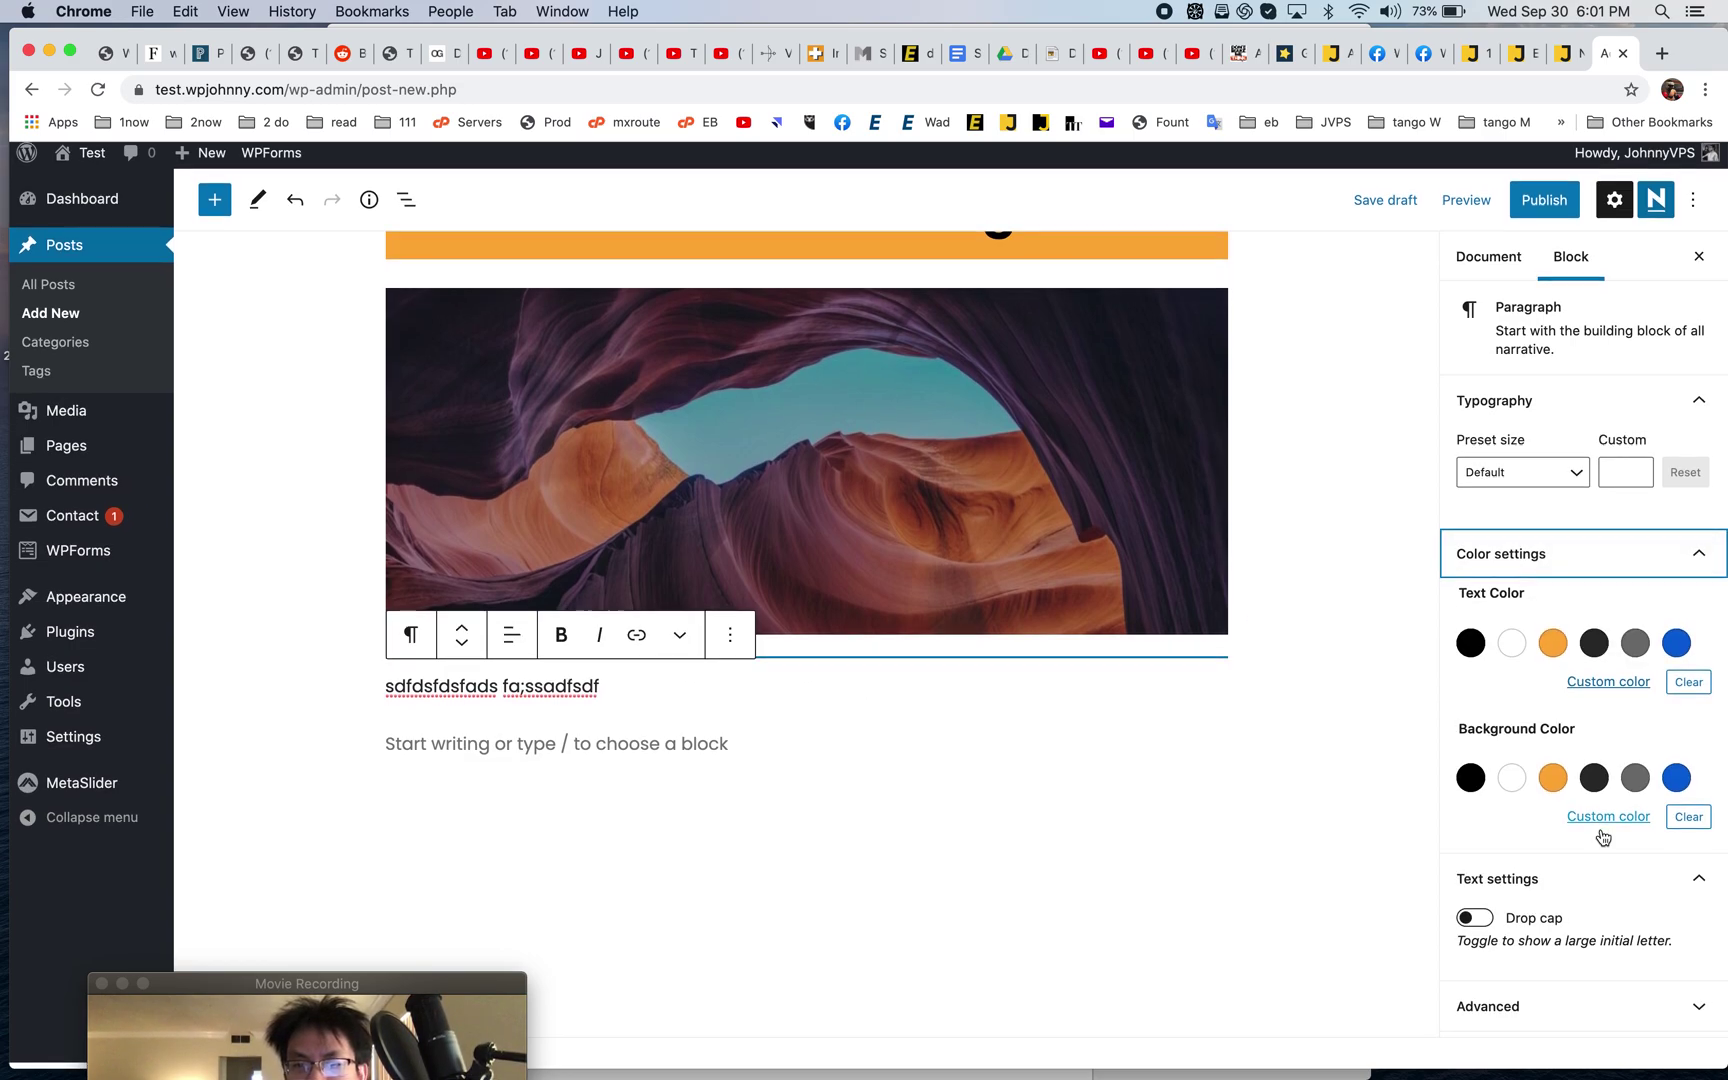
scroll(617, 650, up, 5)
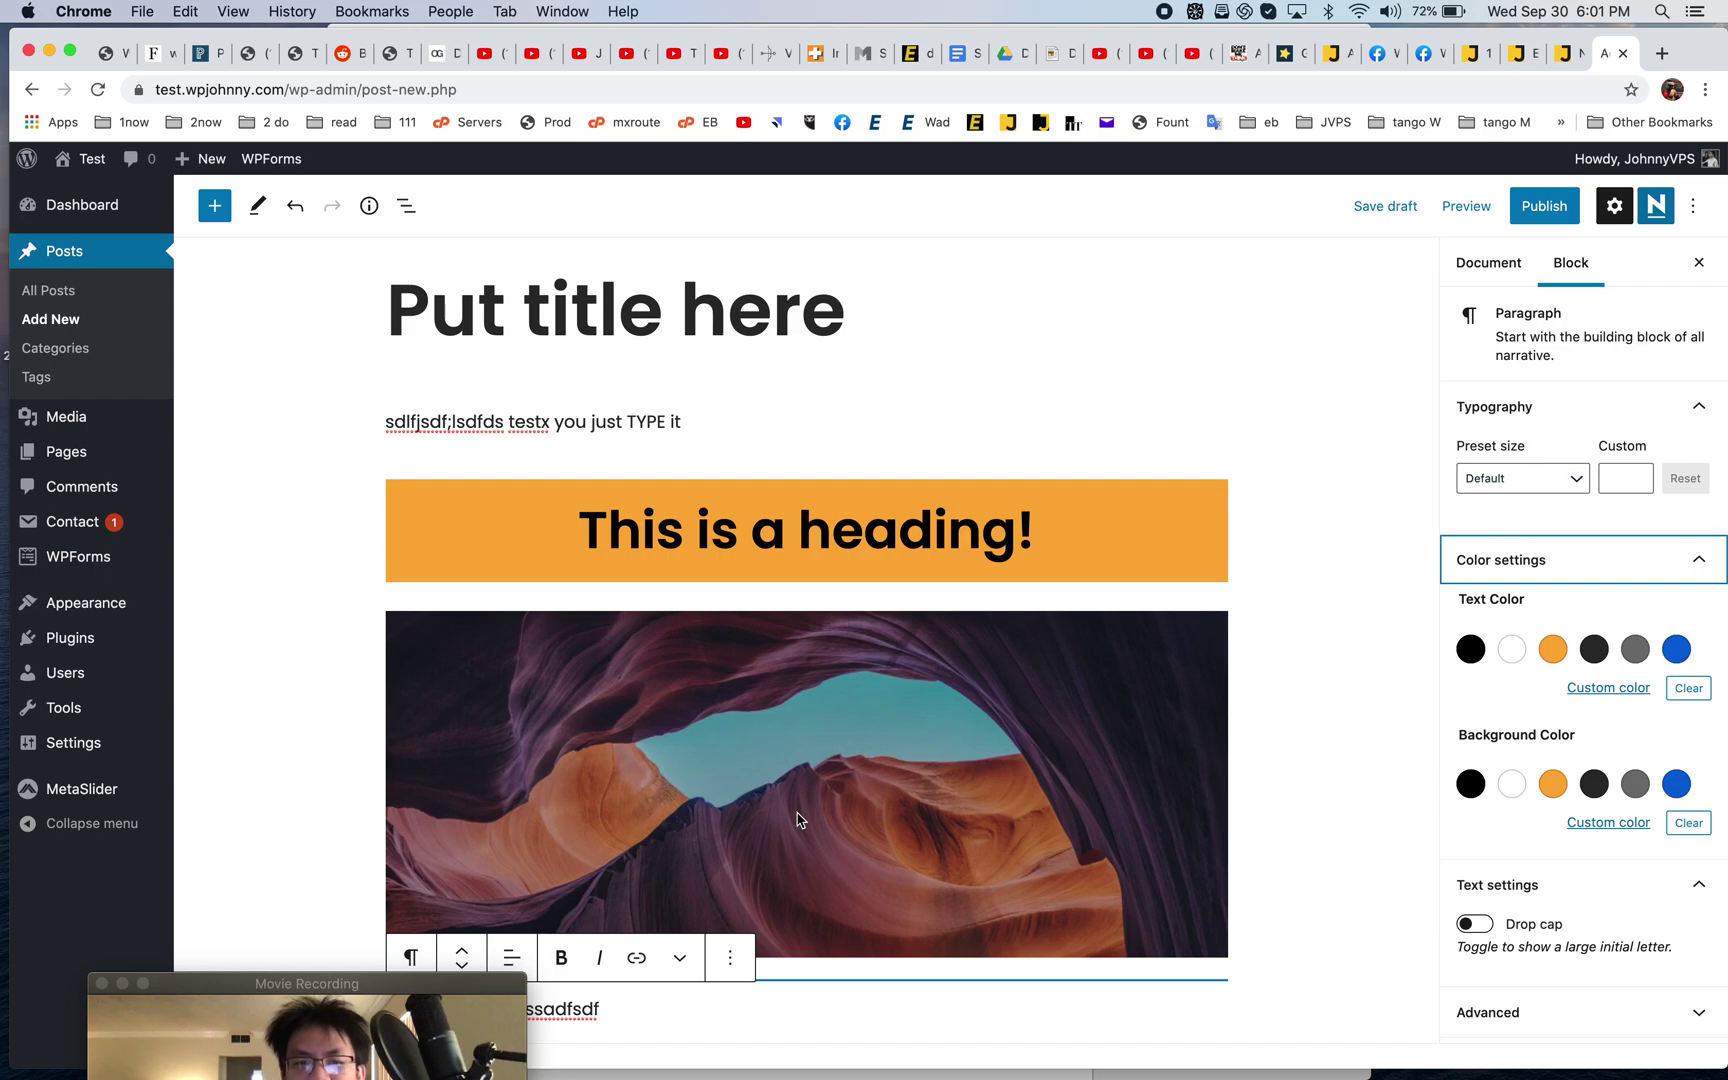
scroll(795, 818, down, 5)
click(1619, 479)
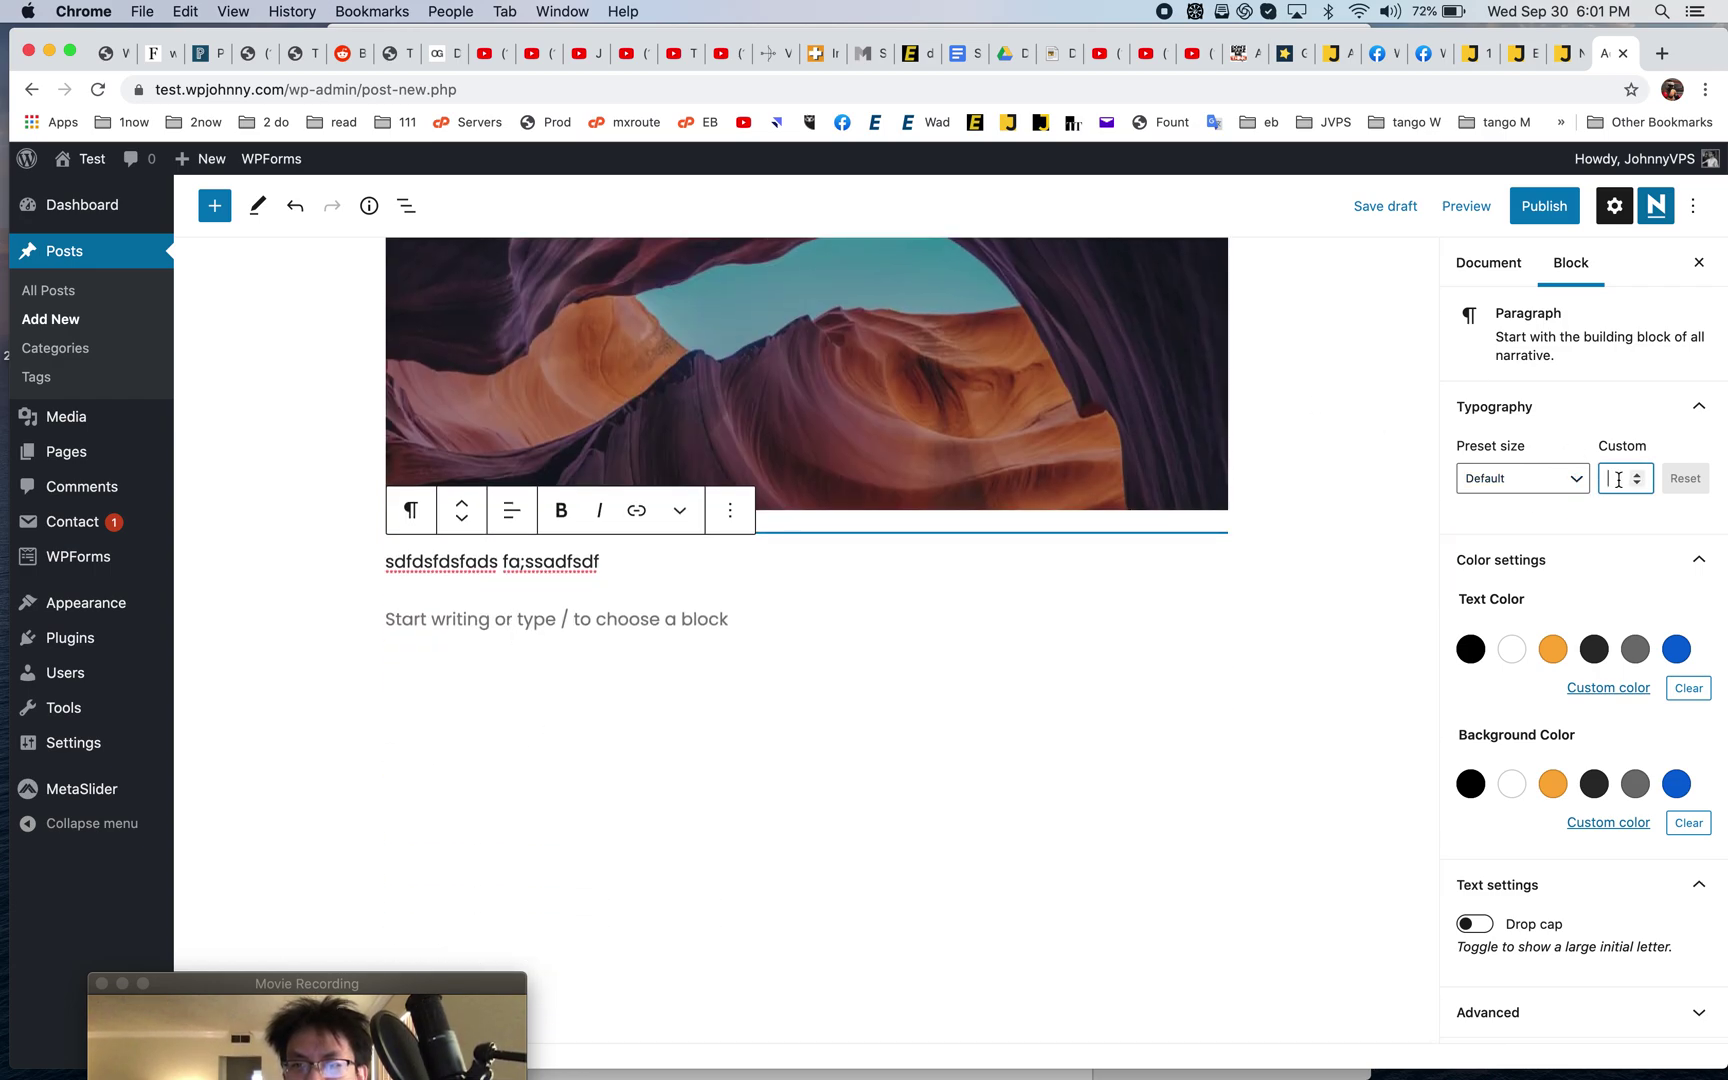
text(40)
click(787, 600)
drag(337, 983, 60, 935)
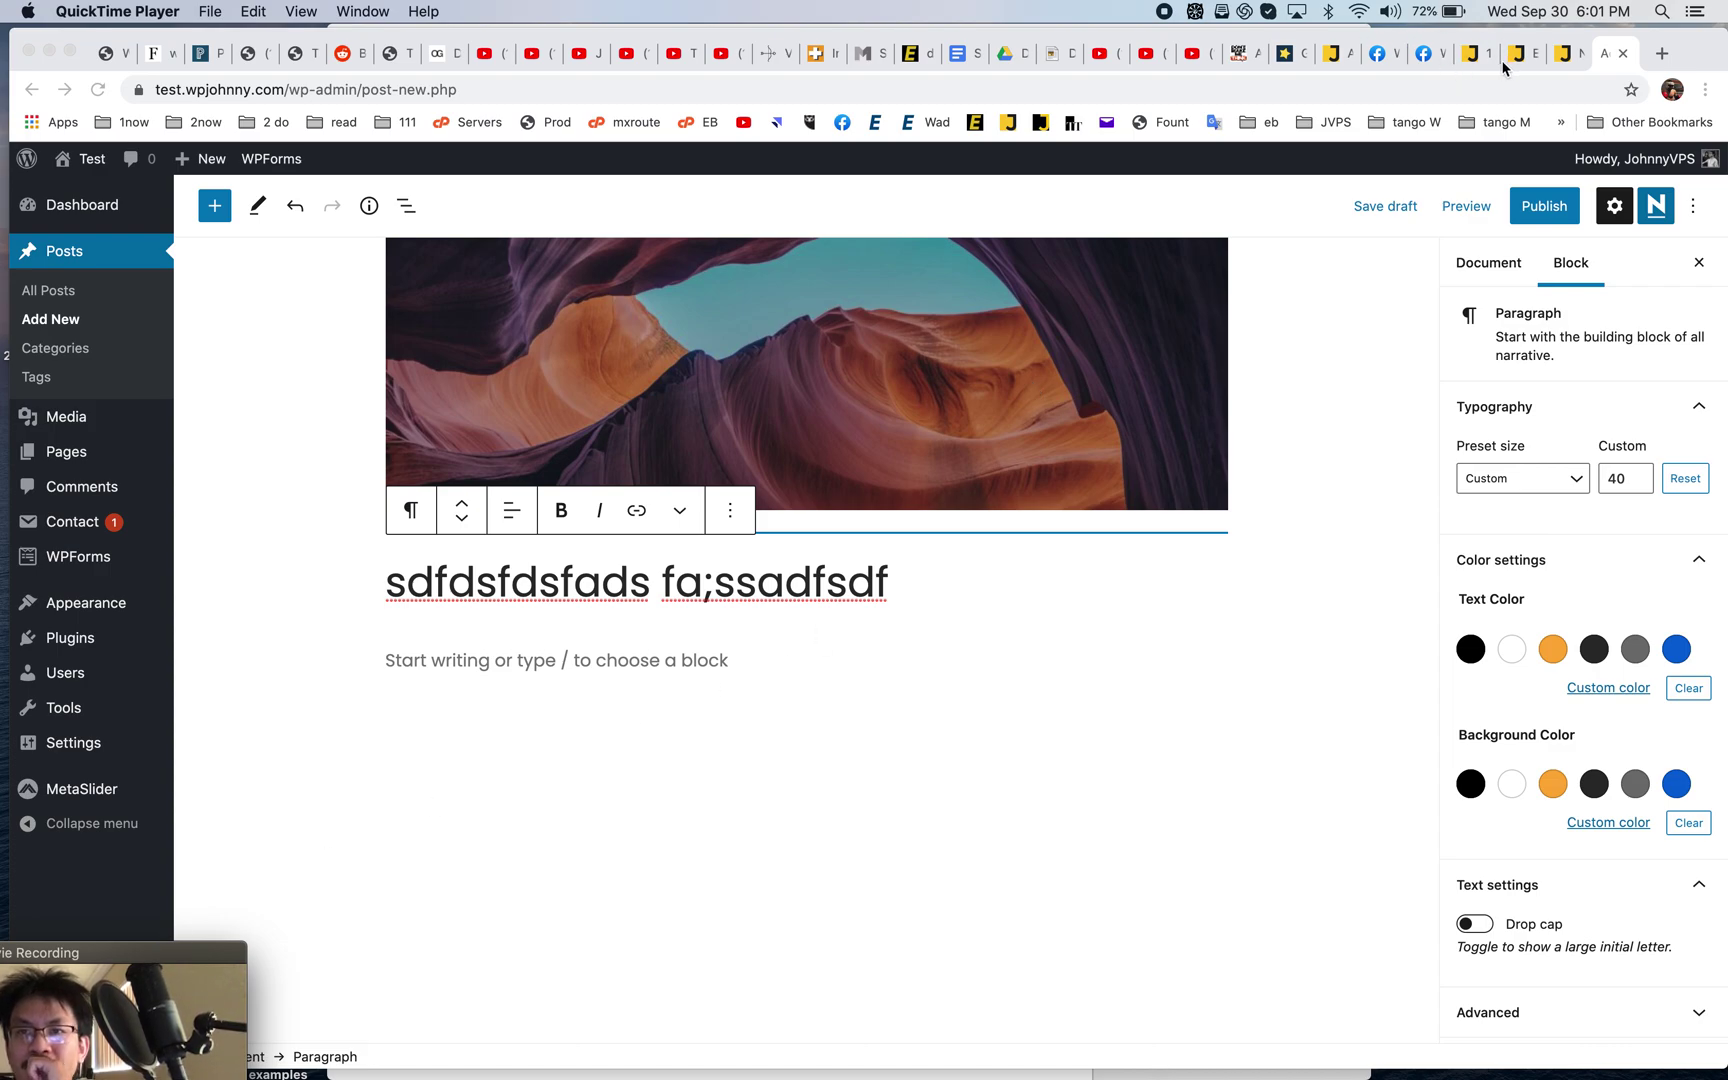
- Check the guide's list of default blocks, and add a bulleted list below the post's first paragraph with items "s", "dfsdfdsfsd" and "sdfdsf"
click(1563, 53)
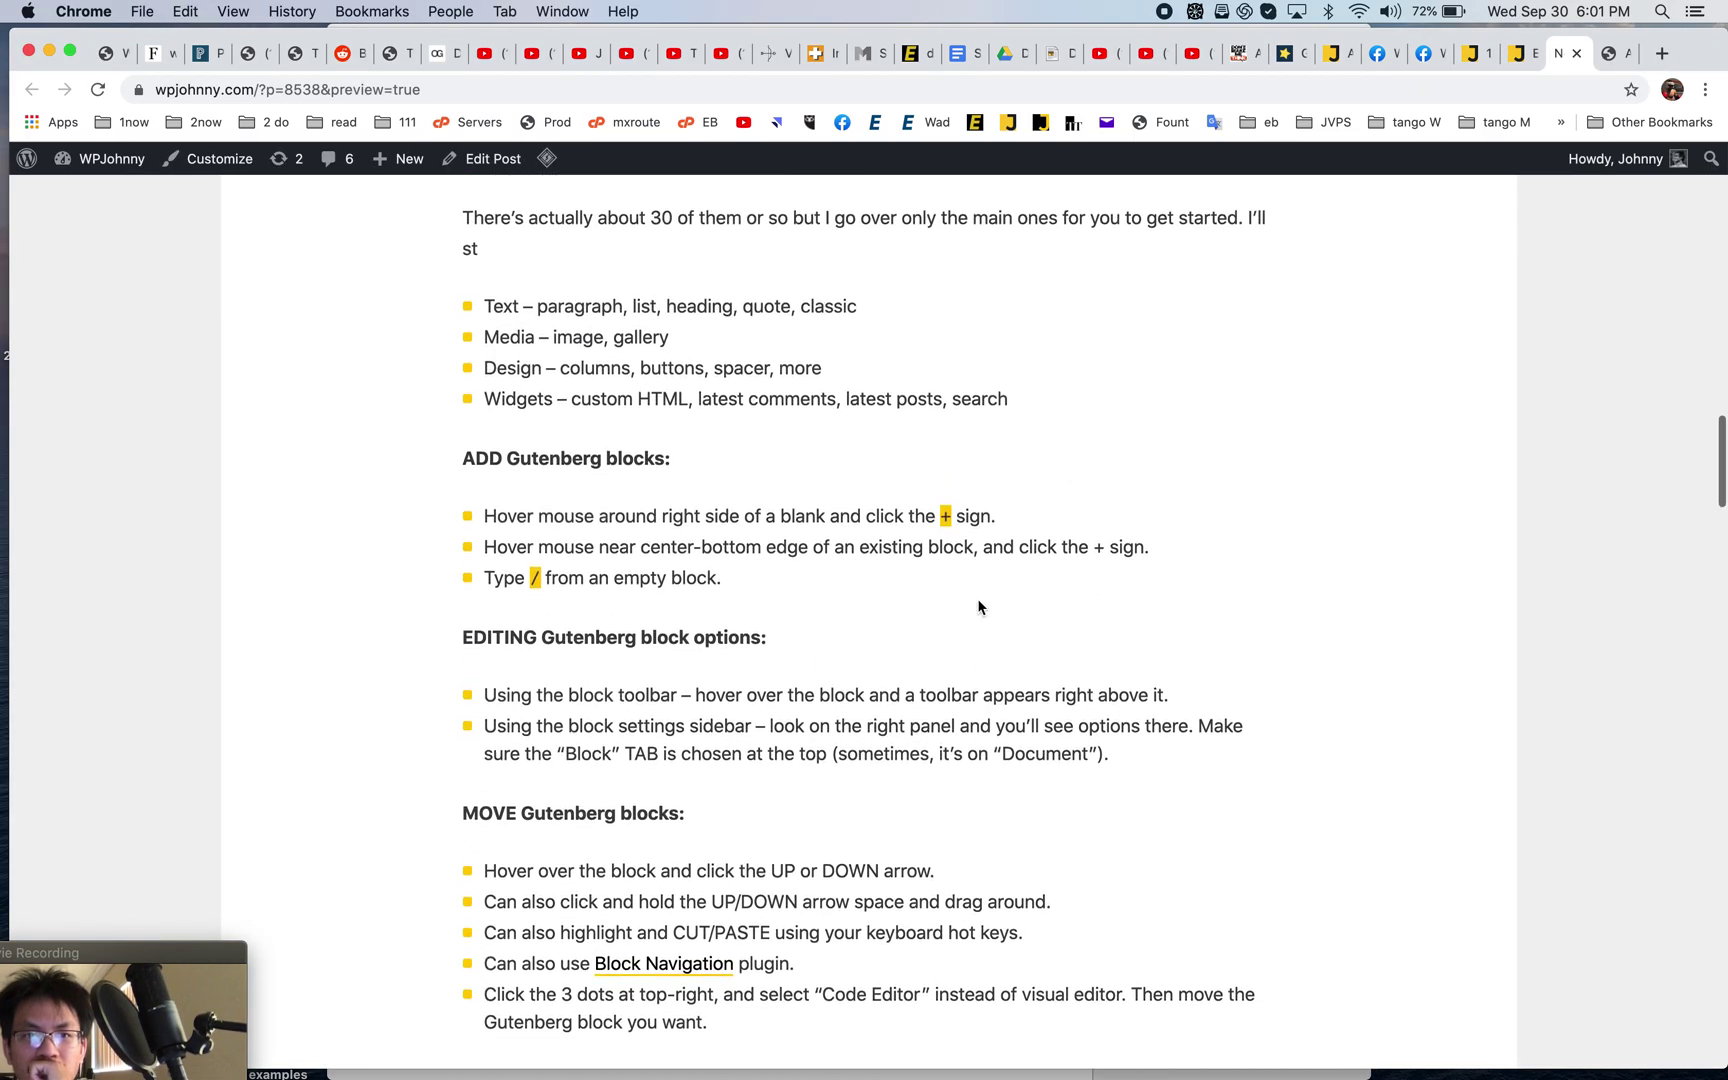
scroll(979, 601, up, 3)
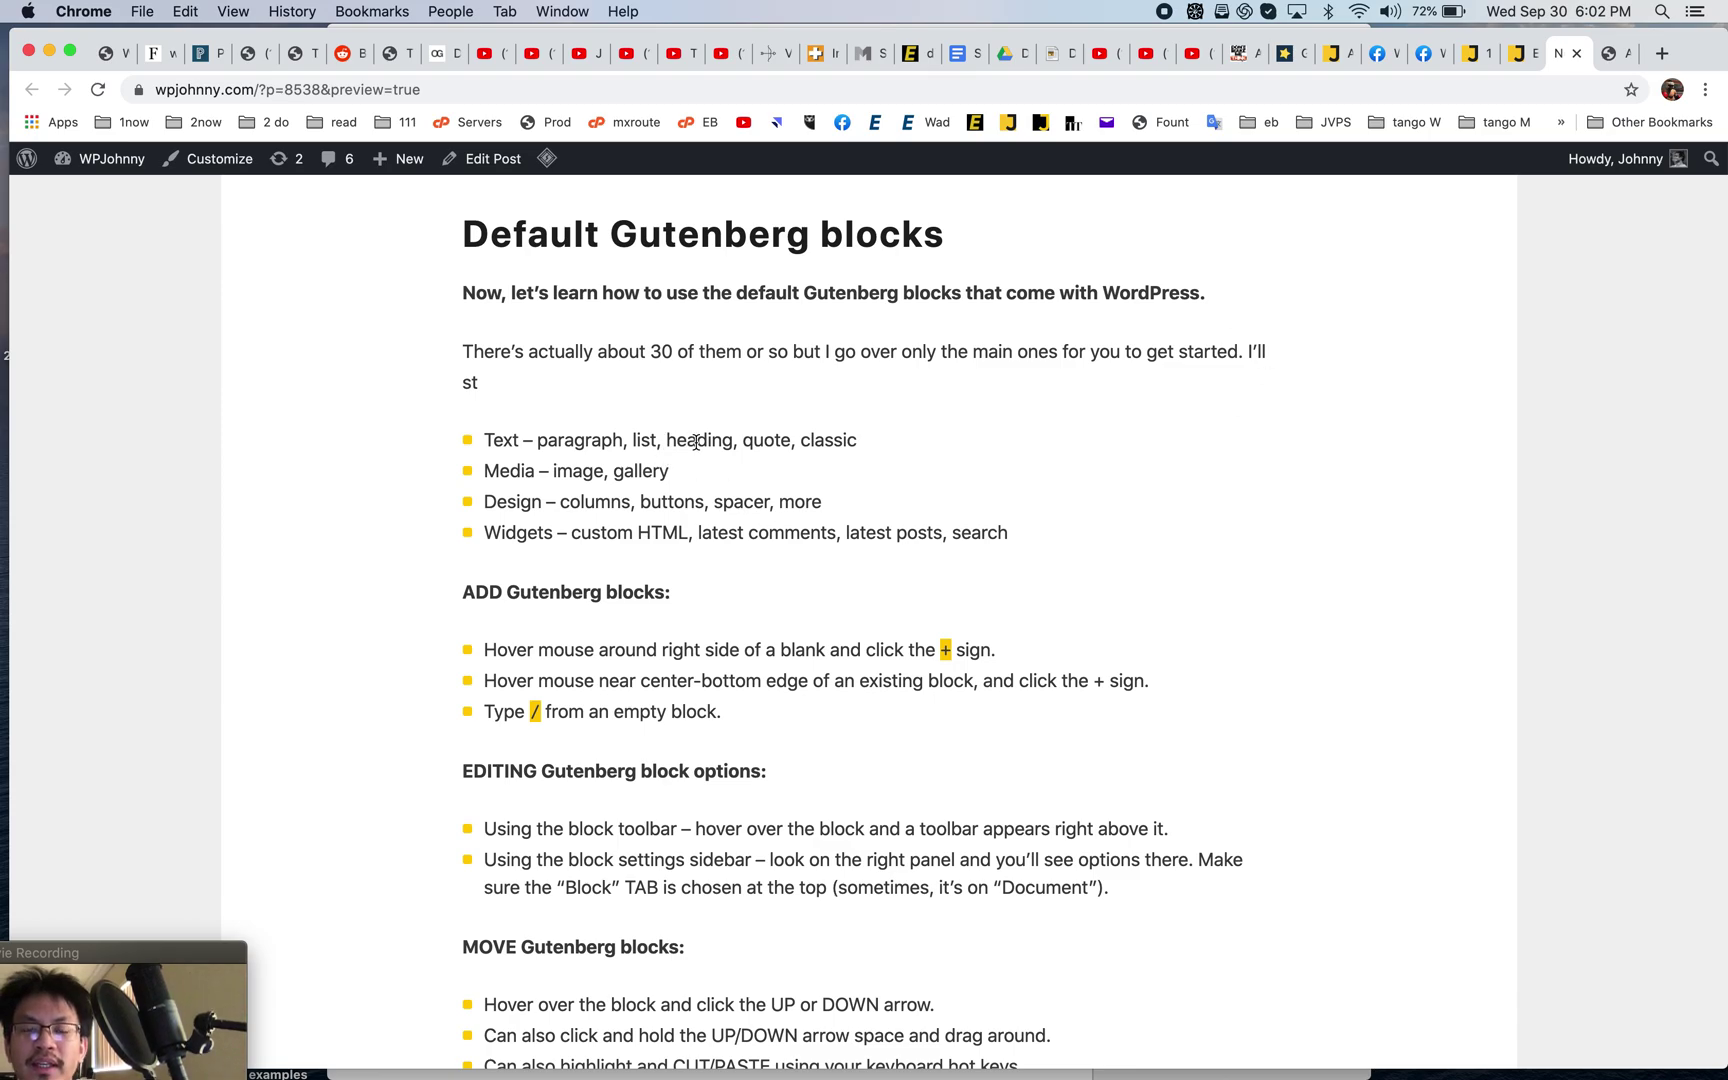
click(1603, 54)
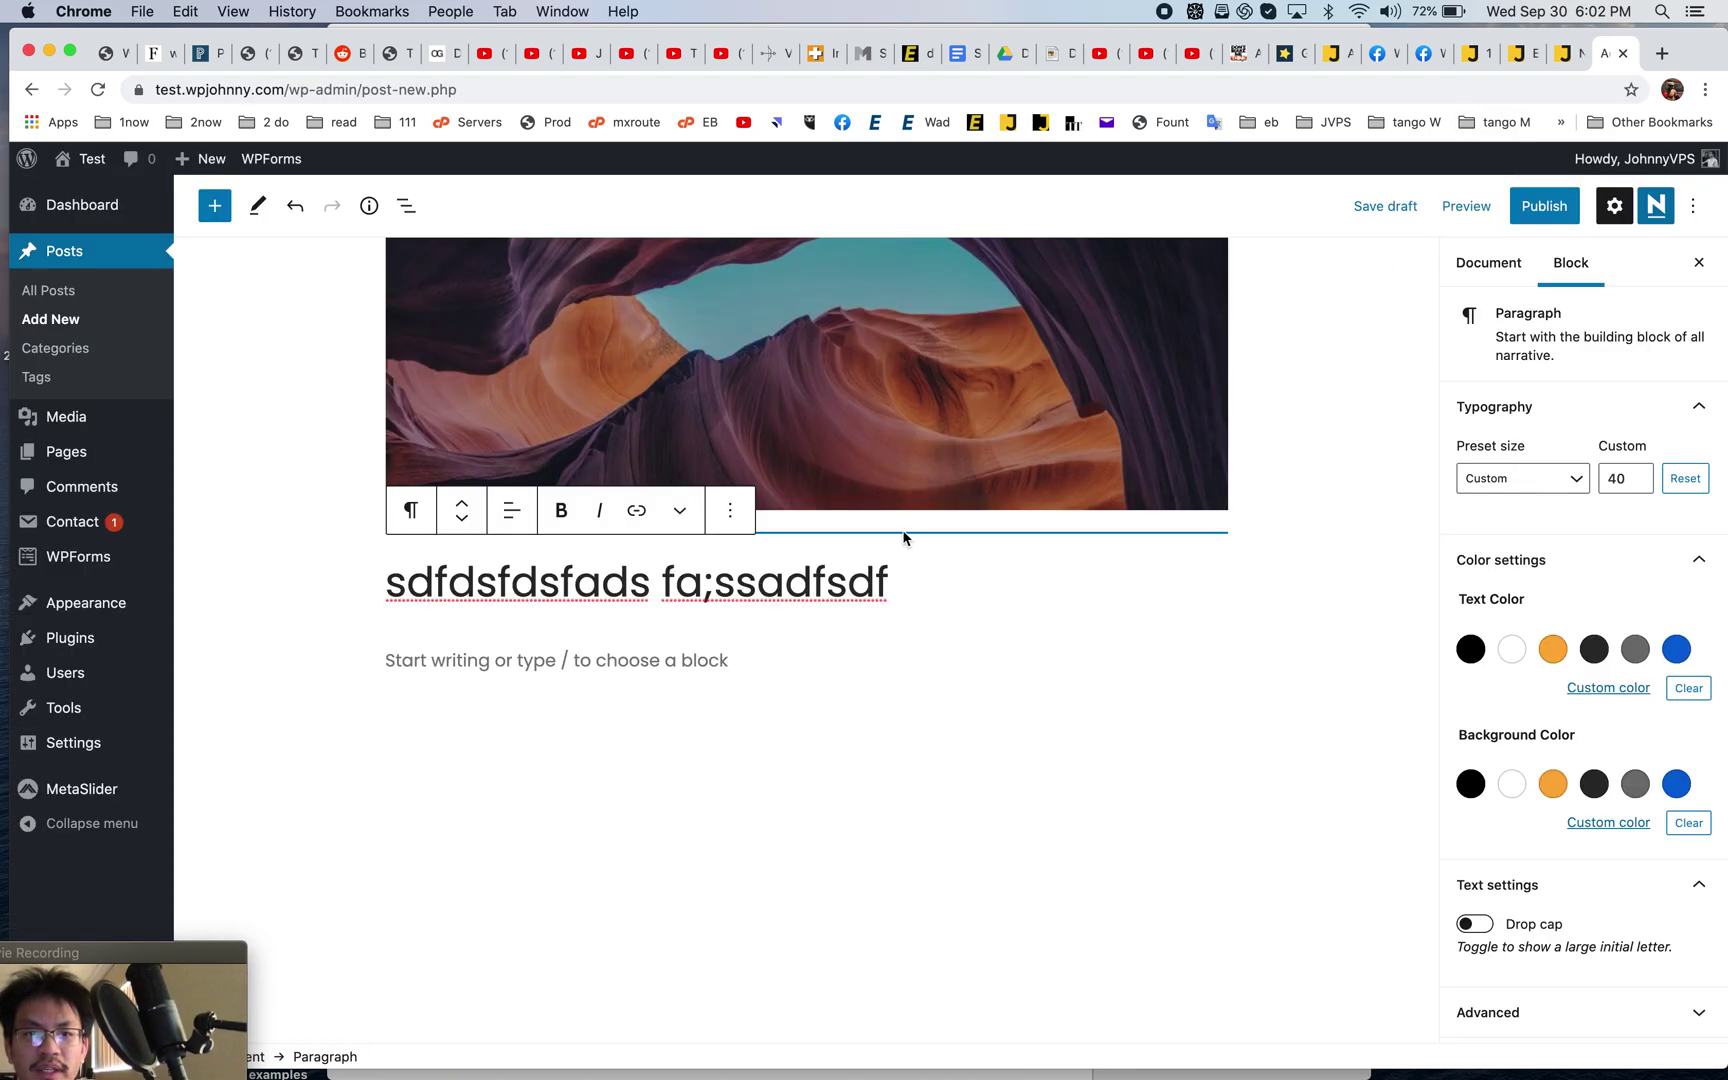
scroll(903, 535, up, 5)
scroll(840, 728, down, 3)
scroll(895, 686, up, 3)
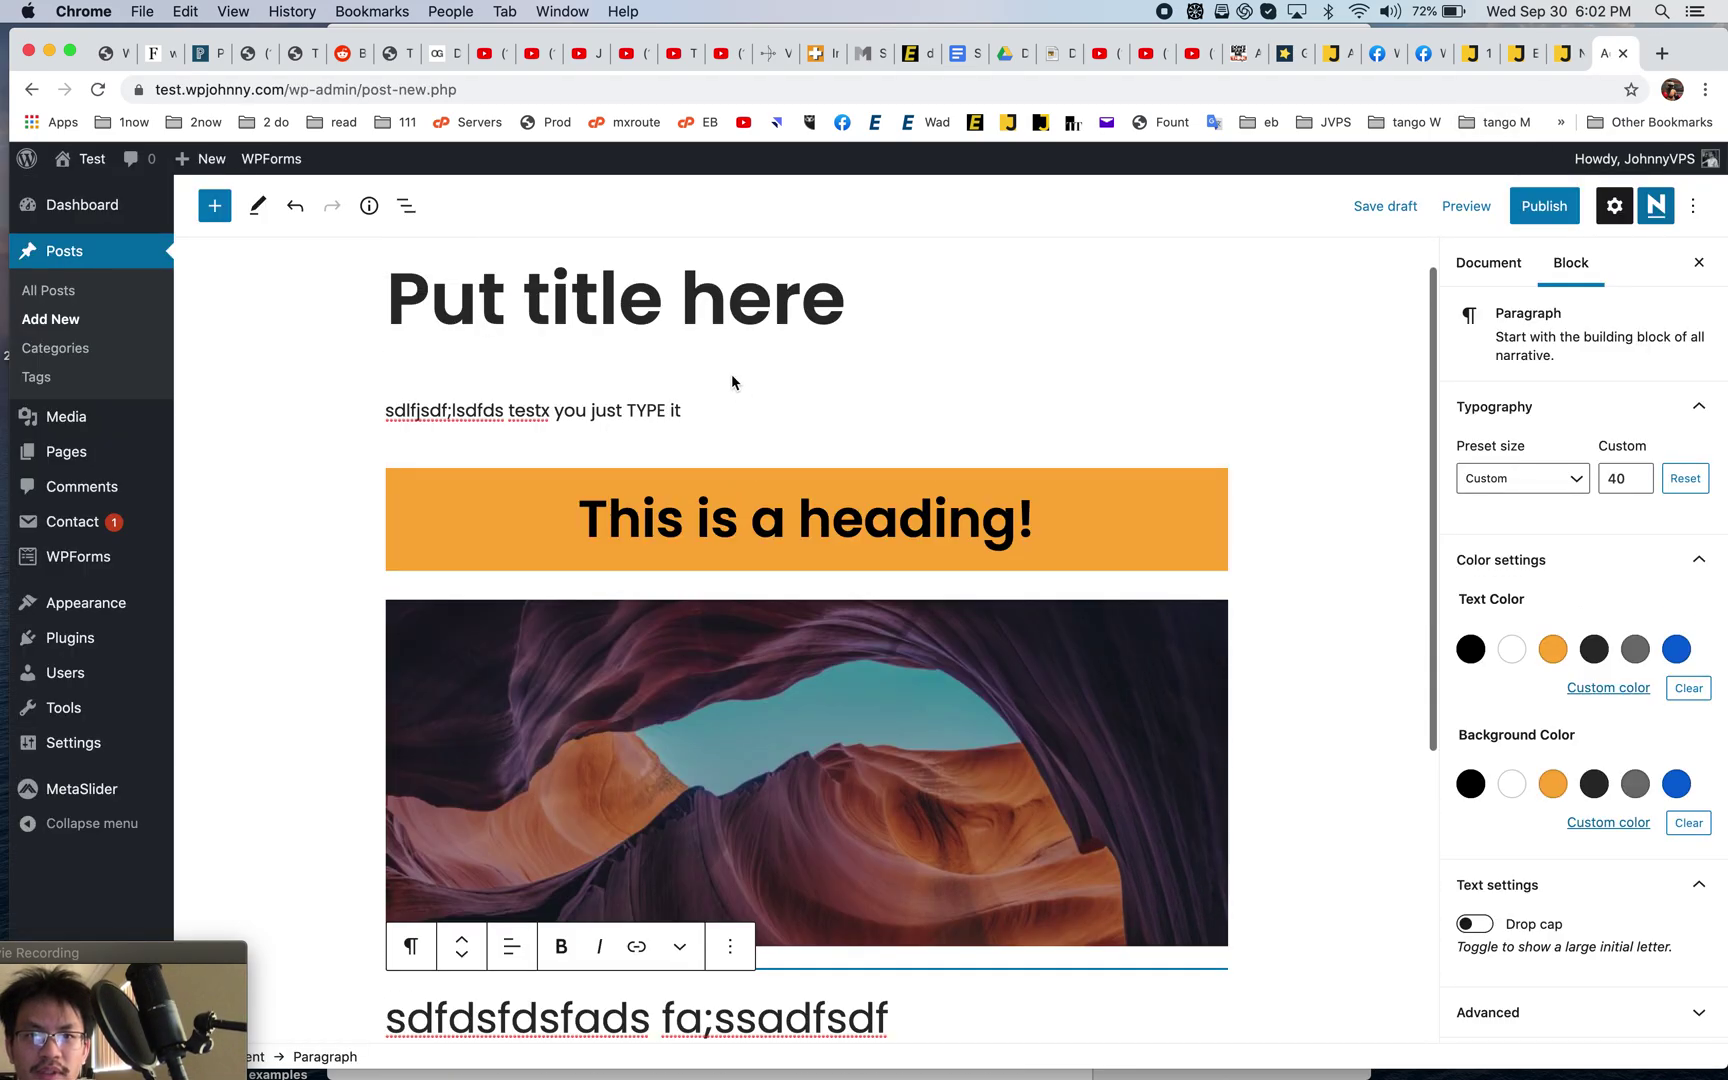
click(705, 410)
key(Return)
text(-sd)
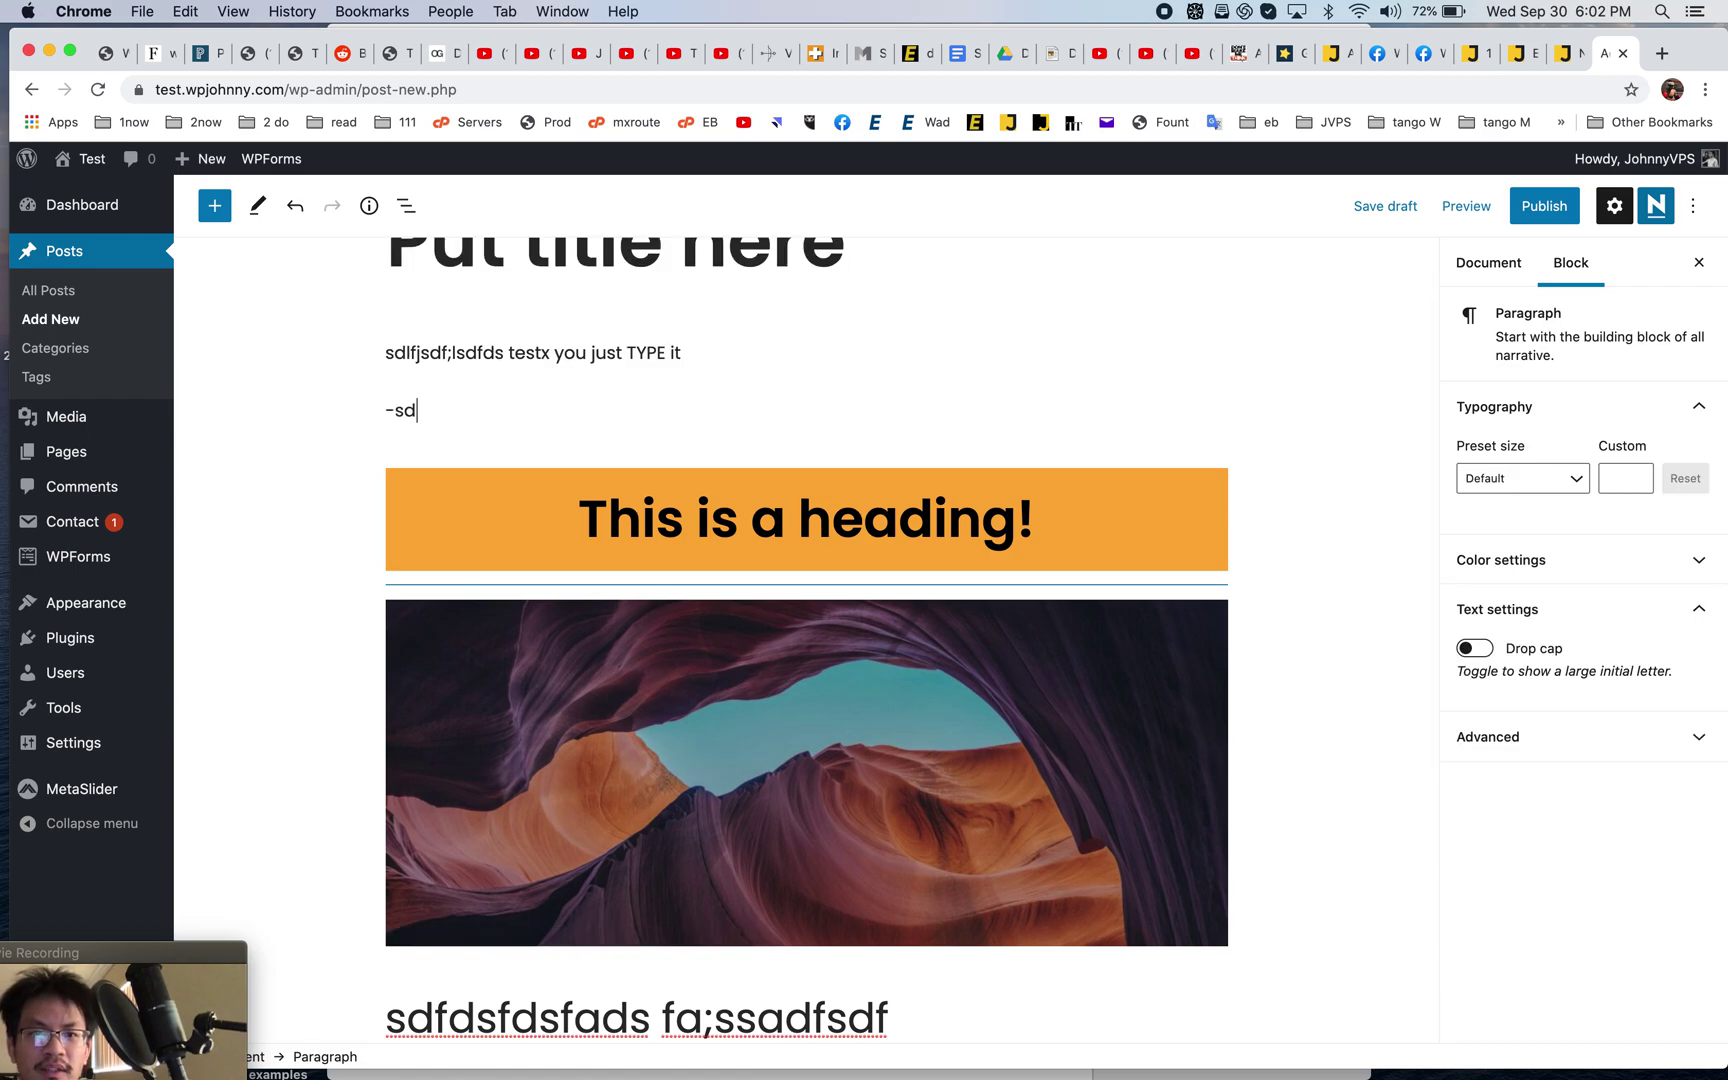
text( s)
key(Return)
text(dfsdfsd)
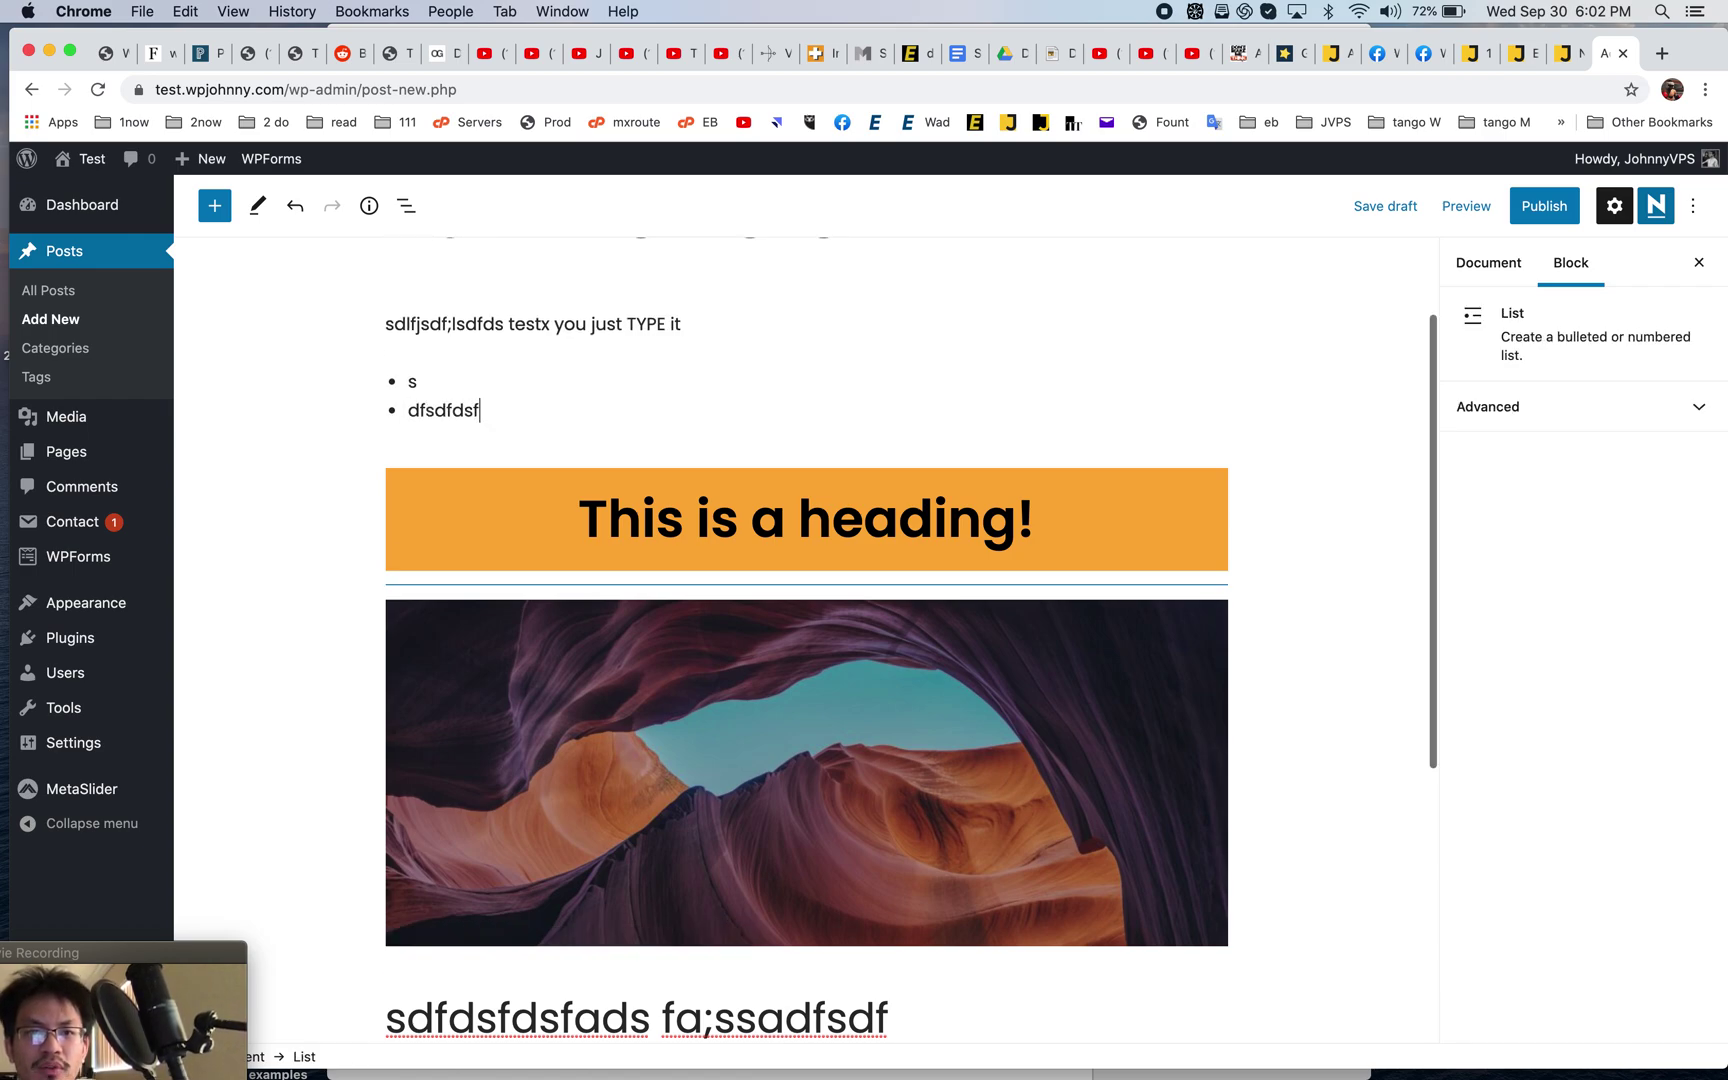
key(Return)
text(sdfdsf)
key(Return)
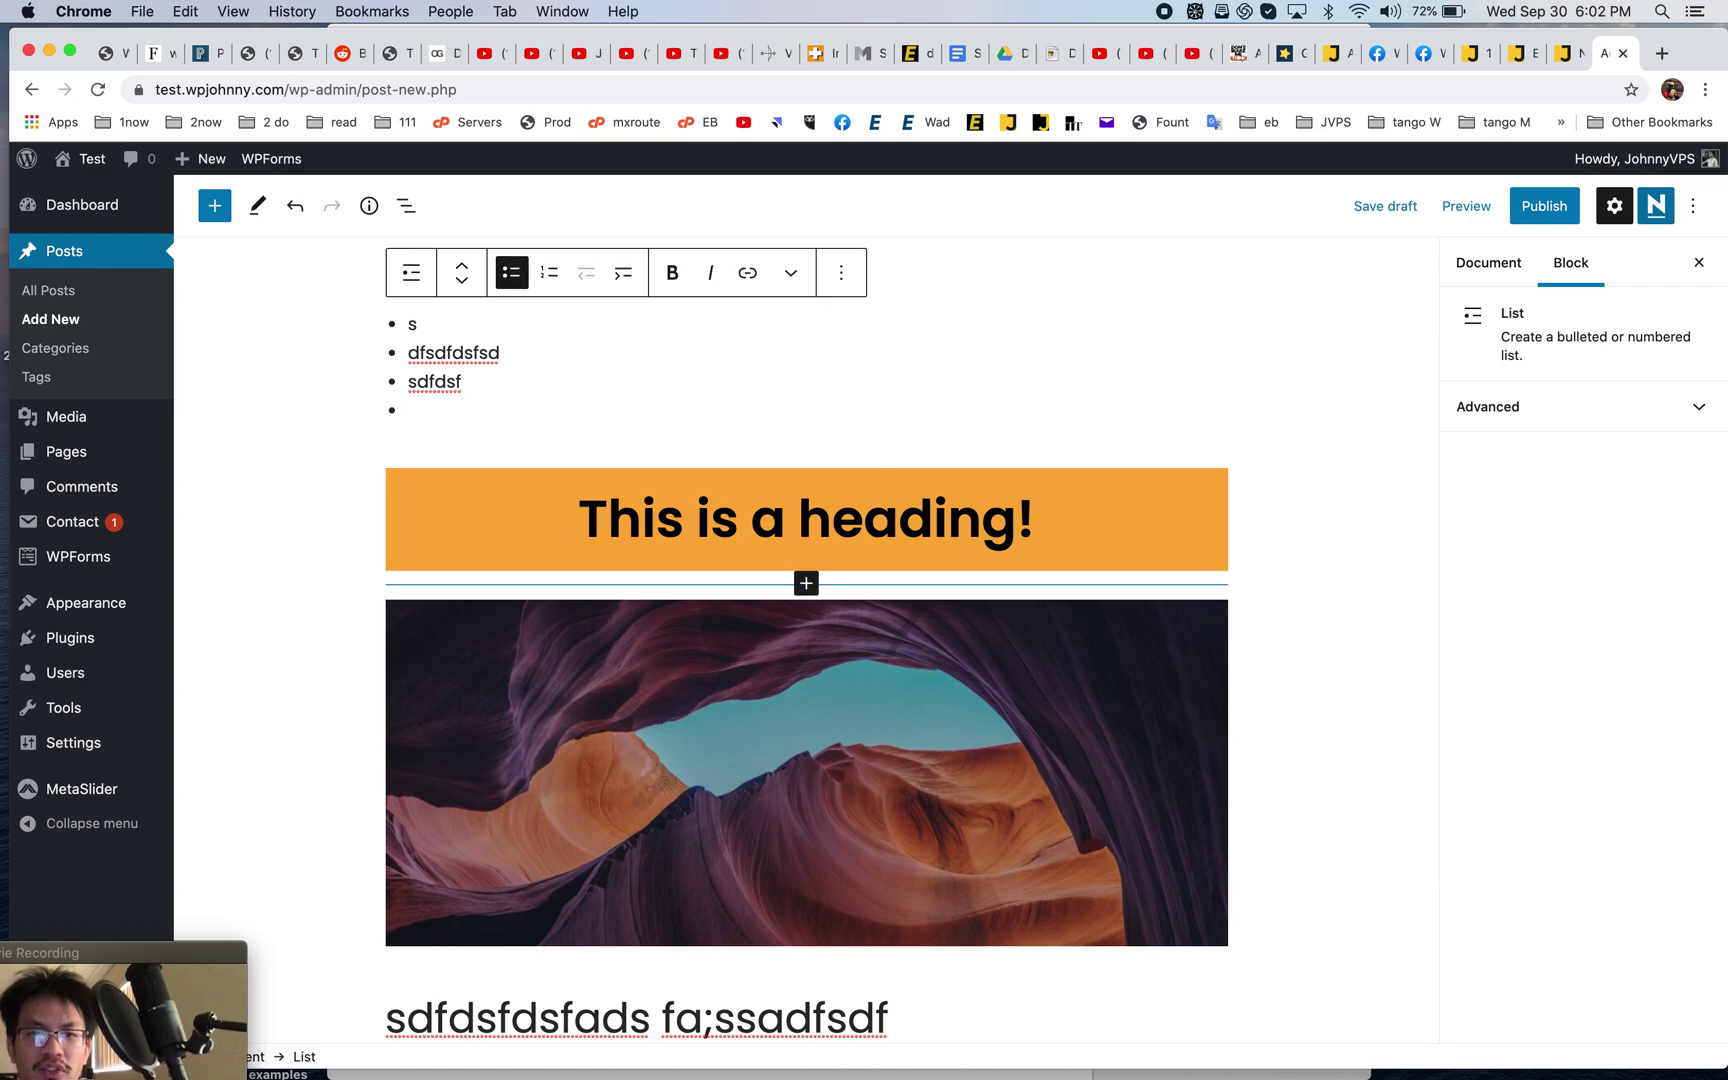
key(Return)
- Browse the full block library and add a Quote block below the bulleted list with the text "THis is a quote!"
click(1205, 407)
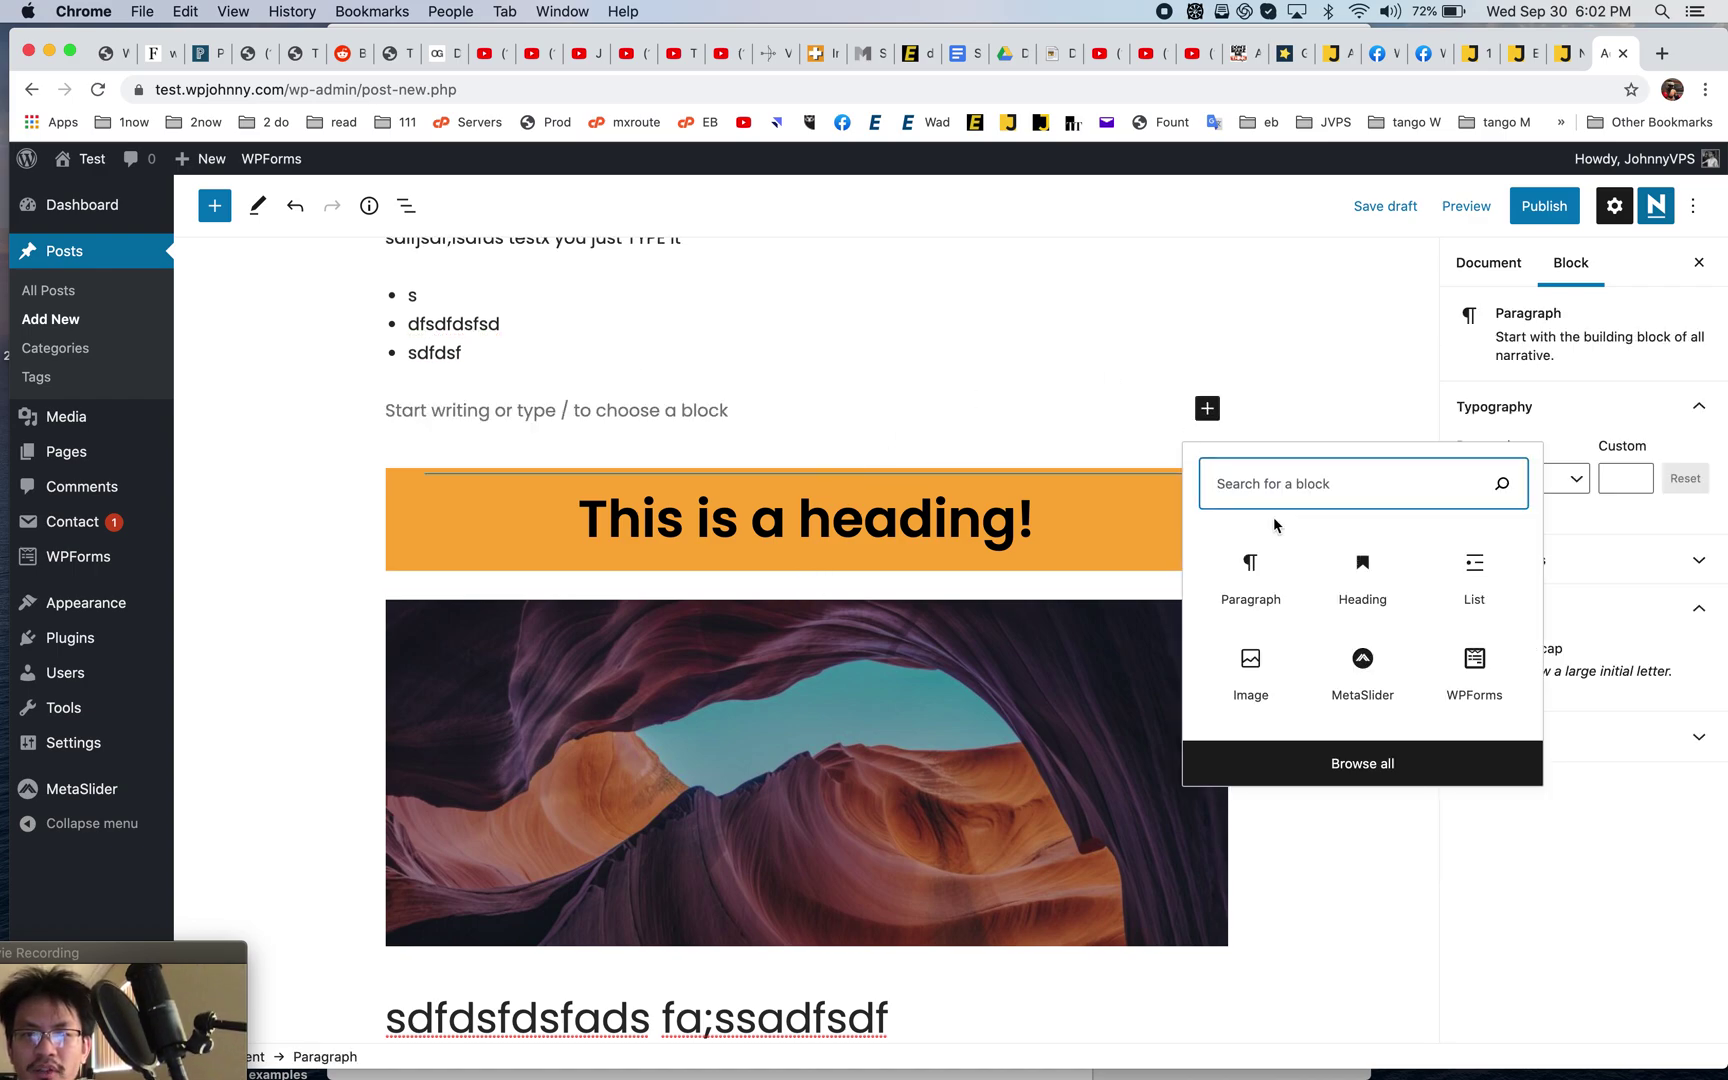
text(list)
key(BackSpace)
key(BackSpace)
key(BackSpace)
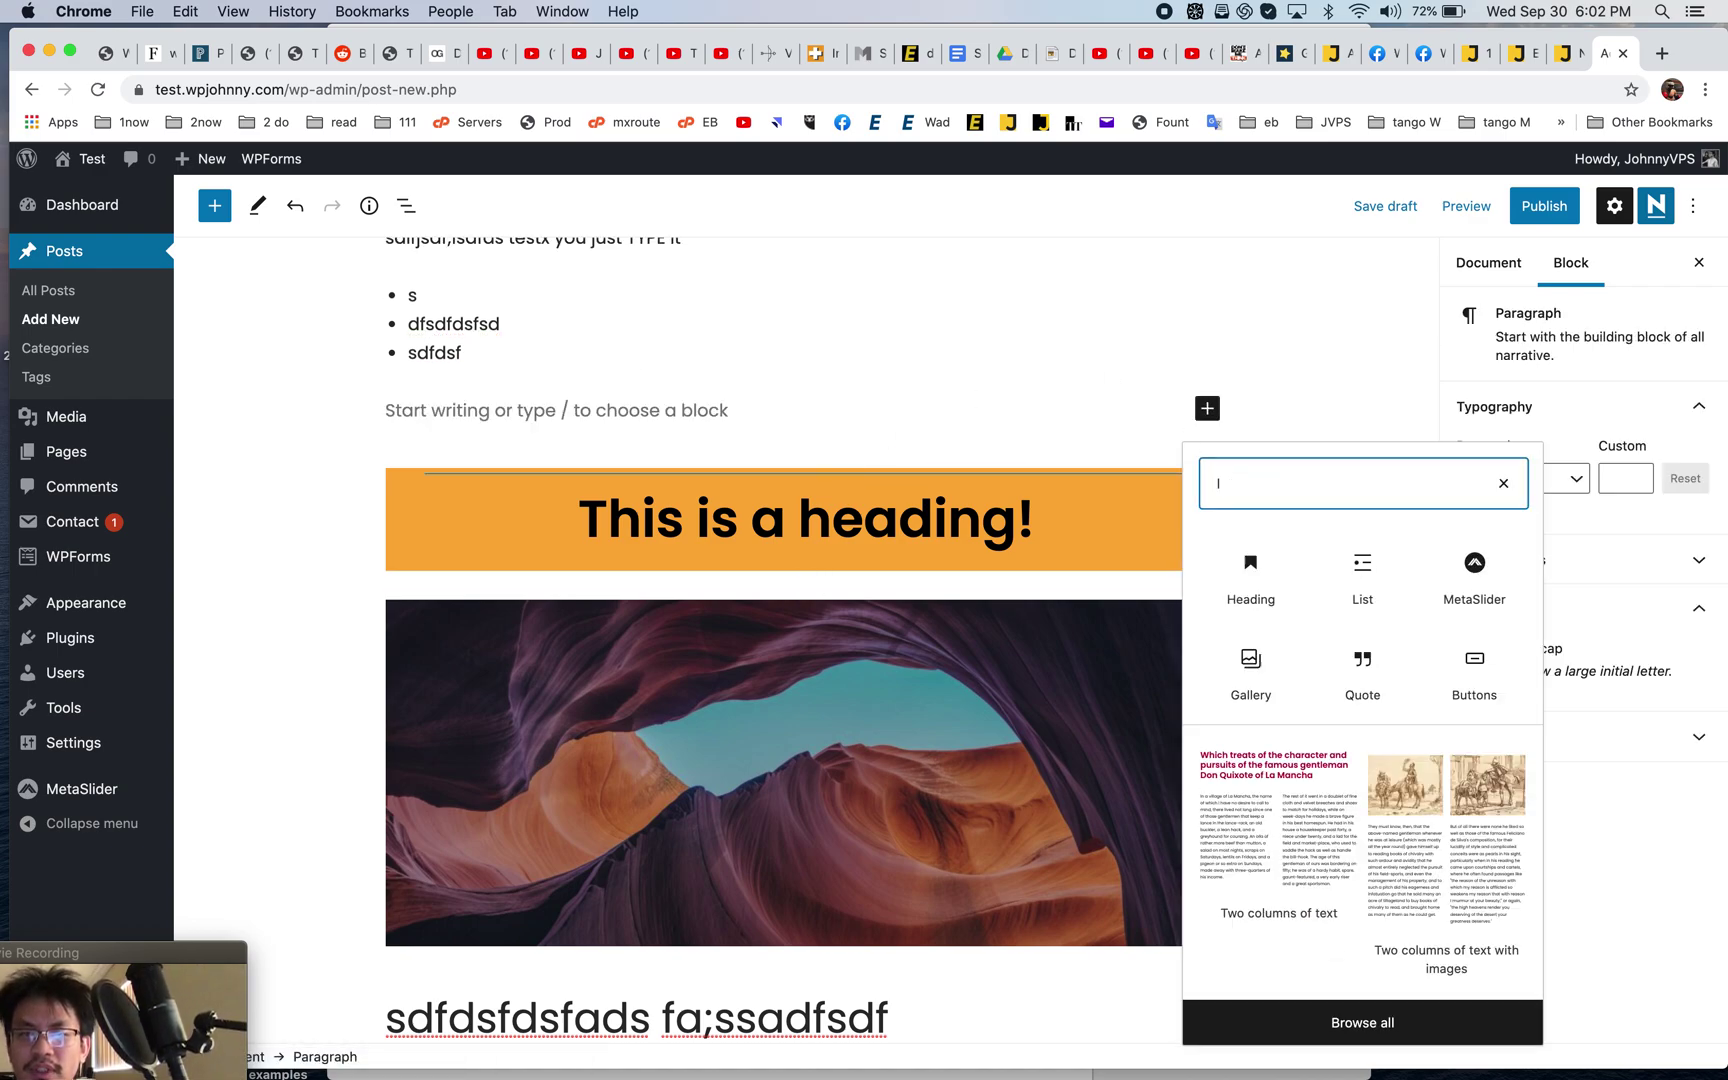
click(1195, 1028)
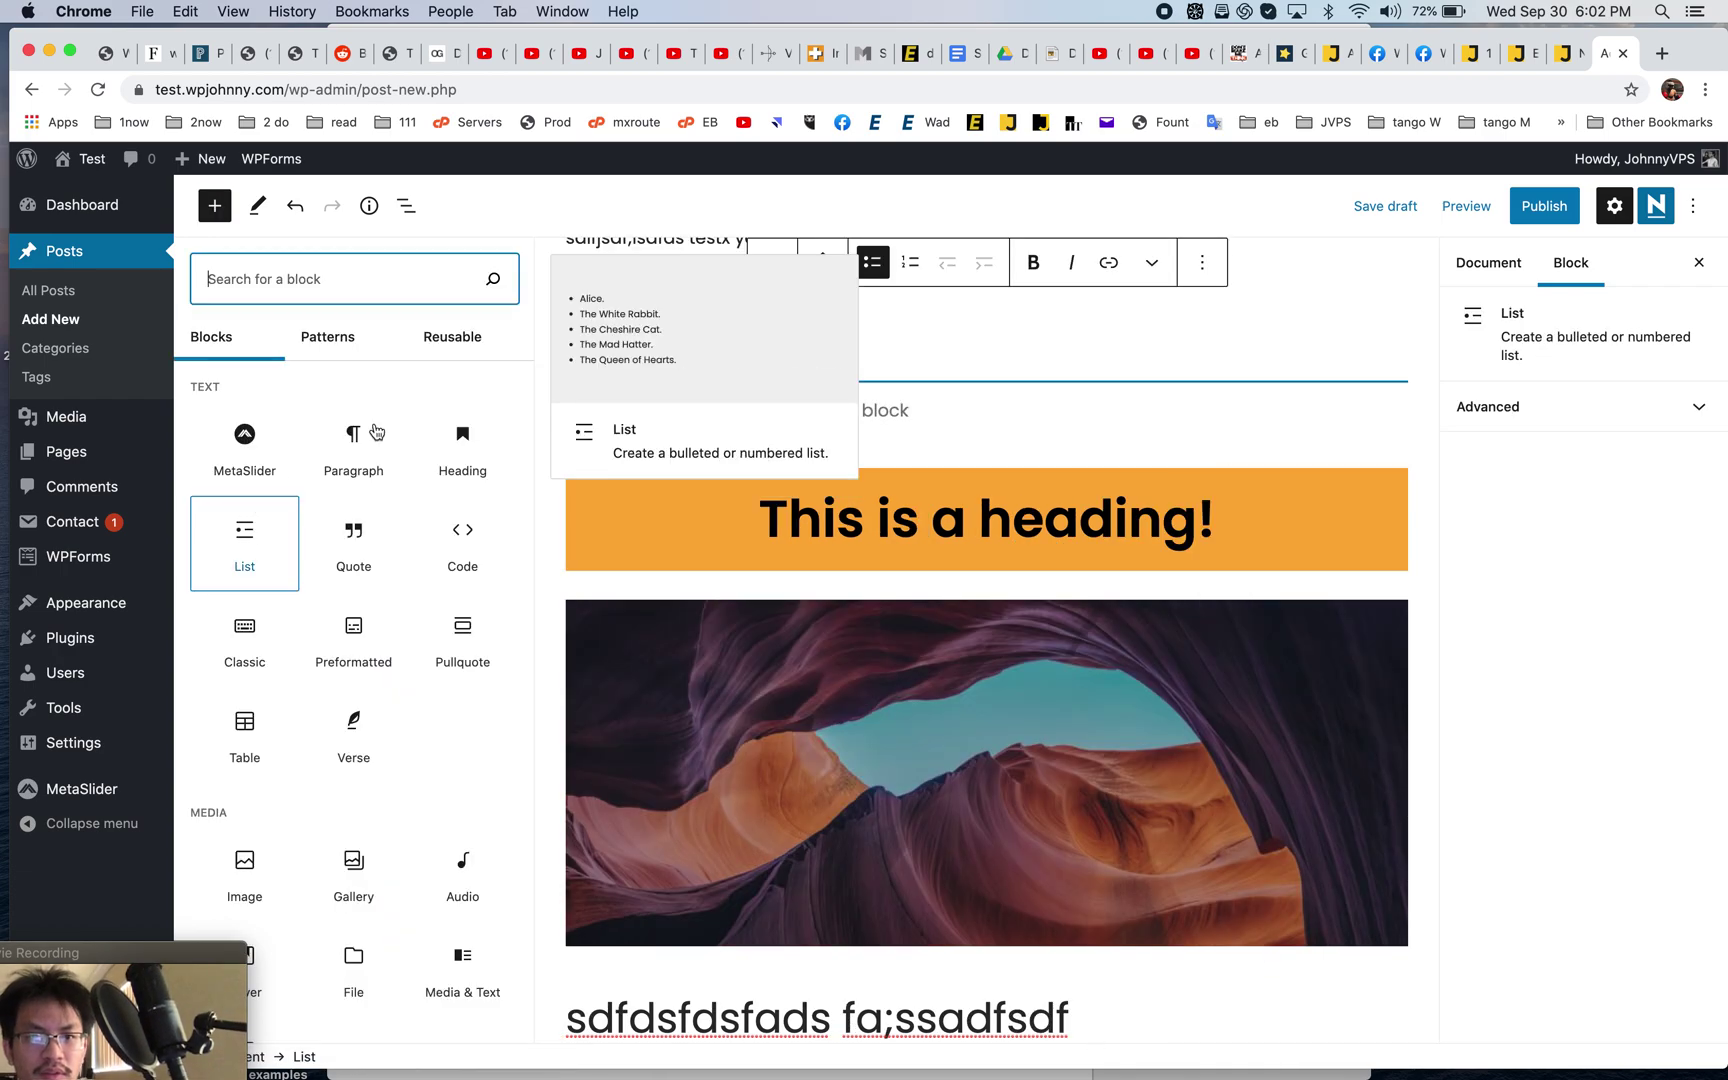
click(373, 563)
text(THis is a quote!)
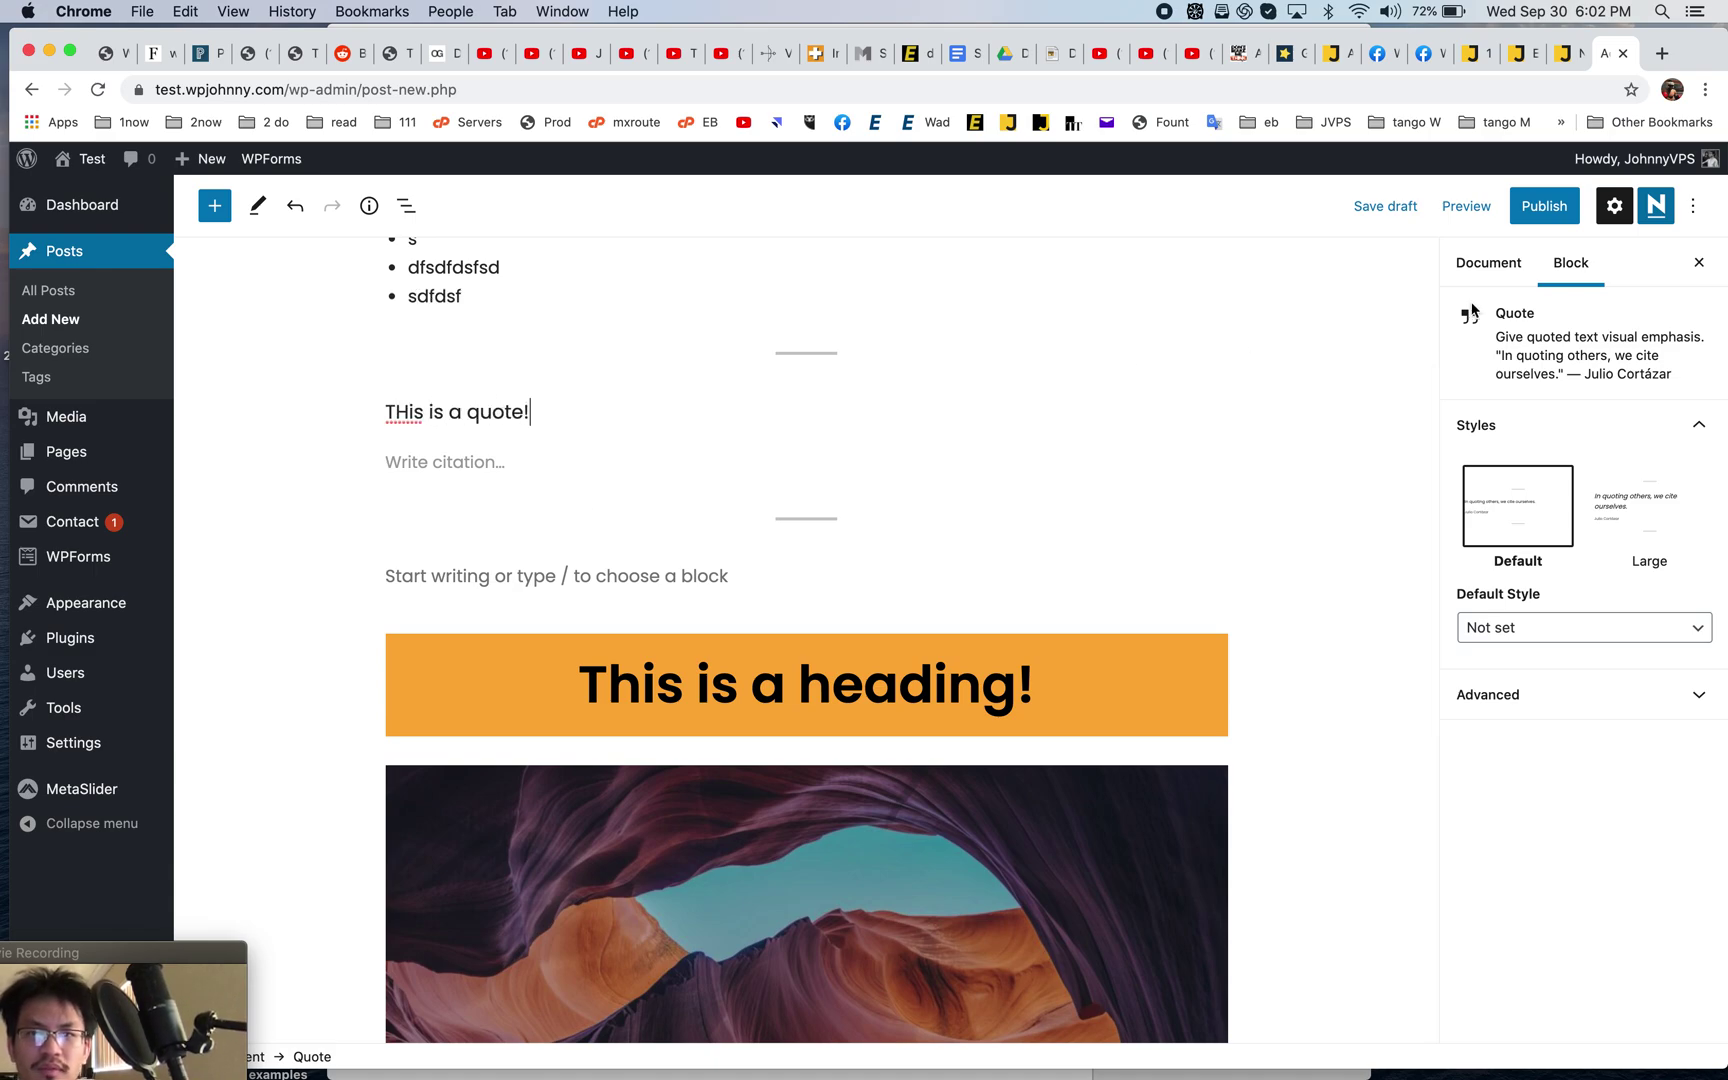
- Publish the post and look through its live page from top to bottom
click(1544, 206)
click(1522, 208)
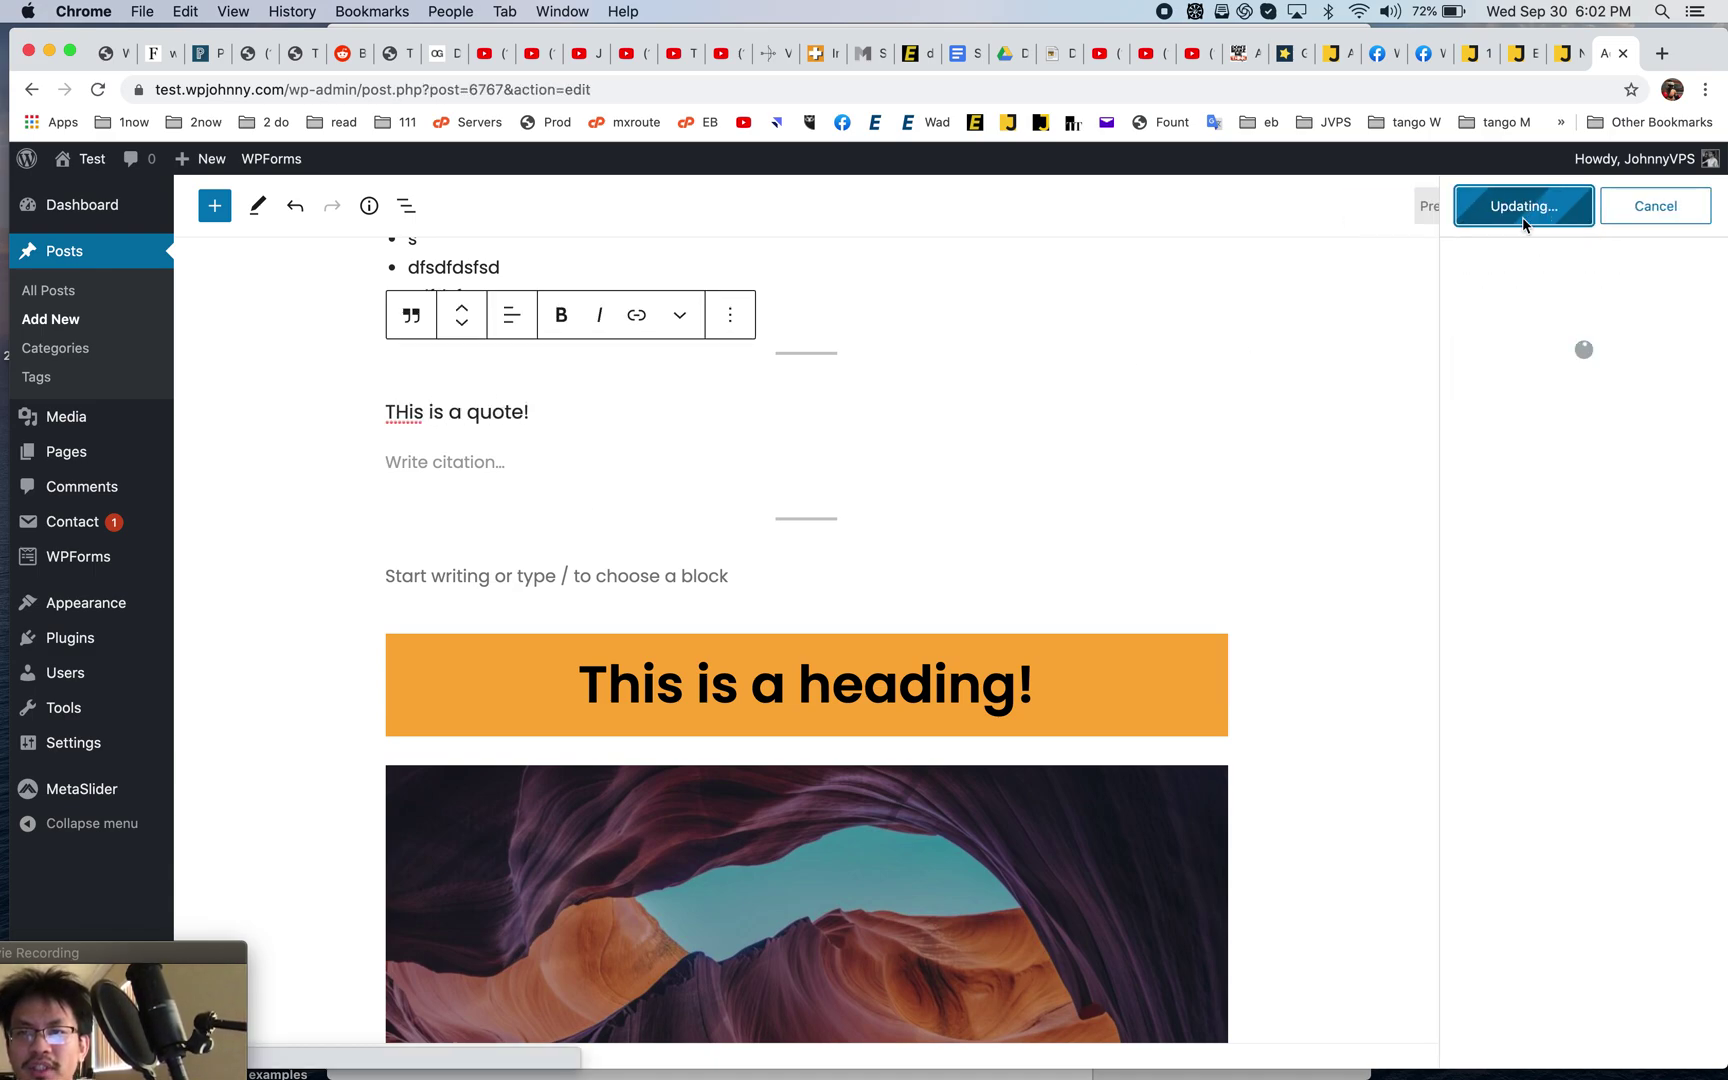
click(1525, 432)
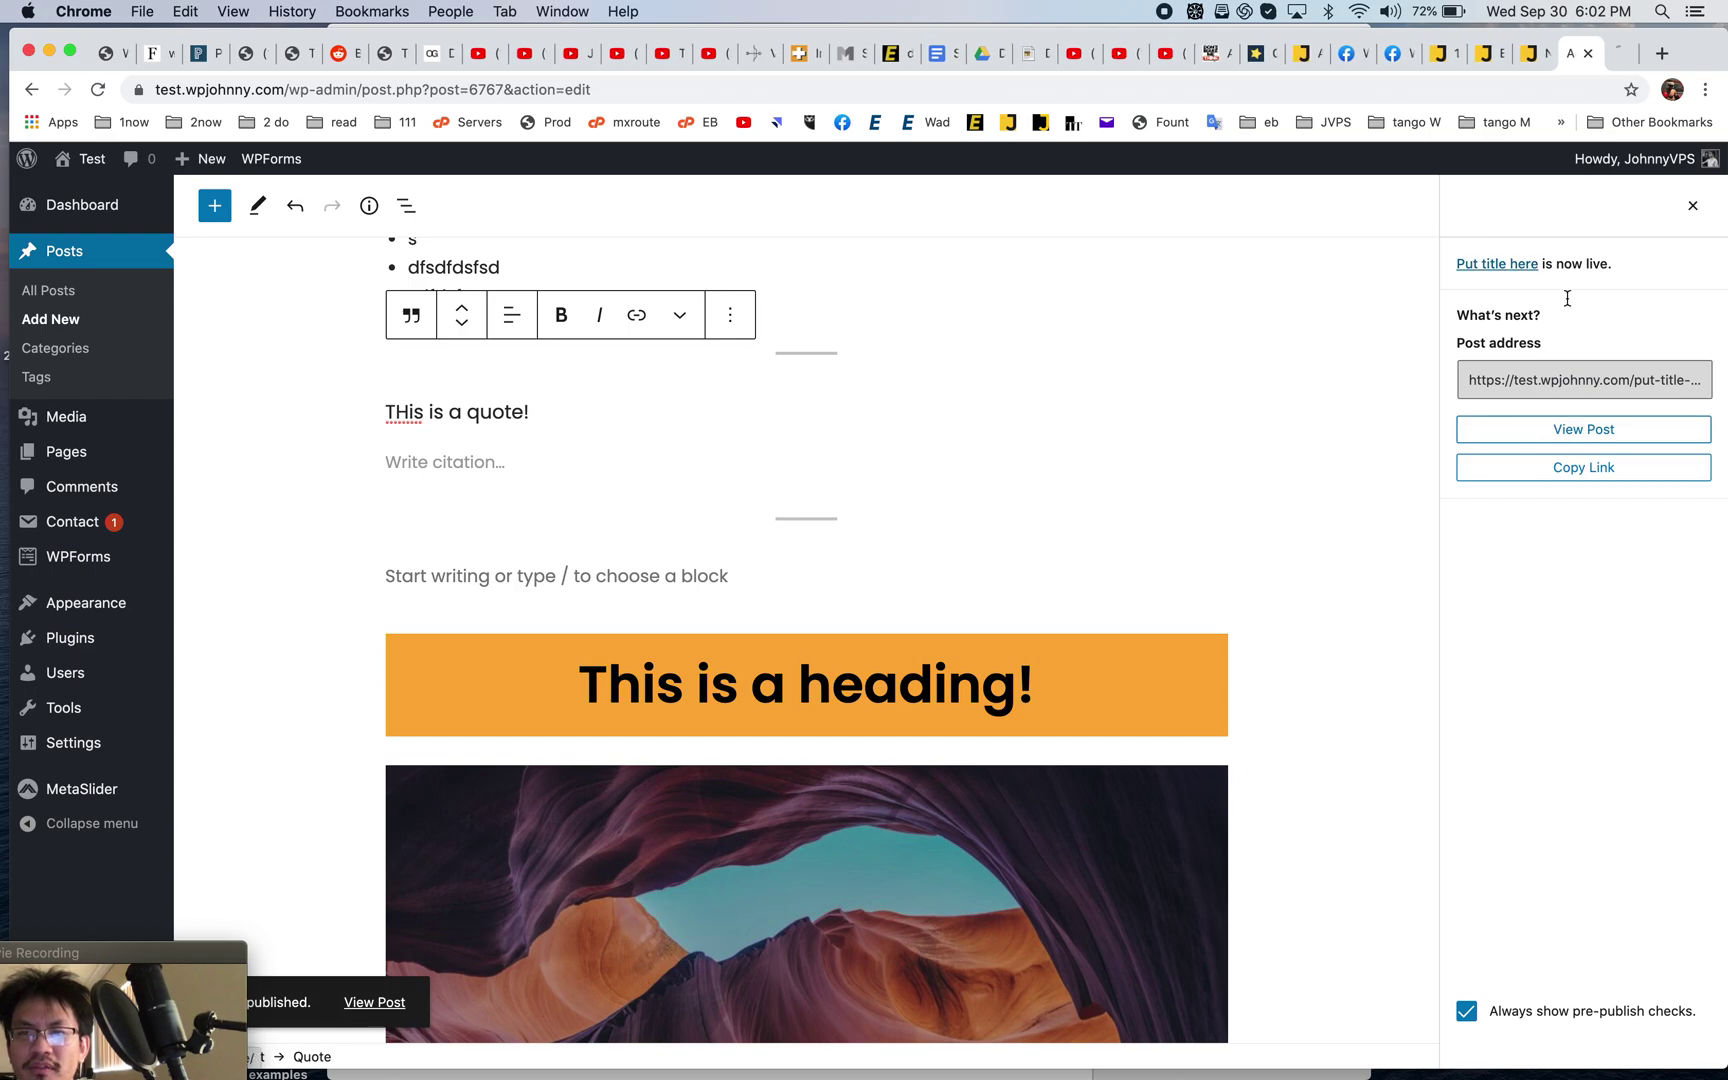
scroll(806, 535, down, 2)
scroll(806, 535, up, 2)
scroll(437, 594, down, 10)
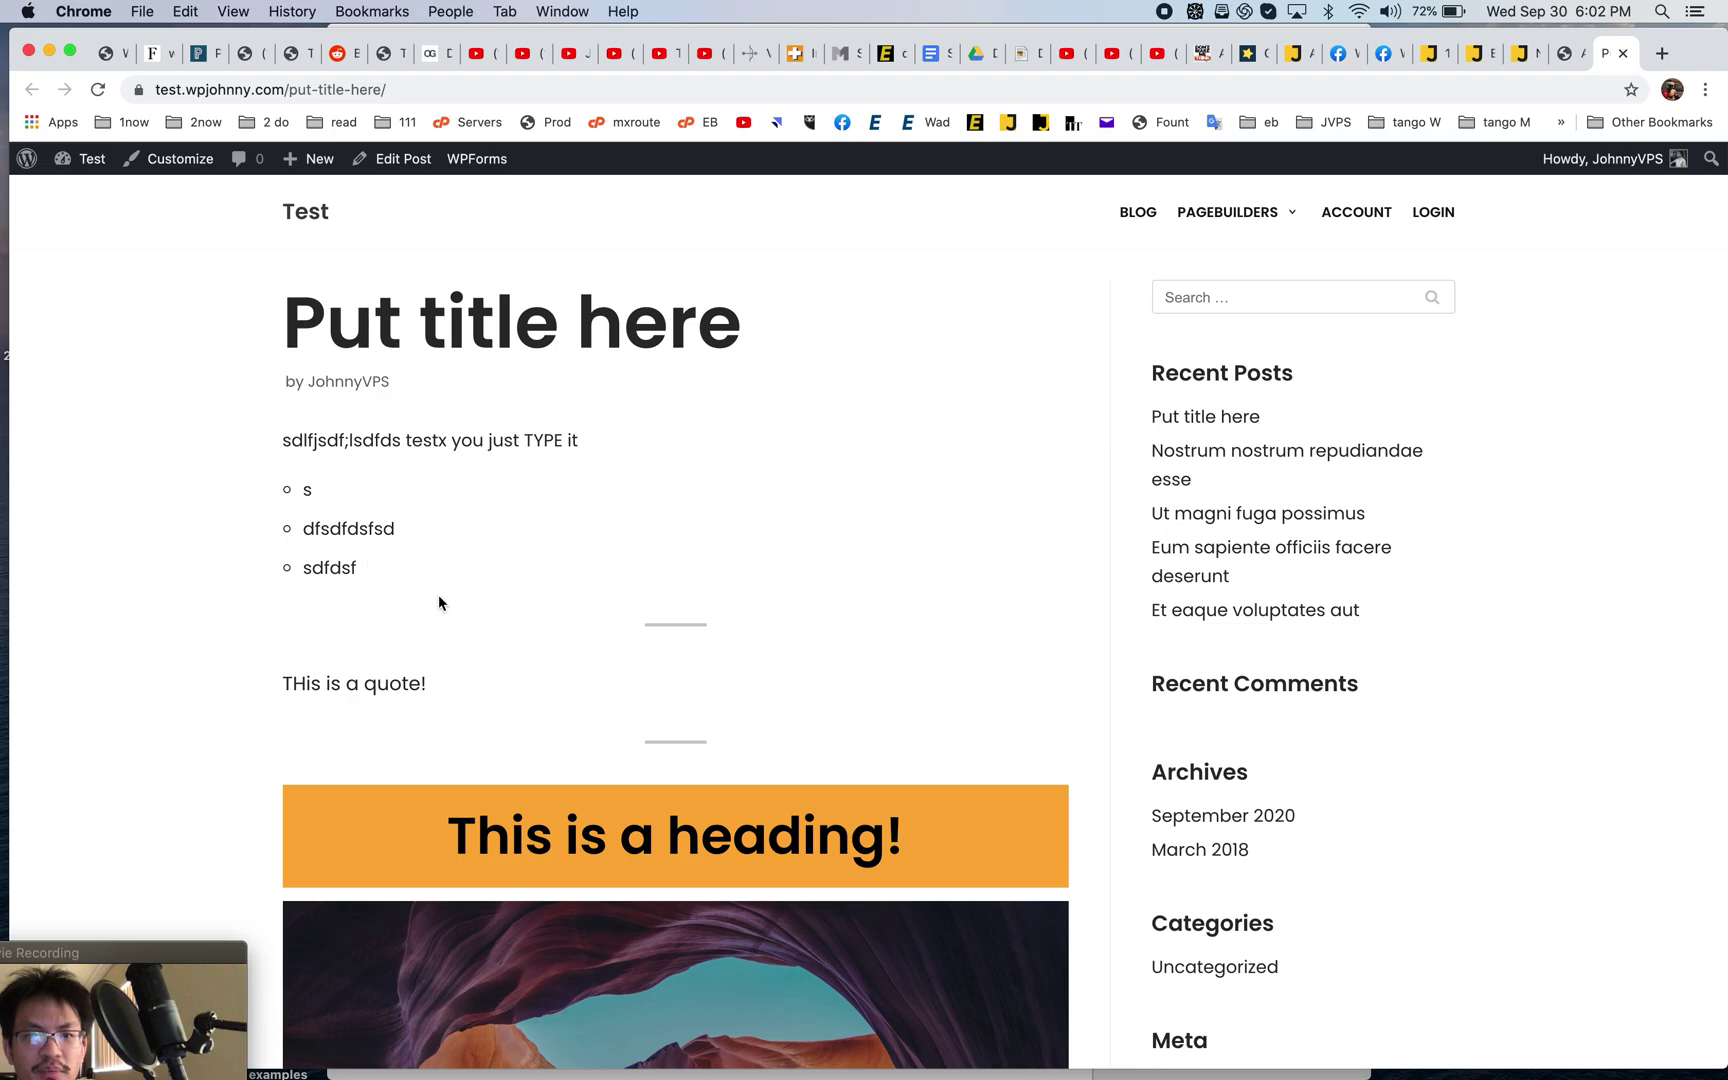
scroll(437, 594, up, 10)
scroll(437, 594, down, 8)
scroll(440, 604, up, 10)
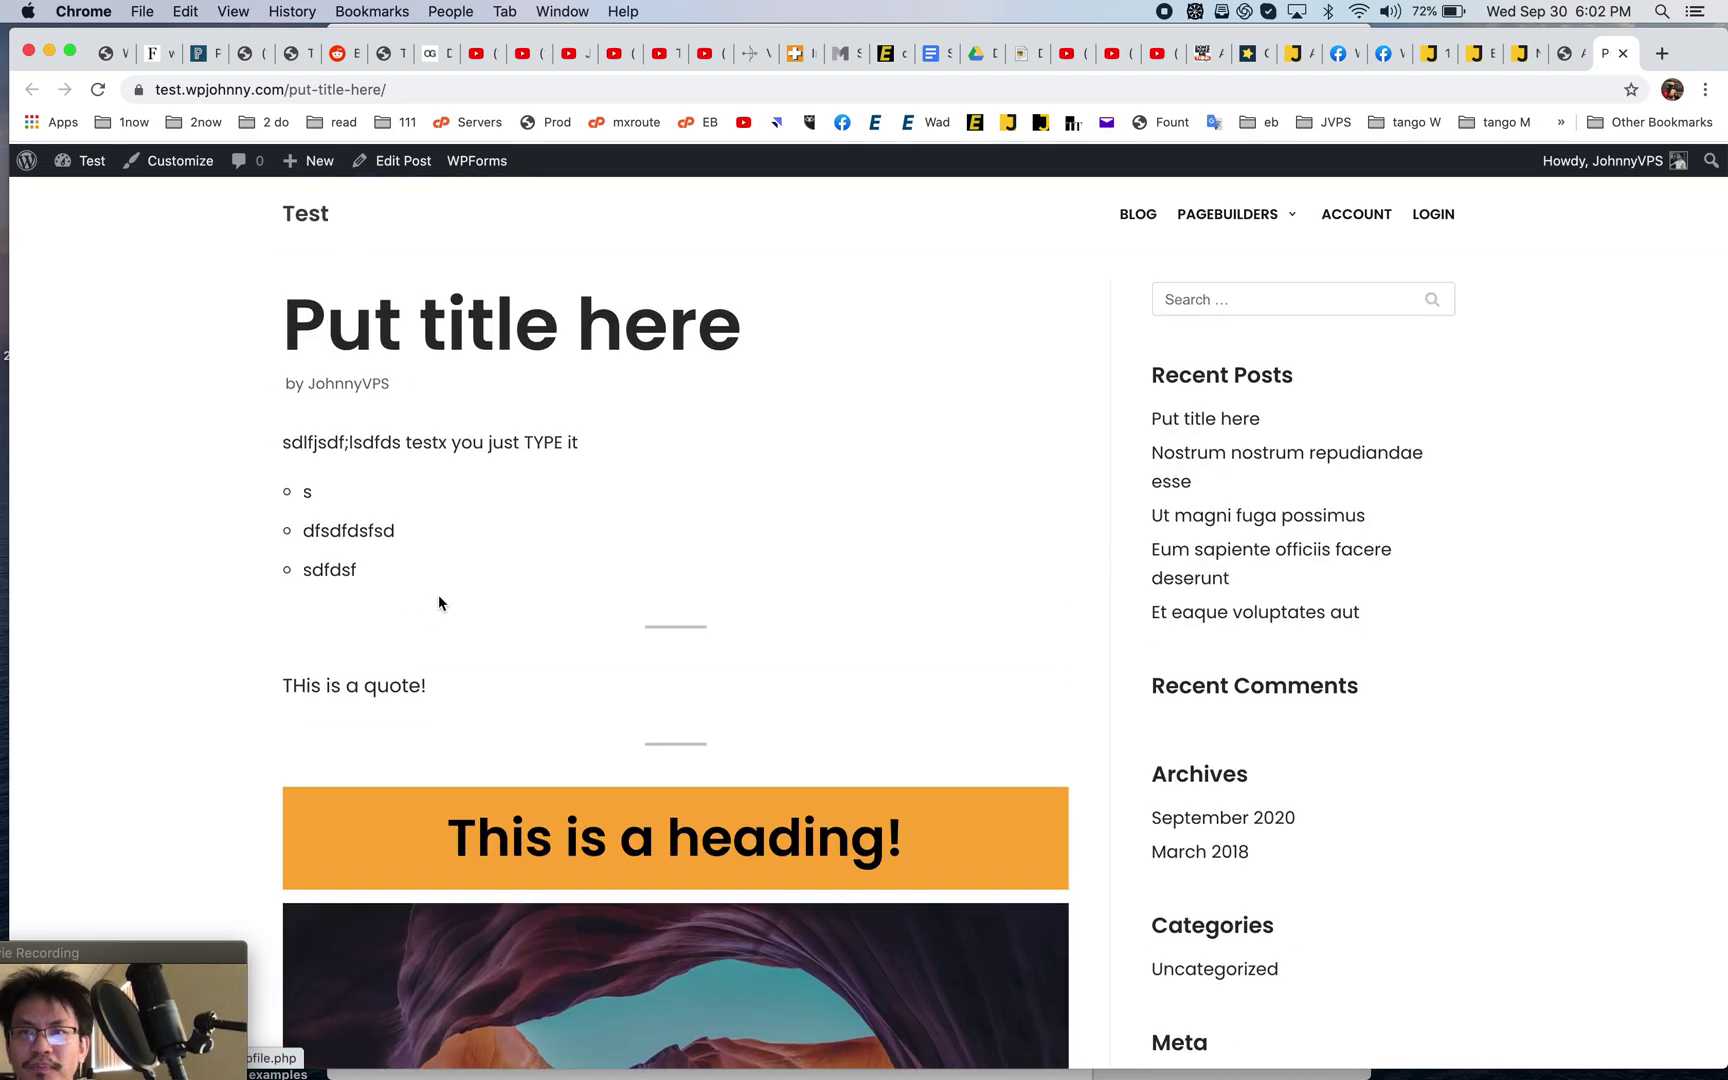
key(super+bracketleft)
- Consult the guide's block list, and add a Classic block between quote and heading with the paragraphs "sdfsdfsdfdsfdsfdsf" and "sdfdsfdsff"
click(1558, 62)
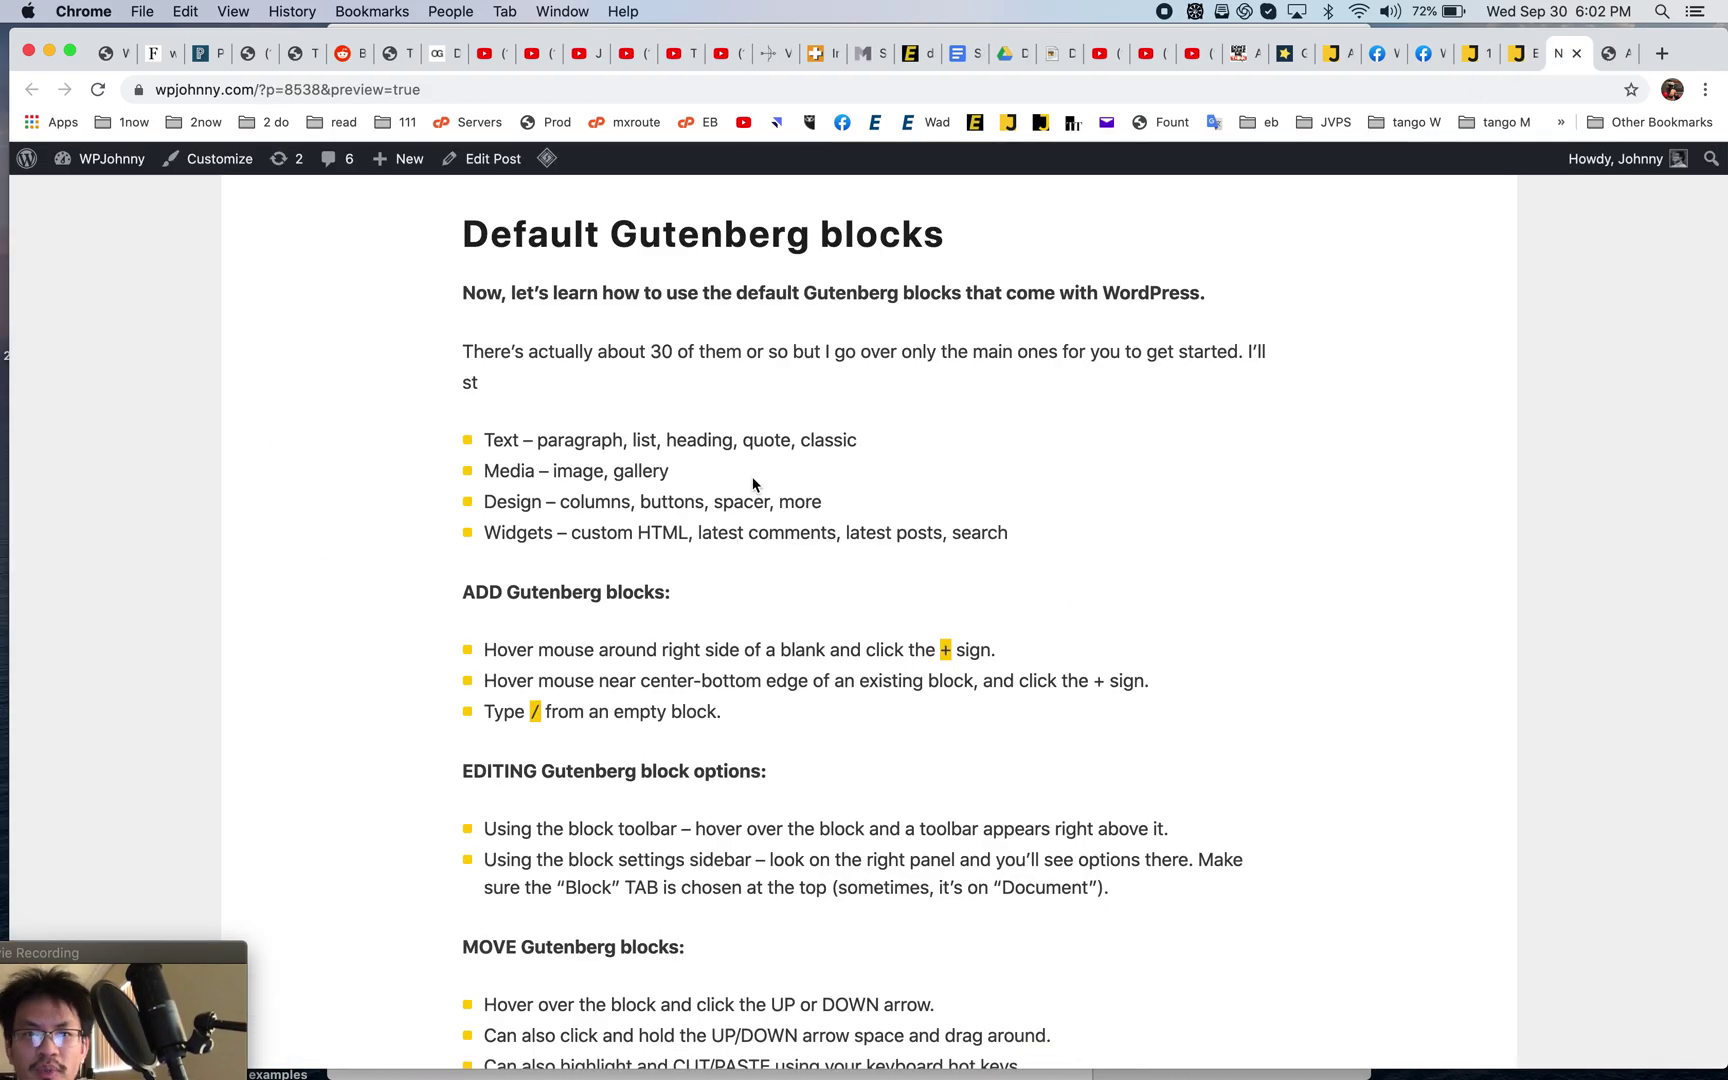
scroll(1088, 409, up, 2)
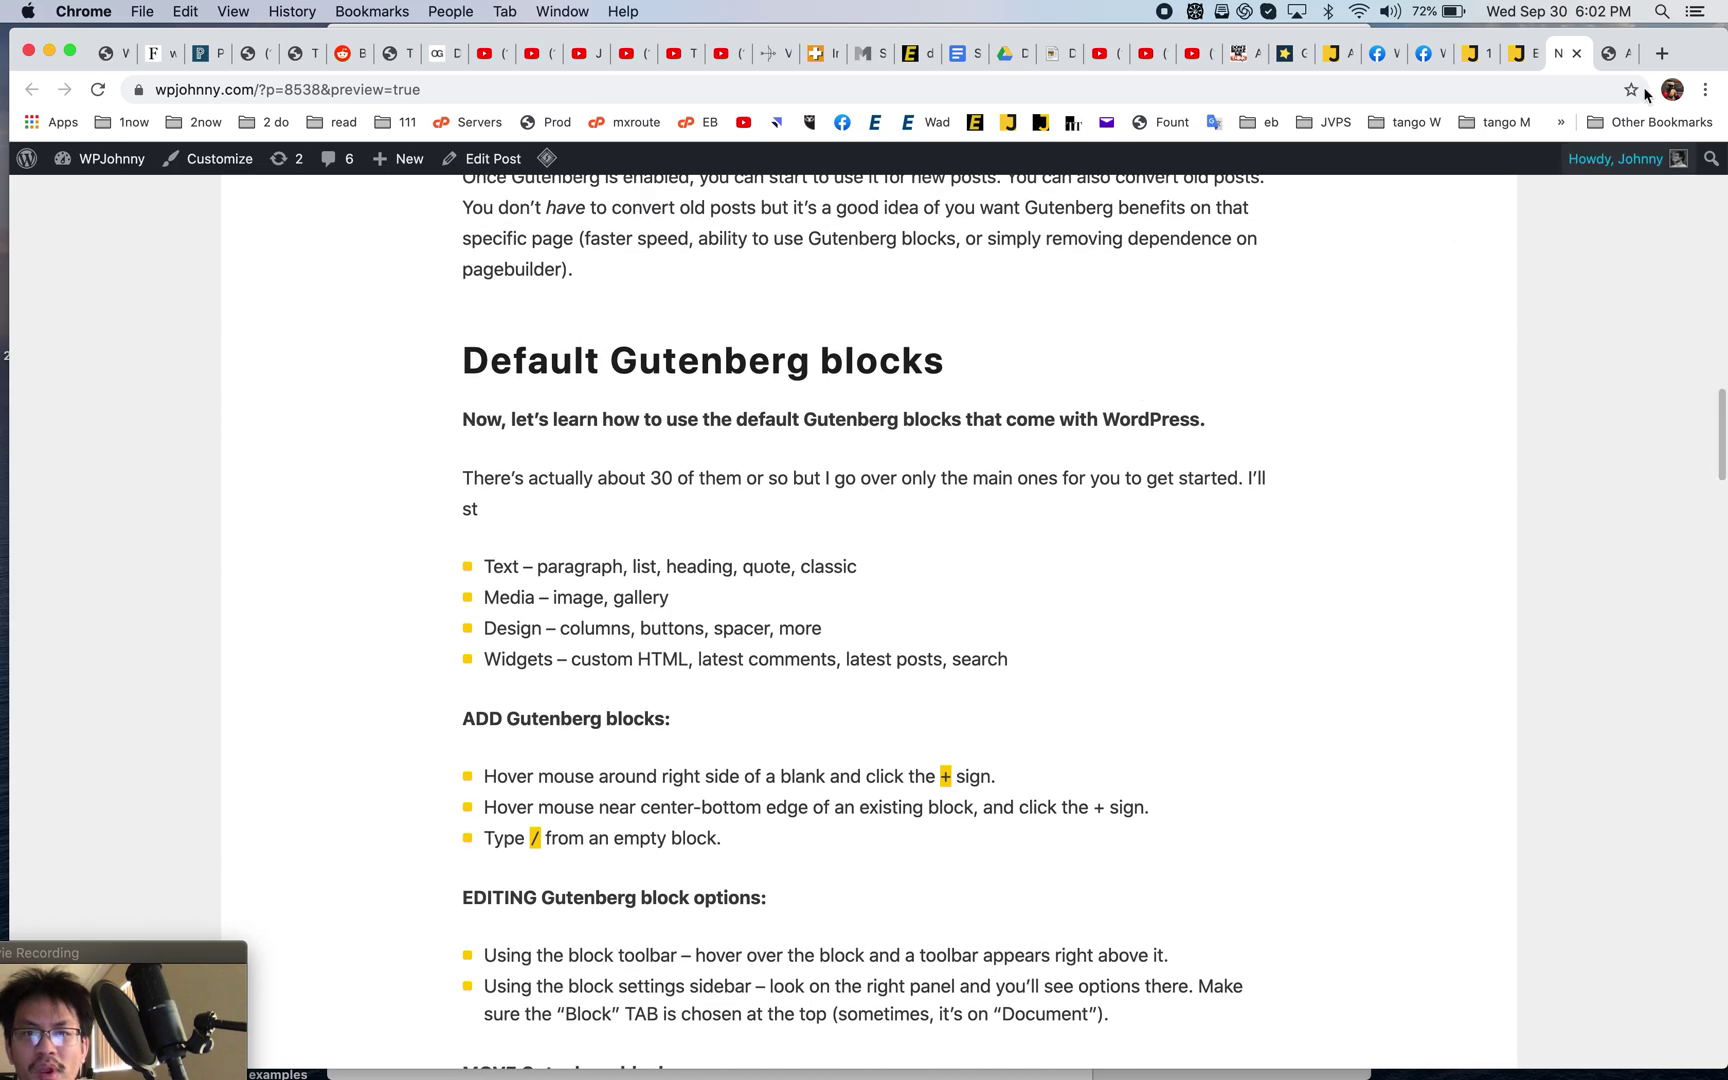
click(1608, 62)
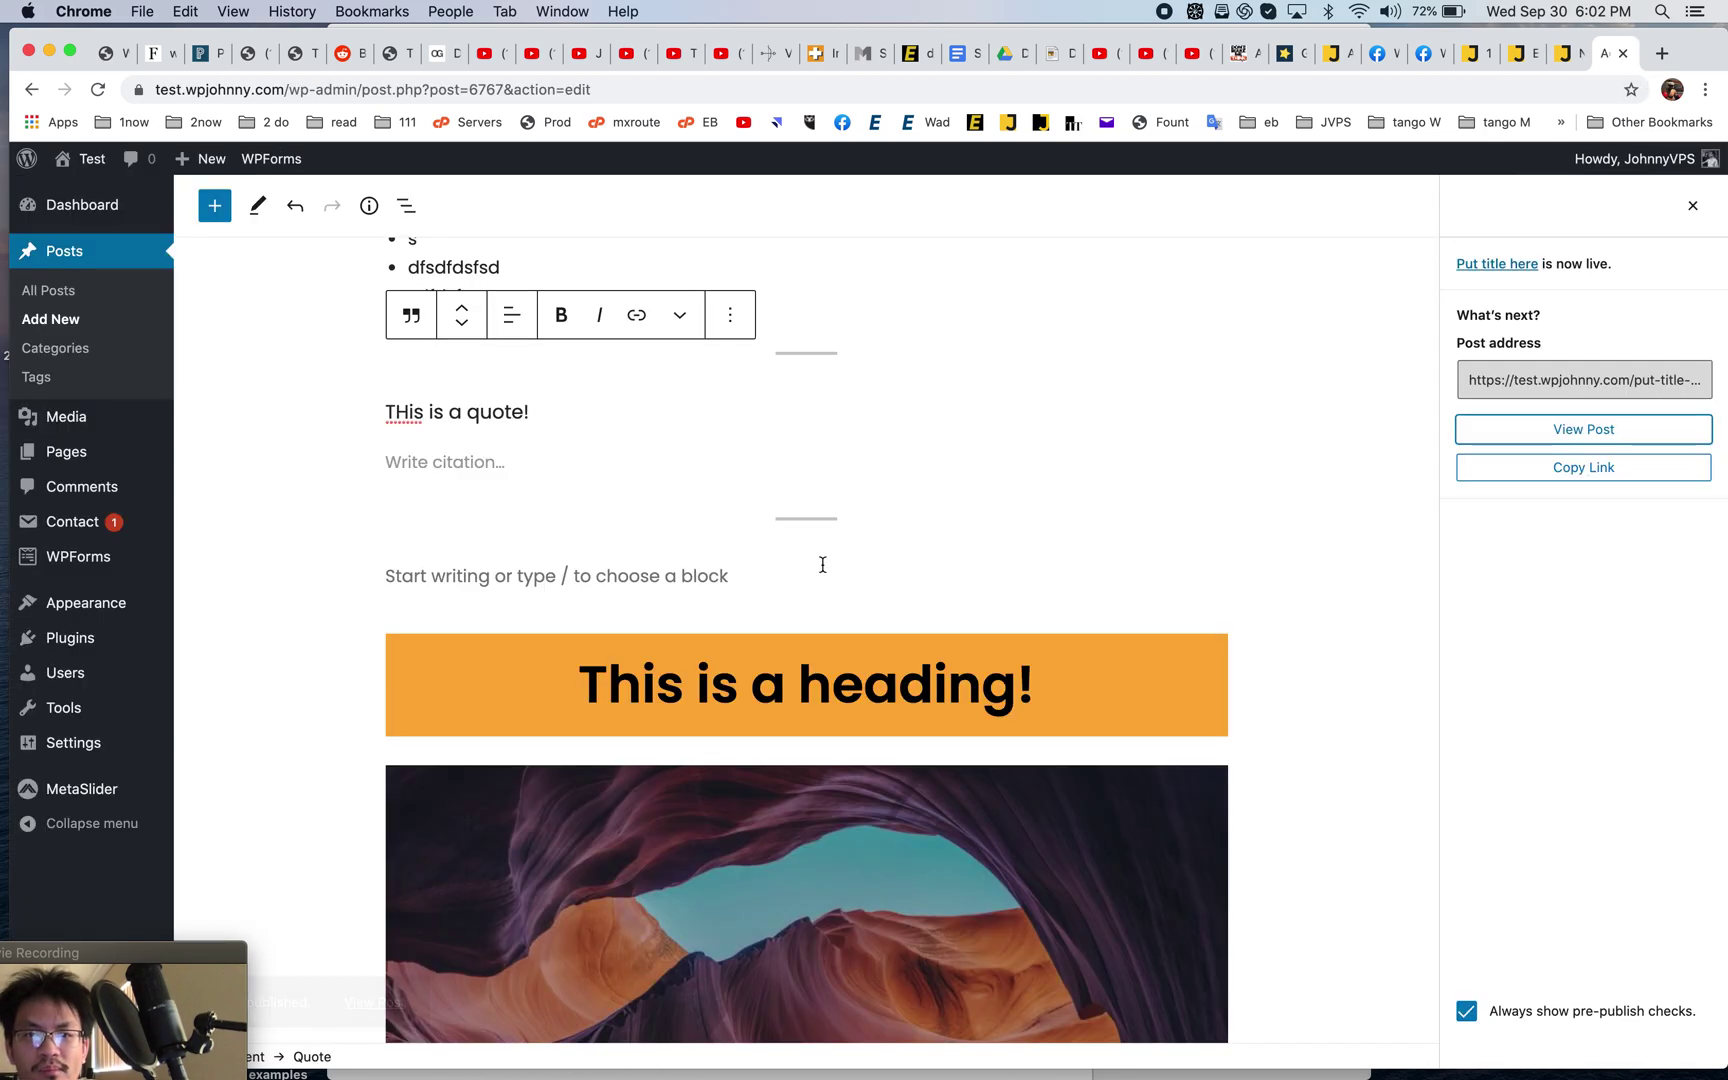
scroll(818, 563, down, 2)
click(698, 477)
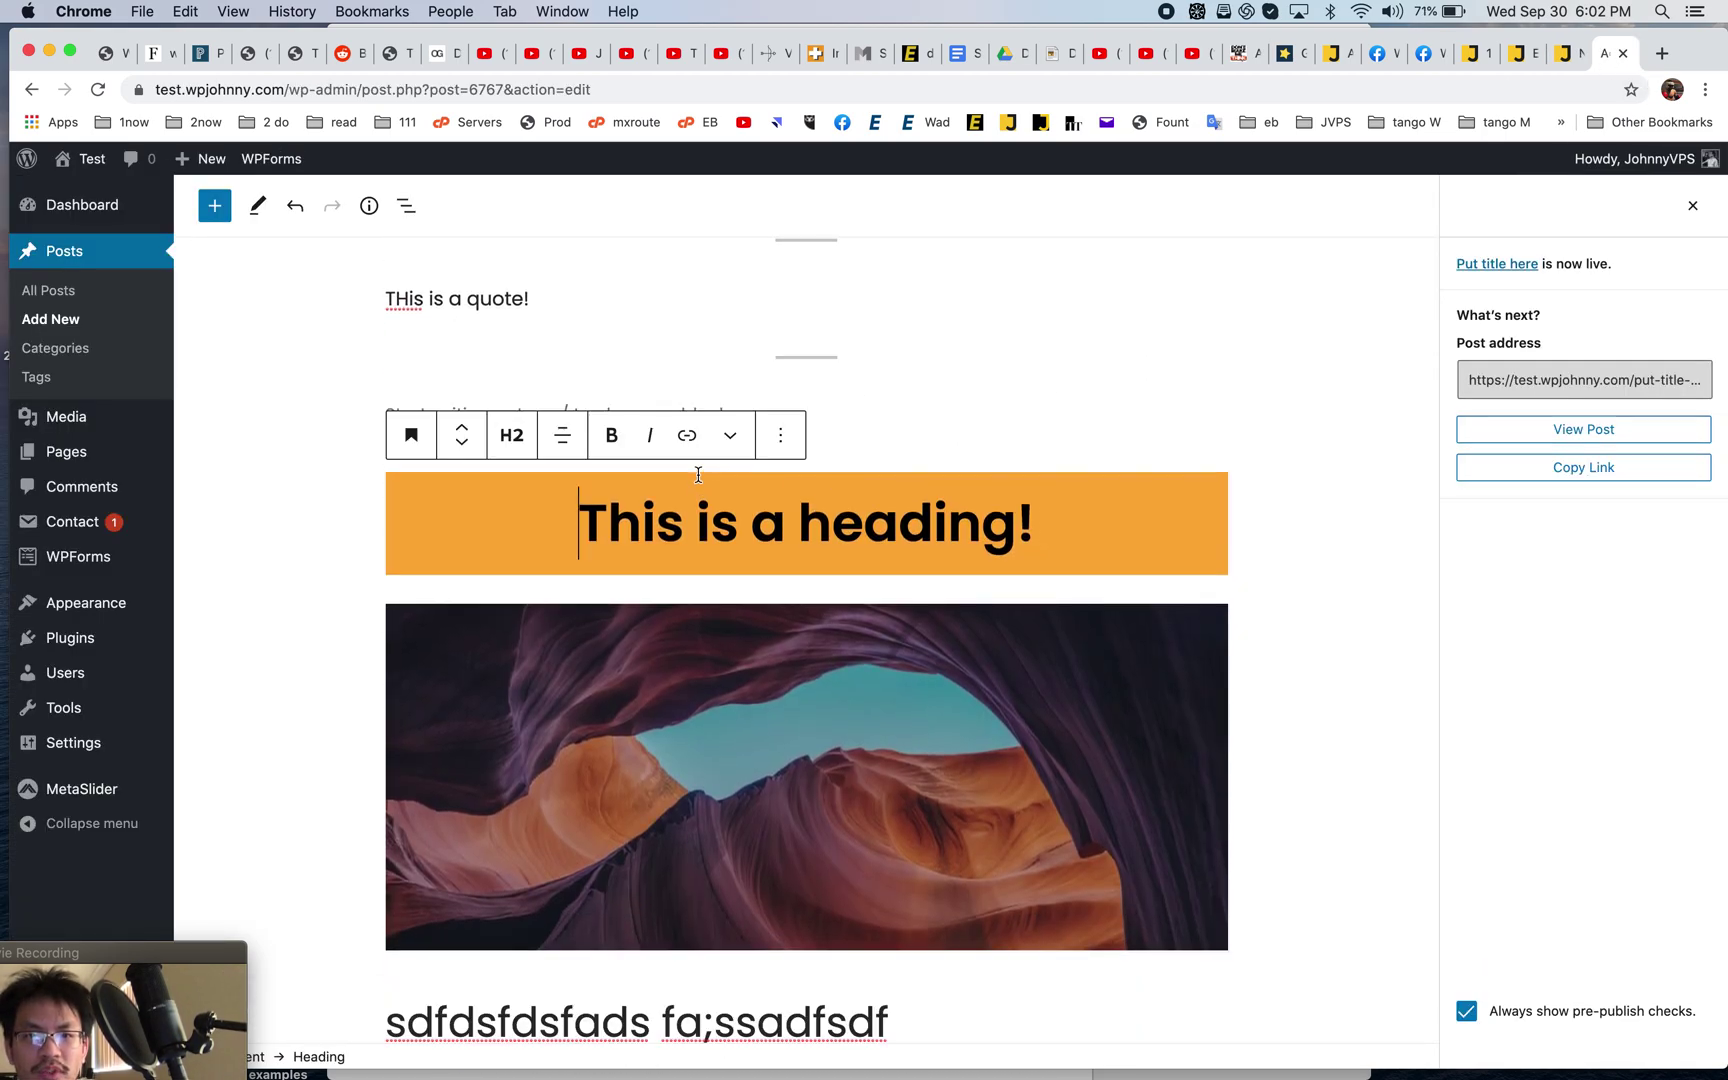
click(637, 408)
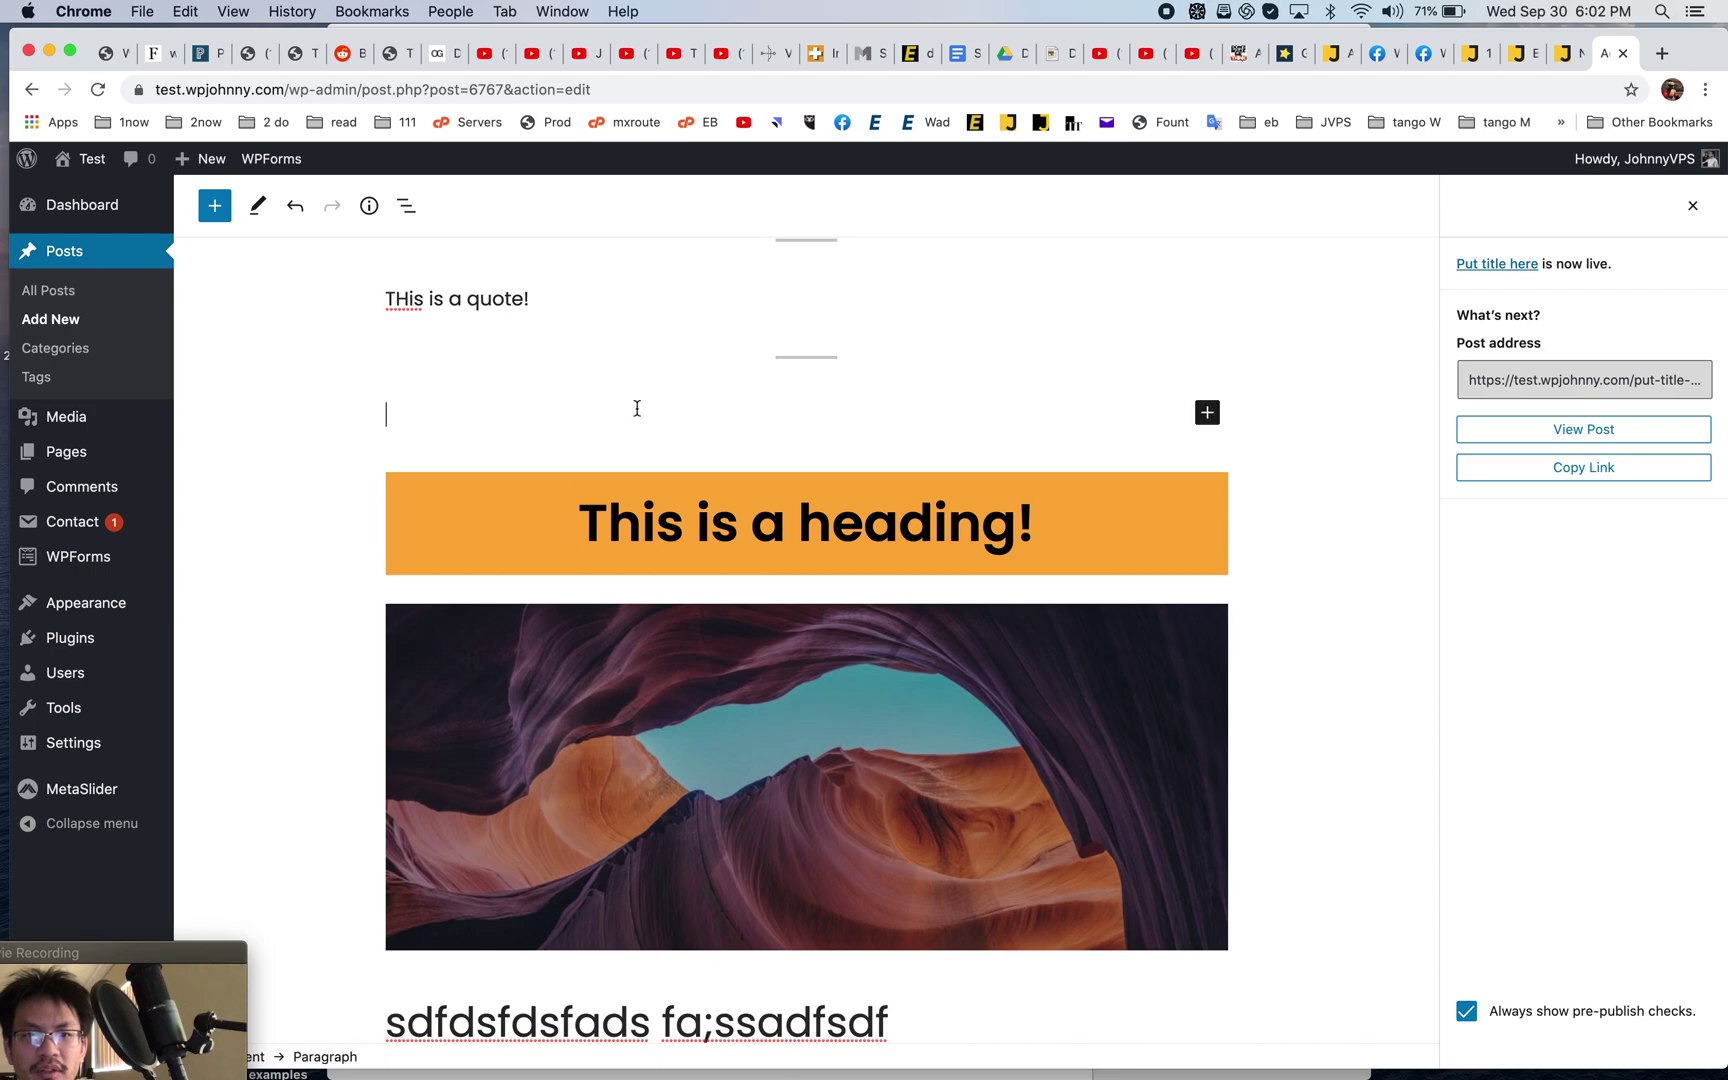
click(1208, 412)
text(cl)
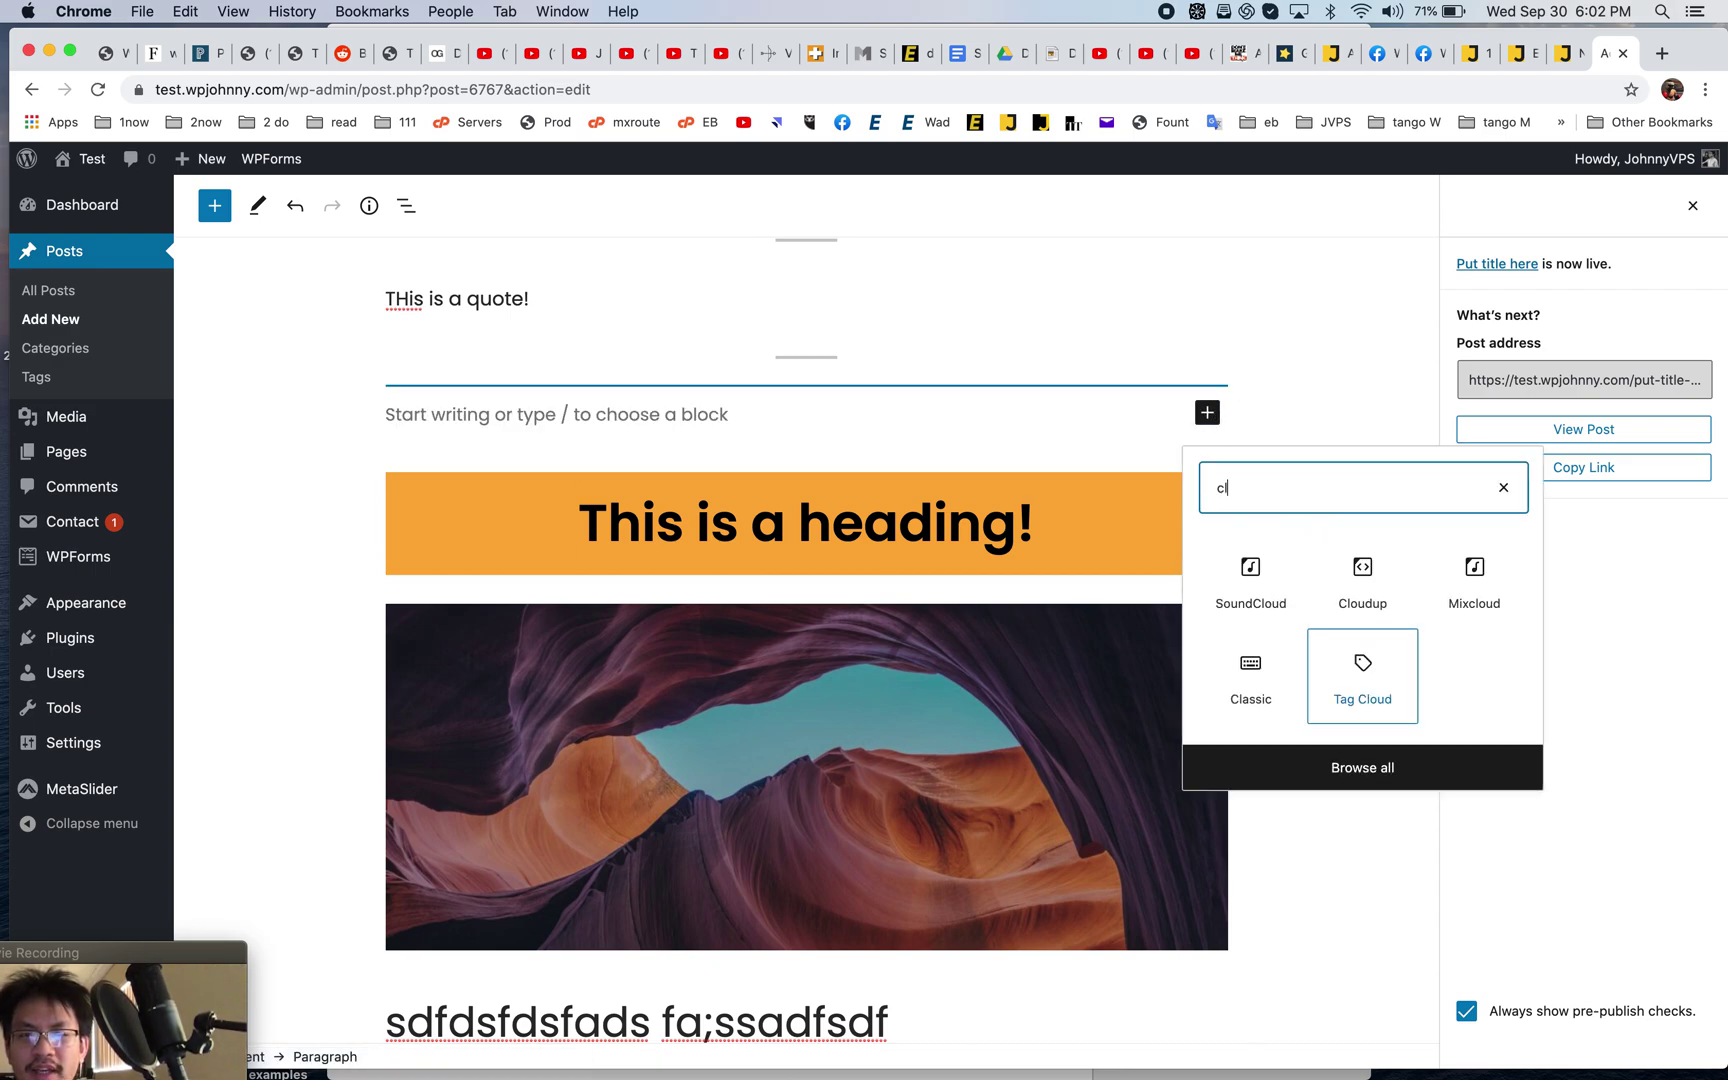
text(ass)
click(1266, 582)
text(sdfsdfsdfdsfdsfdsf)
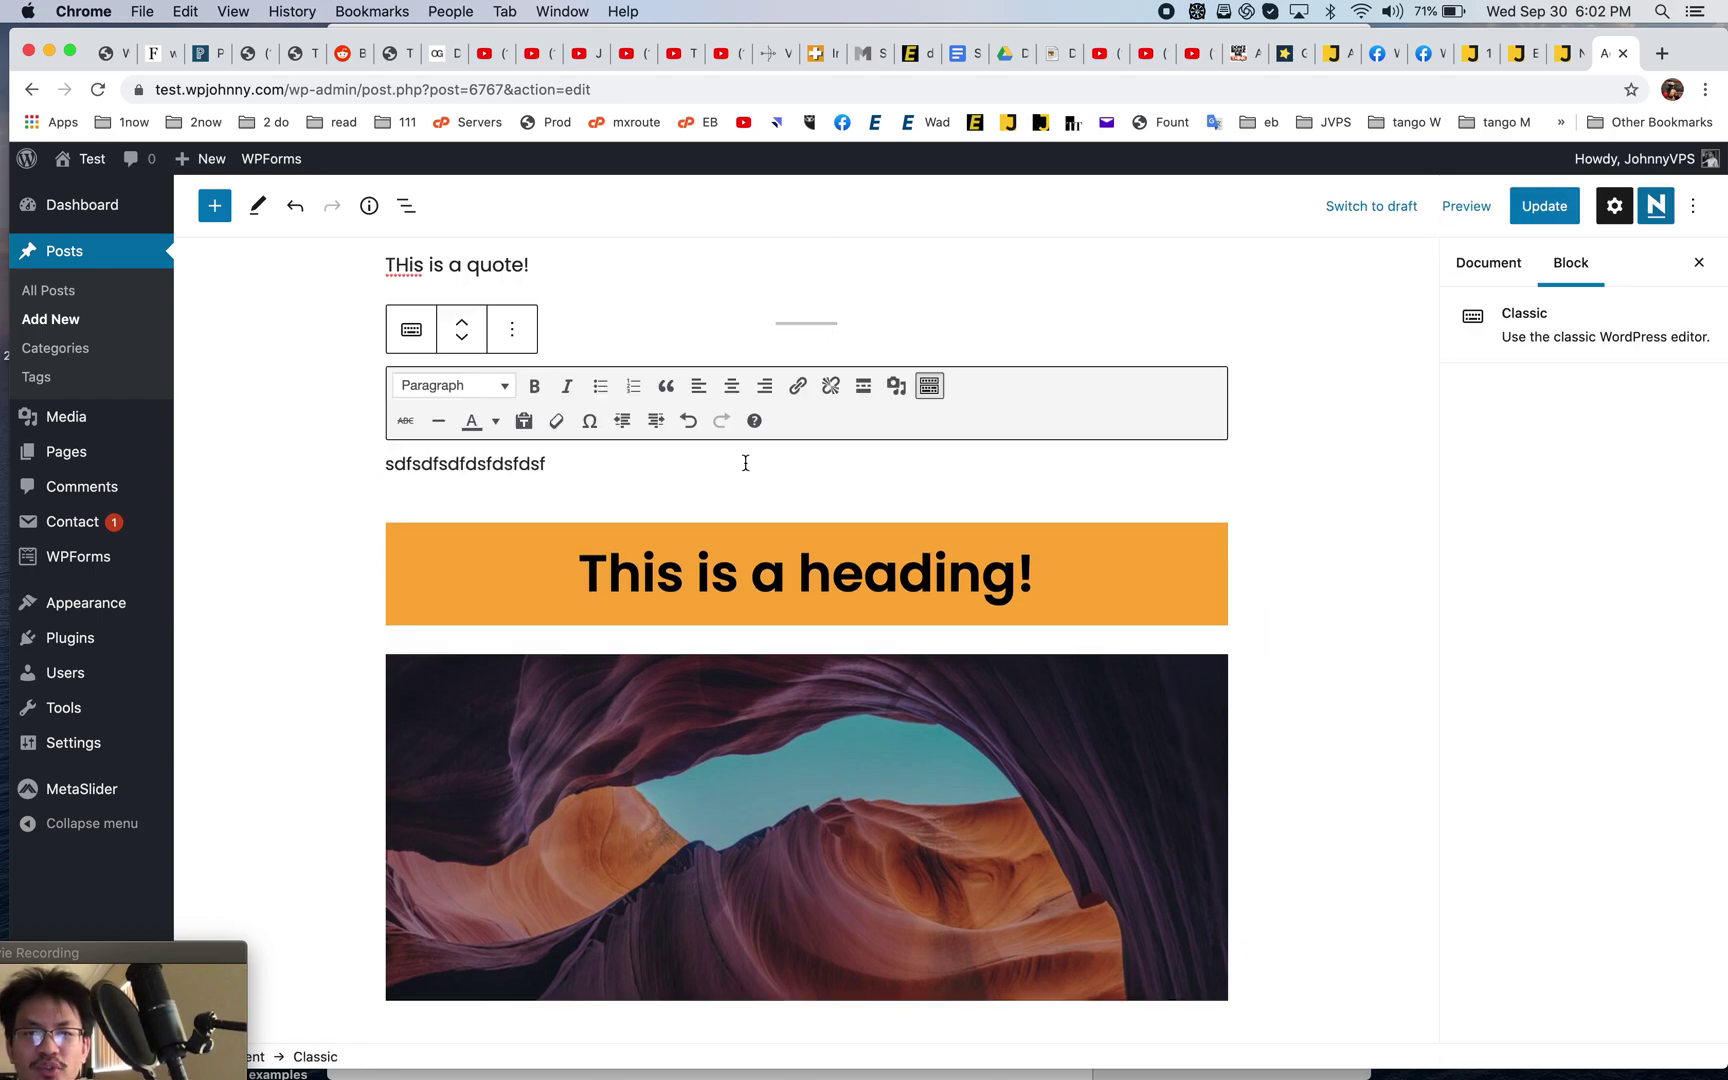
key(Return)
text(sdfdsfdsff)
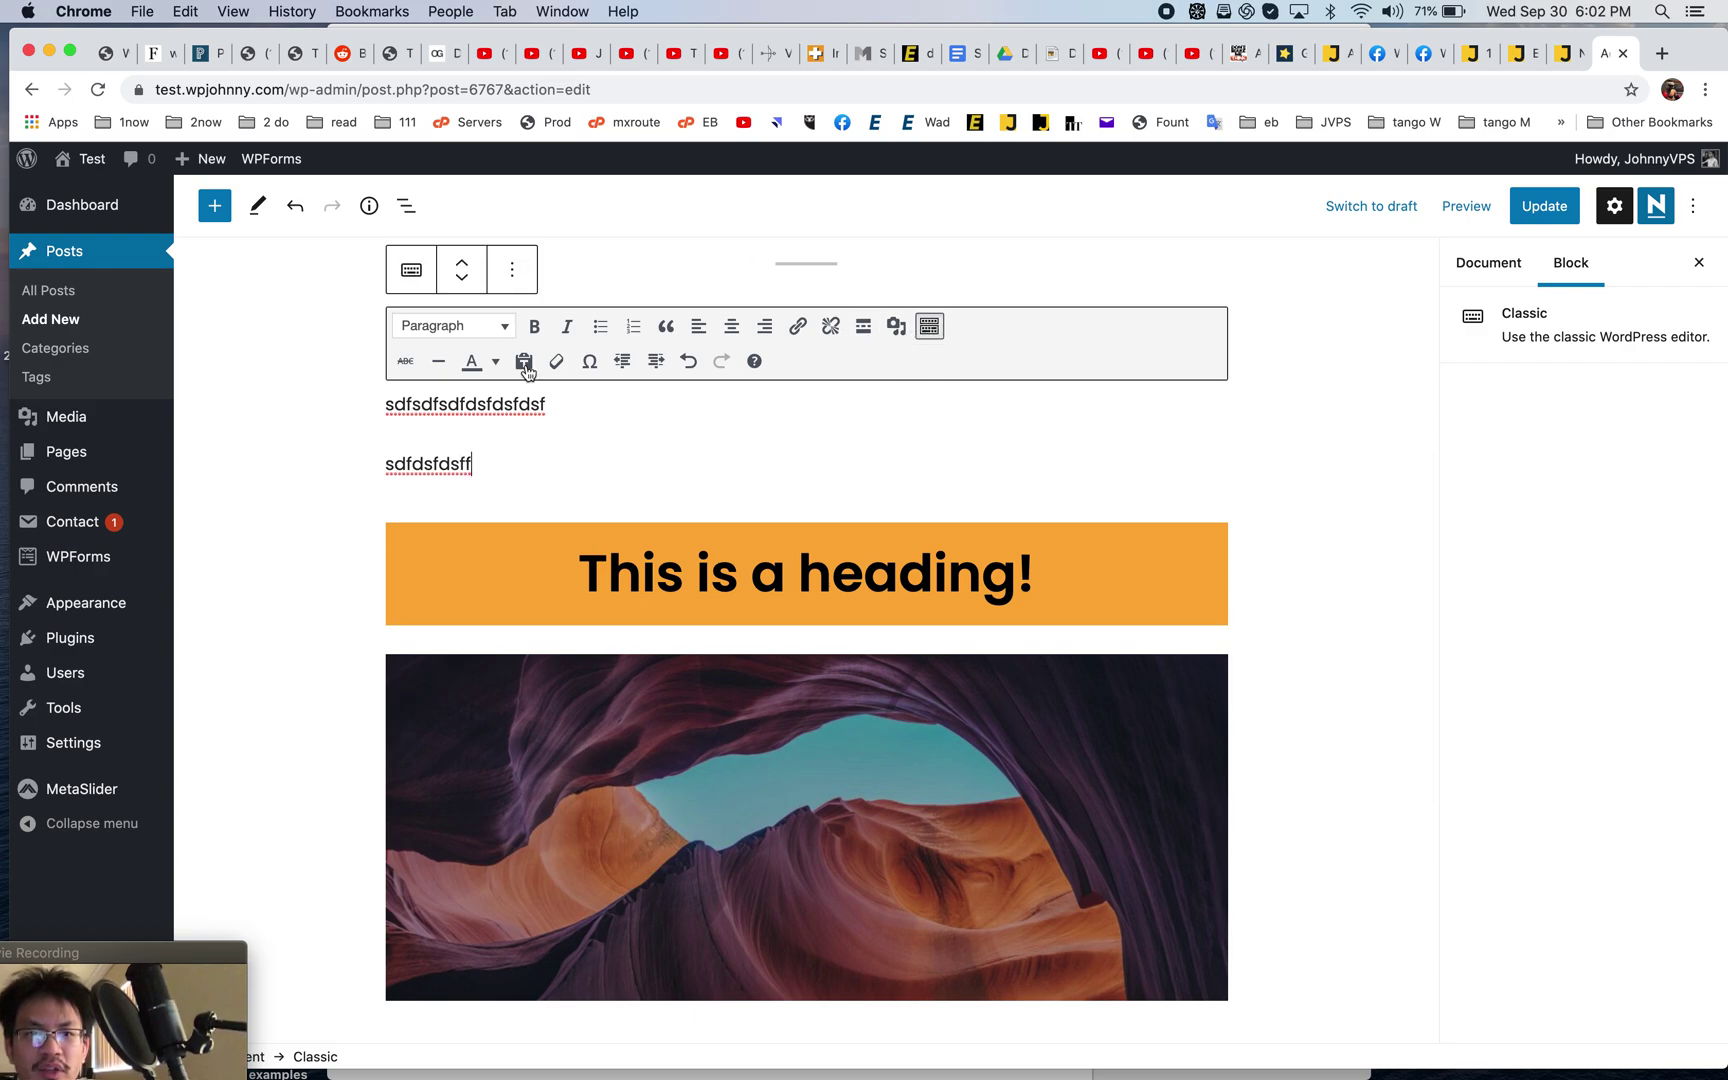
- Switch the Classic block to HTML editing and back to visual editing
click(514, 273)
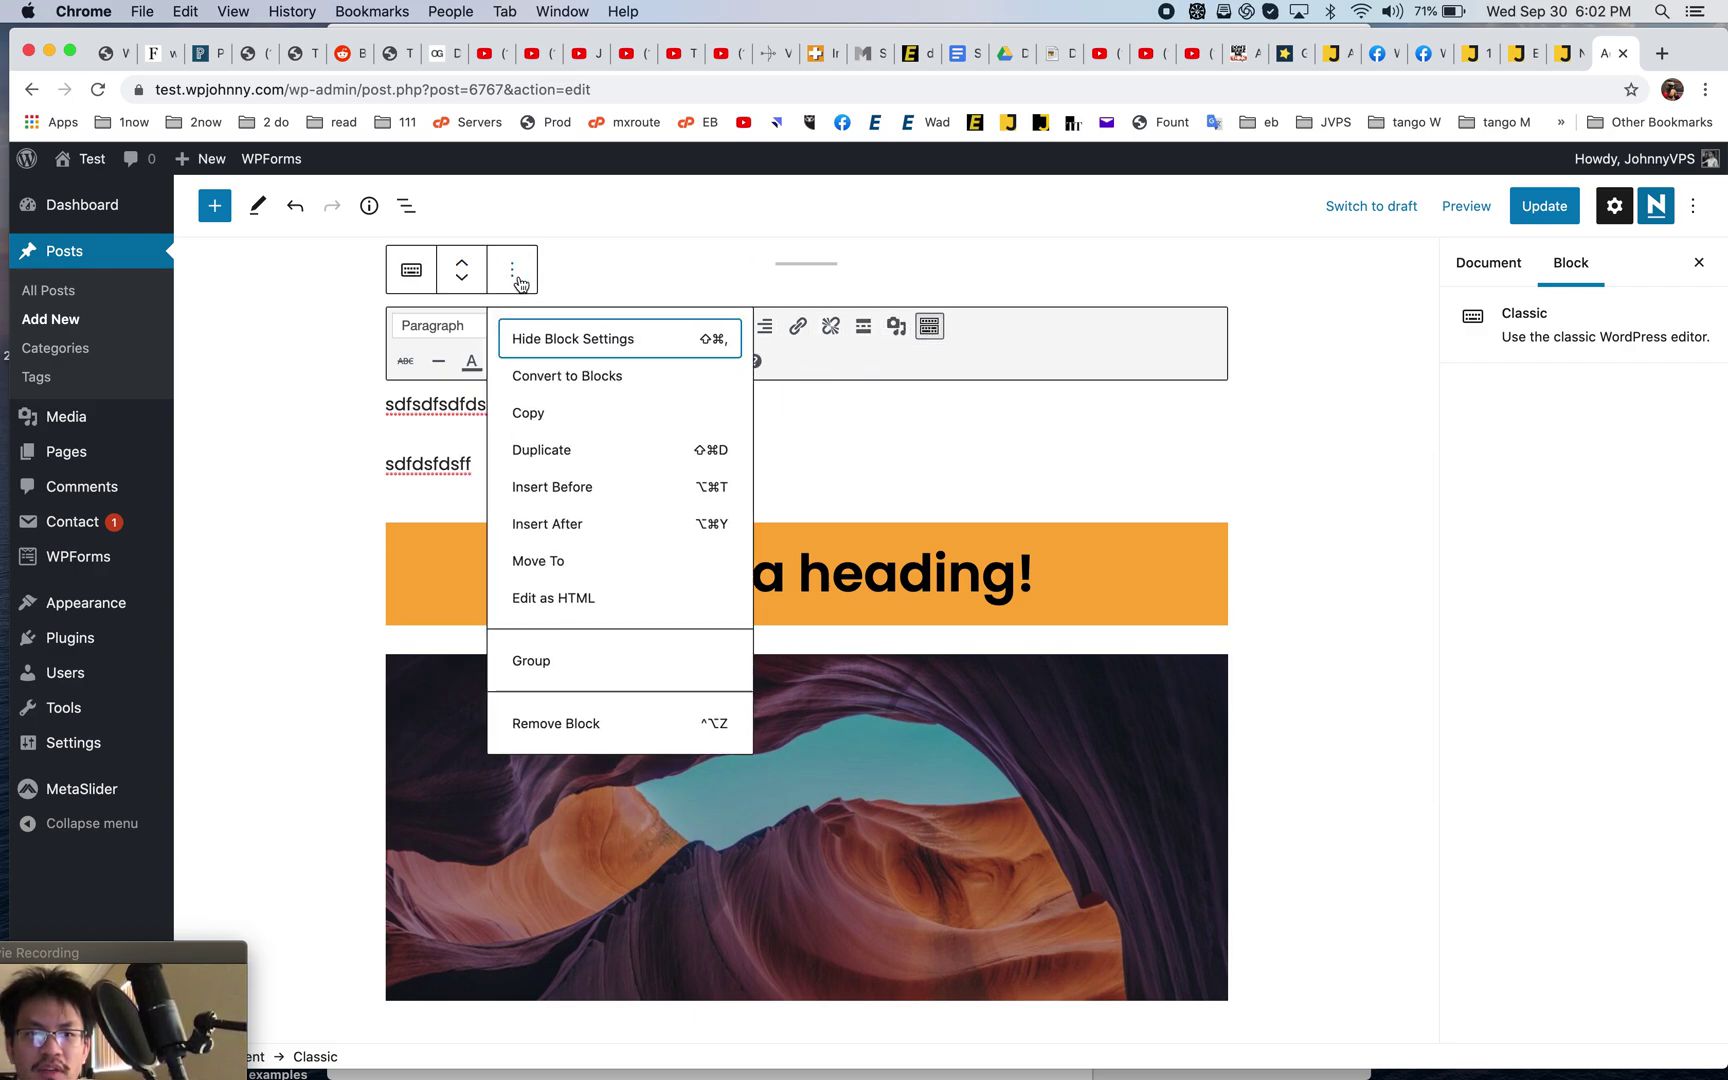
click(582, 599)
scroll(594, 374, up, 4)
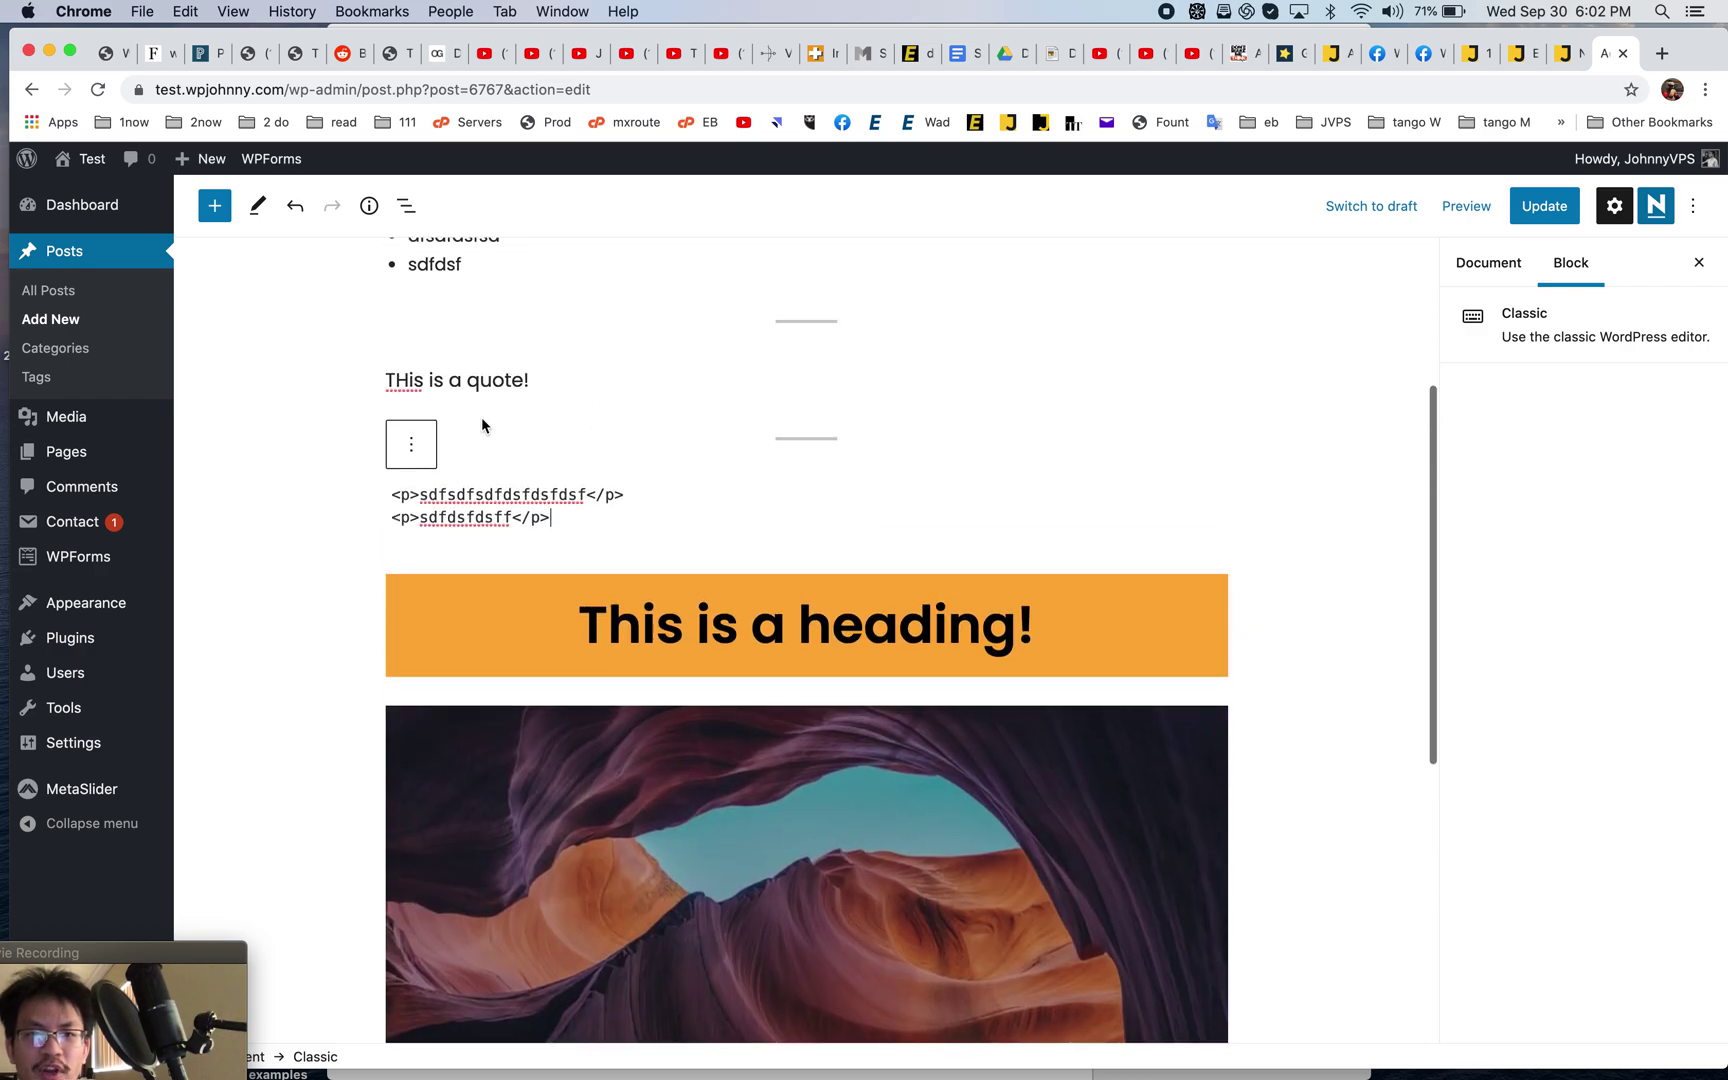
click(411, 443)
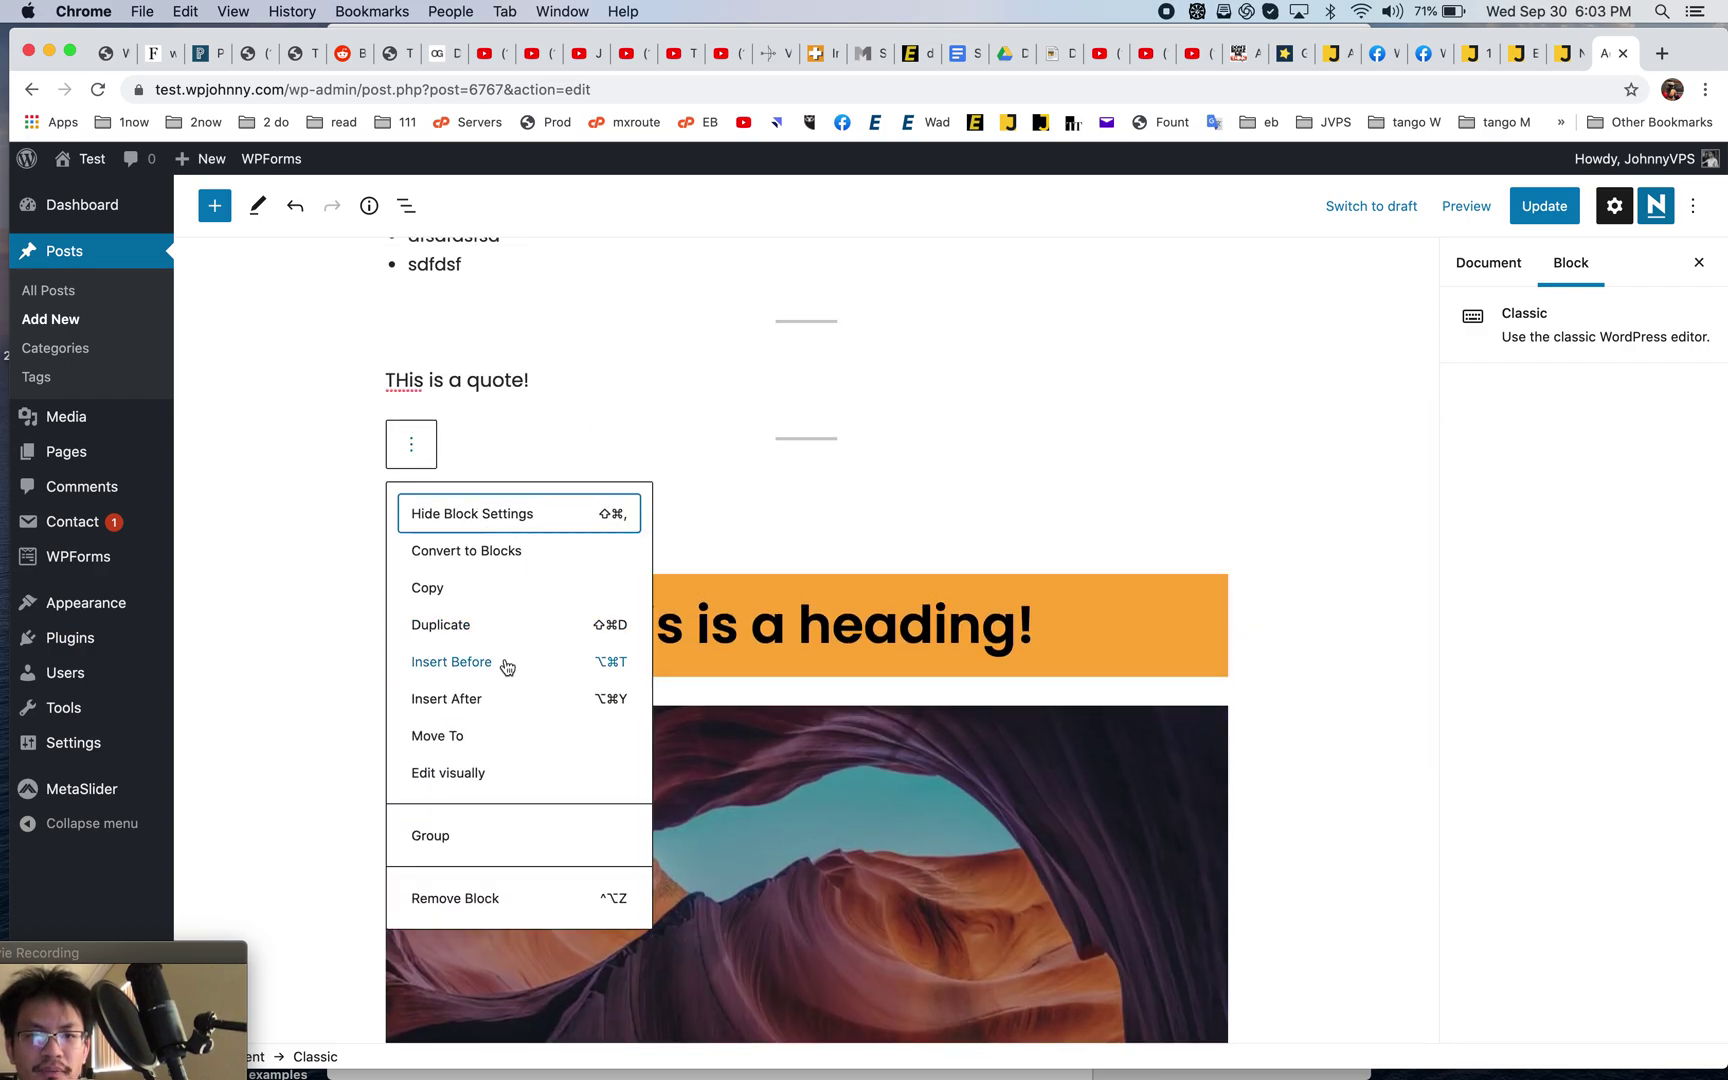
click(470, 773)
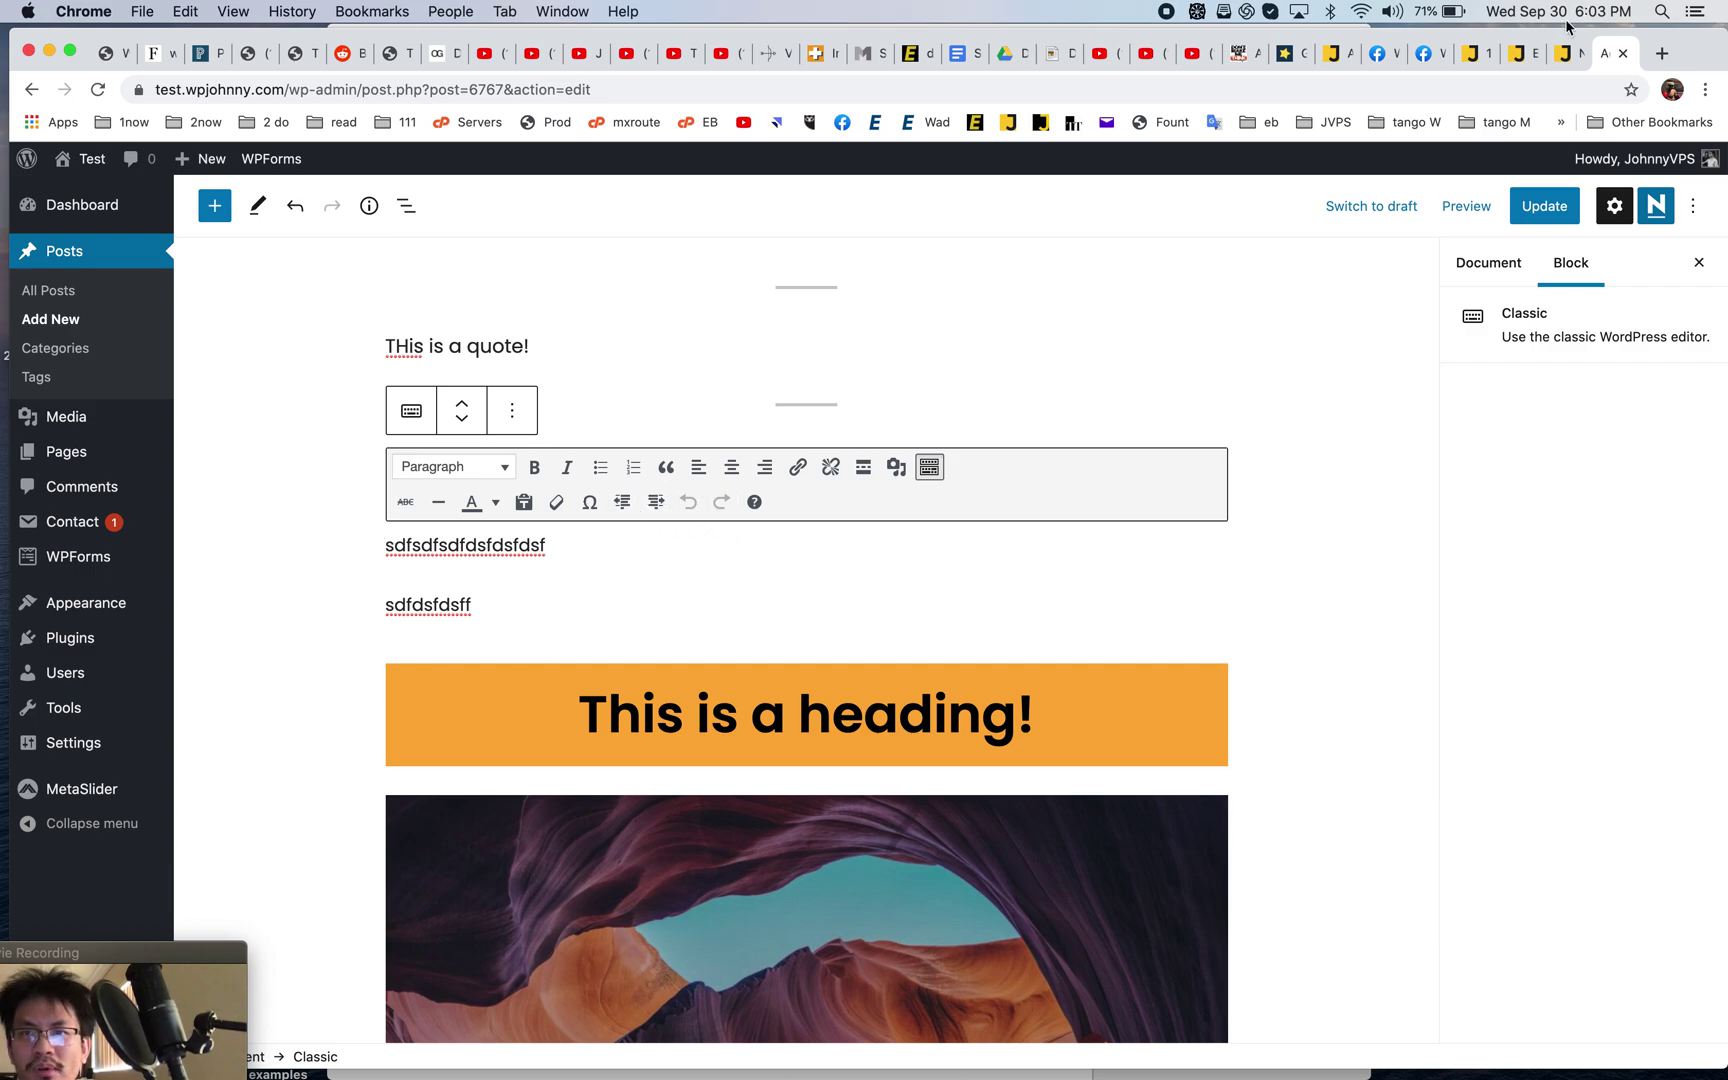
- Consult the guide's list of default blocks for the media blocks to demonstrate
click(1560, 58)
scroll(969, 470, down, 5)
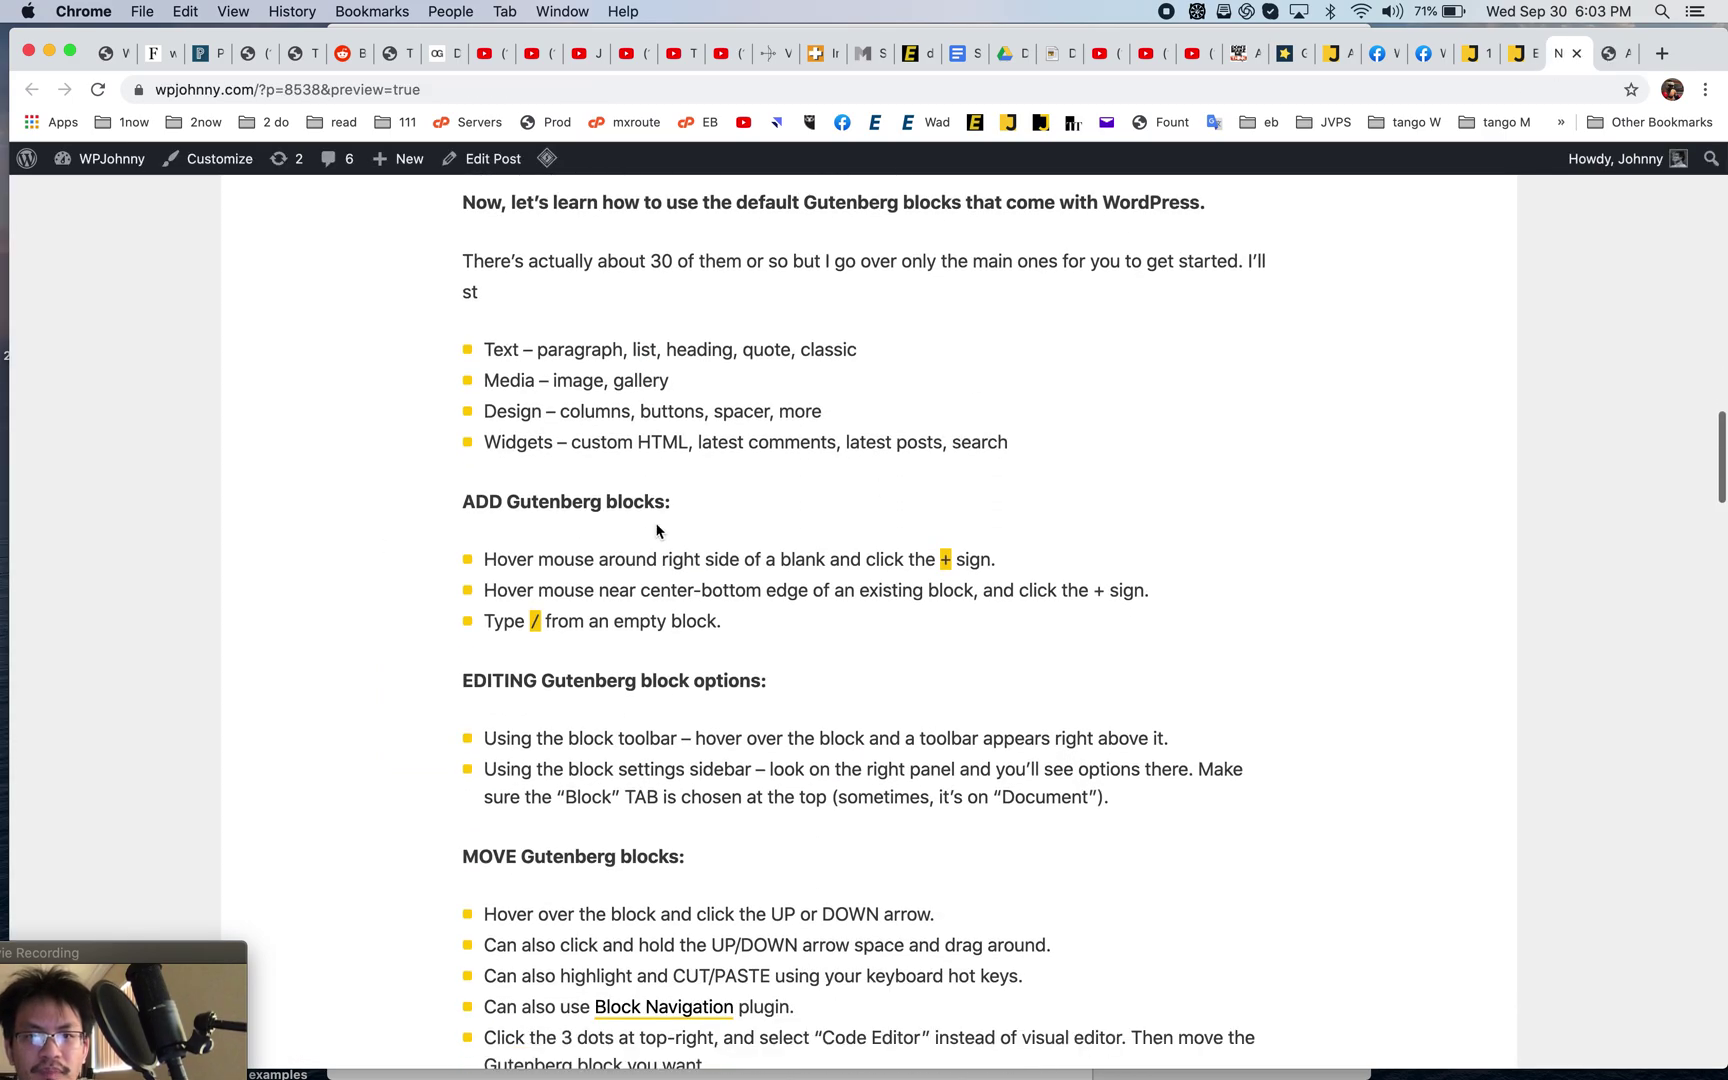
scroll(657, 530, up, 3)
scroll(656, 524, down, 3)
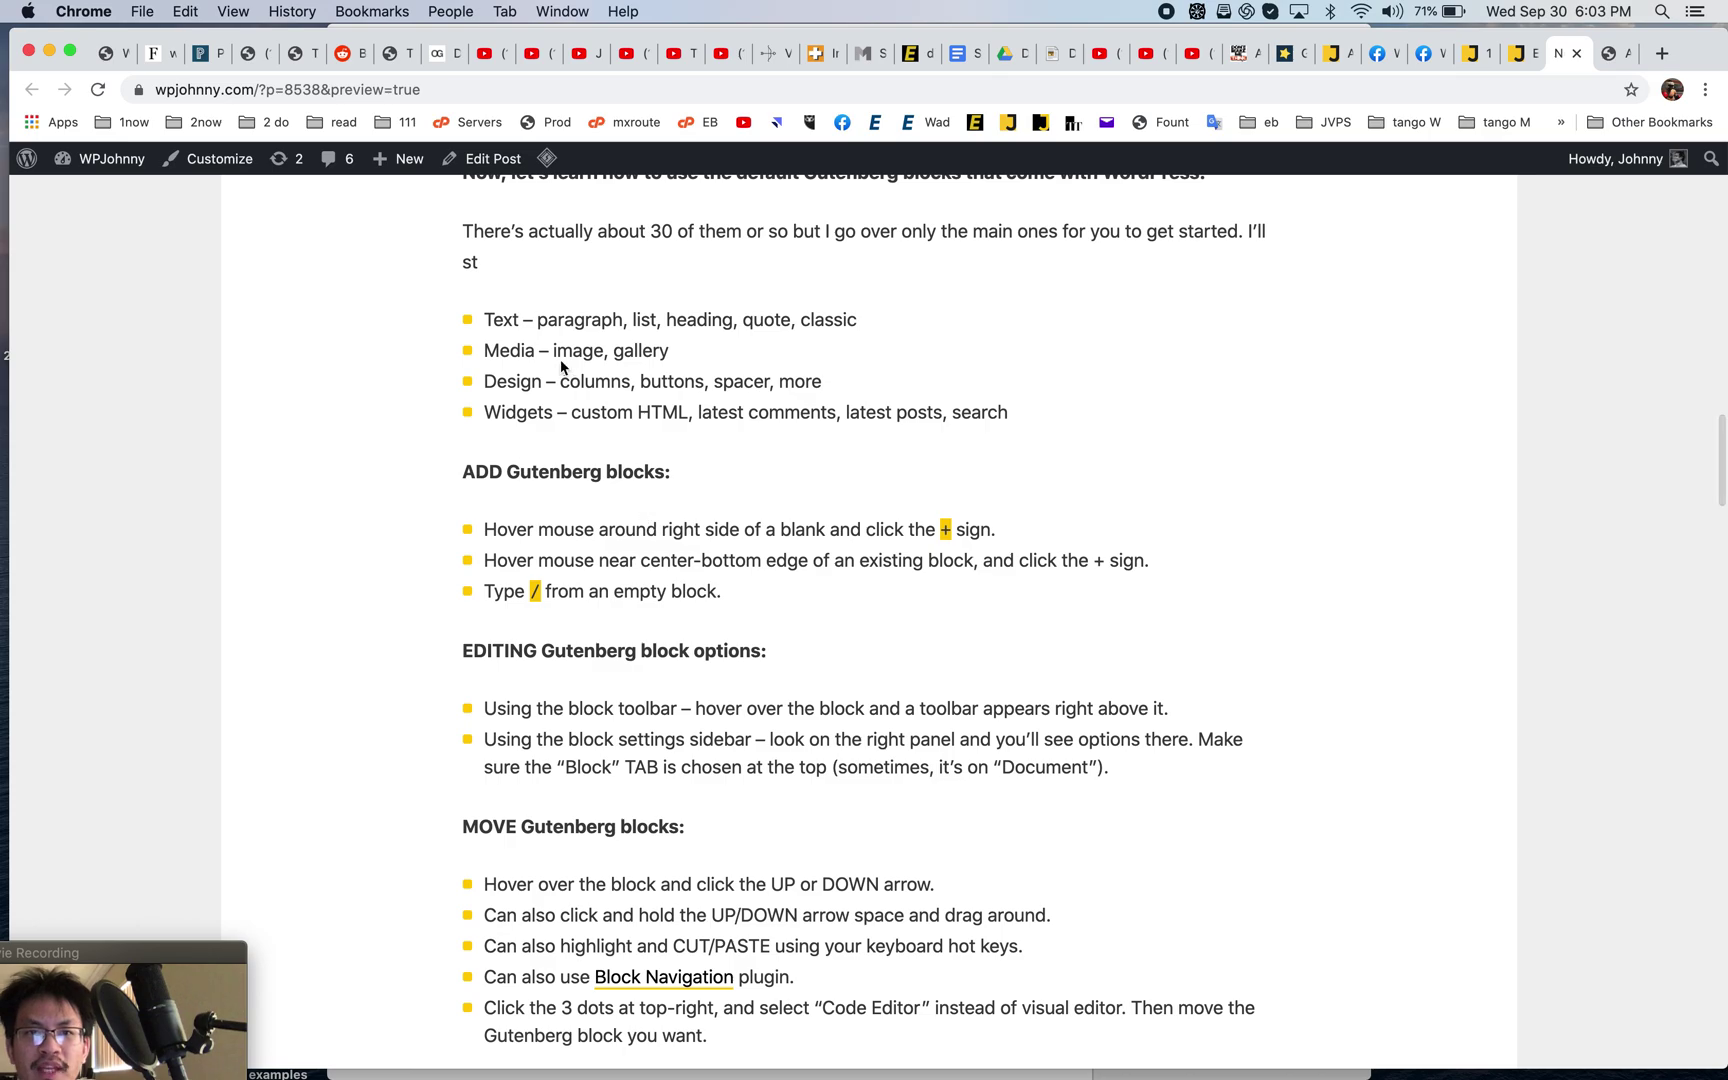
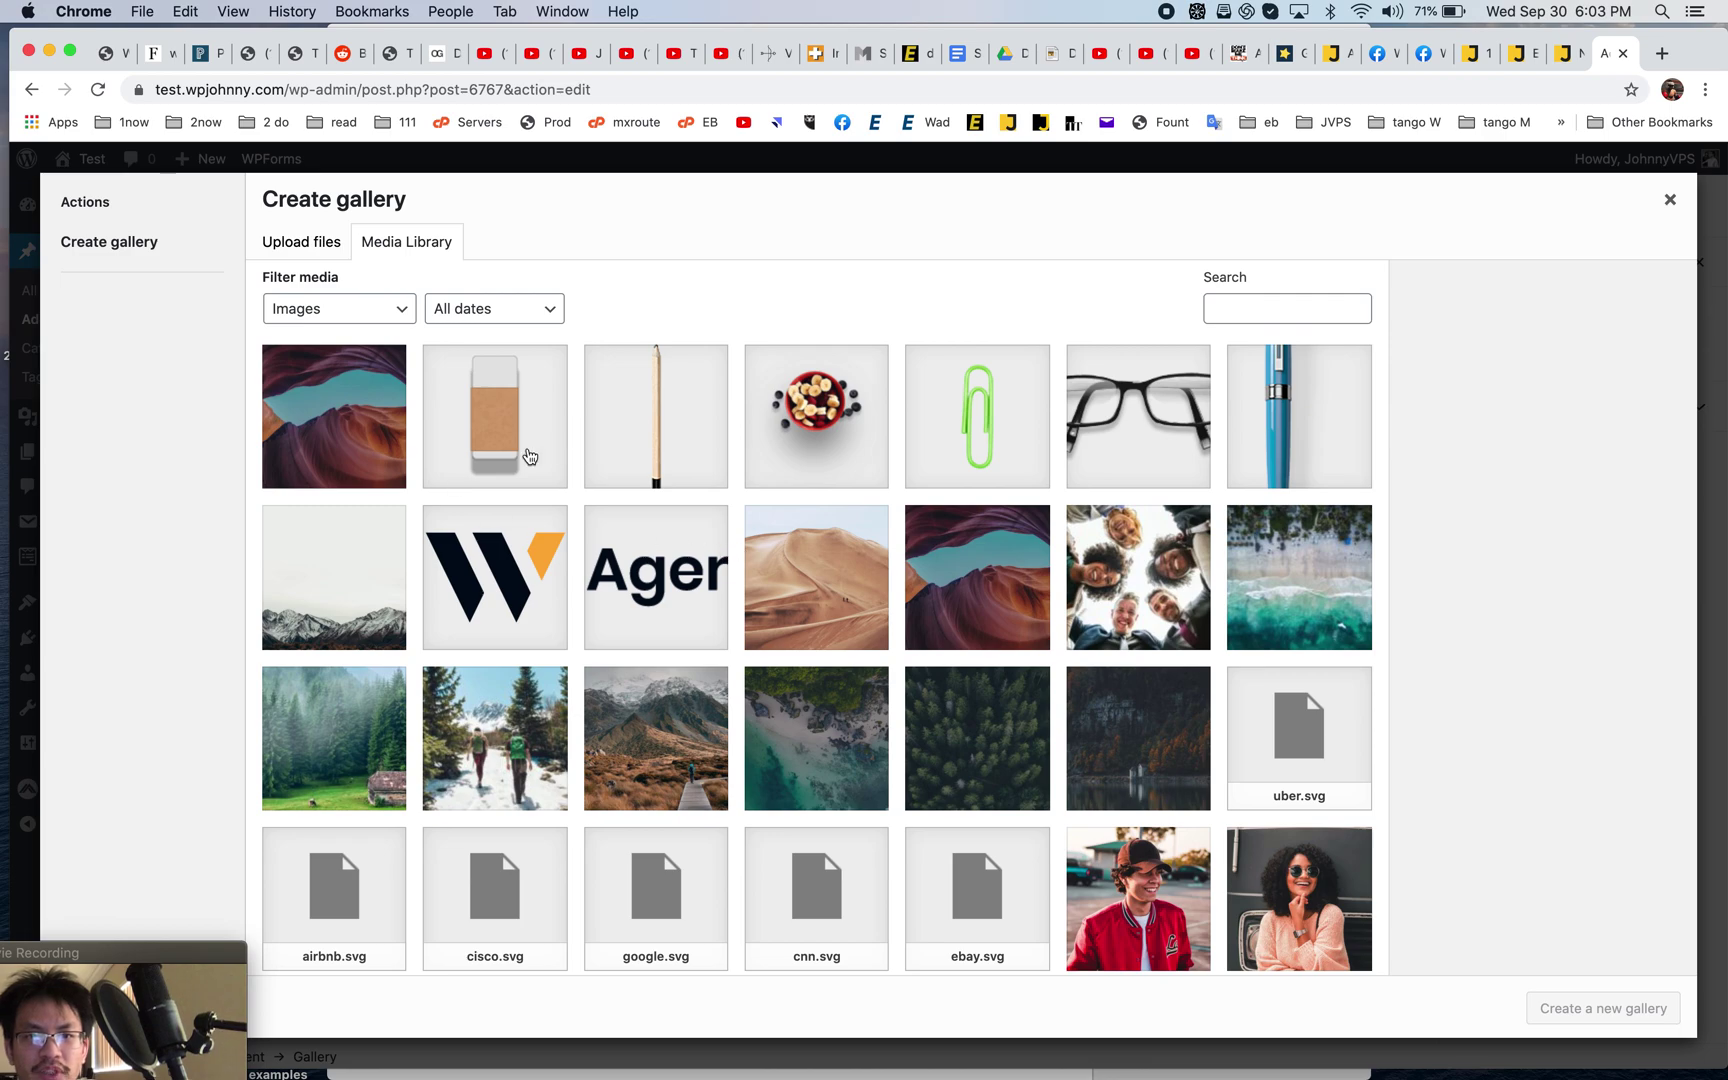
- Insert a gallery of the eraser, pencil, fruit bowl and green paperclip images below the large-text paragraph
click(636, 447)
click(840, 445)
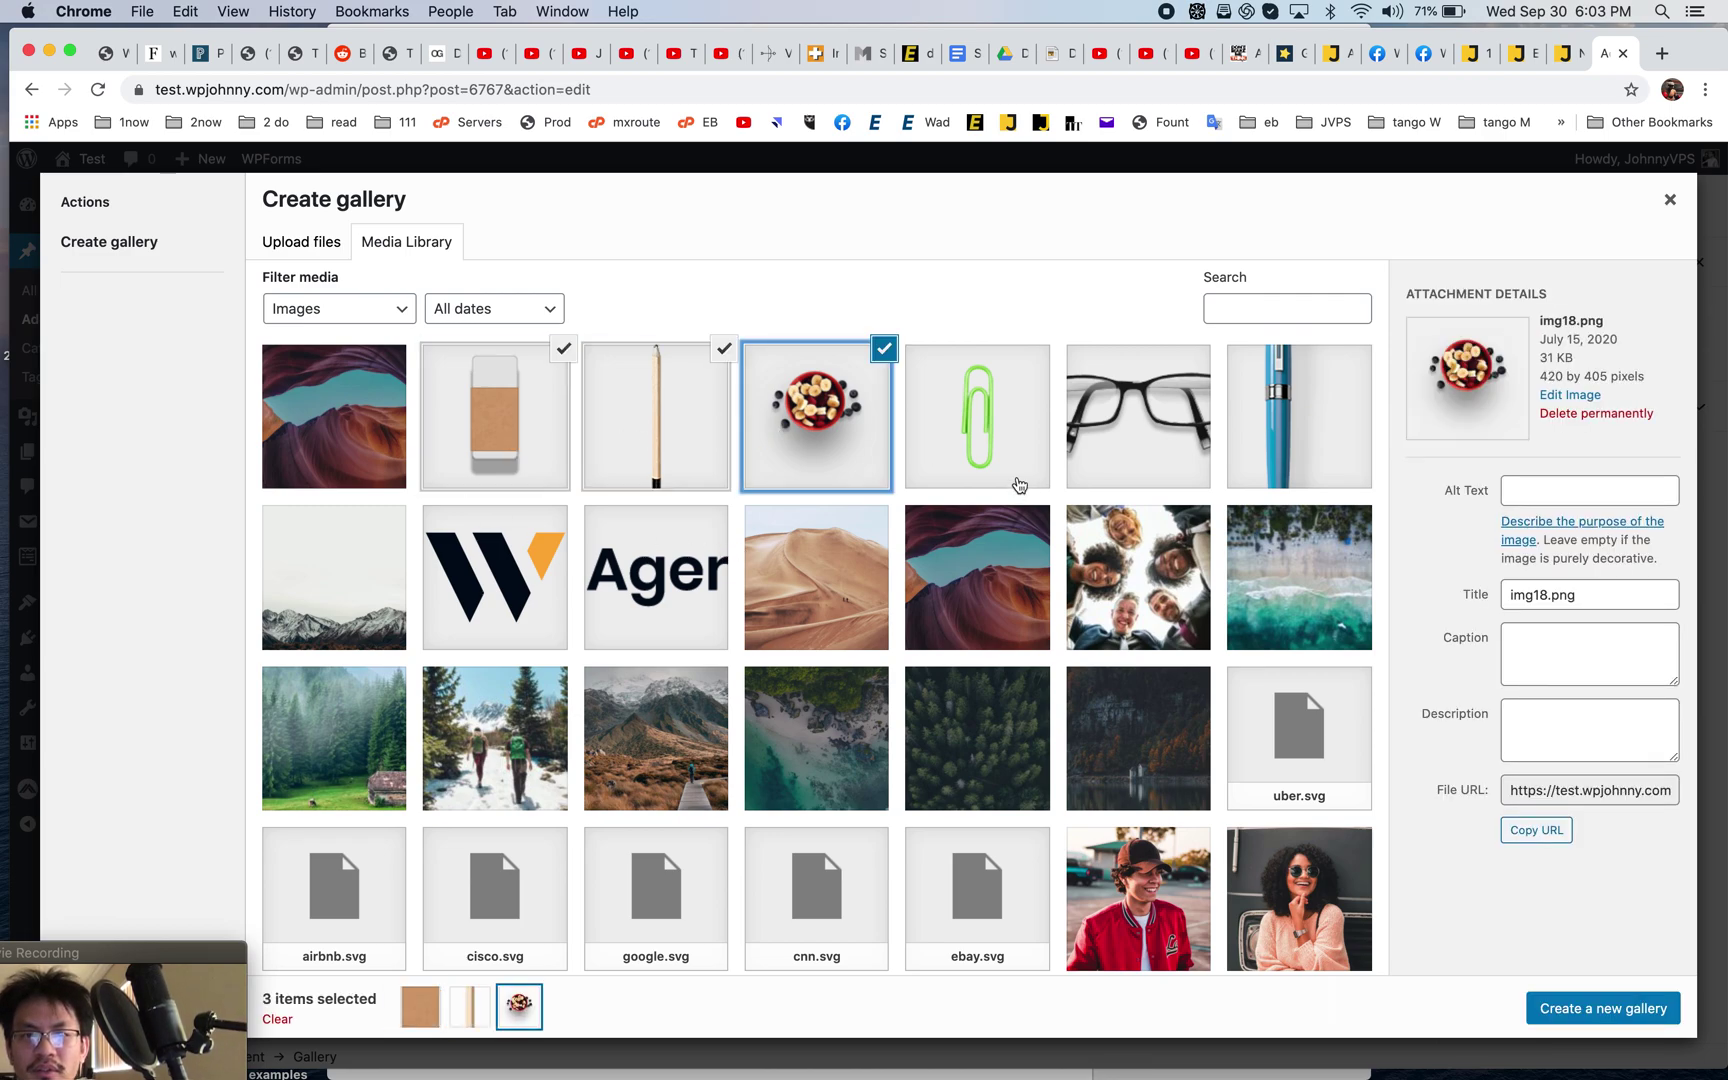
click(1000, 467)
click(1566, 1012)
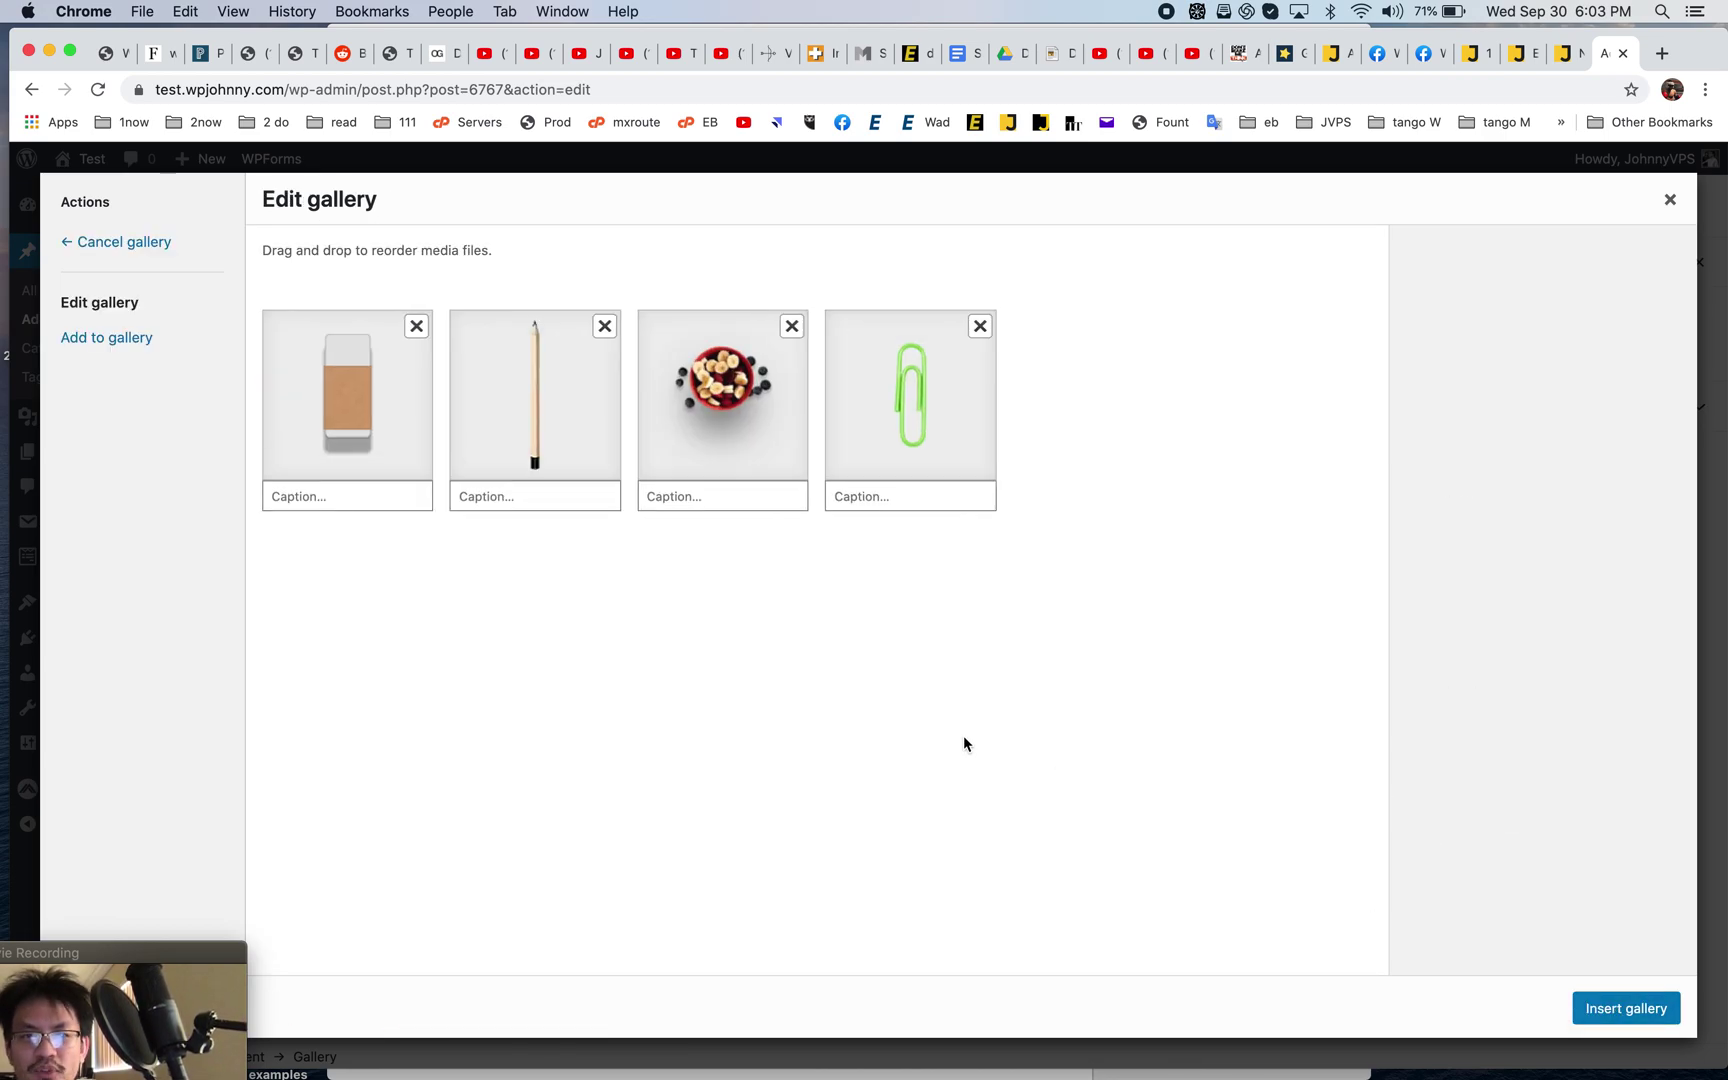
click(1642, 1010)
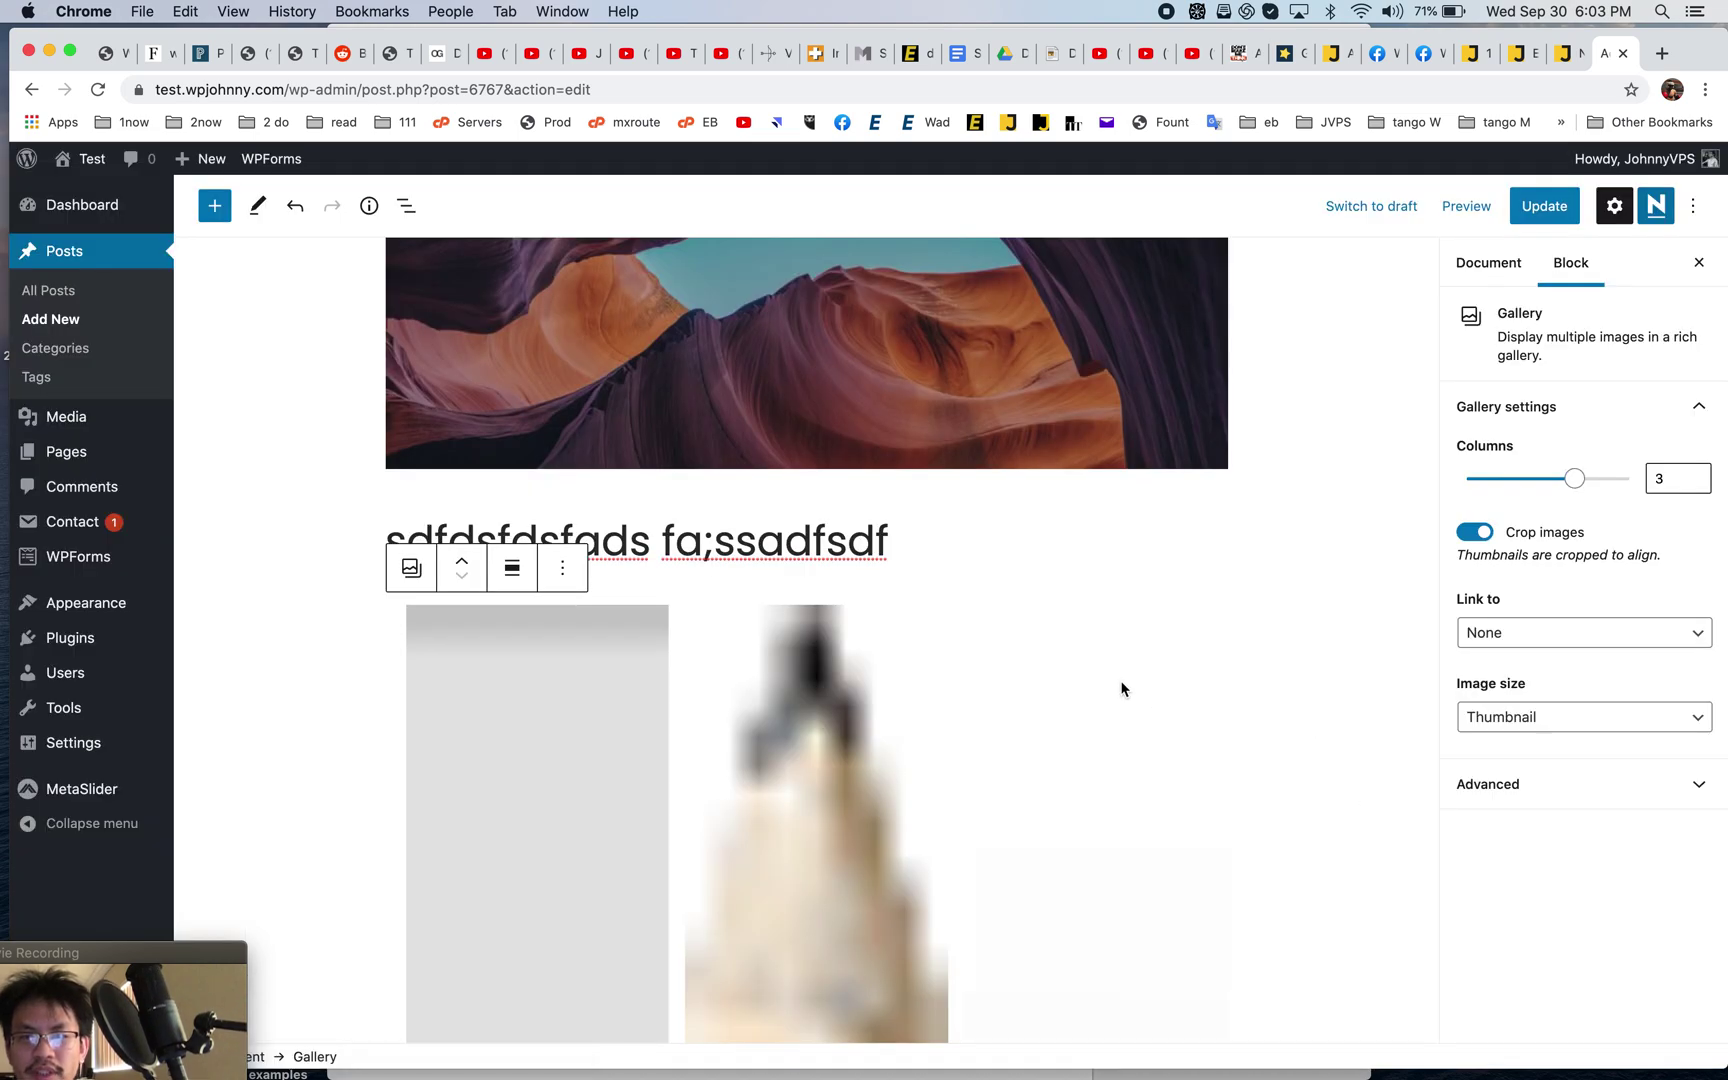
- Set the gallery to 4 columns and link its images to Media File
scroll(1004, 818, down, 8)
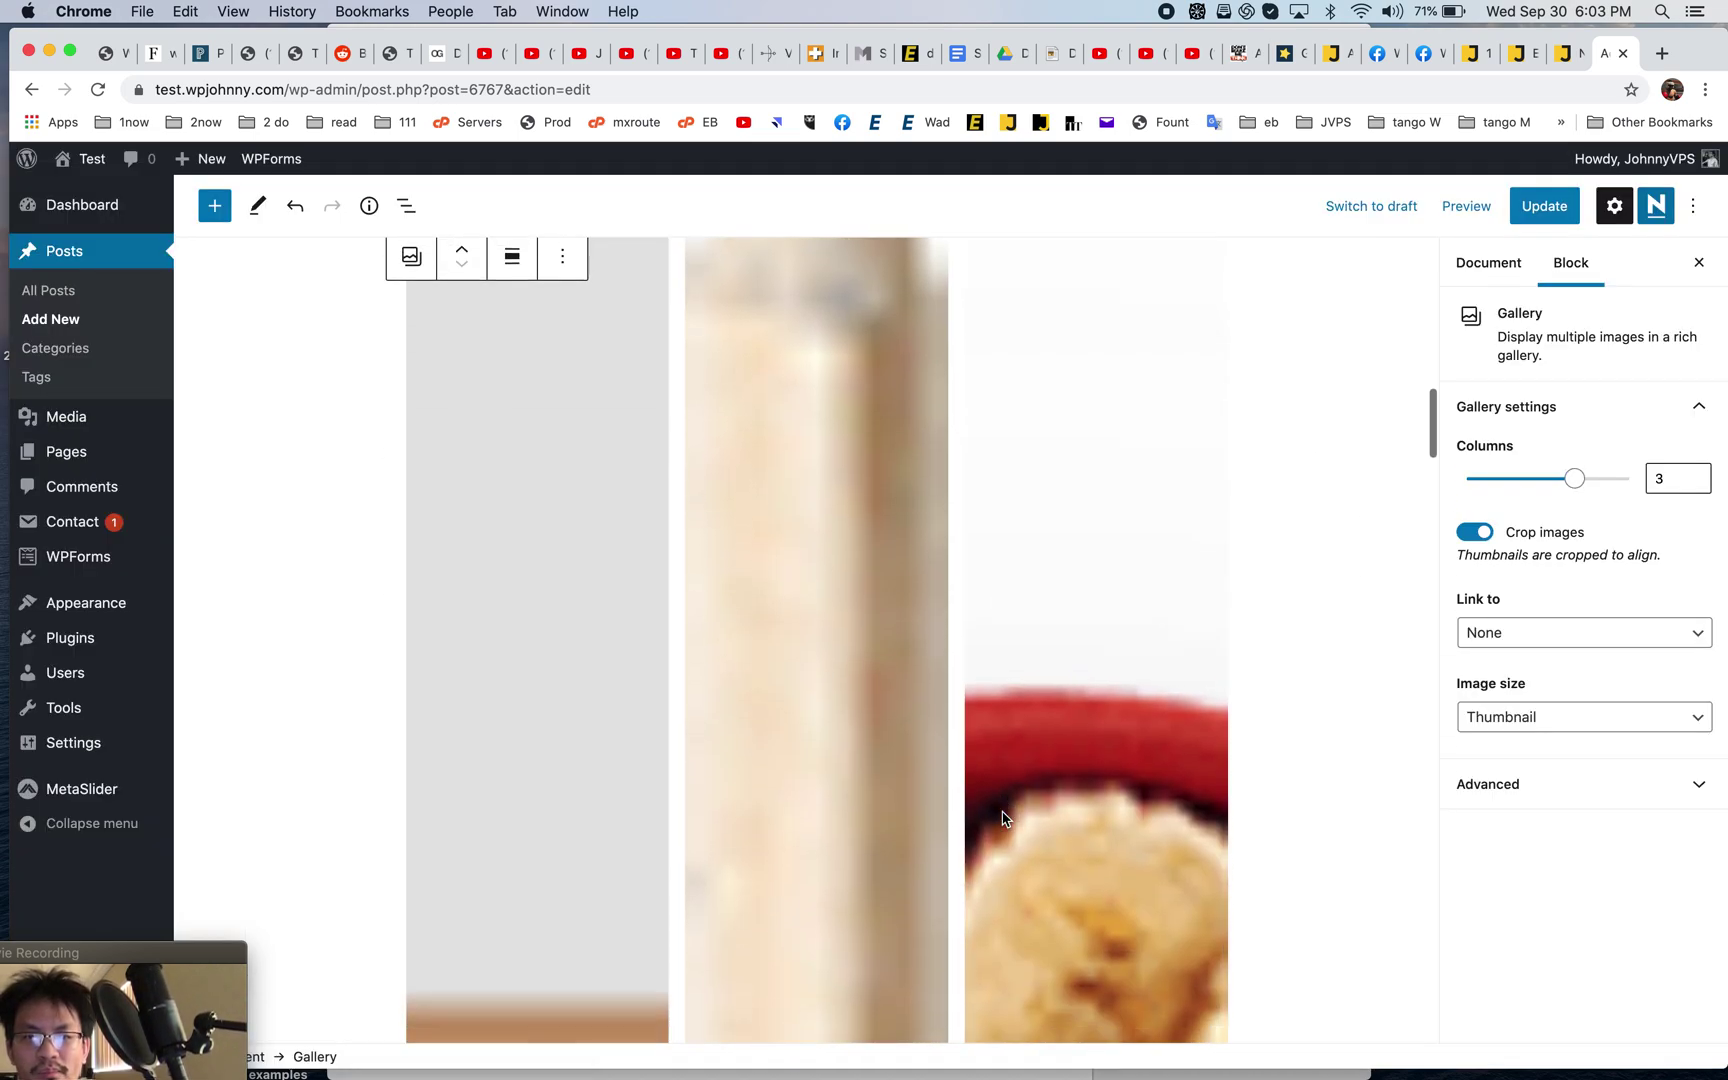
scroll(1004, 818, up, 5)
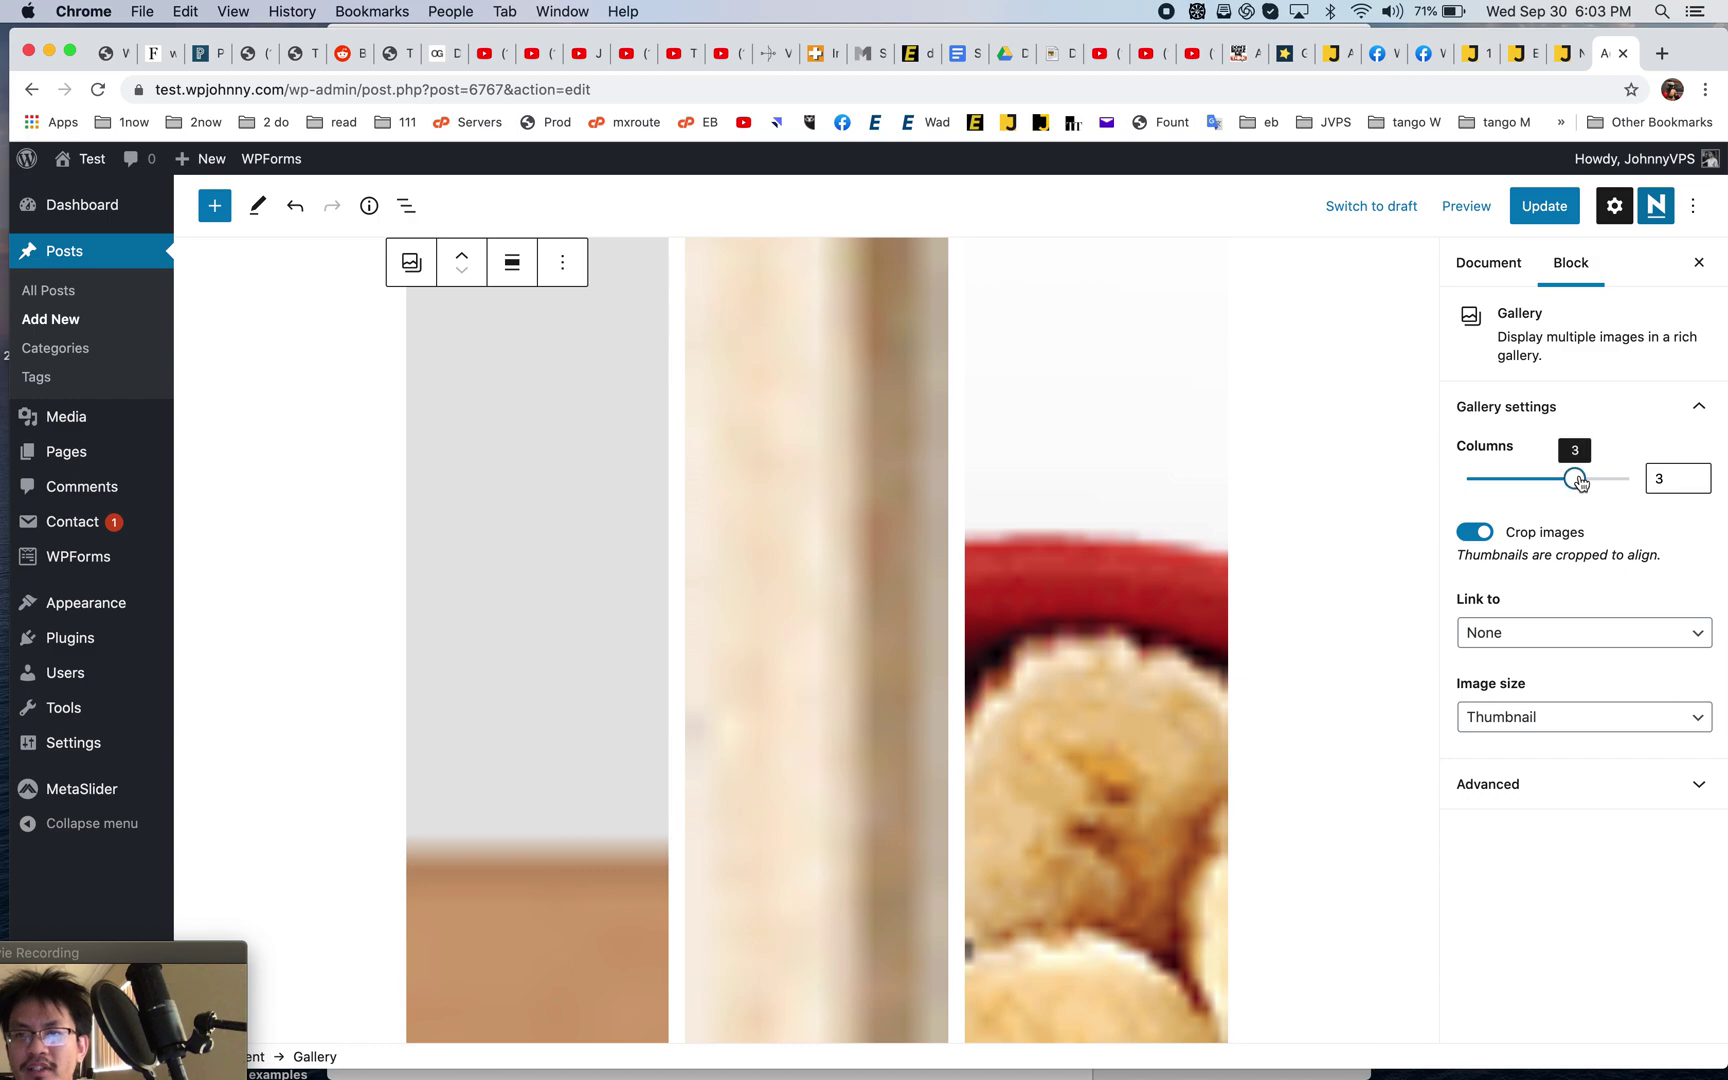
drag(1579, 482, 1610, 484)
scroll(1190, 665, up, 2)
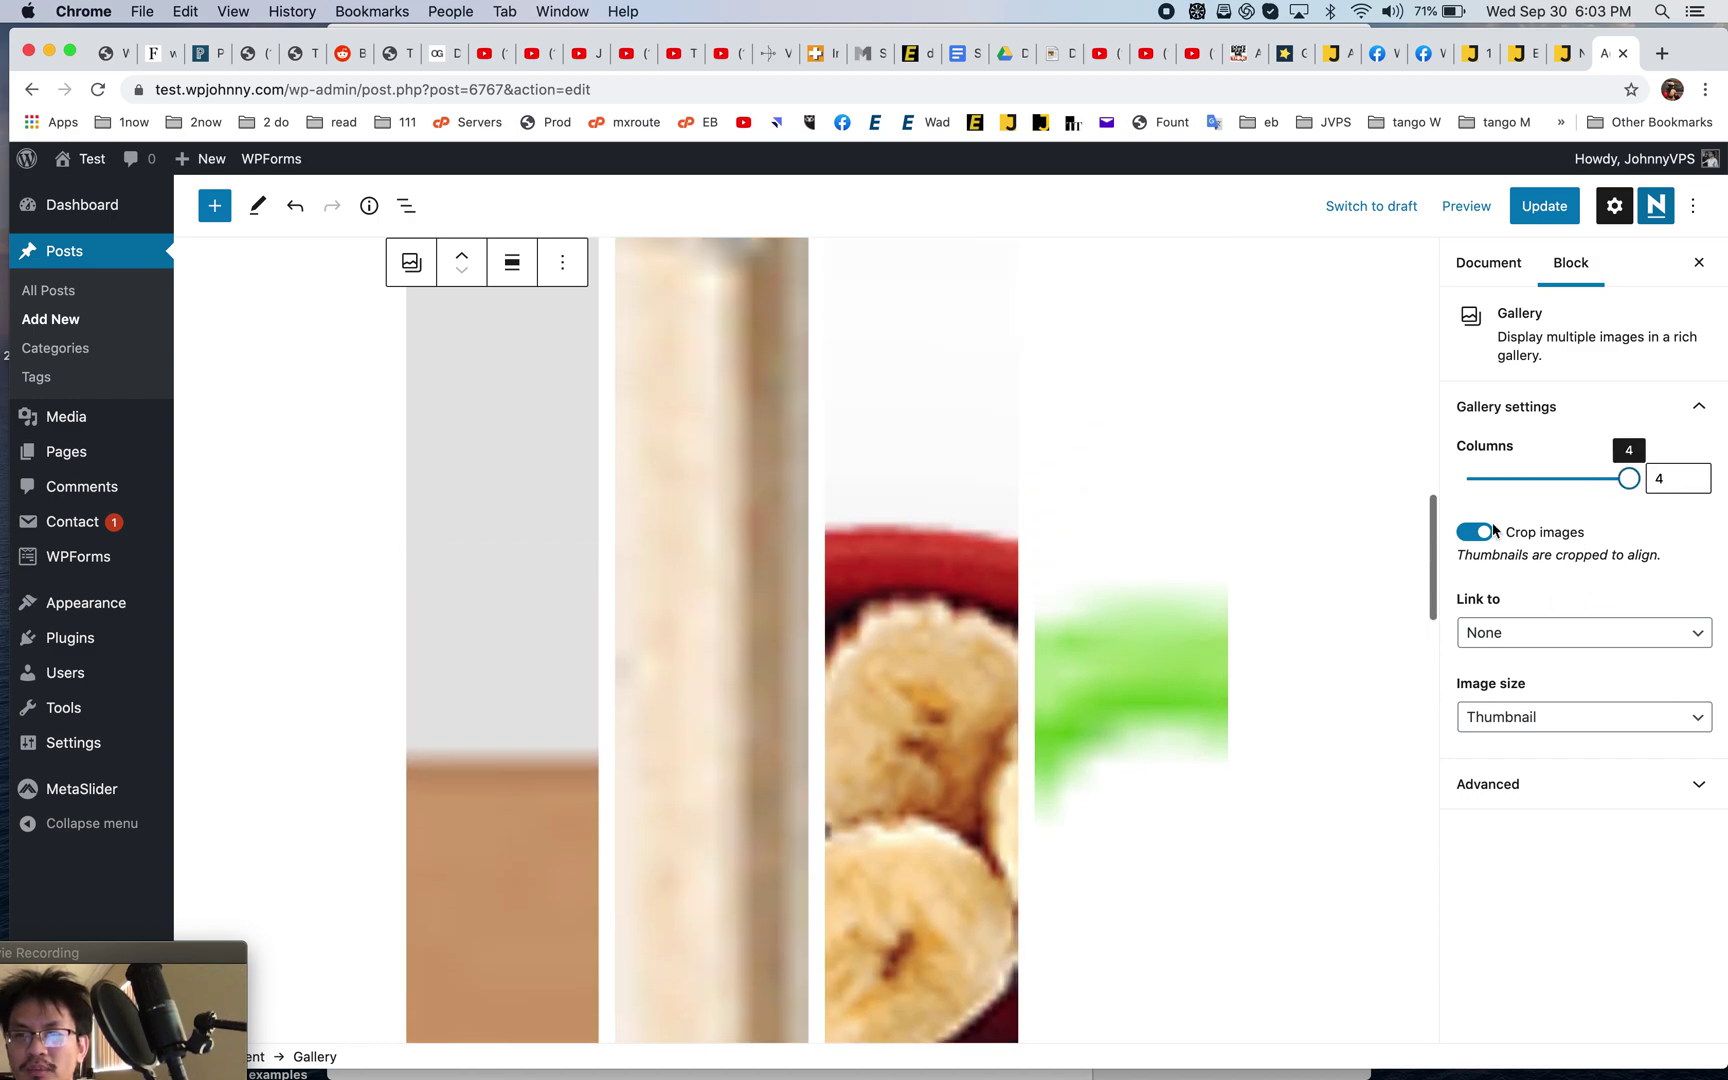
click(1620, 654)
click(1639, 630)
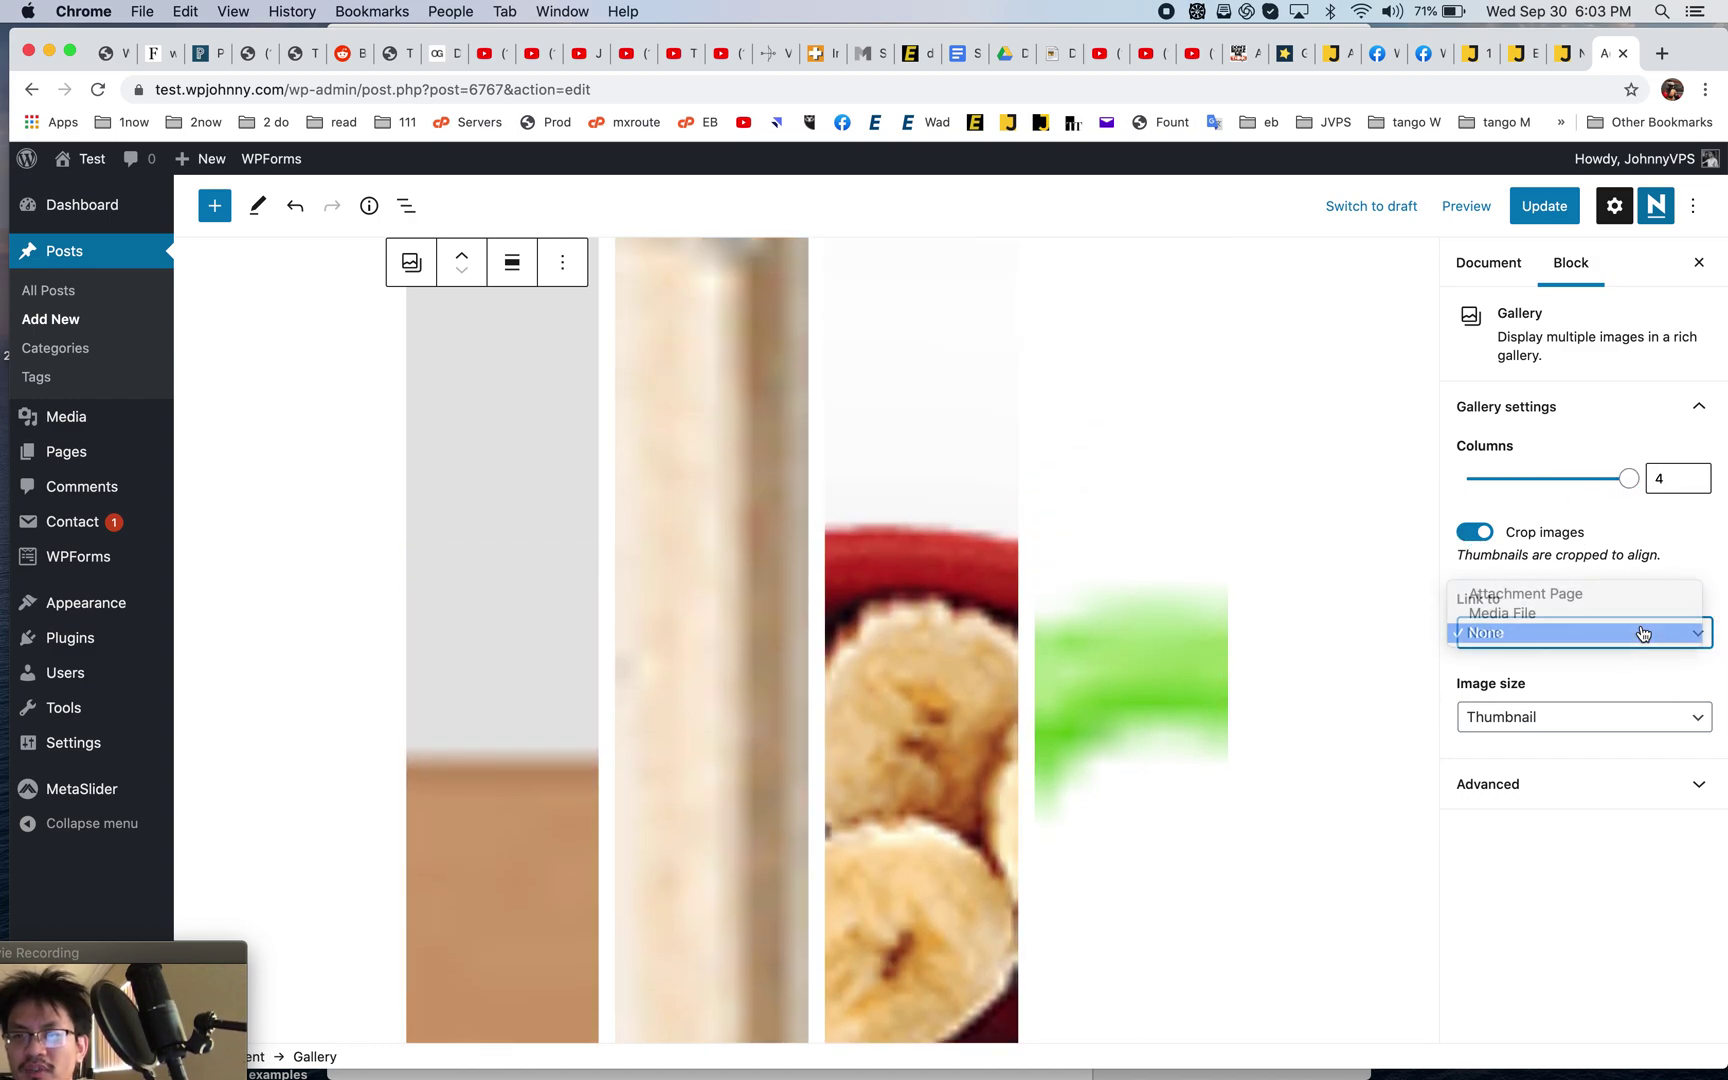
click(1568, 632)
click(1574, 610)
- Examine the gallery's image caption fields, upload area and block options
click(505, 480)
scroll(617, 606, down, 5)
scroll(617, 606, down, 5)
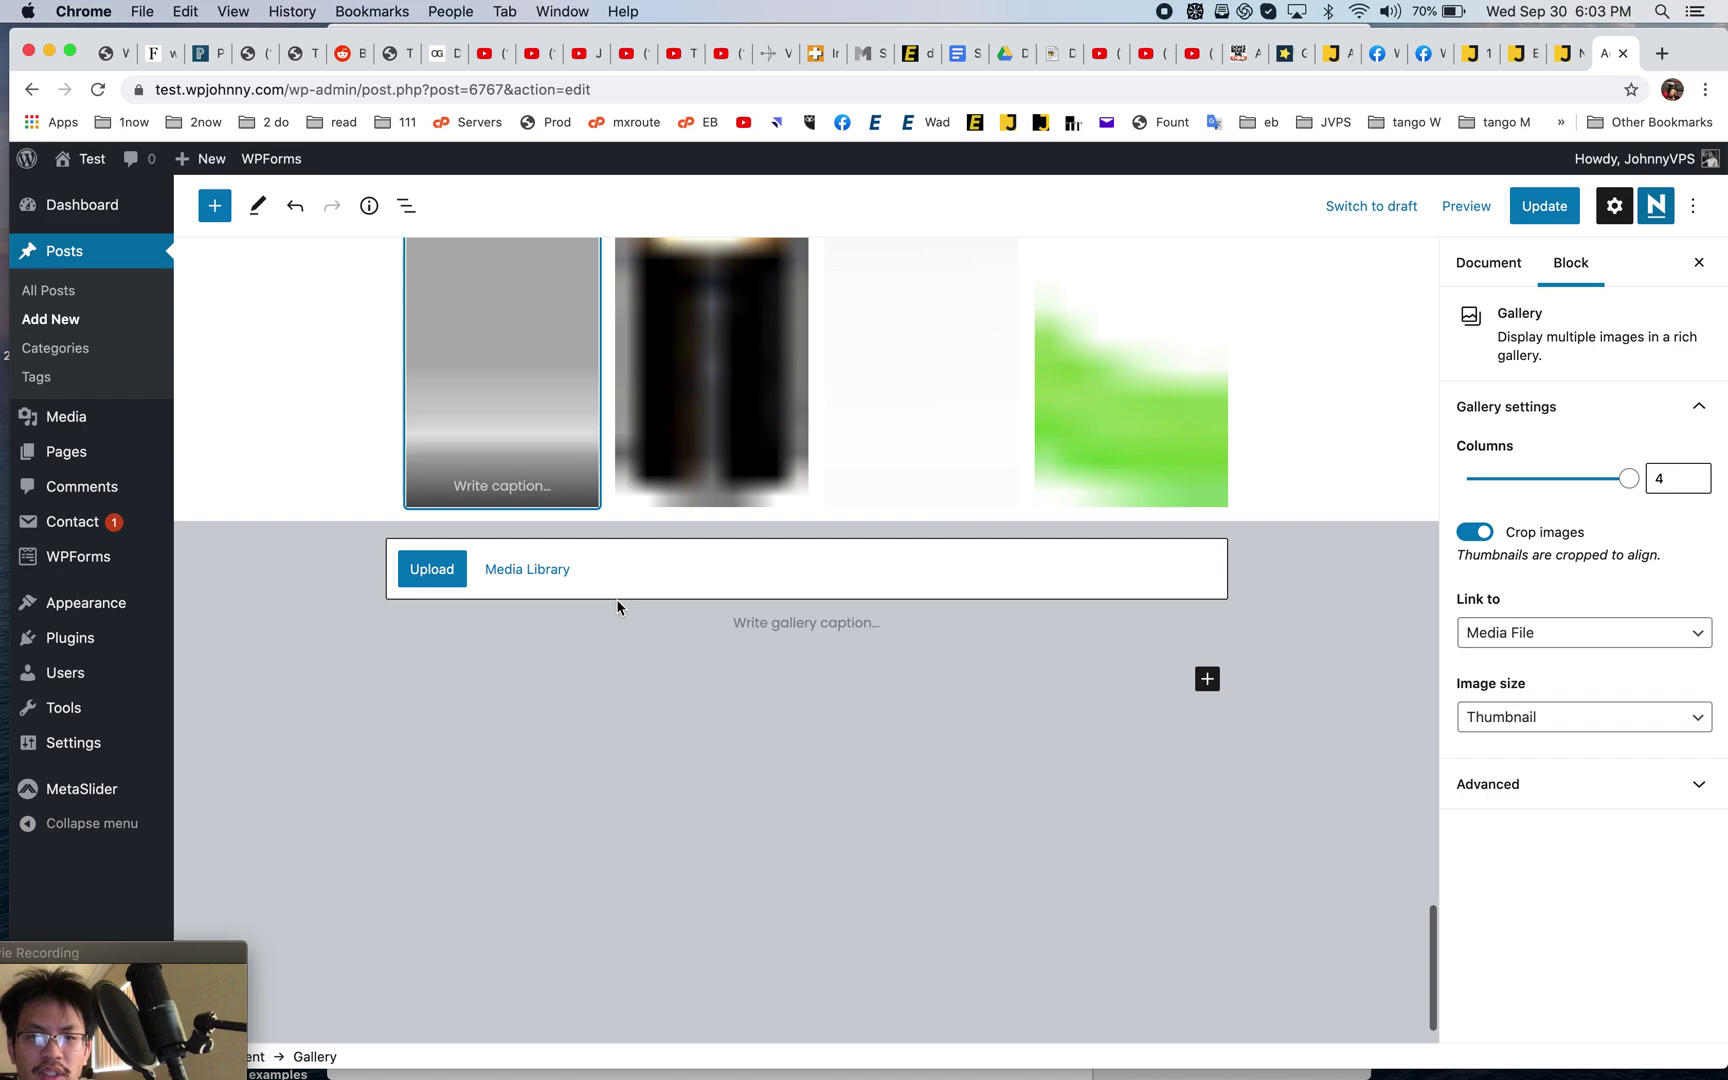
scroll(578, 413, up, 3)
click(566, 261)
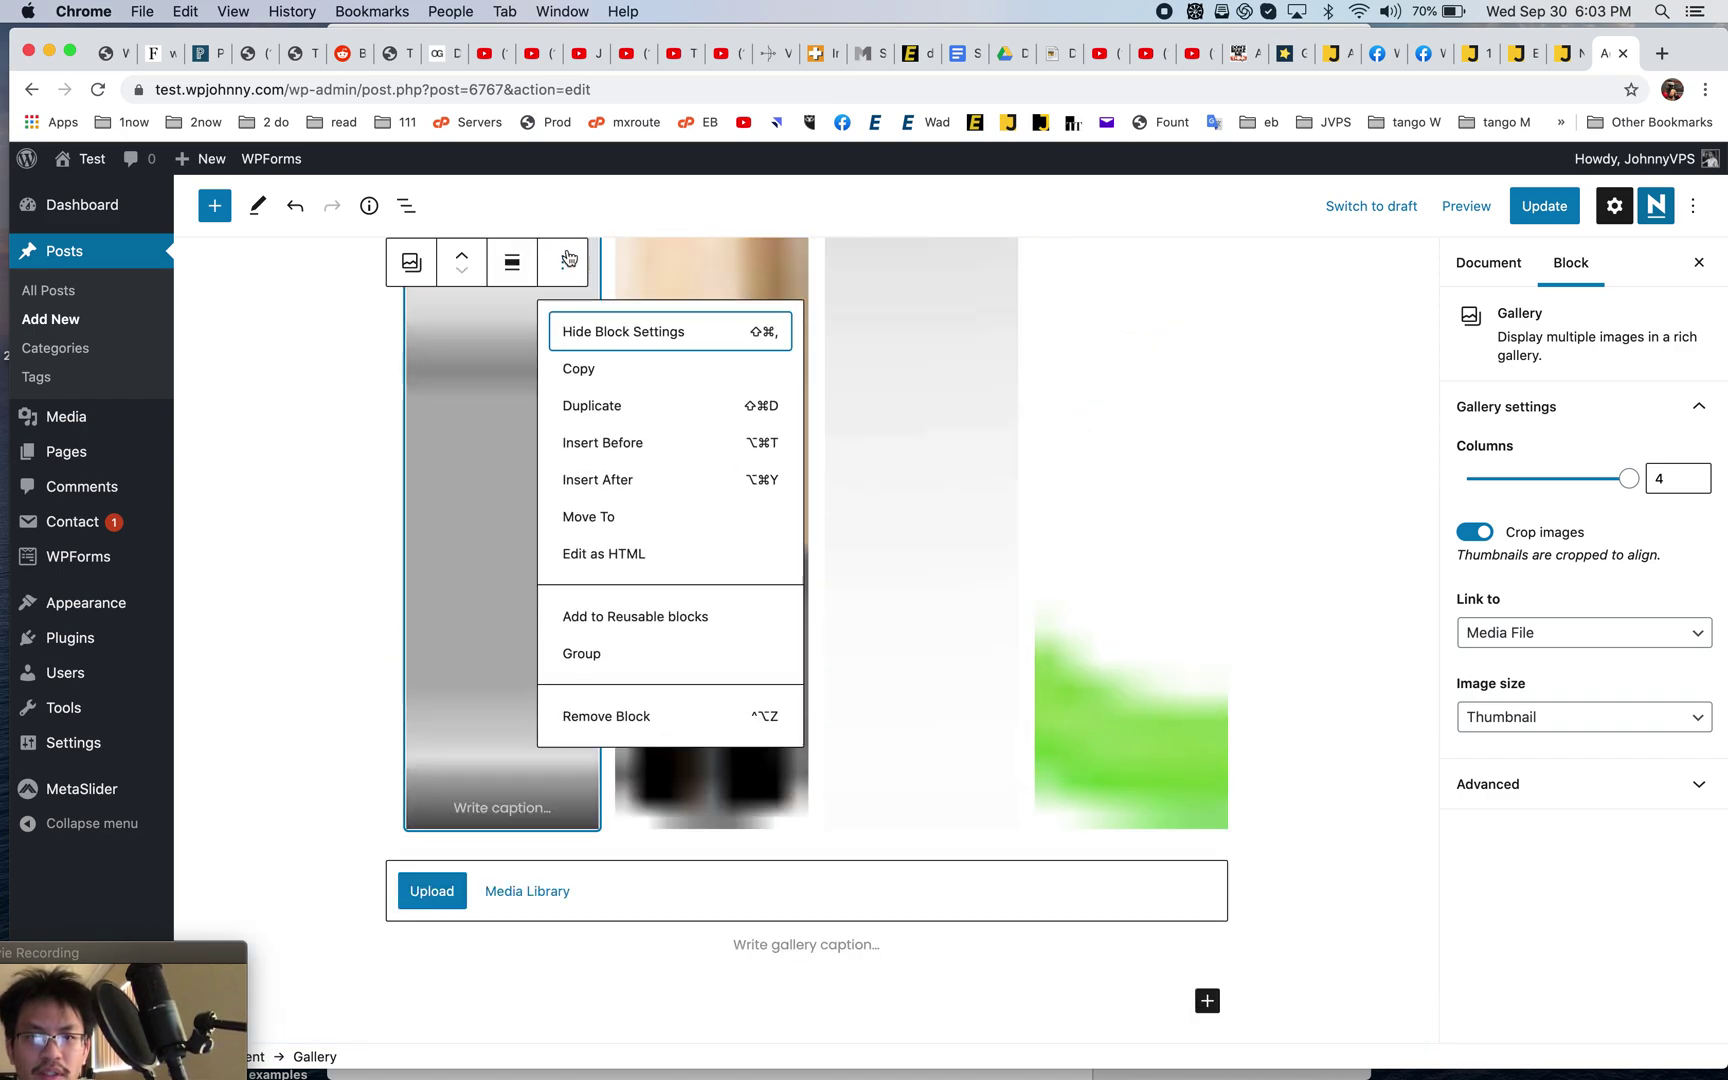
click(493, 462)
- Update the post and look at the gallery in a new-tab preview
click(1512, 210)
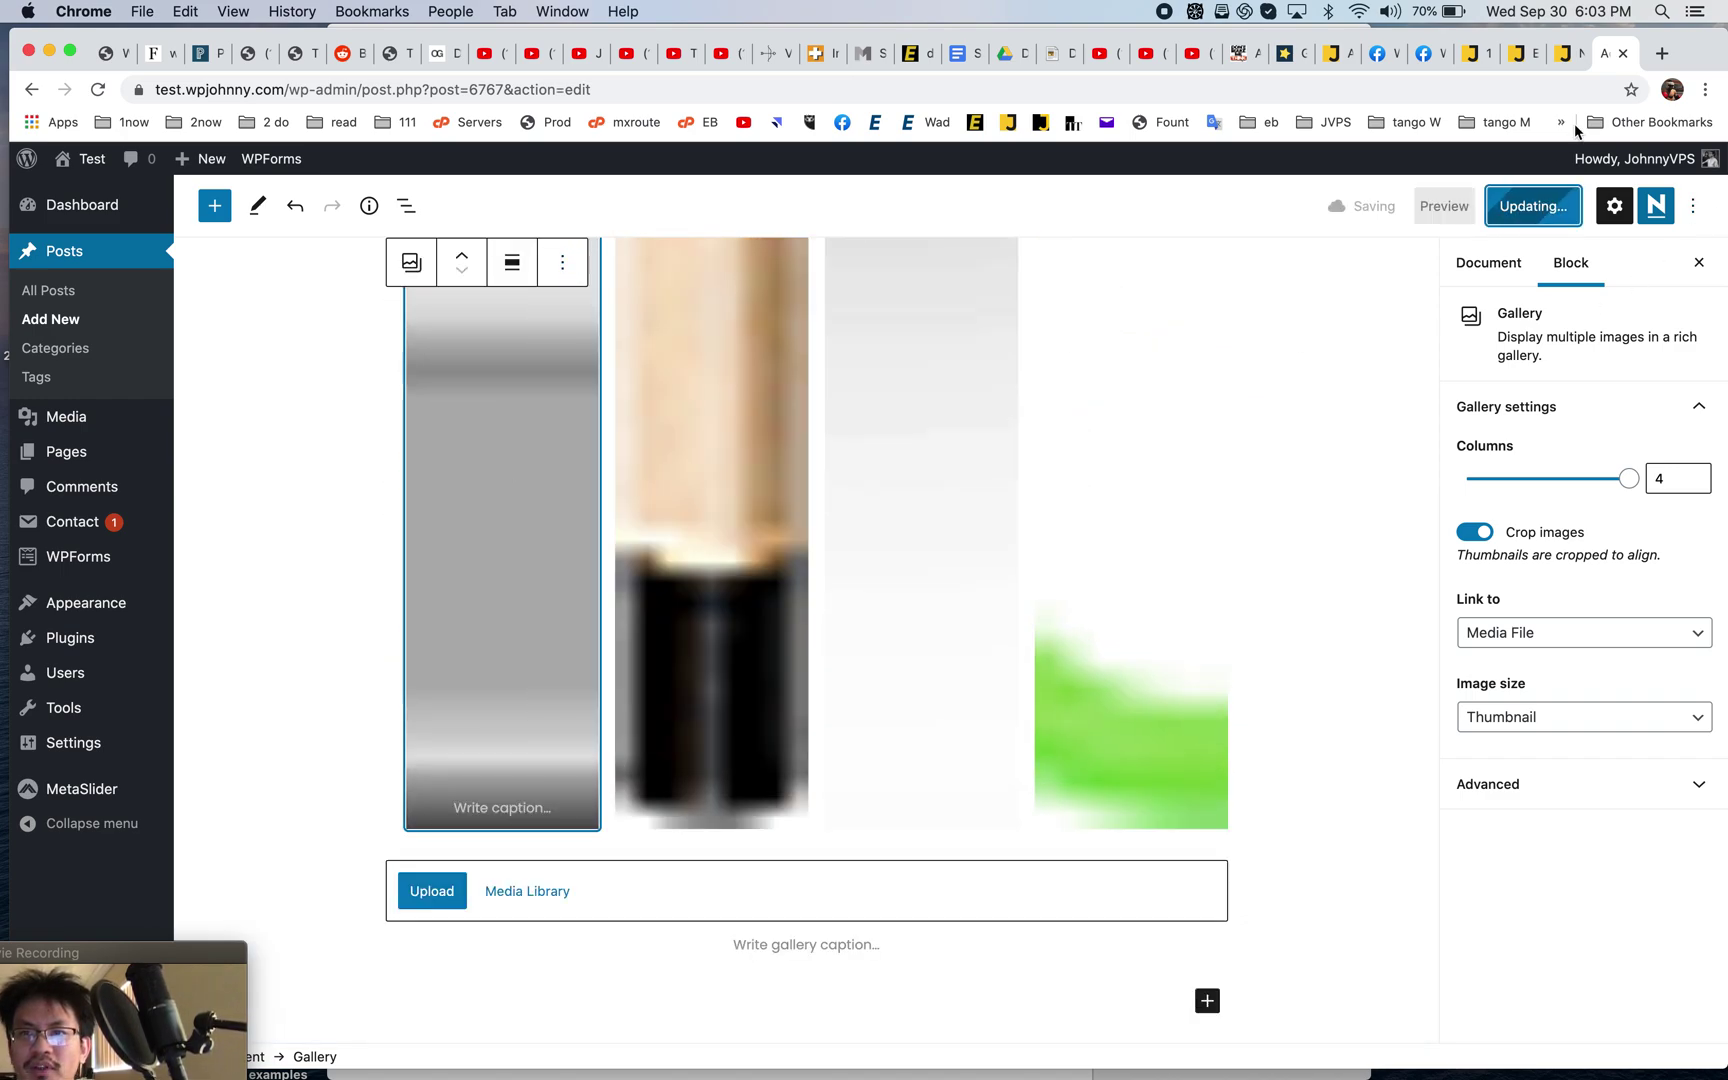
click(1455, 208)
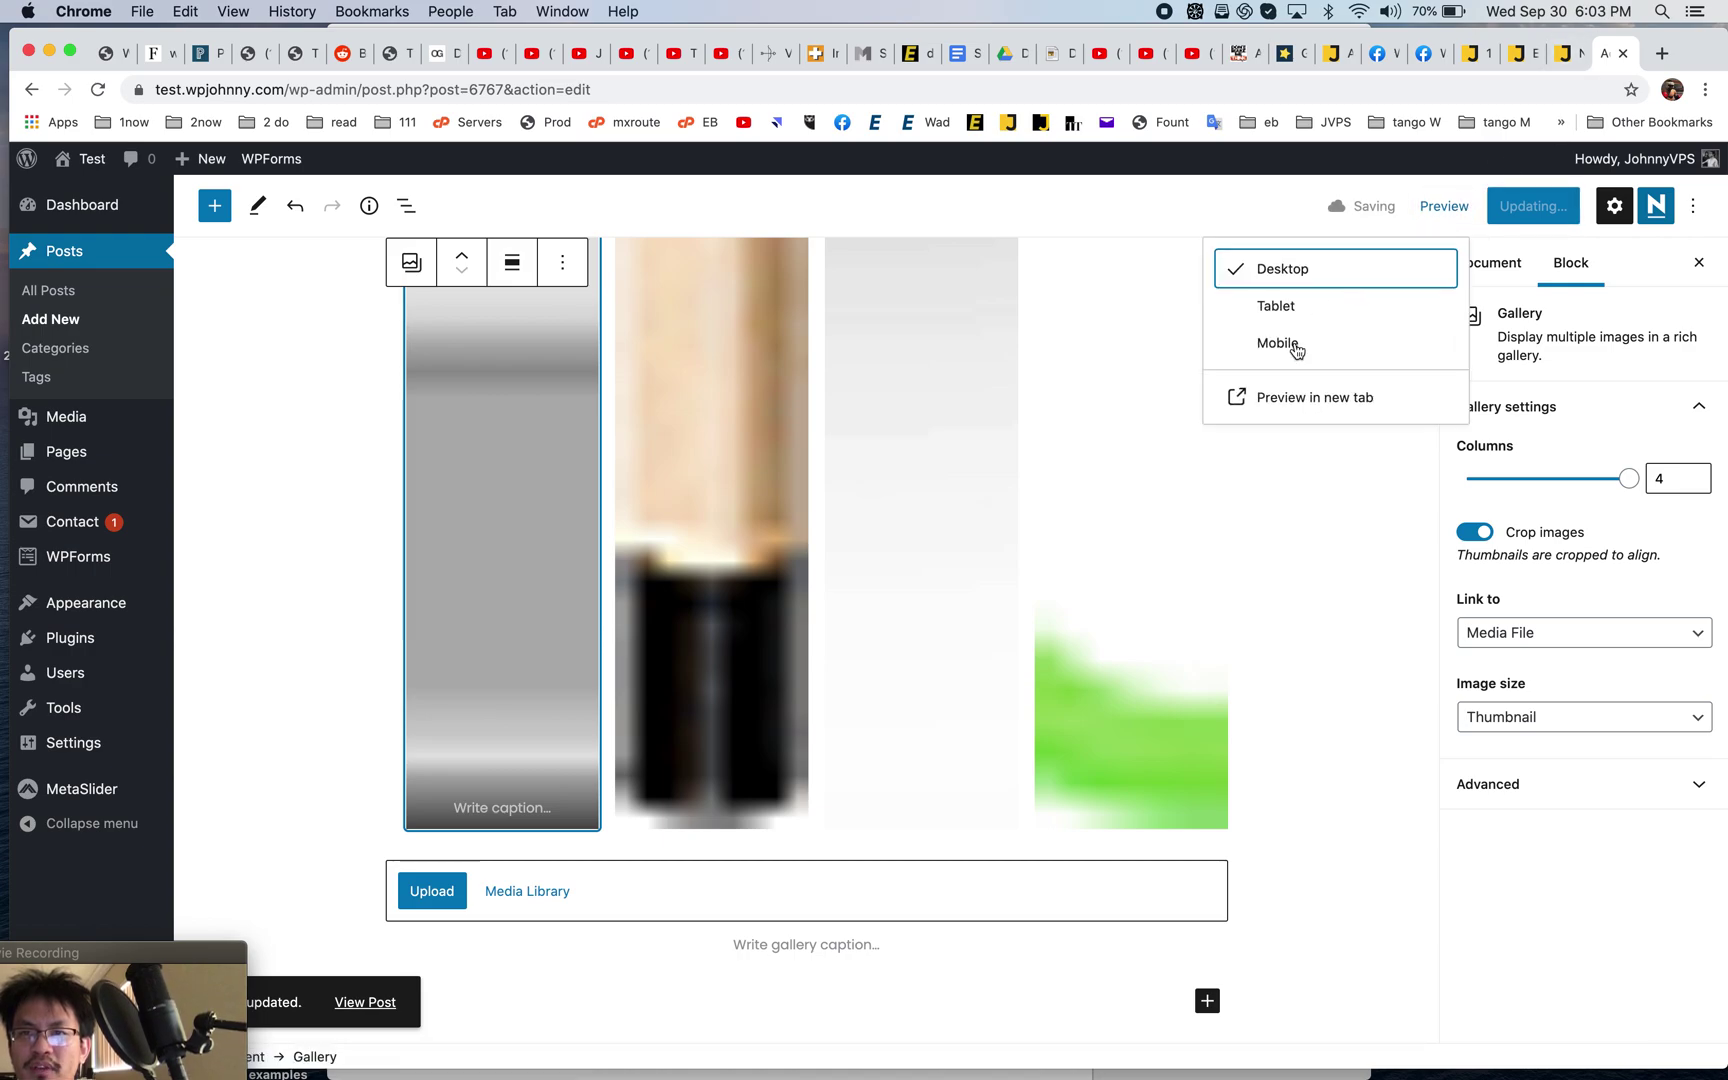
click(1303, 396)
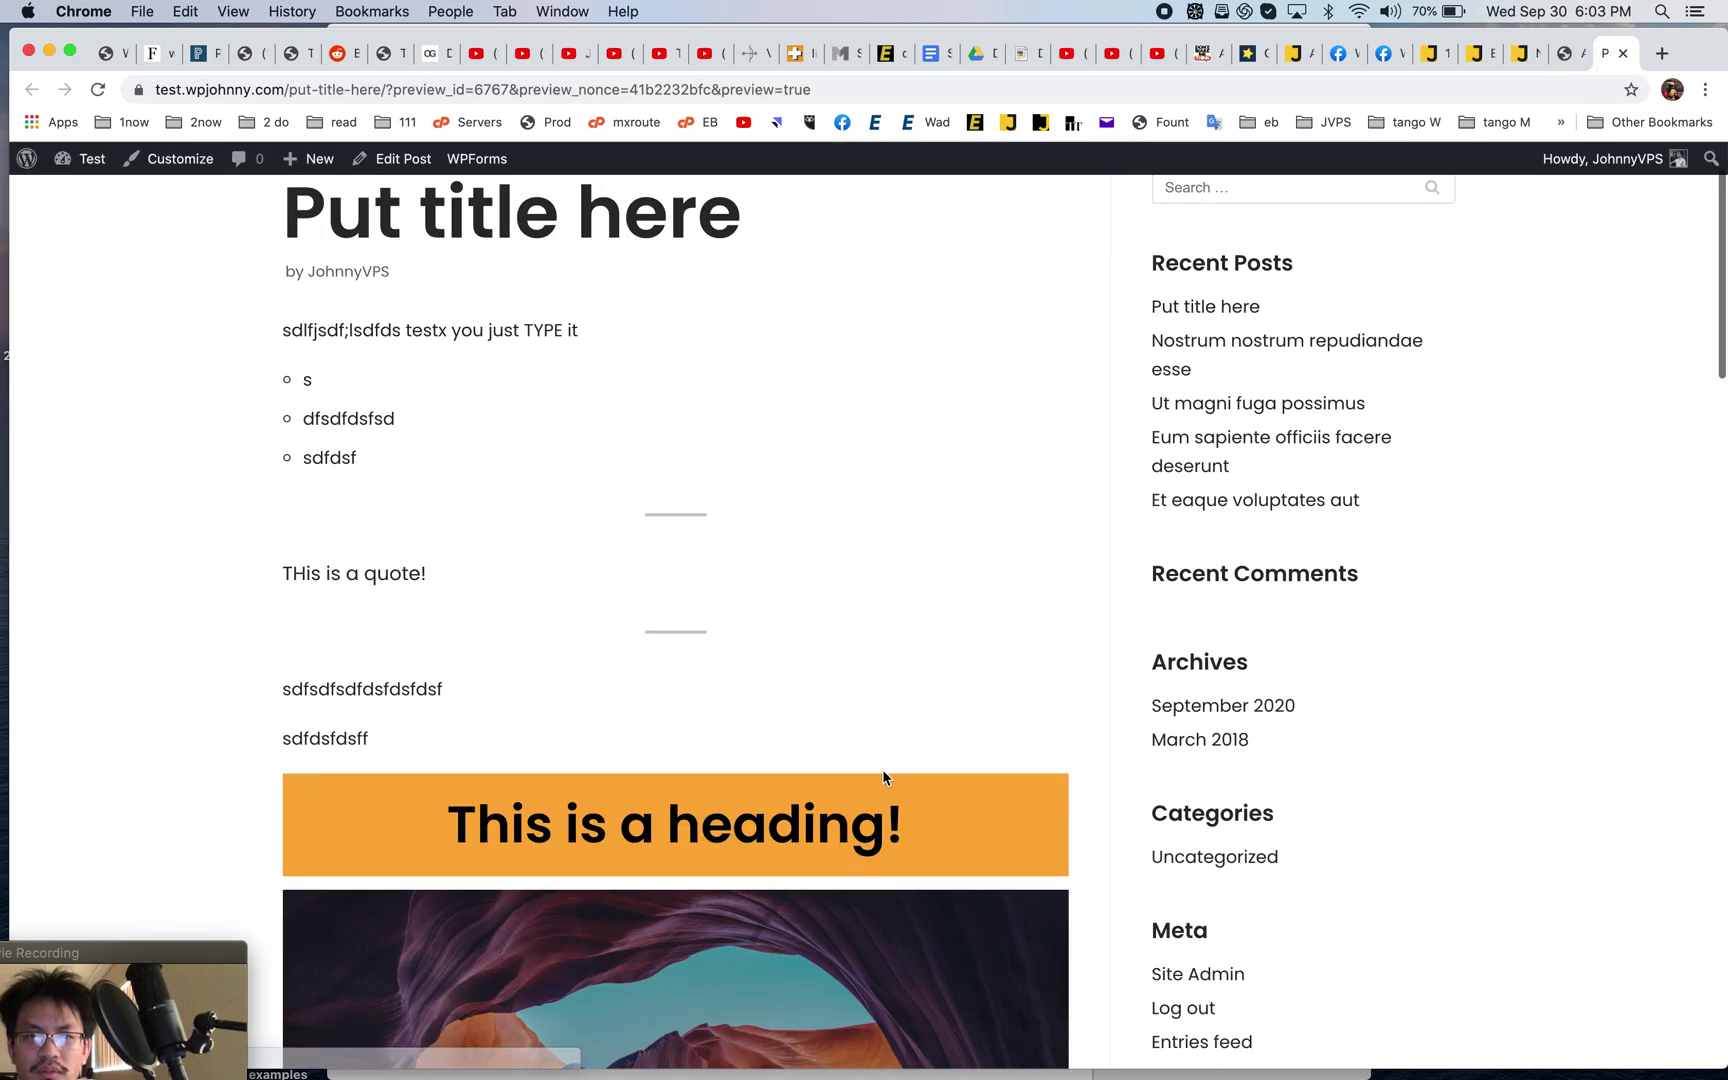
scroll(882, 777, down, 10)
scroll(737, 540, up, 7)
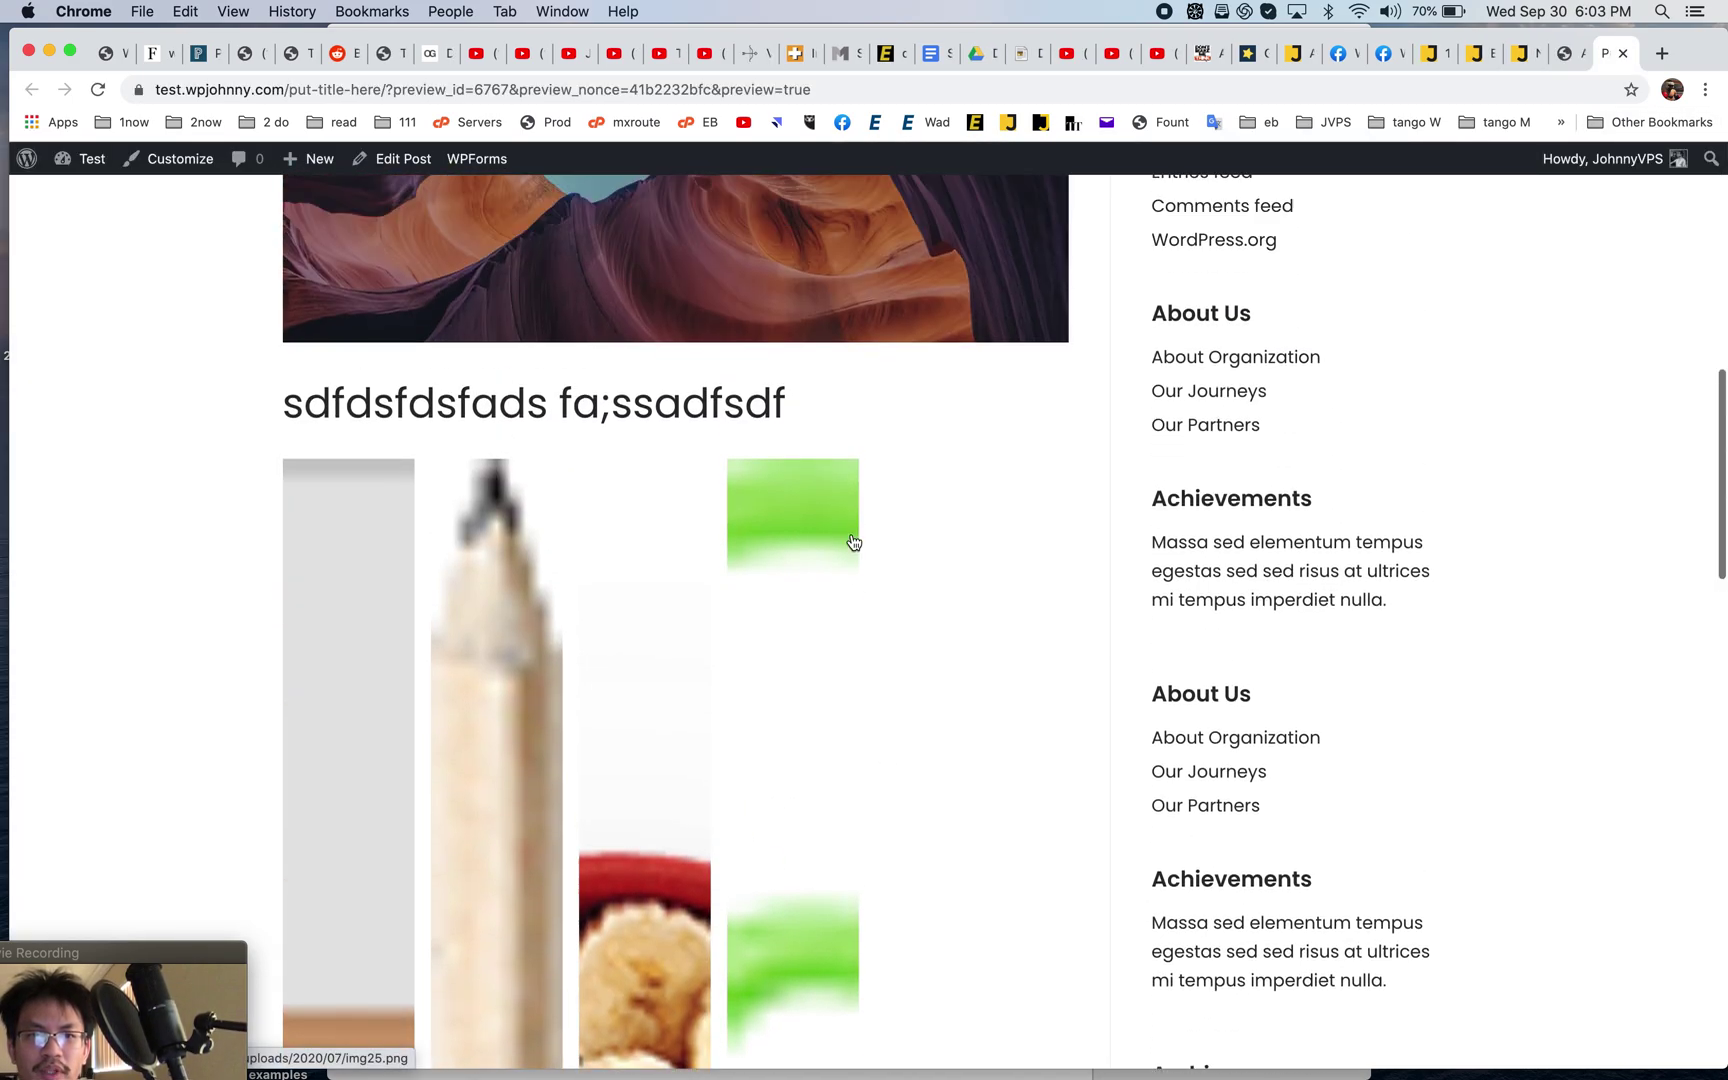
- Return to the post editor and remove the Gallery block
click(1567, 62)
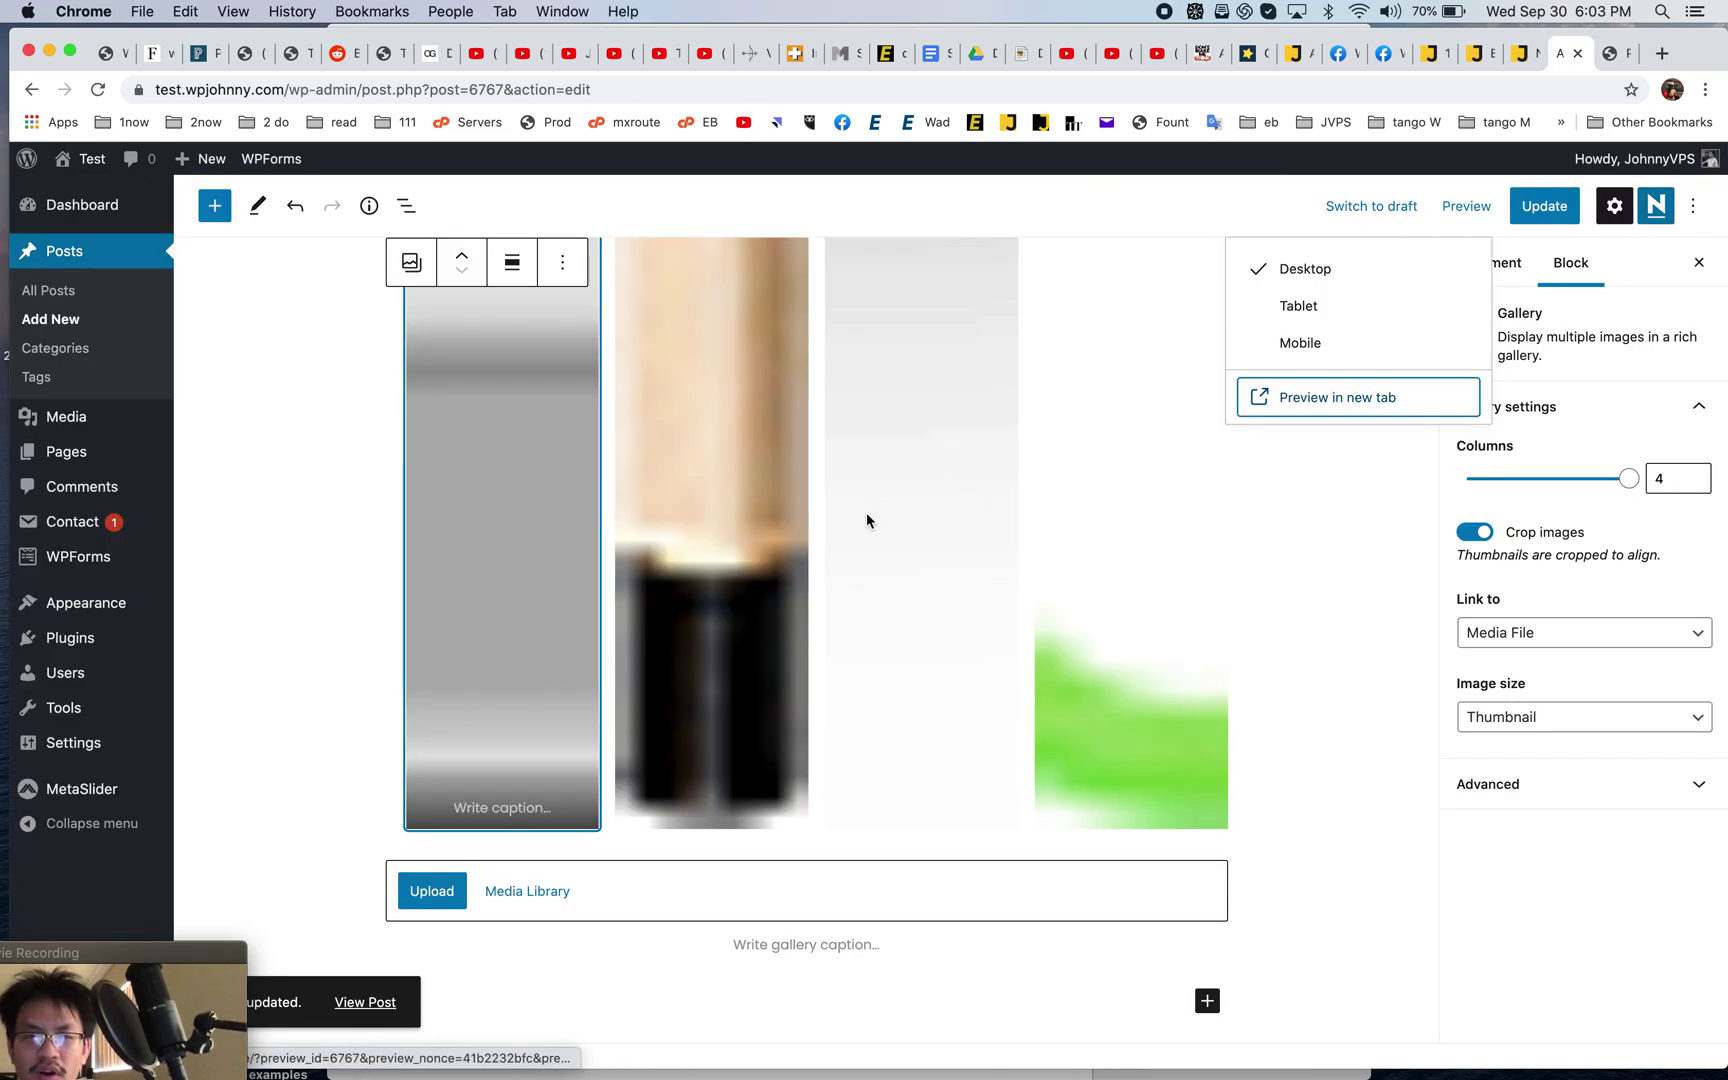
click(562, 263)
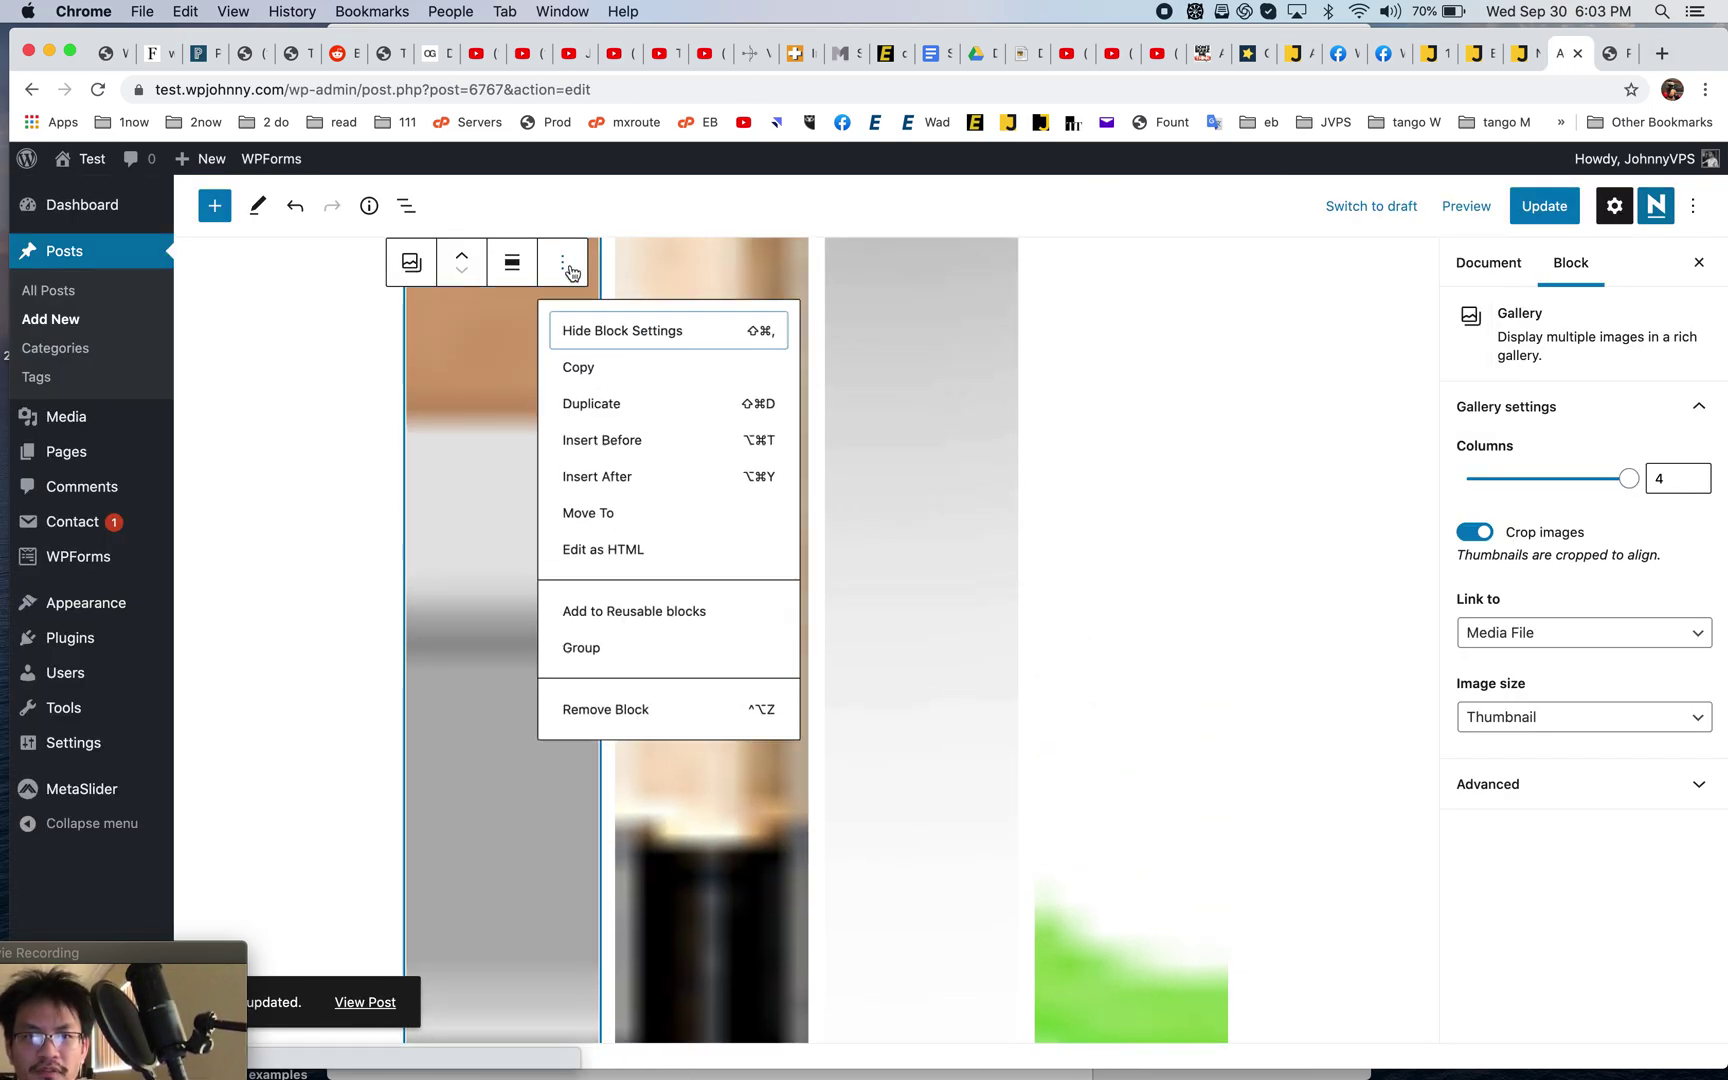
click(617, 716)
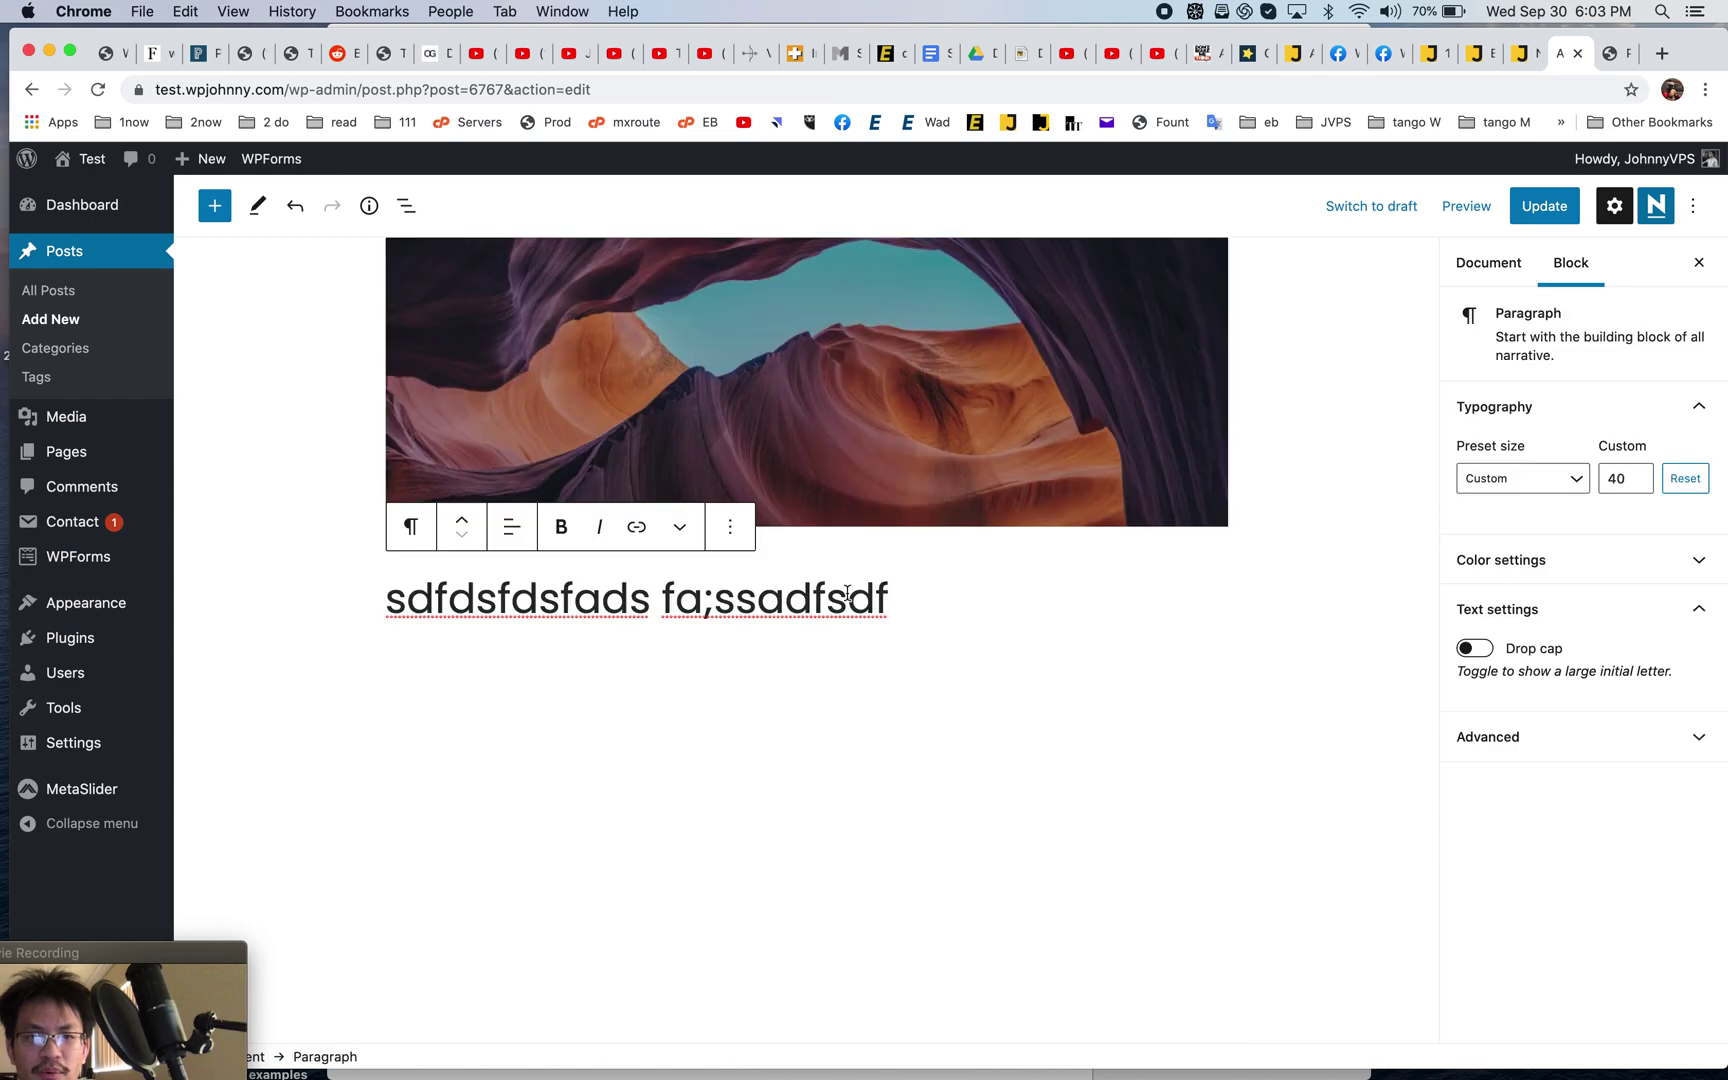
- Add a new Gallery block below the large-text paragraph
key(Return)
click(1207, 617)
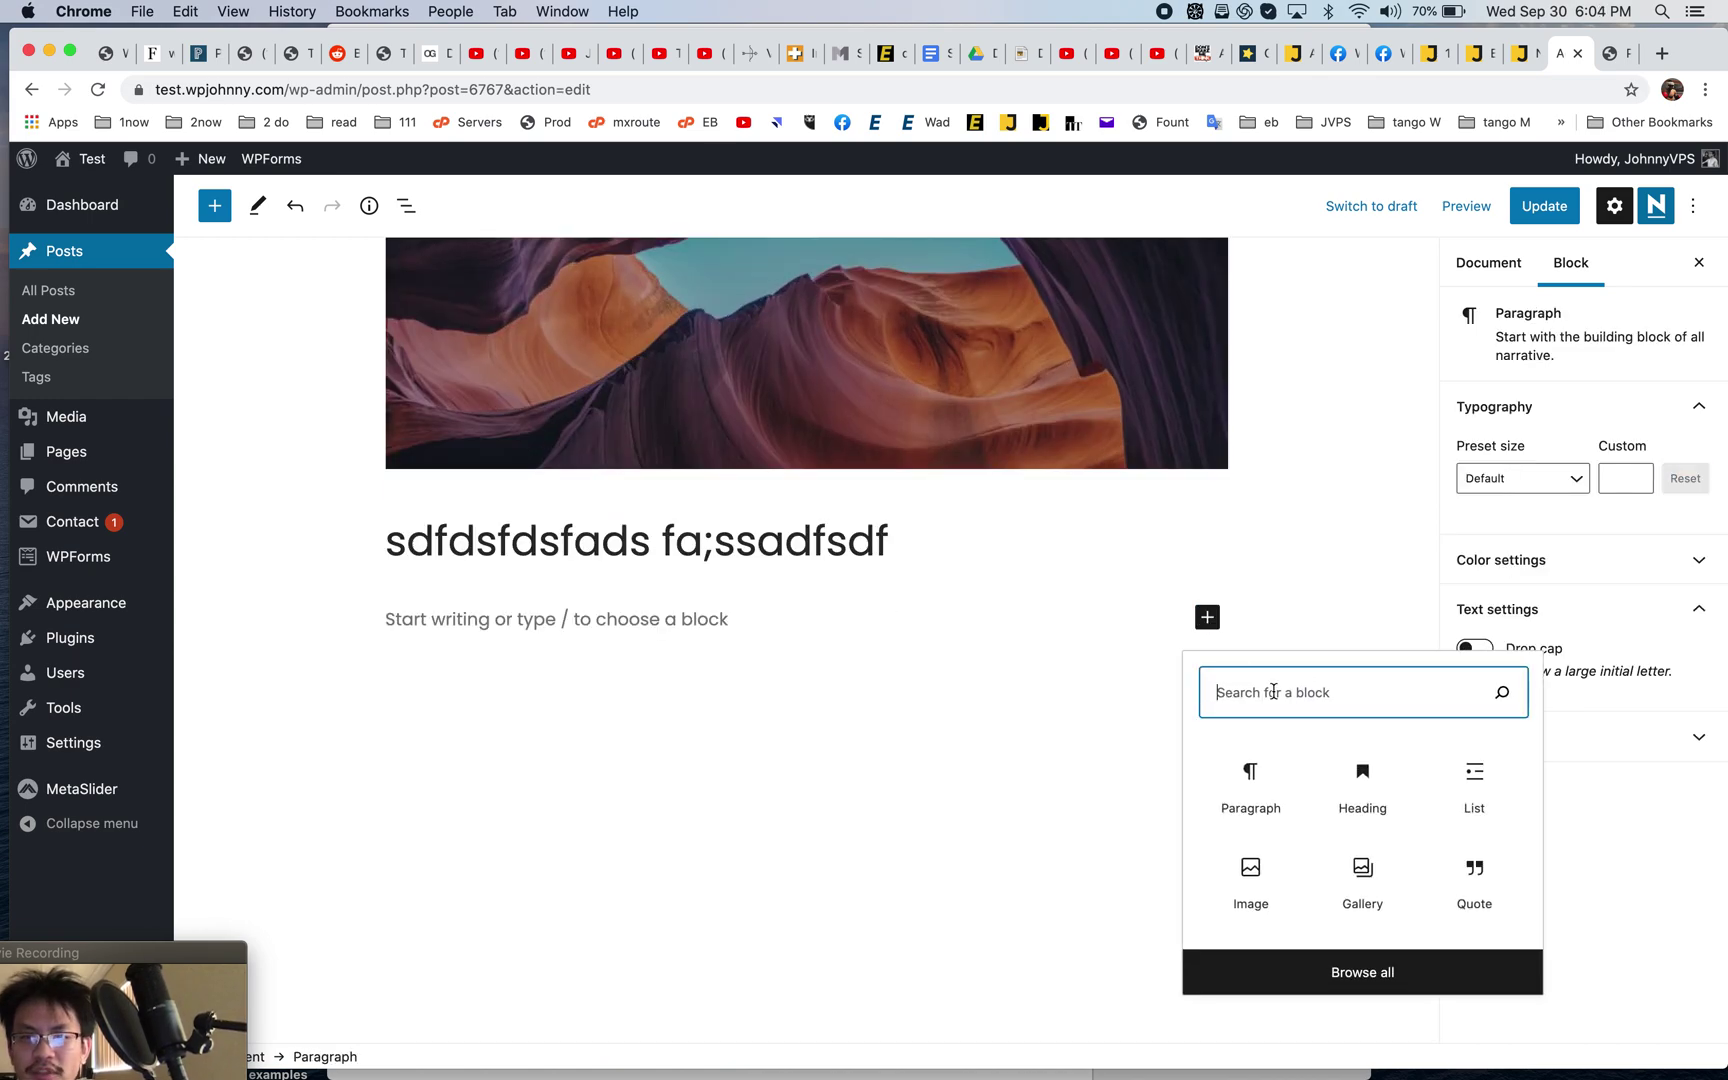
click(1341, 872)
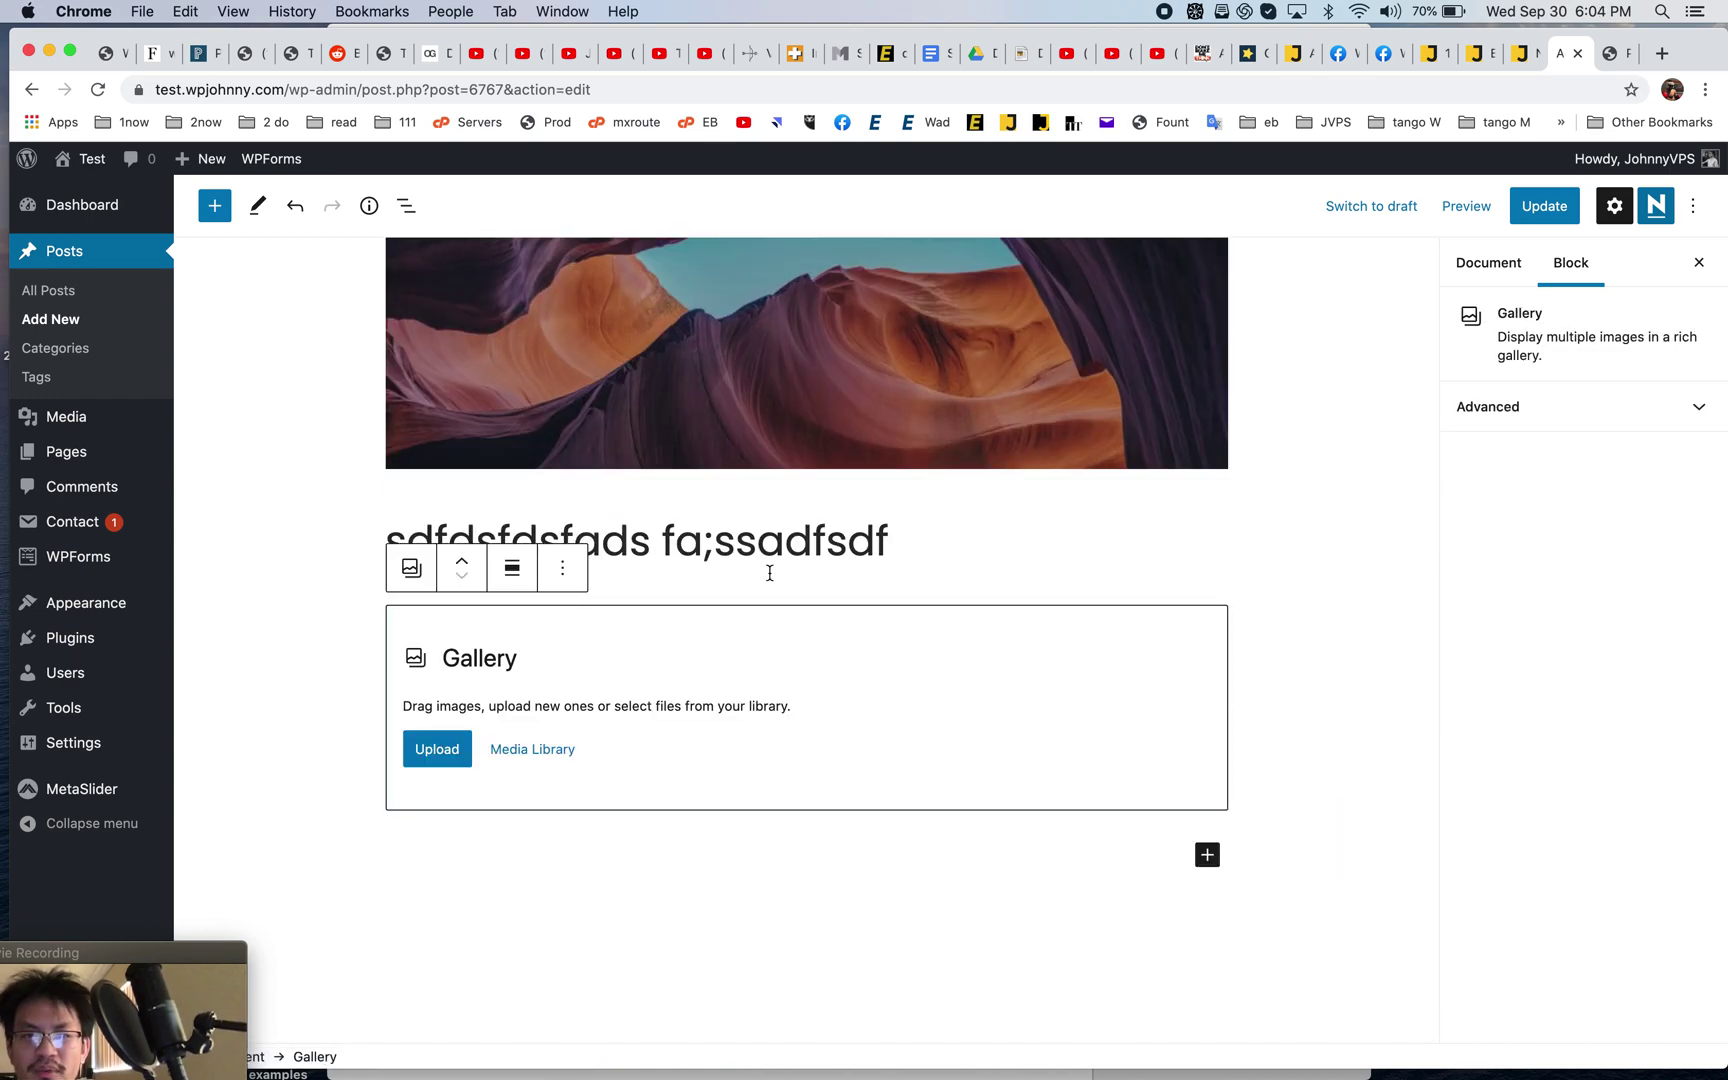
- Fill the gallery with the misty forest, snow hikers, mountain boardwalk and aerial coast images from the media library
click(535, 750)
scroll(880, 547, down, 3)
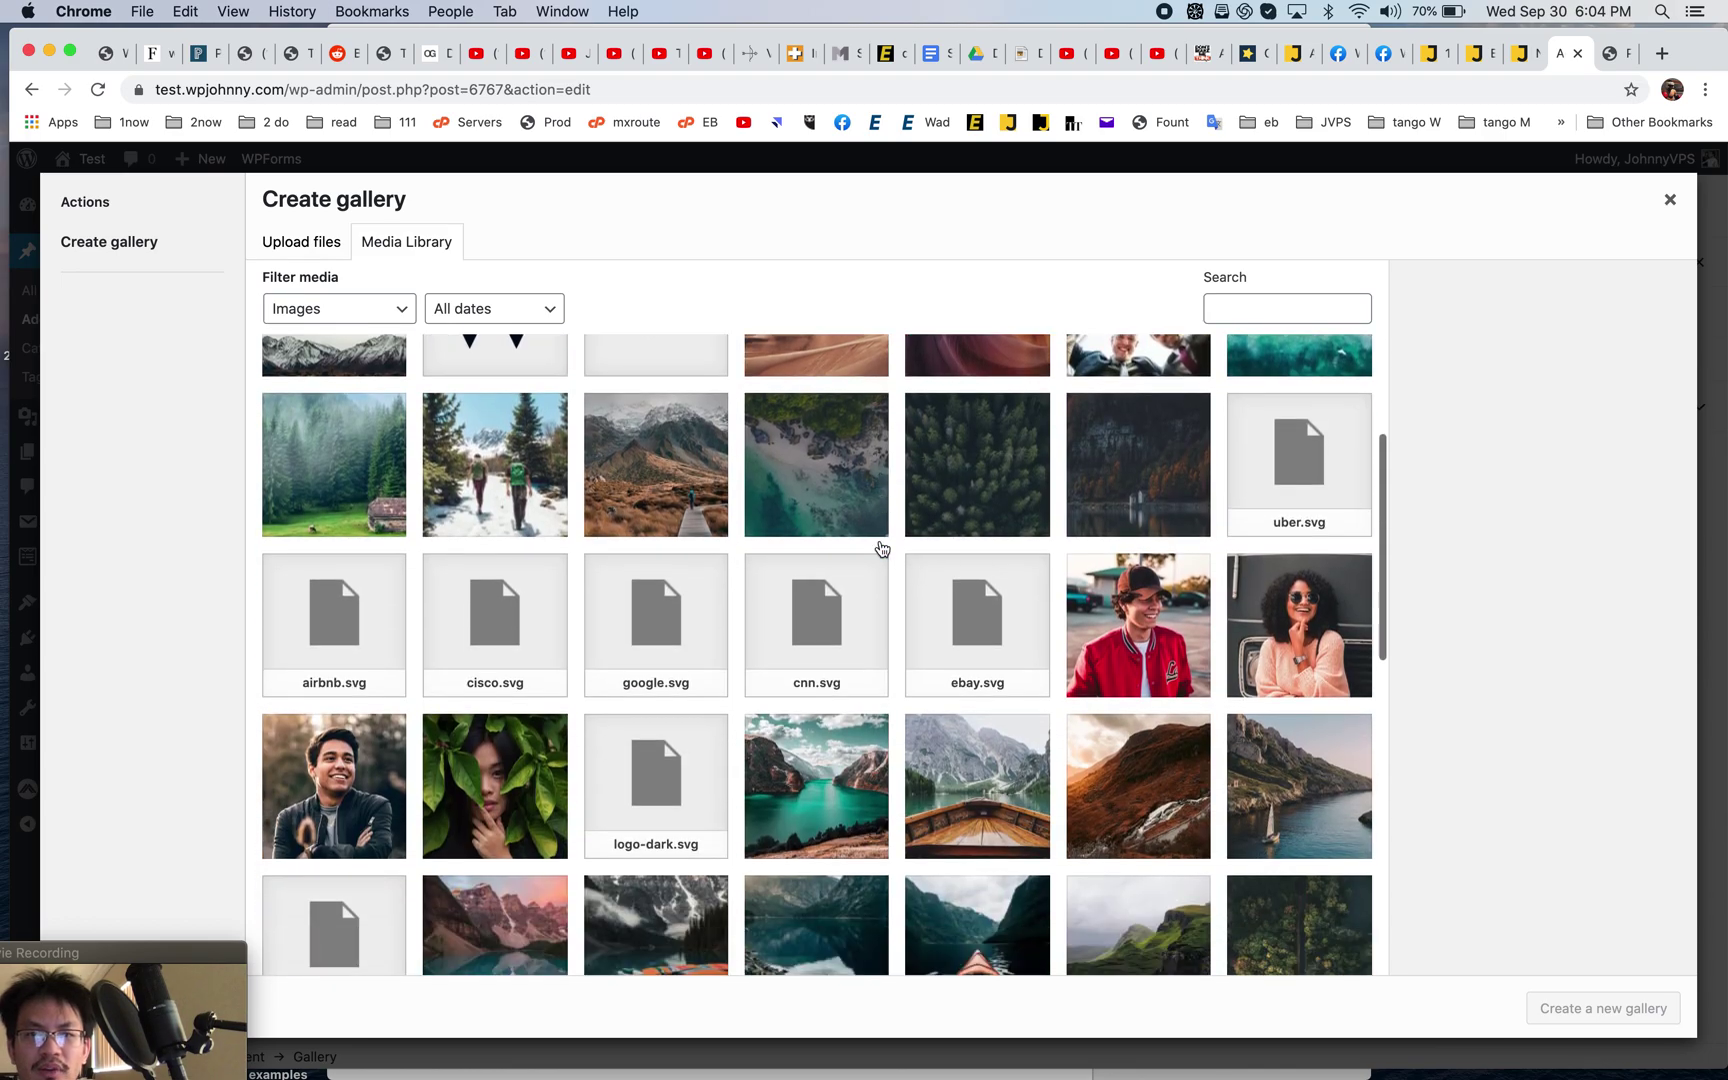
scroll(880, 547, up, 1)
click(335, 472)
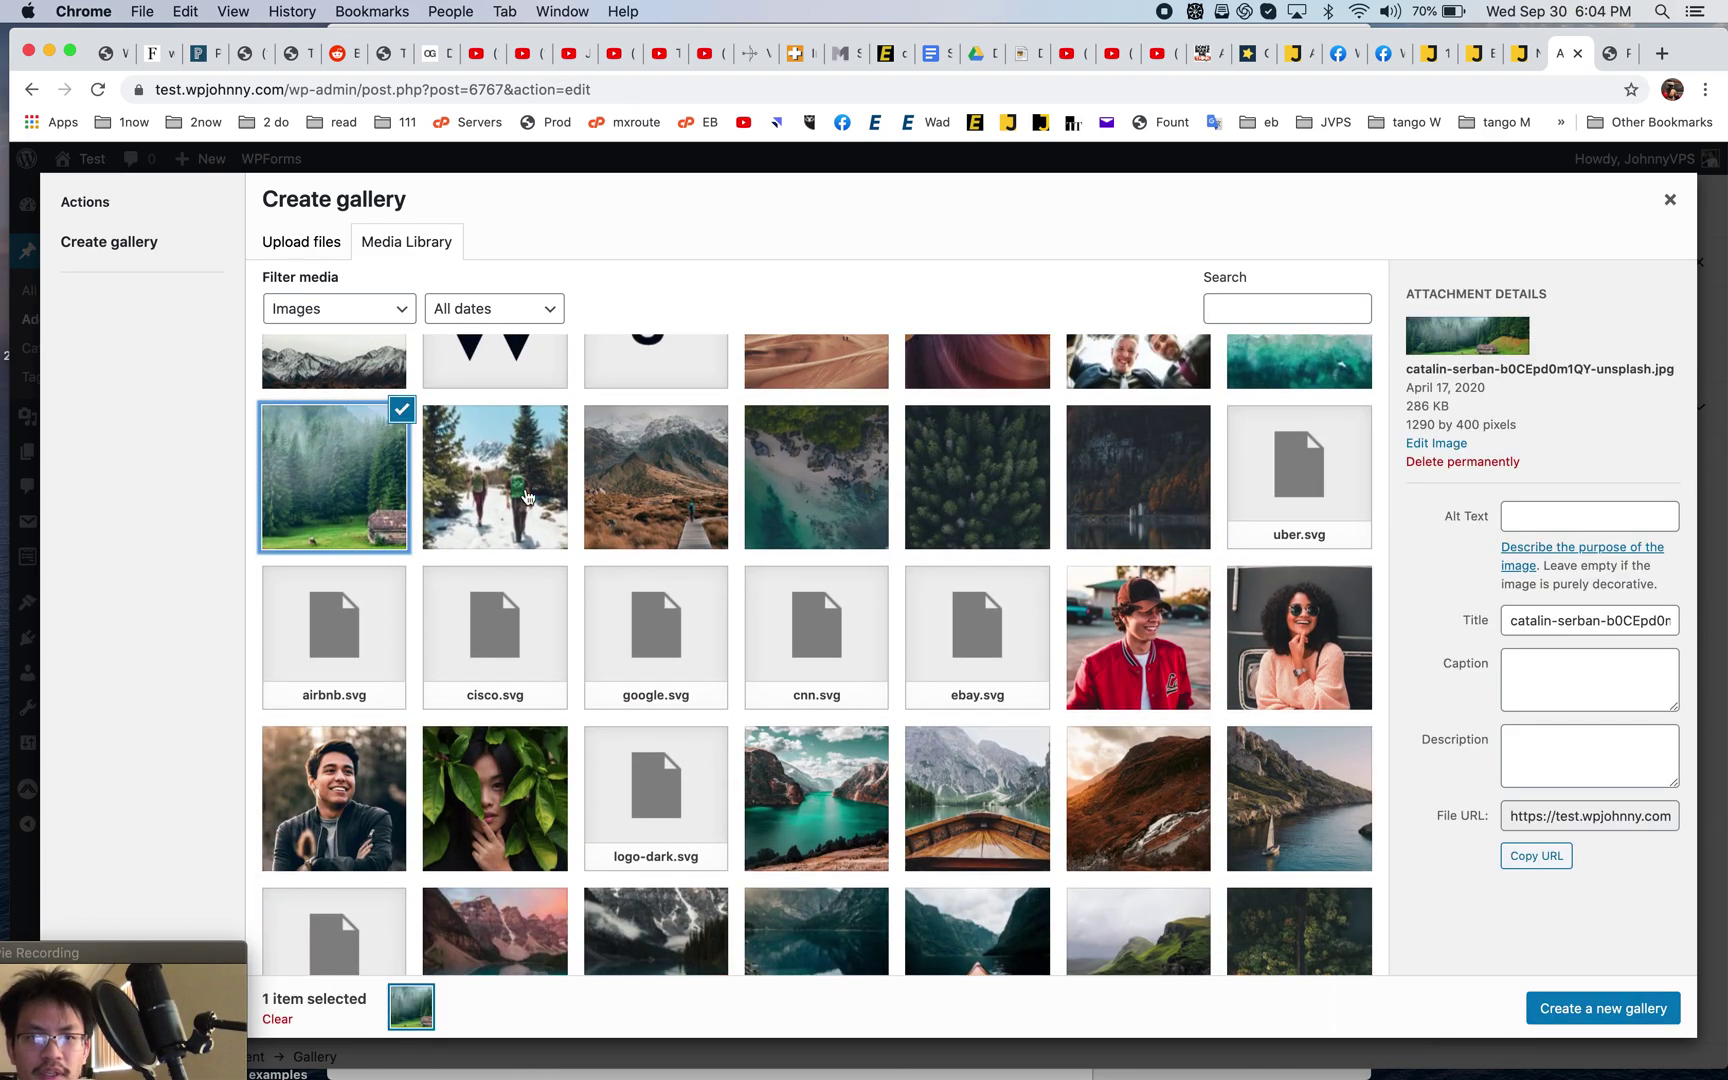
click(495, 475)
click(645, 496)
click(816, 477)
click(1602, 1008)
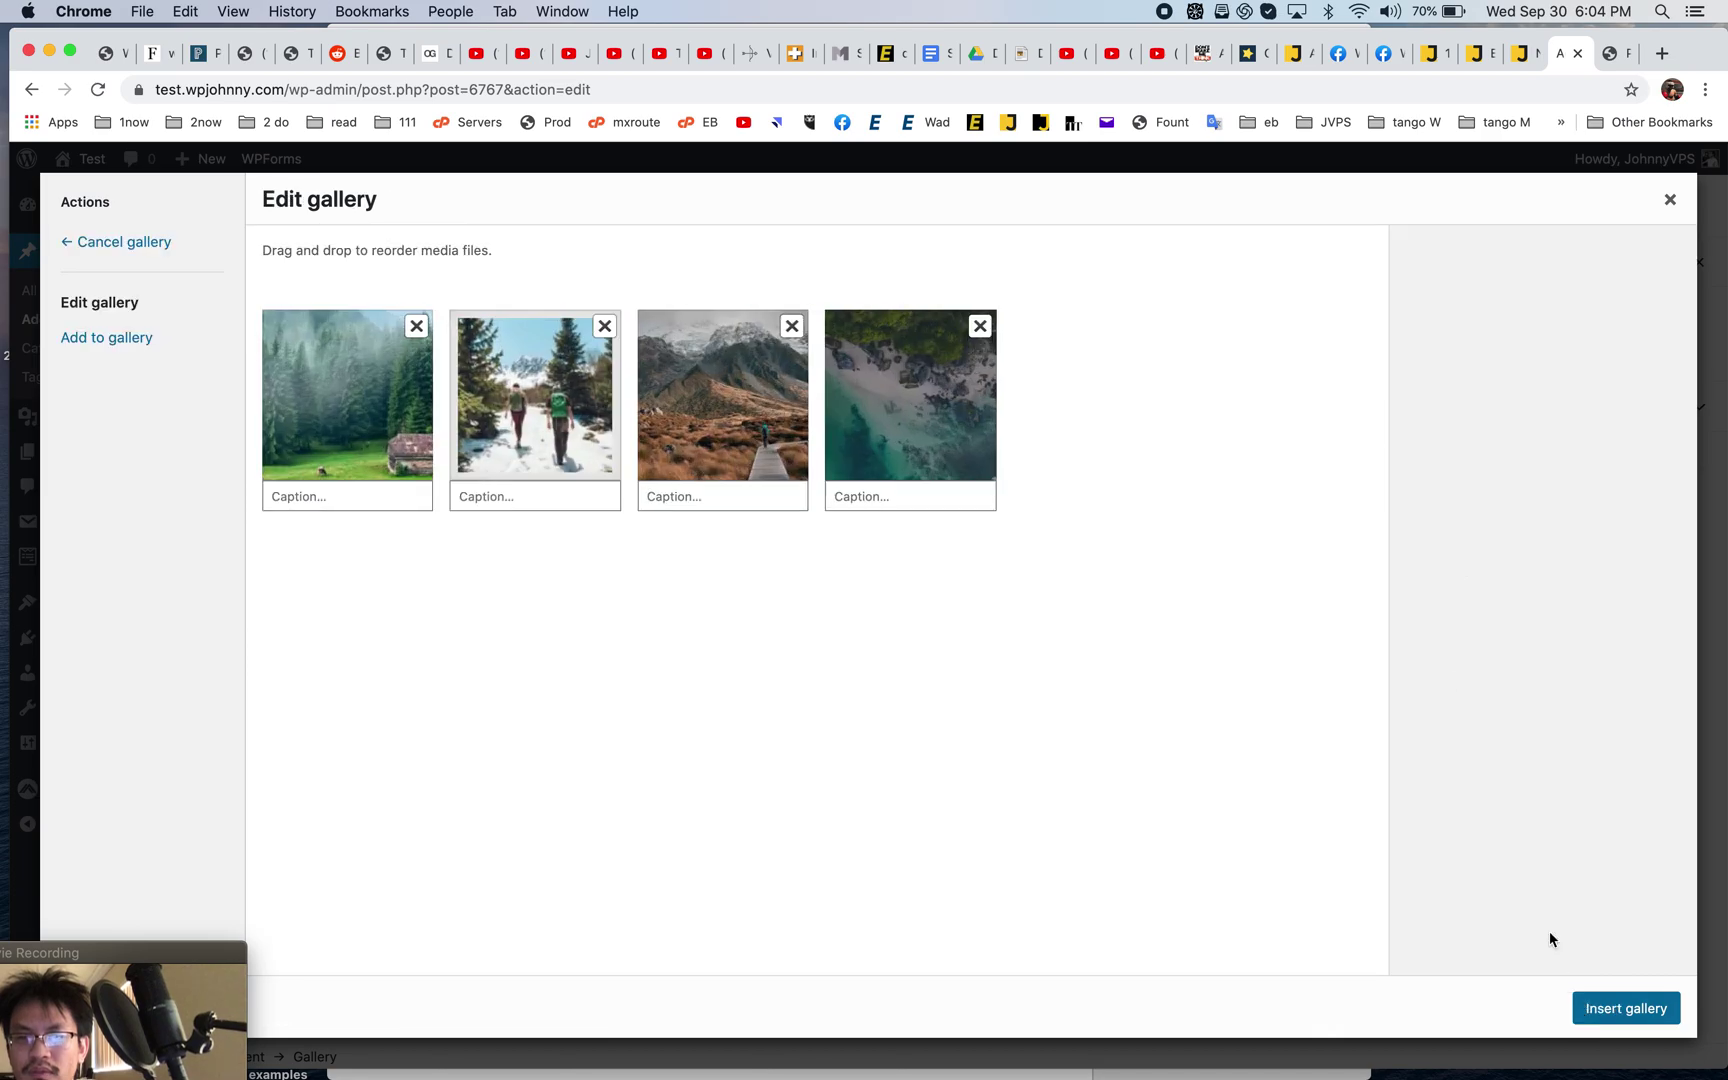
click(1627, 1005)
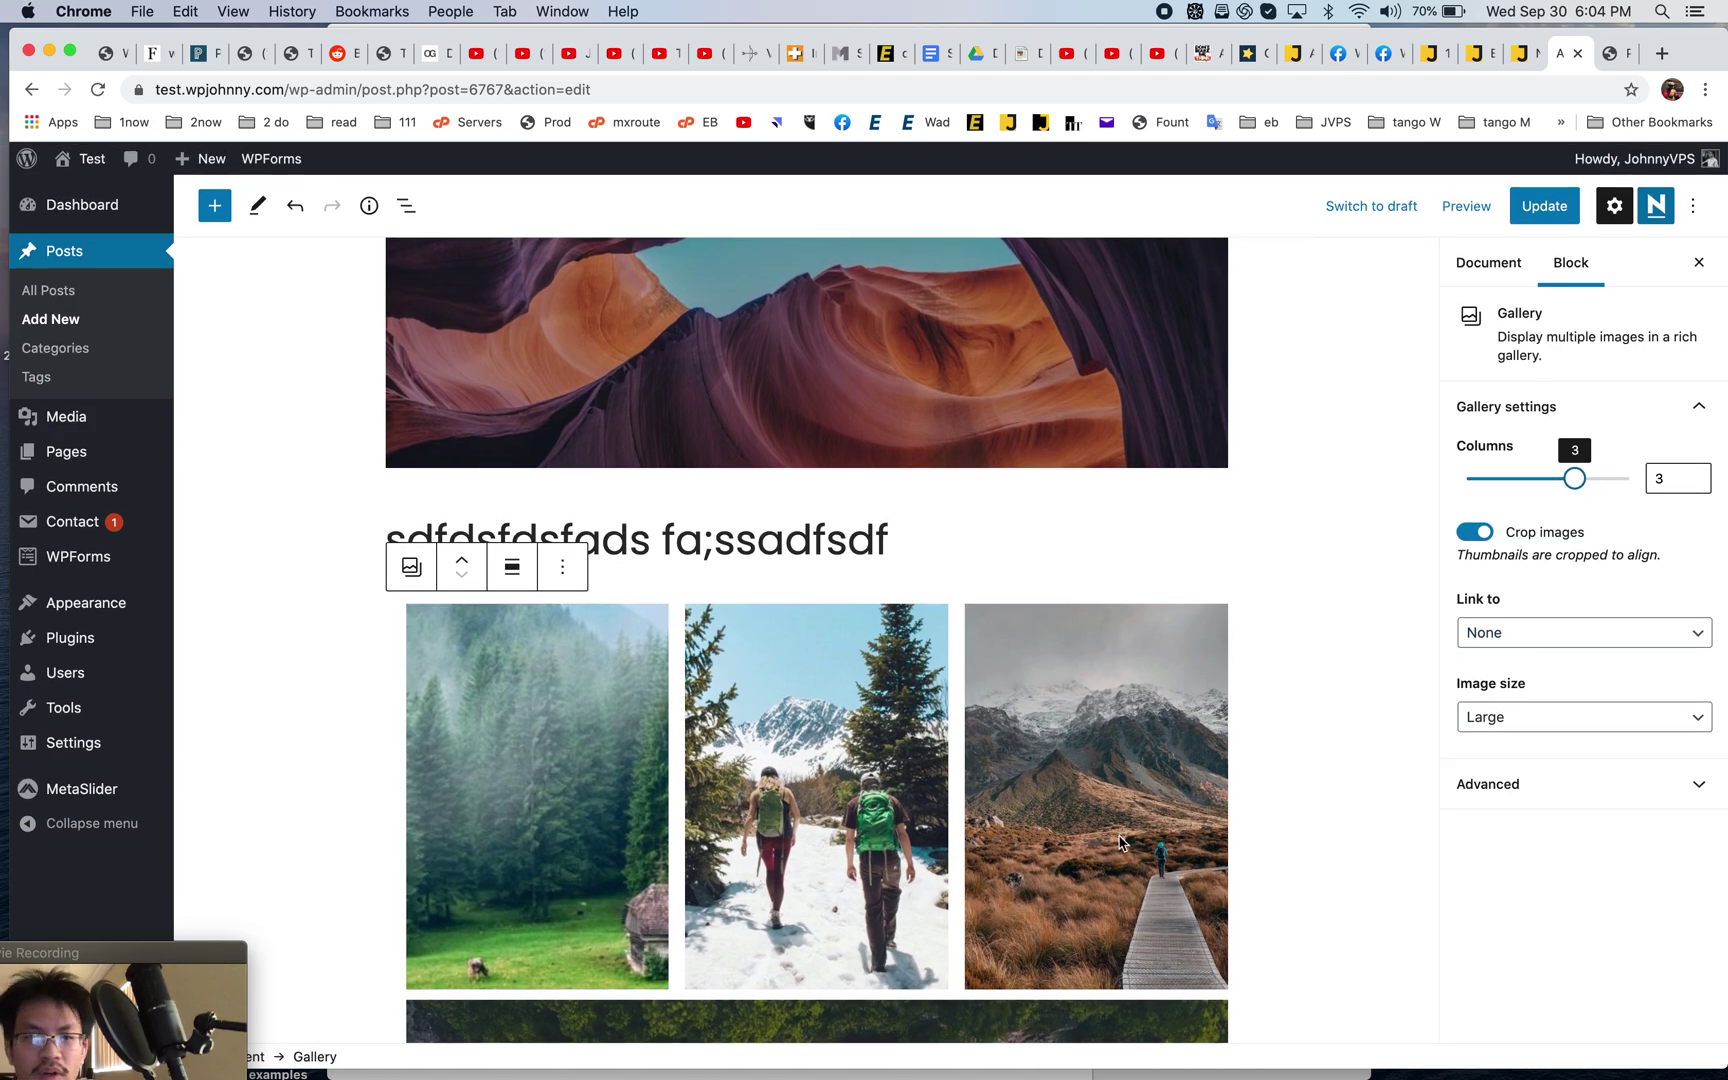
- Update the post and review the landscape gallery's layout in the reloaded preview page
scroll(1115, 833, down, 10)
scroll(1105, 825, up, 5)
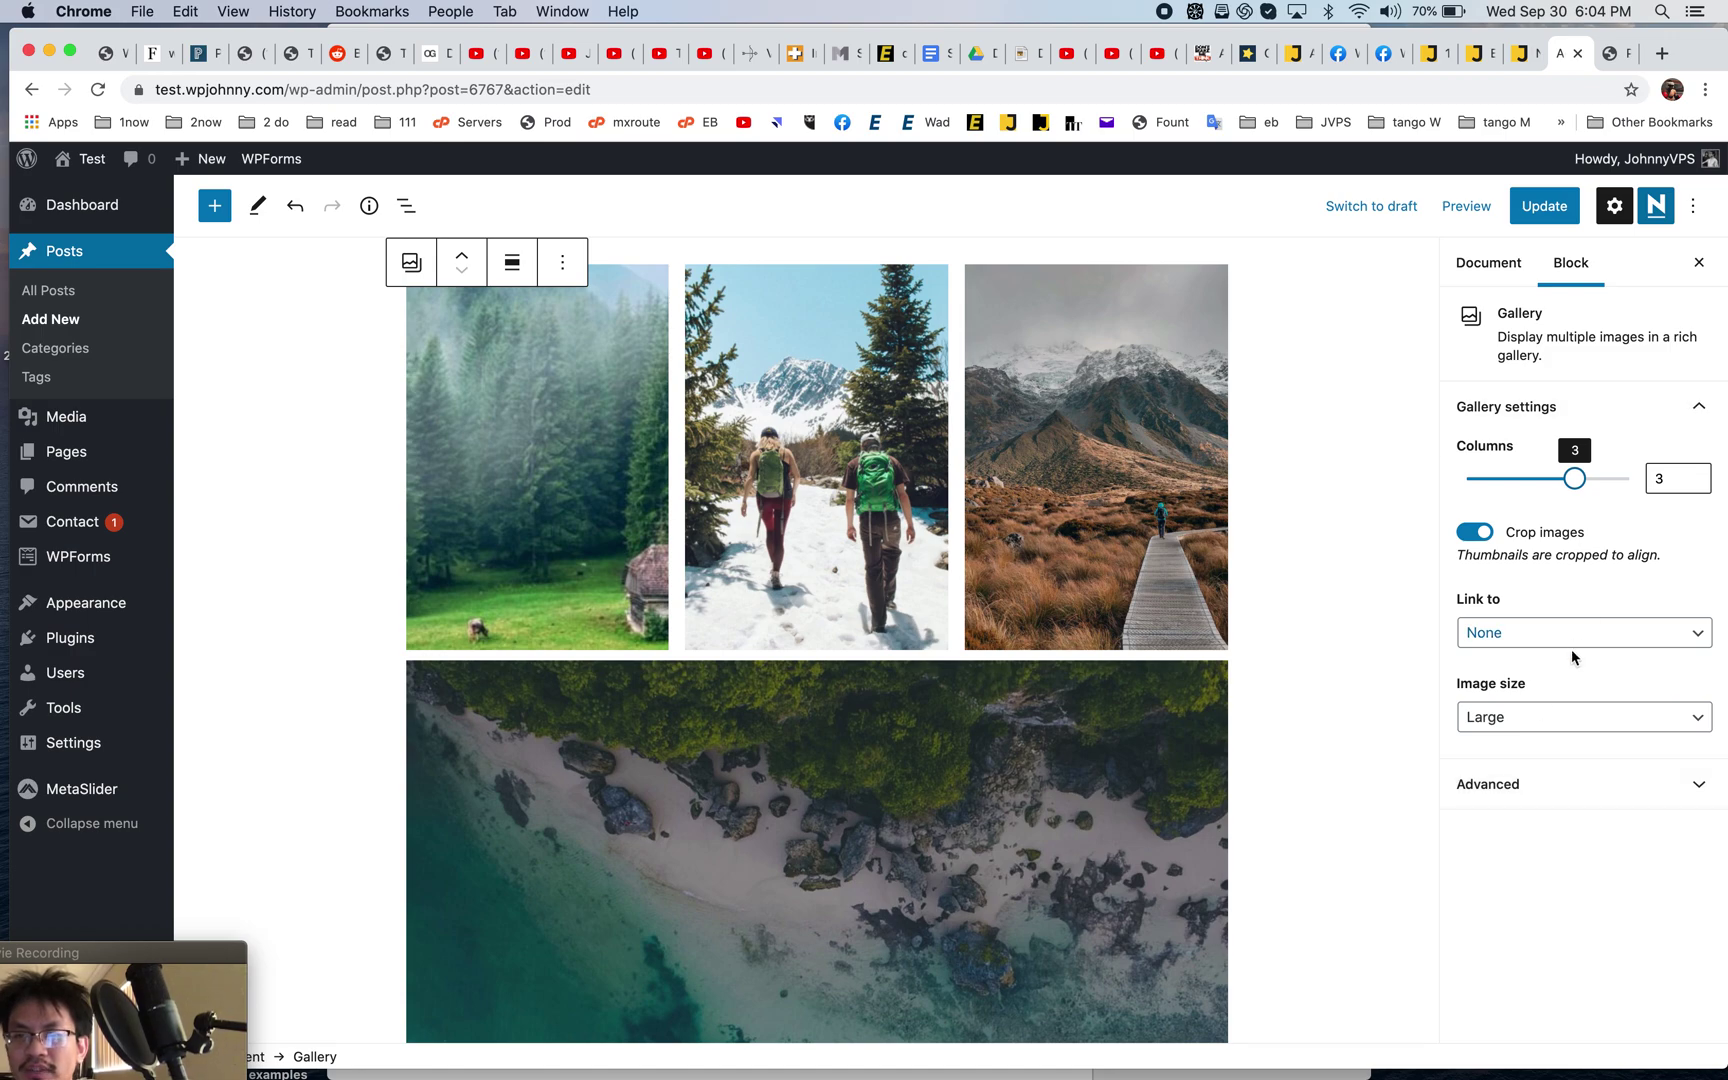
click(1535, 210)
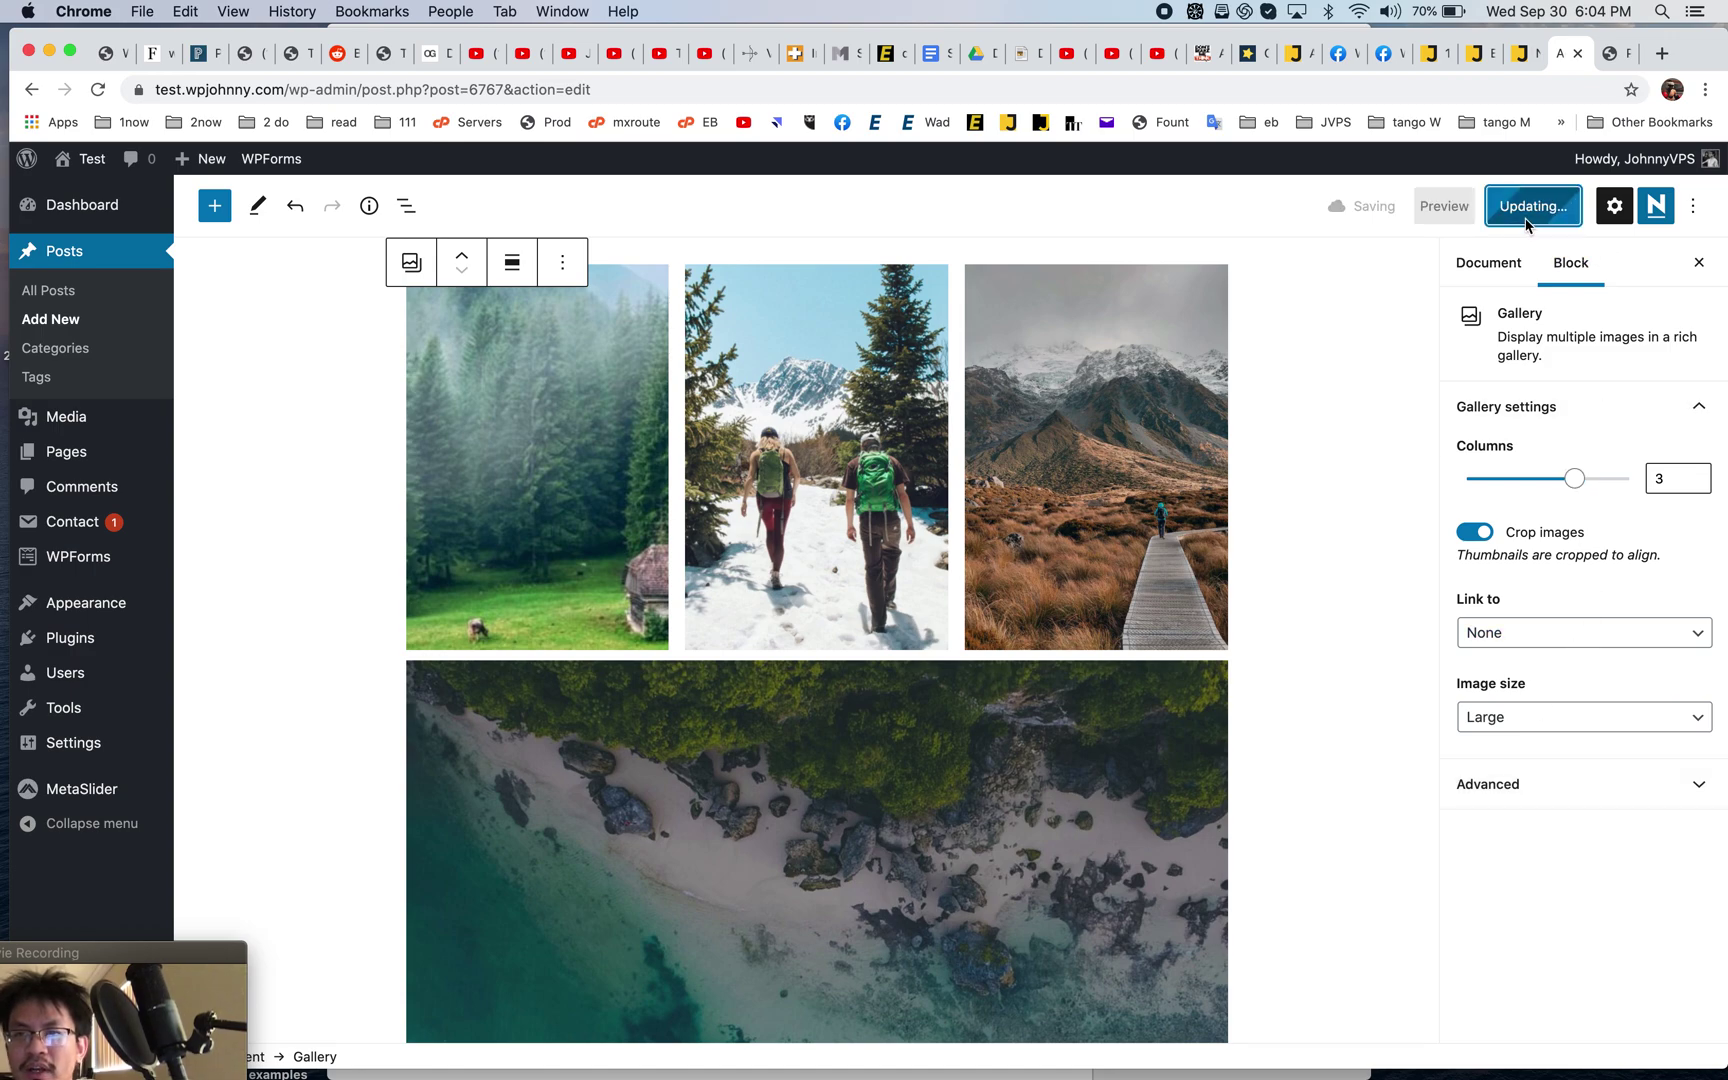
click(1607, 55)
key(super+r)
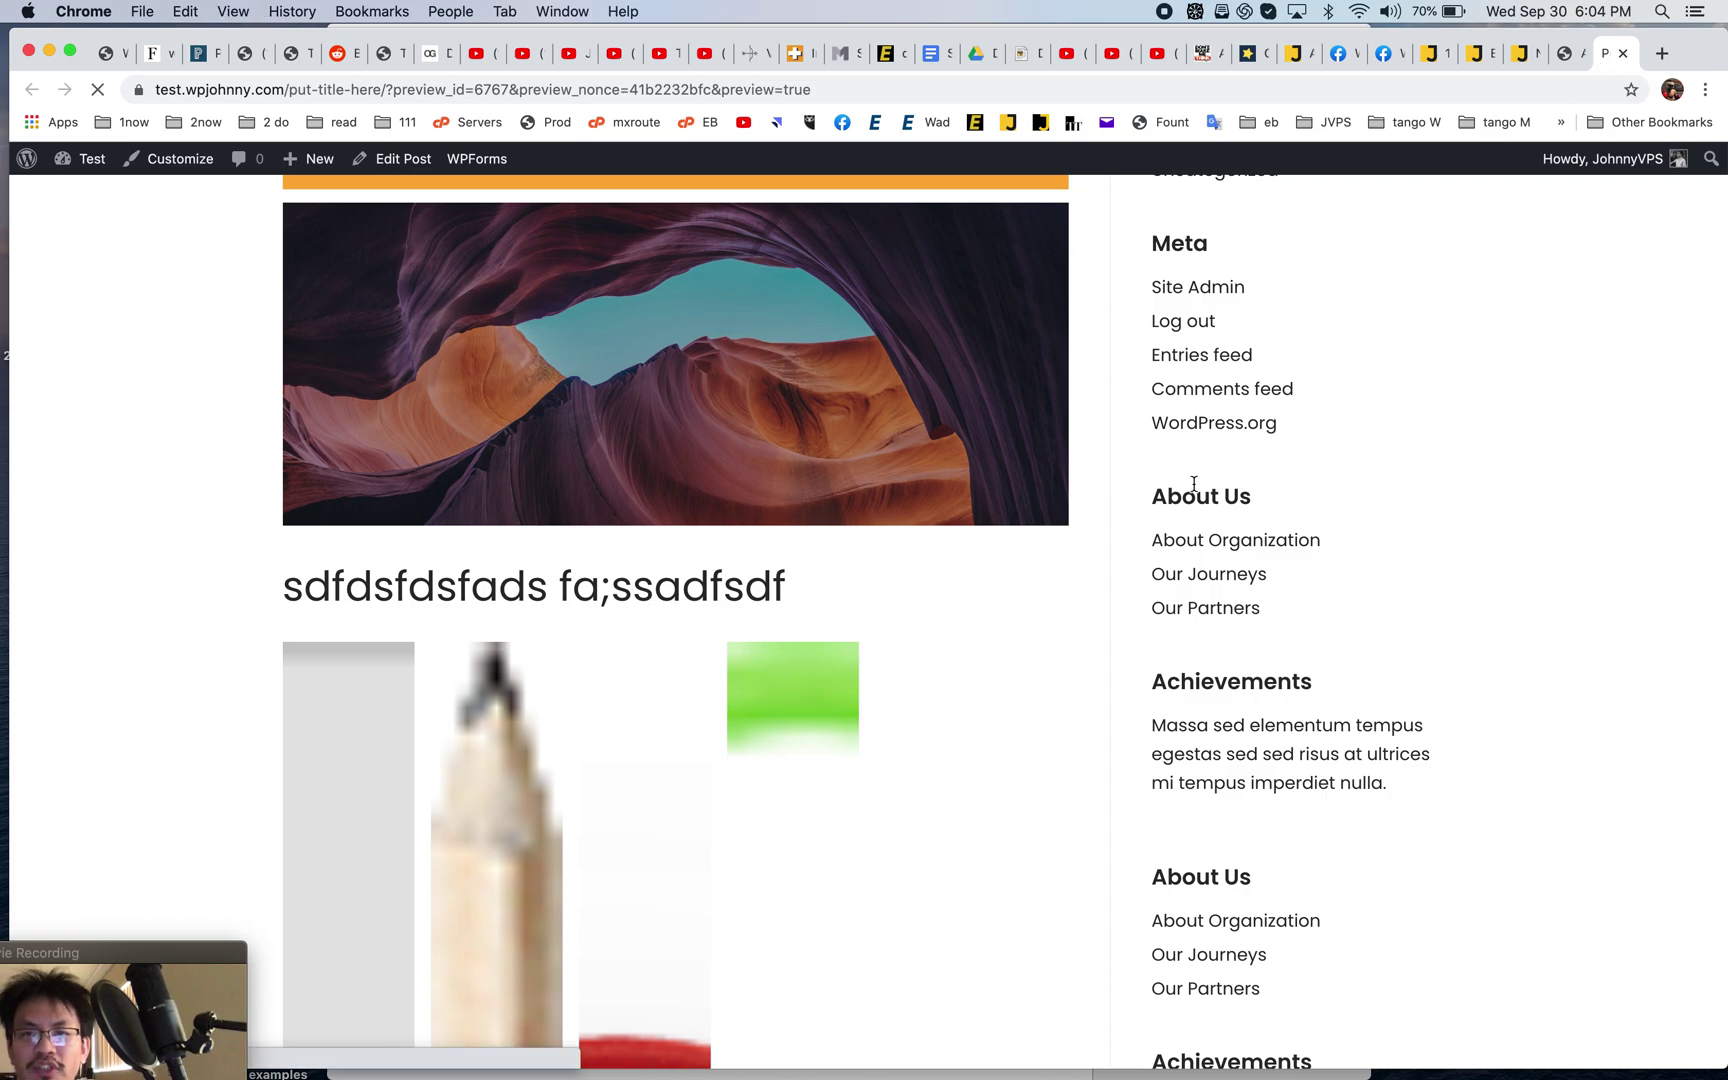
scroll(571, 910, down, 10)
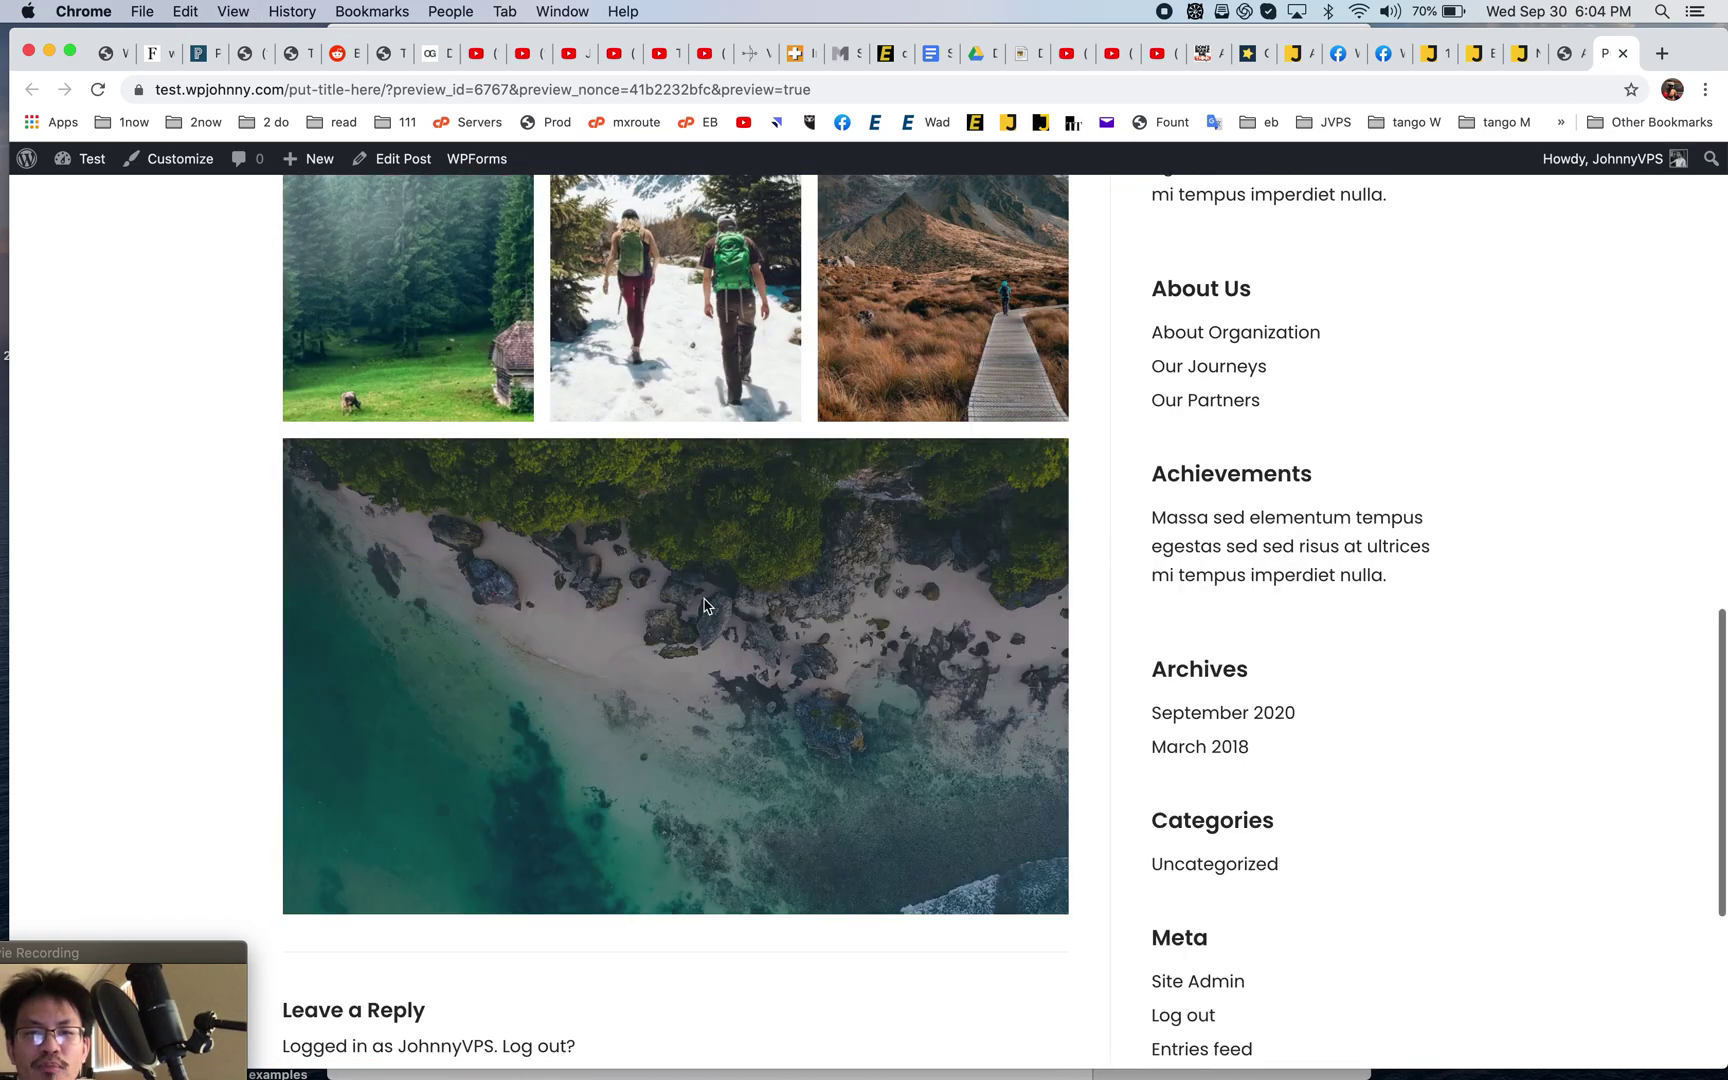
scroll(695, 710, up, 3)
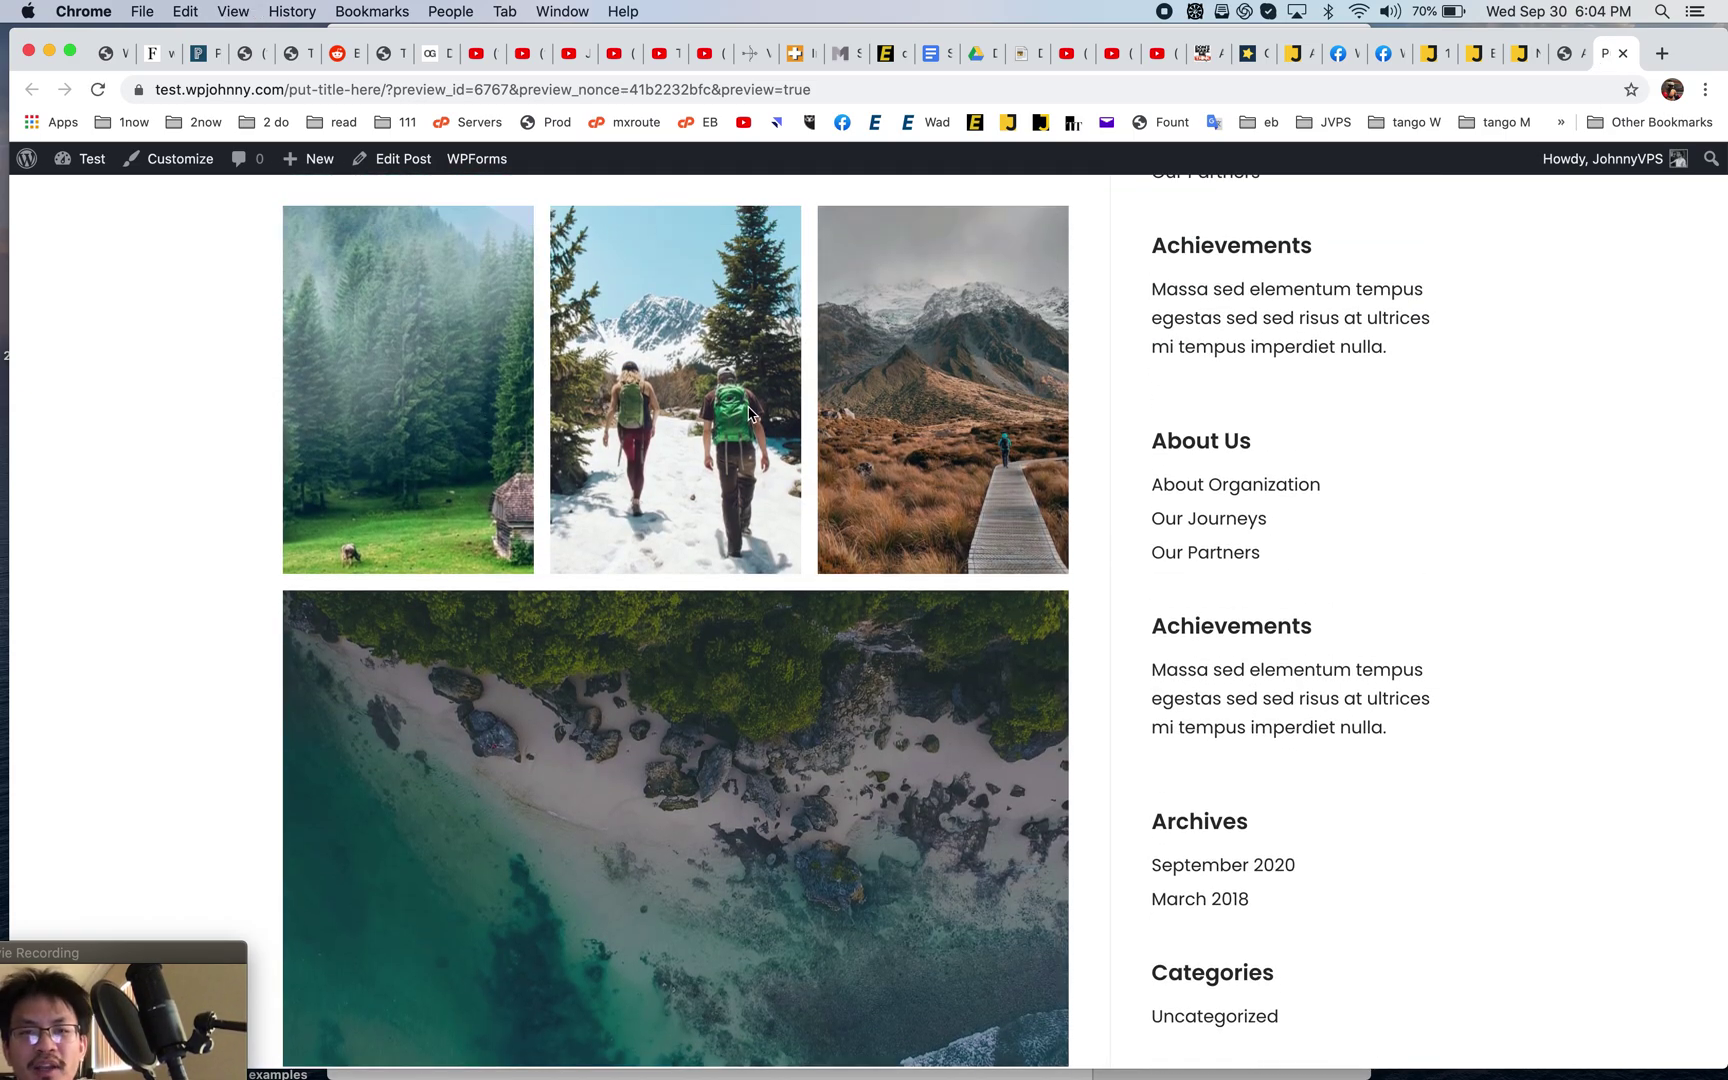
scroll(490, 729, down, 5)
scroll(490, 717, up, 3)
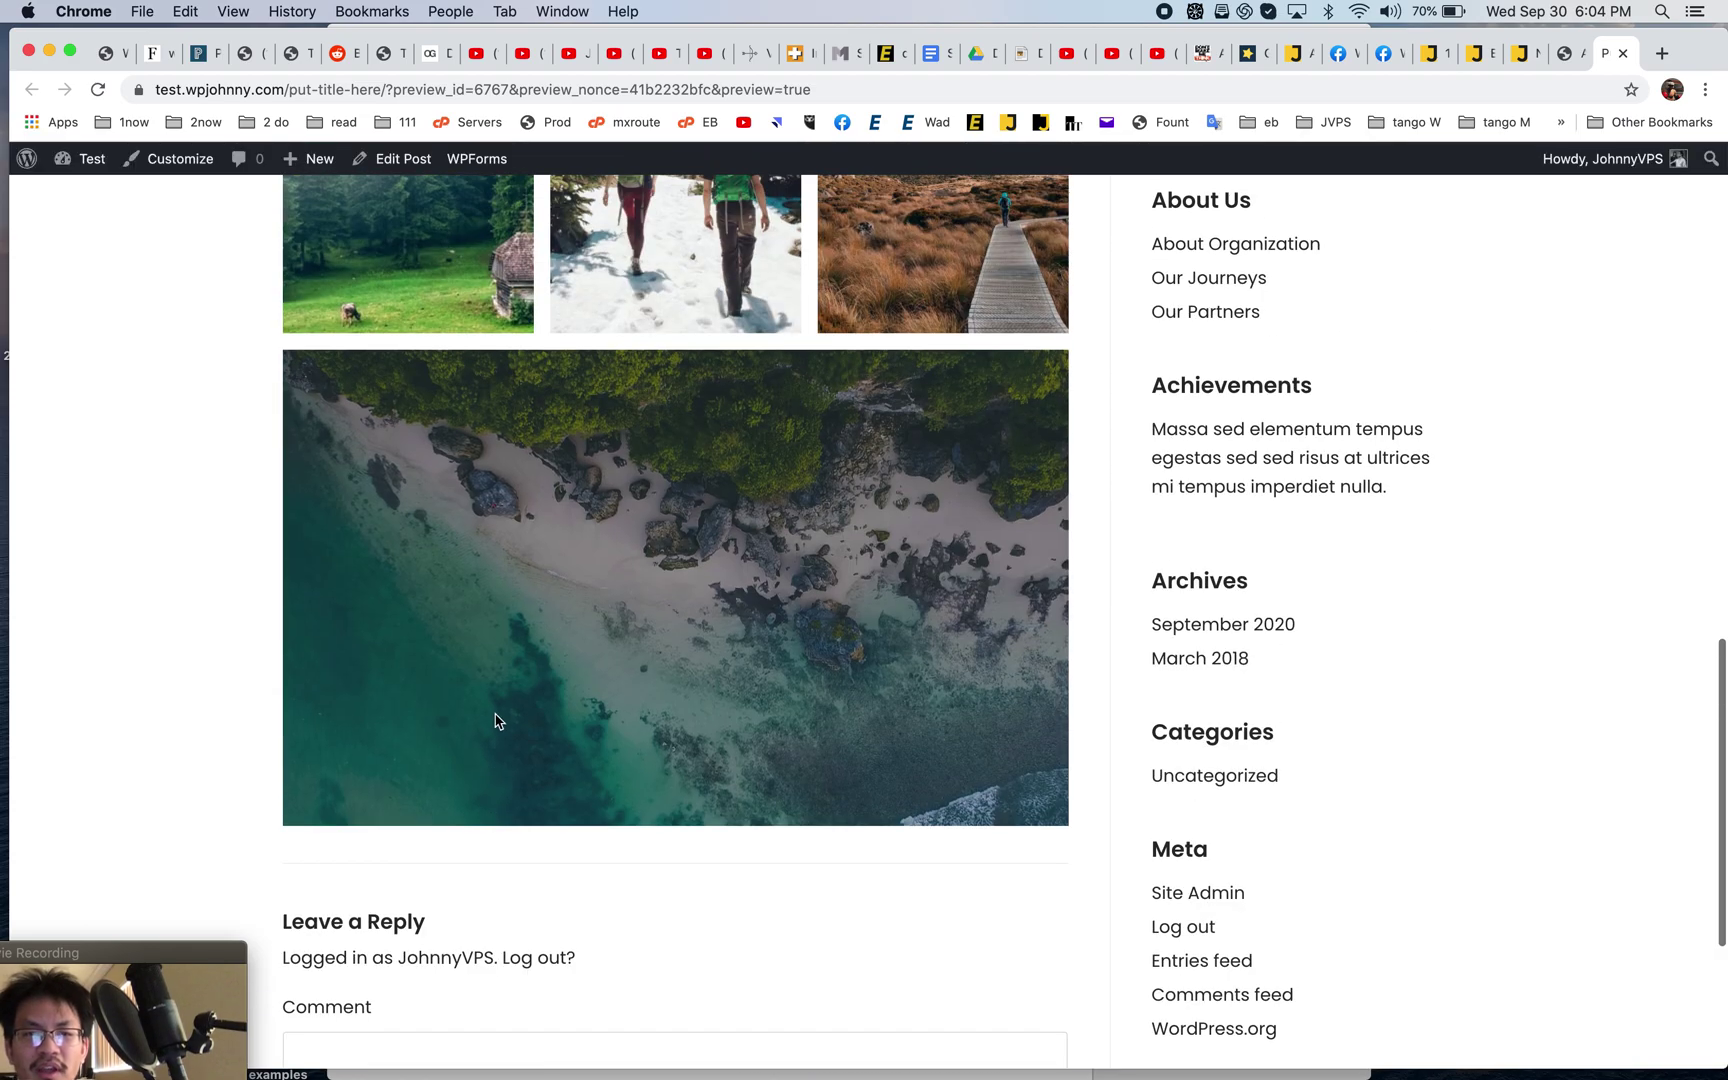
scroll(609, 613, up, 3)
- Return to the editor and set the landscape gallery's images to link to Media File
key(super+w)
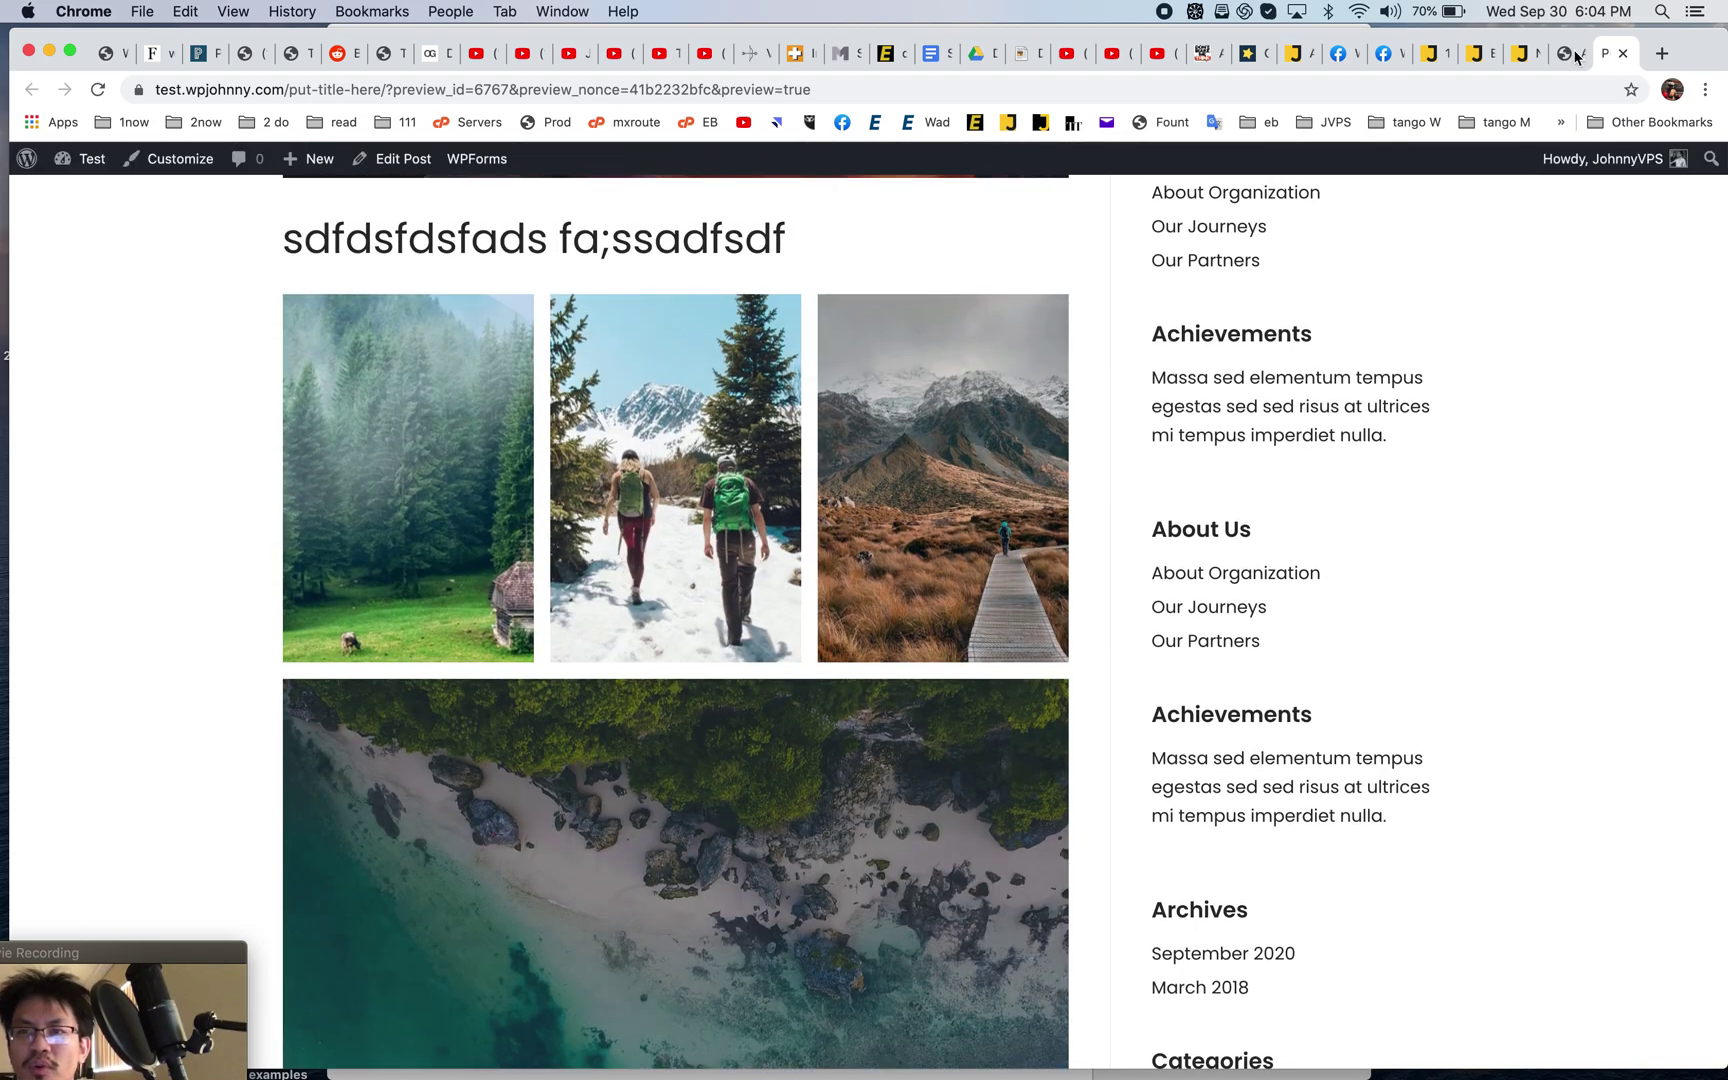
click(1567, 618)
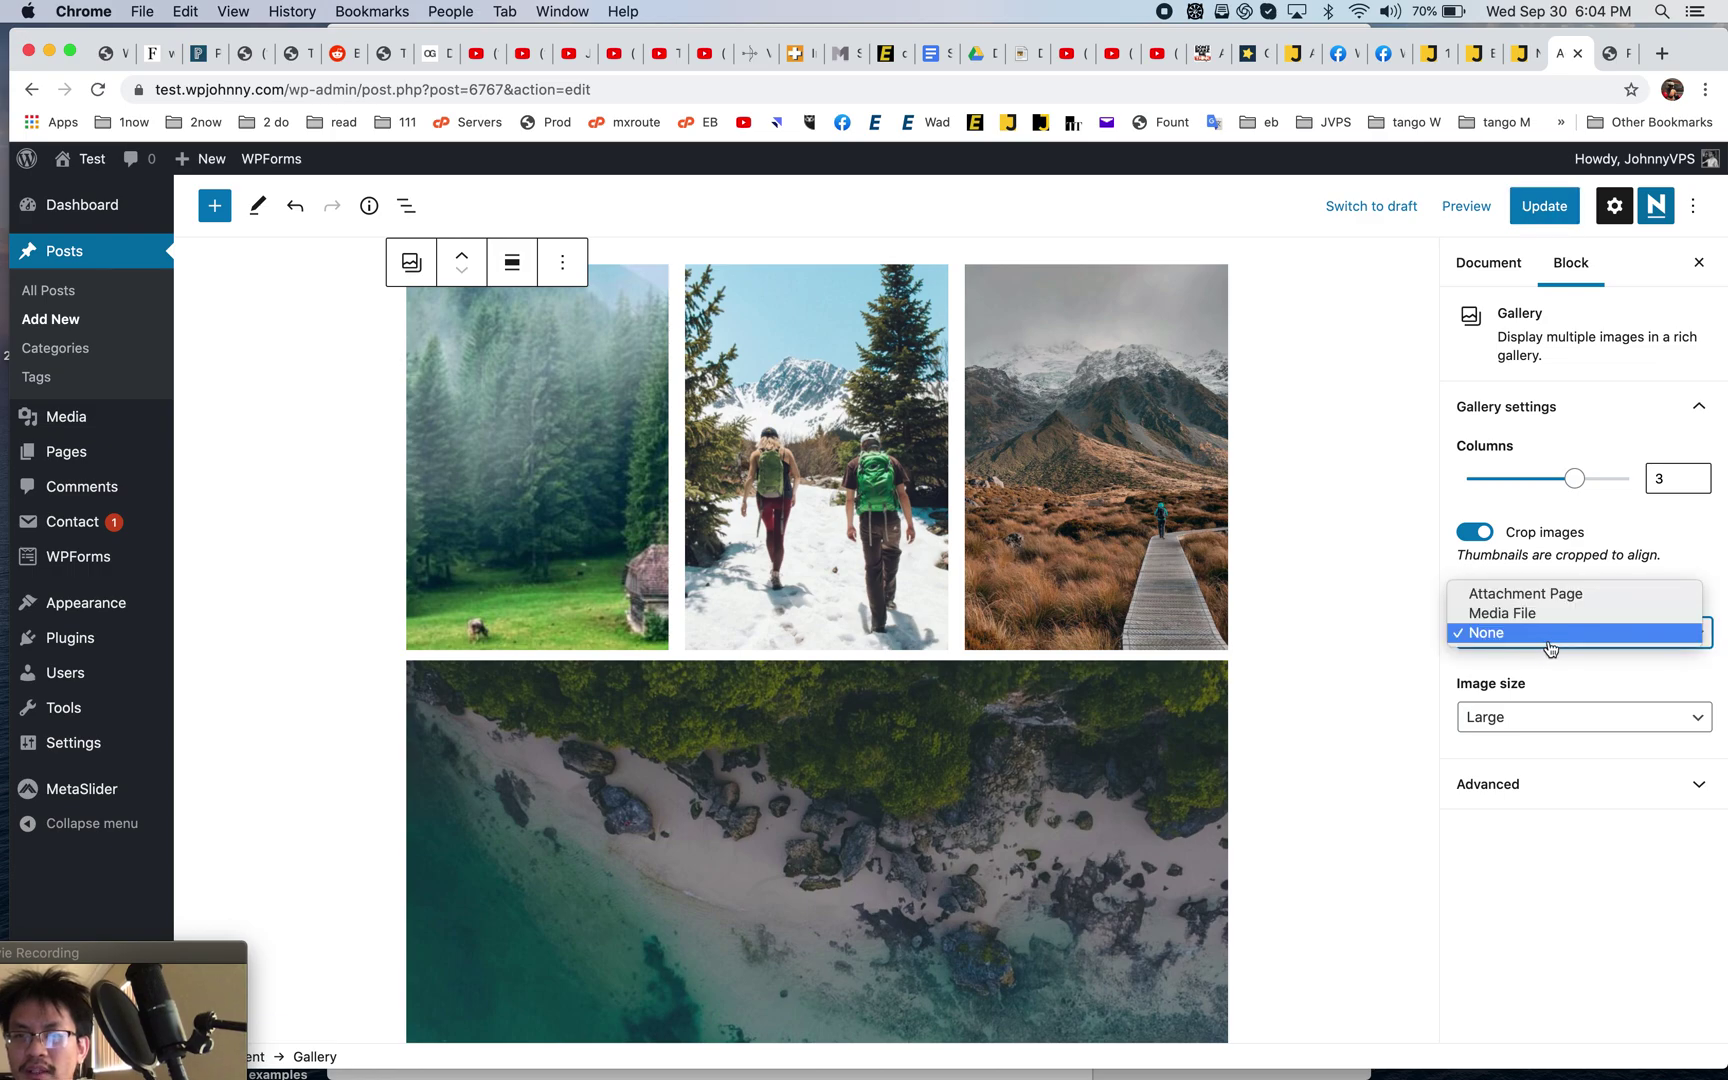
click(1445, 611)
- Update the post and test the gallery link by opening the mountain boardwalk image from the preview
click(1545, 205)
click(1466, 205)
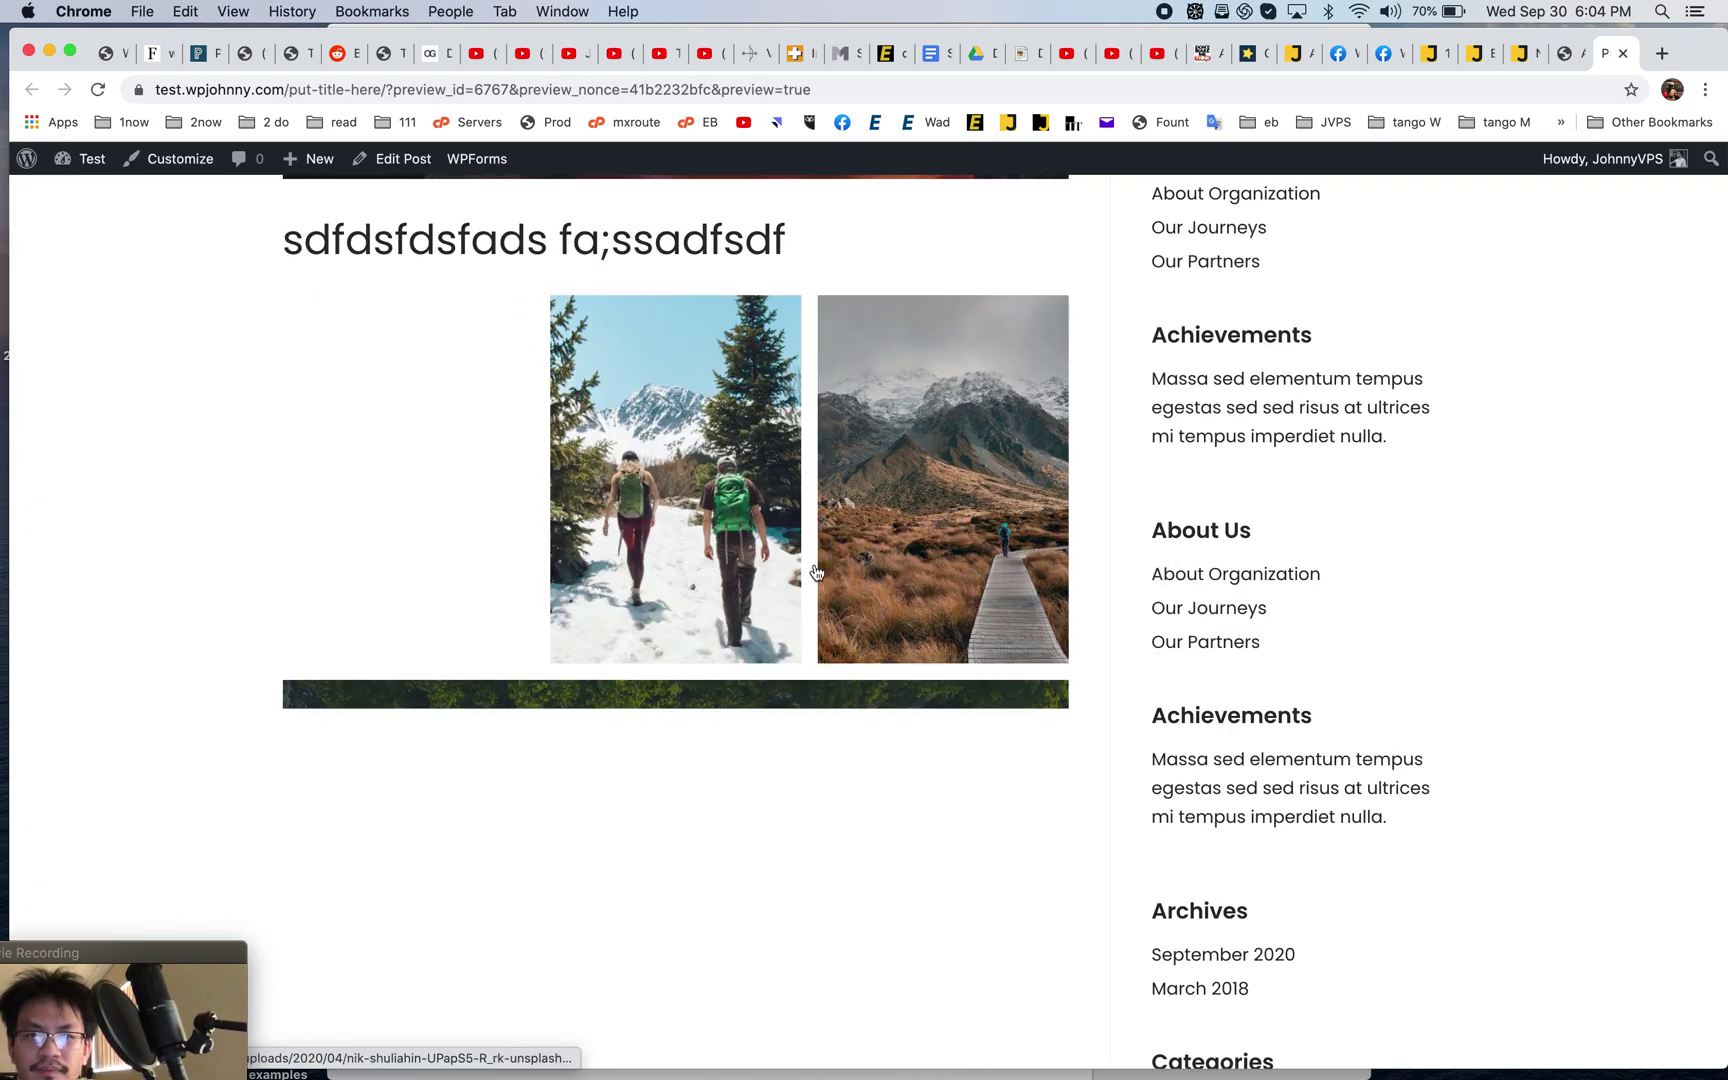
click(963, 529)
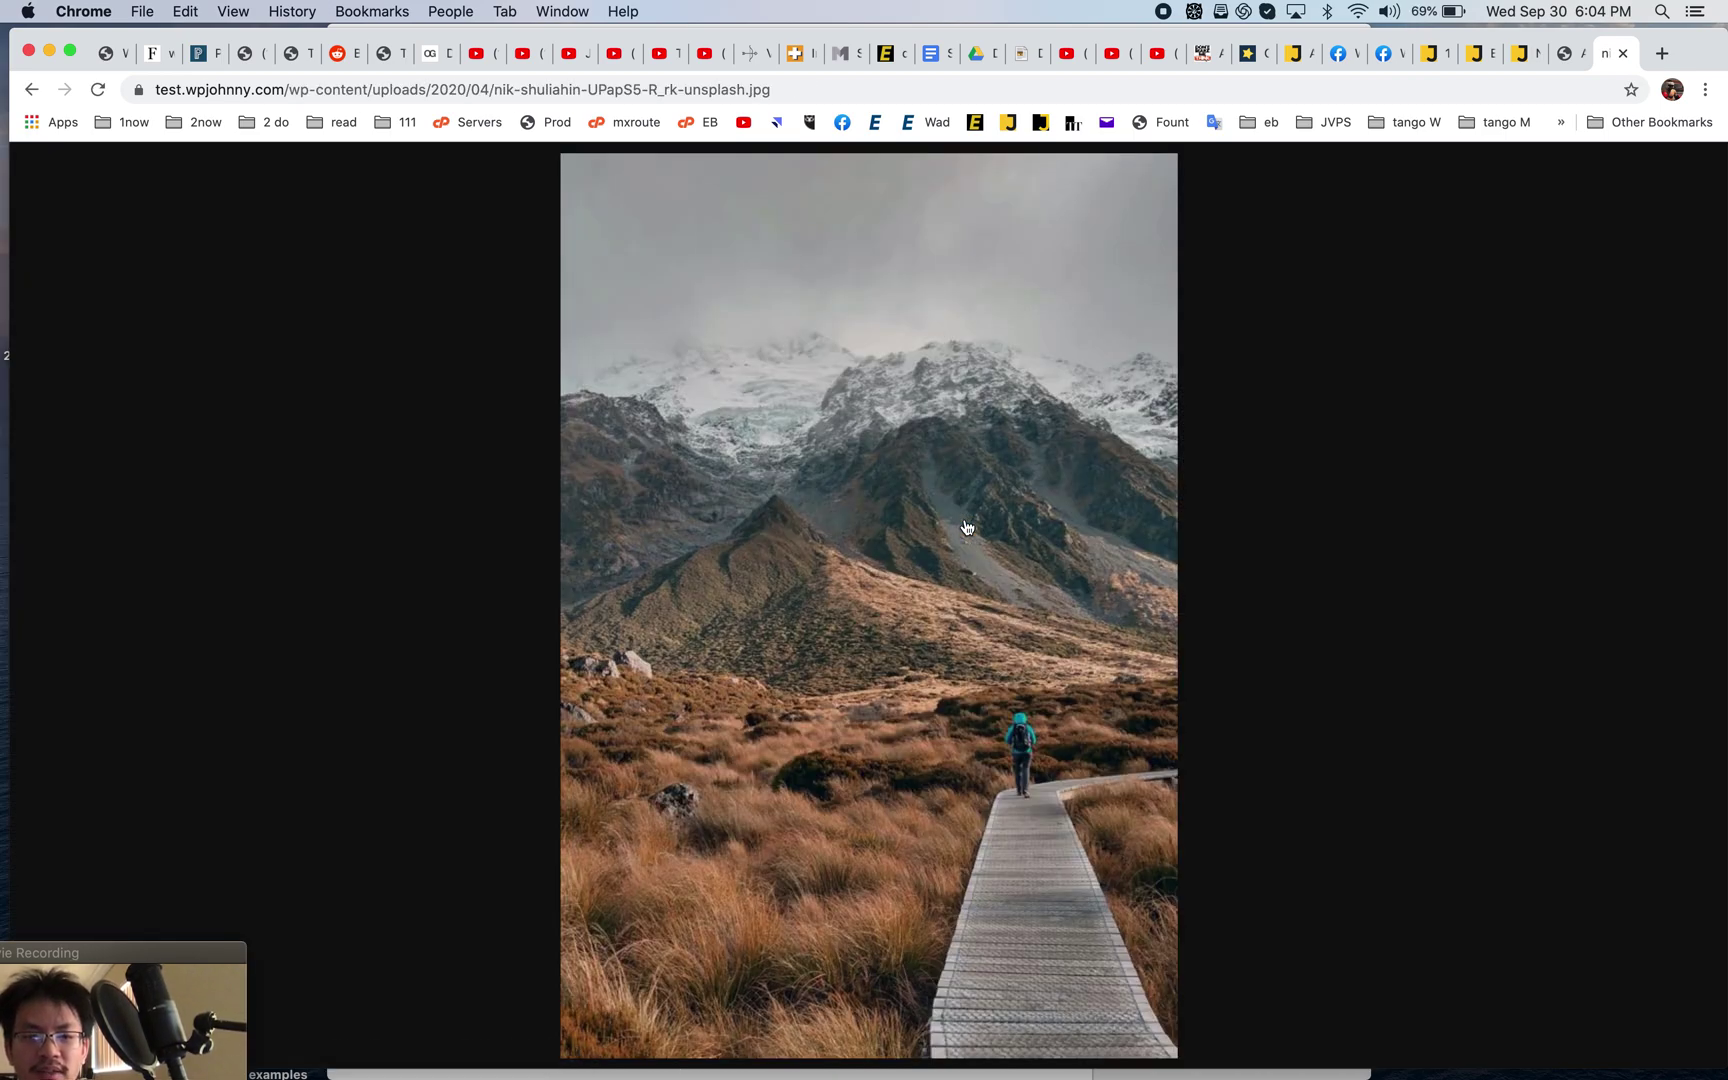
- Leave the opened image and review the list of Default Gutenberg blocks in the Gutenberg guide's preview page
click(40, 96)
scroll(1369, 566, down, 5)
scroll(1369, 566, up, 7)
click(1503, 59)
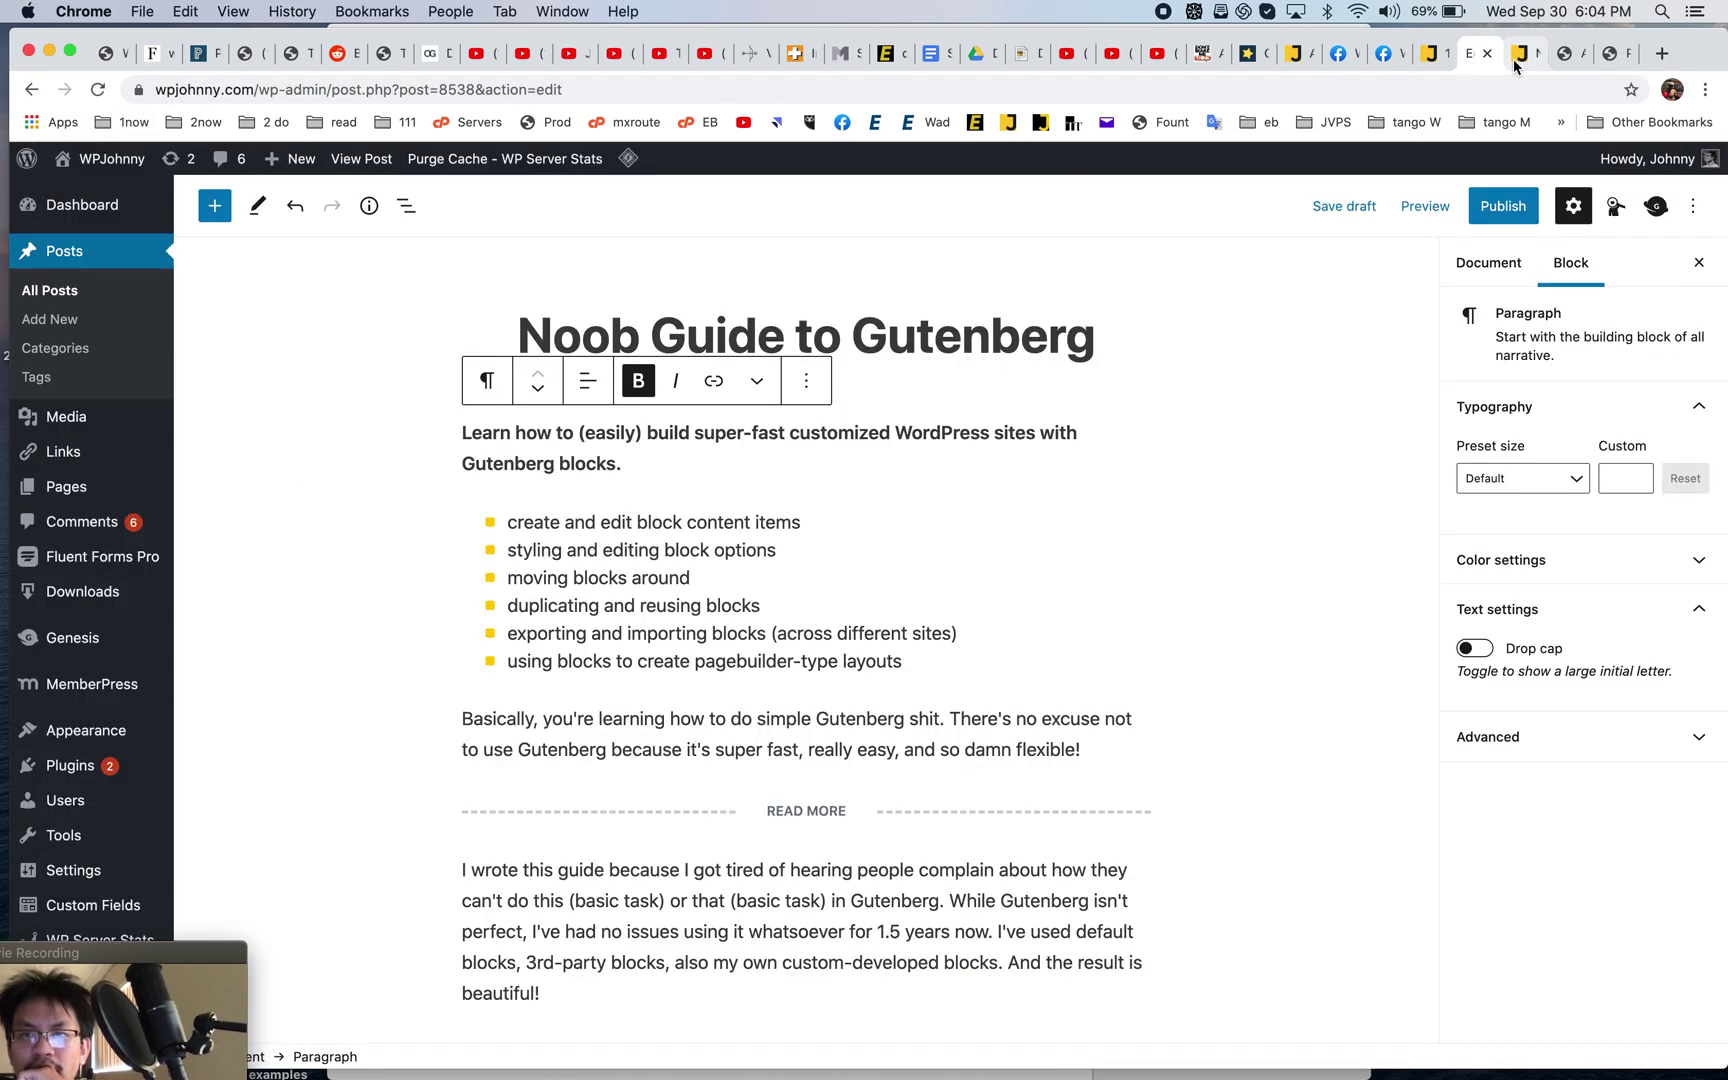
click(1524, 55)
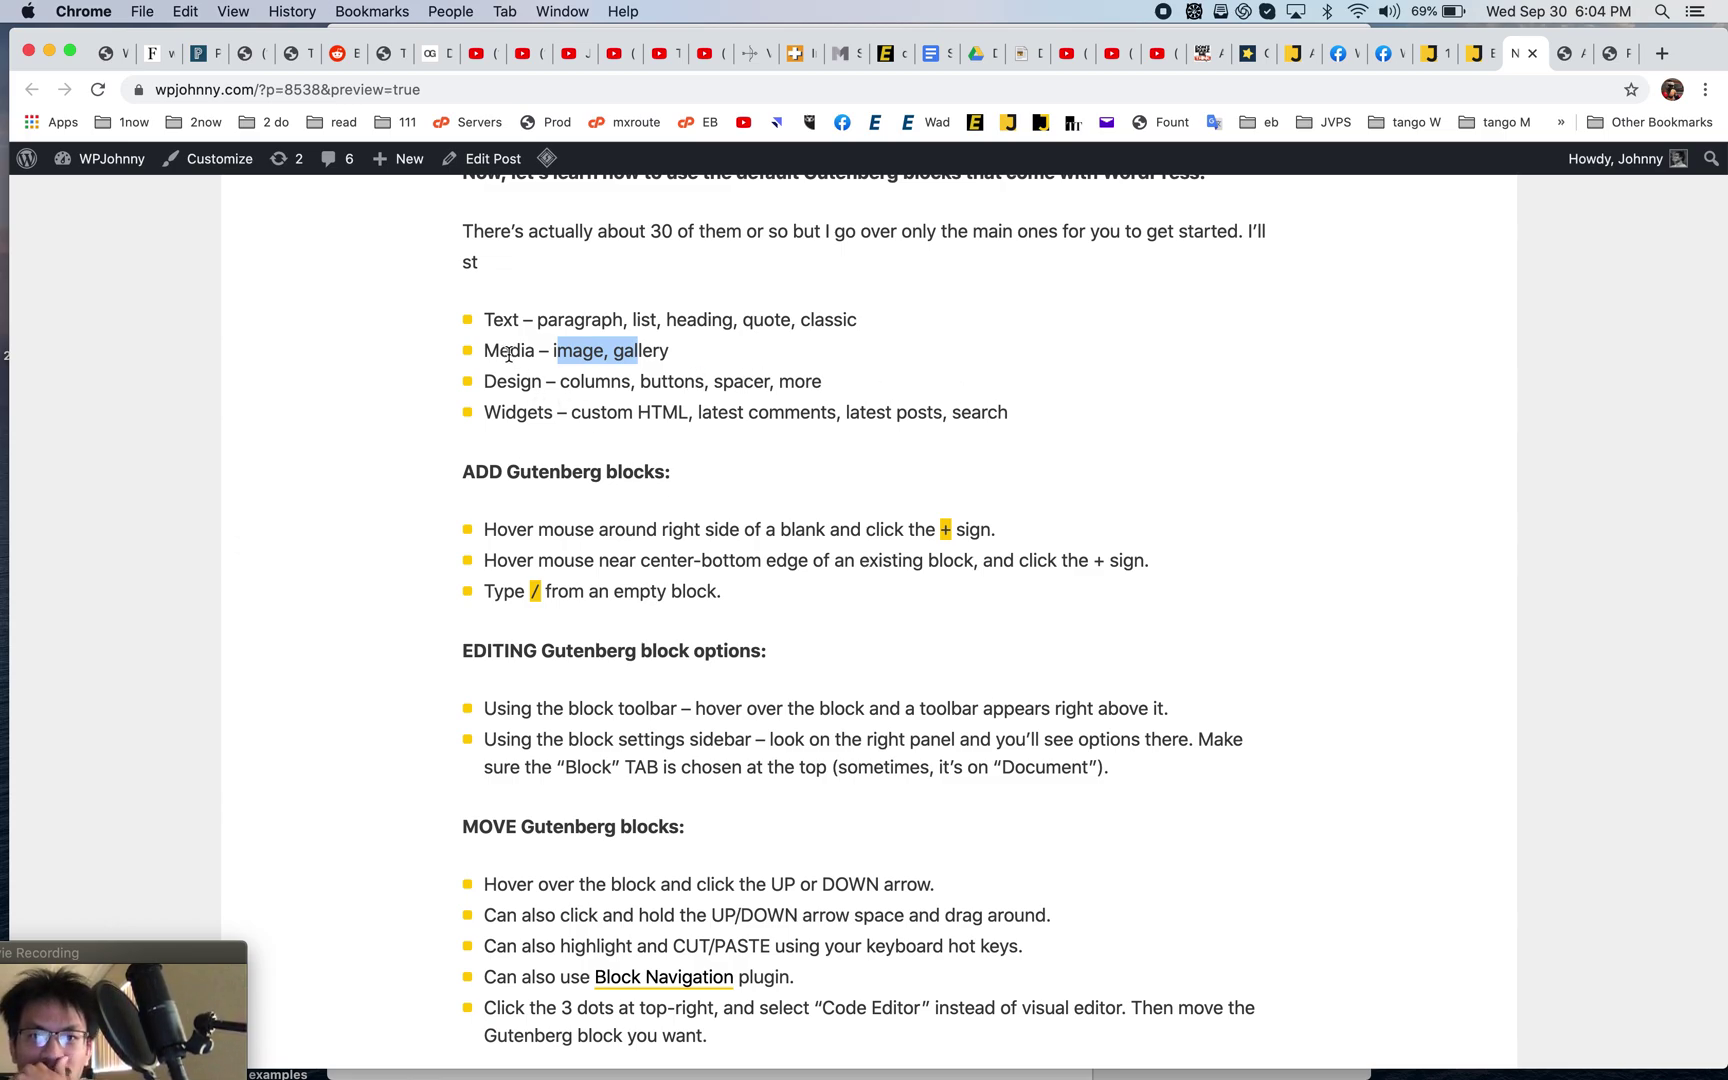
scroll(1349, 462, up, 3)
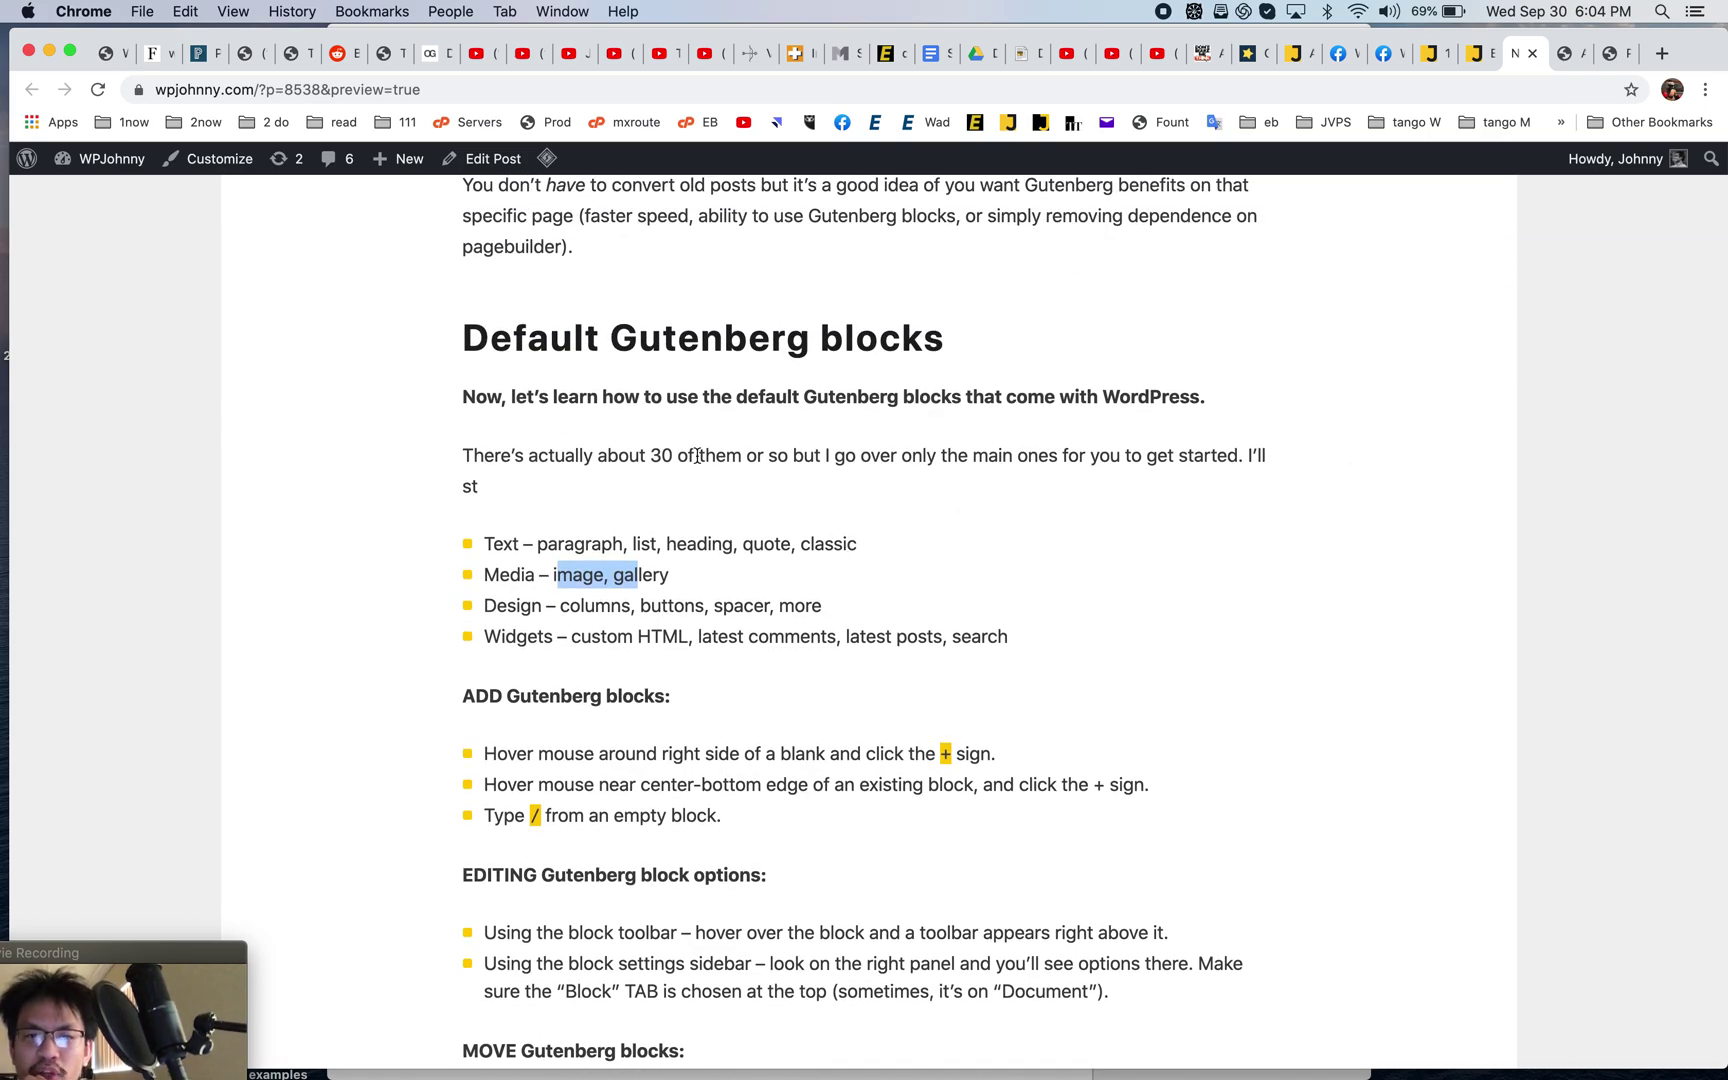
scroll(971, 531, down, 1)
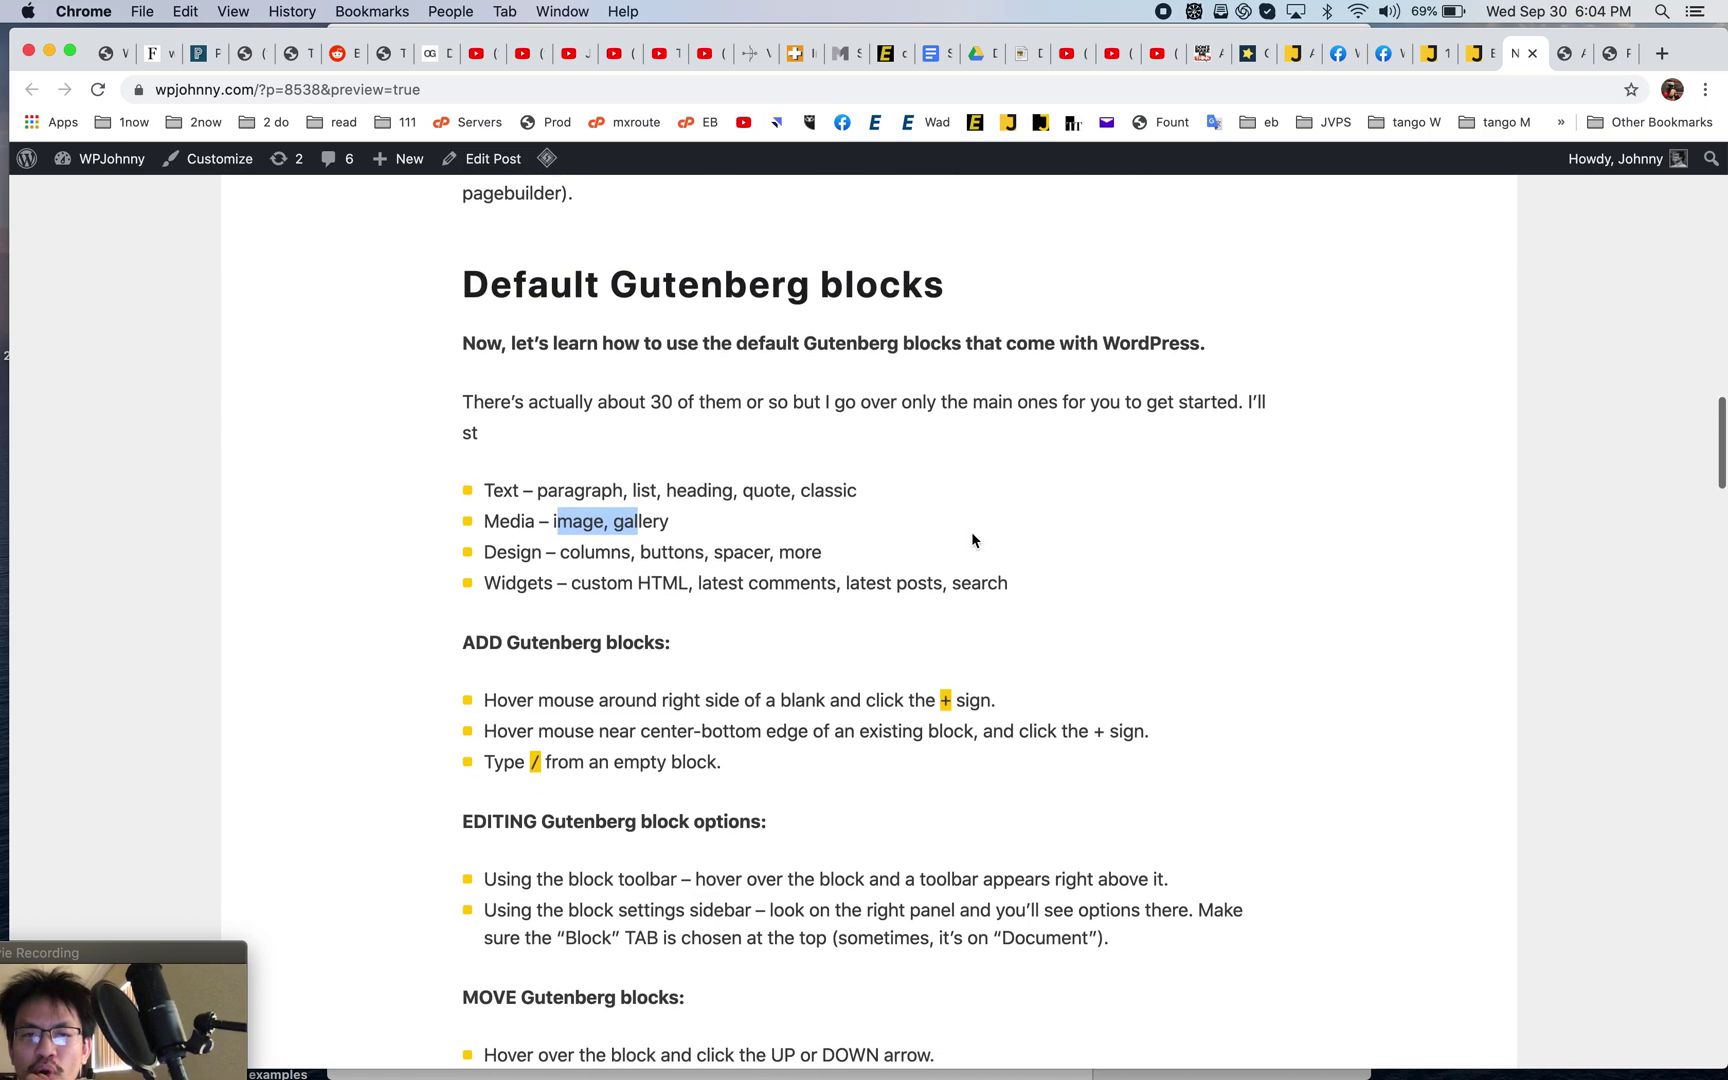
- Return to the test post's editor and add a Columns block with the 50 / 50 variation below the gallery
click(1580, 60)
scroll(1100, 598, down, 5)
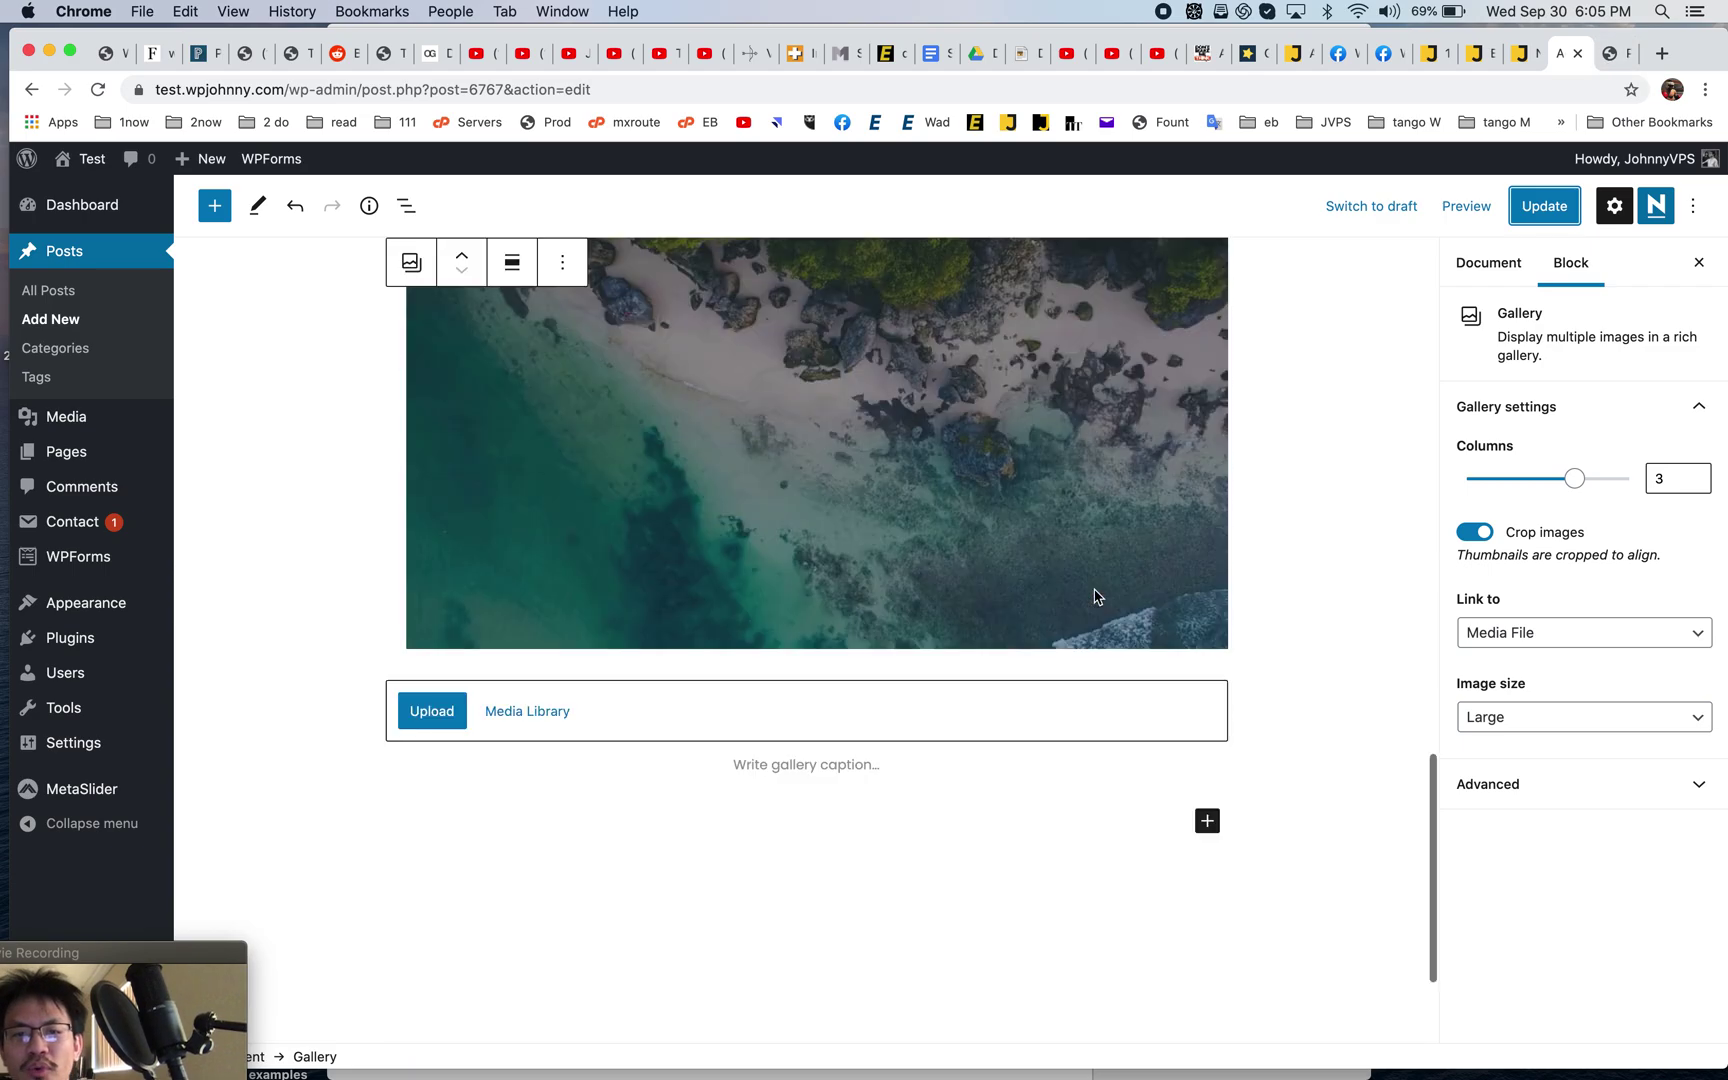
click(786, 655)
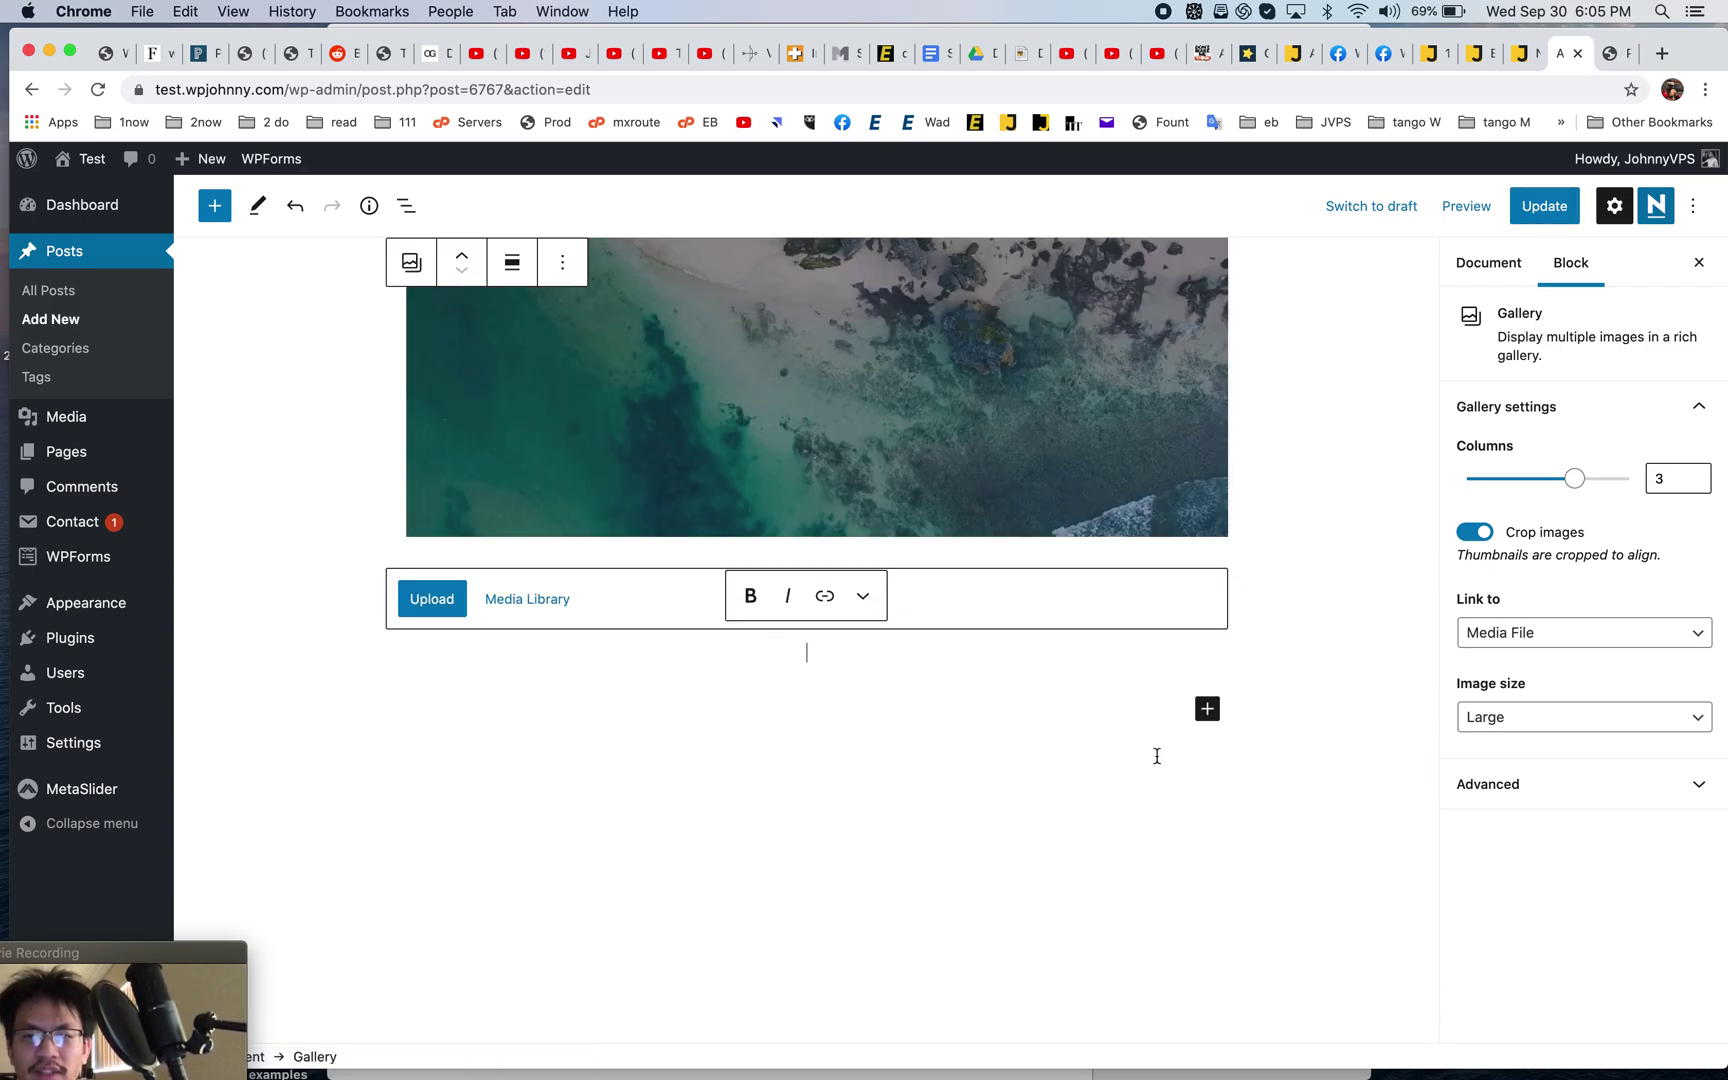
click(1206, 710)
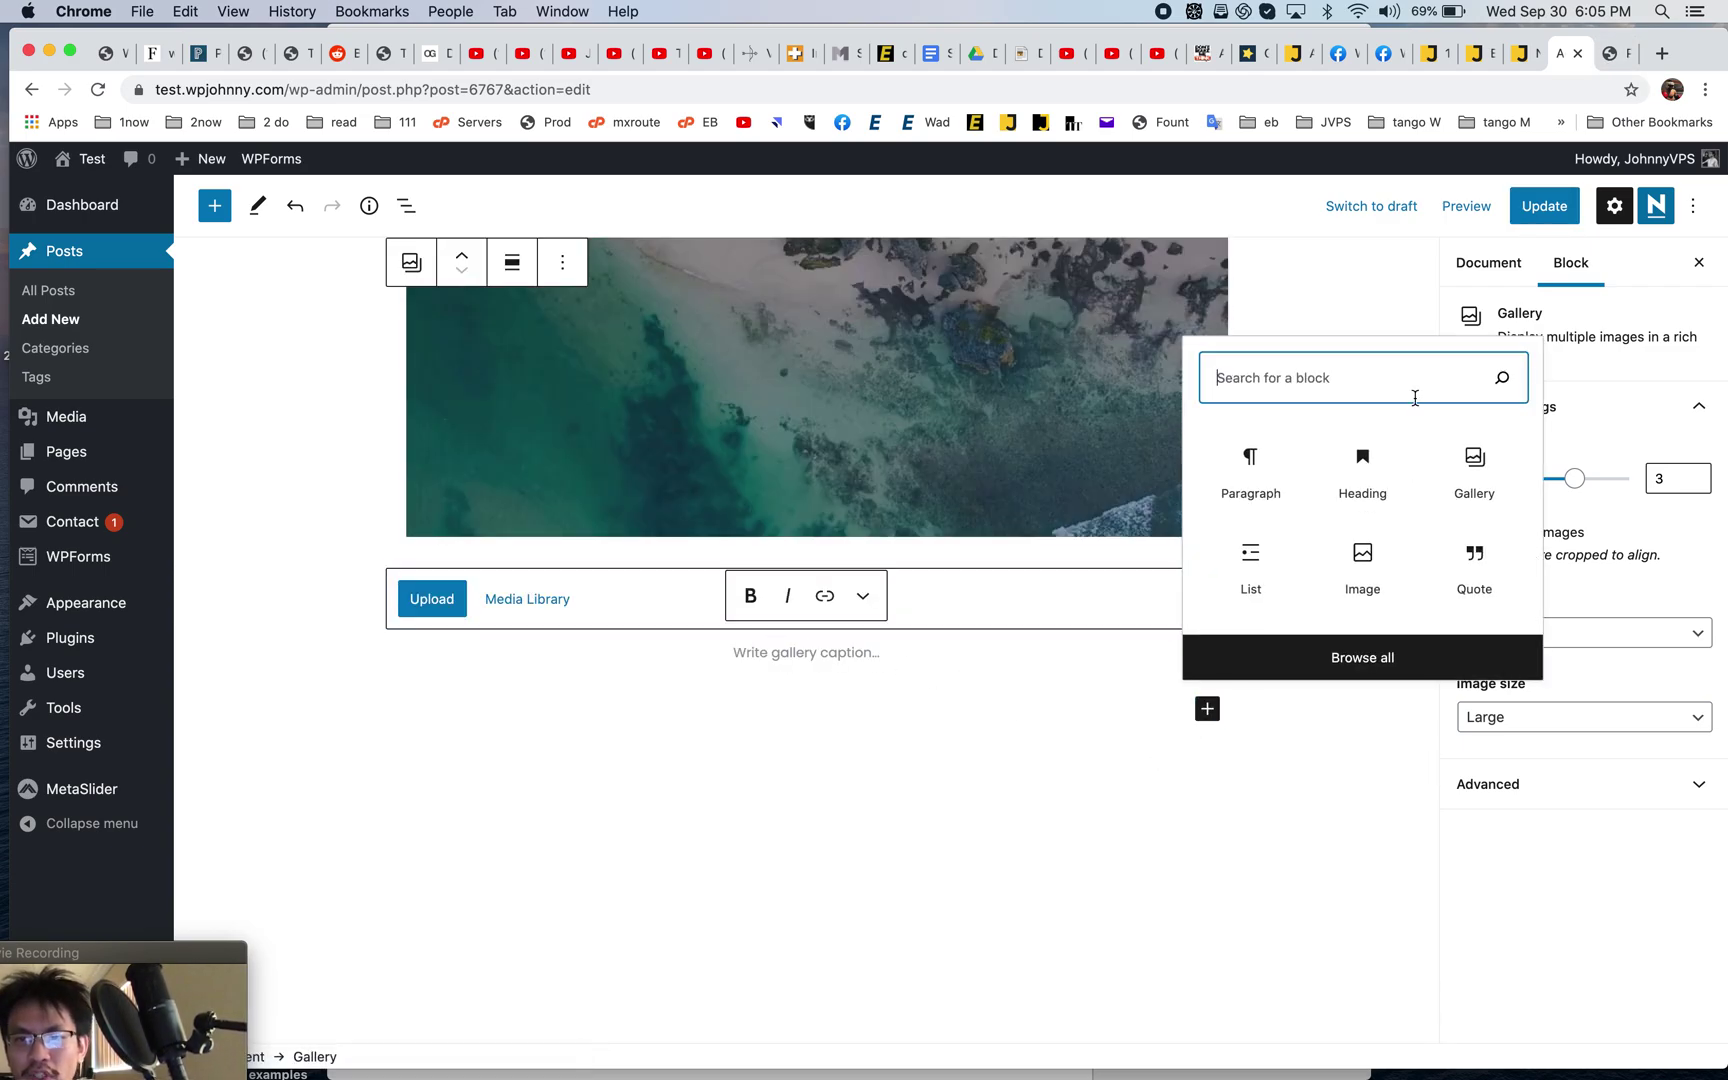
text(column)
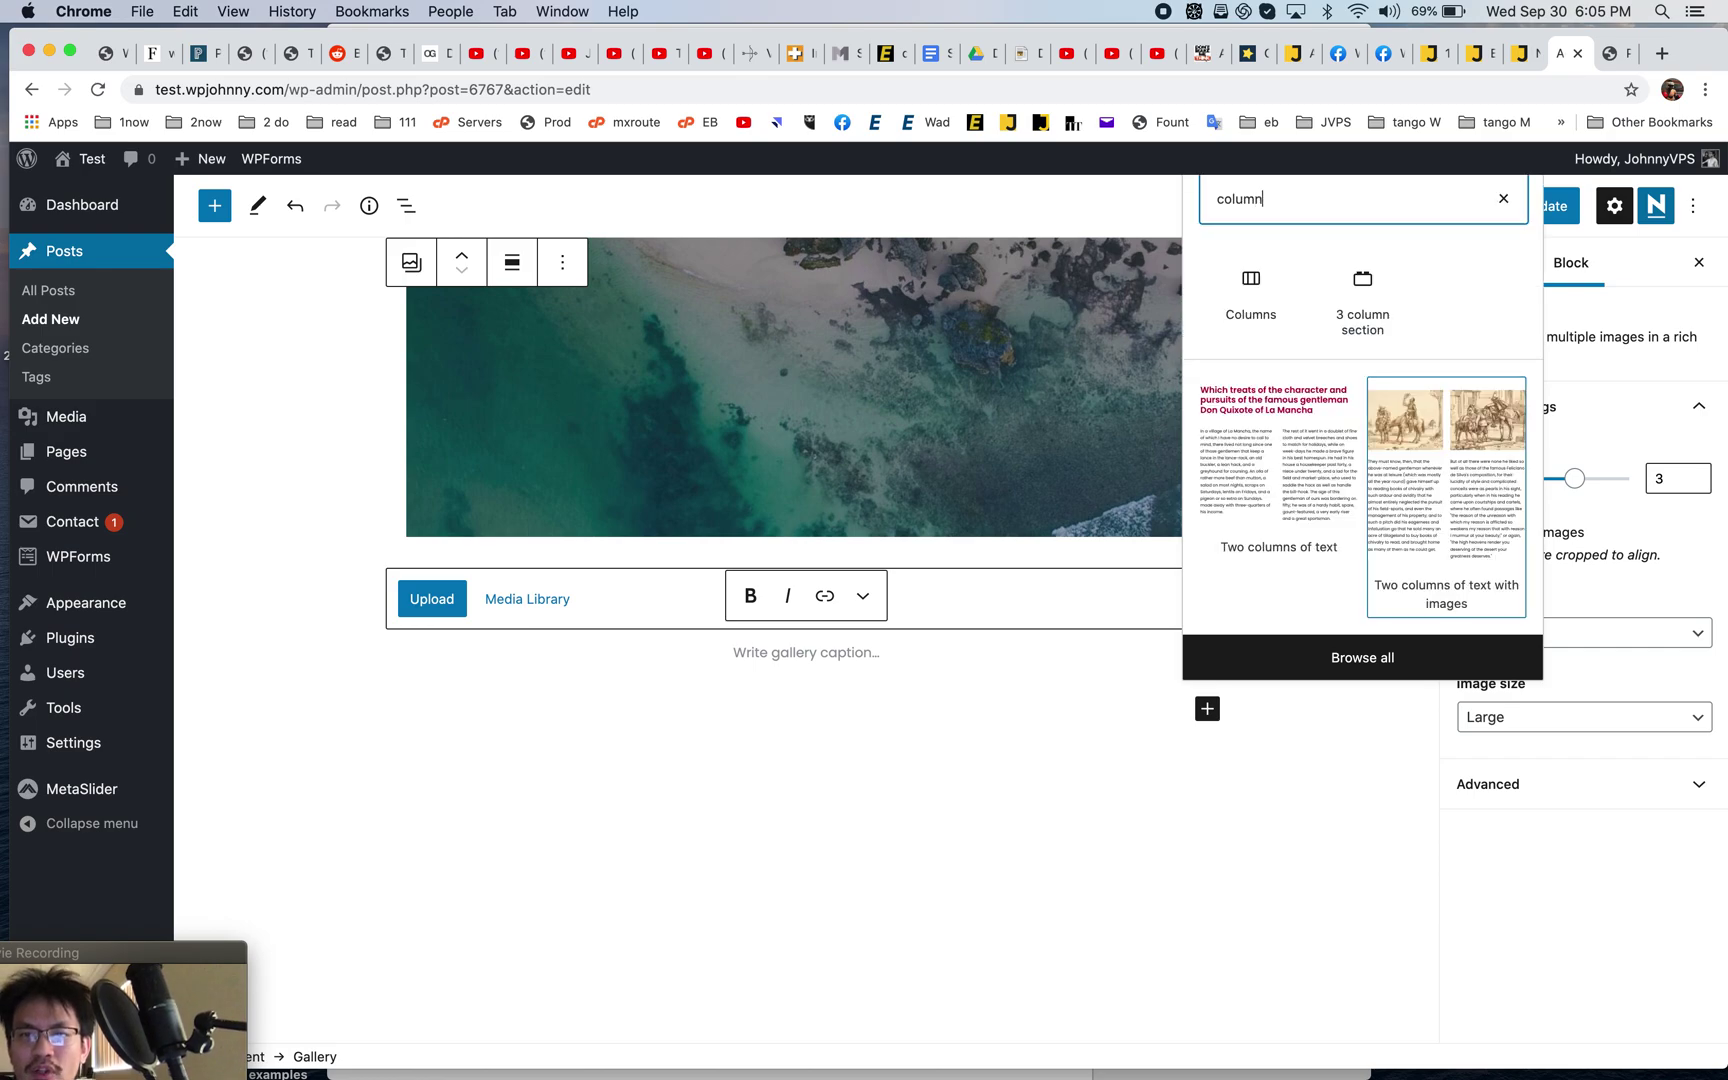
click(1259, 298)
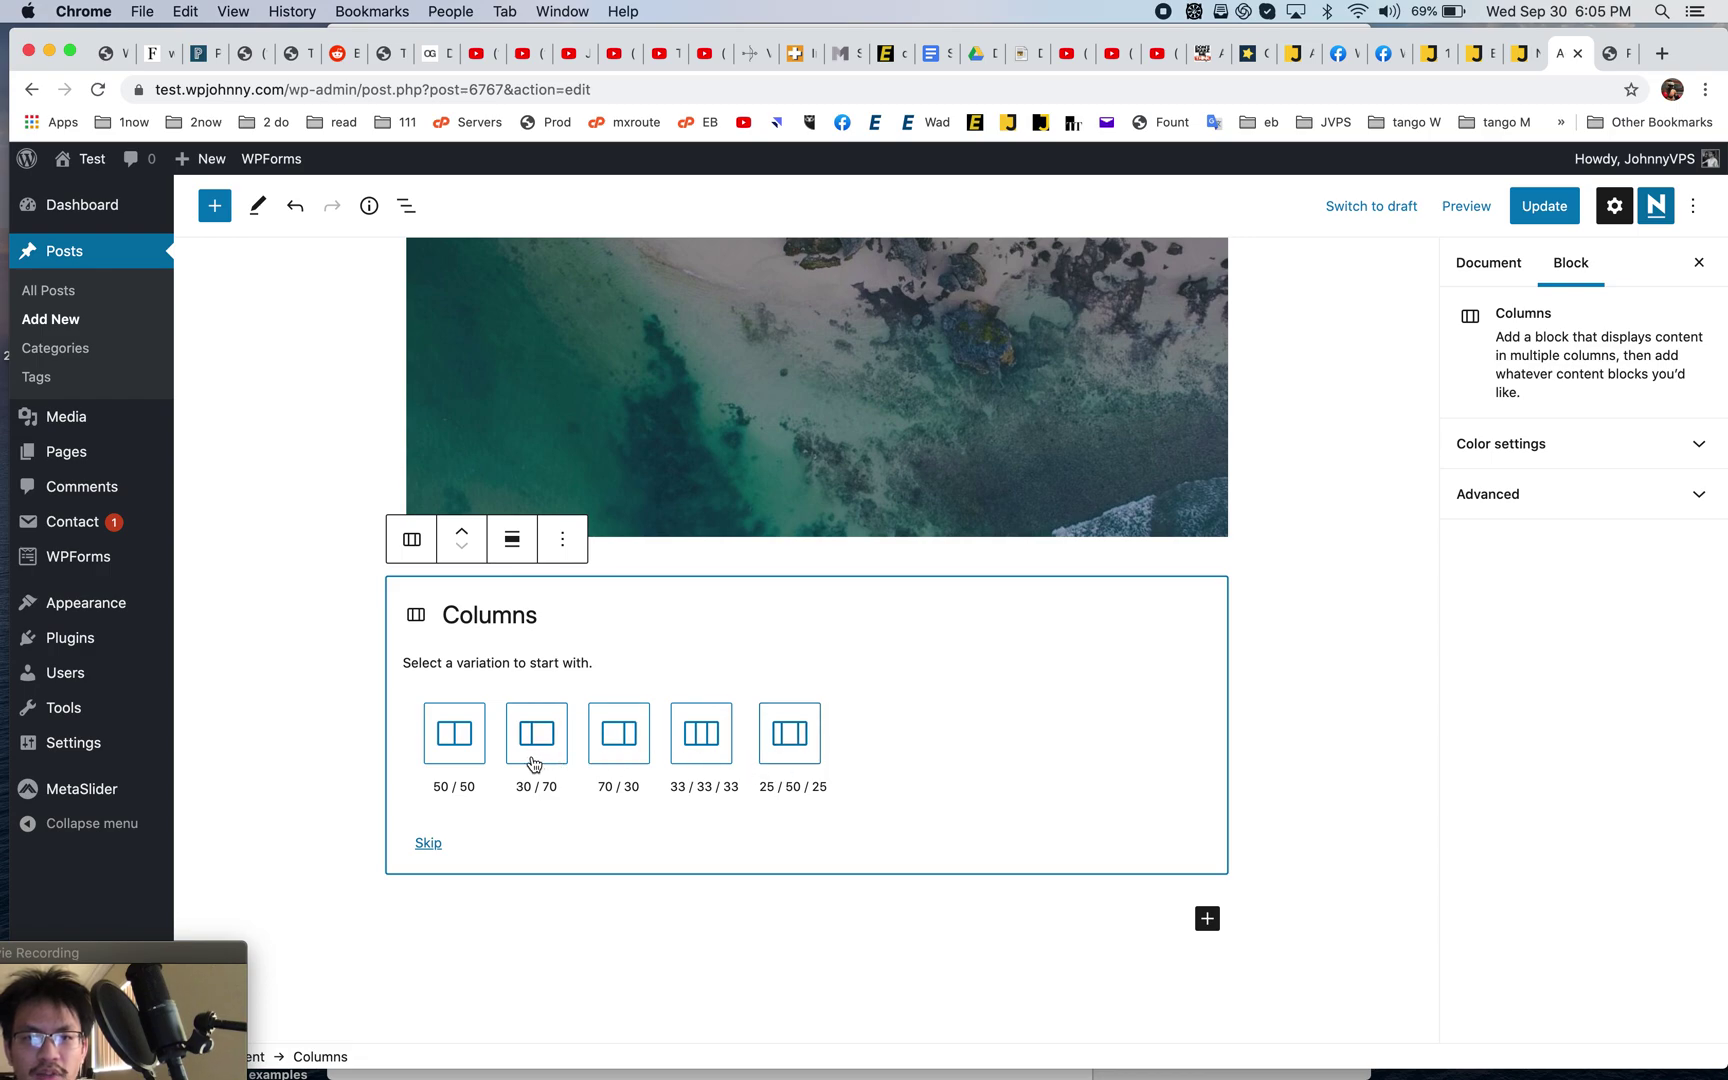
click(480, 748)
- Add a paragraph reading "This will be tetx on this side" in the first column
click(598, 614)
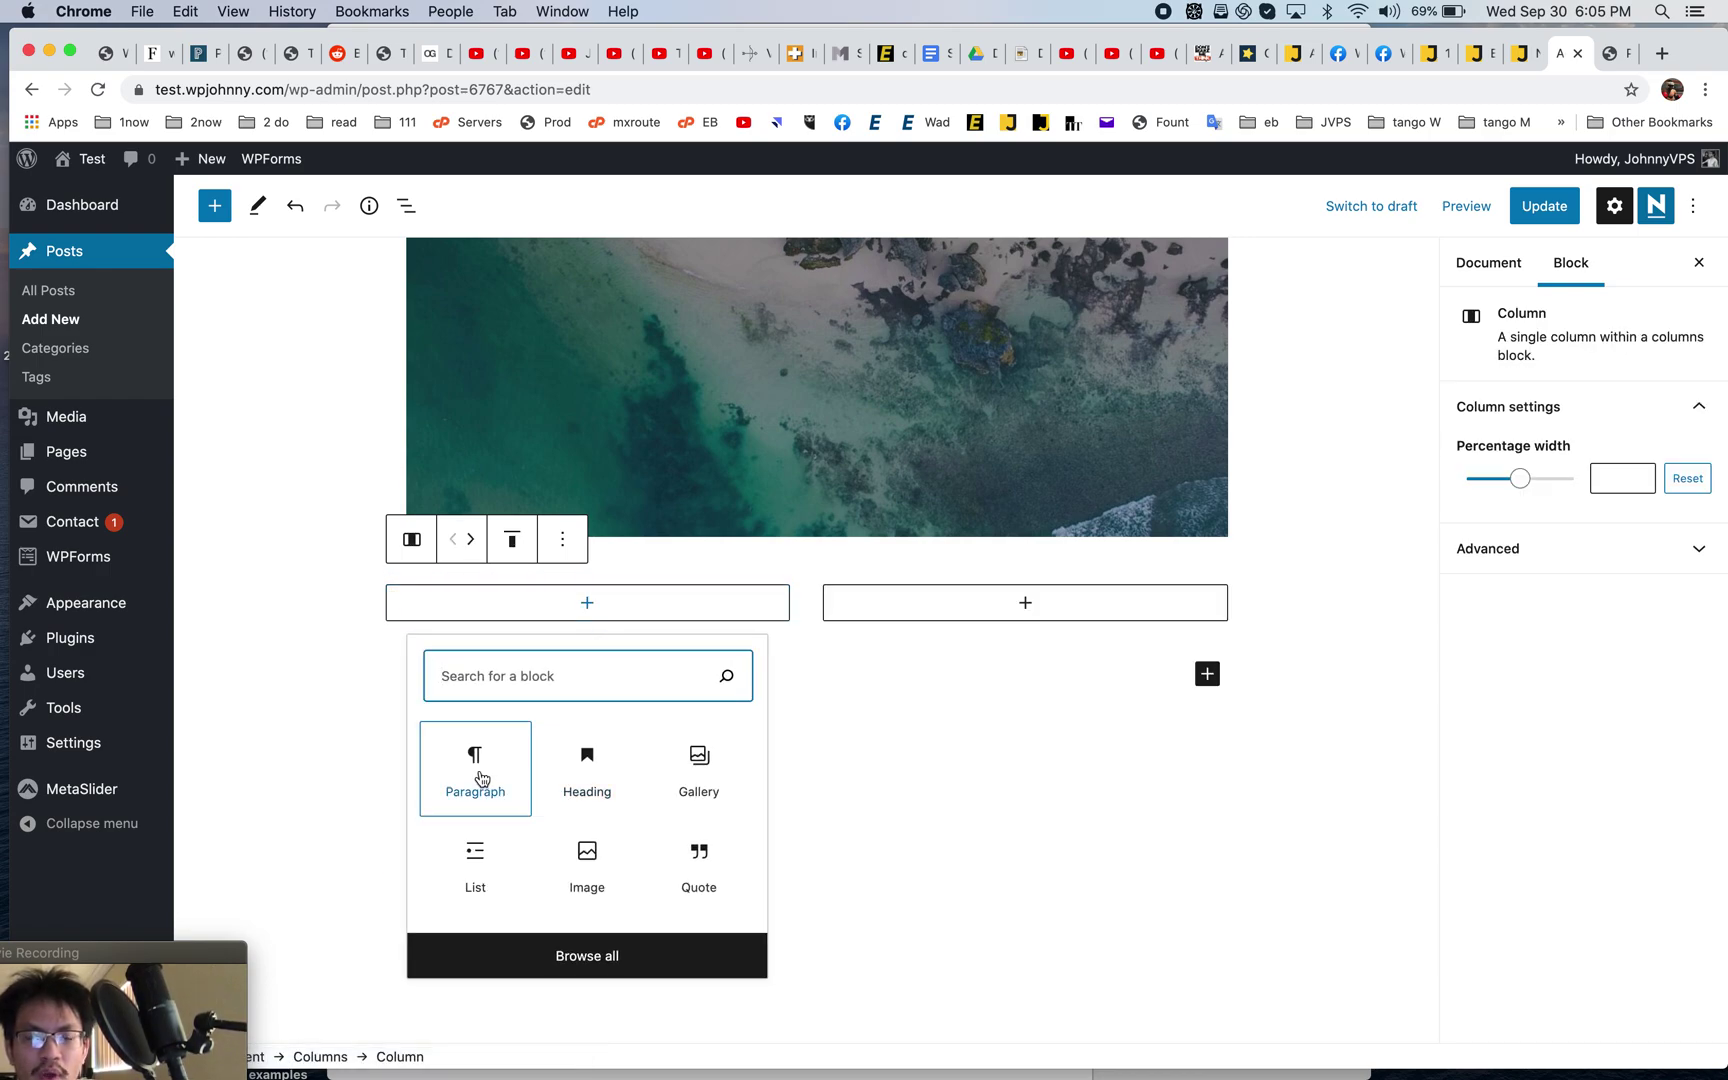
click(478, 775)
text(This will be tetx)
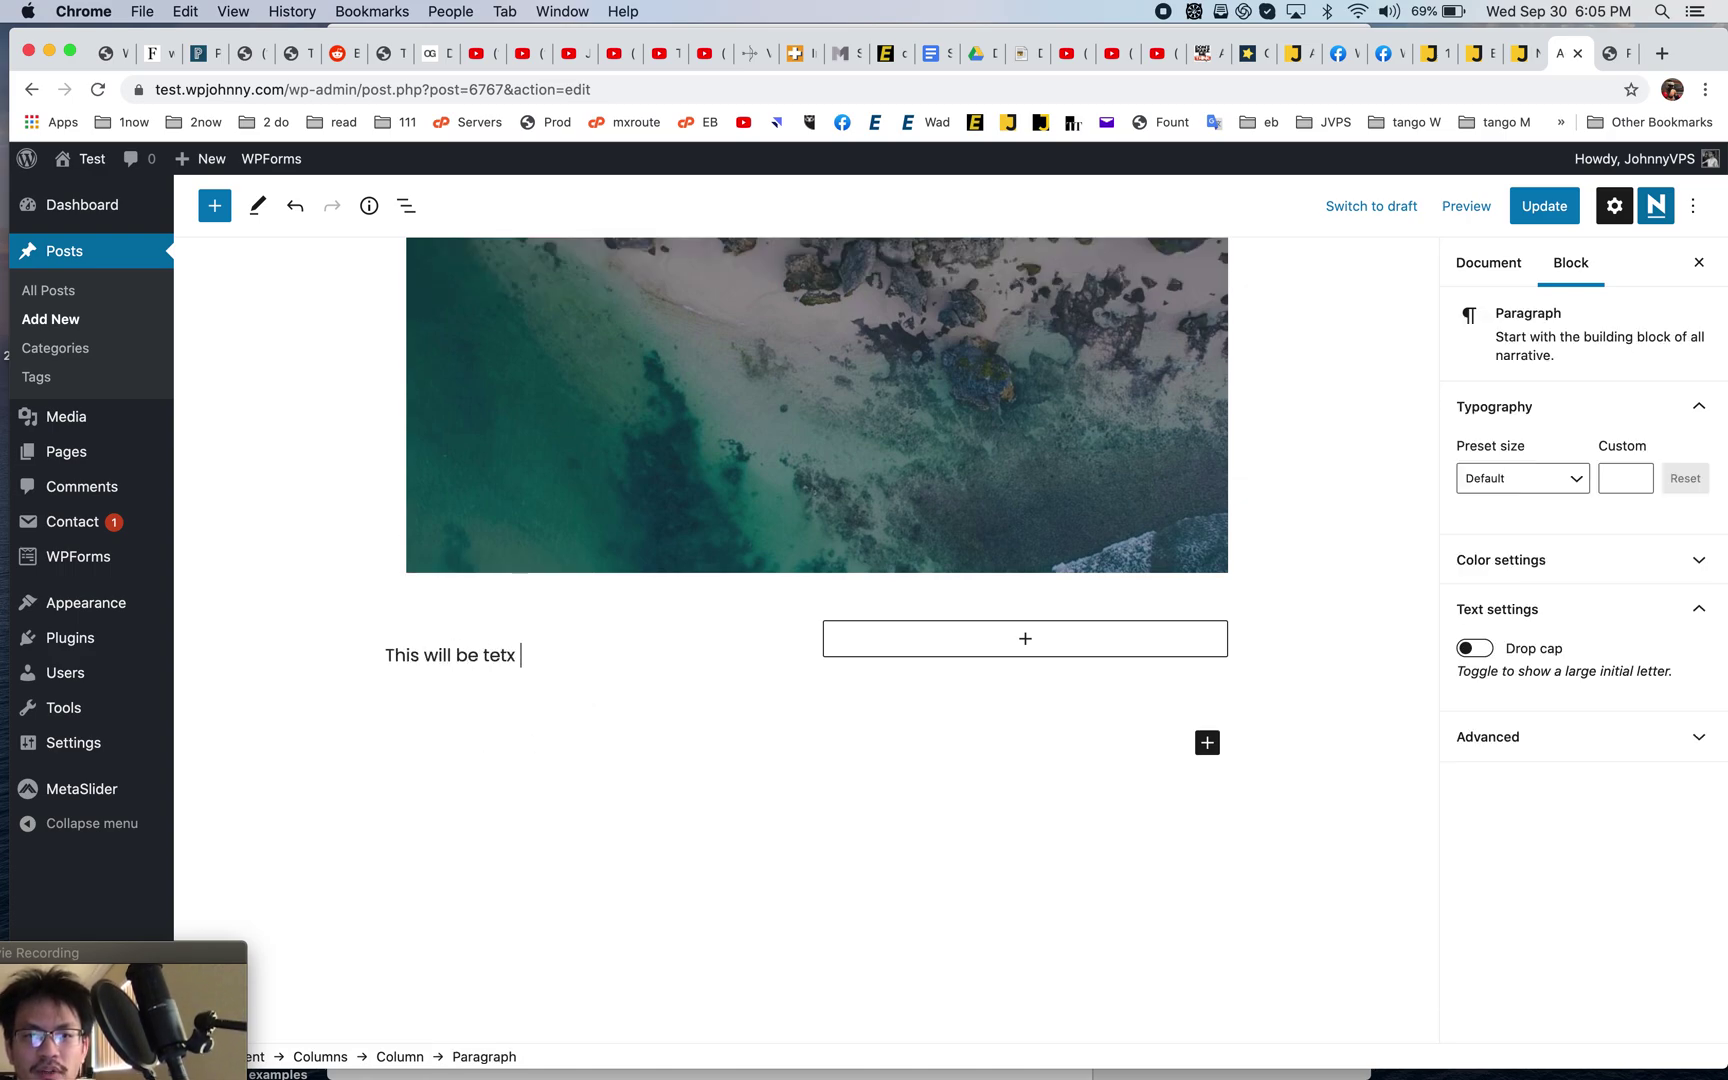
text( on this side)
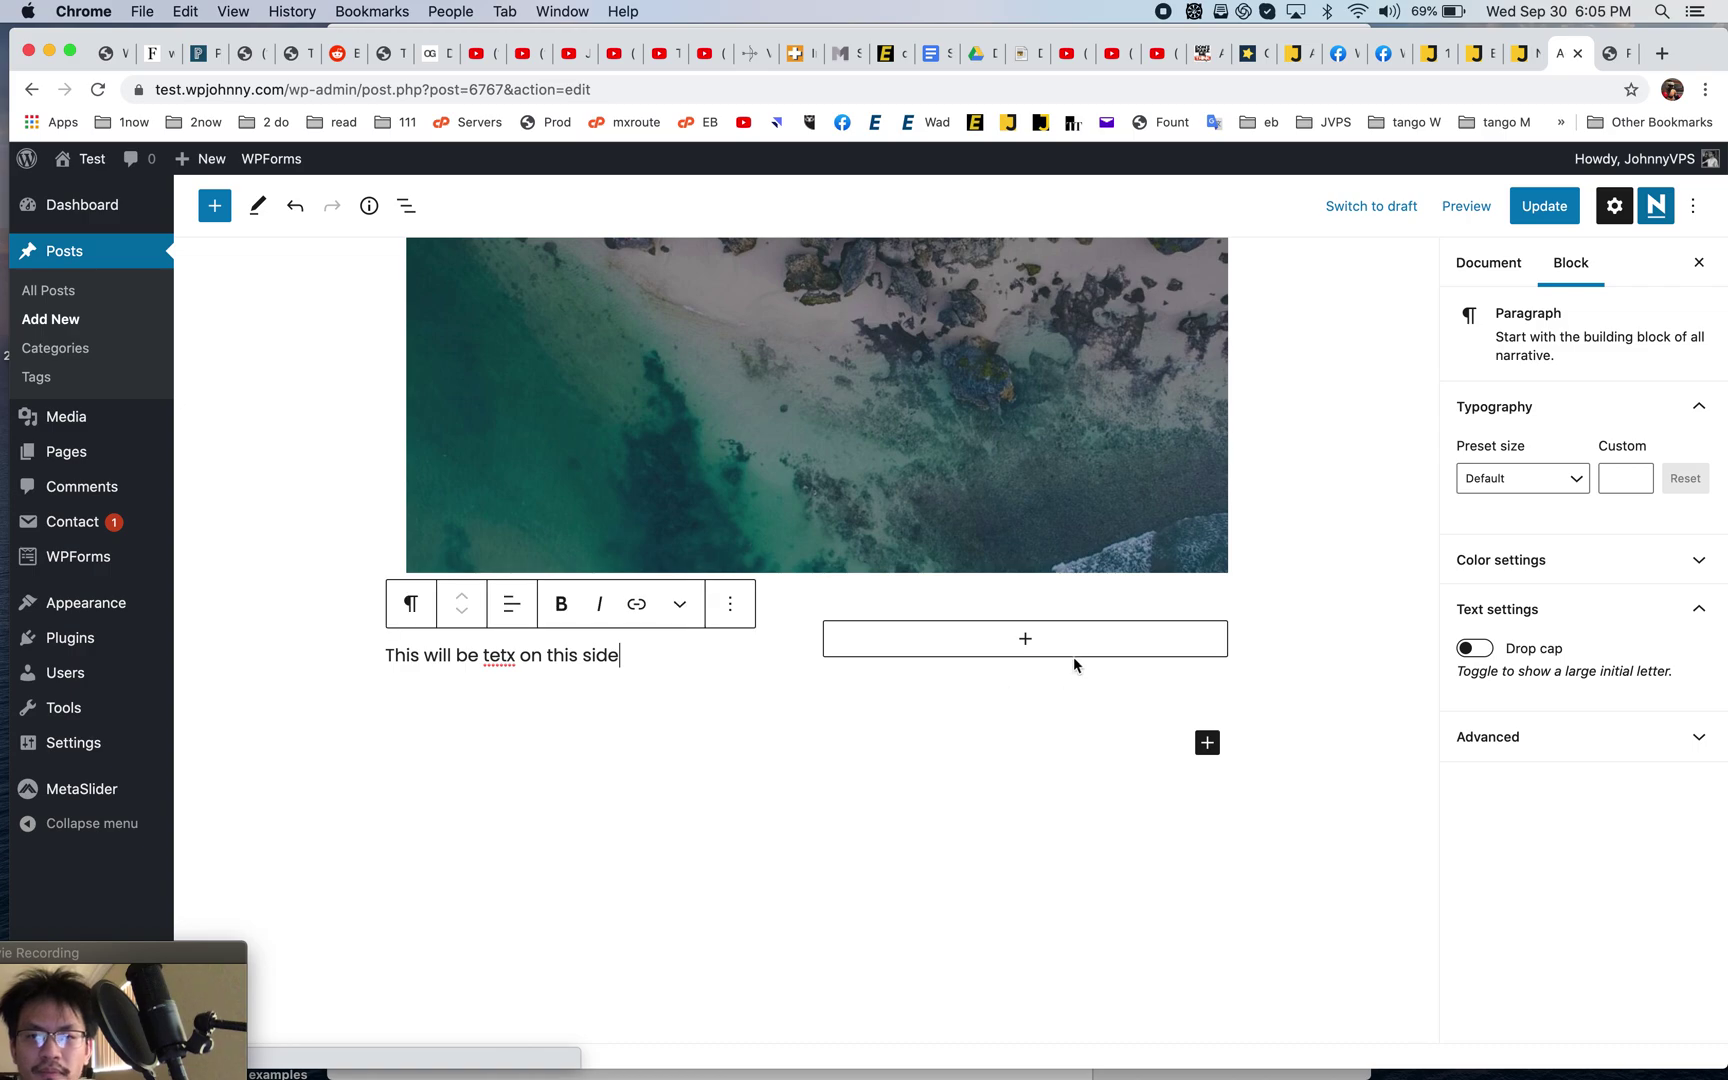
- Add an image block in the second column using the media library photo of the man in the red jacket
click(1022, 642)
click(1008, 905)
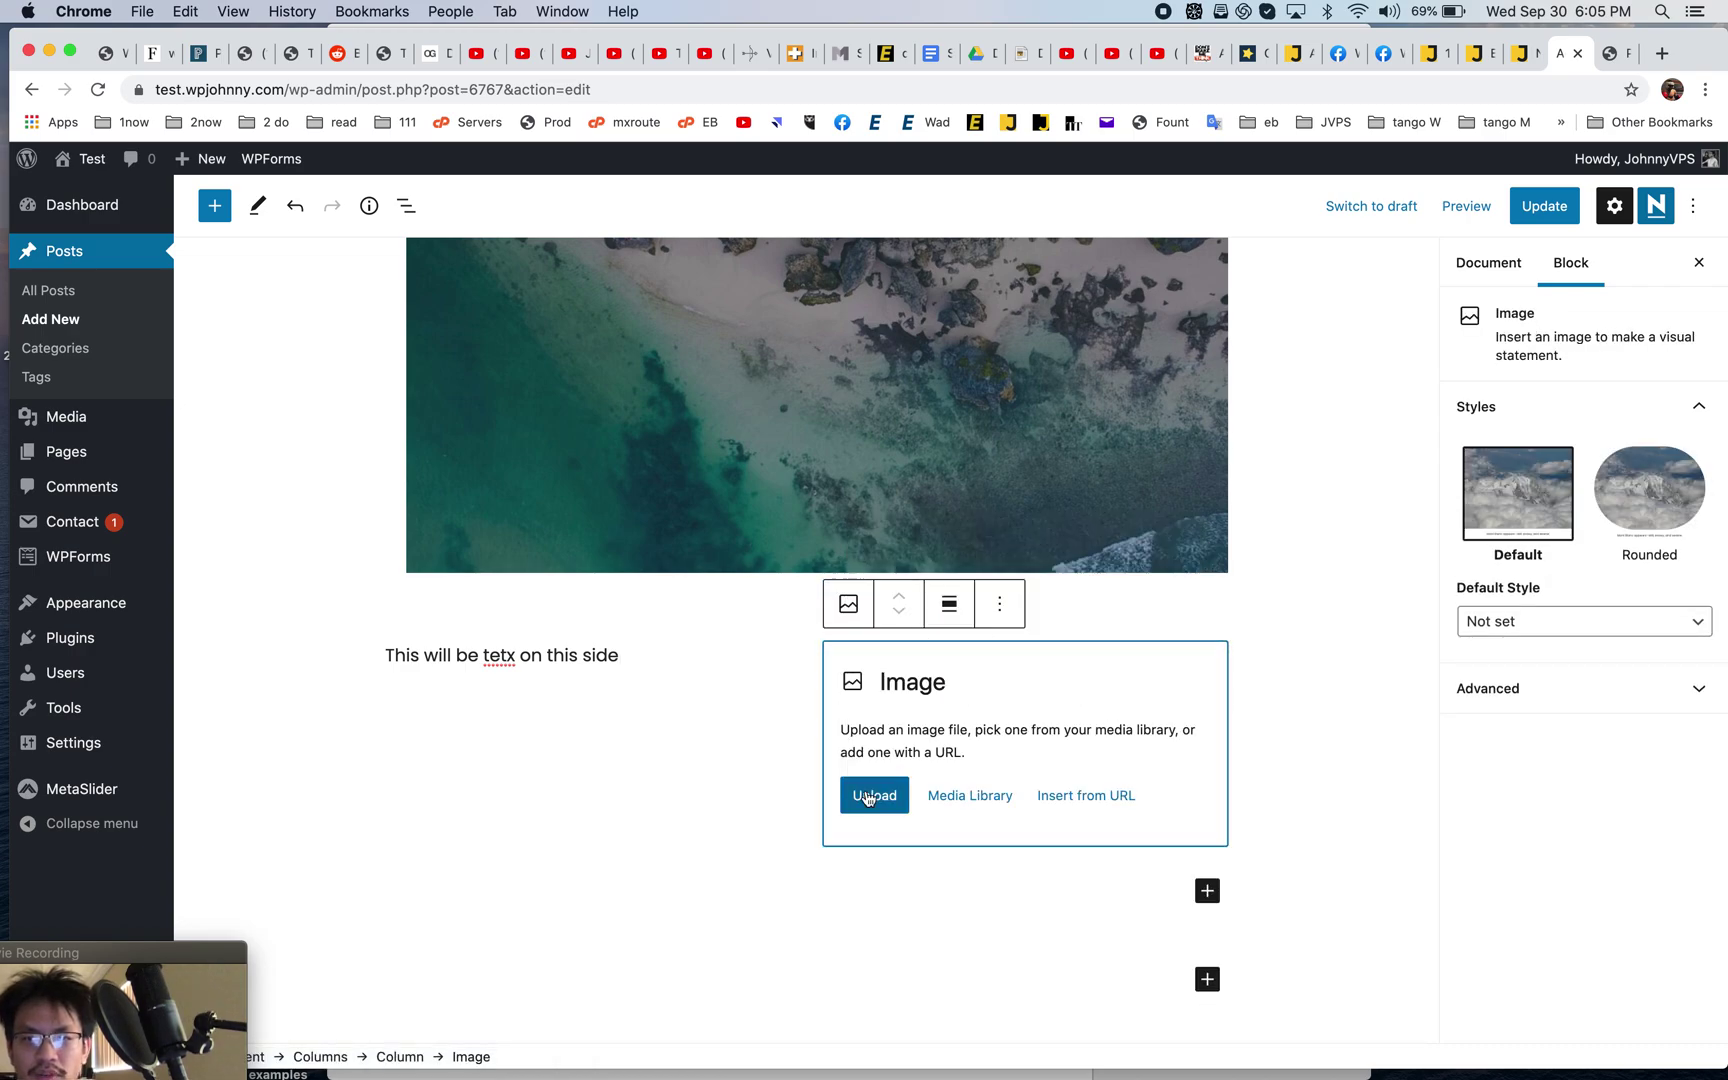
click(954, 805)
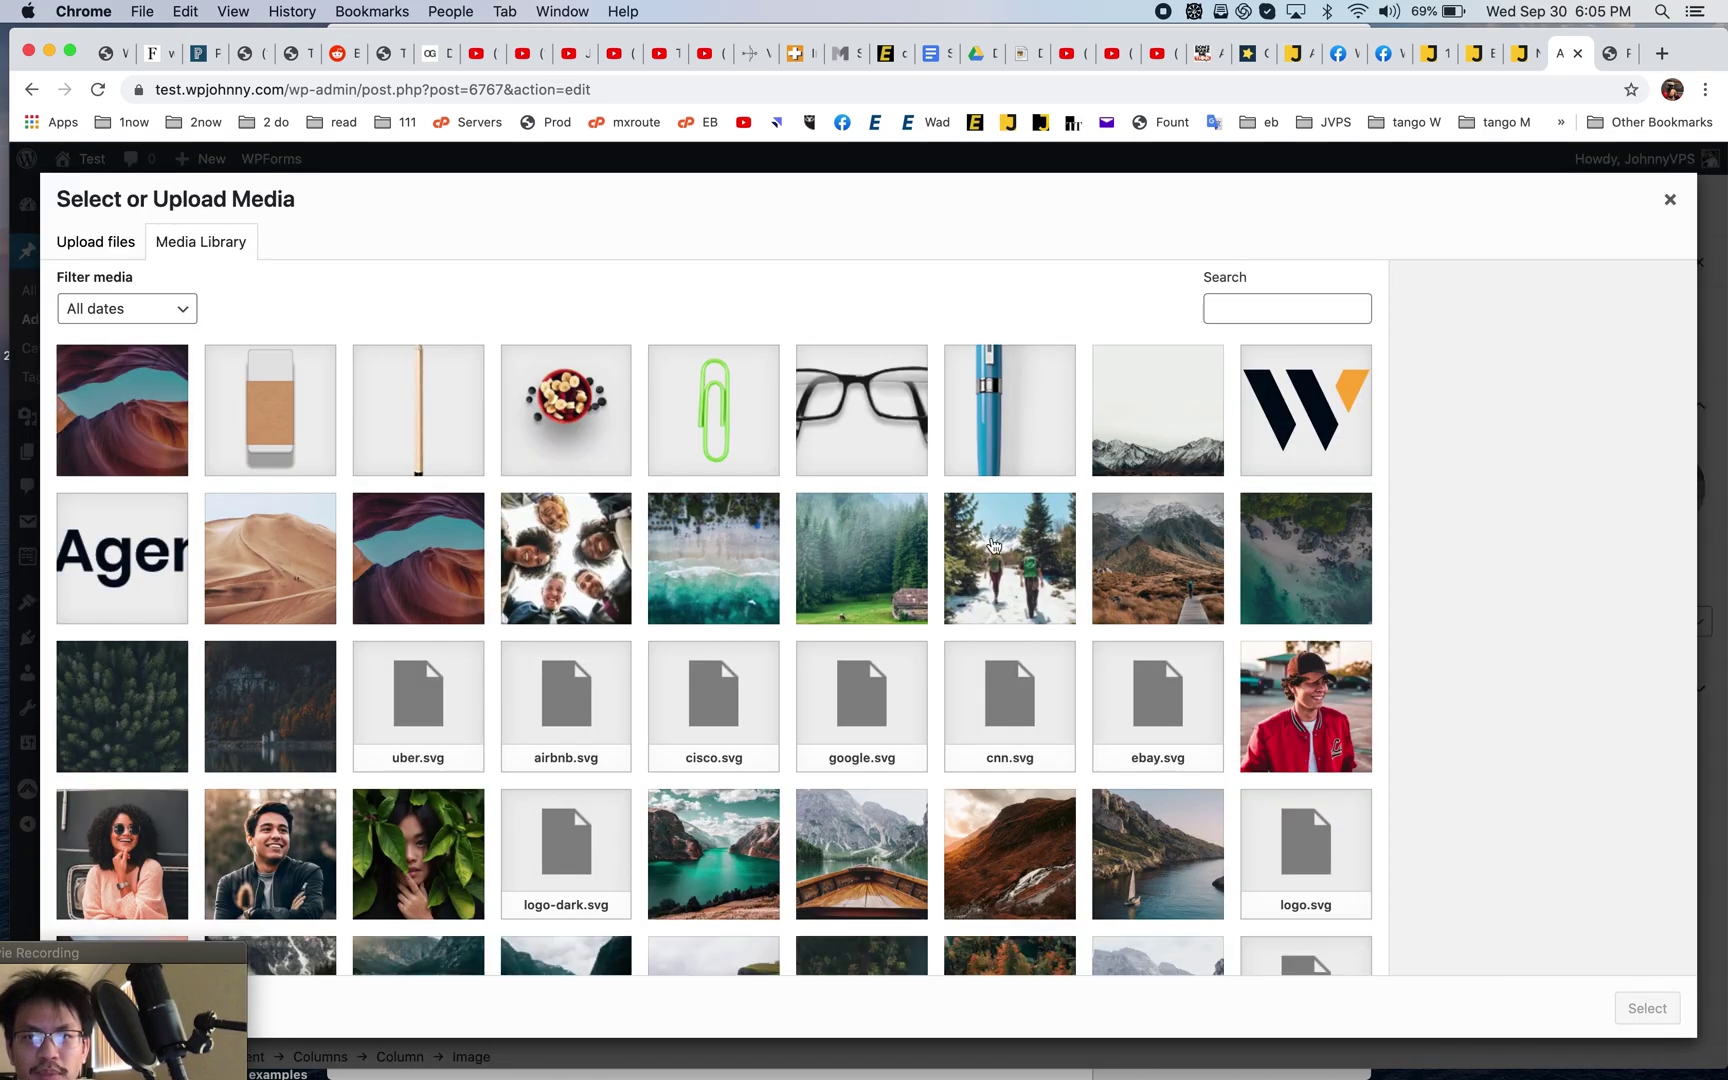
click(1268, 692)
click(1647, 1008)
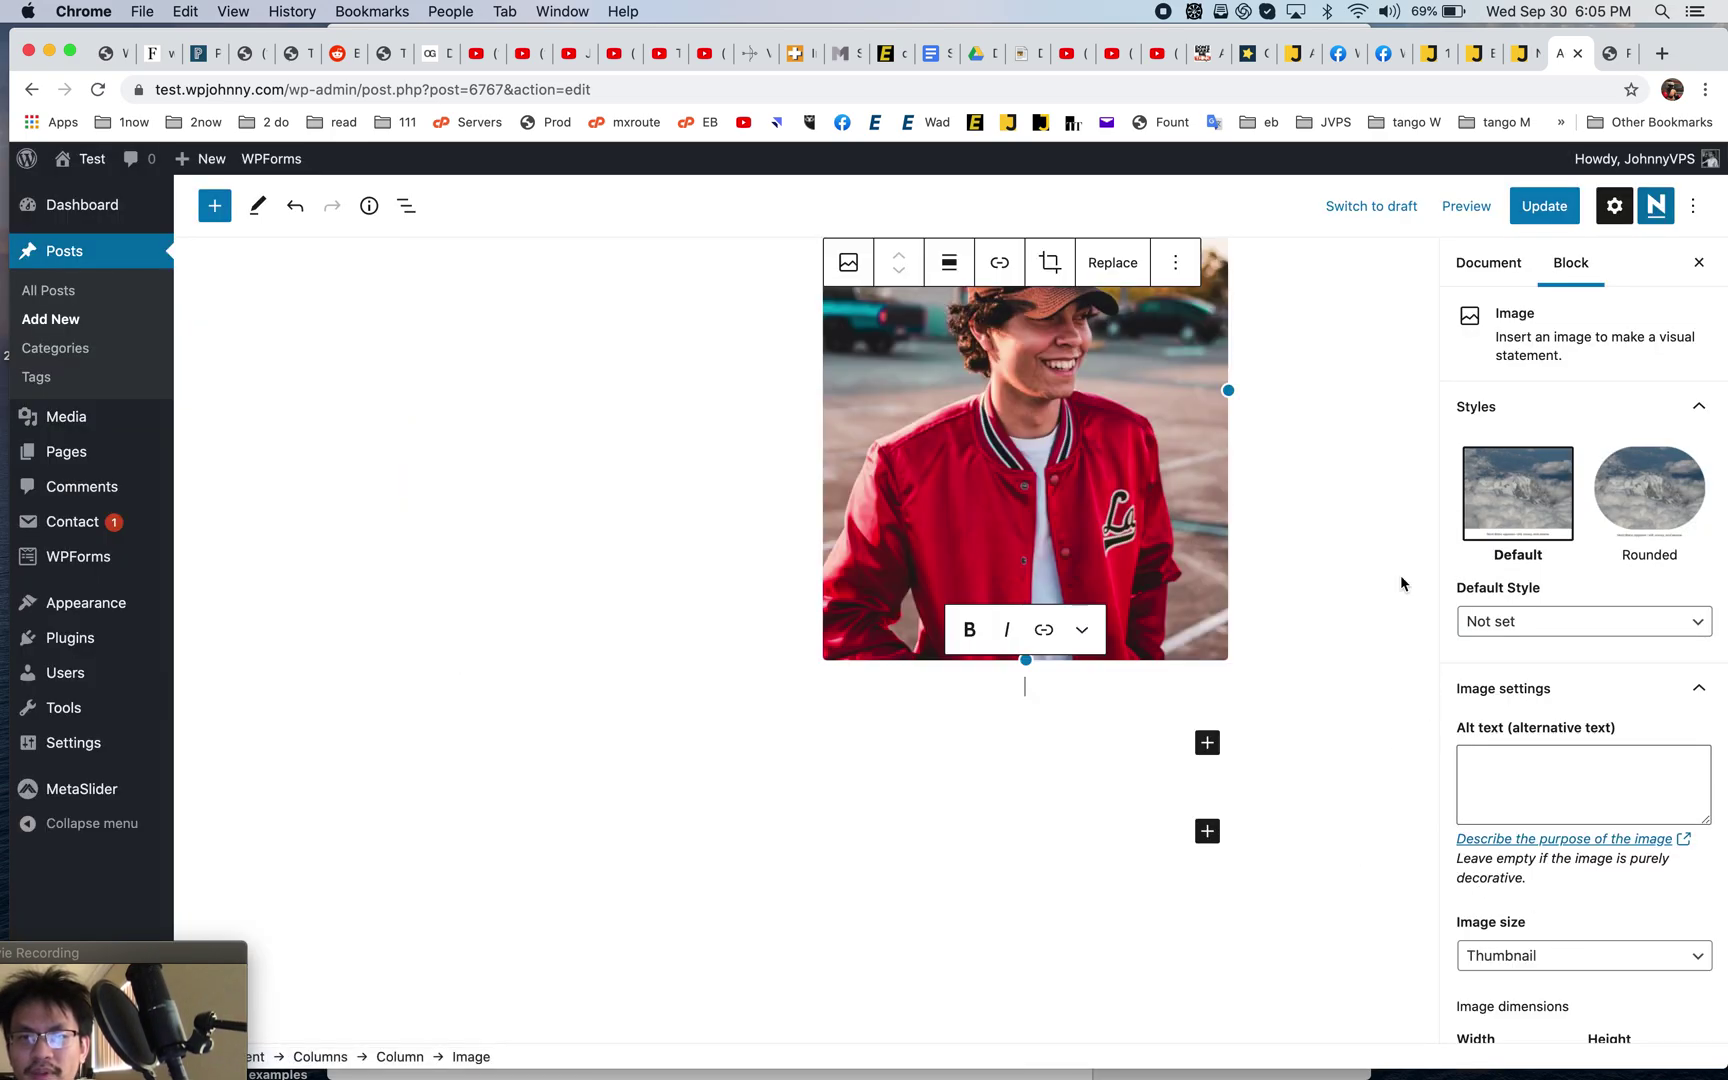
- Update the post and review the text and image columns in the reloaded preview page
click(1544, 205)
click(1612, 53)
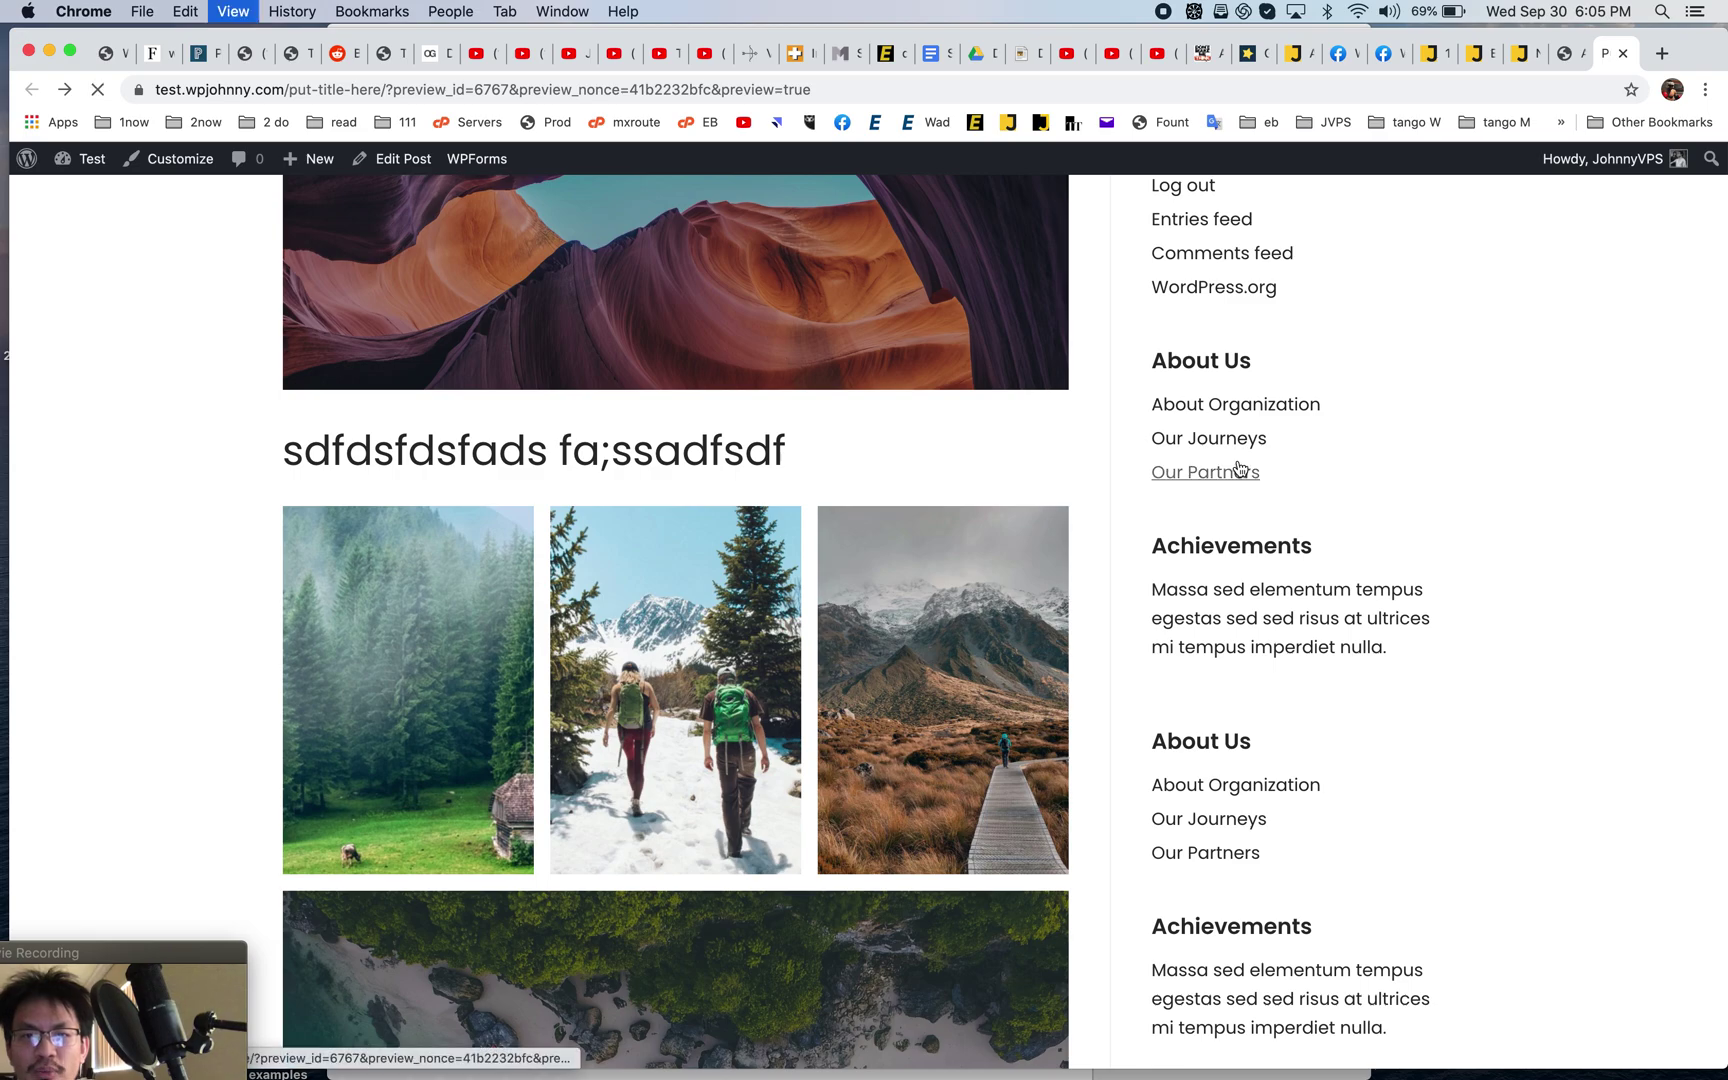
key(super+r)
scroll(951, 580, down, 15)
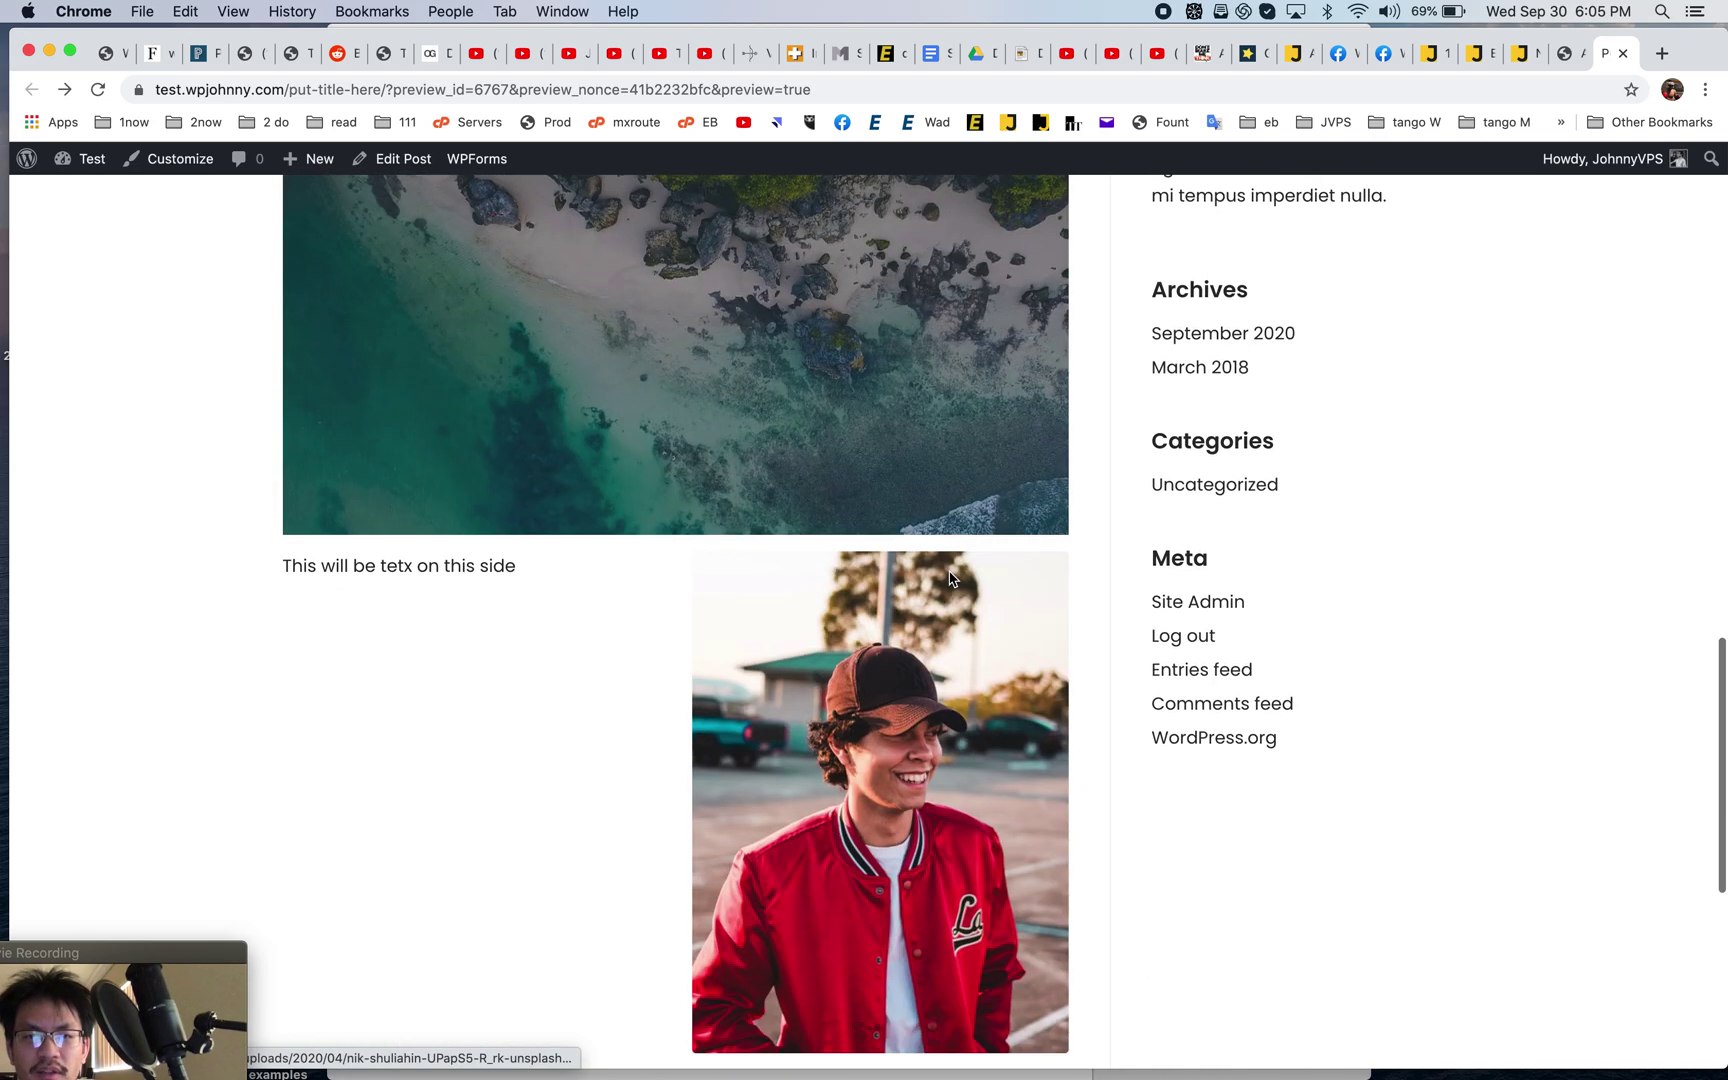
scroll(506, 452, up, 5)
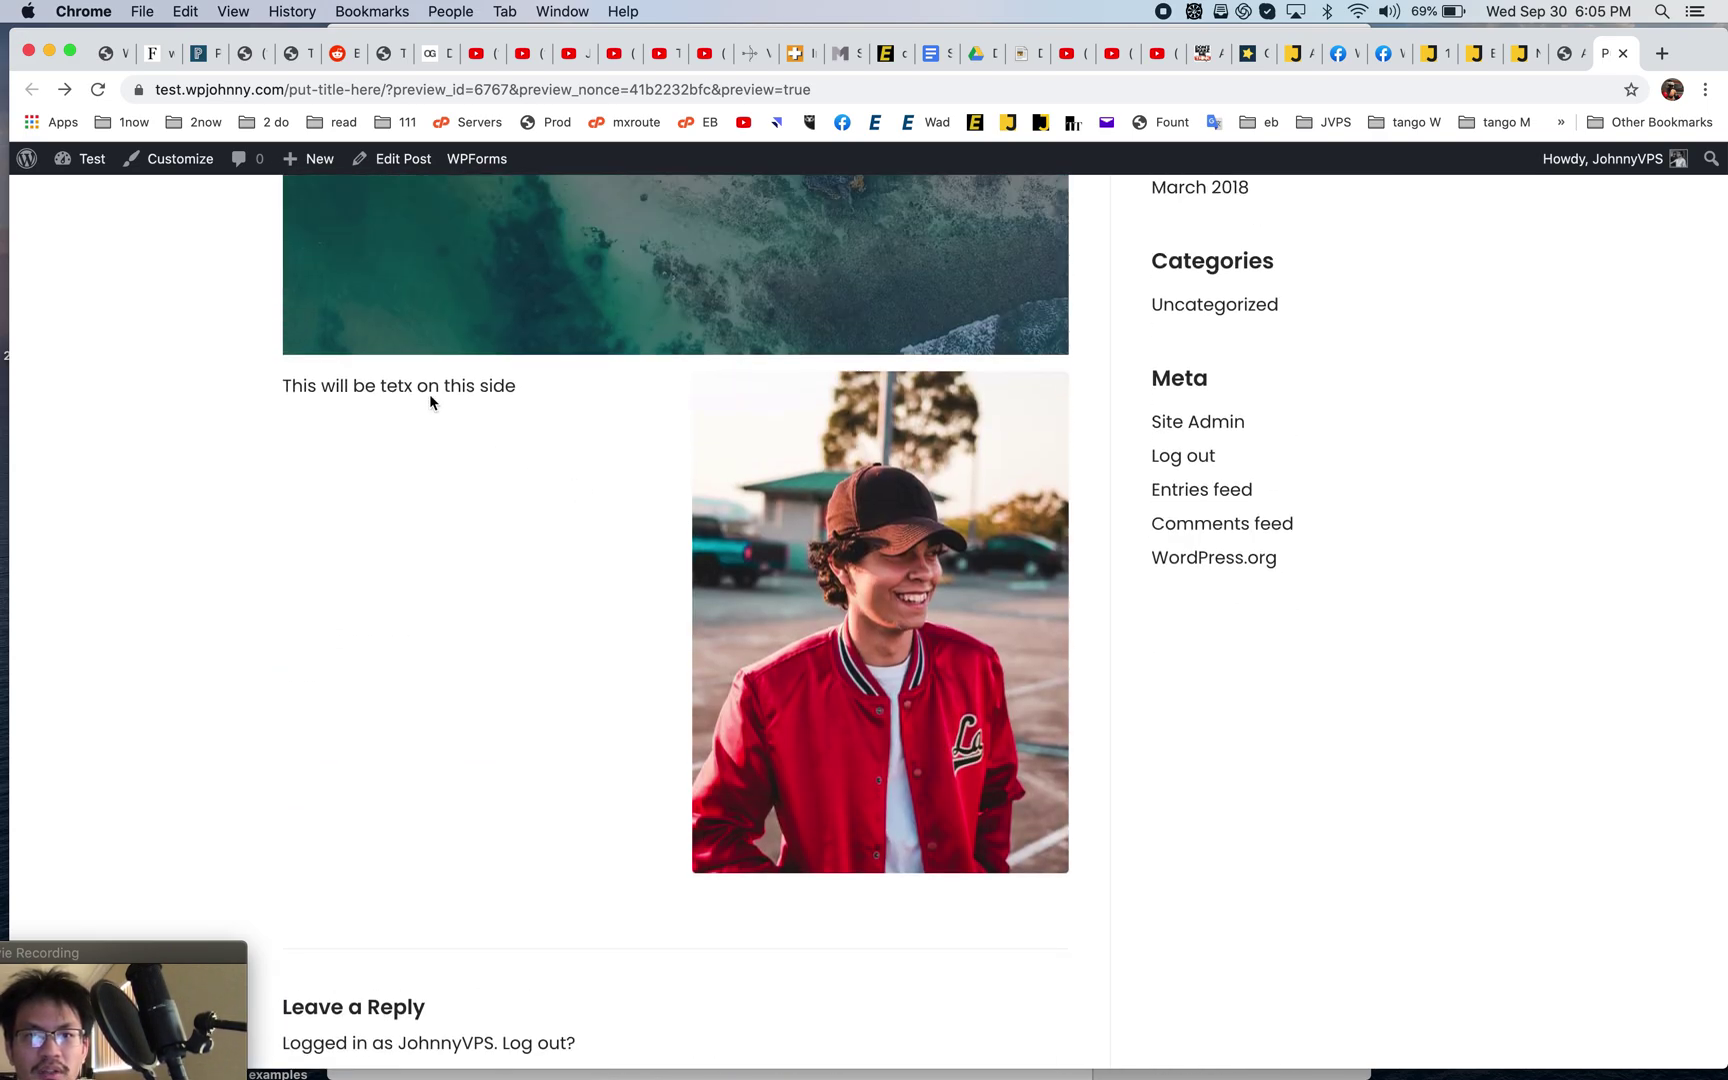
drag(387, 386, 497, 383)
- Return to the editor and examine how the individual columns, the paragraph and the image can each be selected
click(1560, 55)
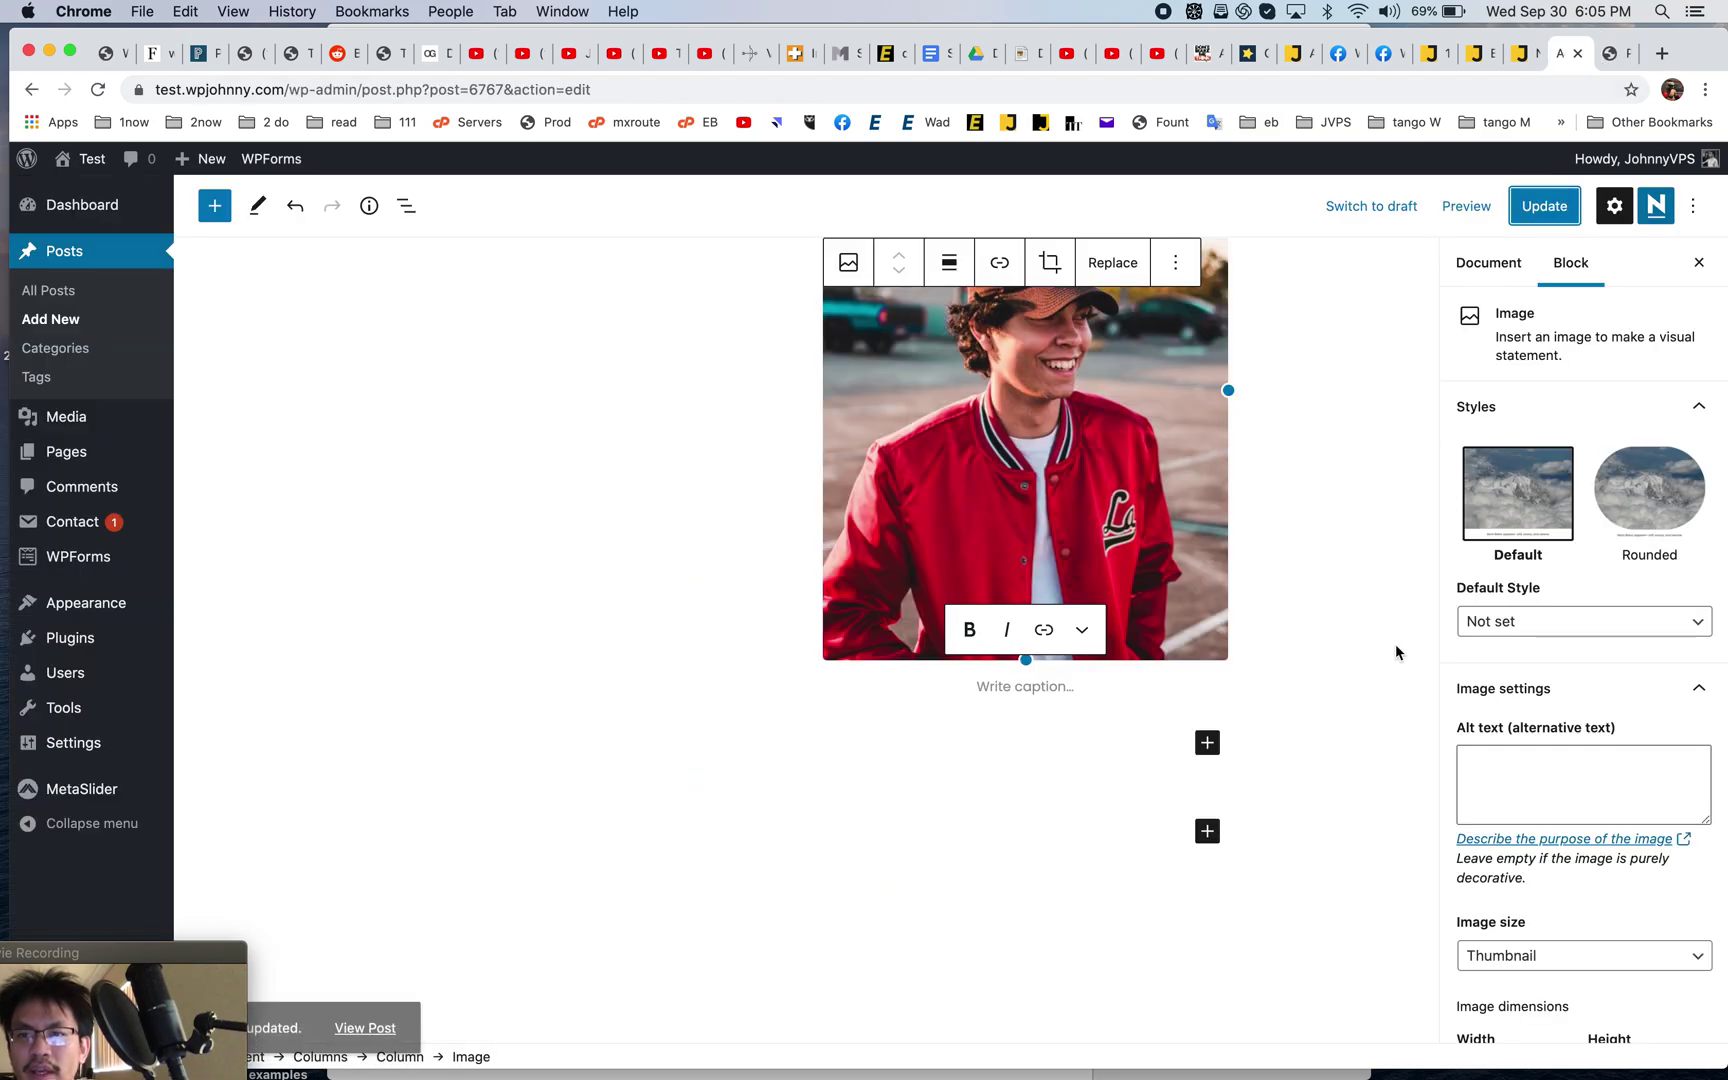
scroll(800, 600, up, 5)
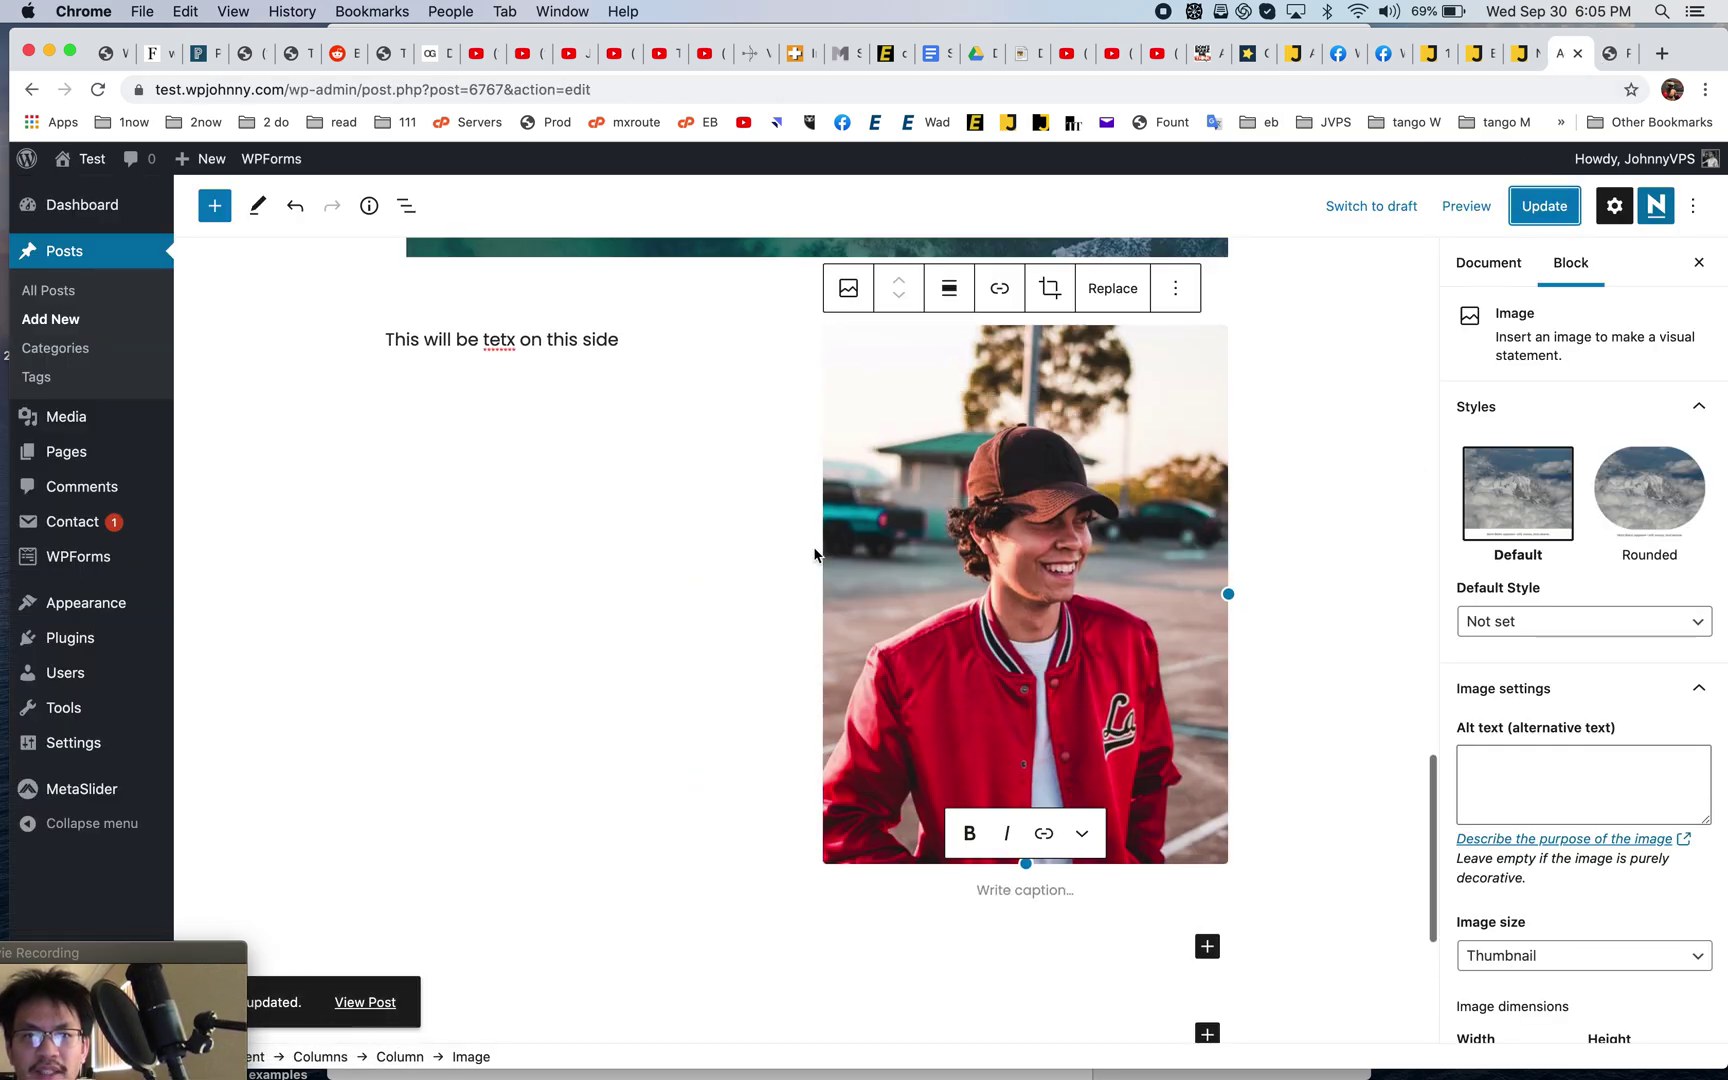
click(753, 524)
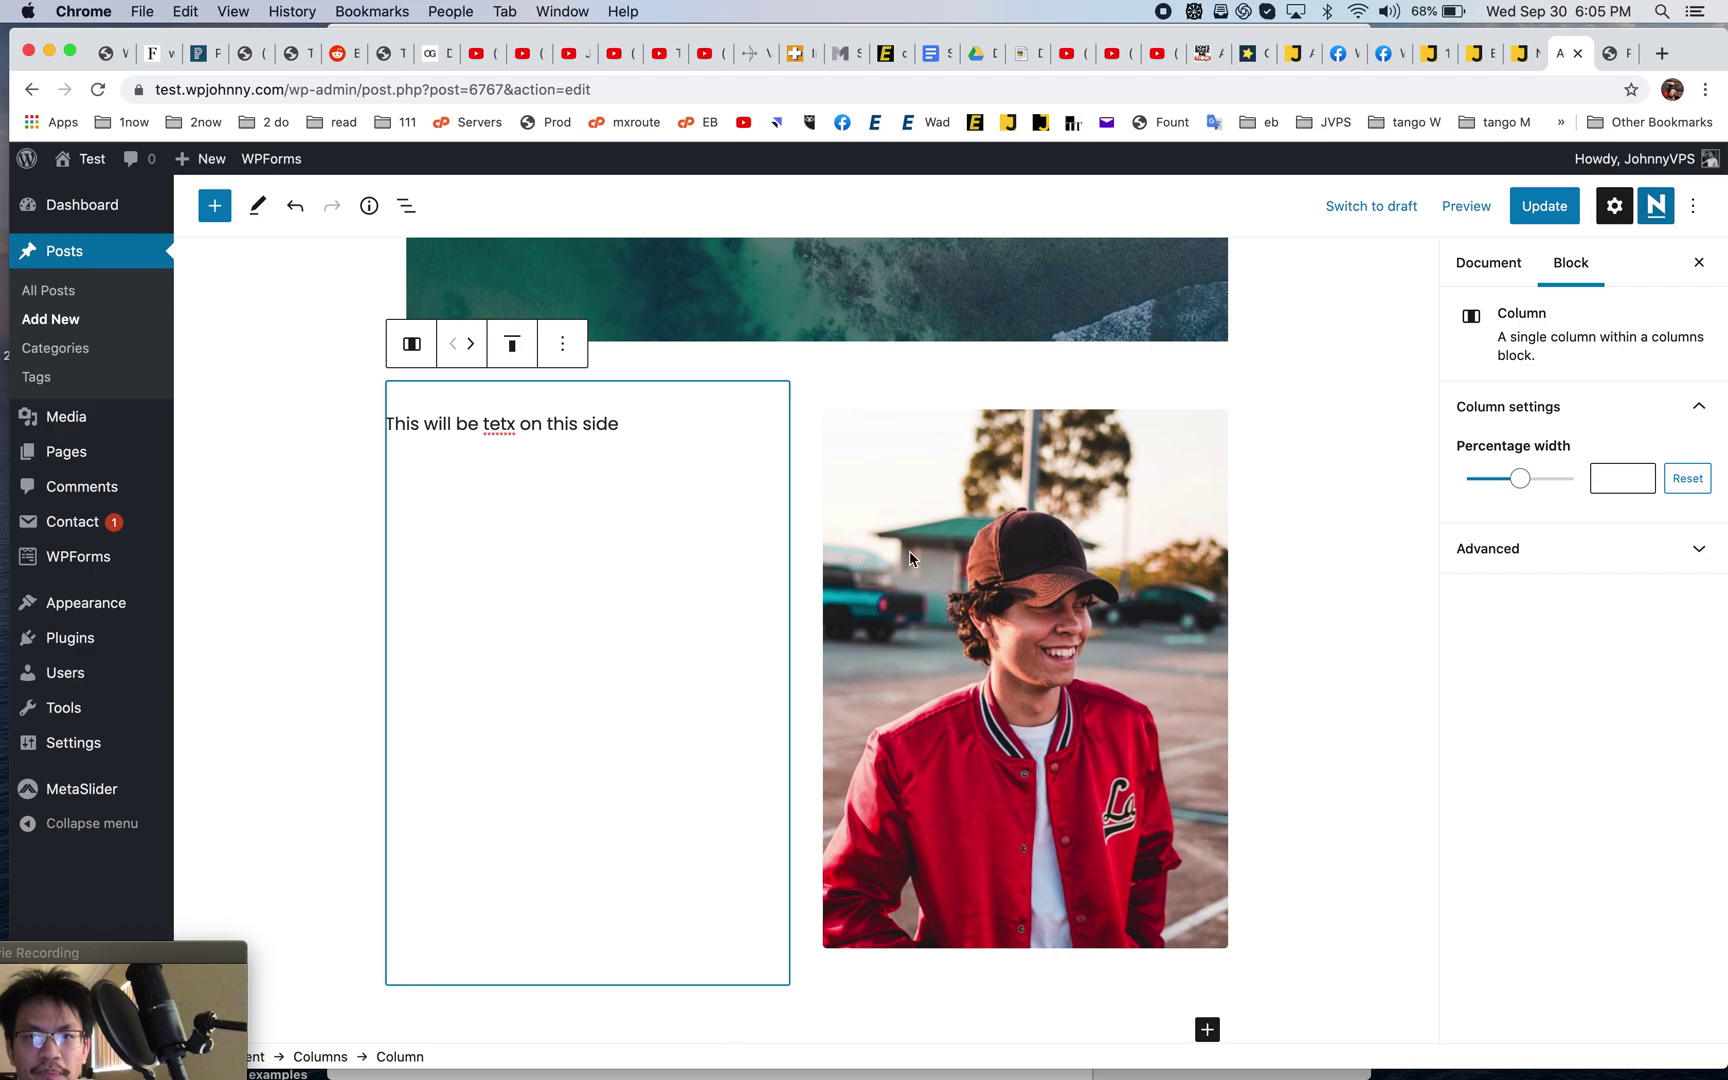
click(925, 560)
click(756, 559)
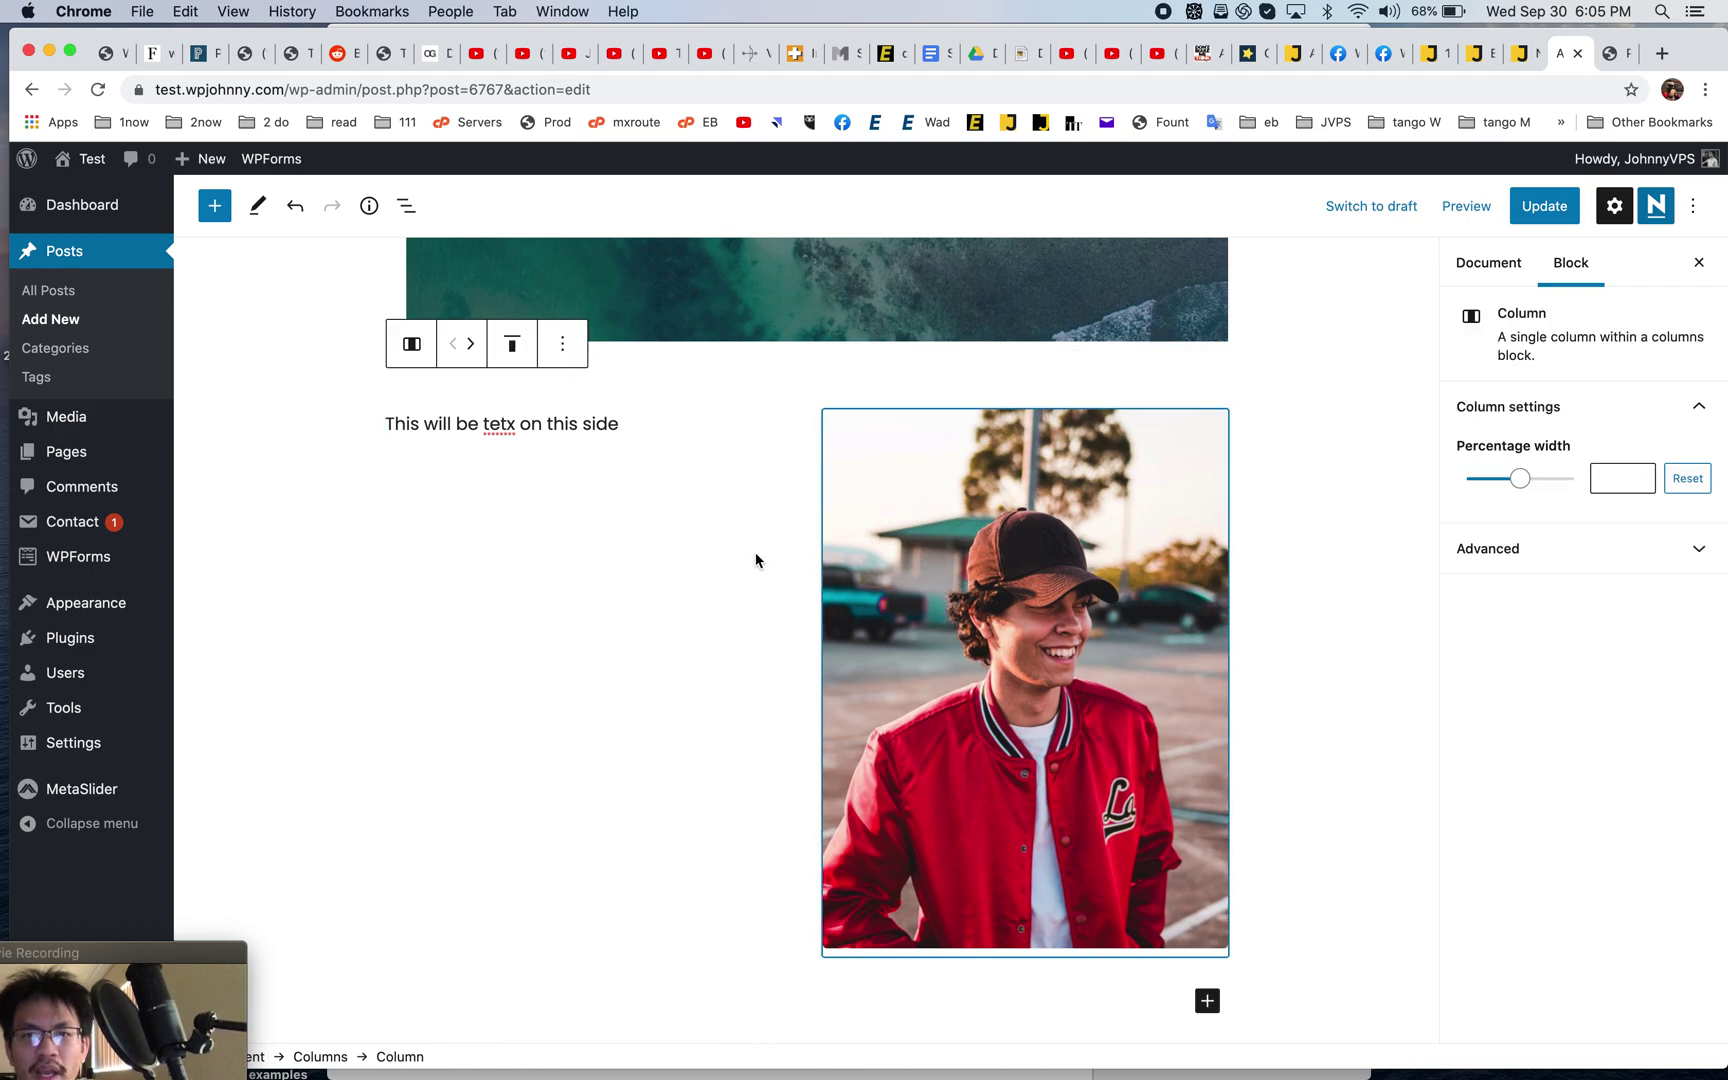
click(565, 423)
click(867, 492)
click(629, 423)
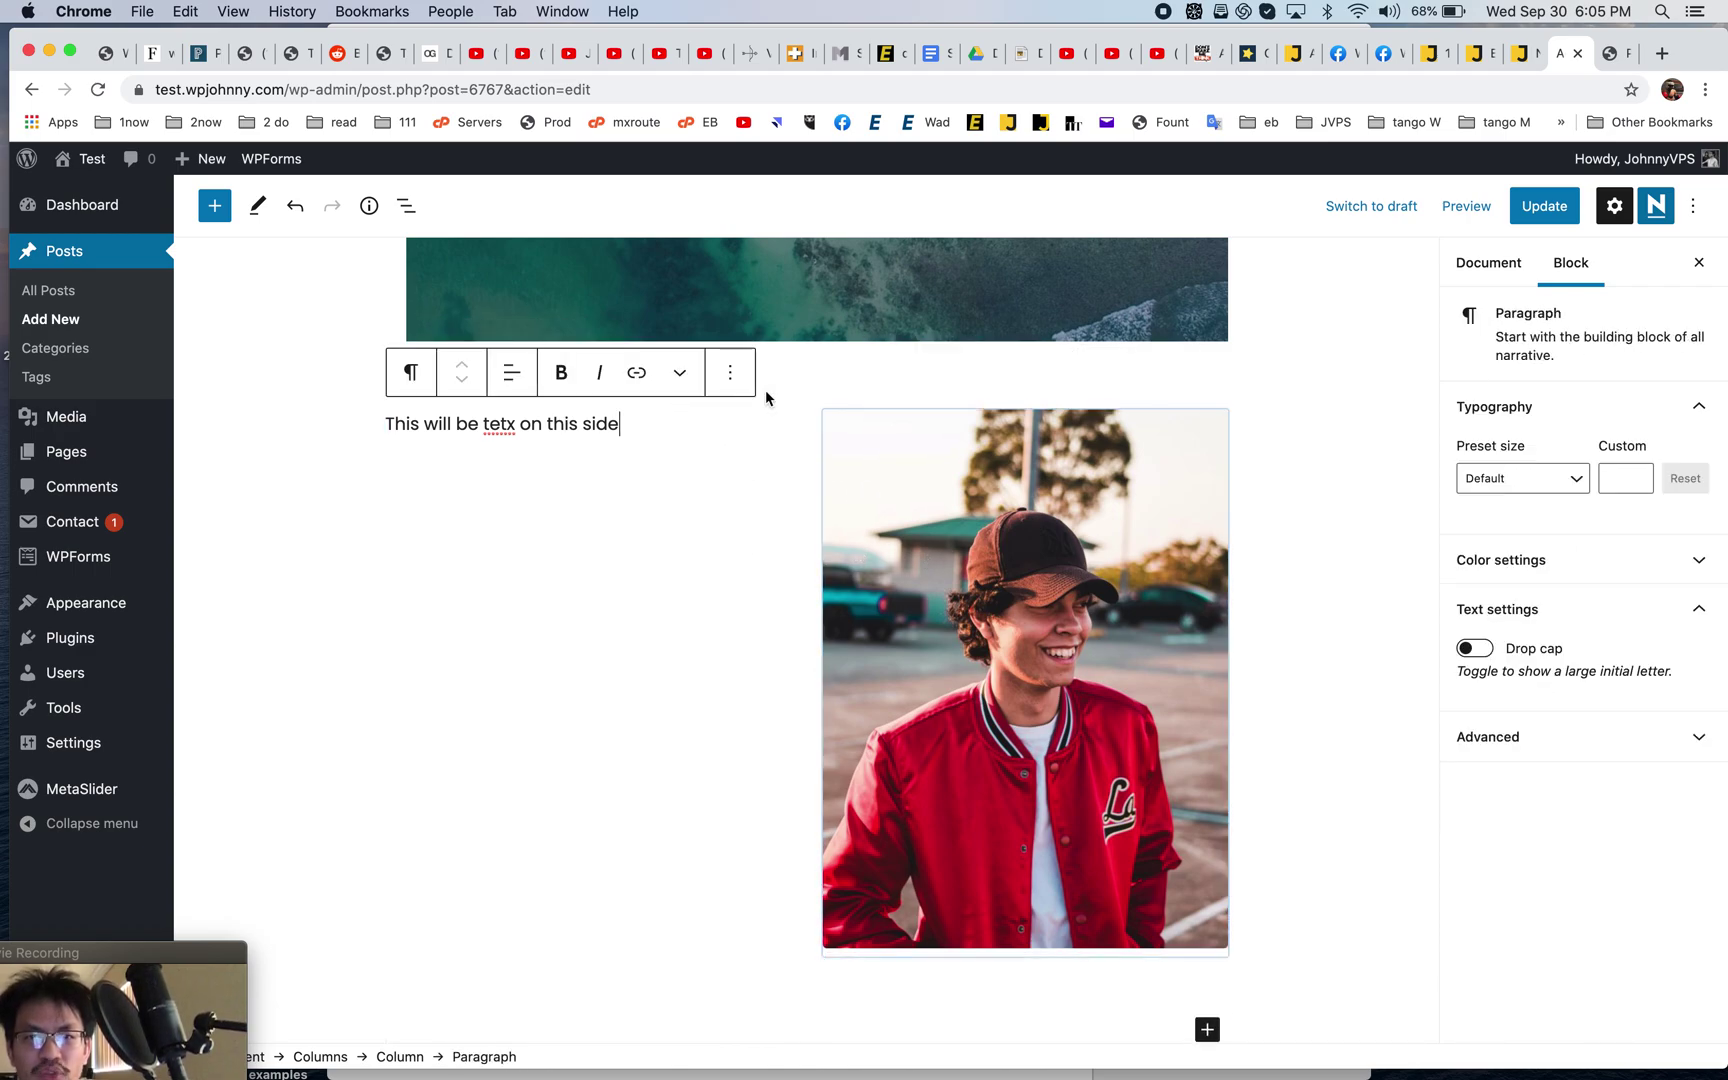
- Select the whole Columns block and set its text color to black after trying orange
click(794, 392)
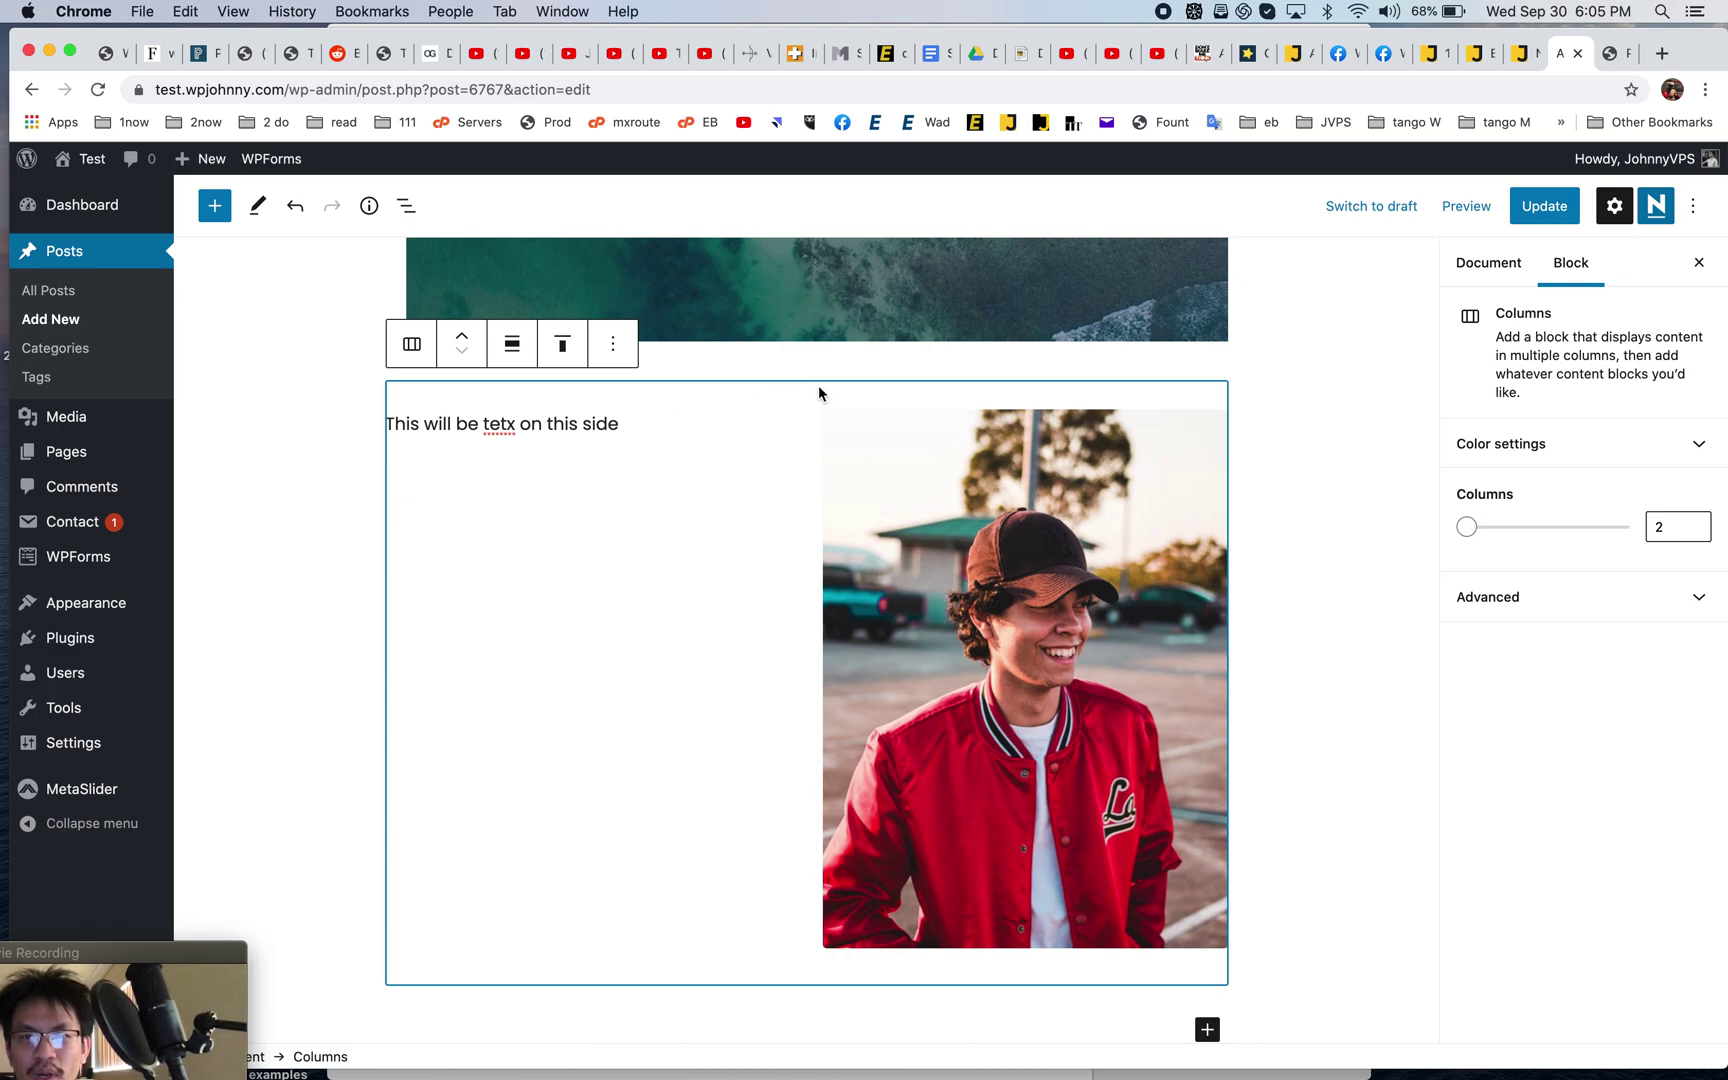
click(1693, 446)
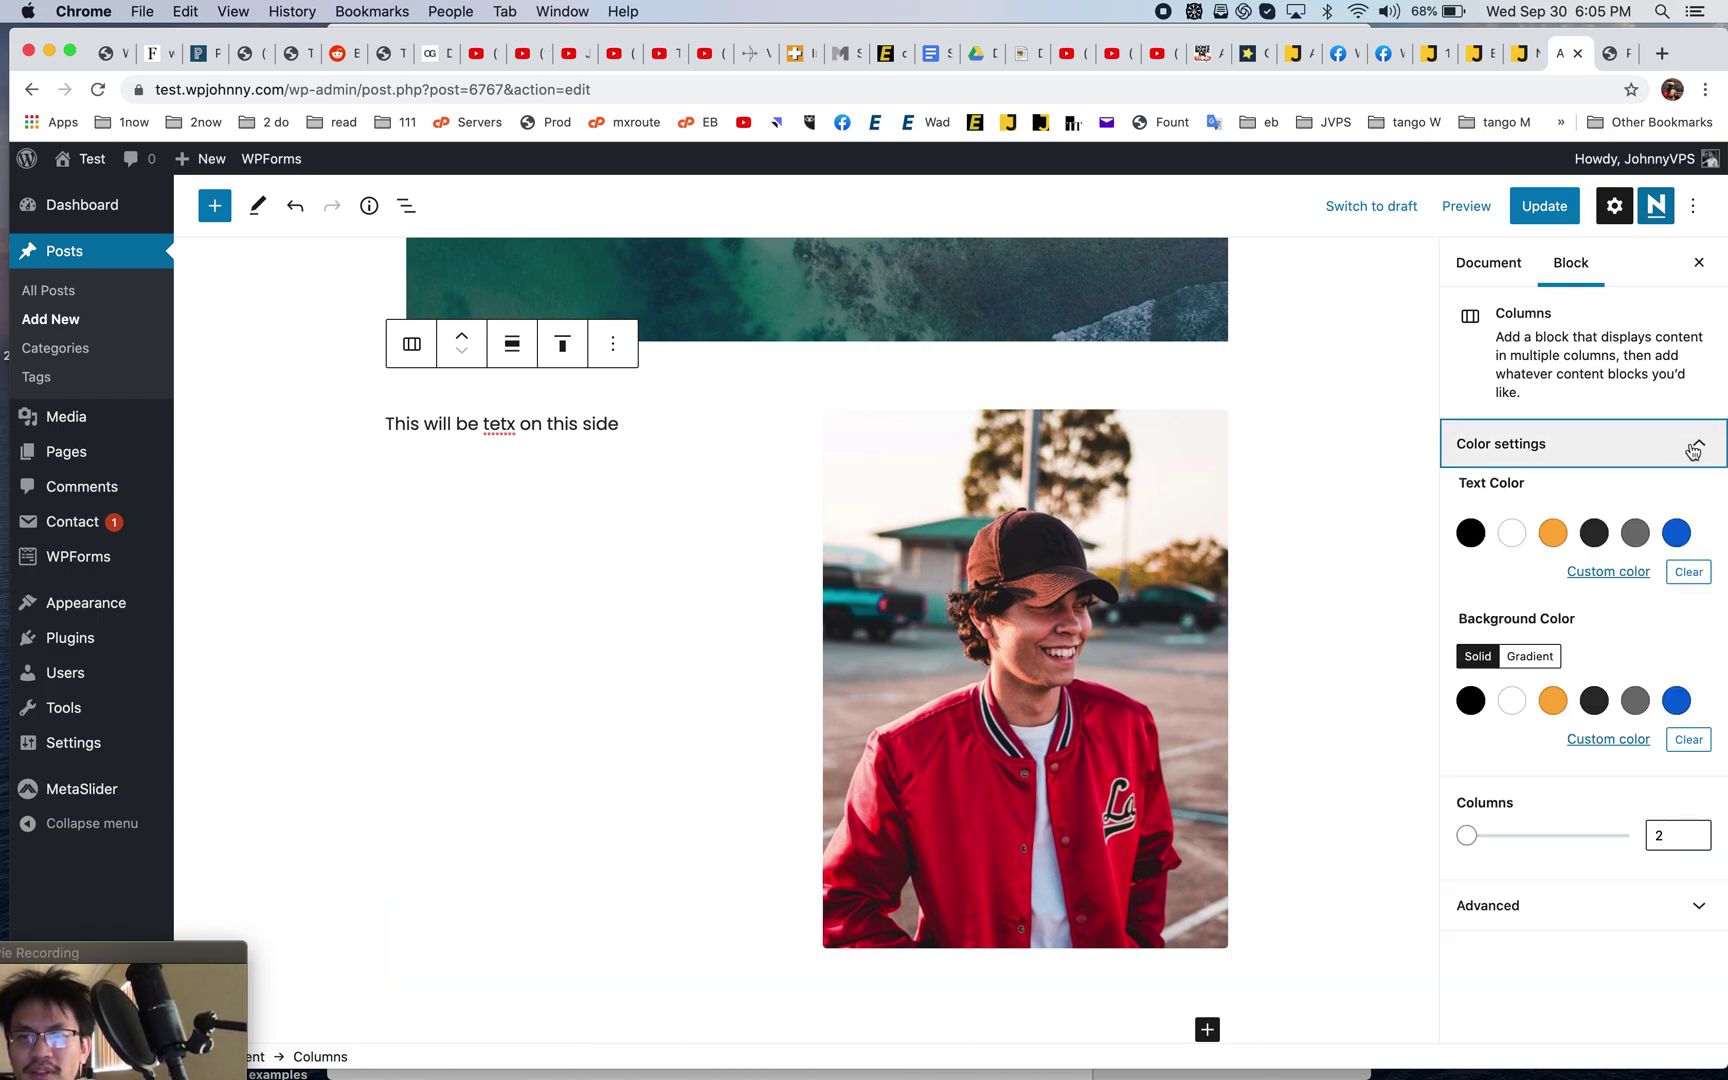
click(1699, 450)
click(1699, 450)
click(1556, 535)
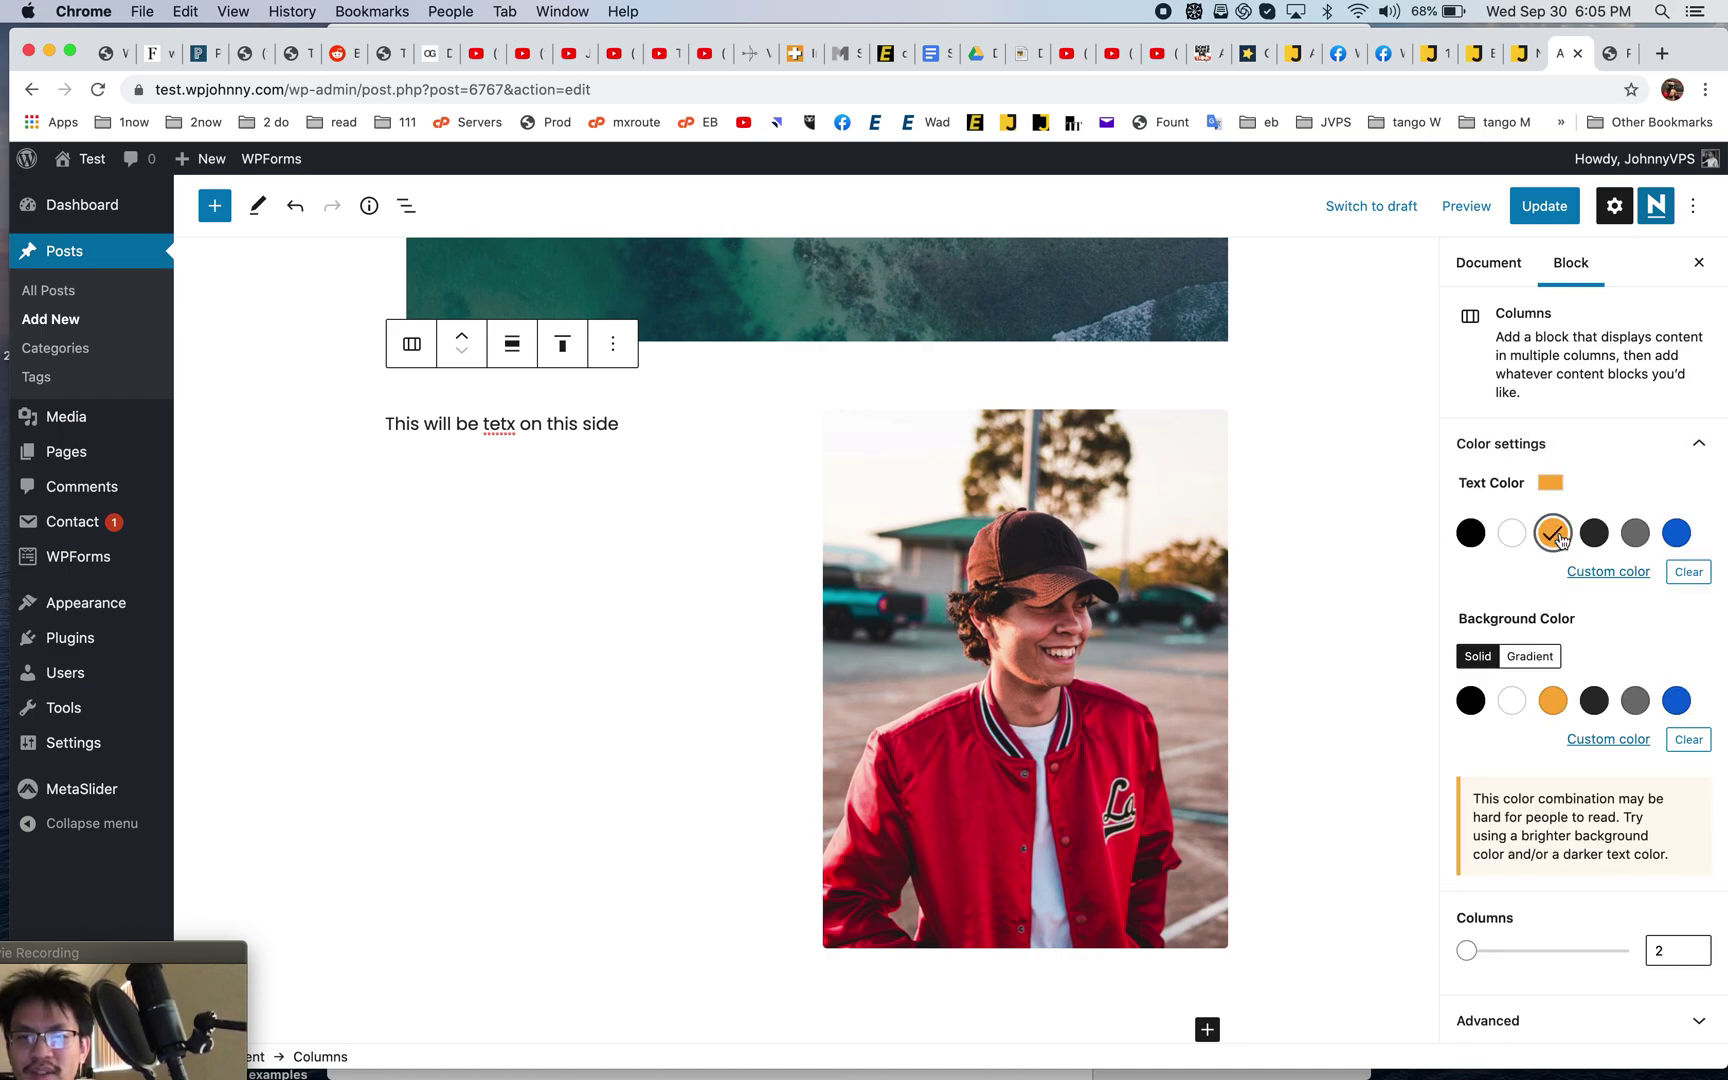
click(1556, 535)
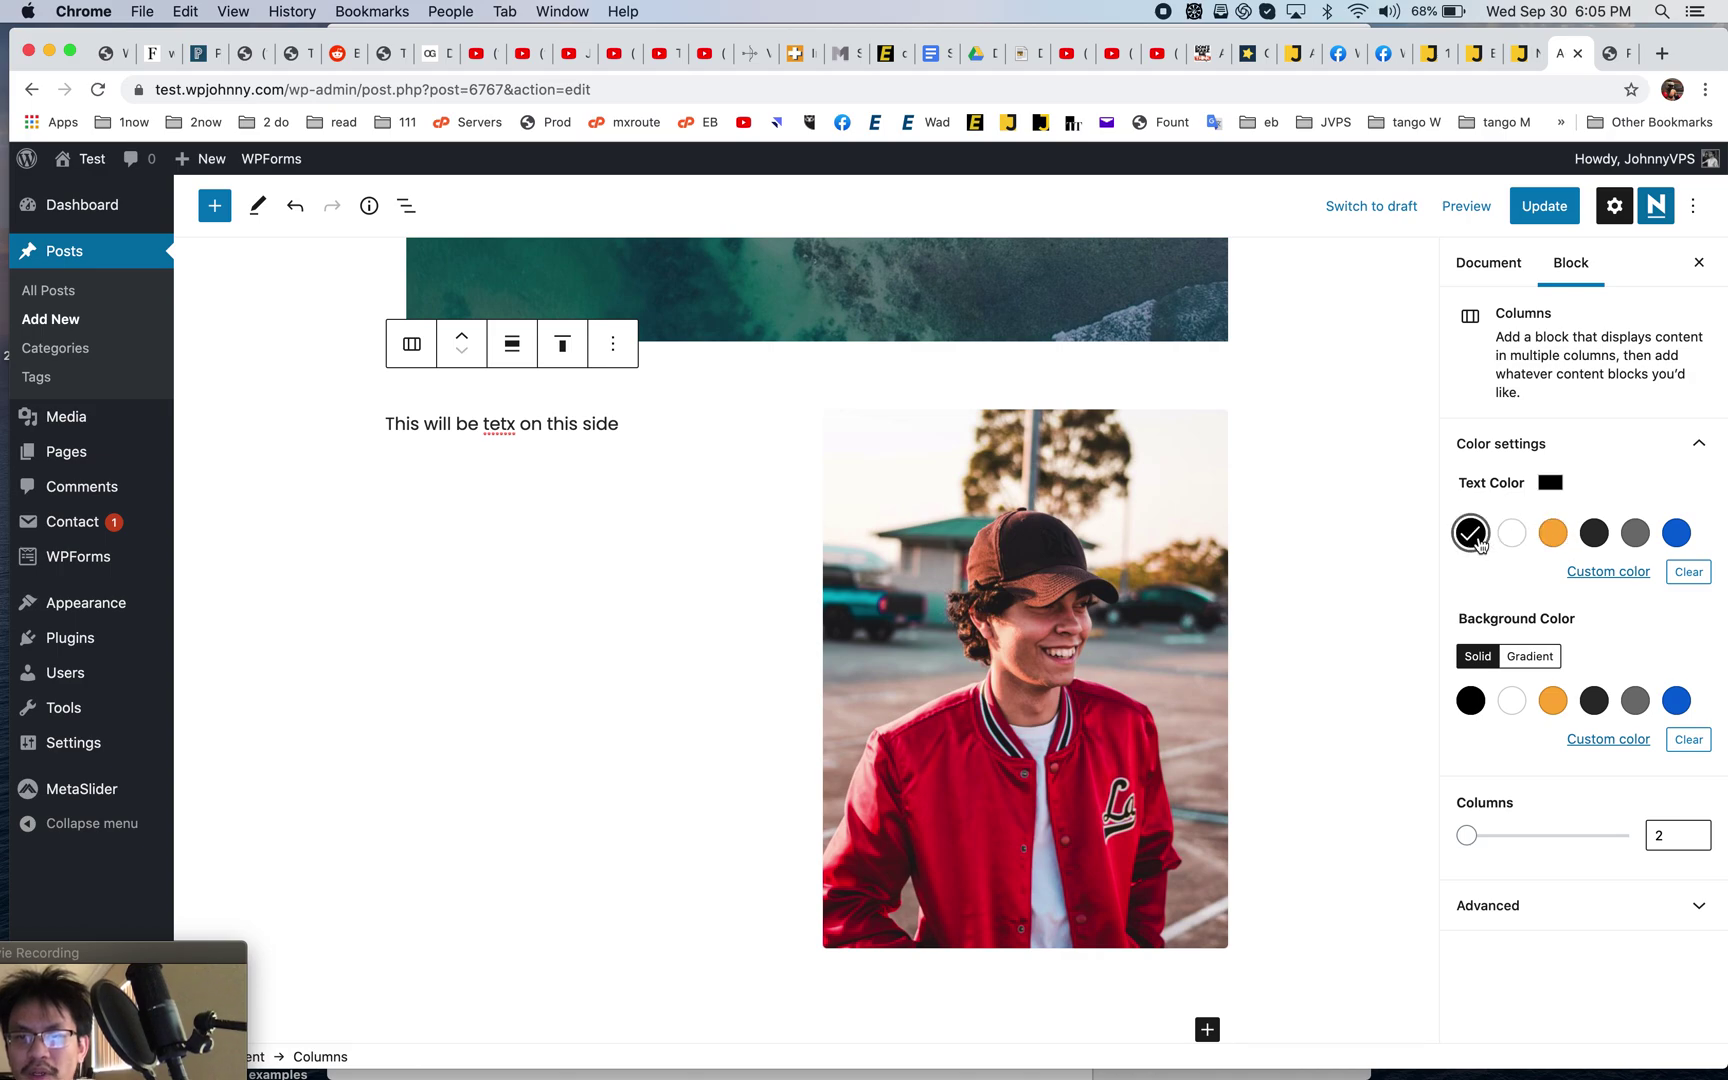
- Set the Columns block's solid background color to gray after trying orange and blue, keeping the column count at 2
click(1559, 702)
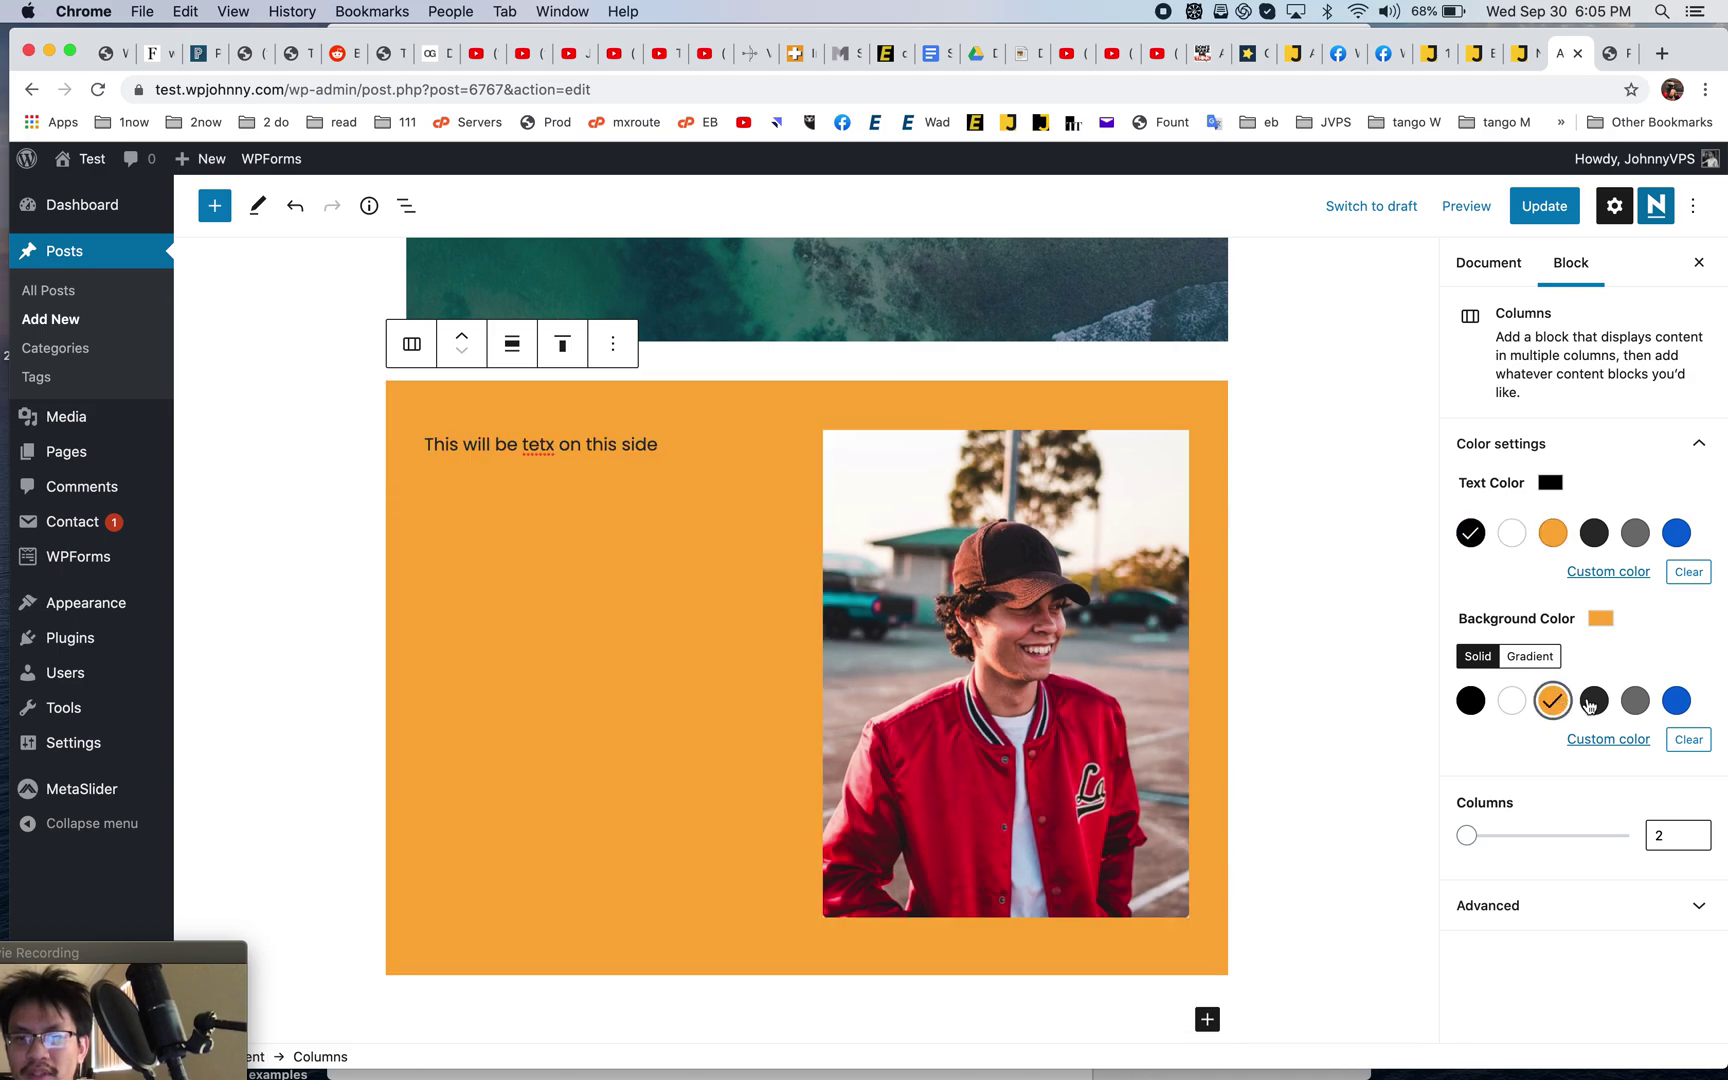
click(1680, 704)
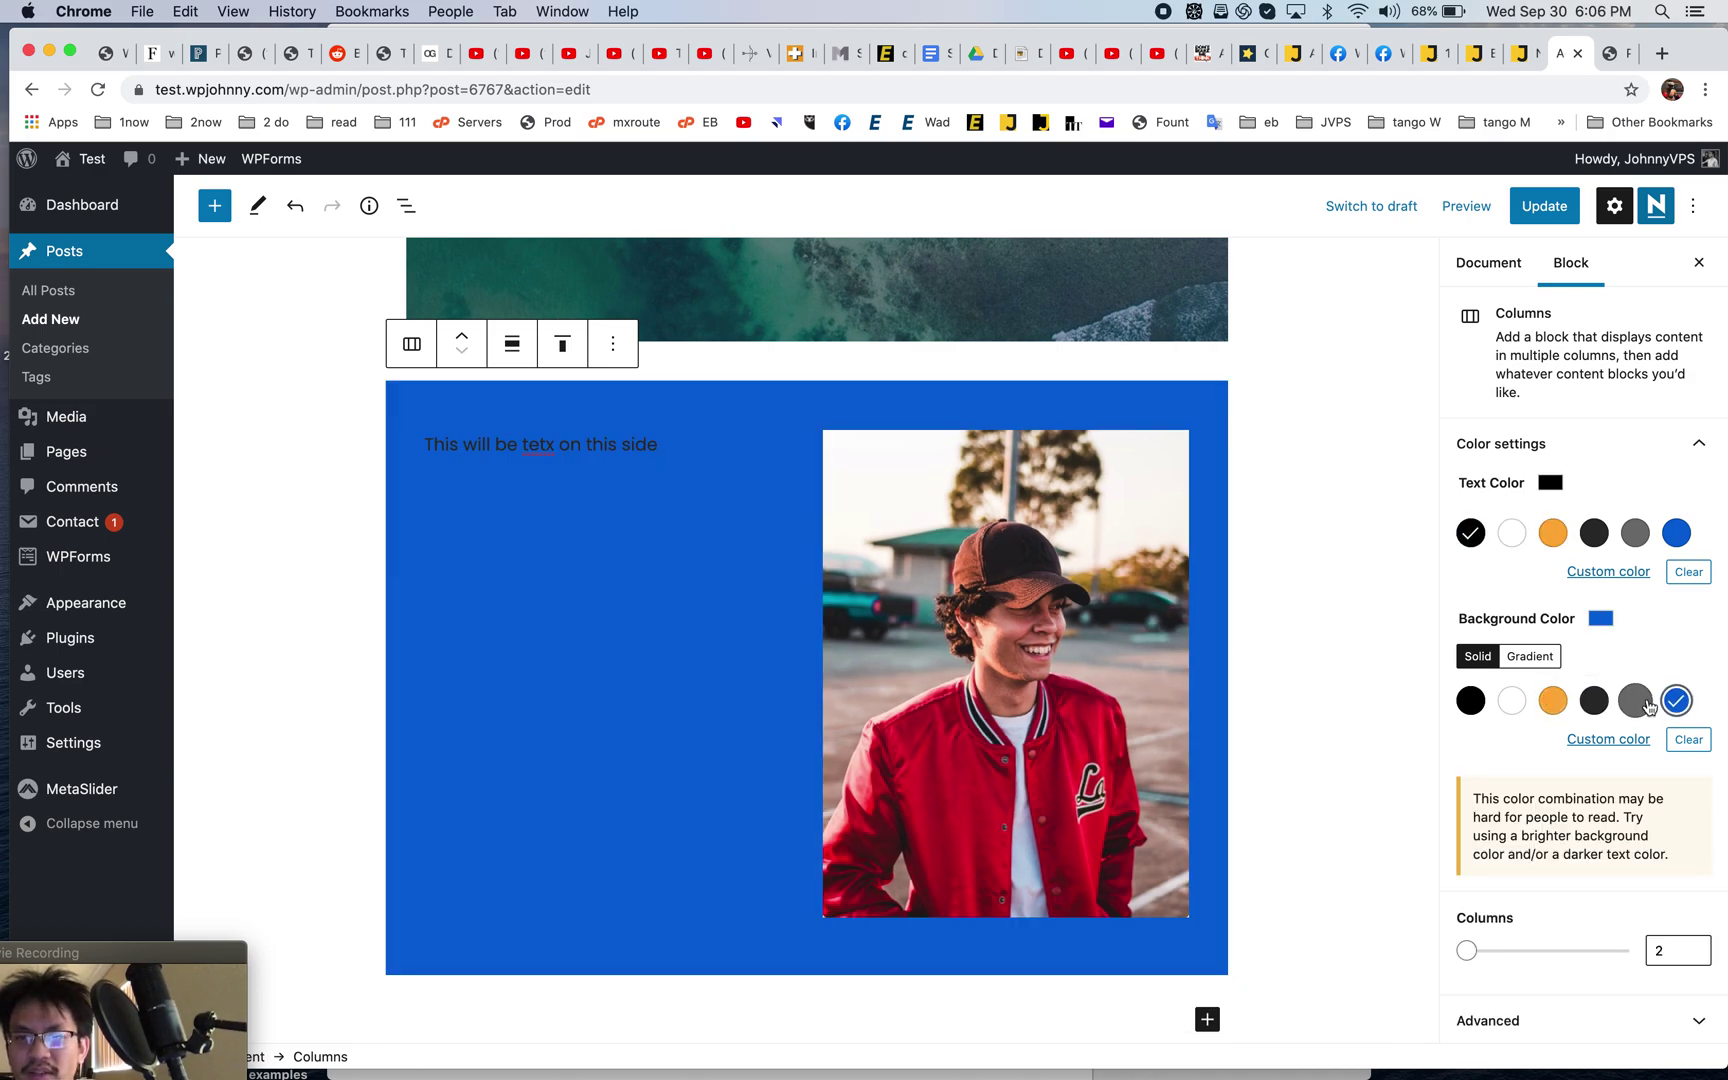
click(1648, 705)
scroll(1274, 760, down, 3)
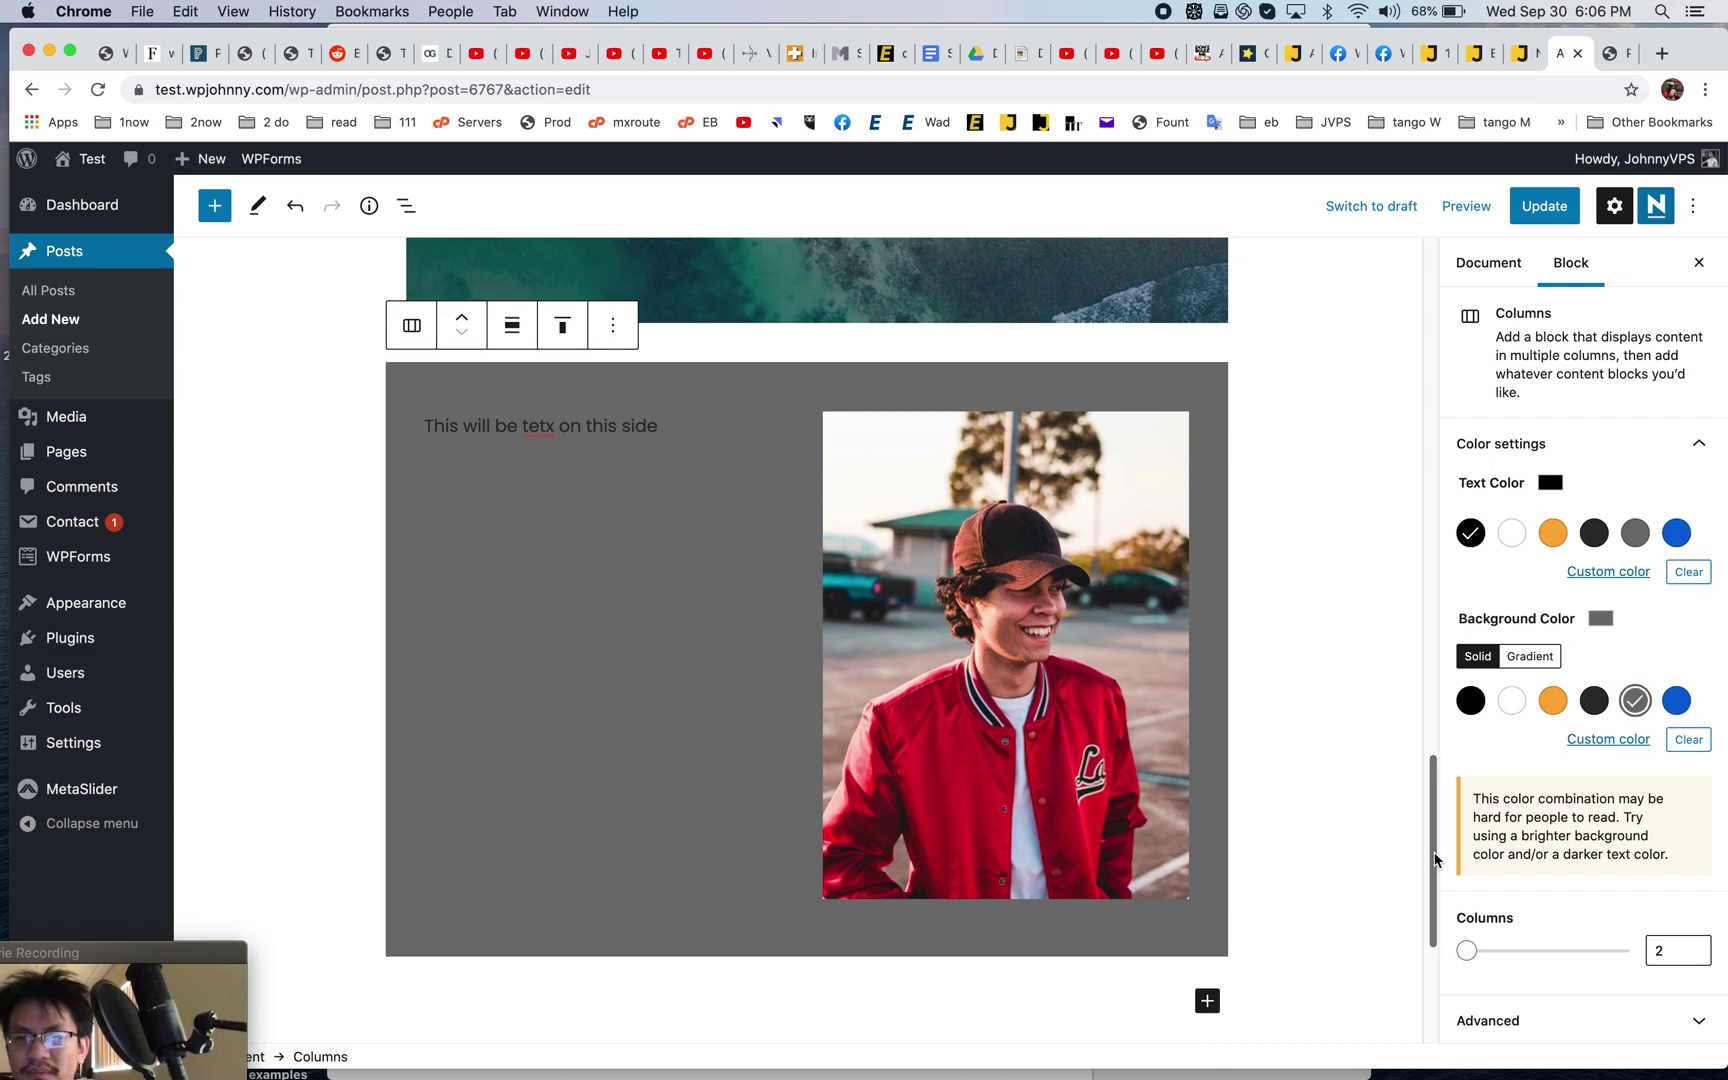
mouse_move(1468, 950)
mouse_down()
mouse_move(1589, 946)
mouse_move(1461, 955)
mouse_up()
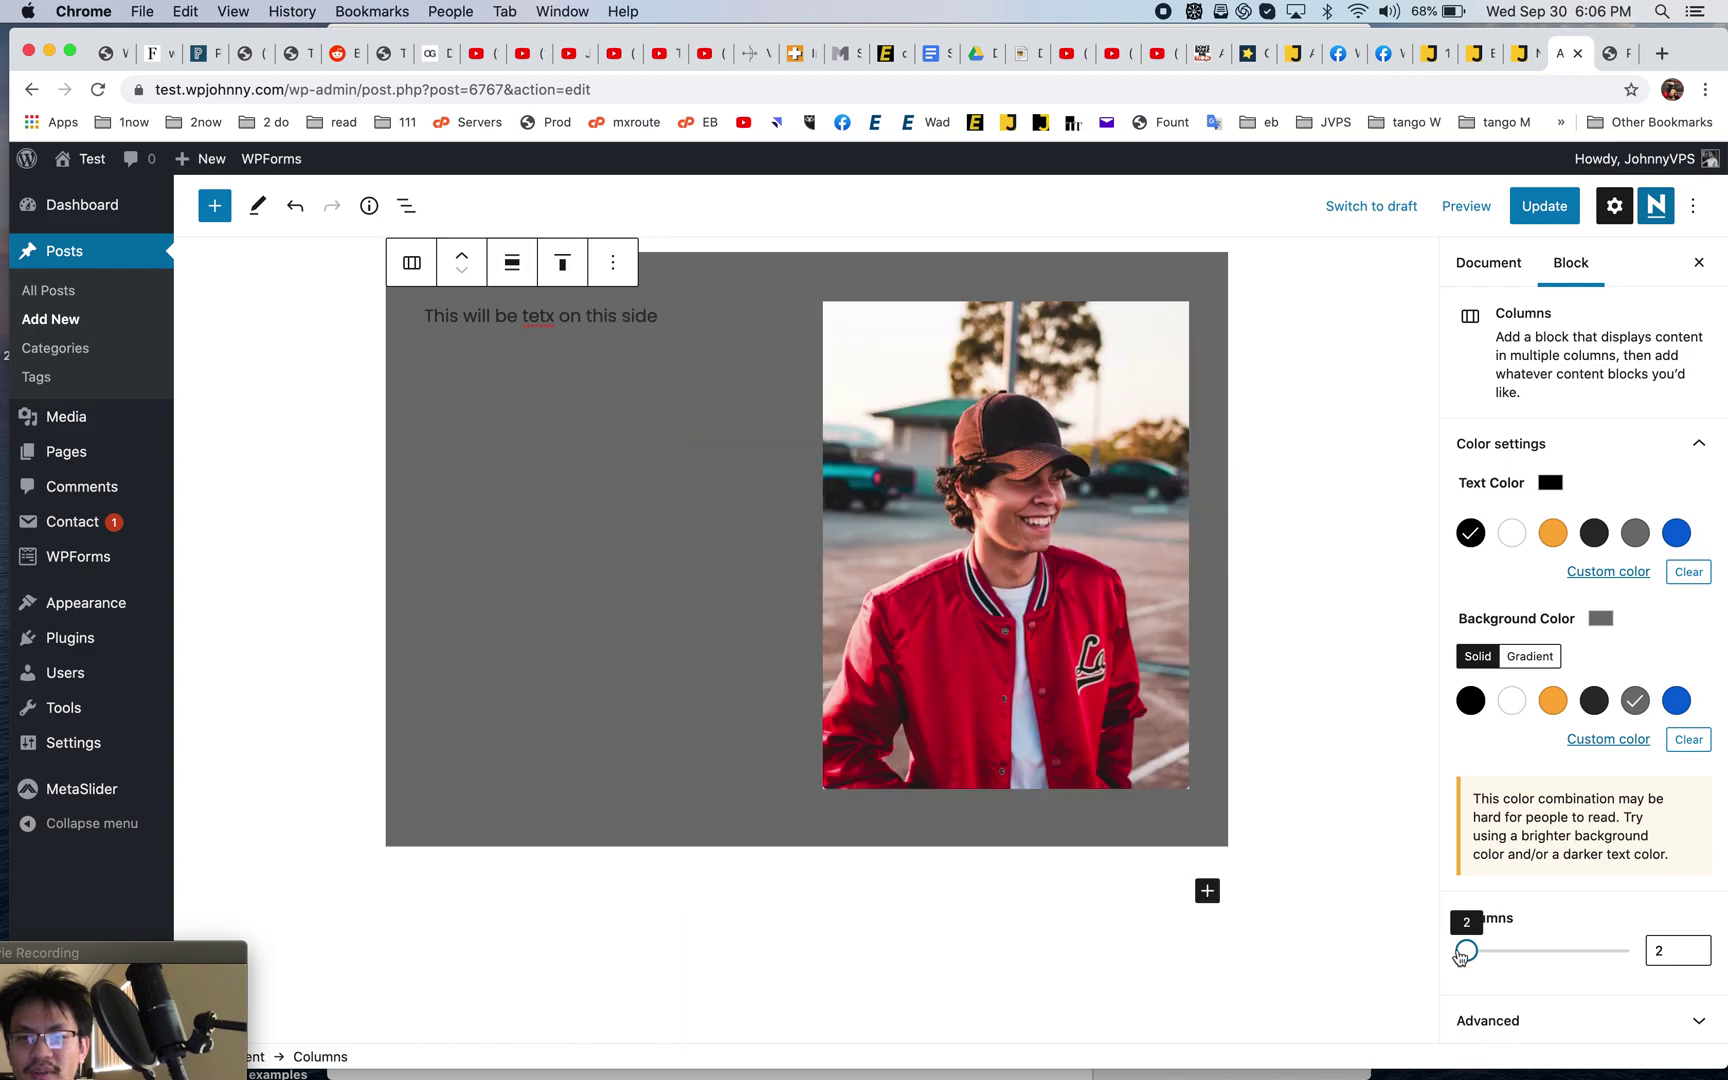
scroll(1640, 930, down, 1)
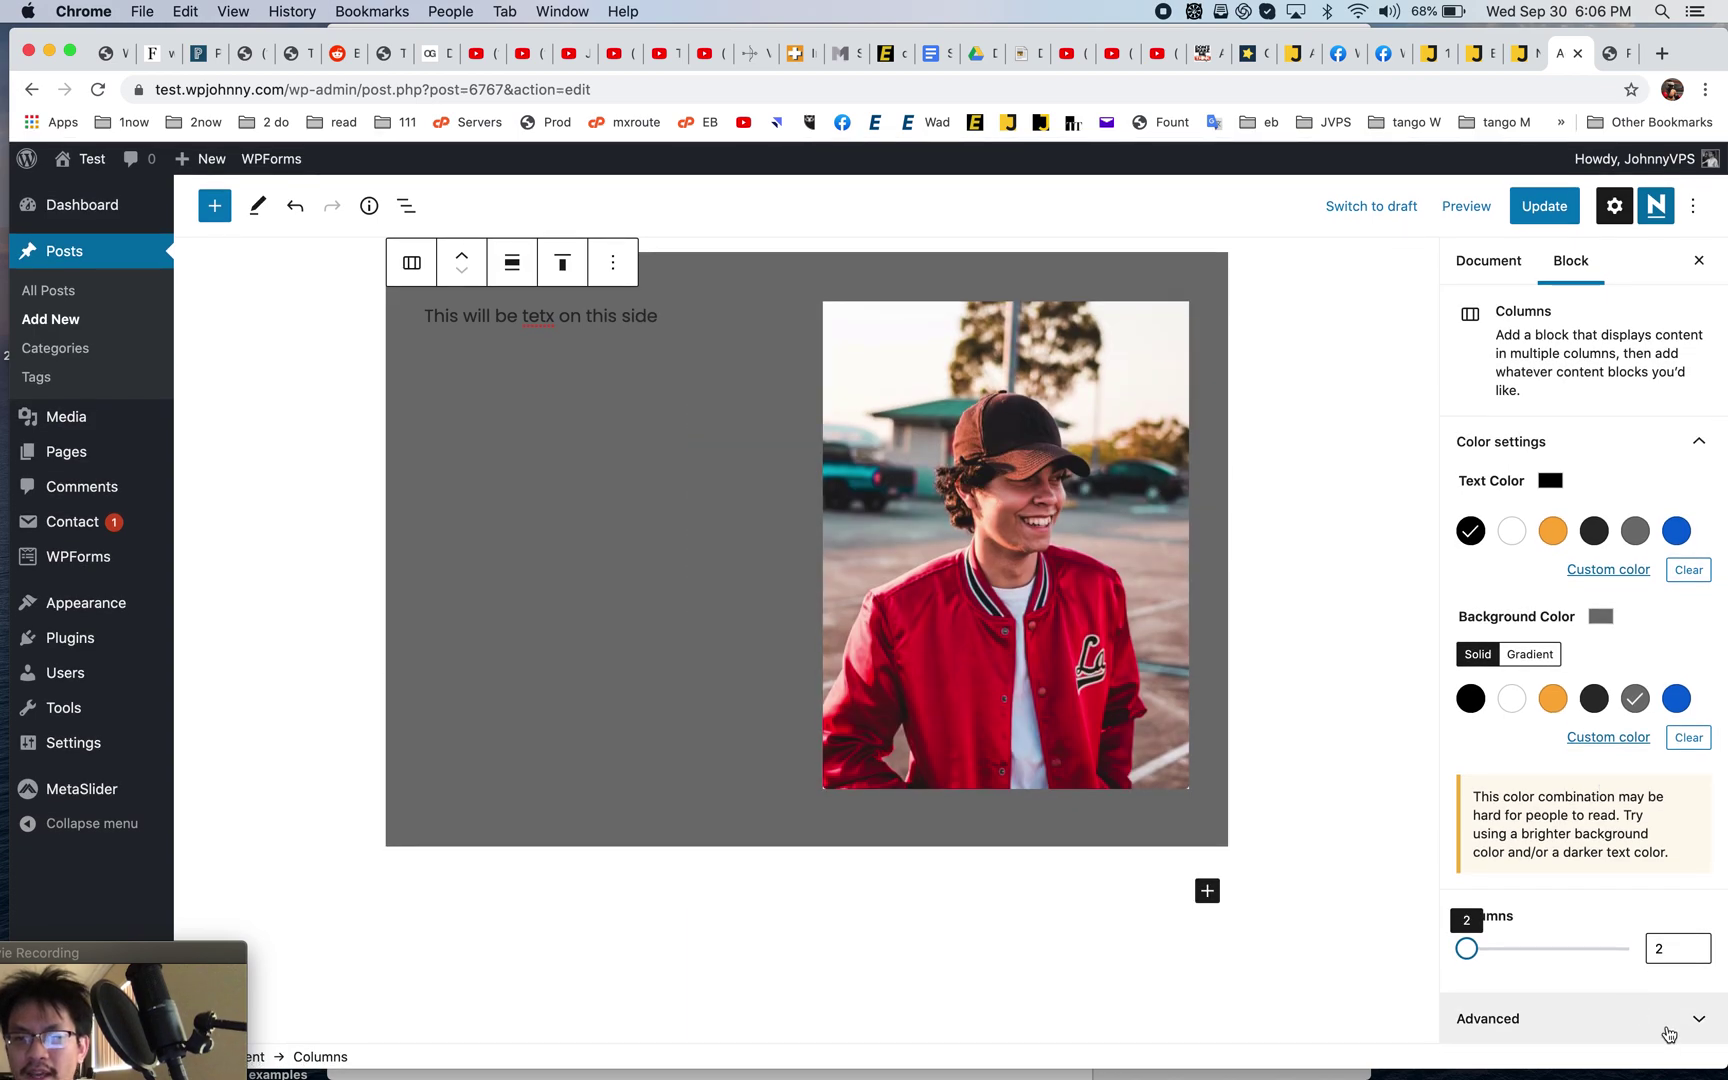
- Update the post and return to the default block list in the Gutenberg guide's preview page
click(1544, 205)
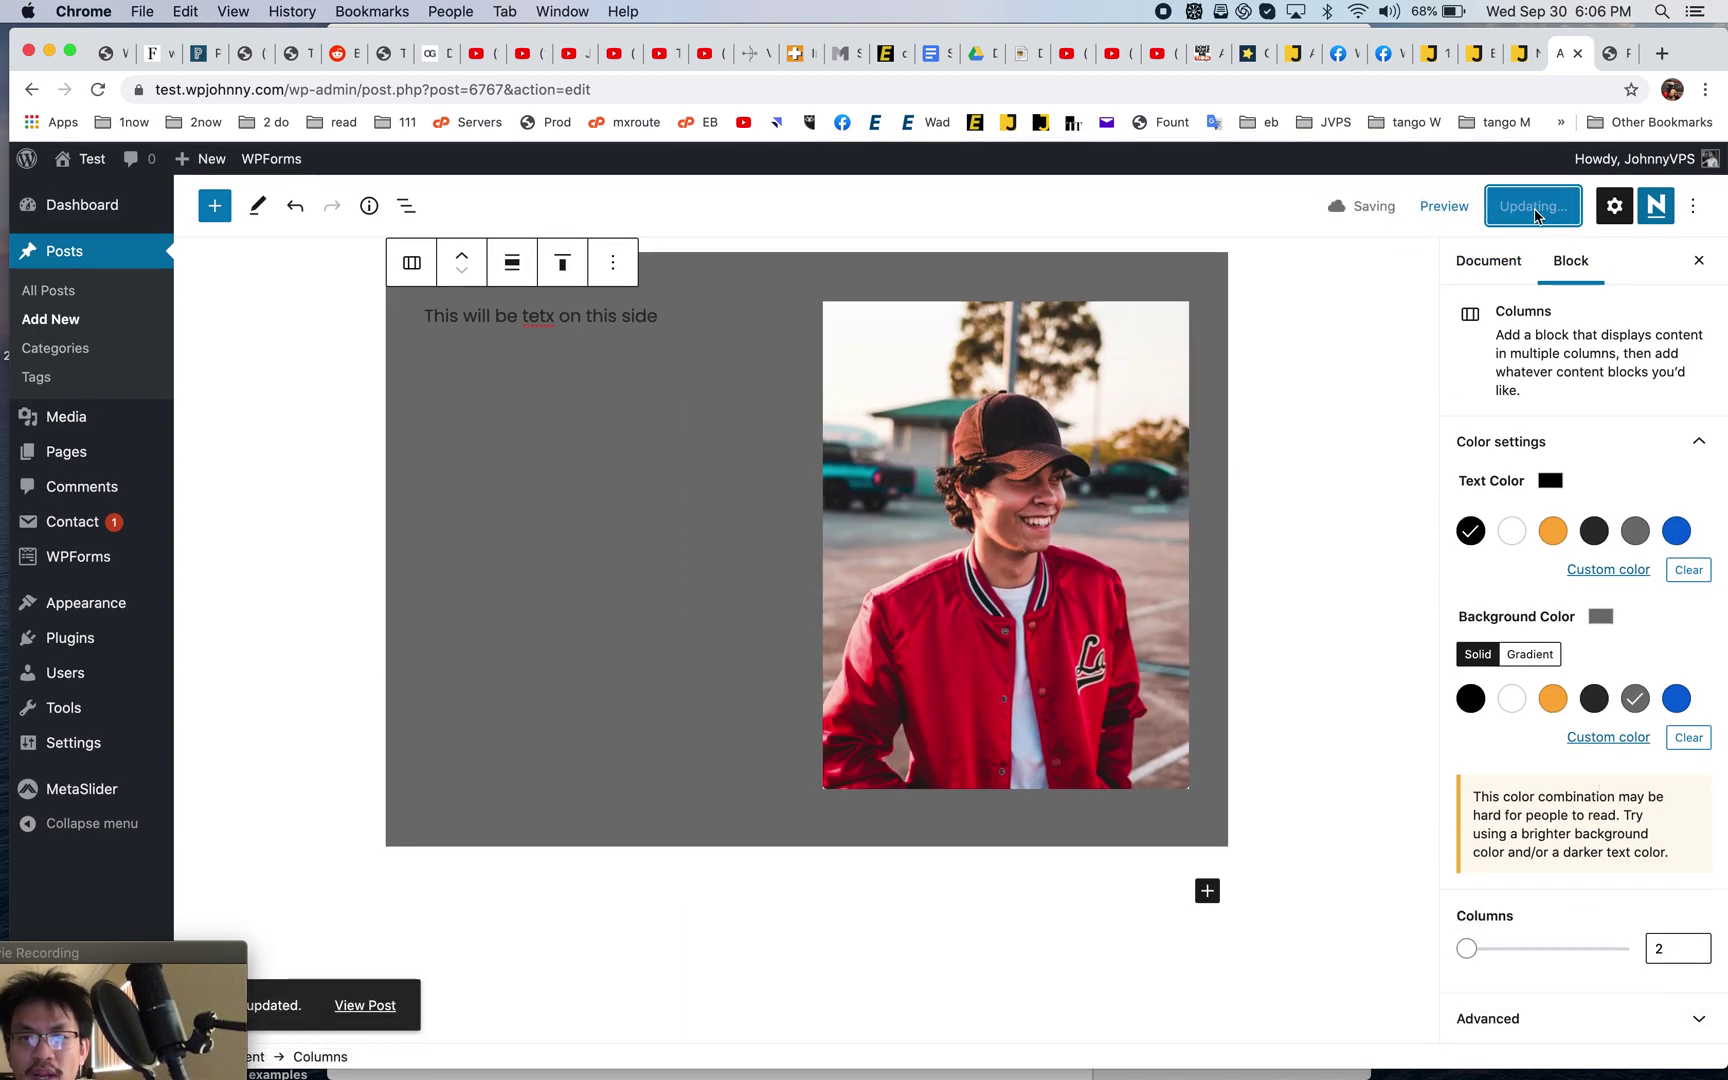
click(1516, 62)
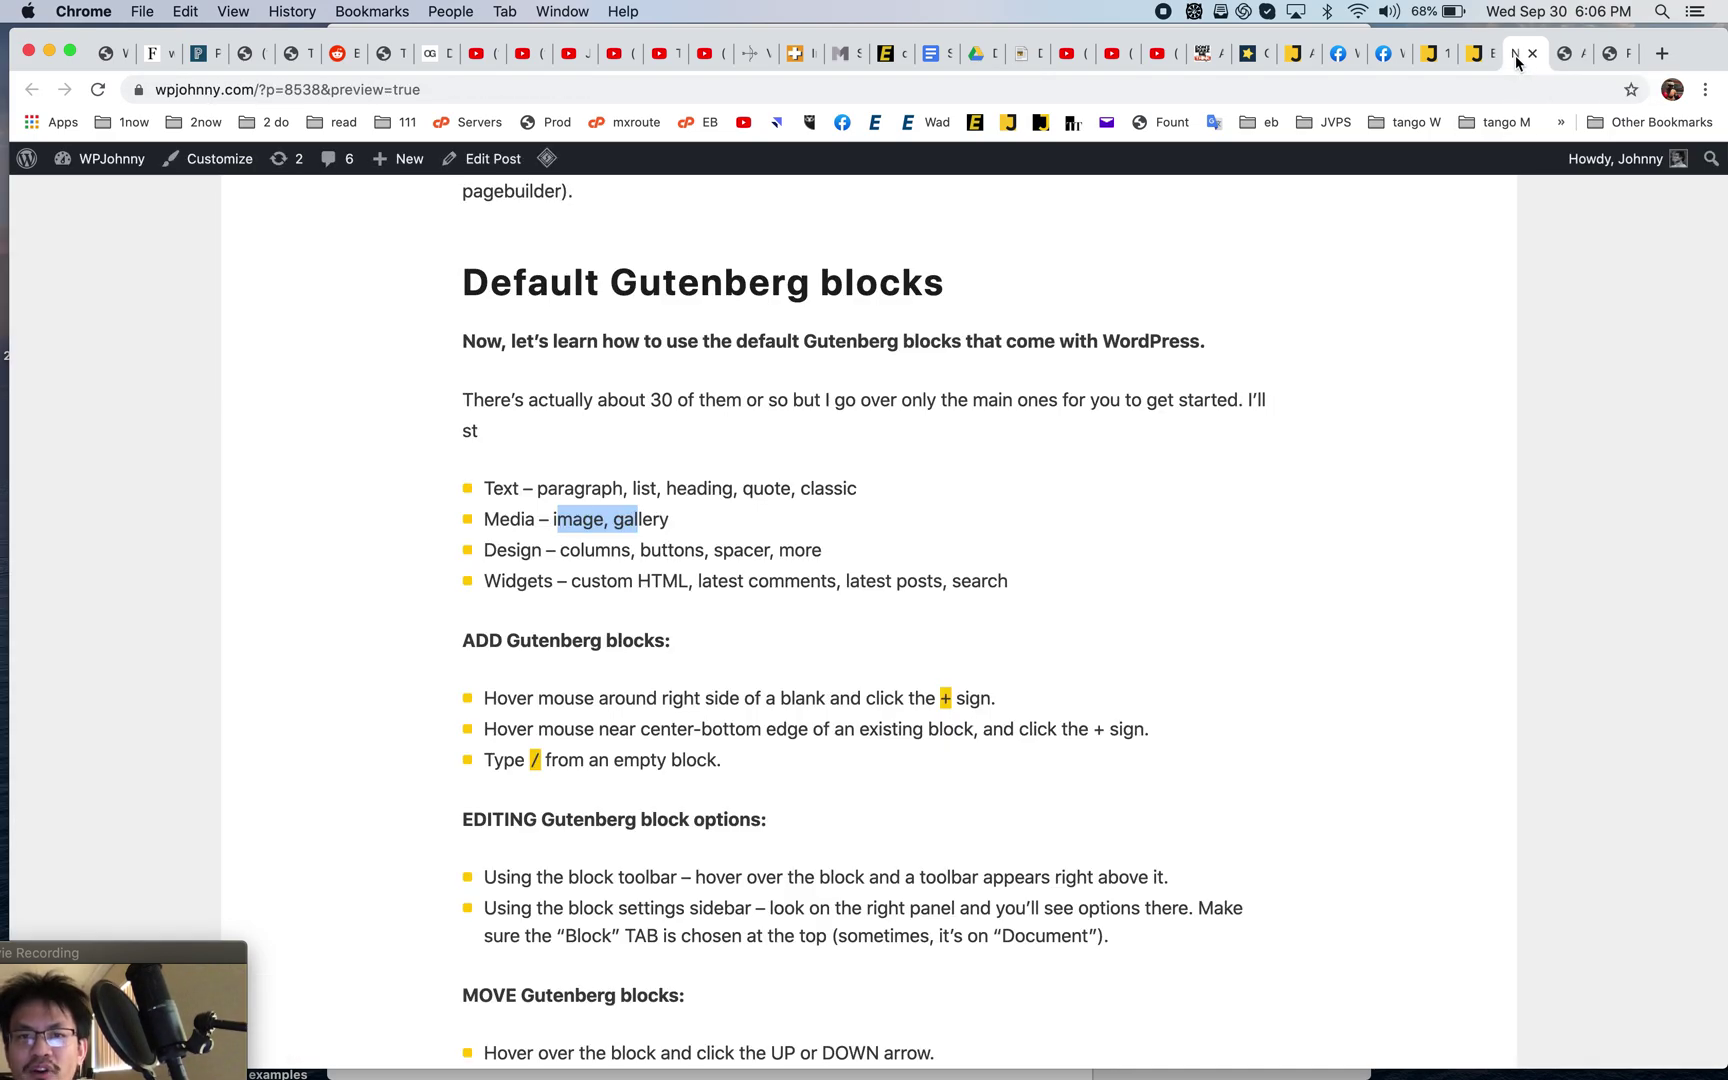
scroll(1173, 553, down, 1)
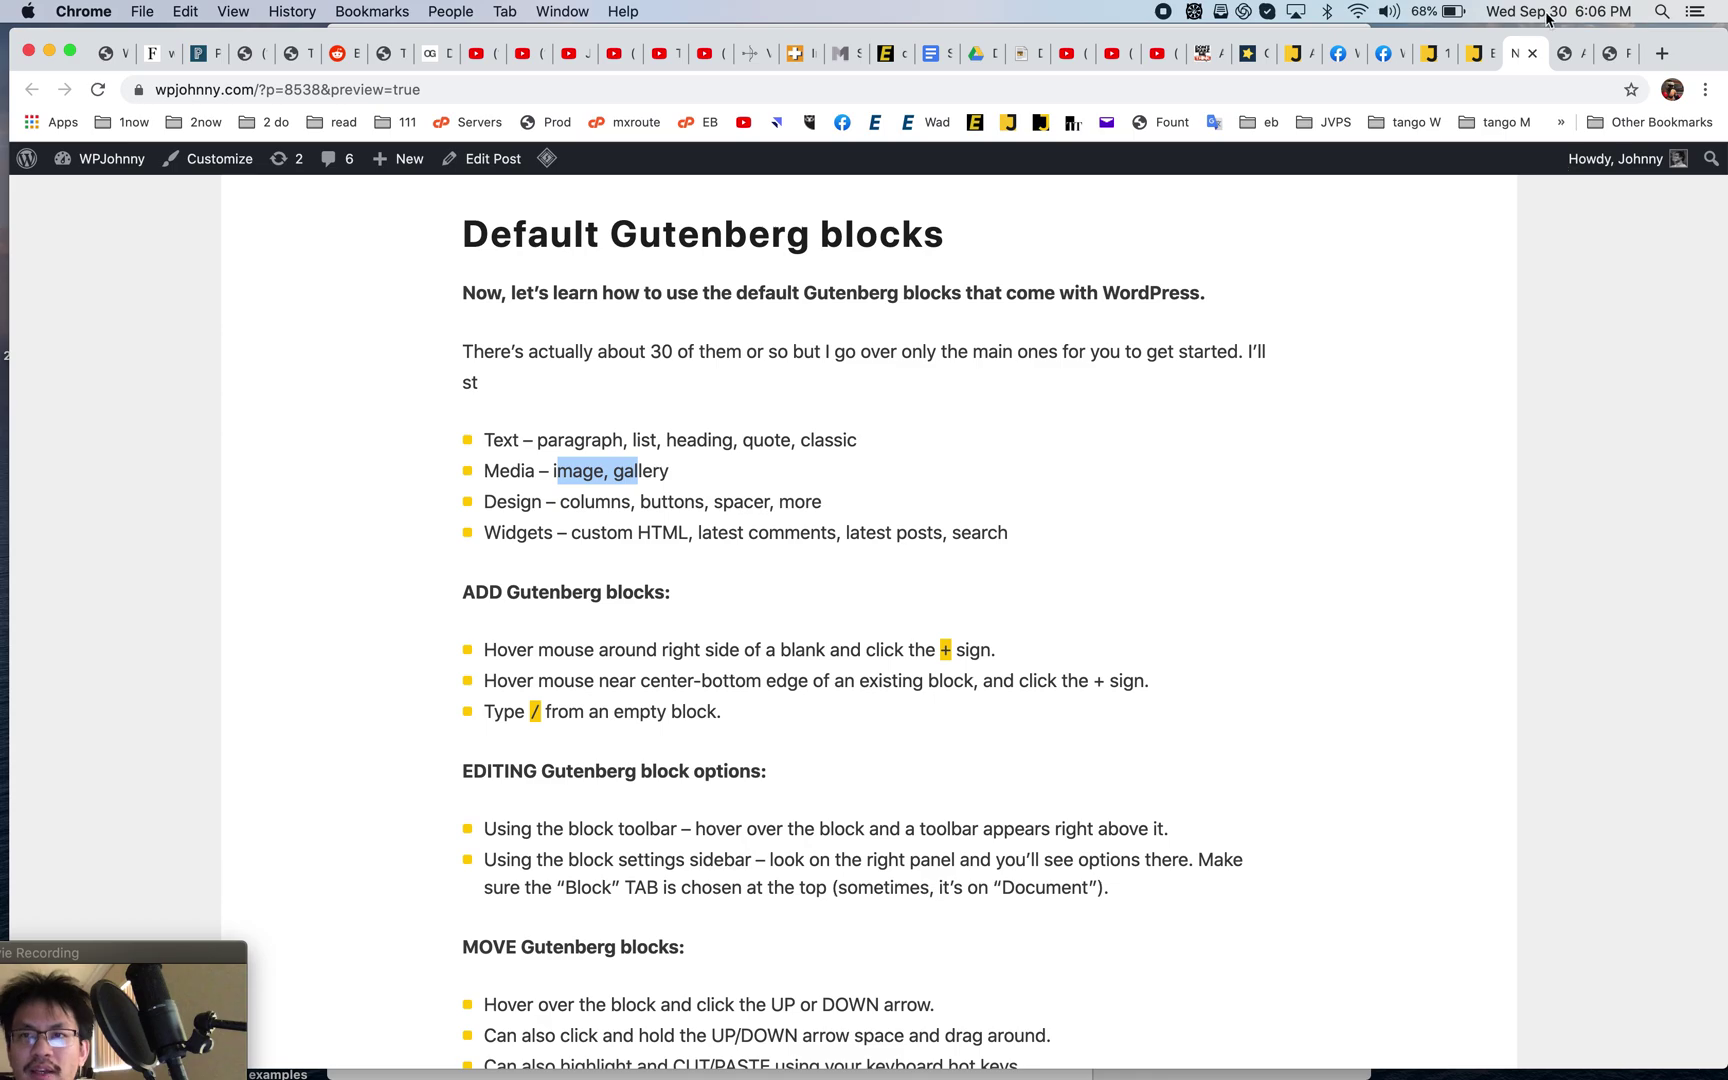
- In the post editor, add a Buttons block below the text in the first column and label the button BUY NOW
click(1565, 57)
click(515, 390)
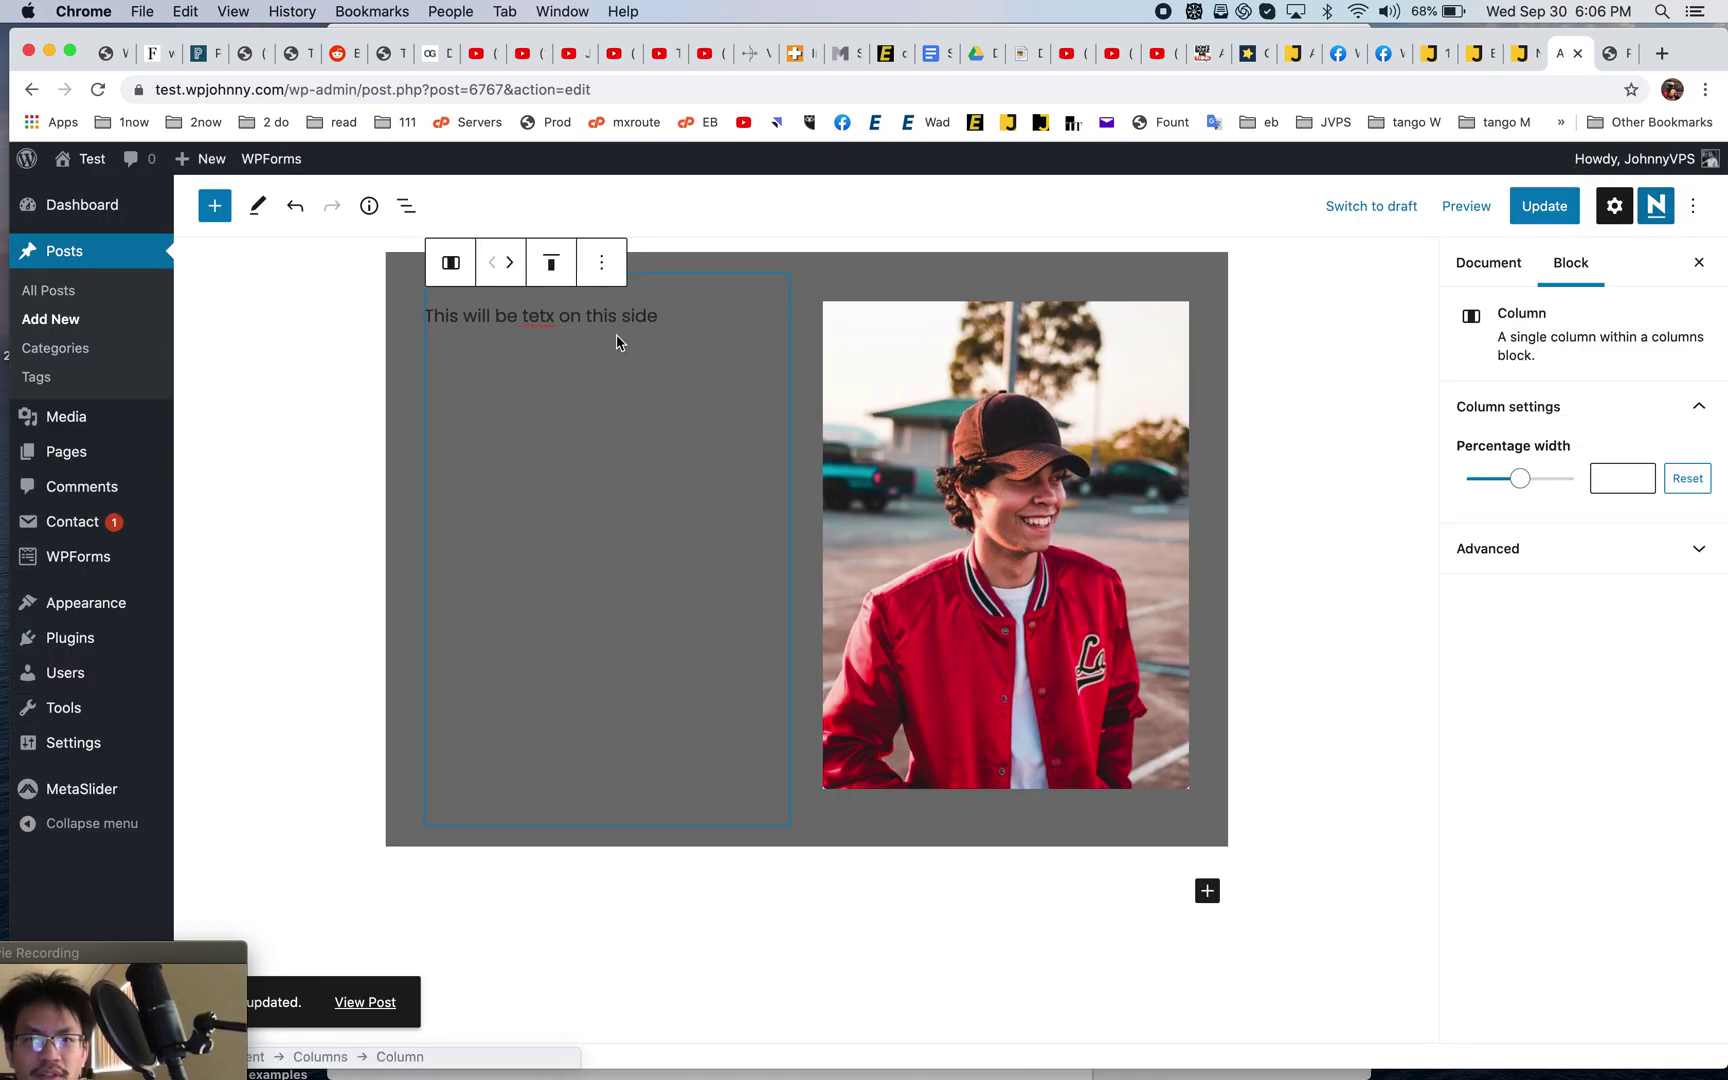
click(650, 320)
key(Return)
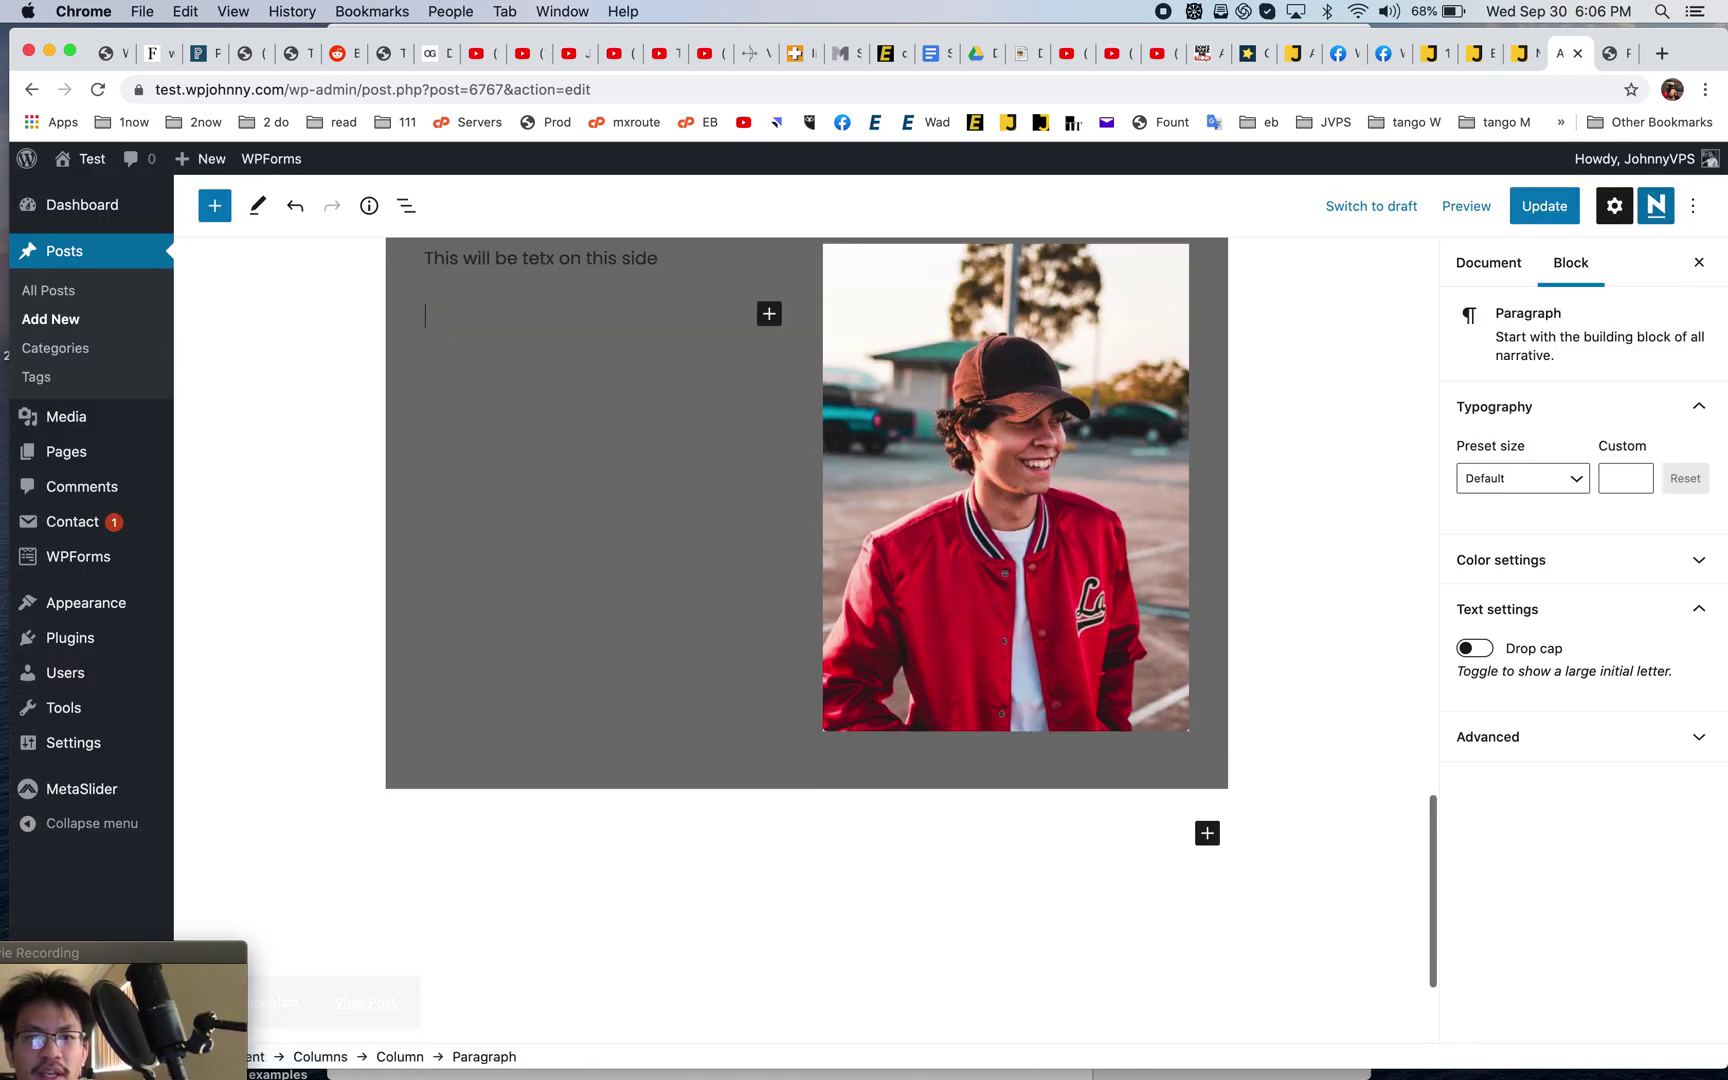
click(768, 314)
text(butt)
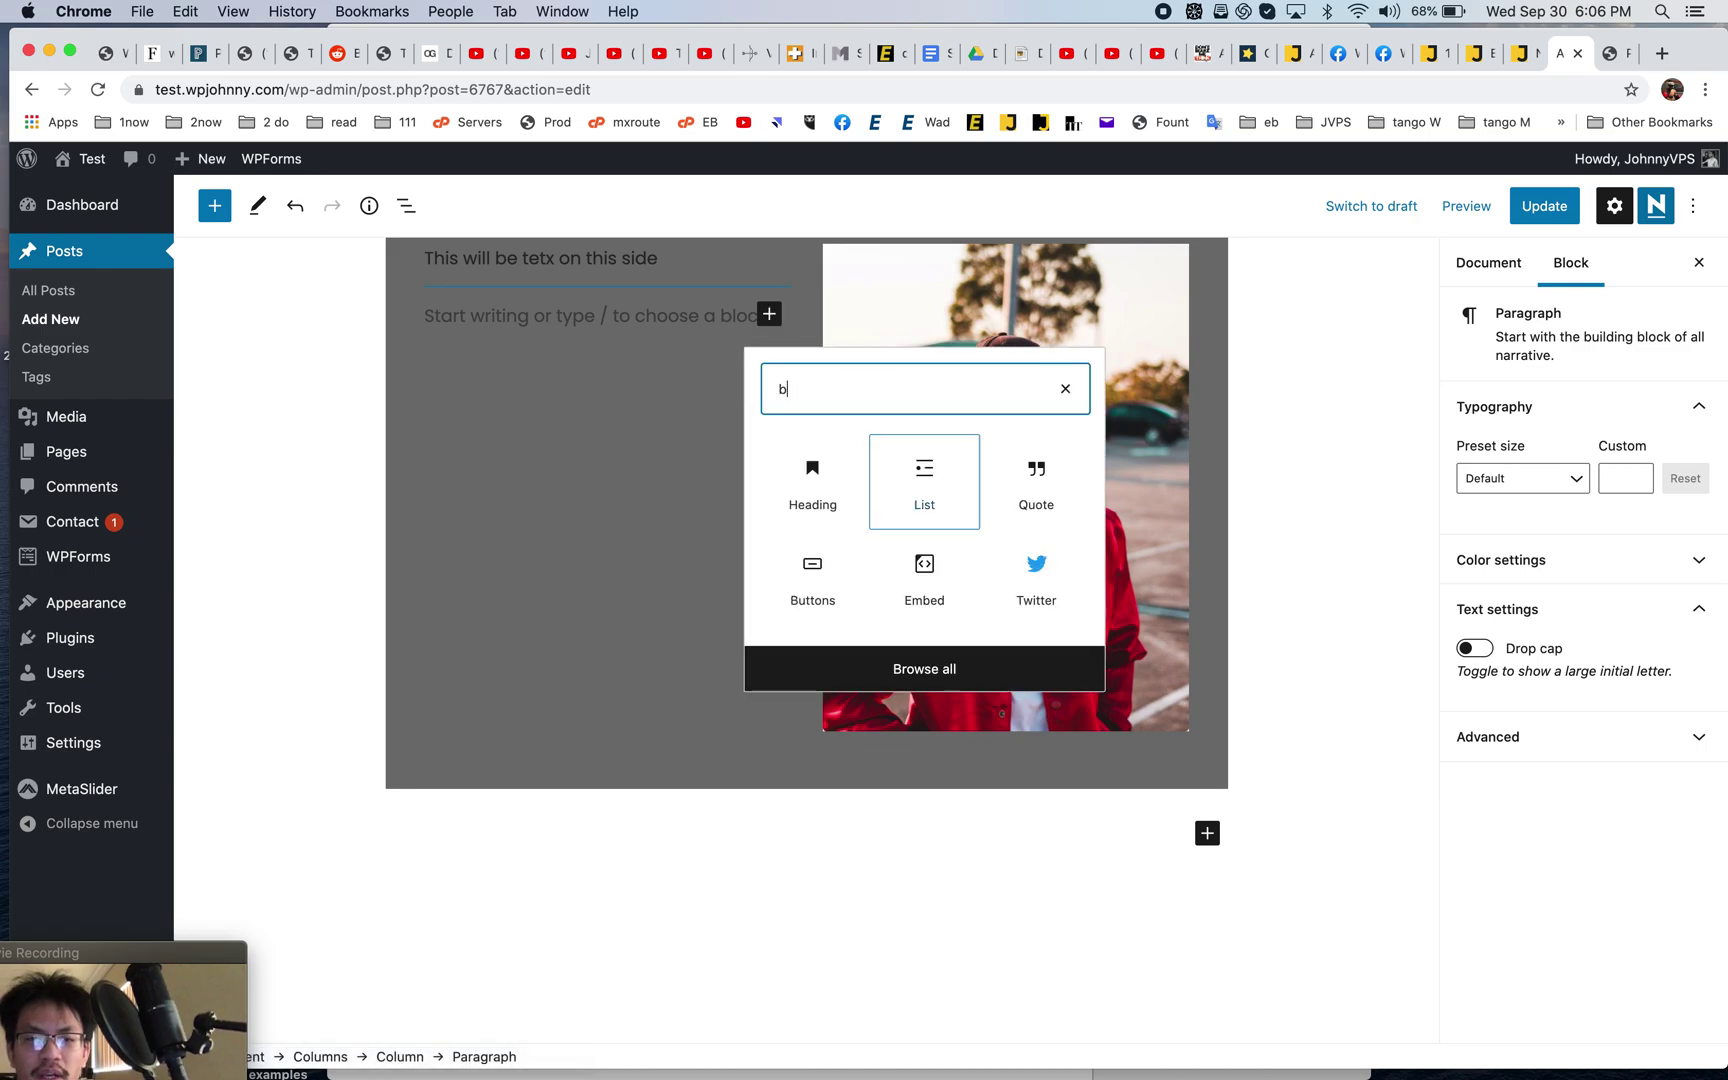
click(820, 474)
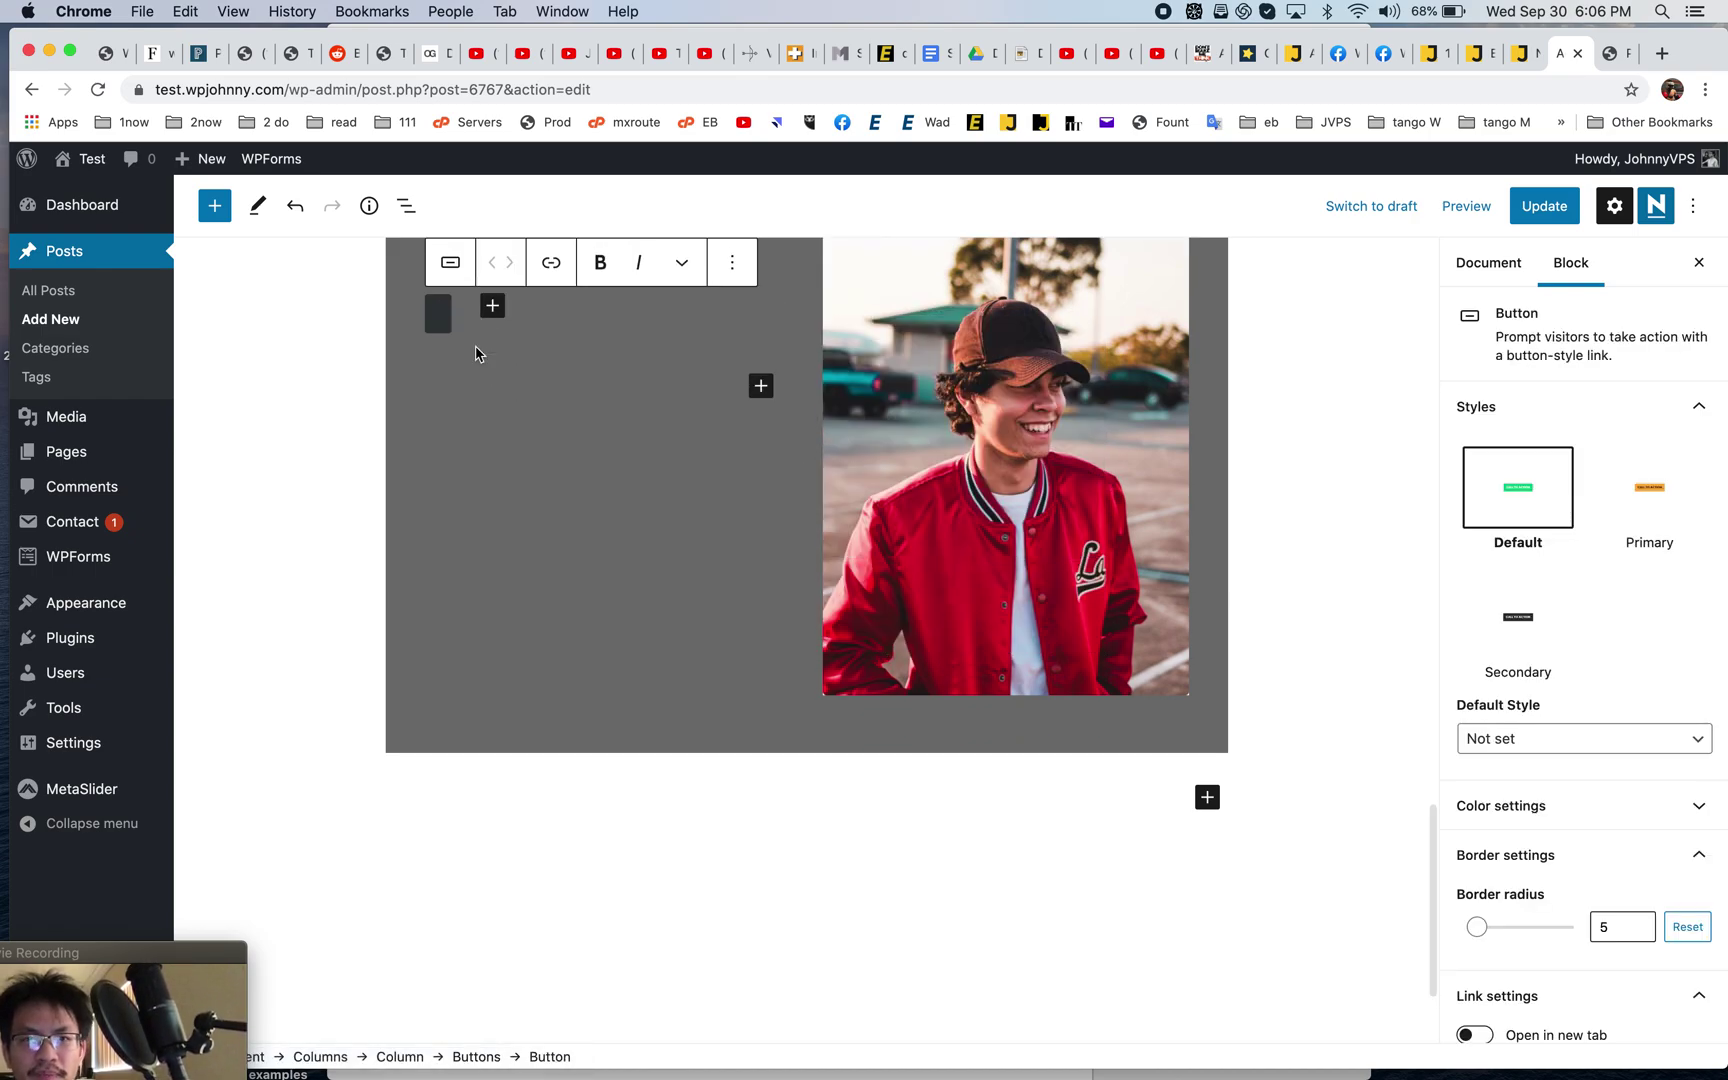
text(BUY NOW)
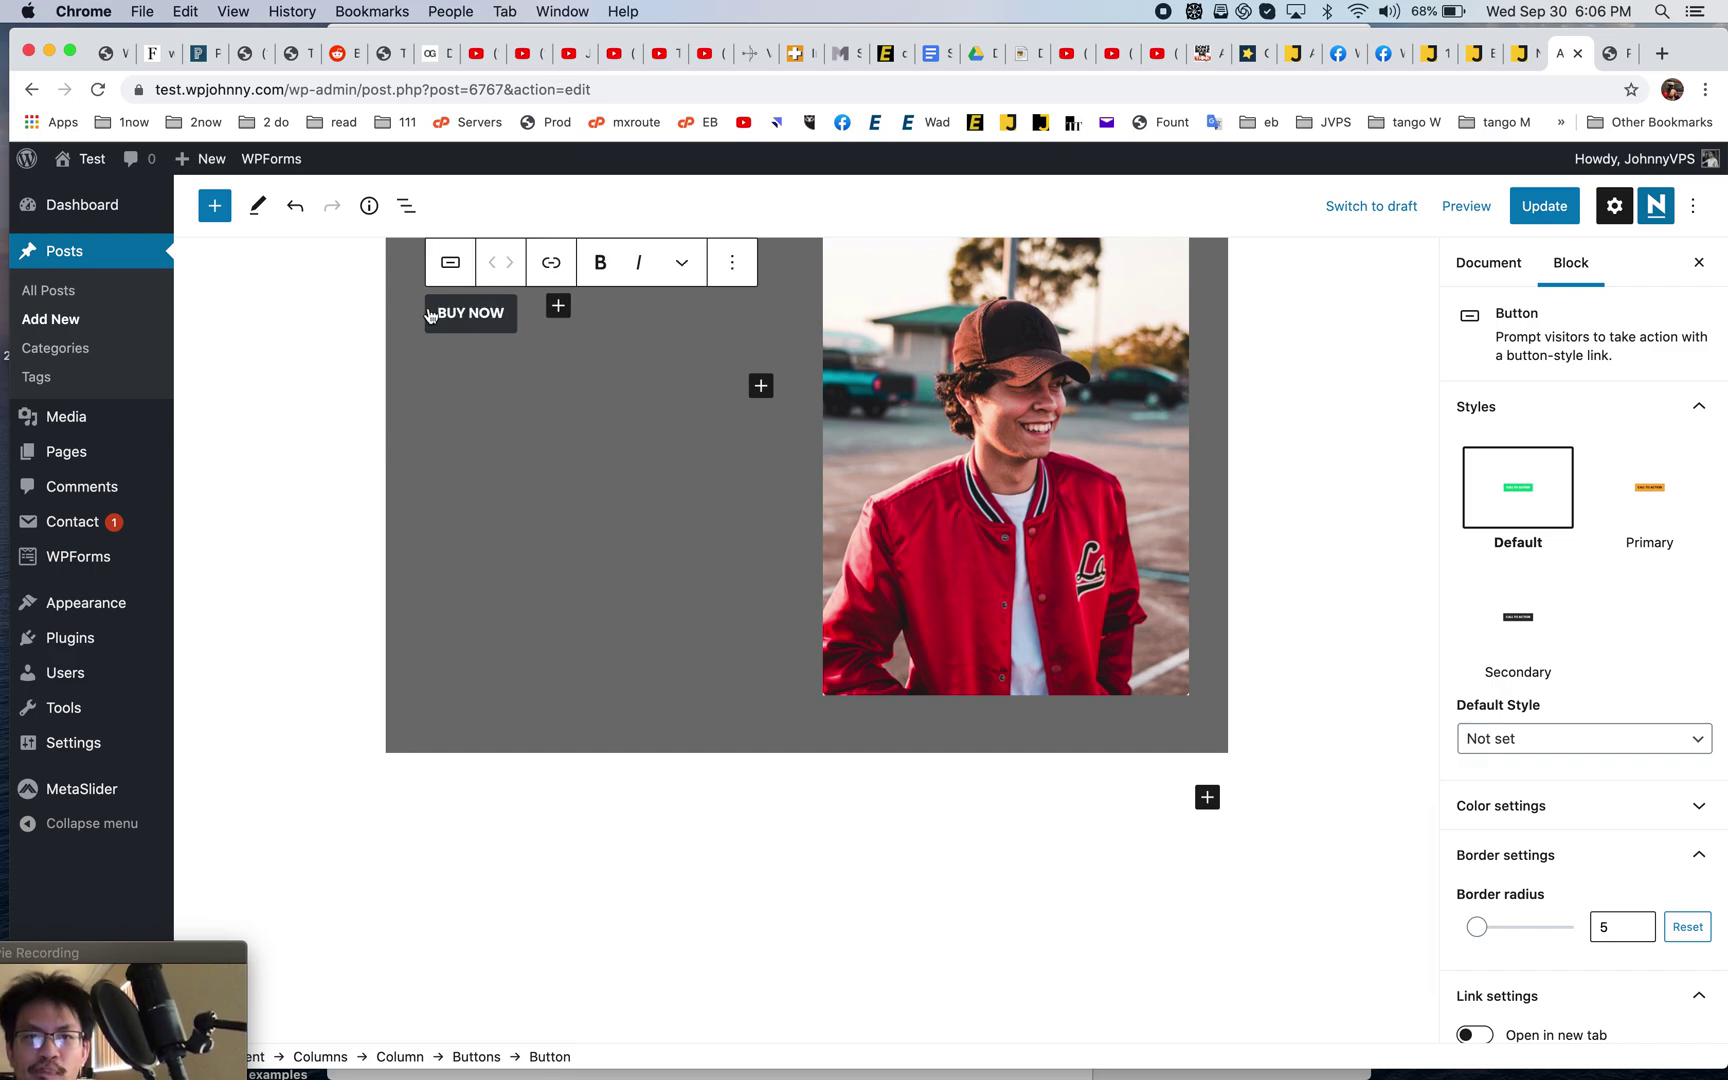
- Apply the Primary style to the BUY NOW button, leaving its default style as Not set
scroll(1670, 667, down, 1)
scroll(1670, 667, up, 1)
click(1662, 512)
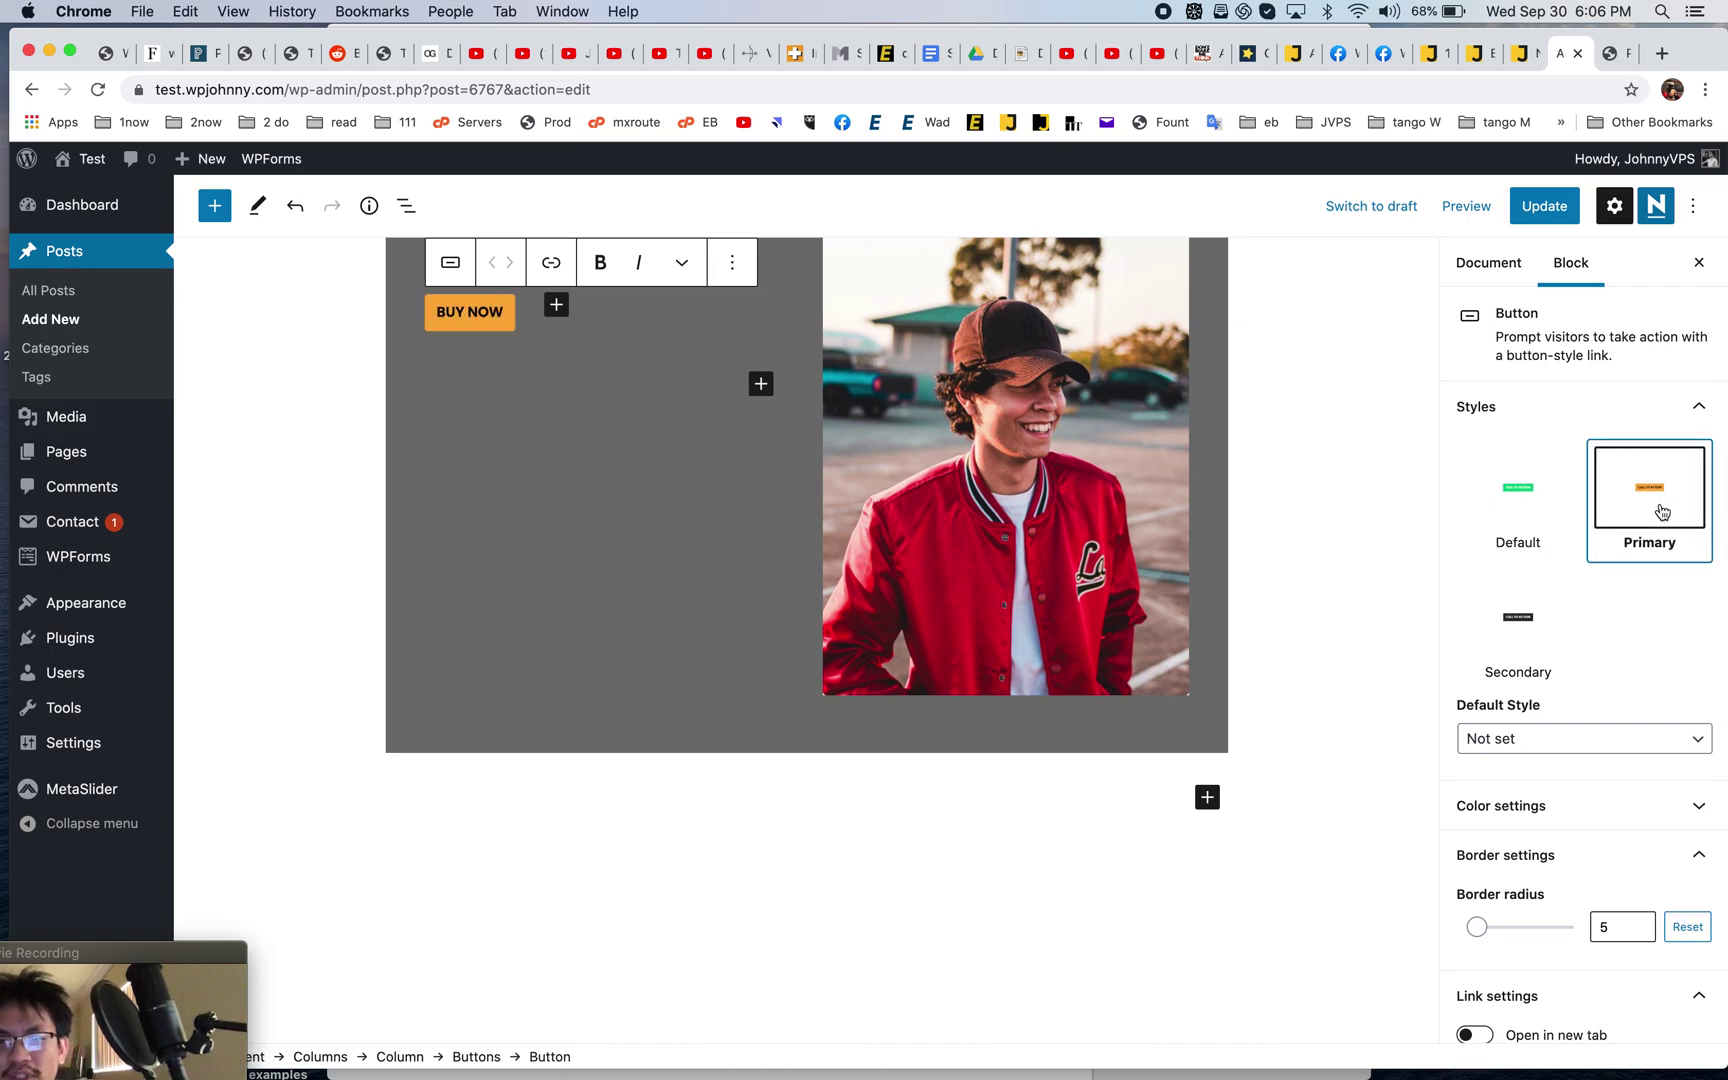
click(1535, 606)
key(super+z)
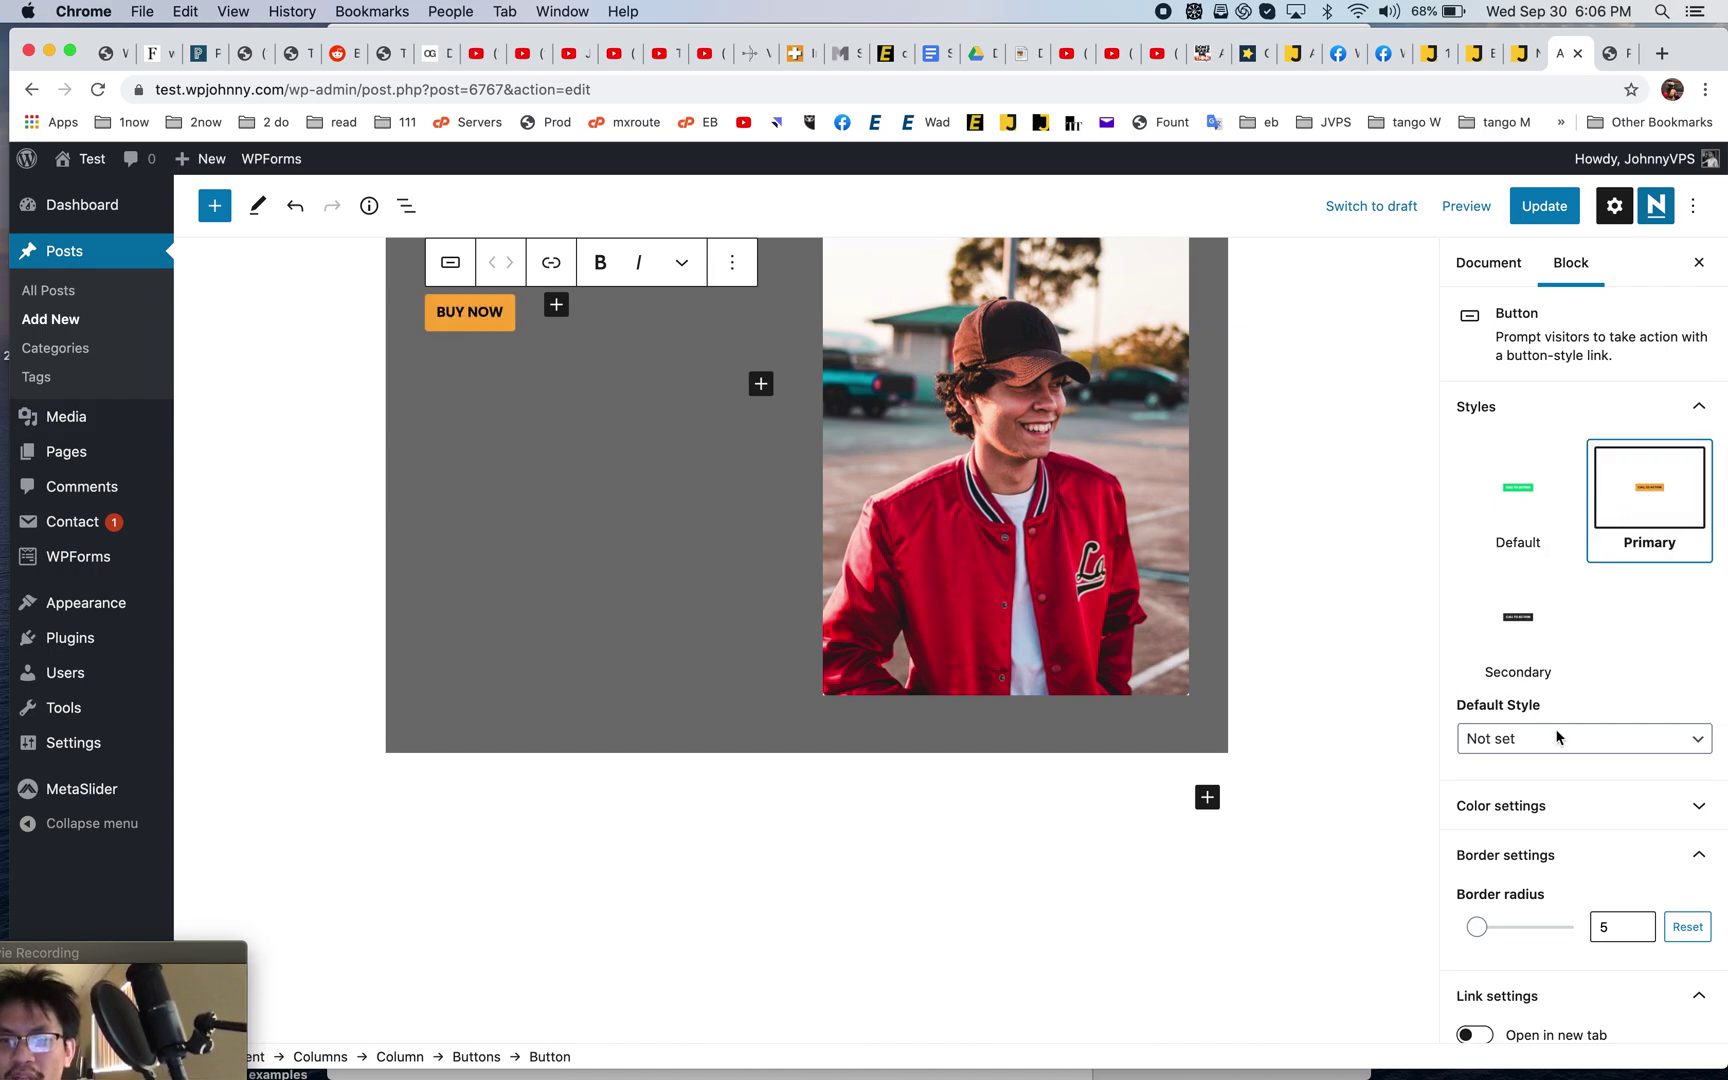
click(1585, 745)
click(1608, 737)
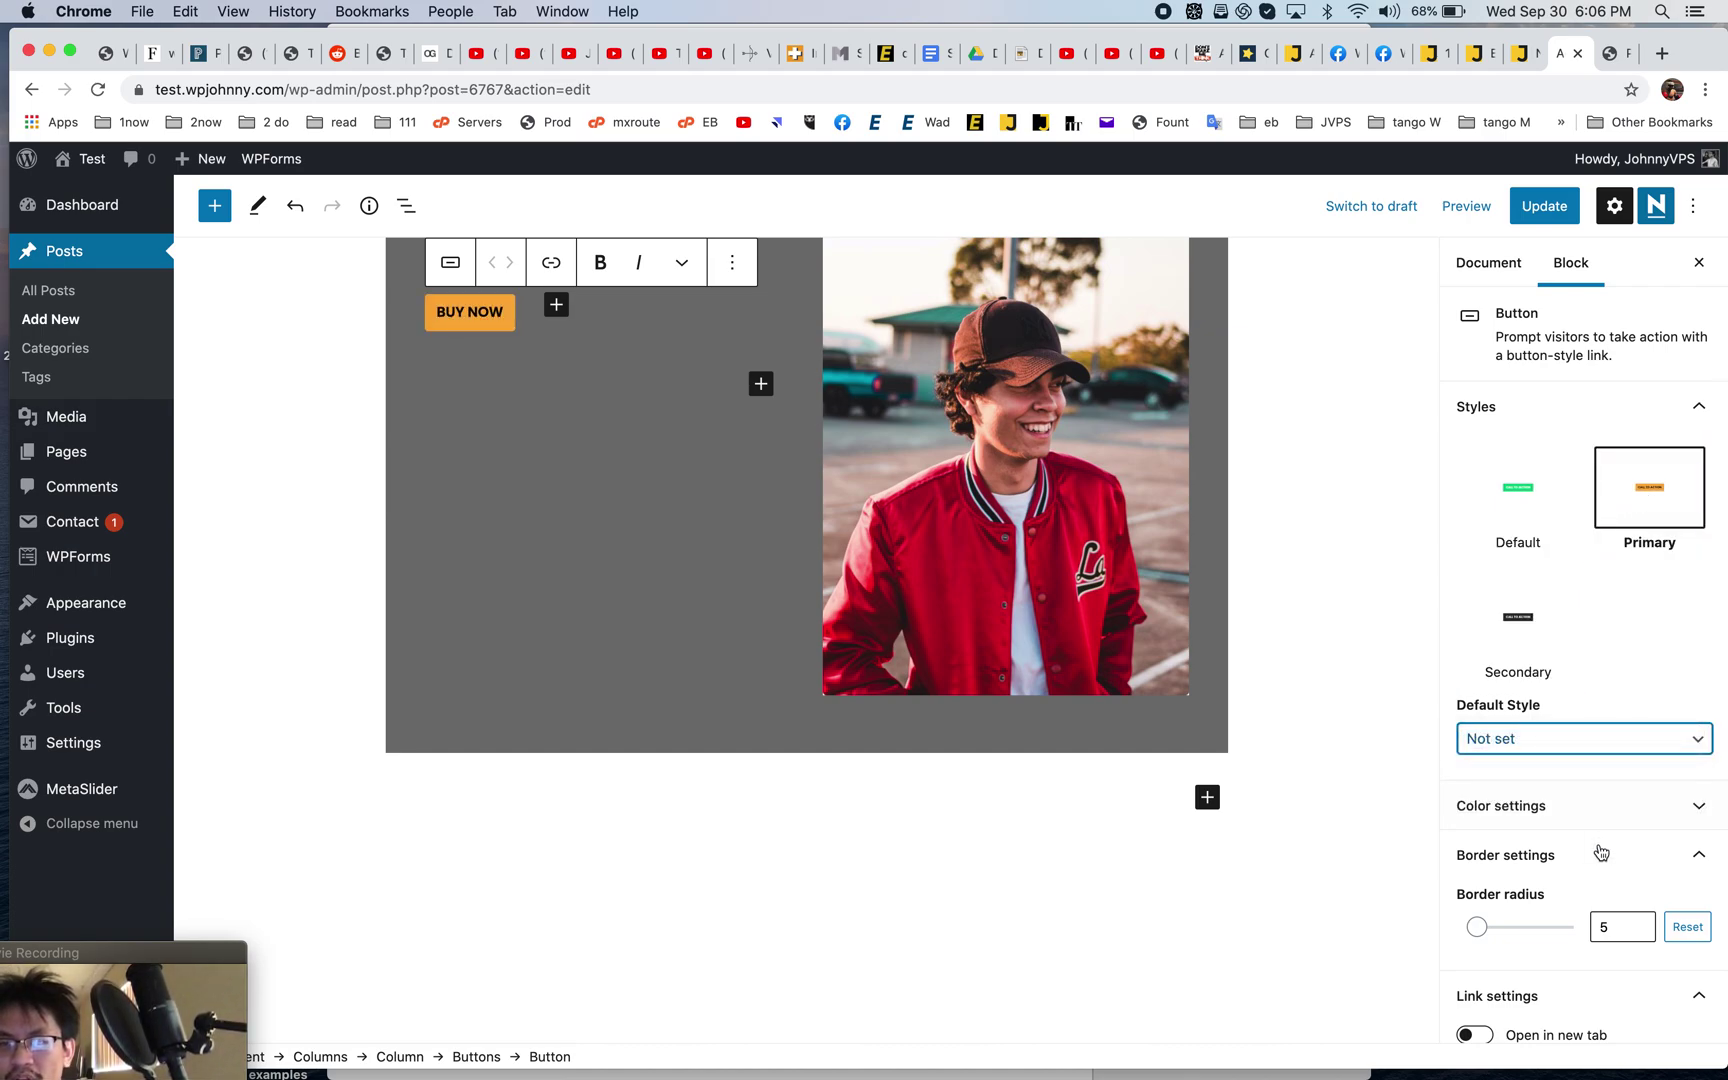
- Set the BUY NOW button's border radius to 12 and expand its color settings
scroll(1598, 850, down, 2)
scroll(1600, 850, down, 1)
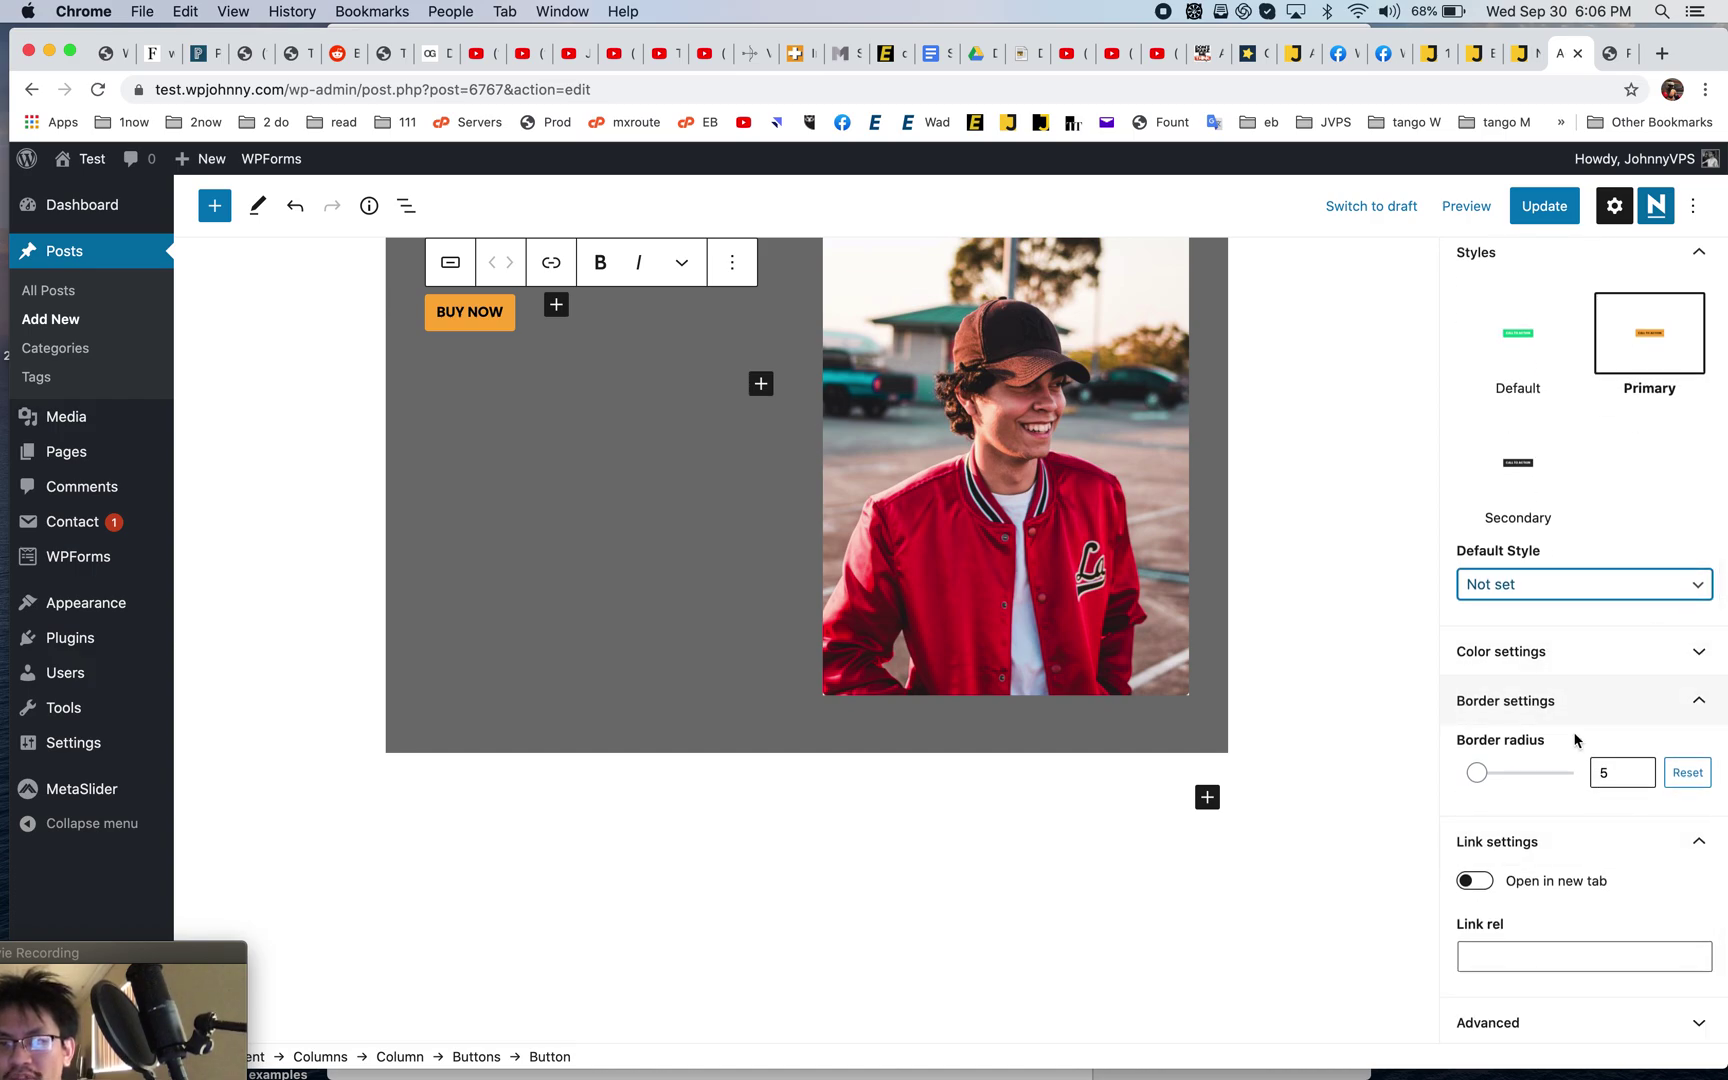
drag(1478, 768, 1495, 772)
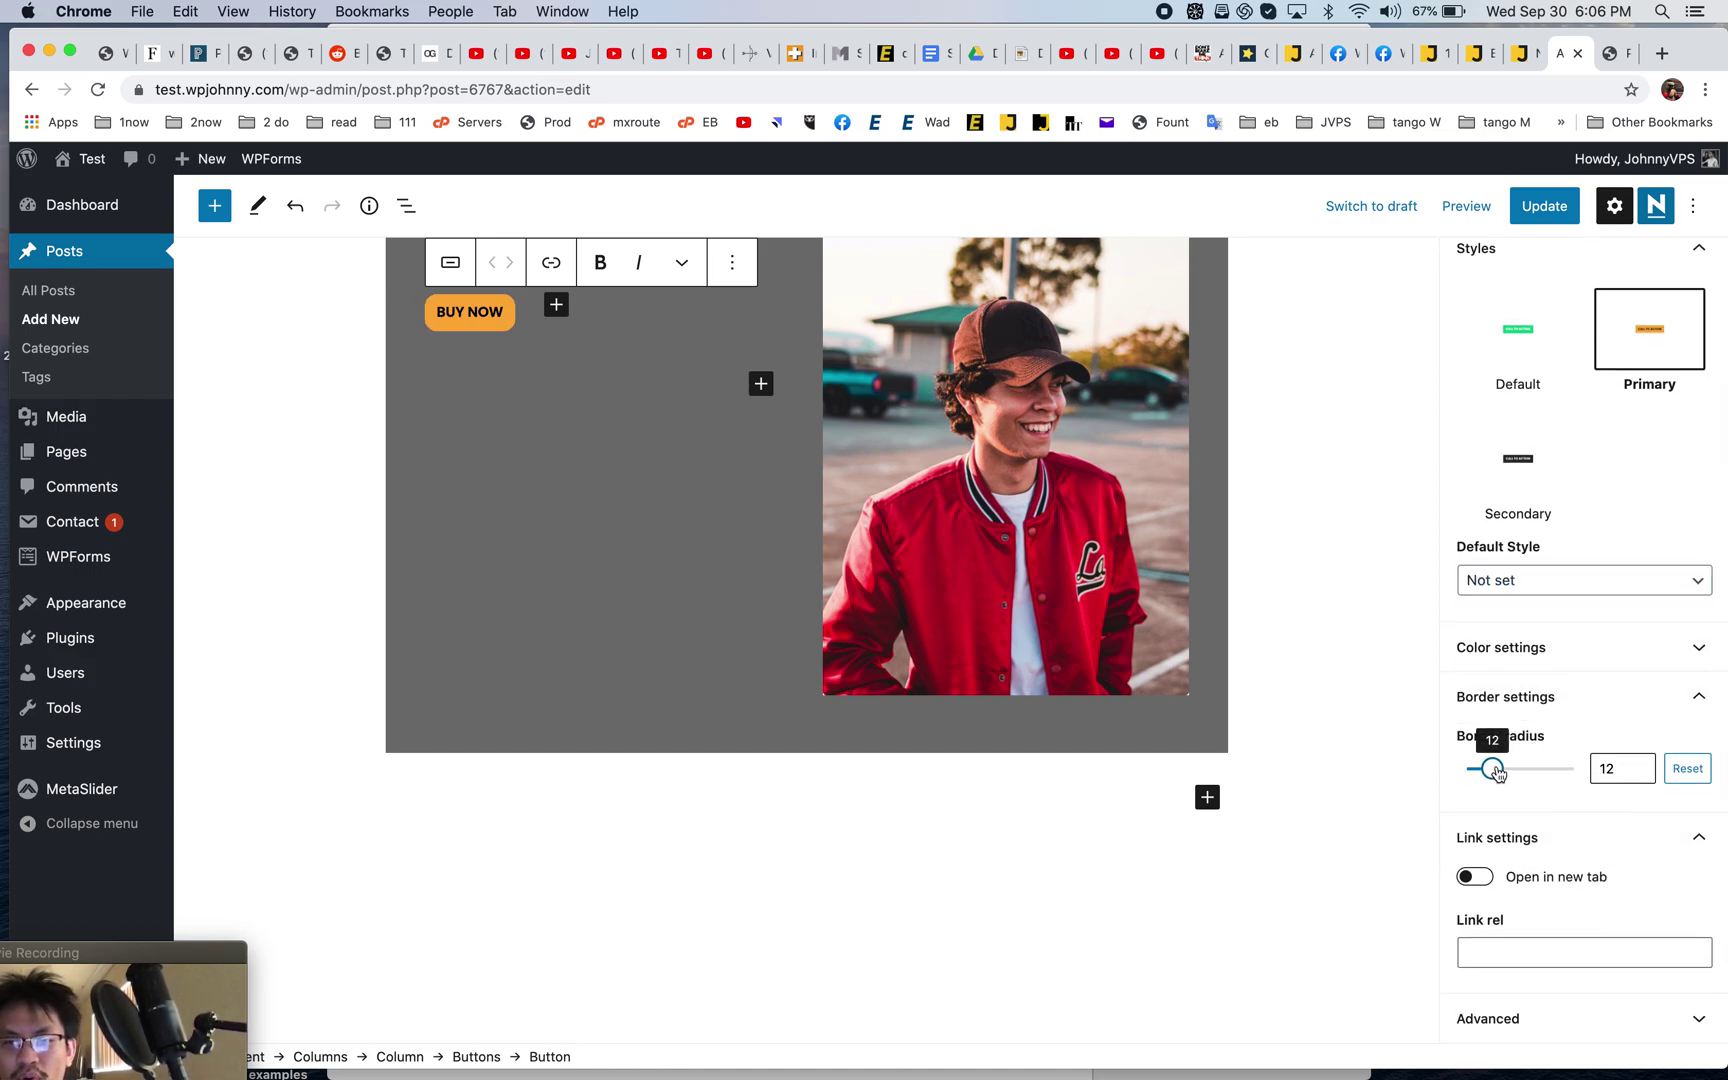
click(1539, 957)
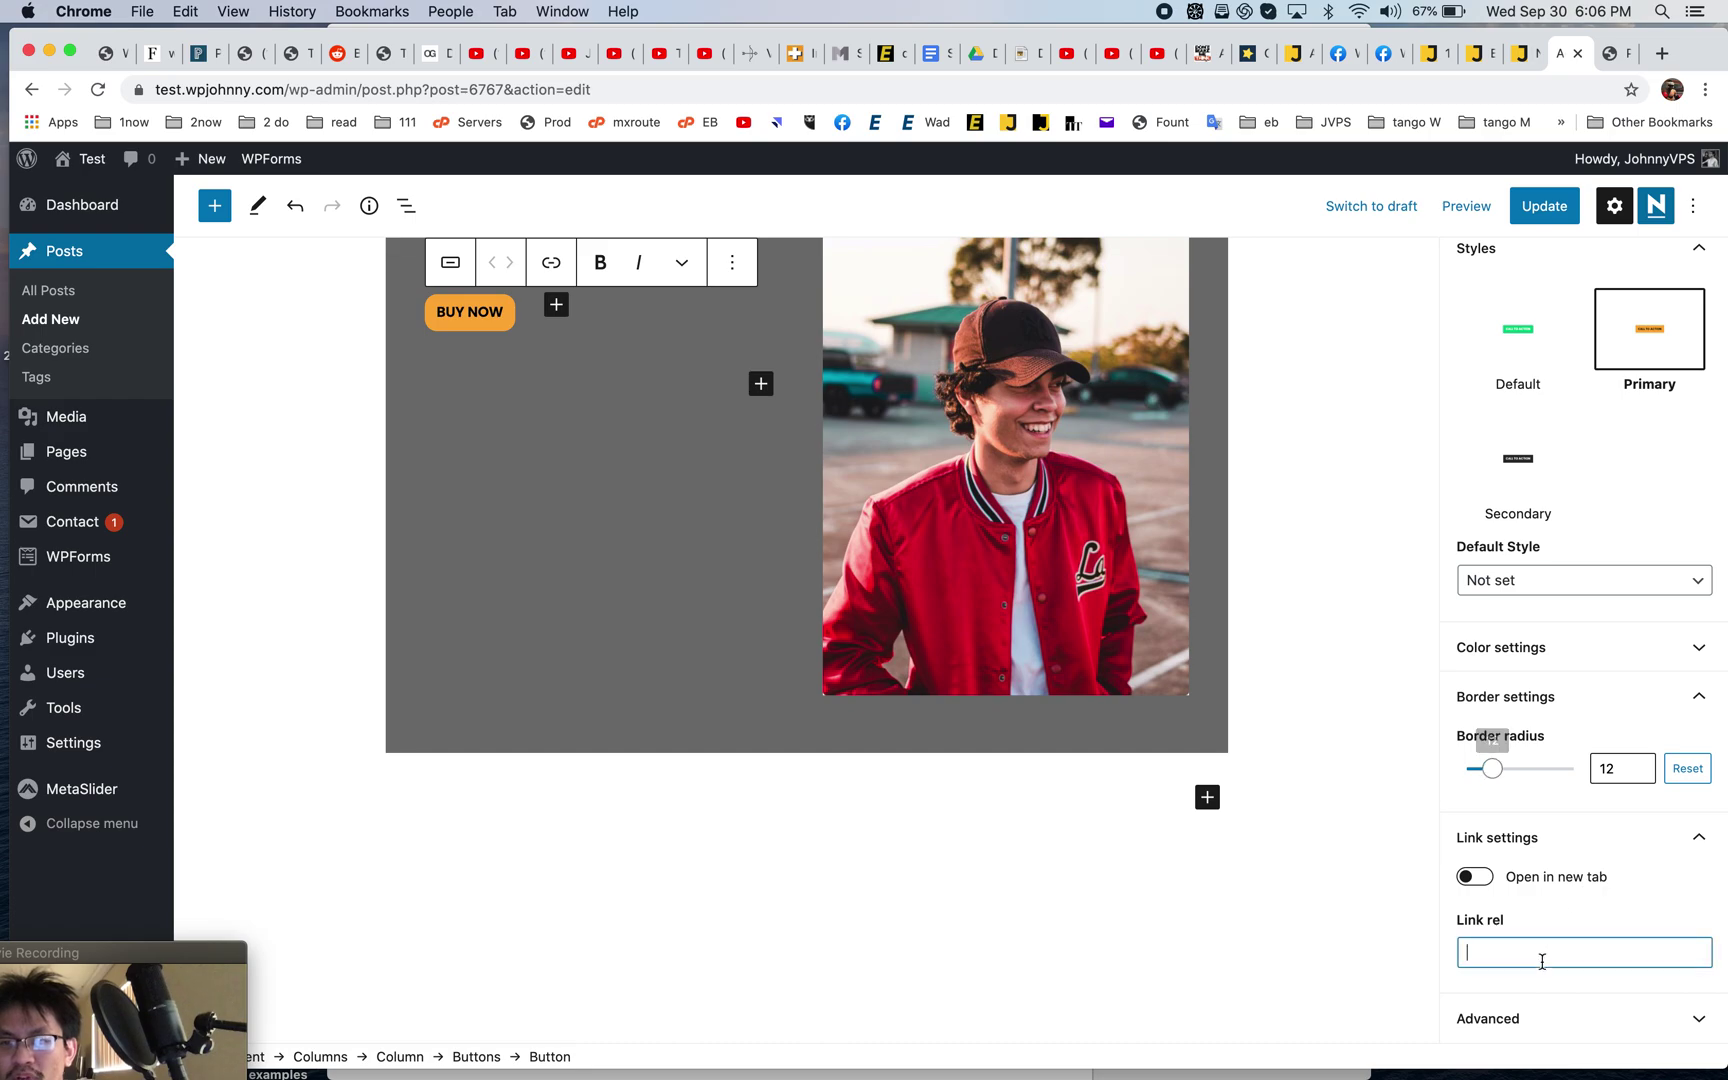
click(1602, 662)
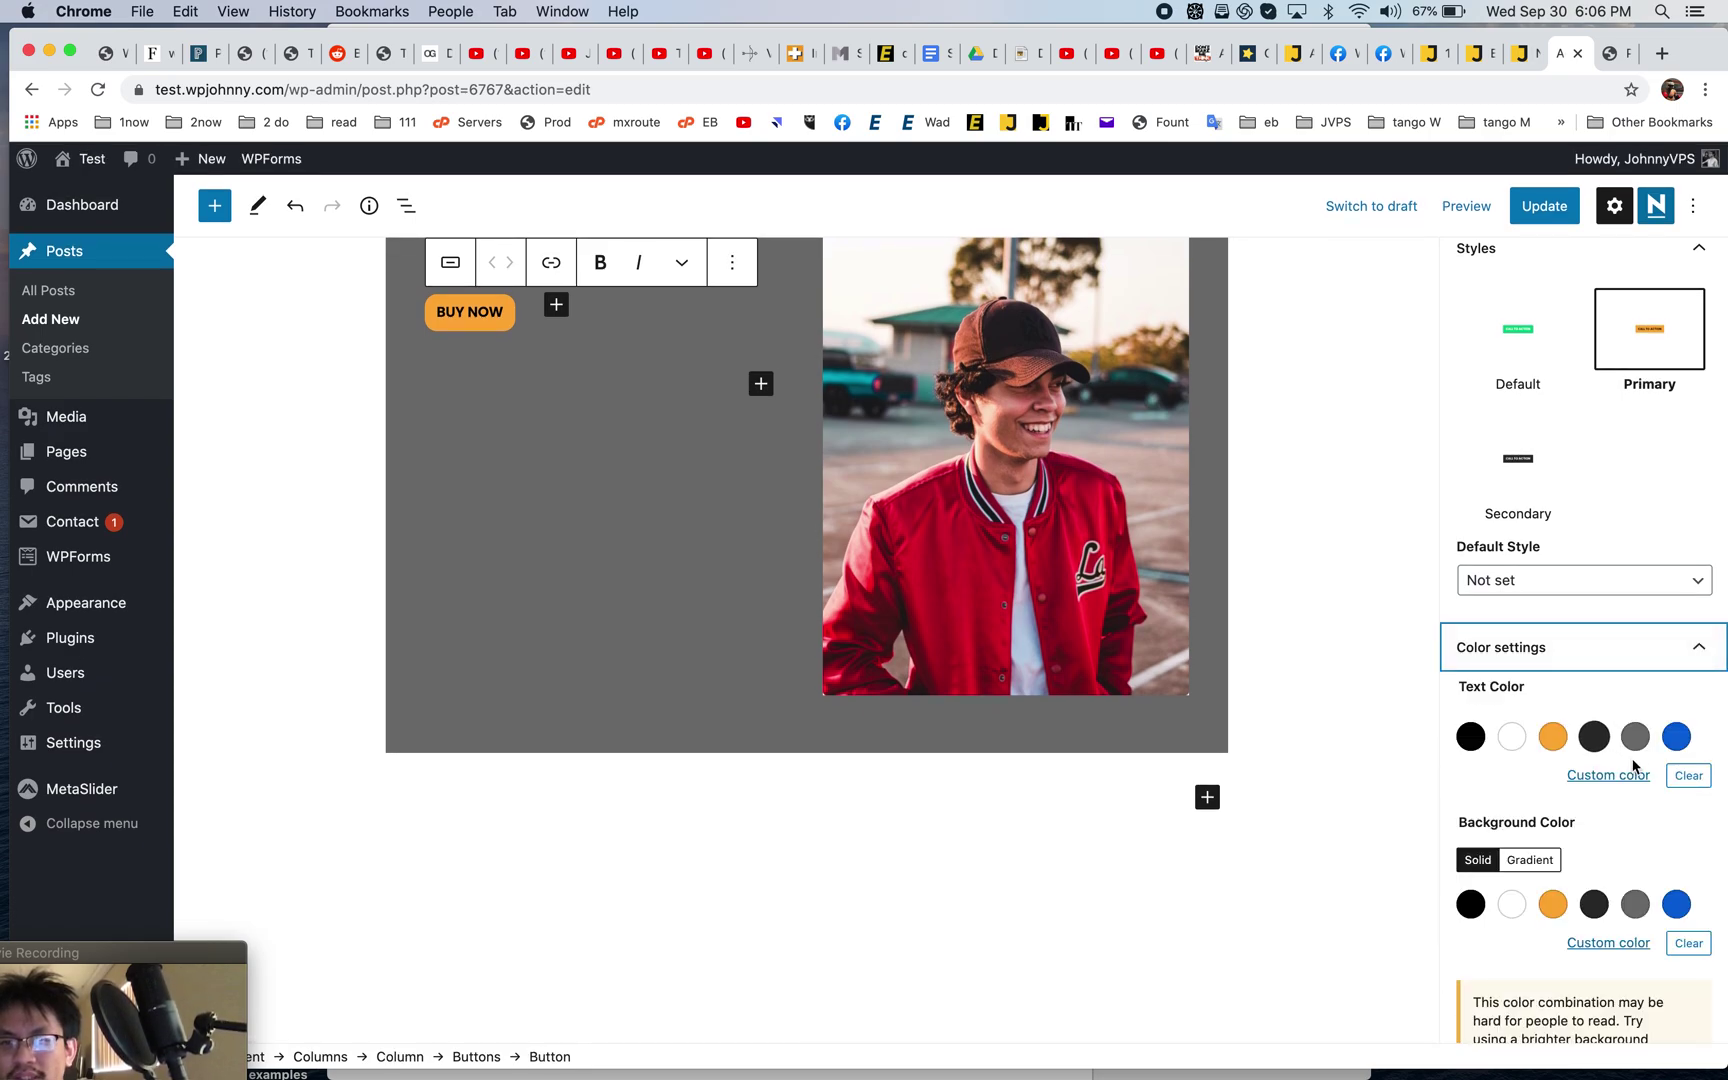
scroll(1312, 617, up, 5)
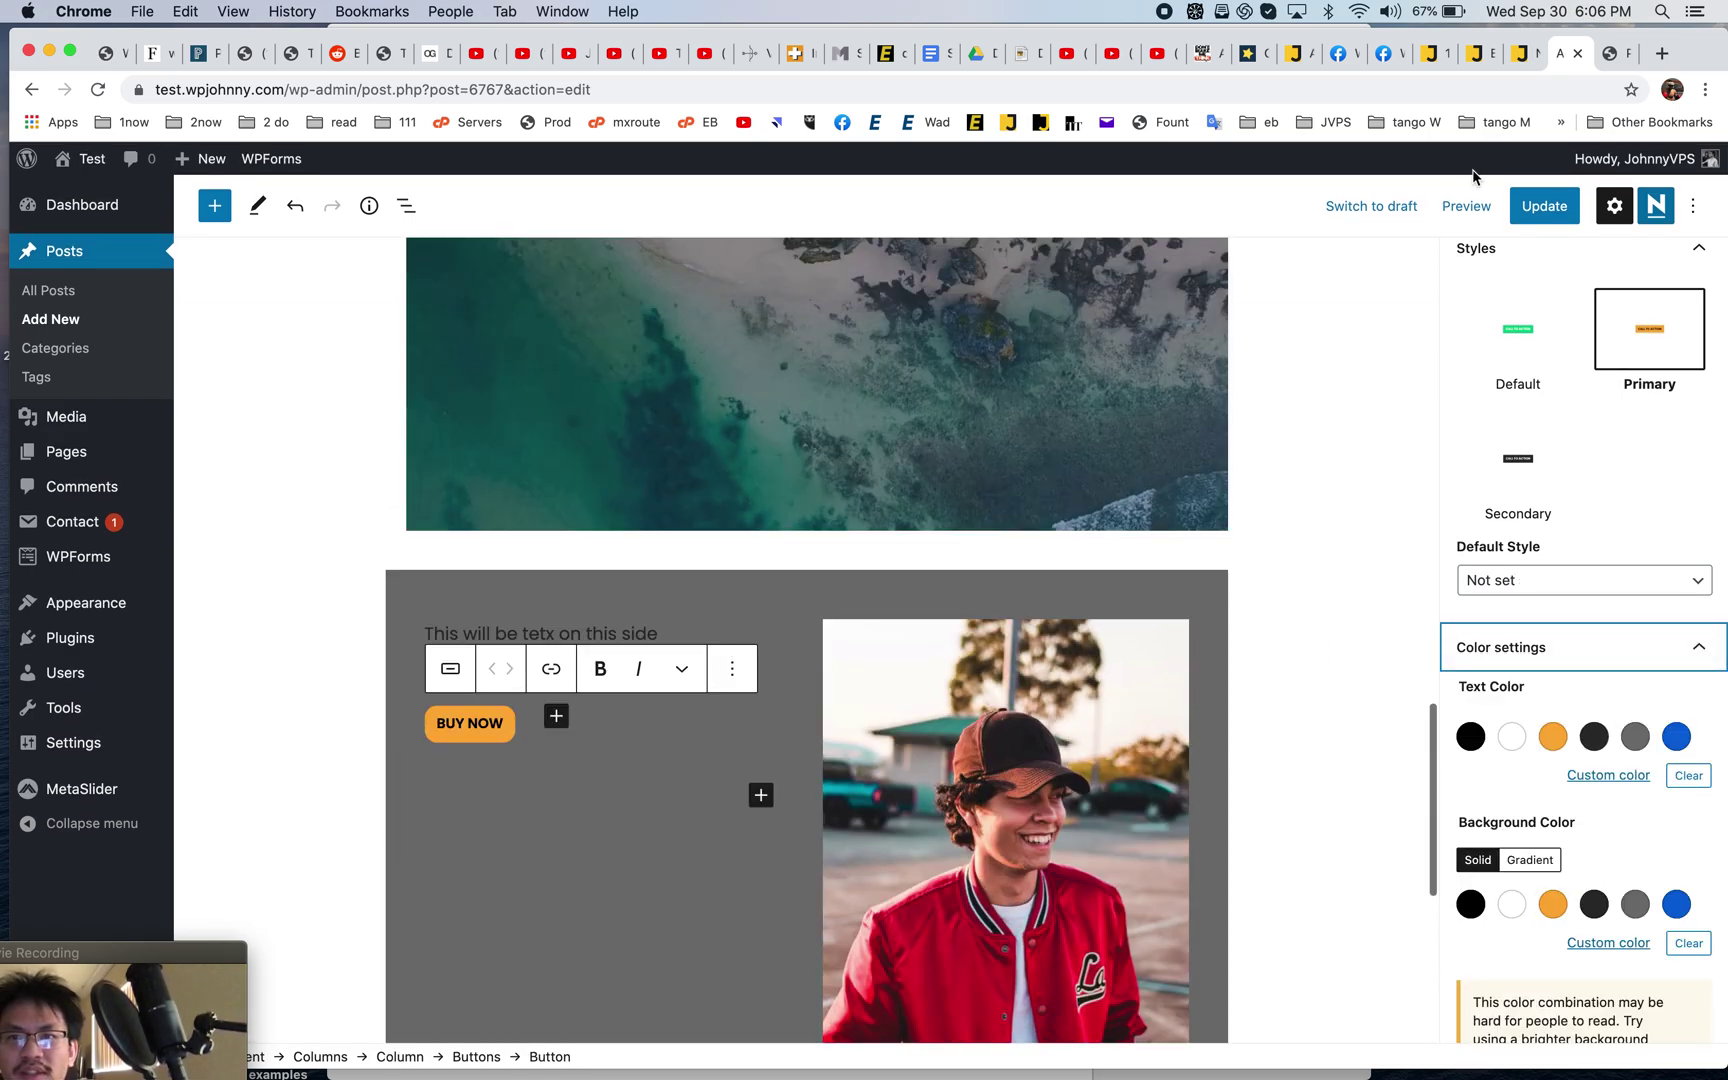
- Update the post and check the BUY NOW button in the refreshed preview
click(1544, 205)
click(1612, 53)
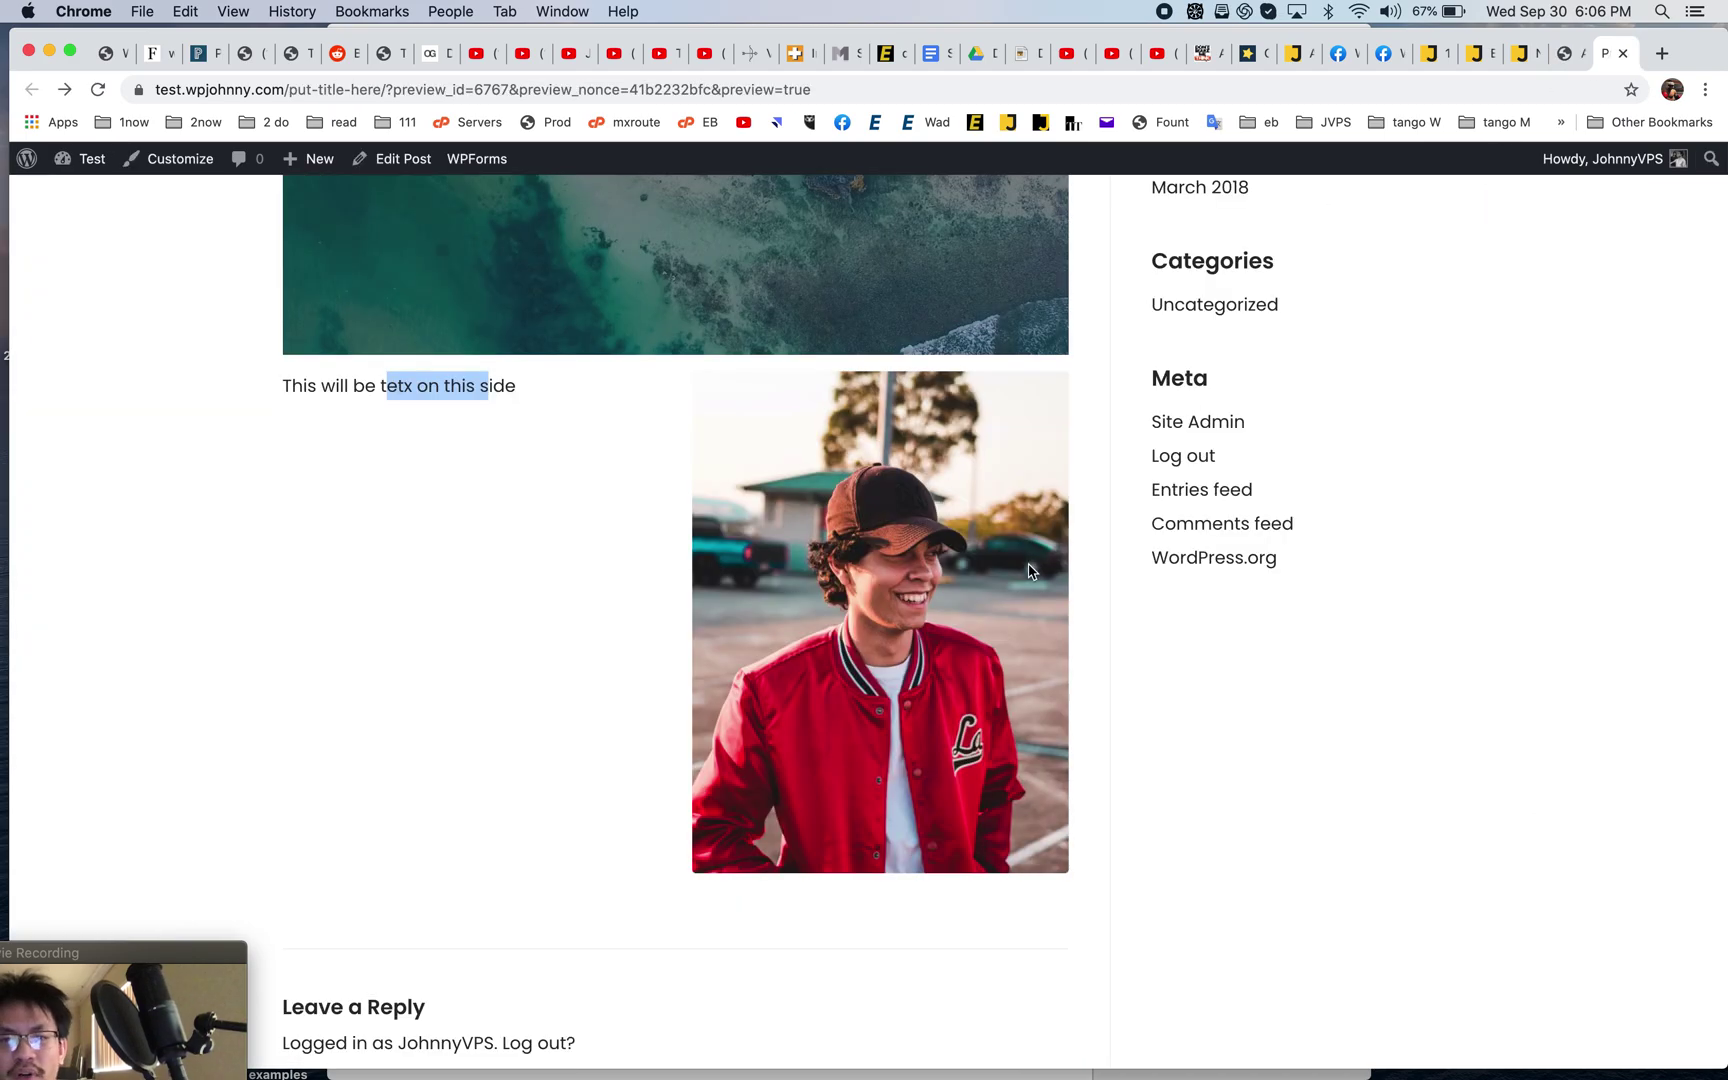
key(super+r)
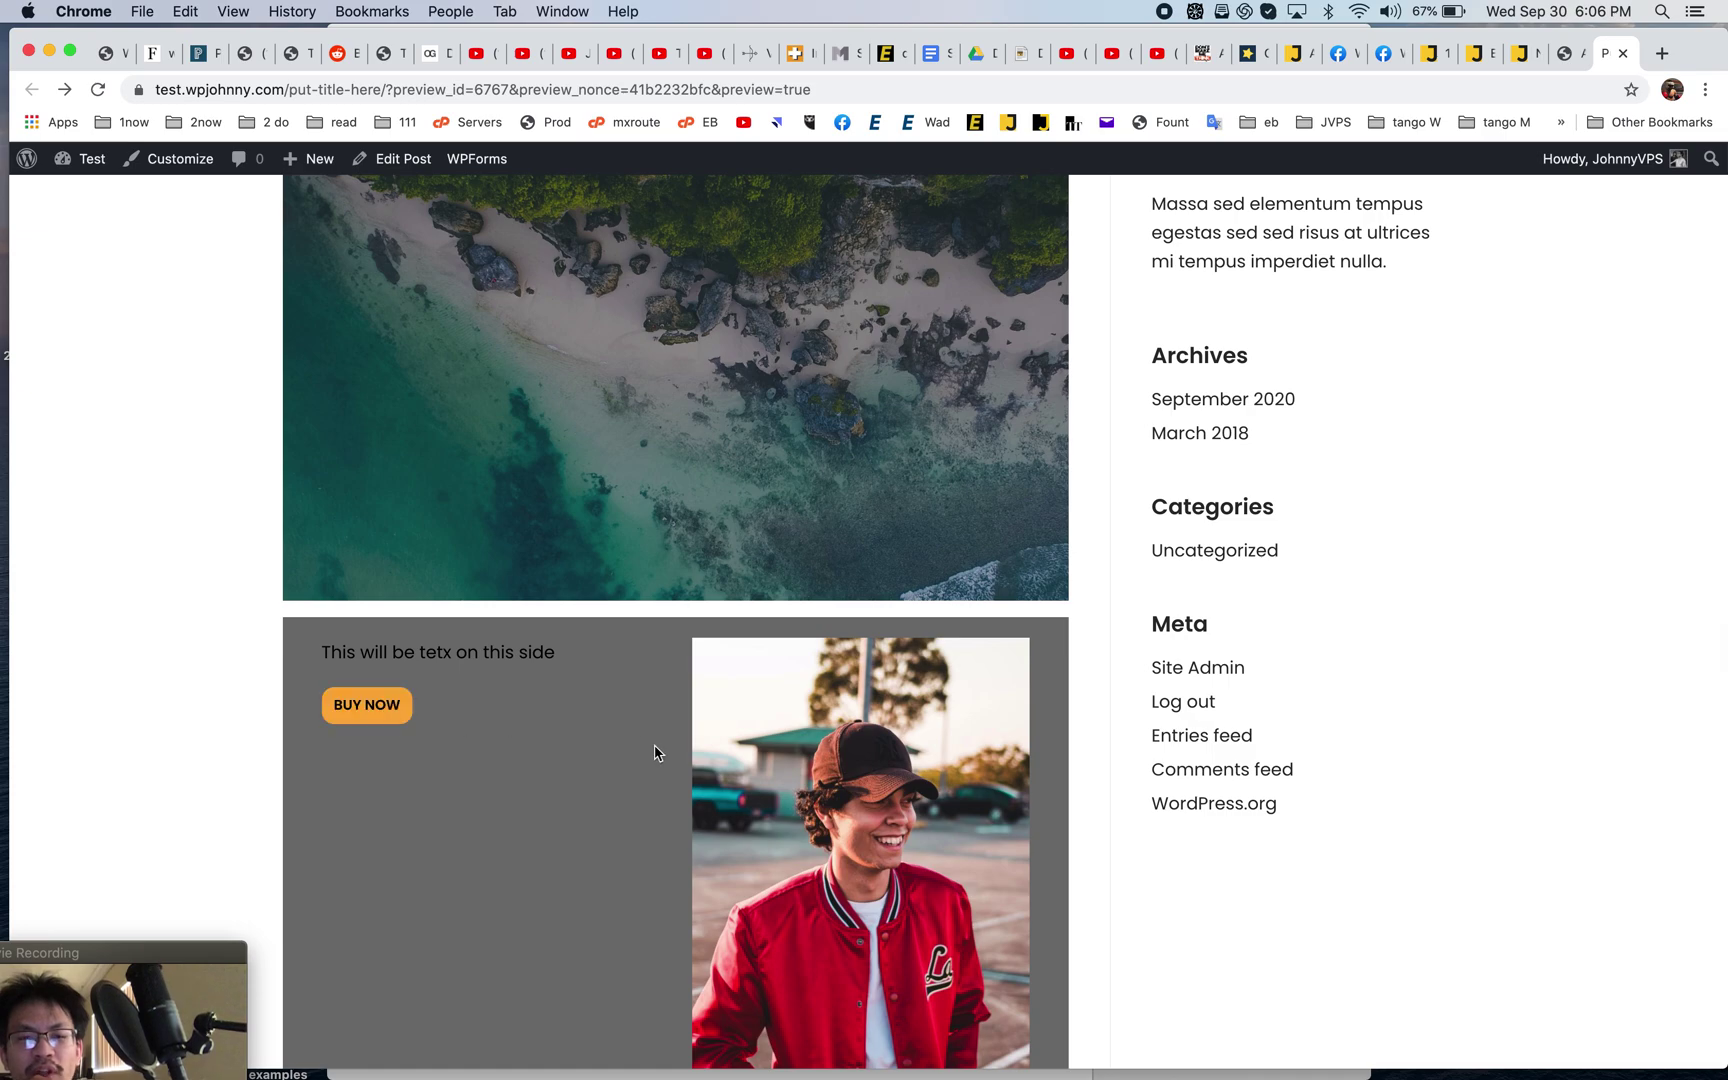
scroll(655, 752, down, 5)
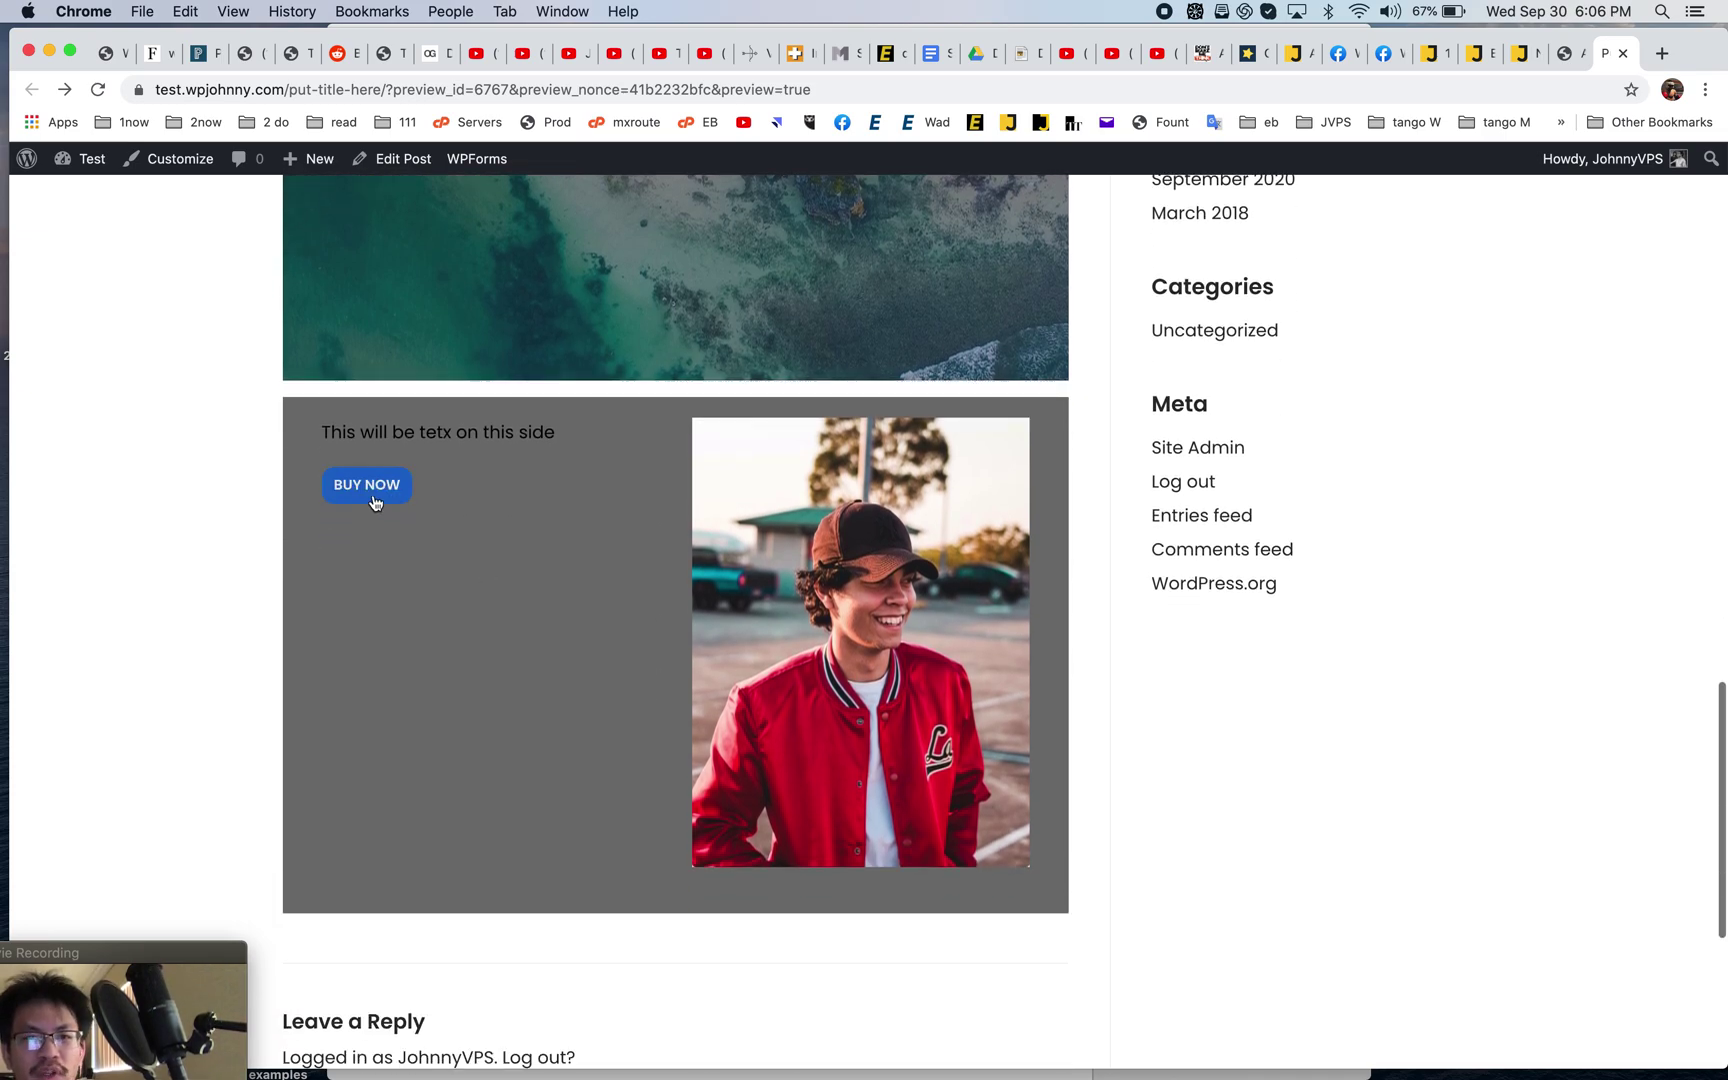
- Review the button's color options in the editor, the Gutenberg guide's block notes and the post preview
click(1563, 57)
scroll(1535, 600, down, 4)
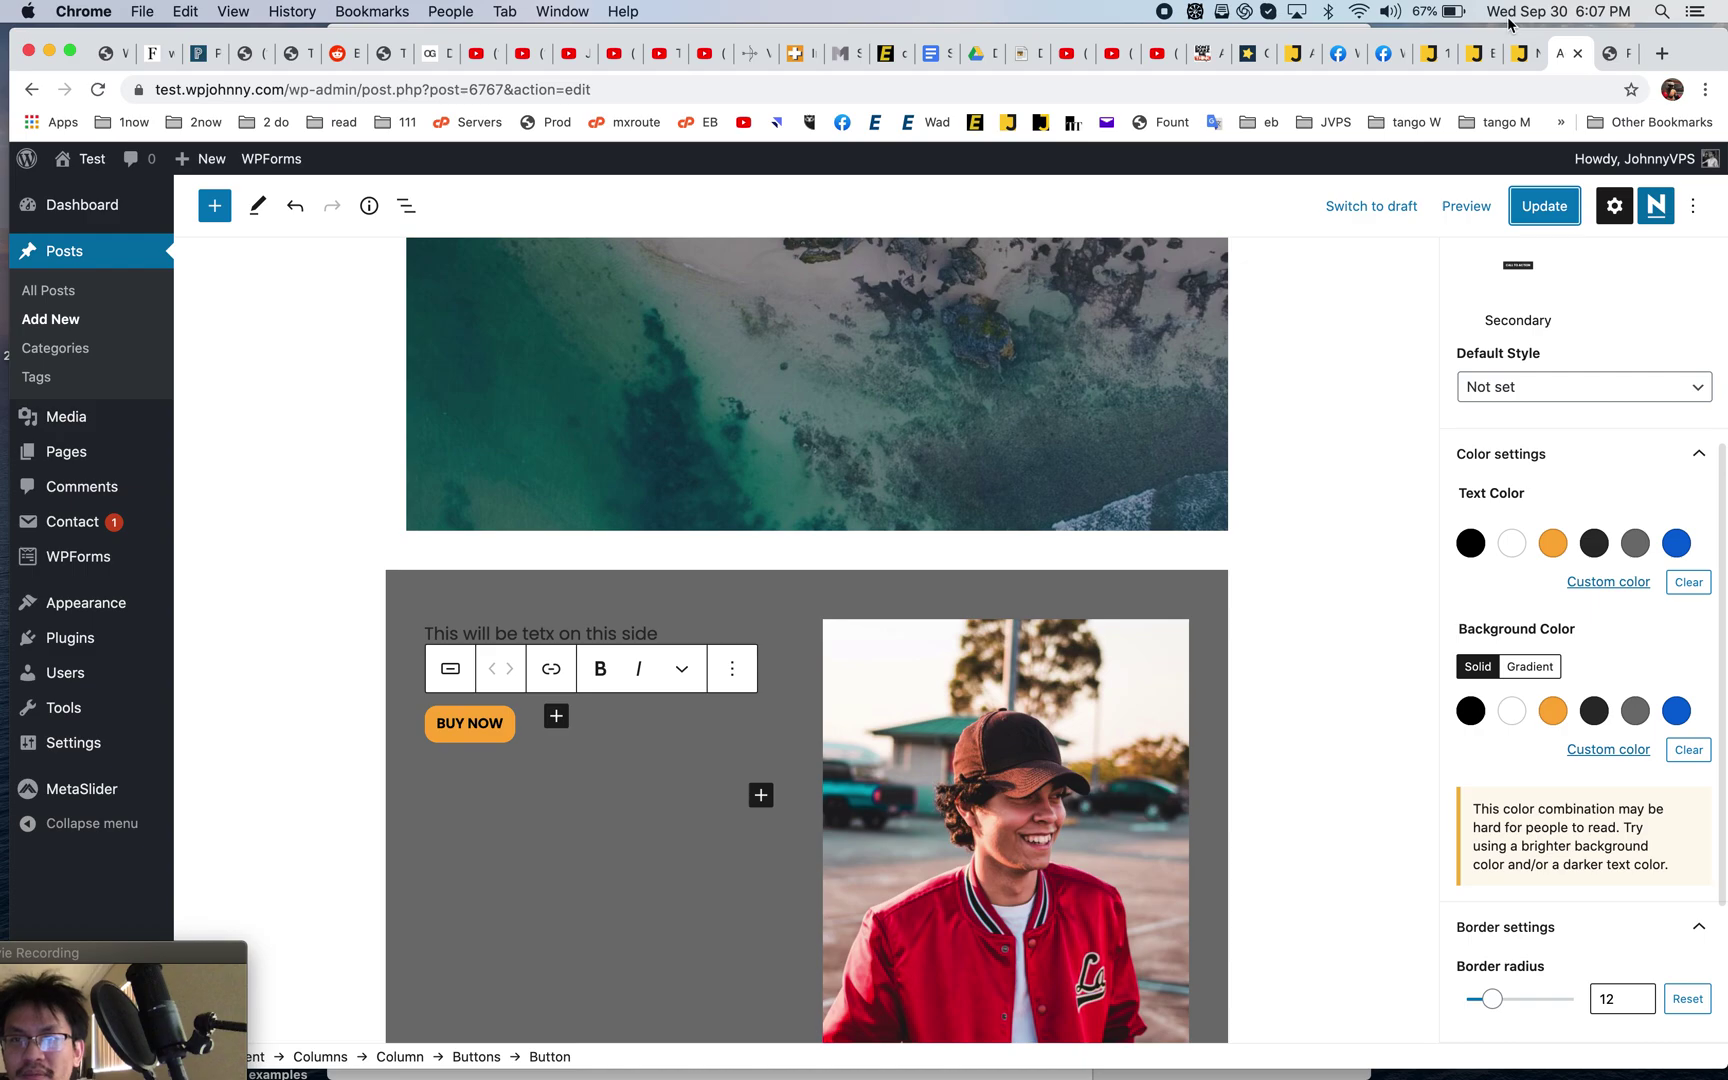
click(1522, 53)
scroll(865, 596, down, 10)
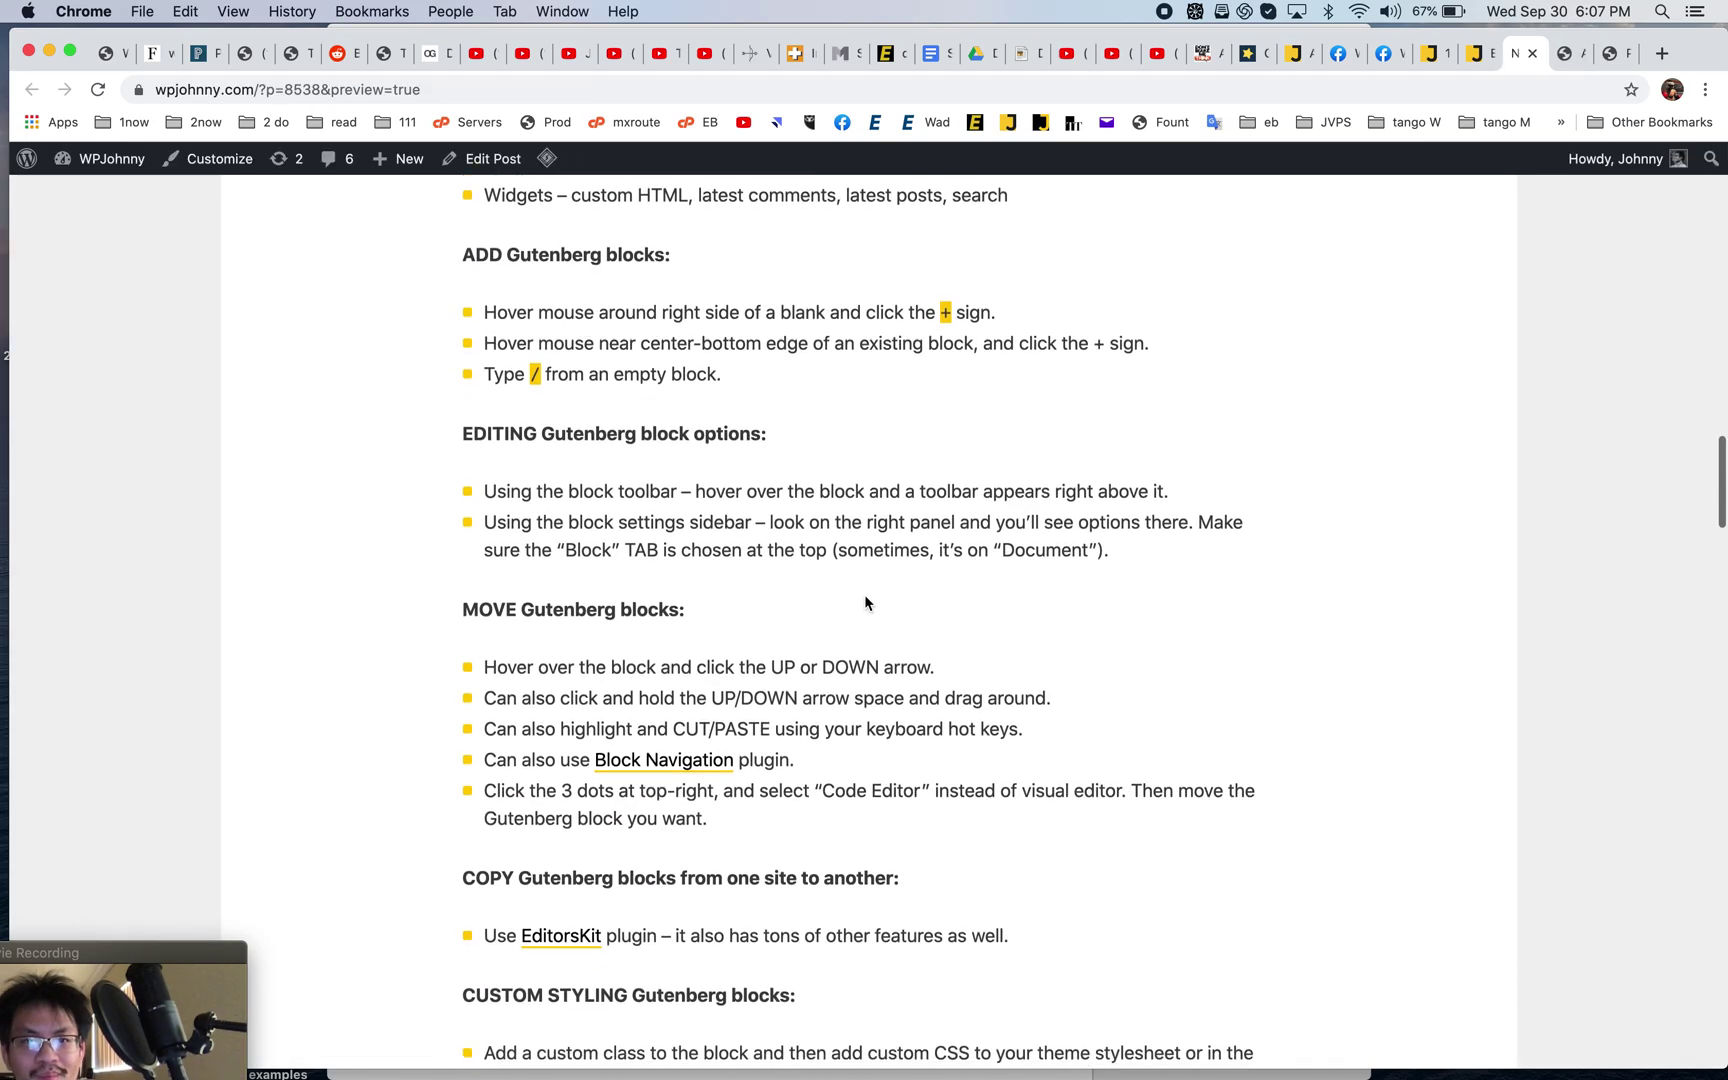
scroll(865, 596, up, 8)
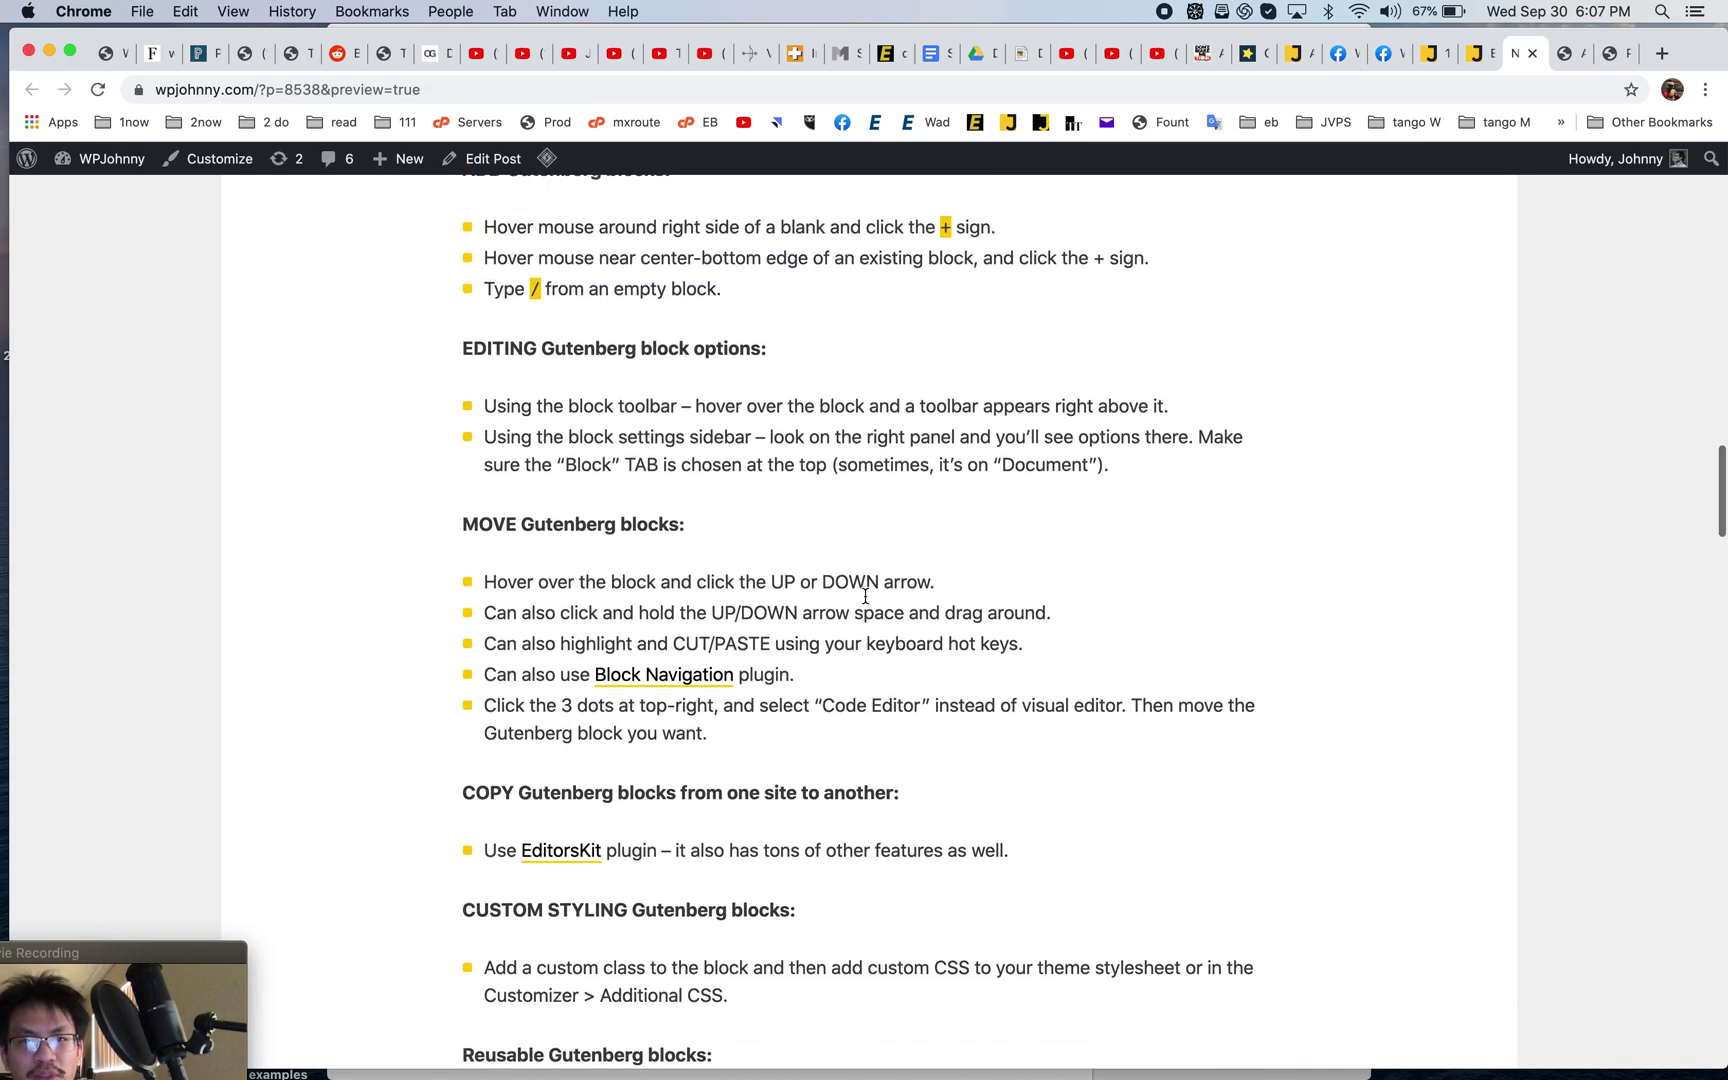
click(1578, 55)
click(1612, 55)
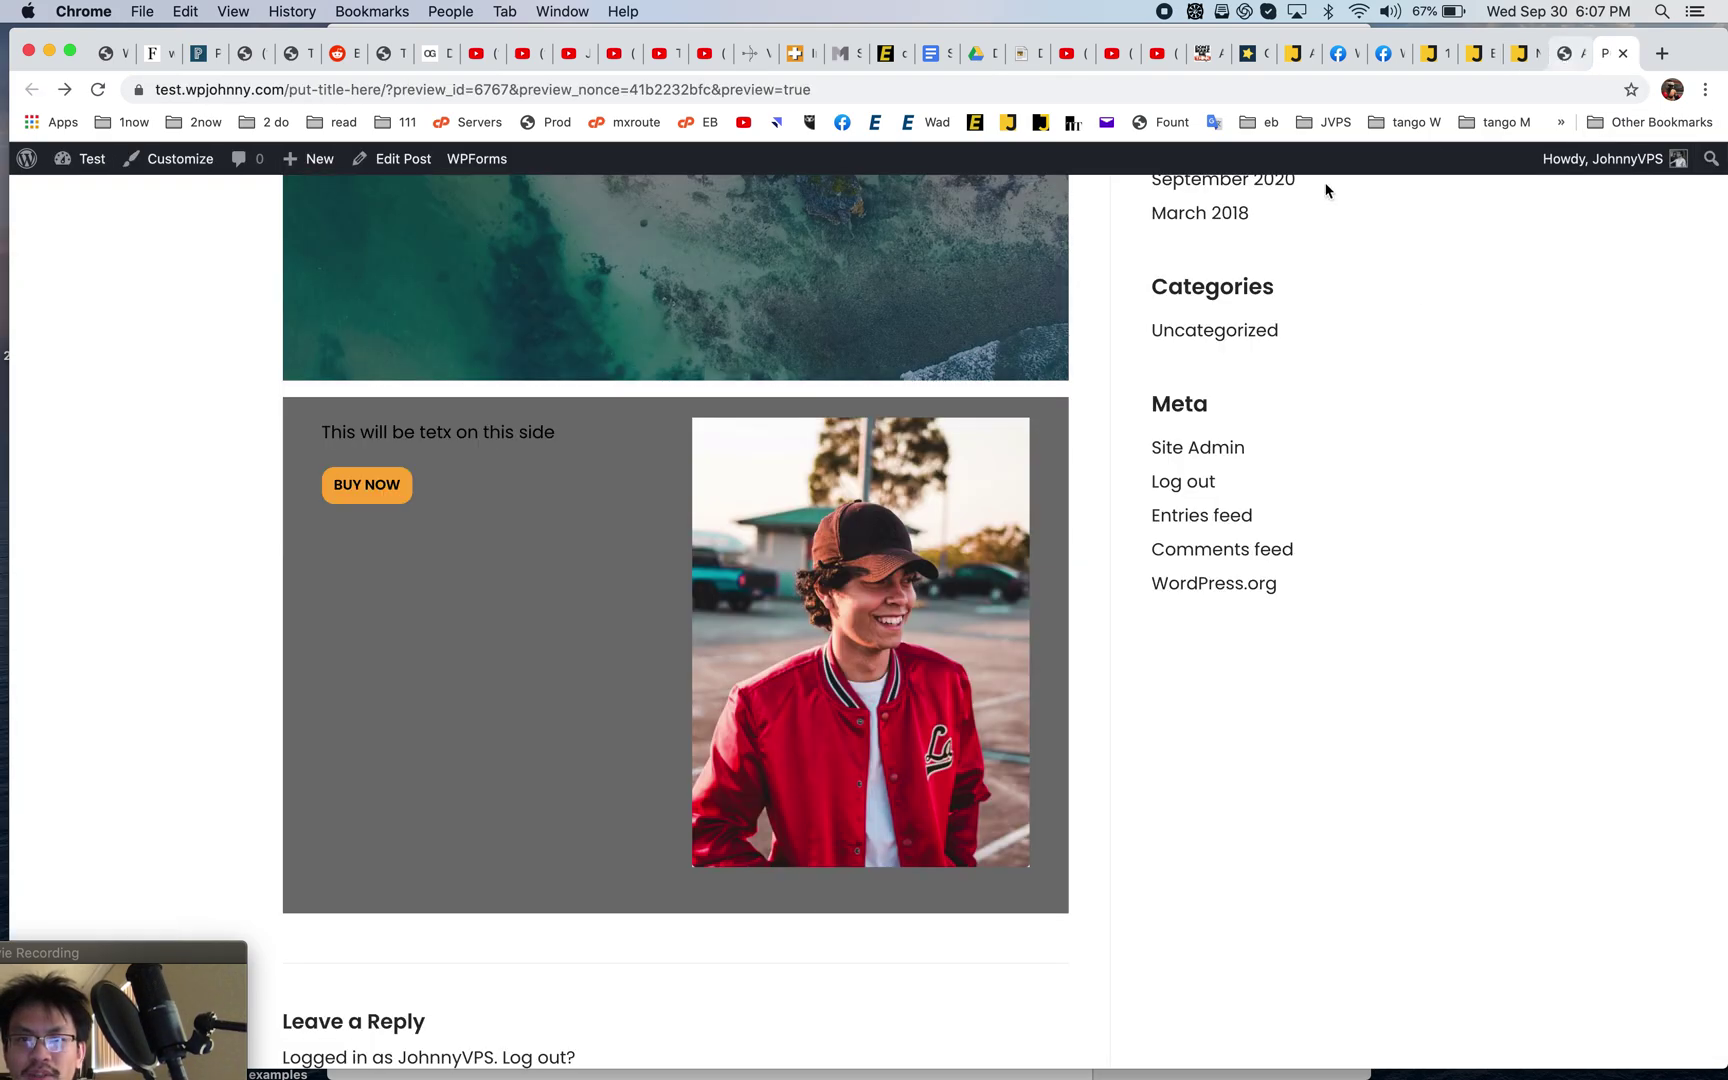
- Insert a Spacer block between the gallery and the Columns block in the post editor
key(ctrl+shift+Tab)
click(773, 551)
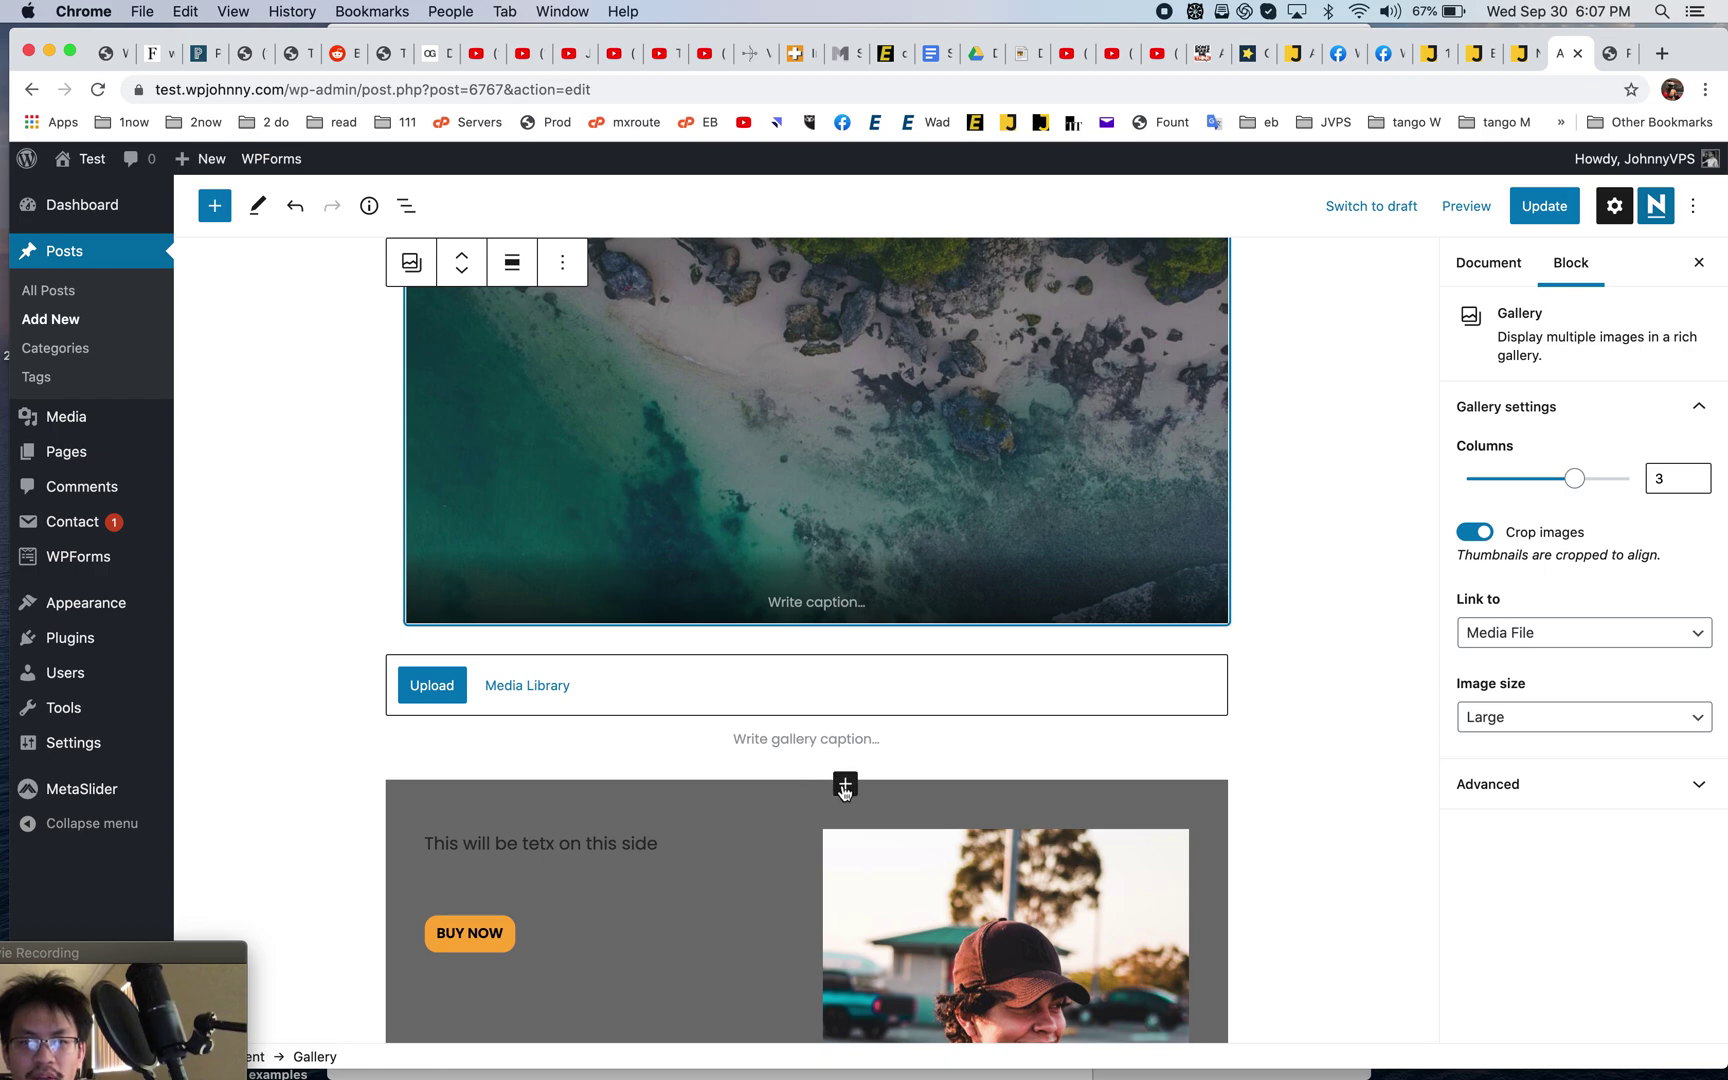
click(845, 785)
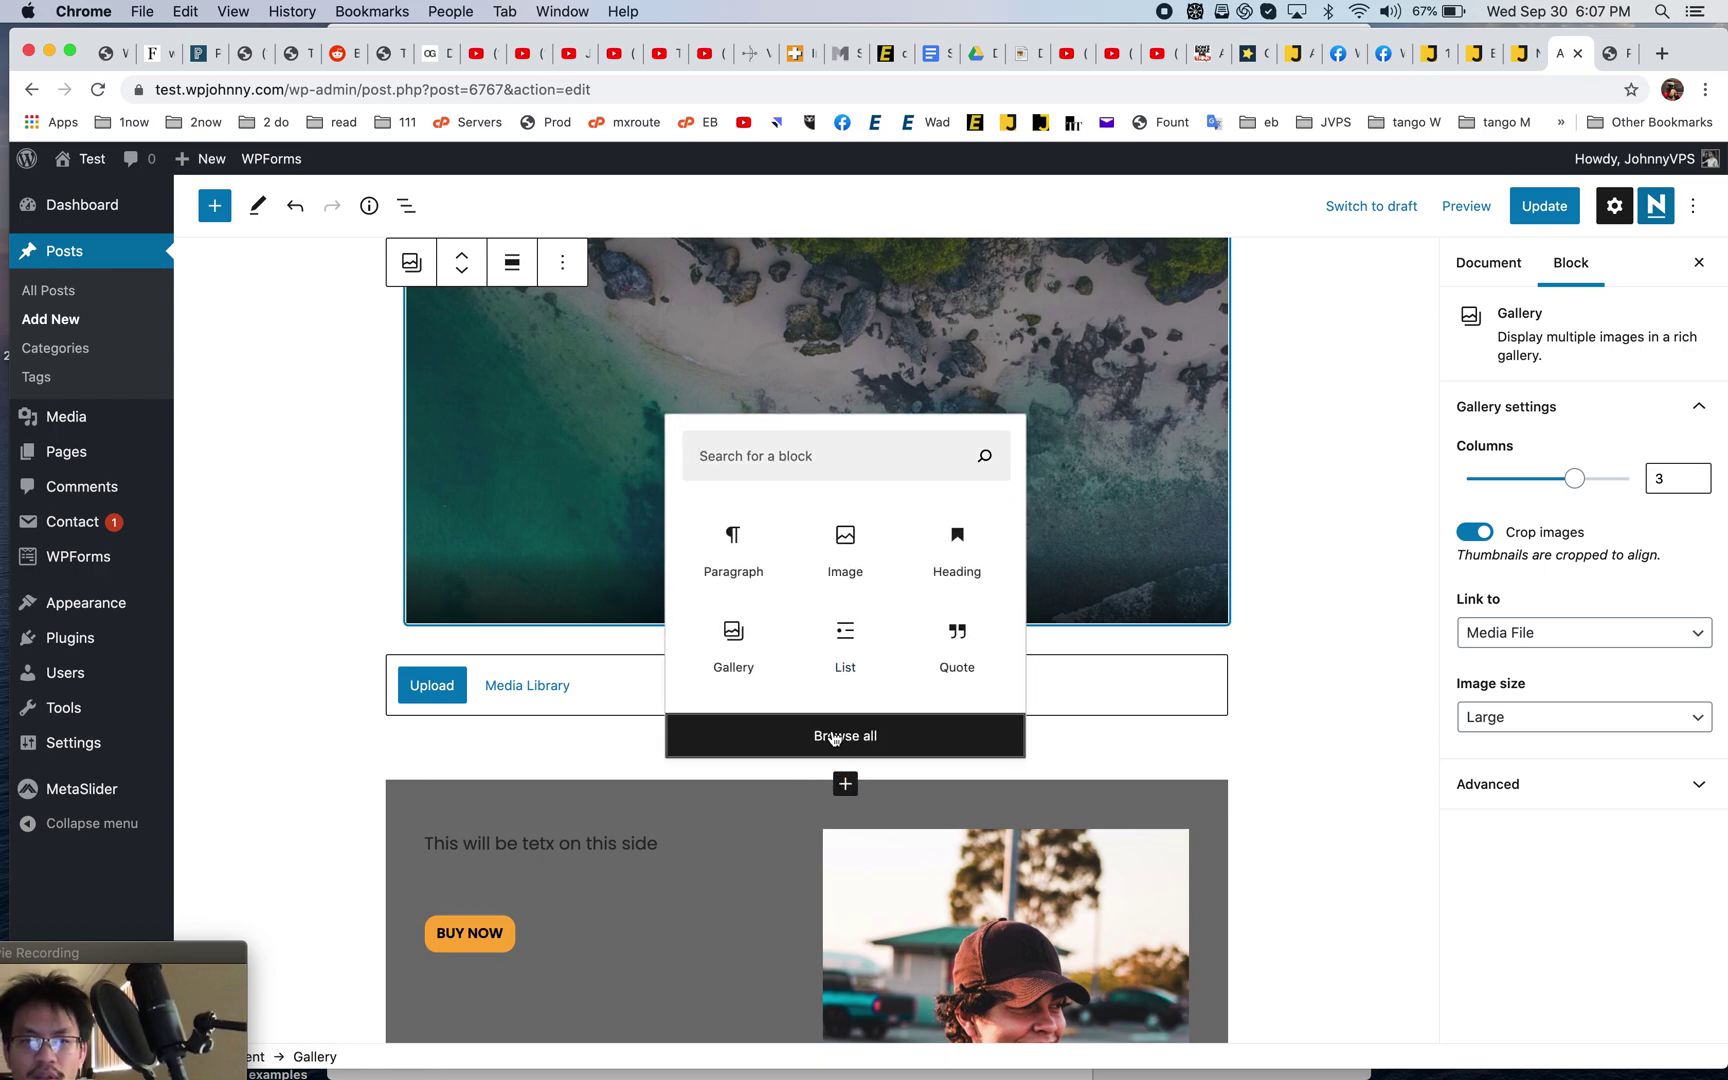
click(843, 735)
scroll(320, 697, down, 3)
scroll(320, 697, down, 5)
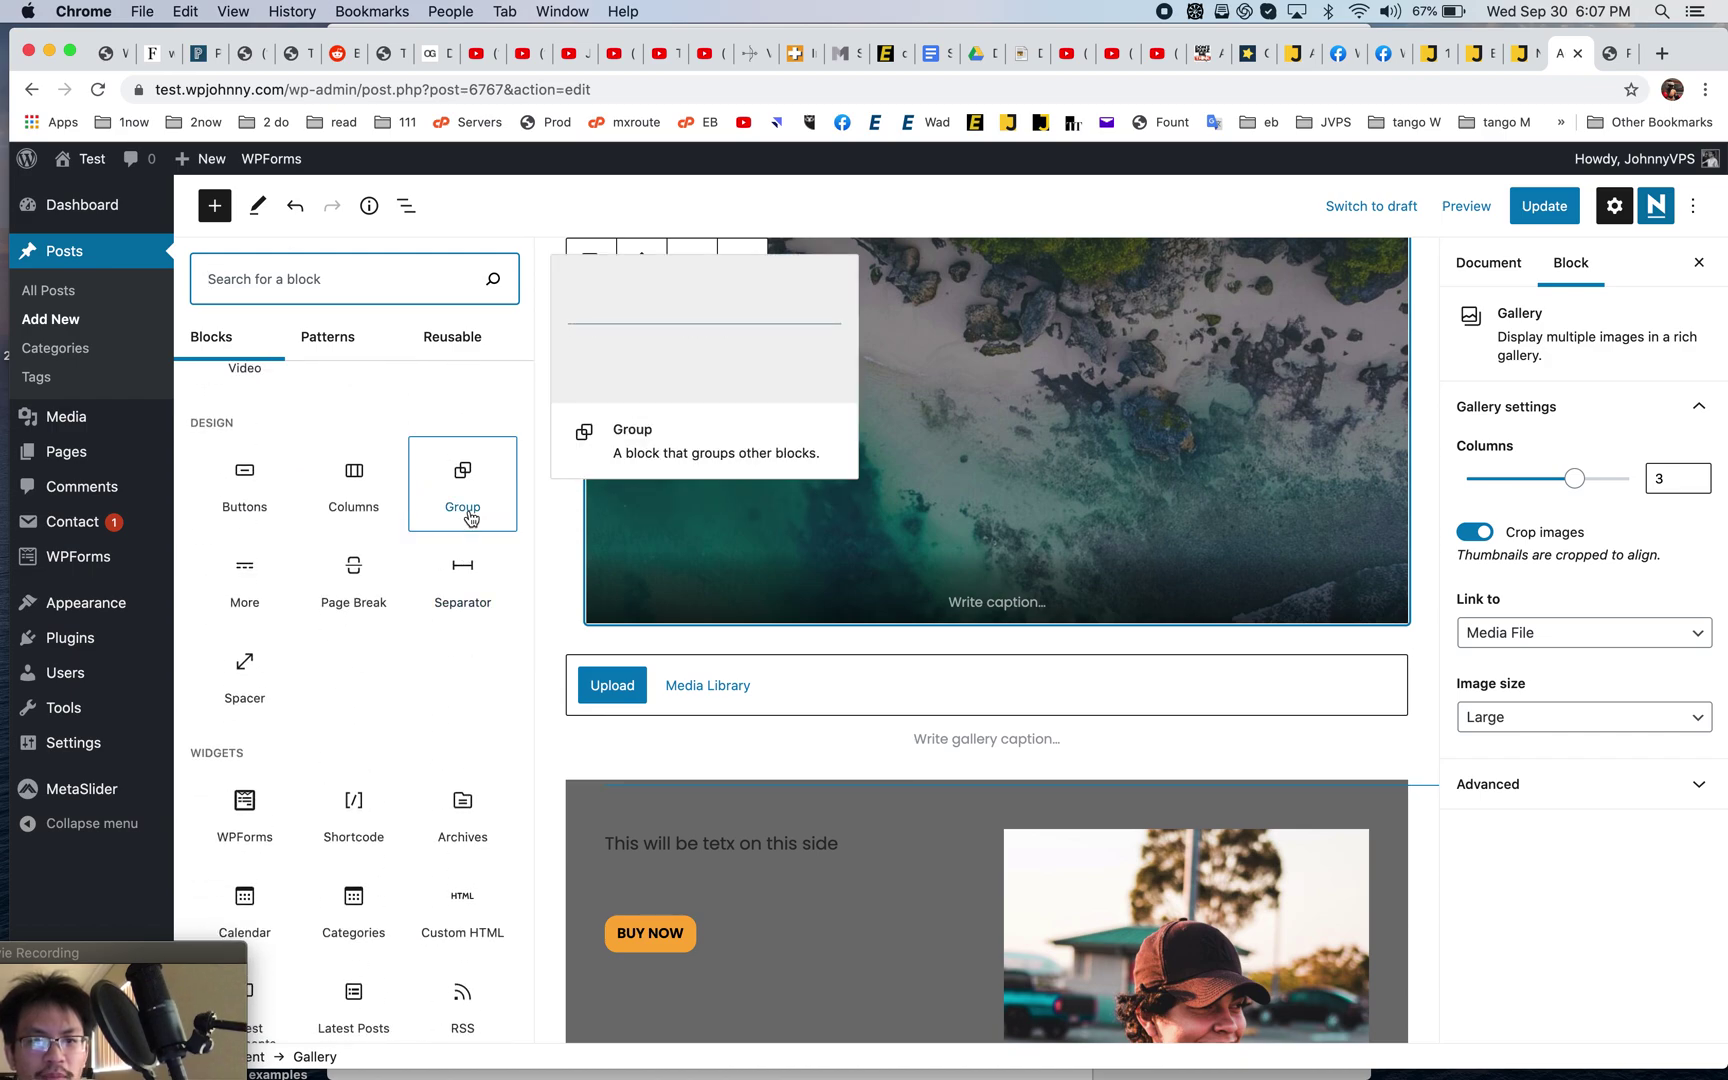
click(244, 668)
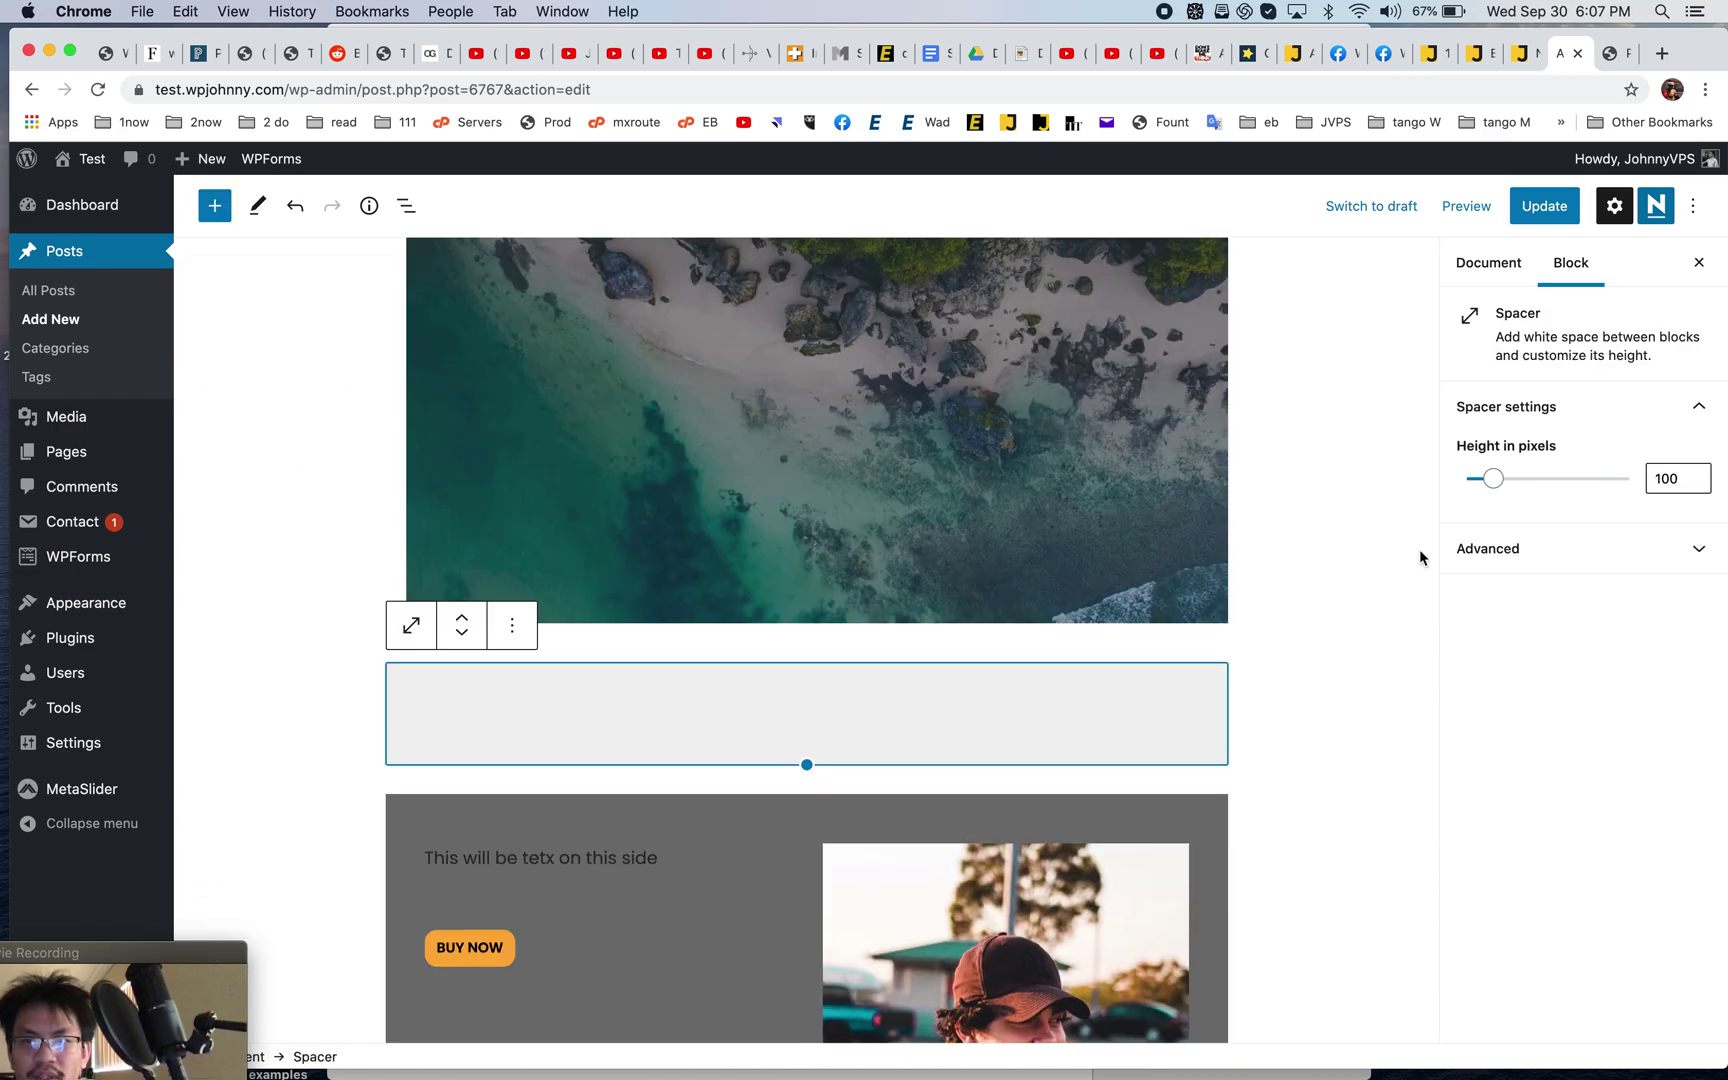
- Set the Spacer block's height to 50 pixels
mouse_move(1497, 497)
mouse_down()
mouse_move(1527, 482)
mouse_move(1491, 486)
mouse_up()
click(1659, 477)
key(Up)
key(Up)
key(Up)
key(Up)
key(Up)
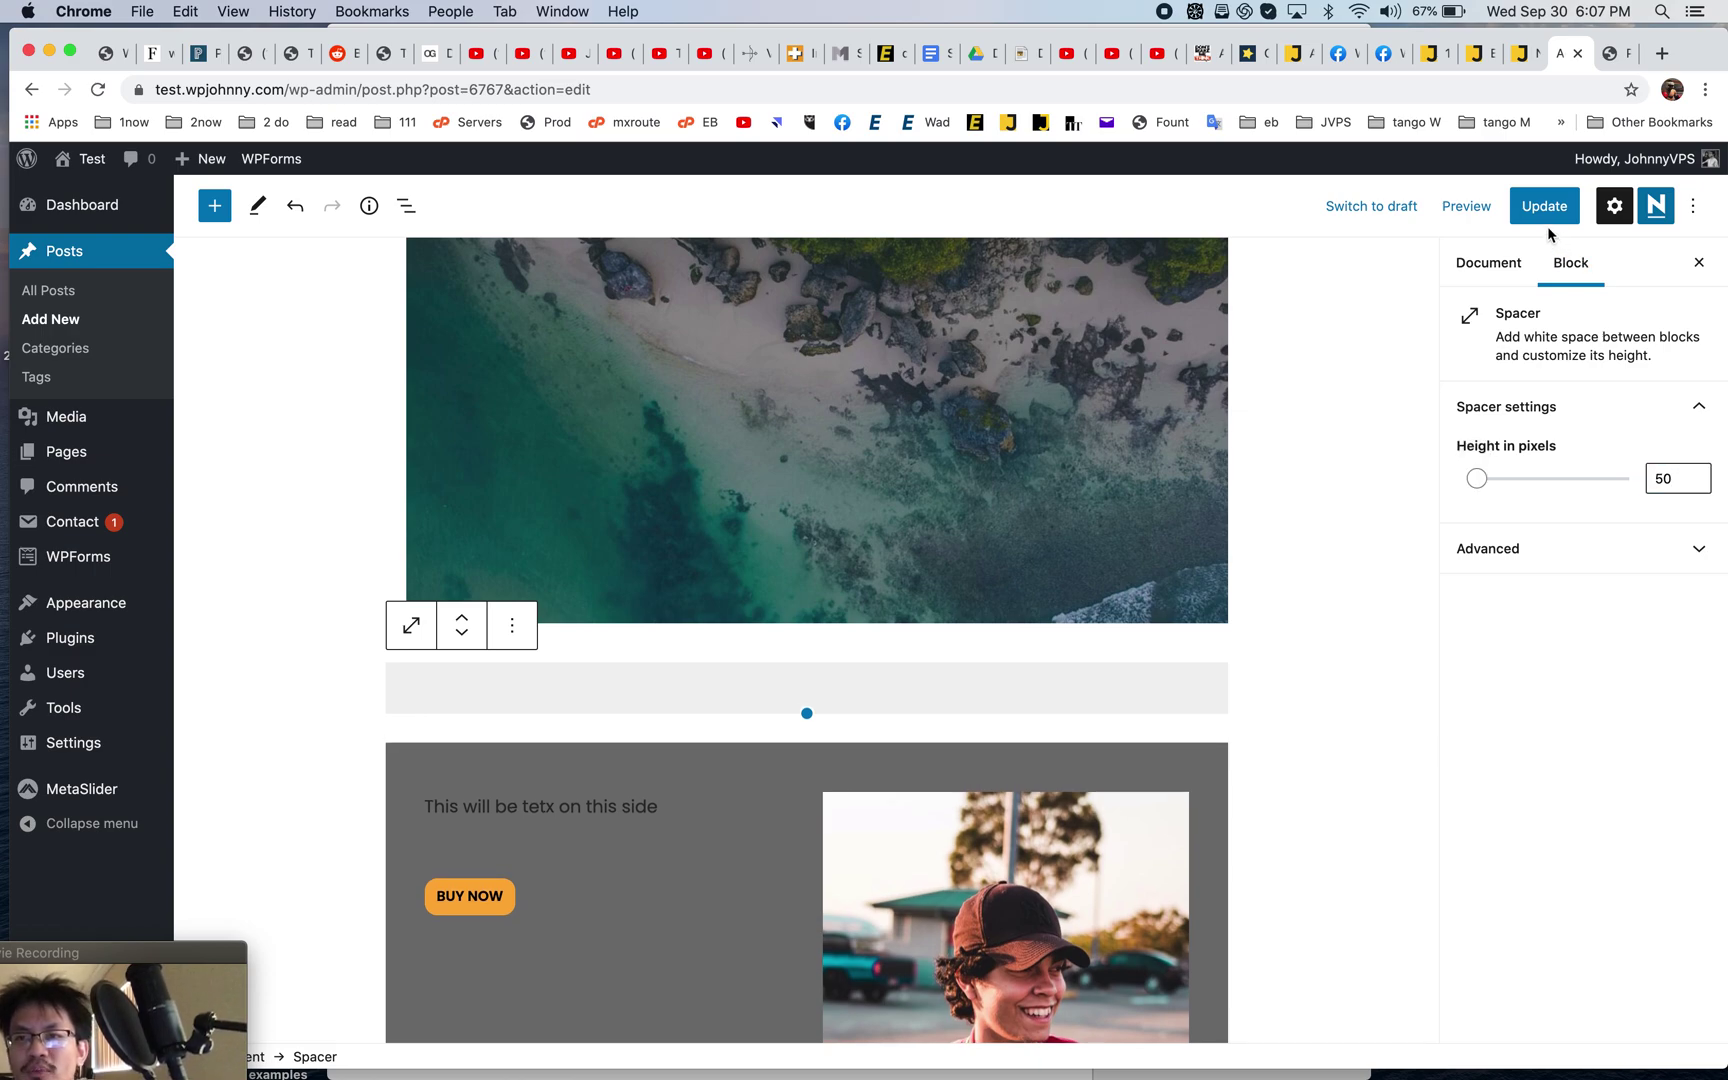
- Update the post and check the gap between the gallery and the Columns block in the refreshed preview
click(1545, 212)
click(1612, 53)
key(super+r)
scroll(830, 504, up, 7)
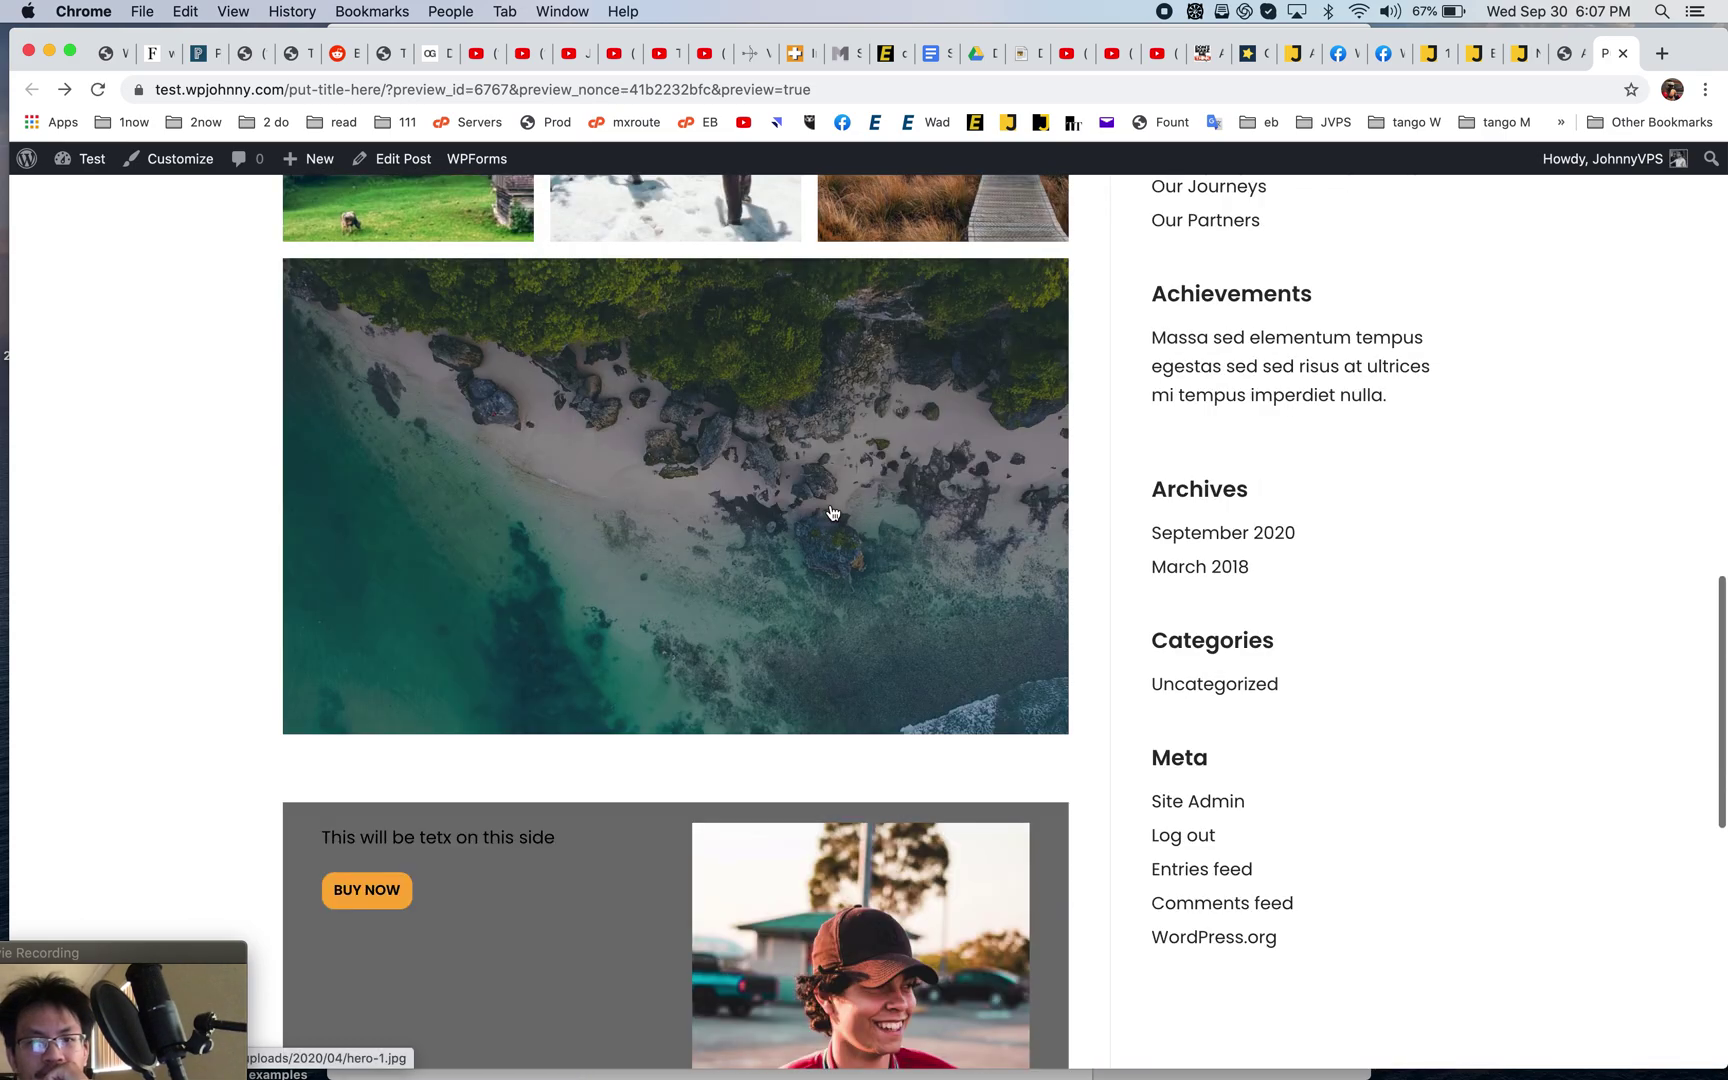
scroll(1010, 698, up, 1)
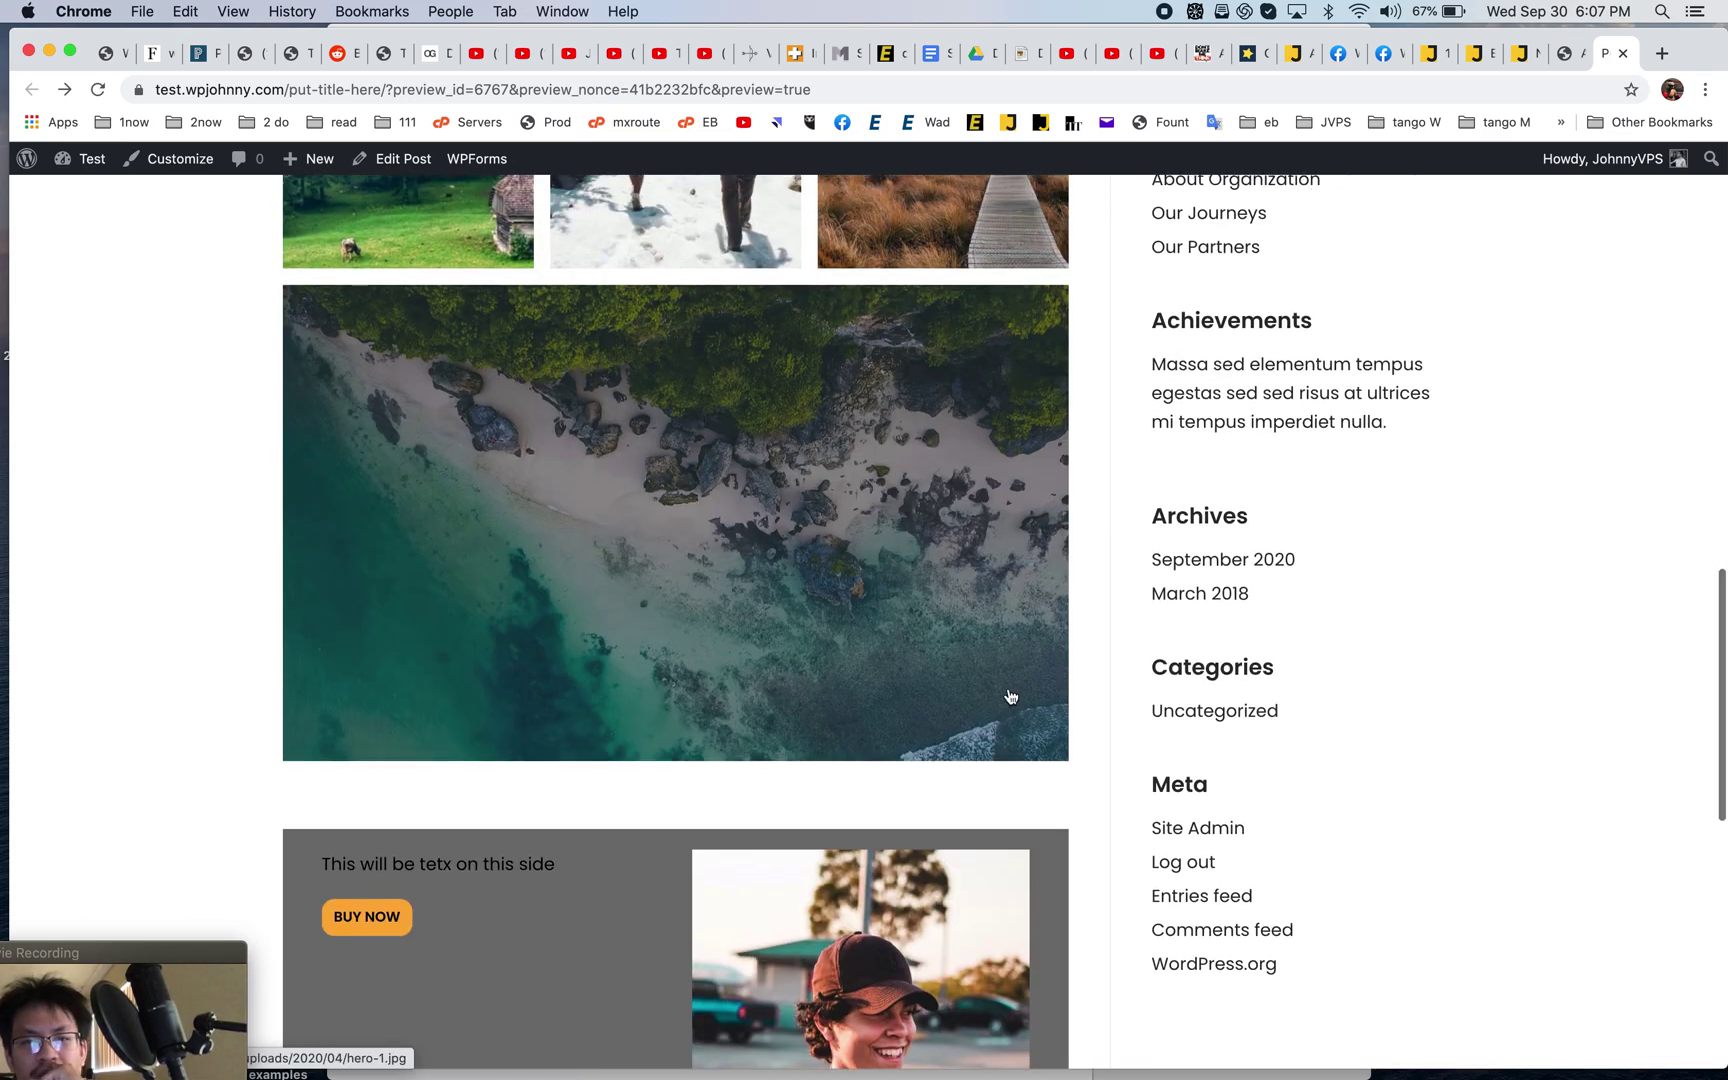
- Check the default block list in the Gutenberg guide, and examine the paragraph and List blocks at the start of the post
click(1516, 61)
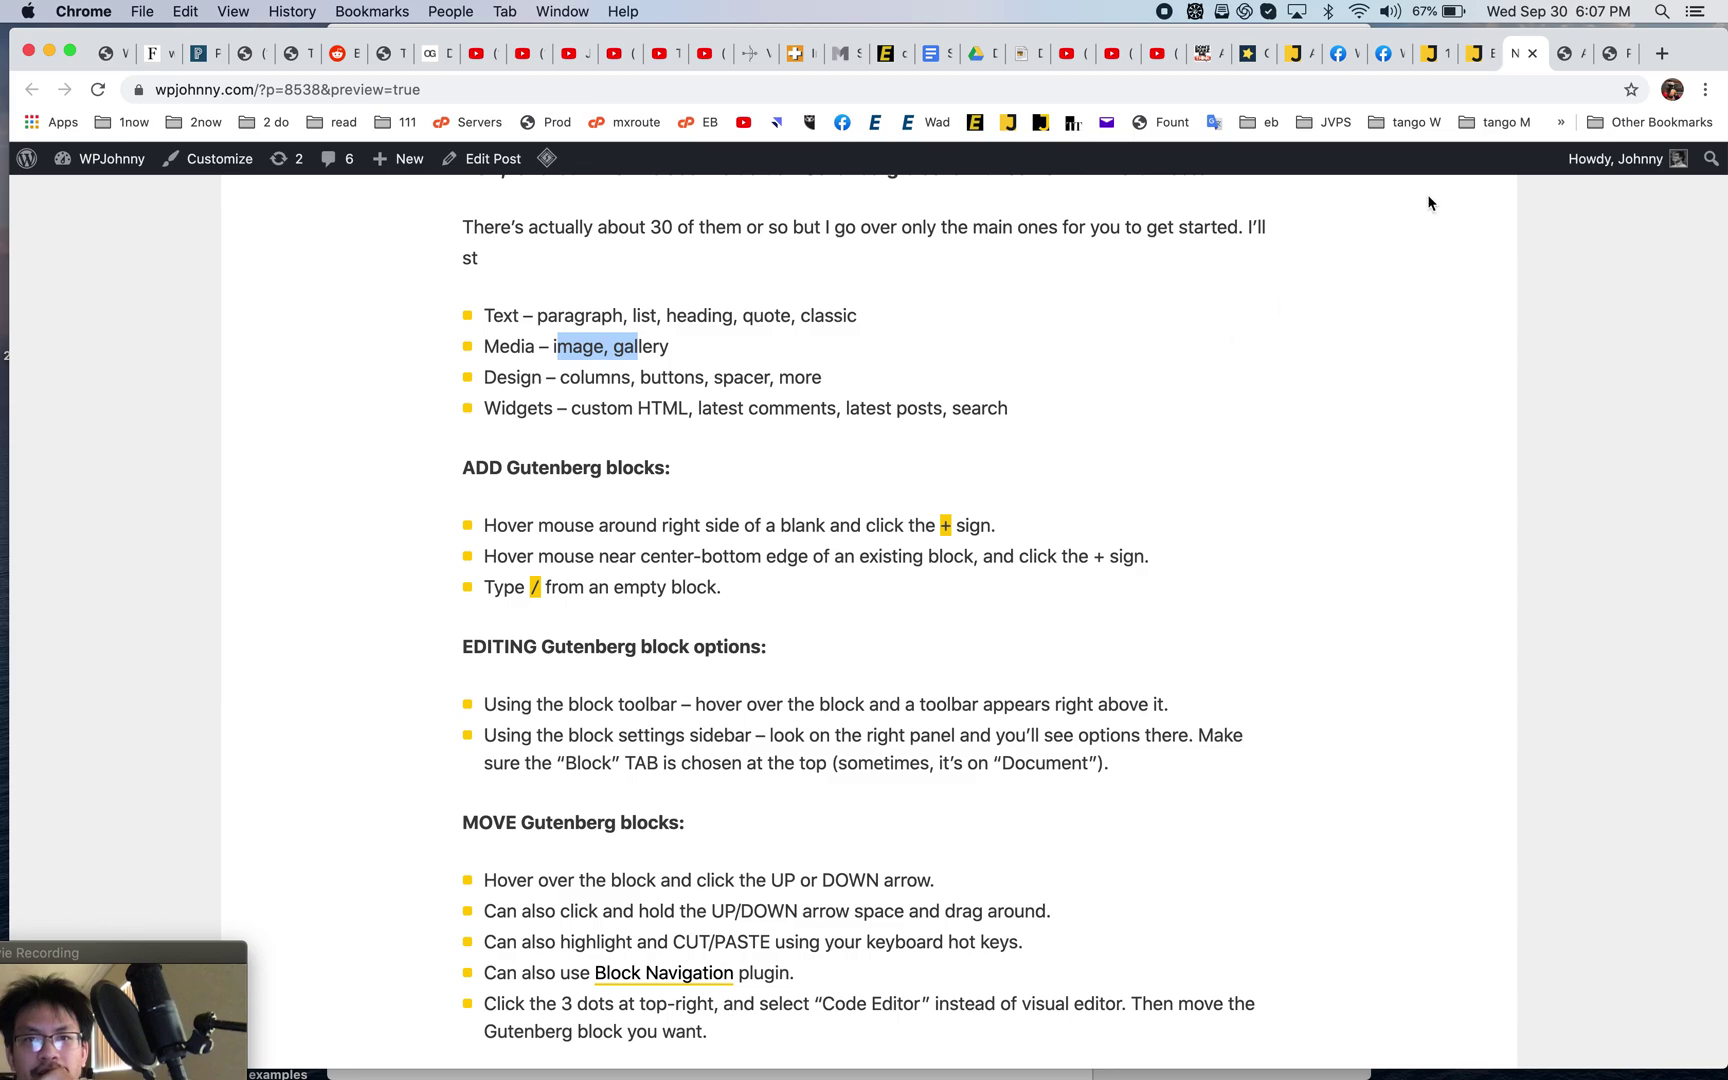
click(1569, 63)
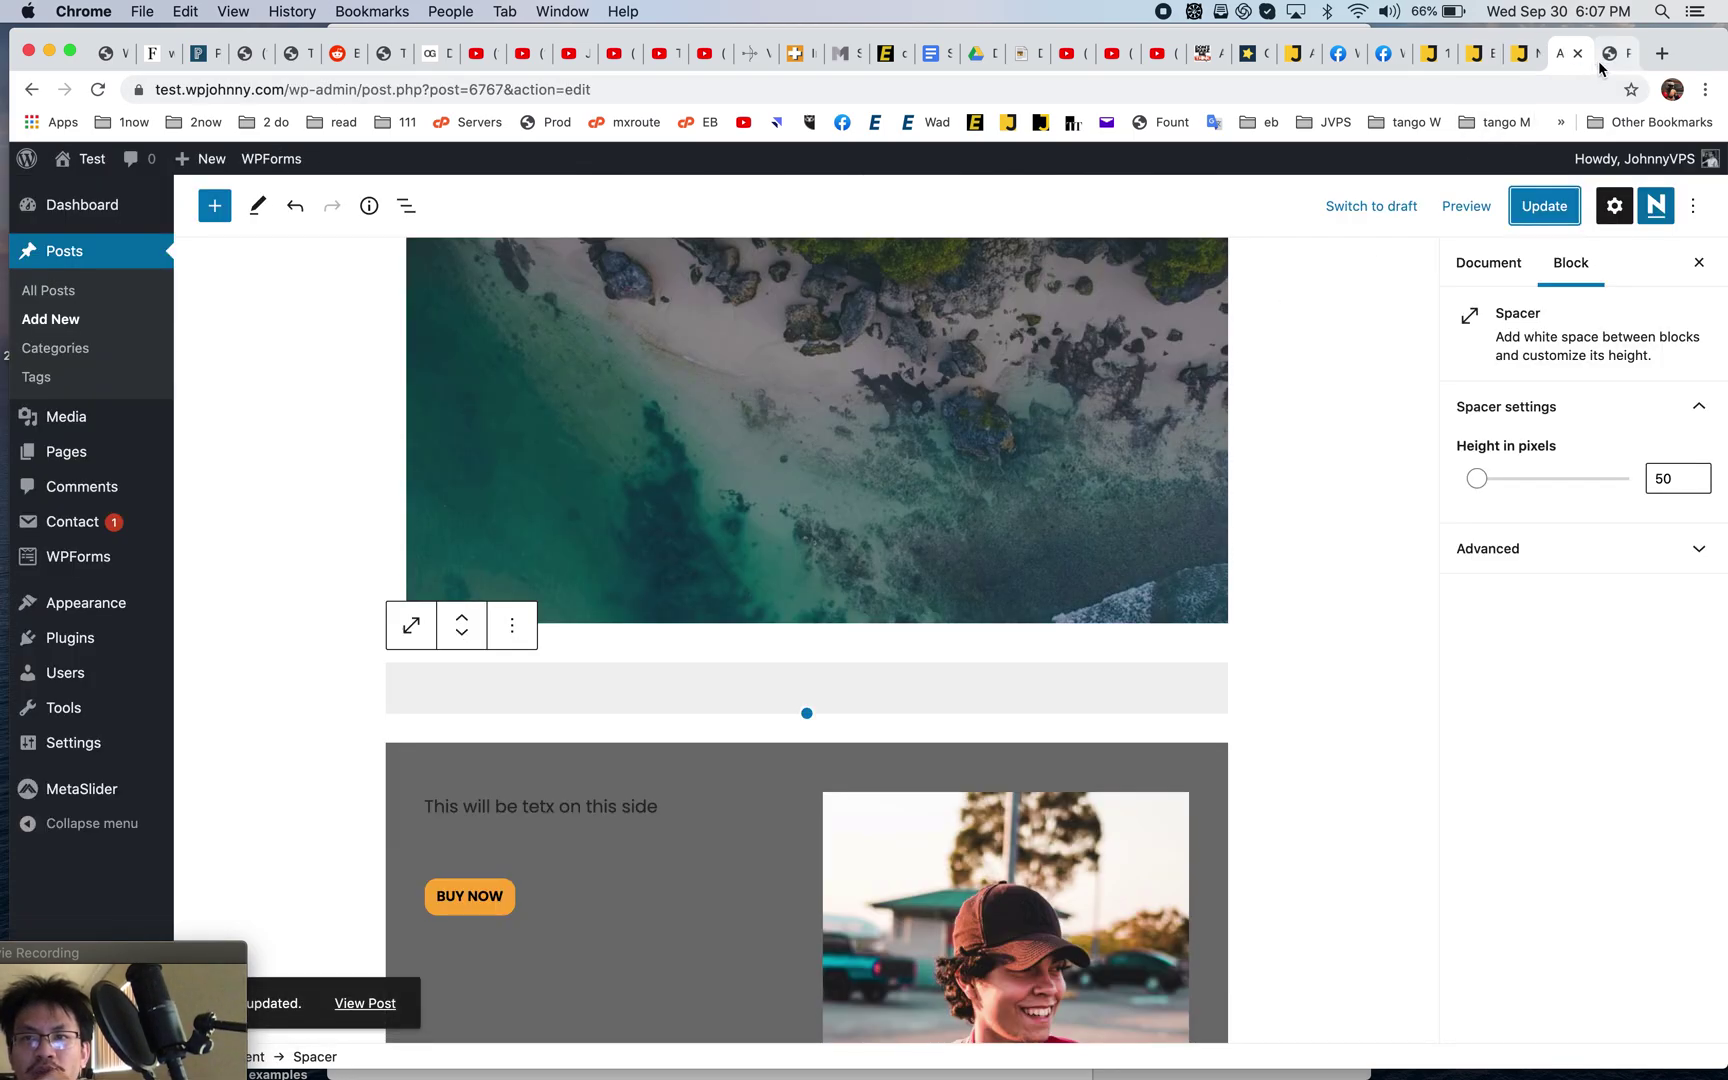
scroll(917, 578, up, 10)
scroll(914, 571, down, 2)
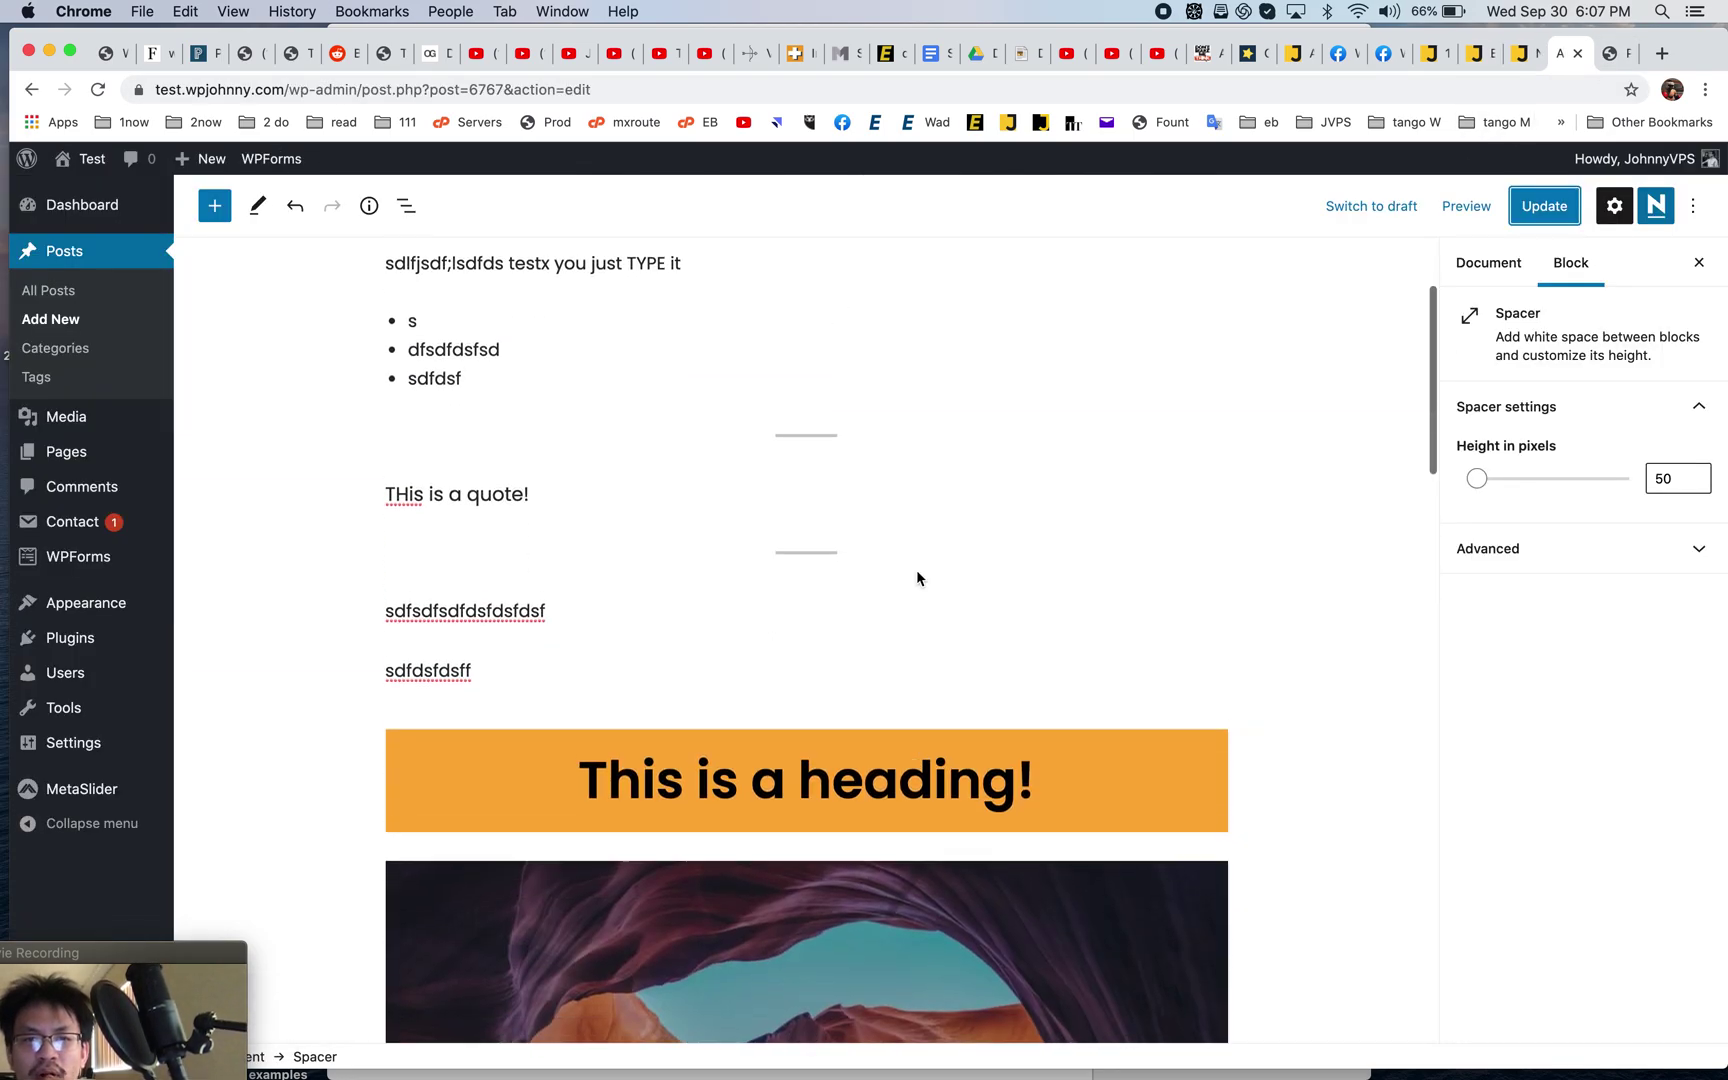
scroll(914, 571, up, 2)
click(620, 516)
click(576, 517)
click(598, 516)
click(548, 497)
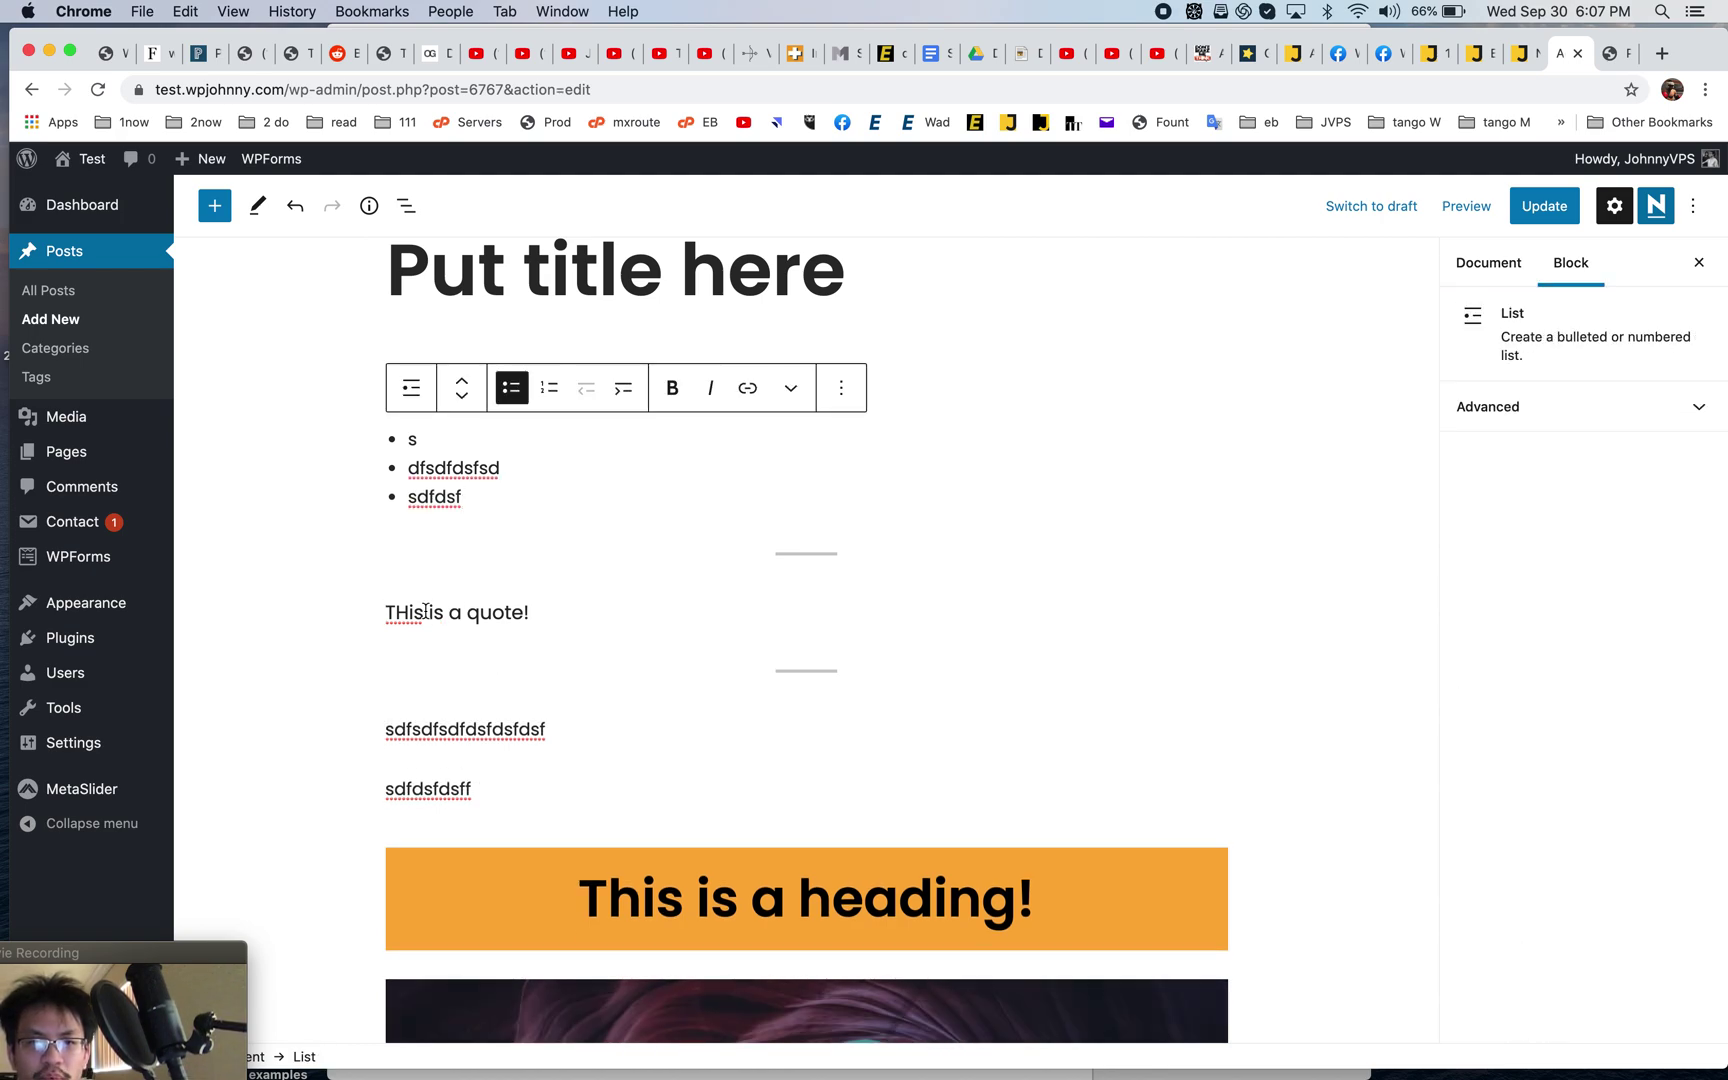
- Try adding a line in the Quote block, and remove that whole block from the post
click(583, 606)
key(Return)
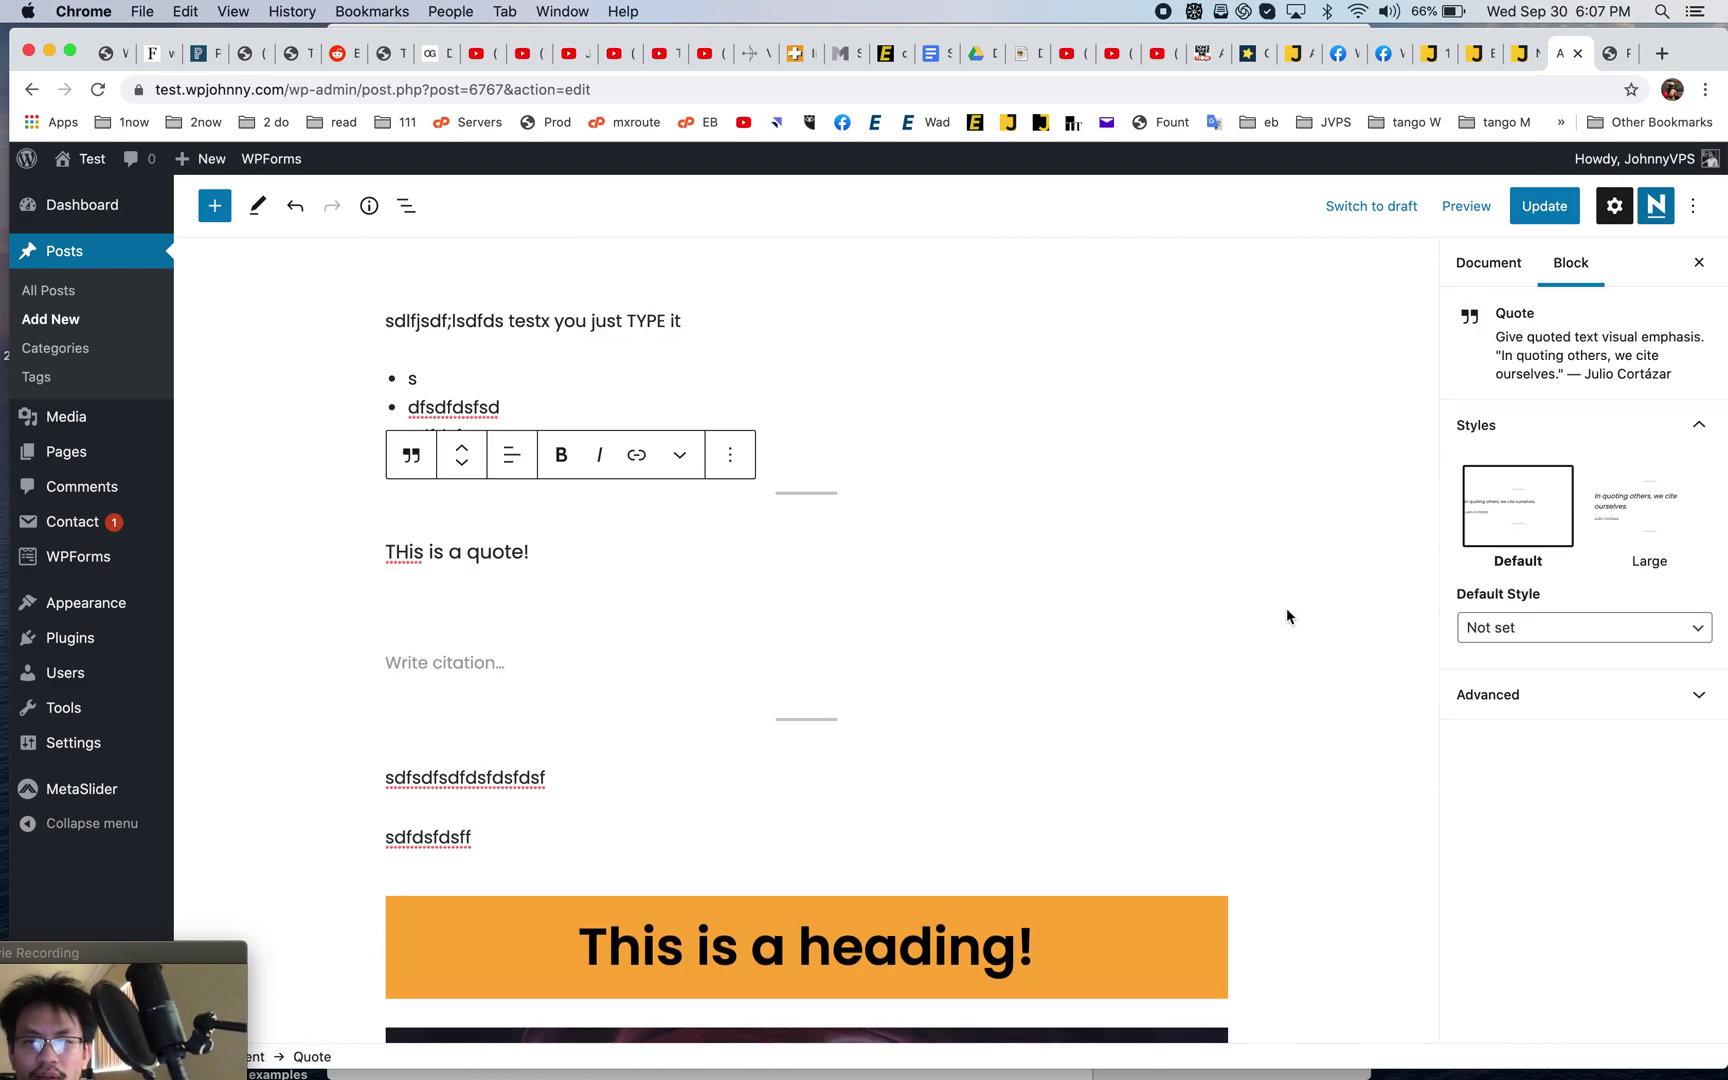
text(])
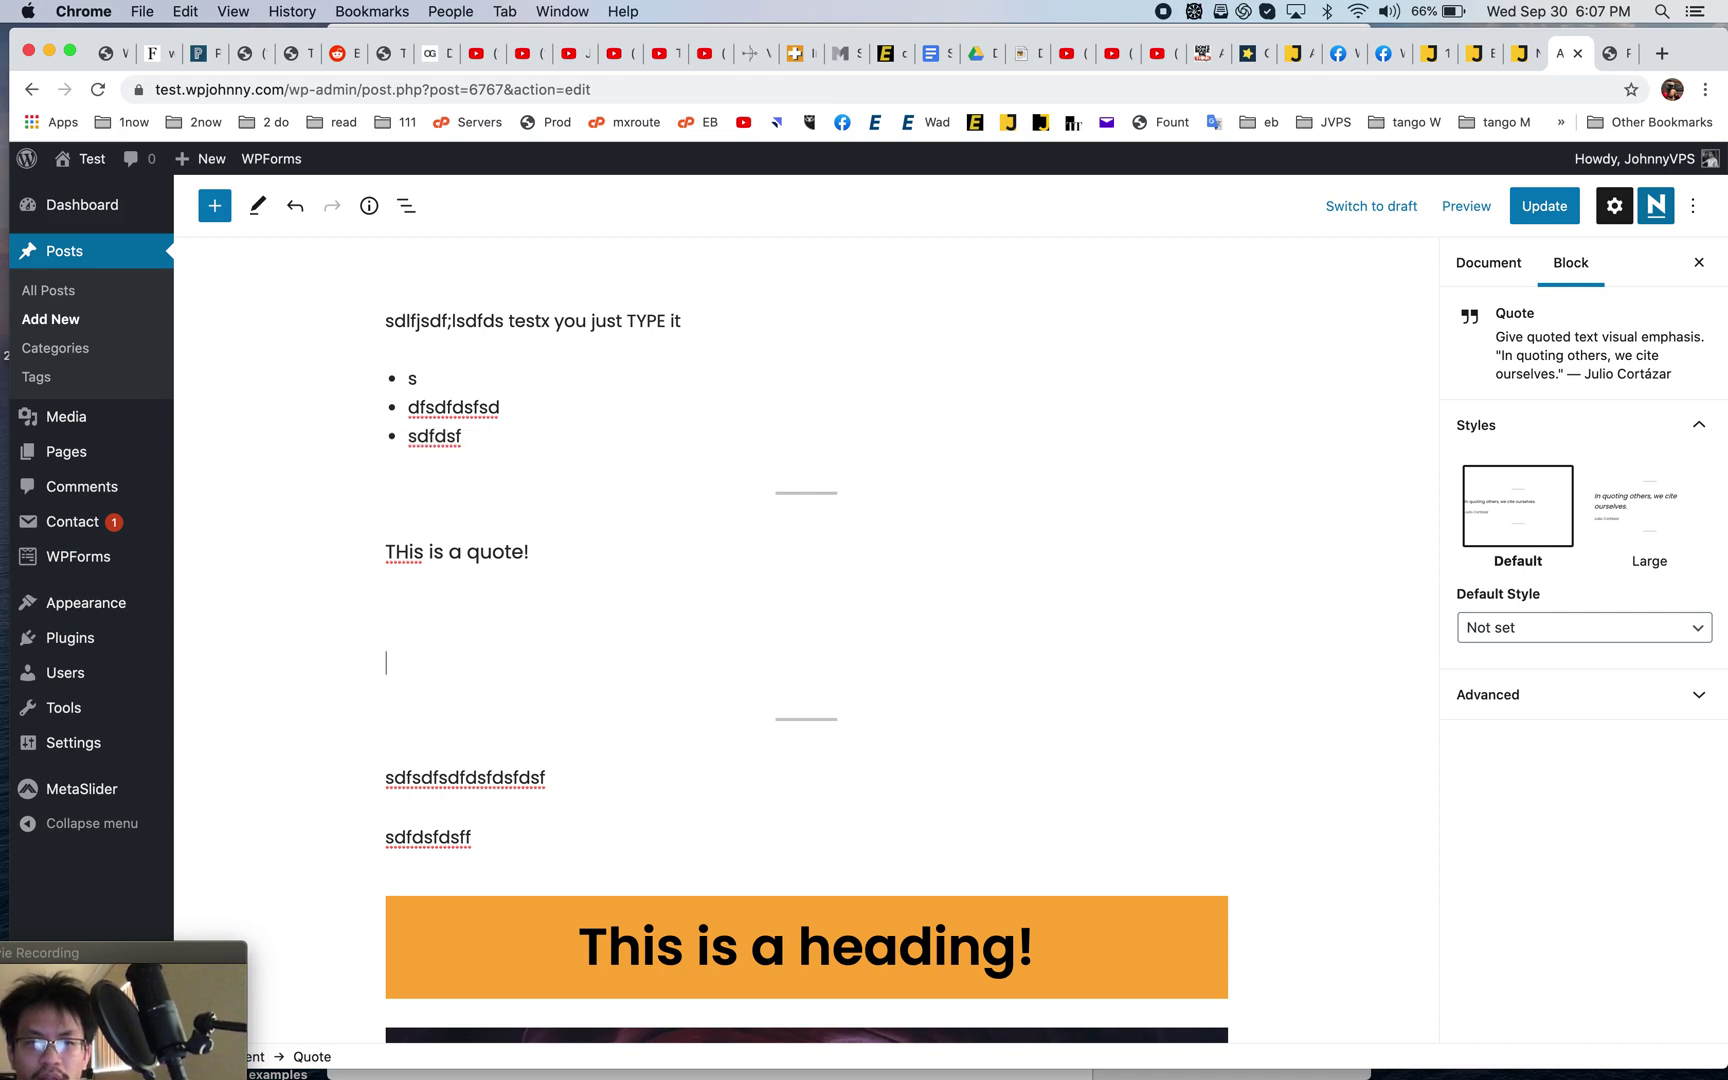
right_click(790, 611)
click(713, 625)
click(715, 465)
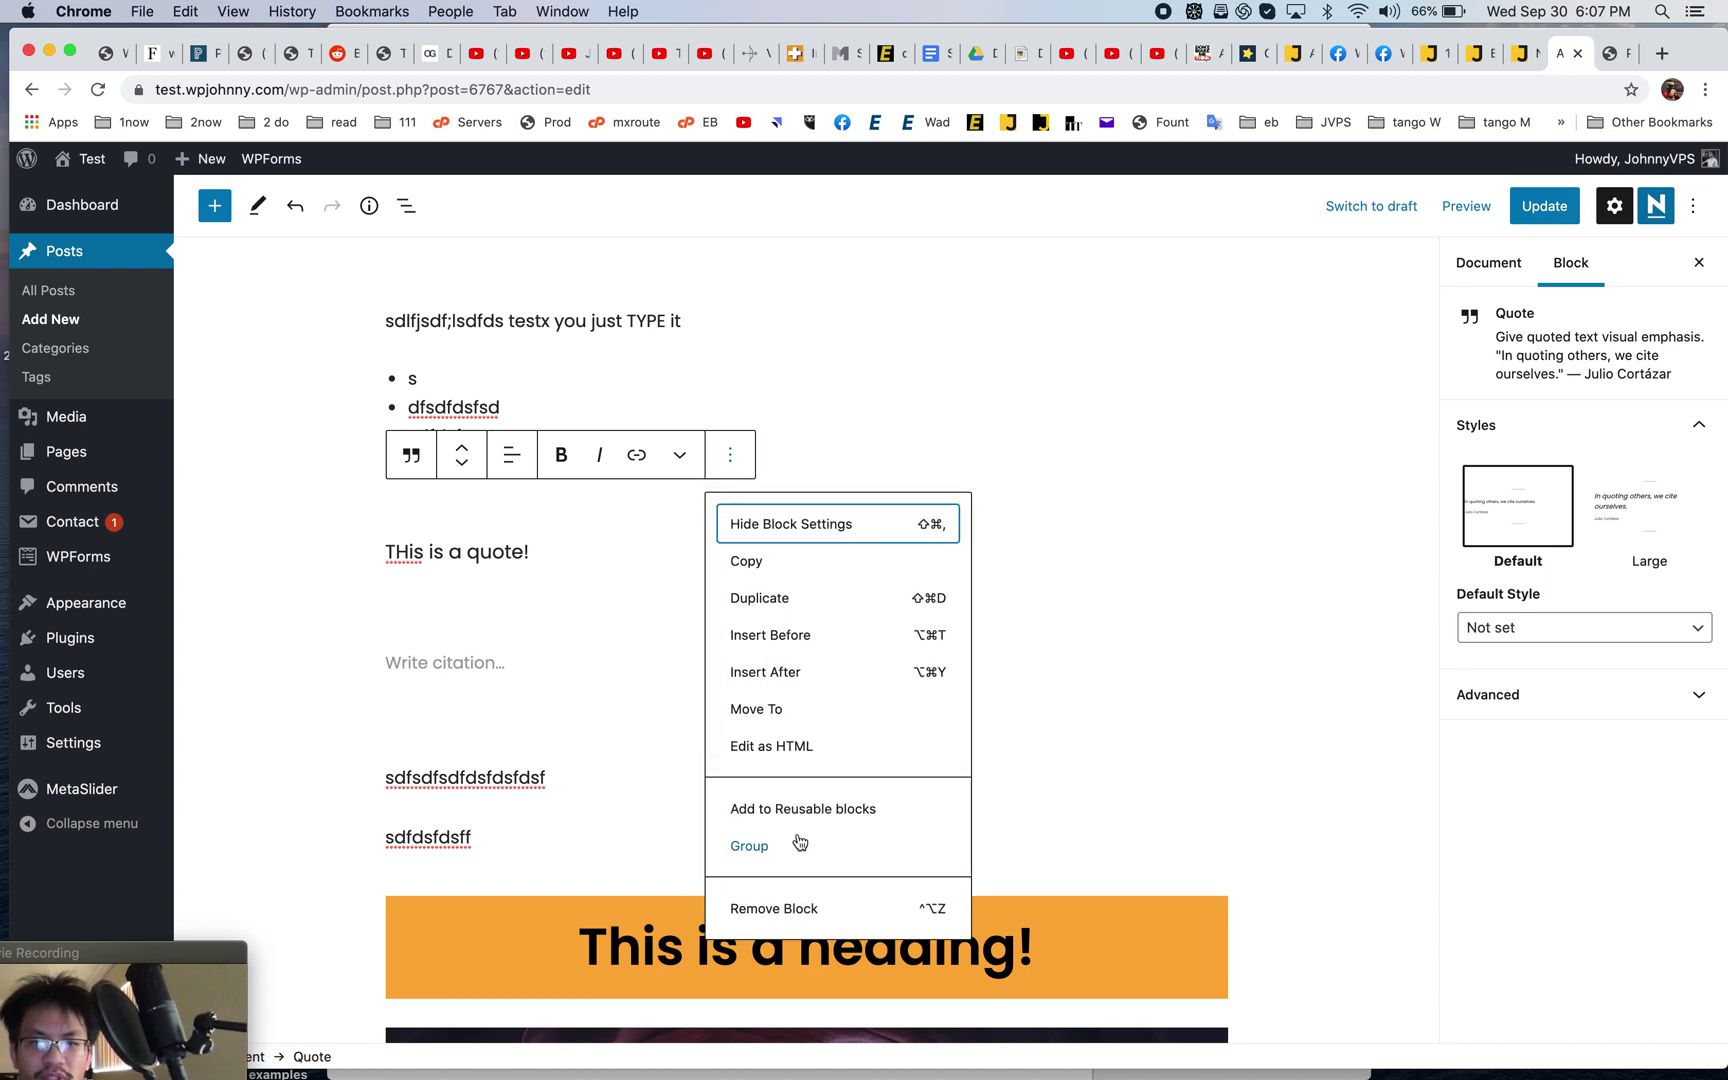
click(775, 906)
click(639, 508)
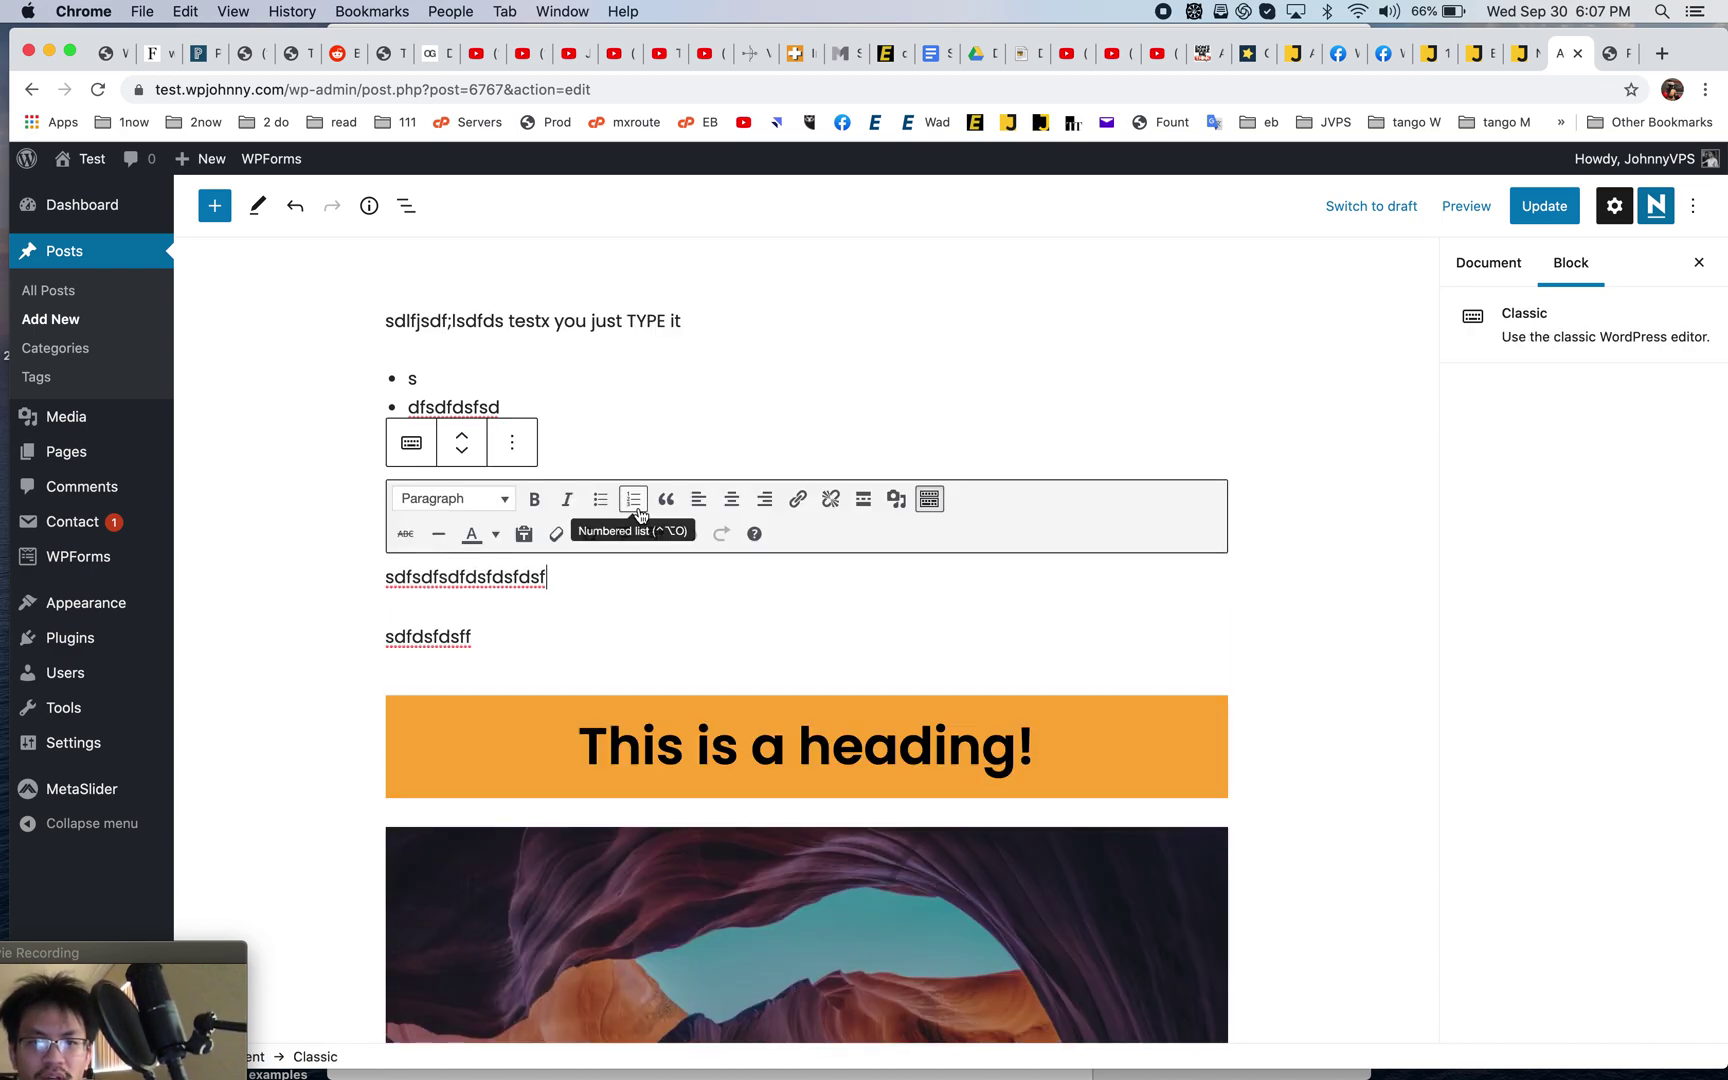
- Remove the Classic block below the bulleted list and start an empty paragraph in its place
click(623, 490)
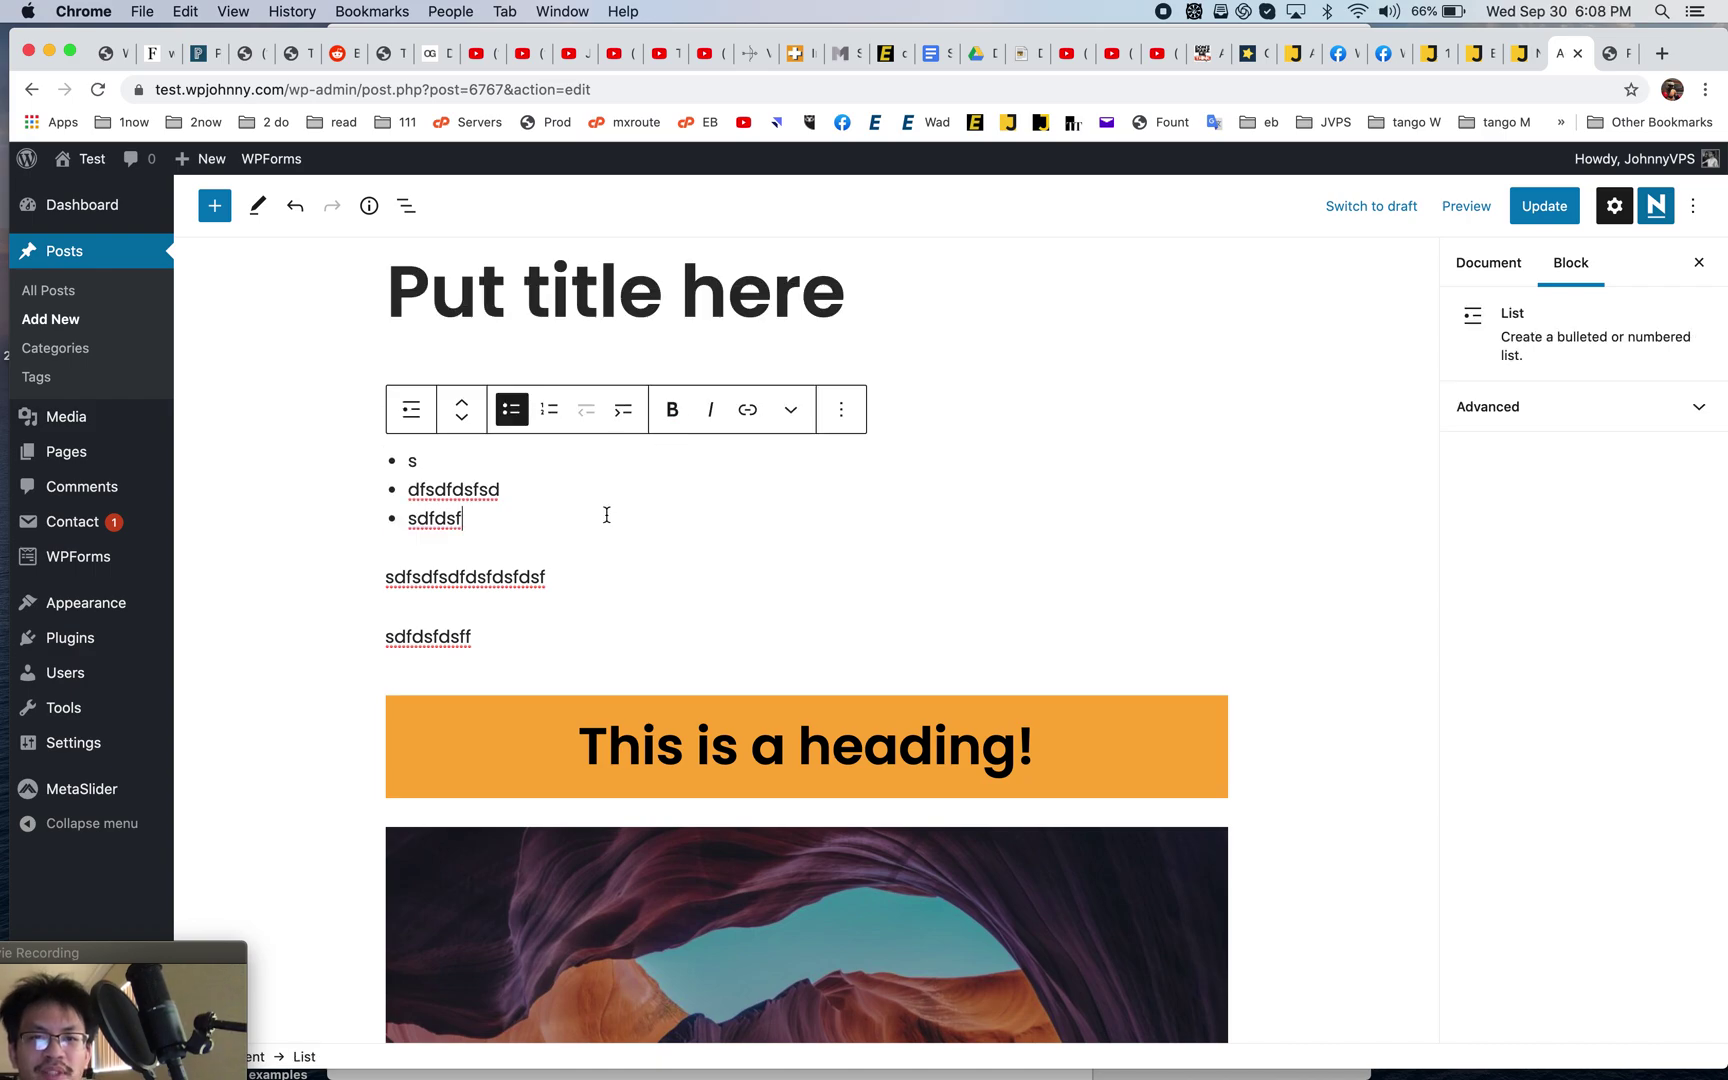
click(596, 548)
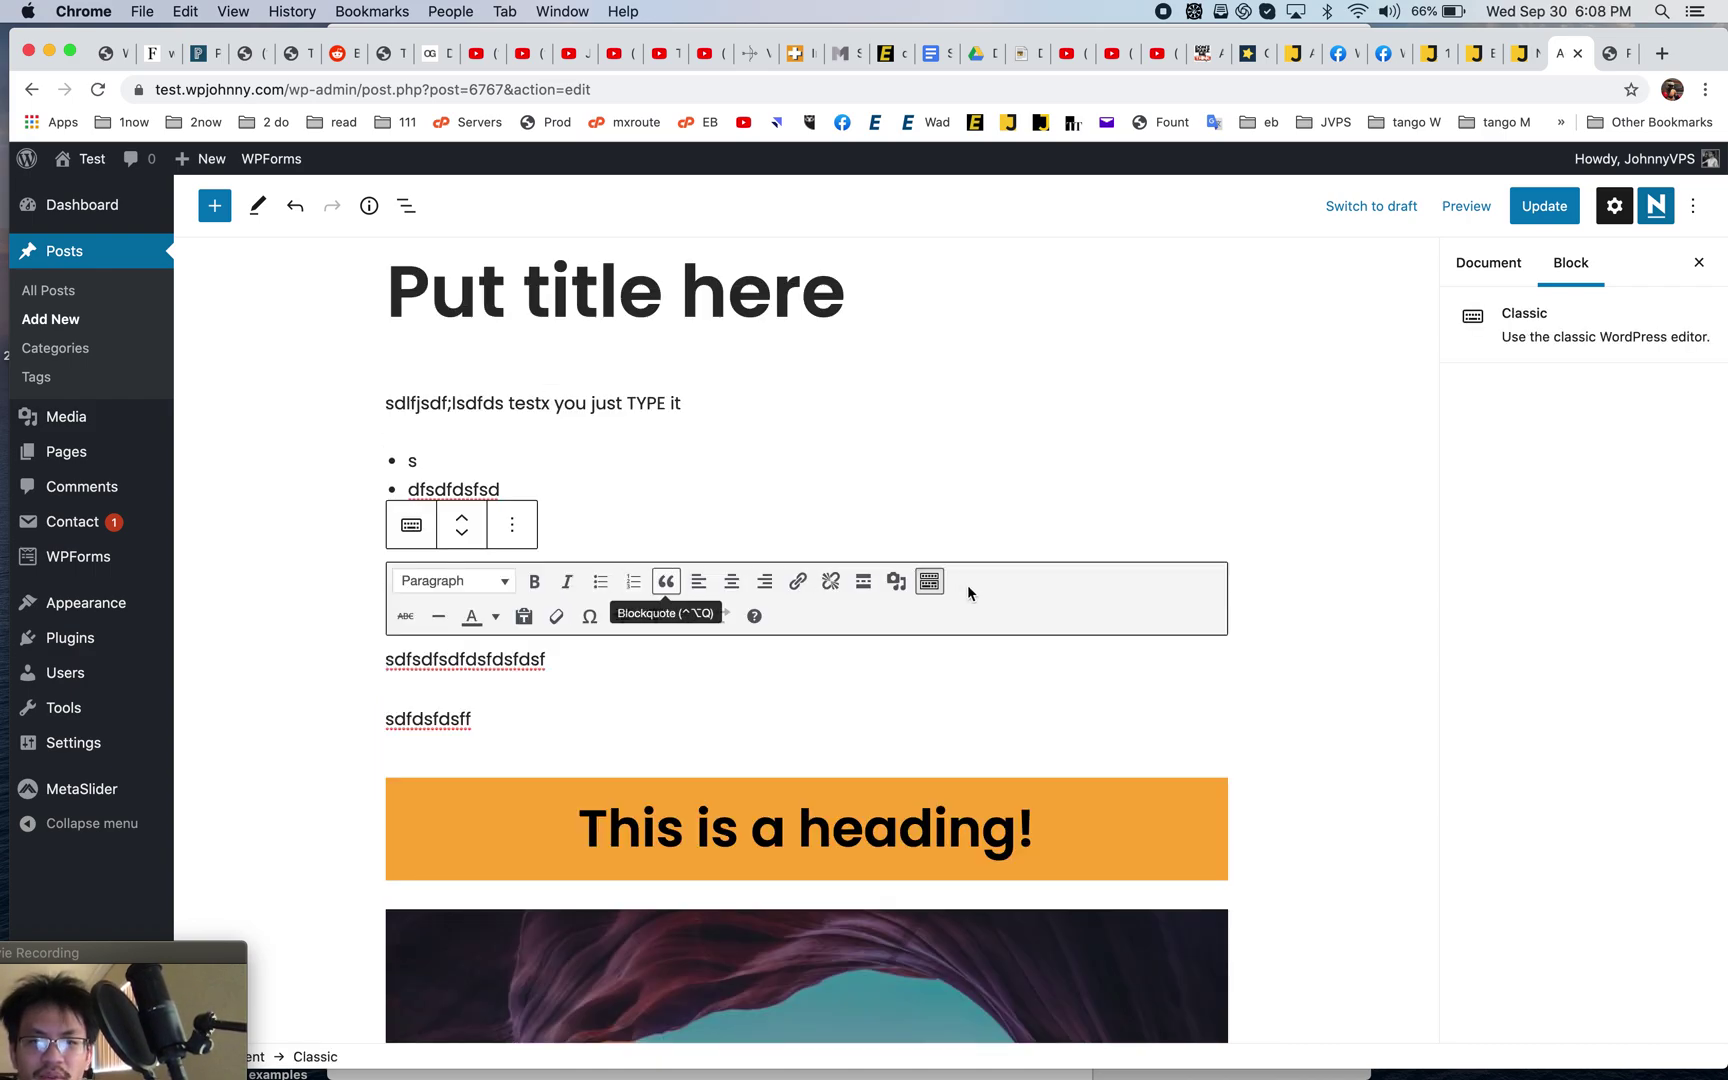
click(513, 532)
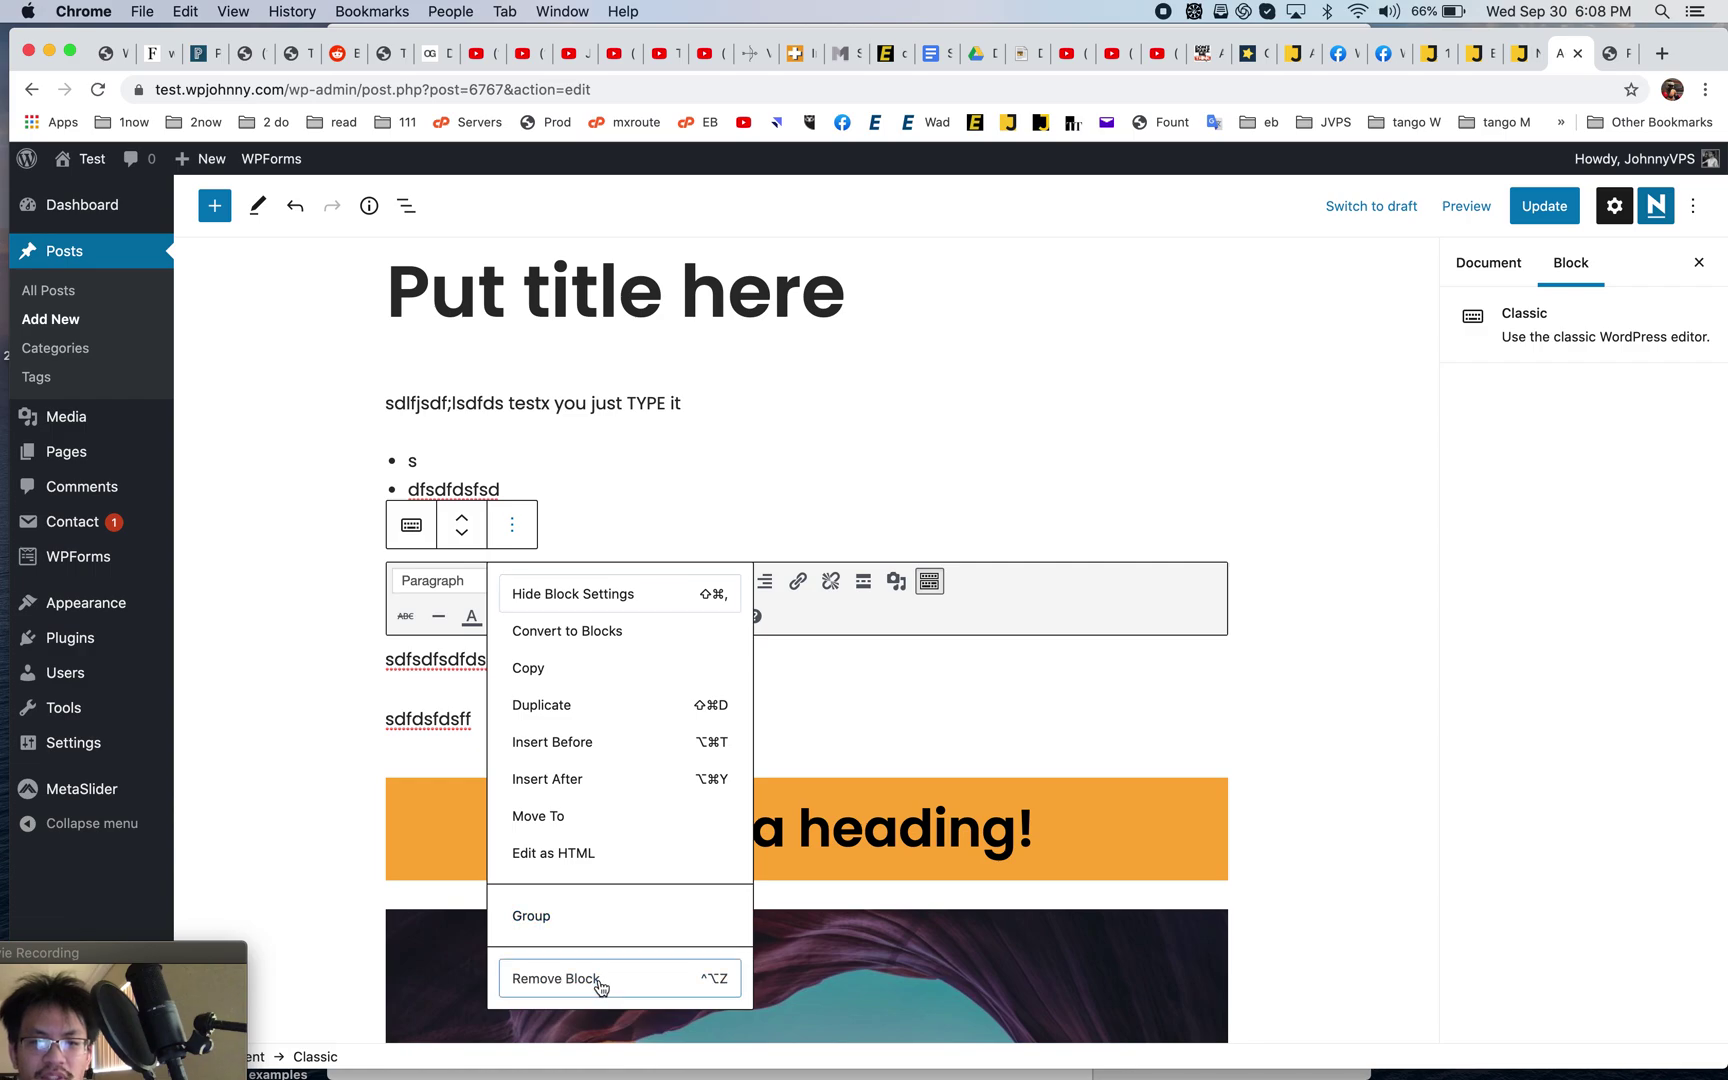
click(598, 984)
key(Return)
key(Return)
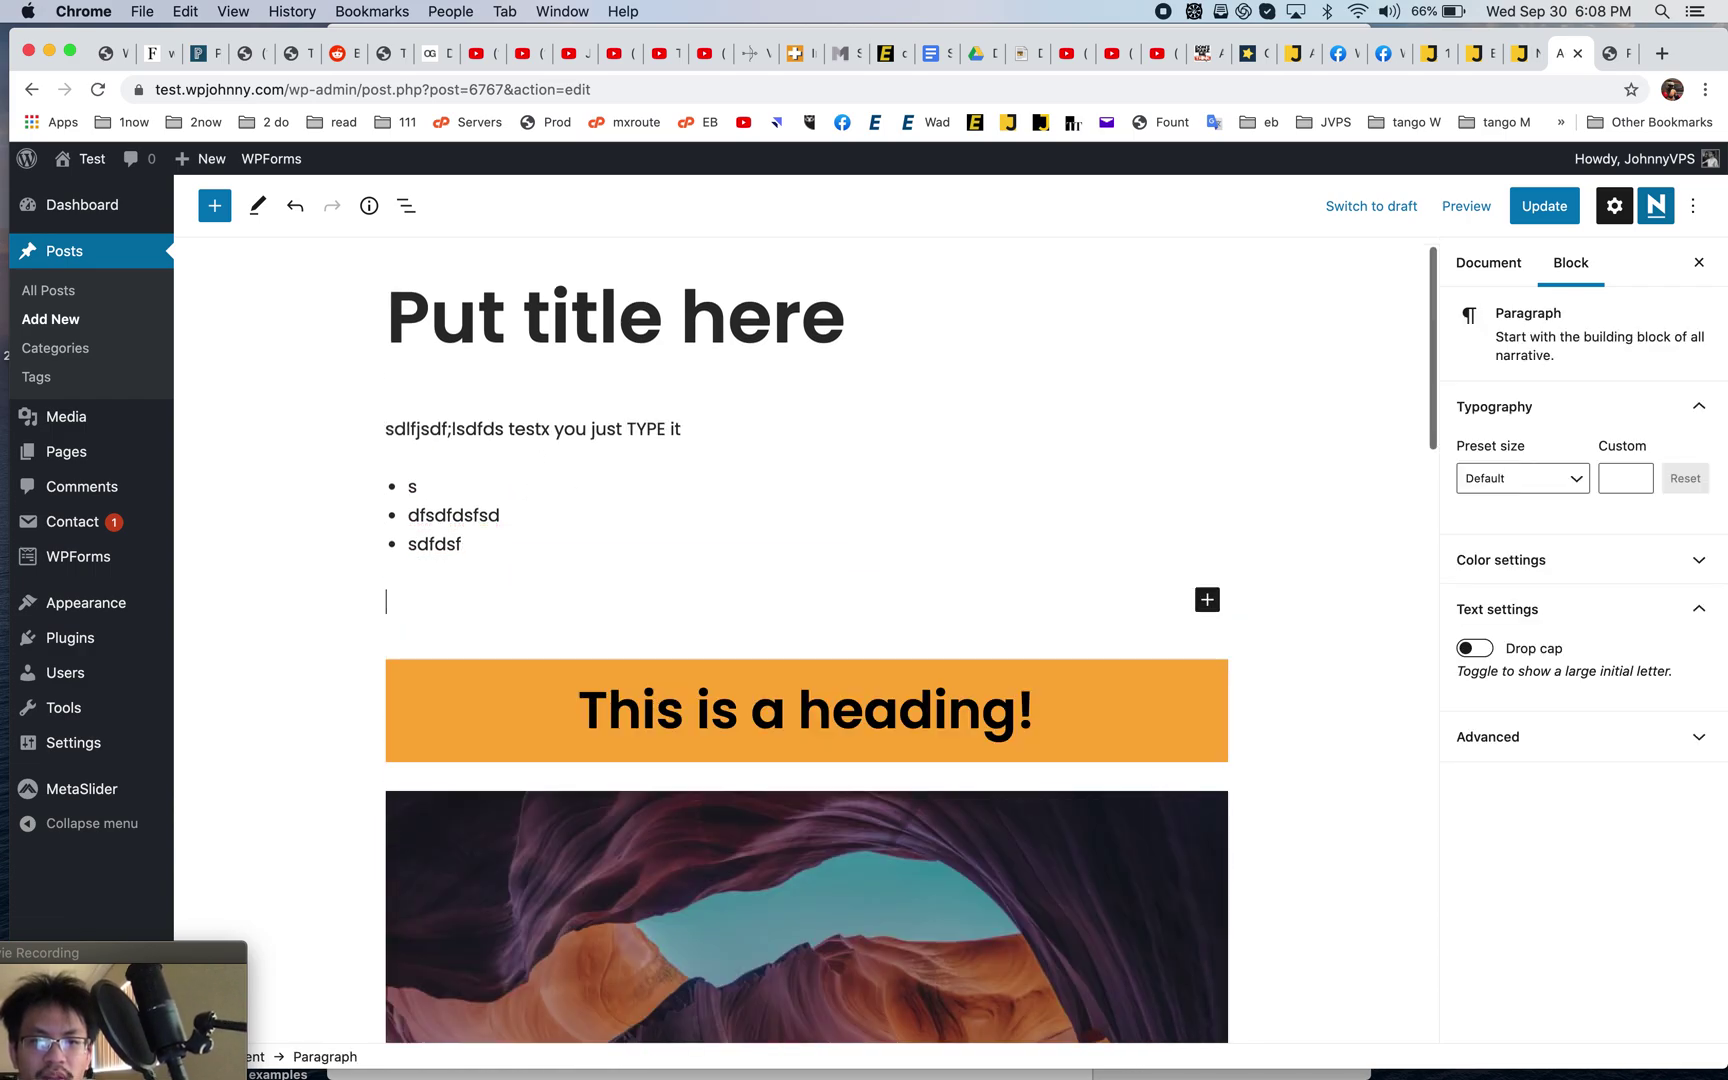
- Insert a More block between the bulleted list and the empty paragraph above the heading
click(1207, 600)
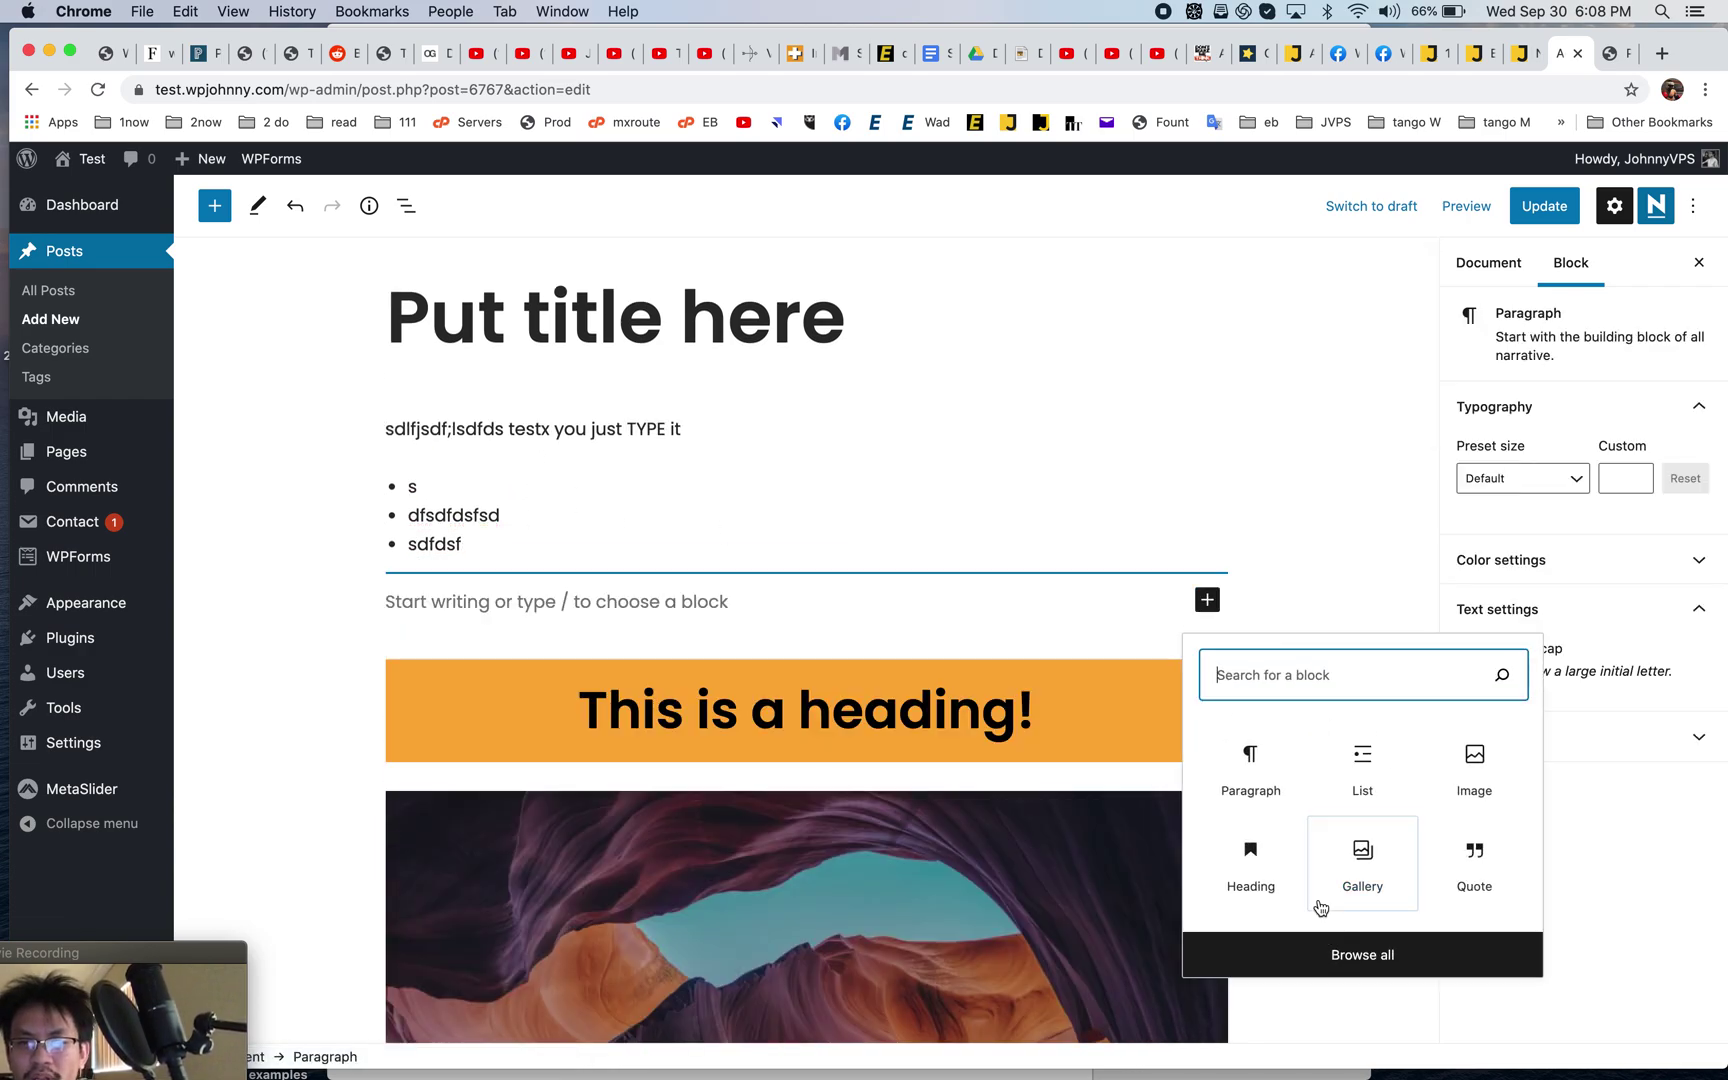
click(1340, 948)
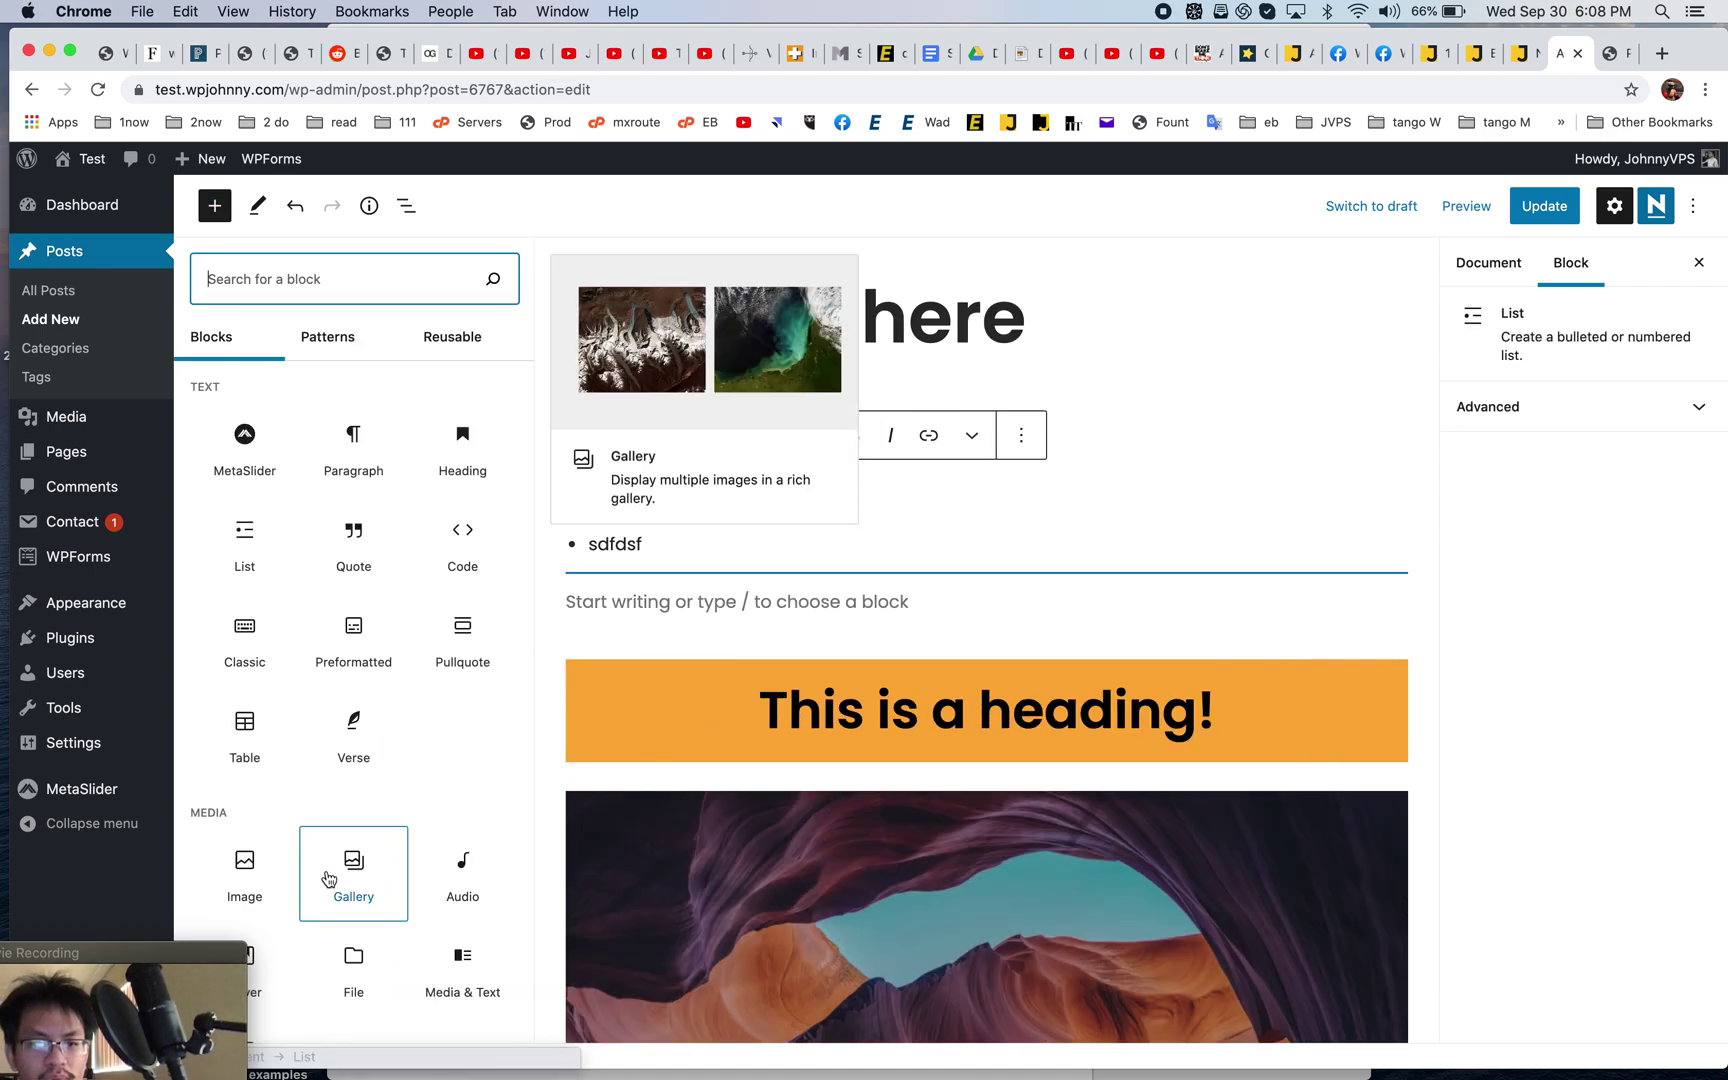
scroll(328, 880, down, 4)
scroll(328, 880, down, 2)
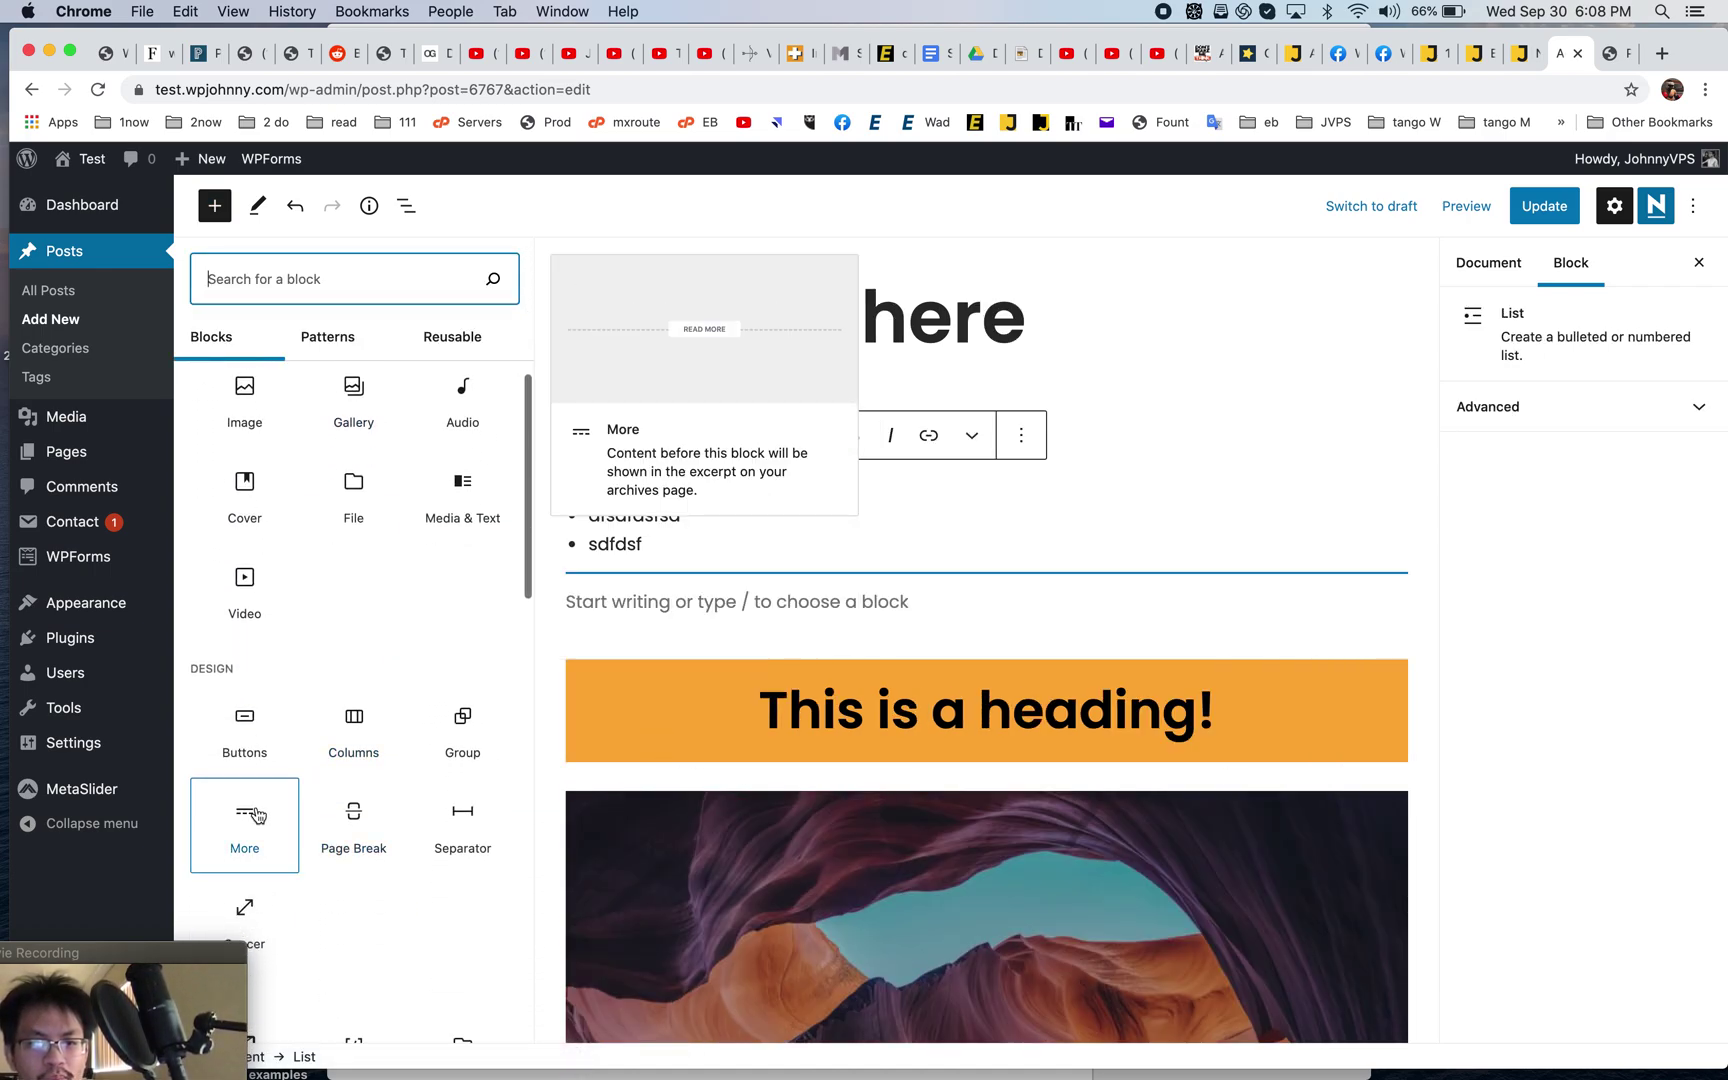
click(244, 815)
click(859, 651)
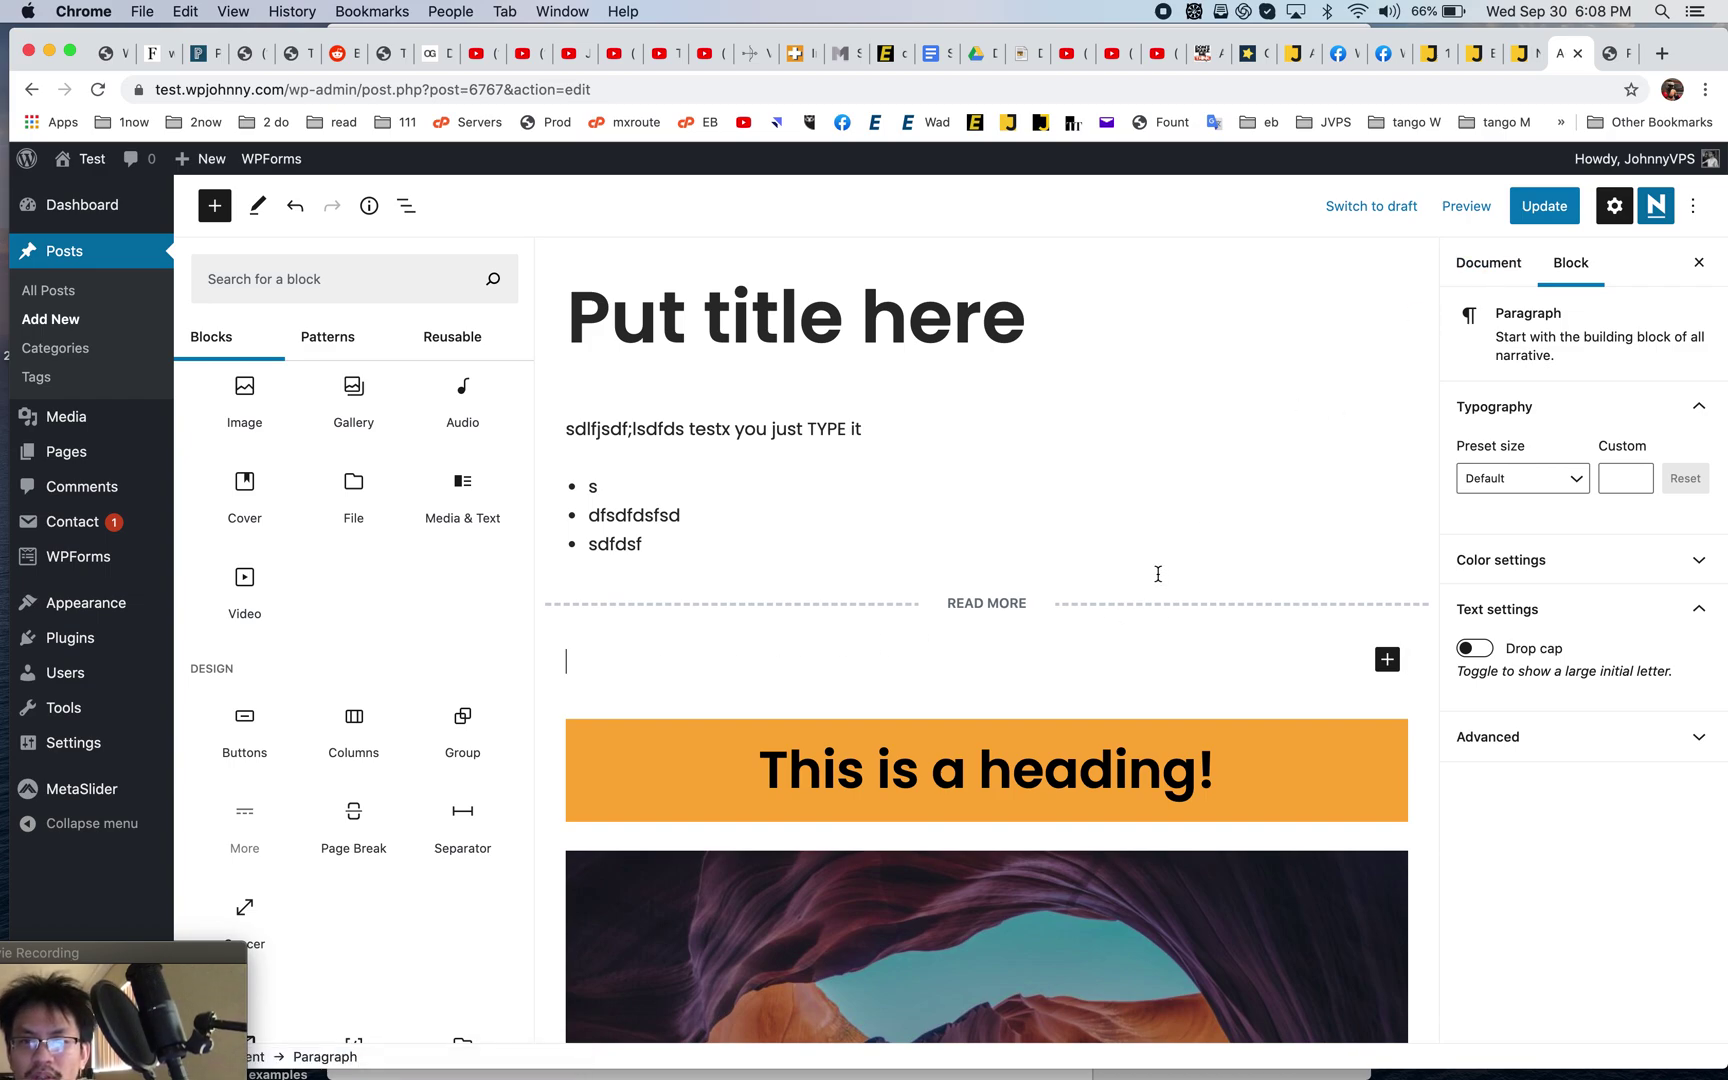
- Update the post and check the default block list in the Gutenberg guide for the Design and Widgets blocks
click(1543, 208)
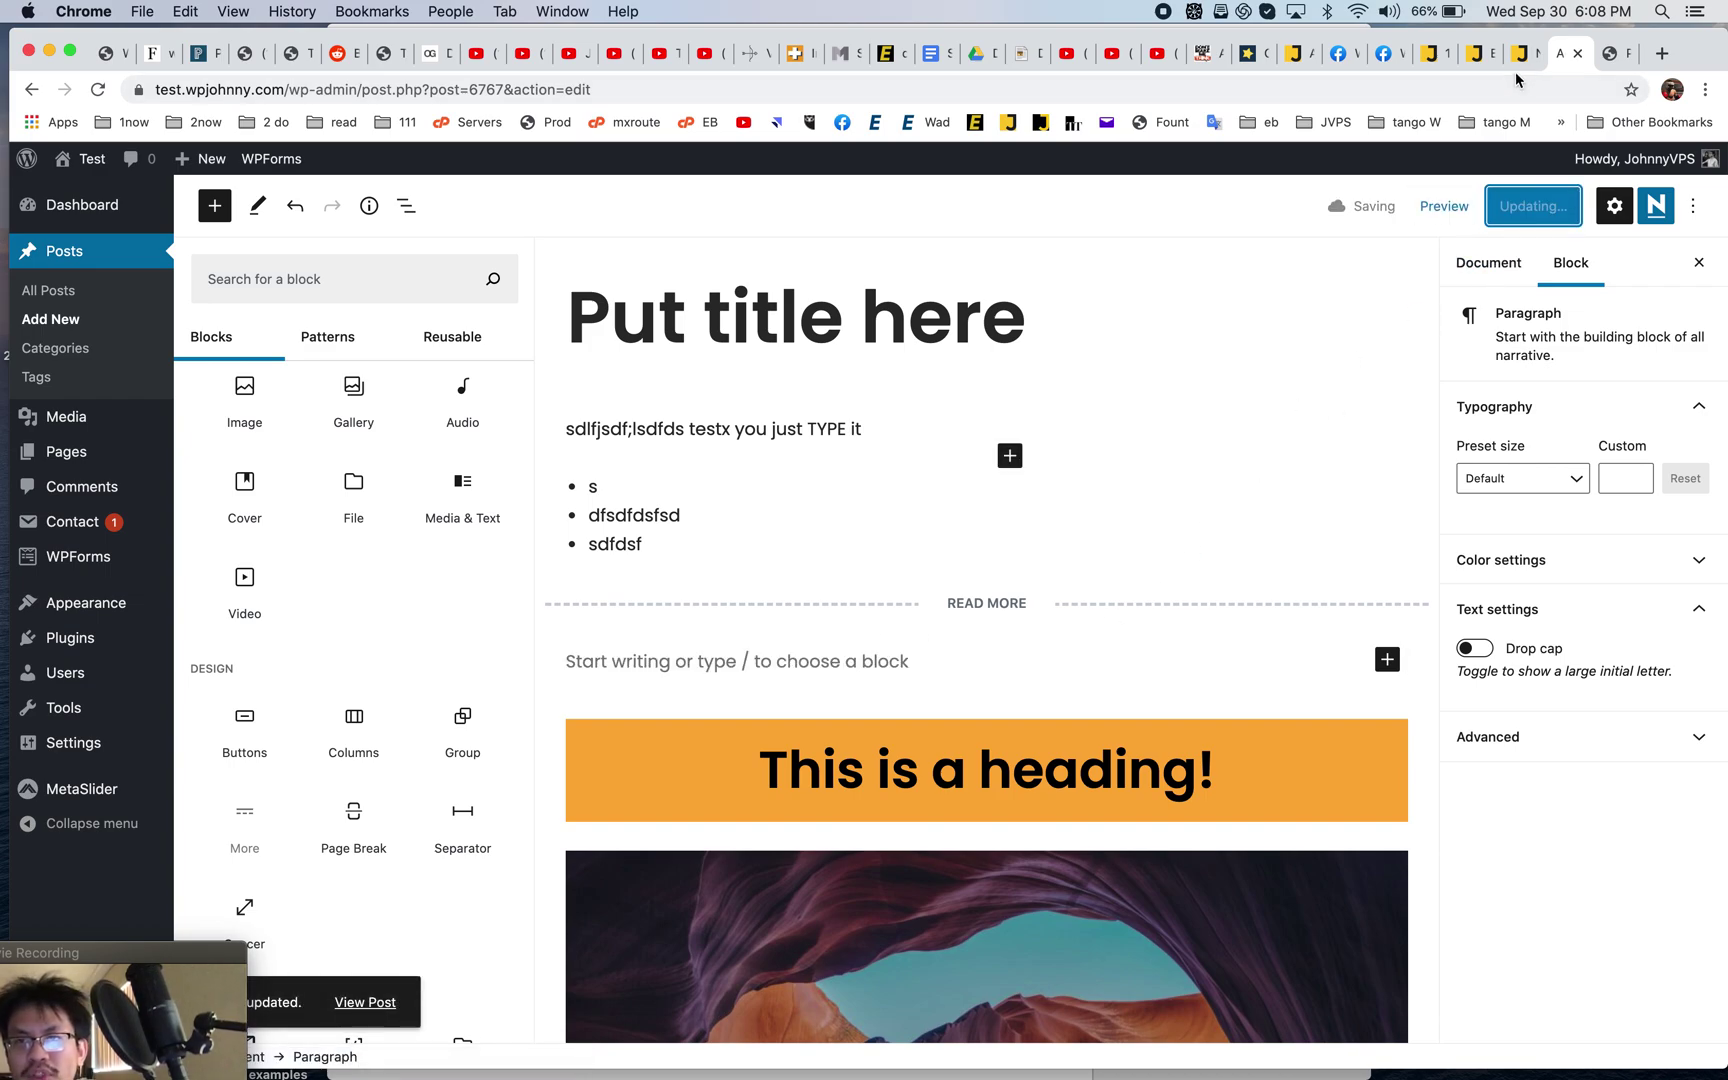
click(1517, 55)
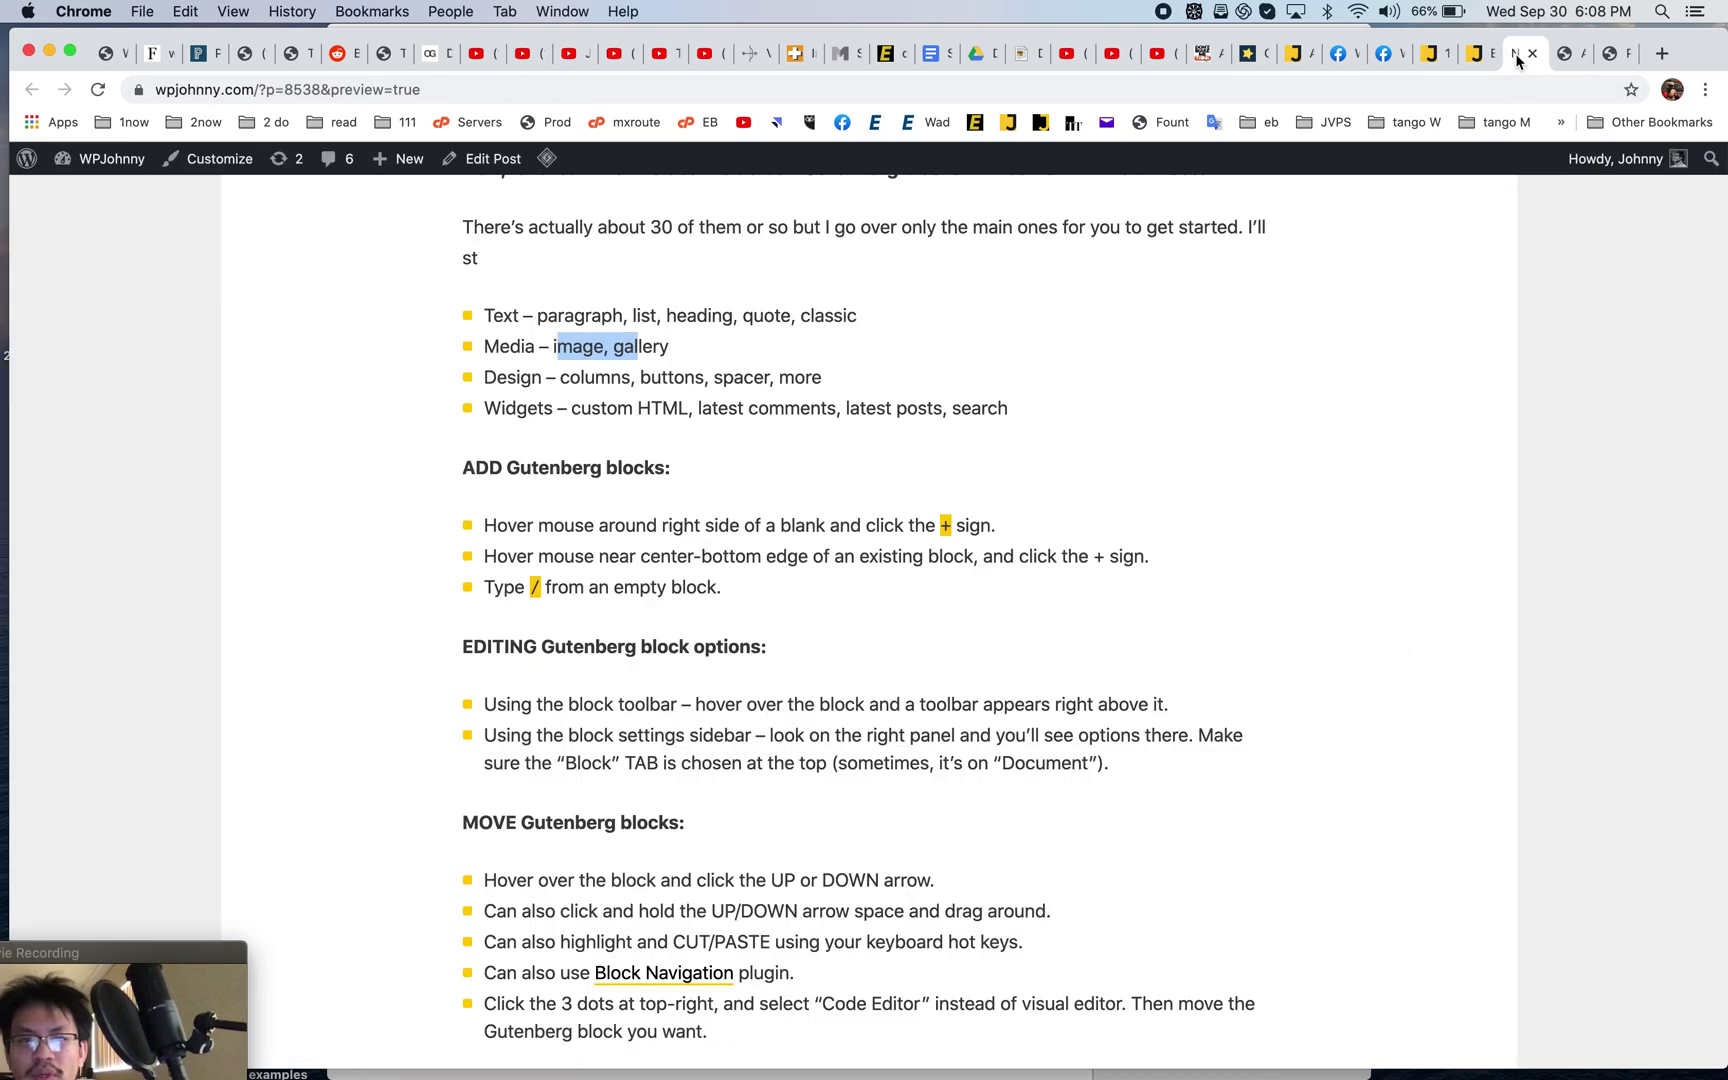
click(812, 380)
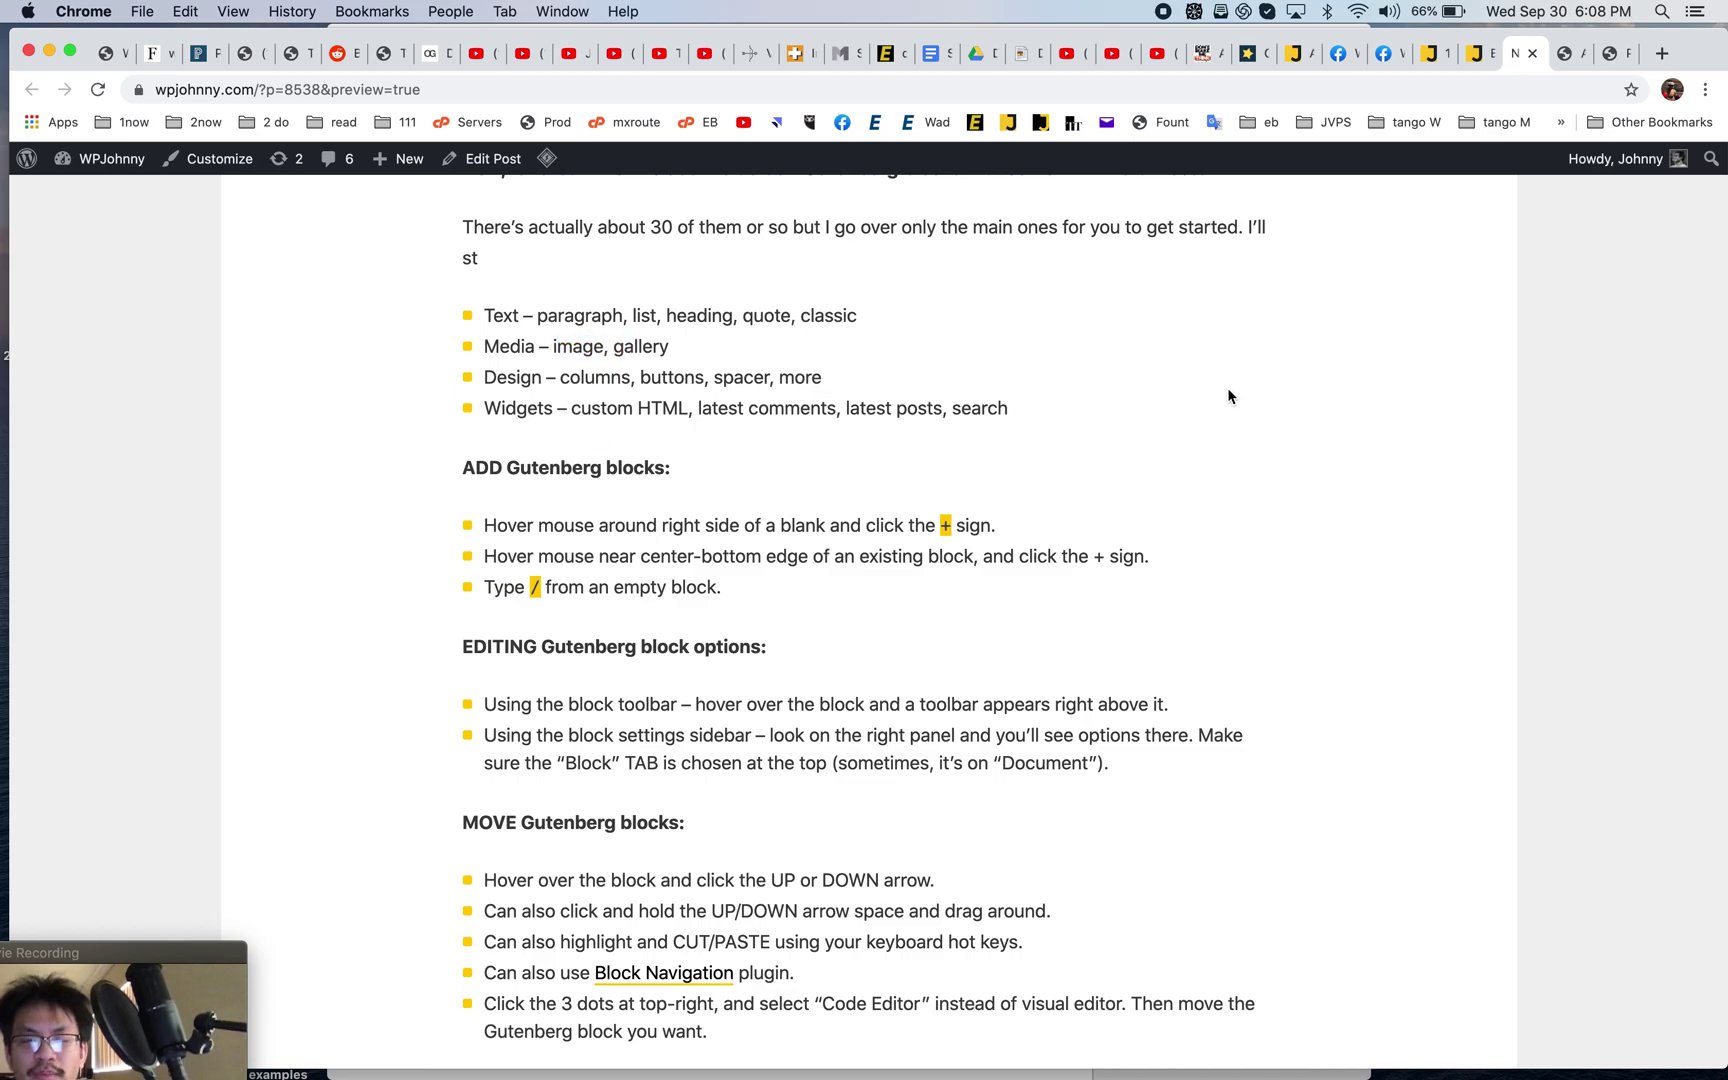
click(1575, 68)
click(1521, 60)
click(1583, 67)
scroll(998, 616, down, 5)
scroll(998, 616, up, 2)
click(1048, 462)
click(1387, 456)
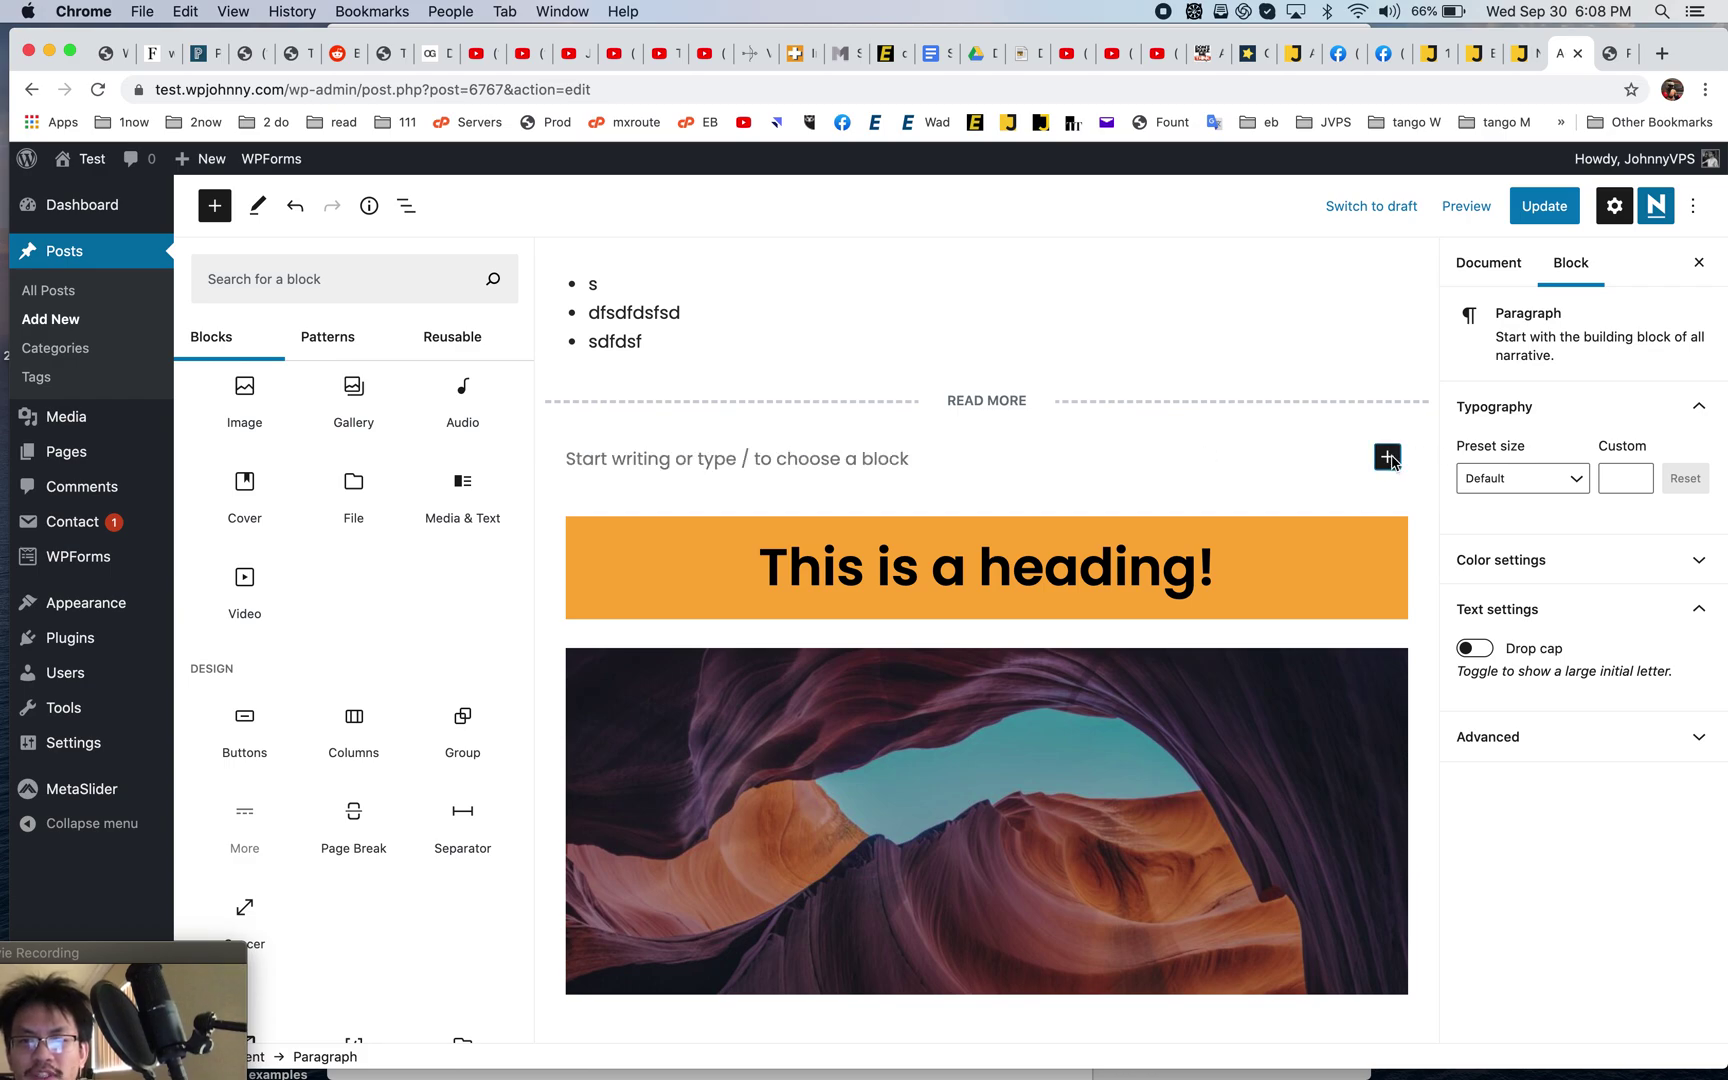
text(custom)
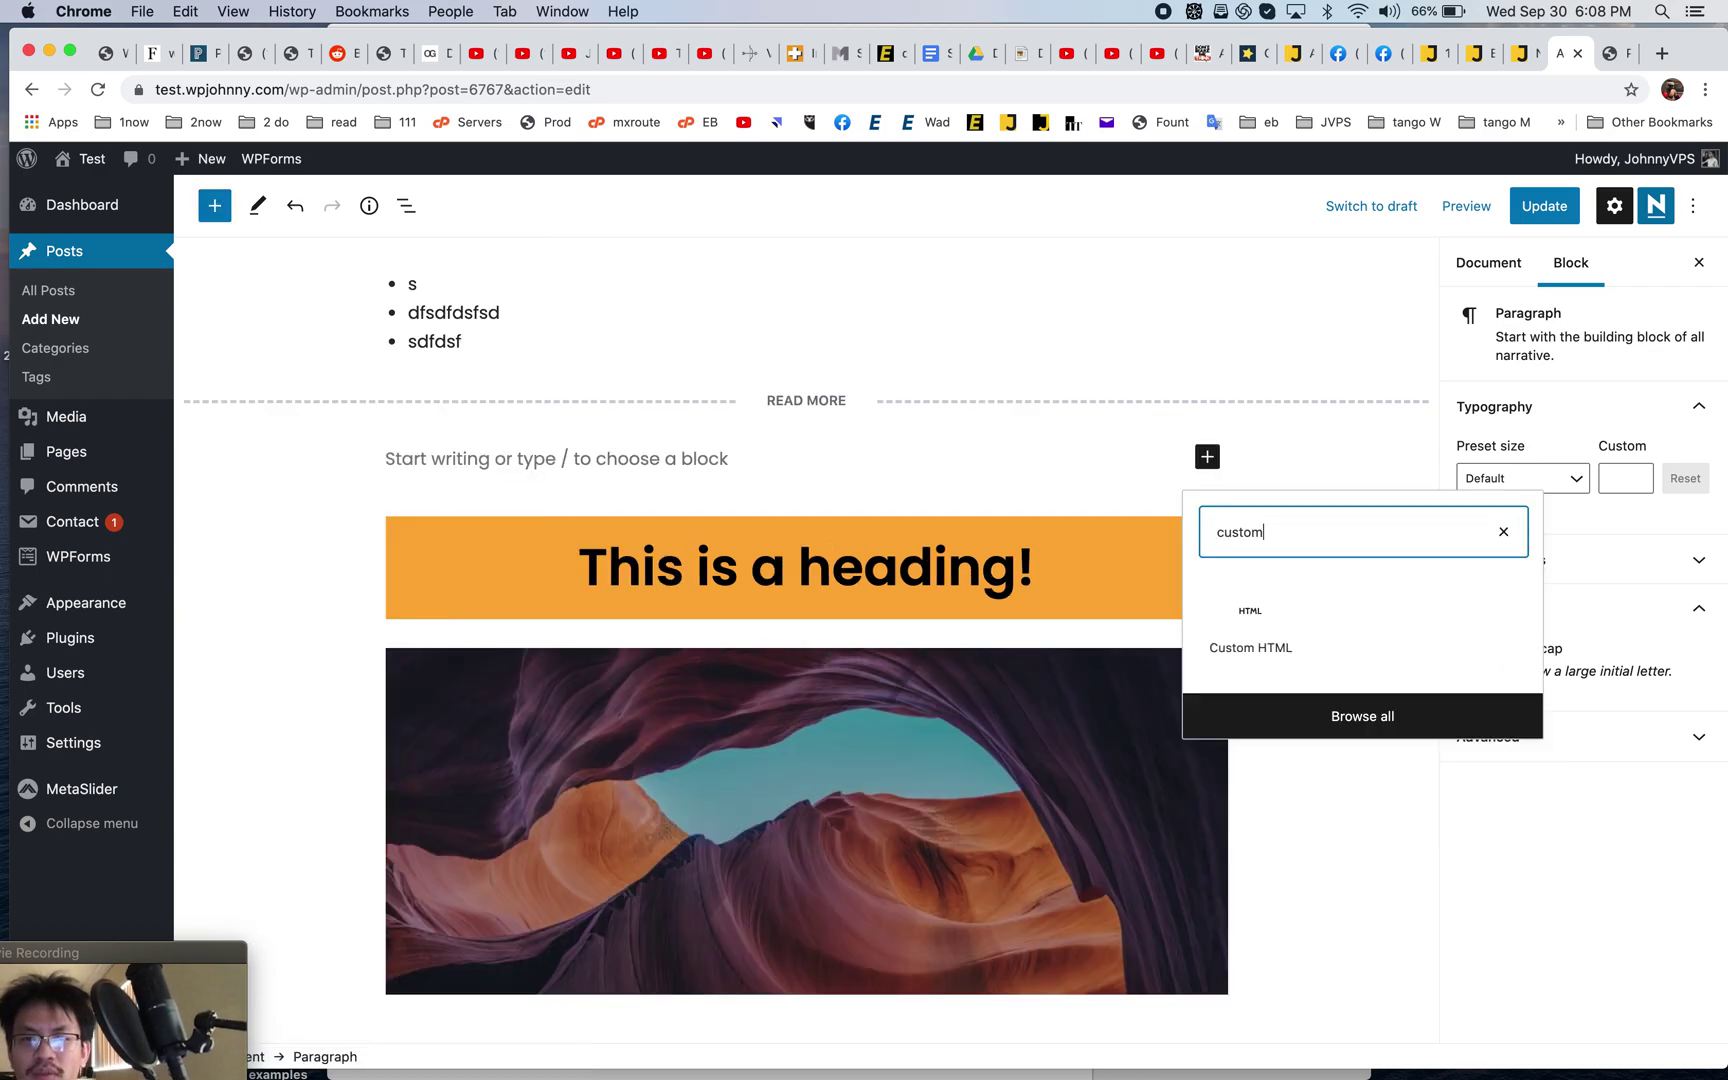
click(1352, 750)
- Insert a Custom HTML block below the More block and enter "<p> put html in here, whatever you want </p>"
click(214, 205)
scroll(374, 838, down, 3)
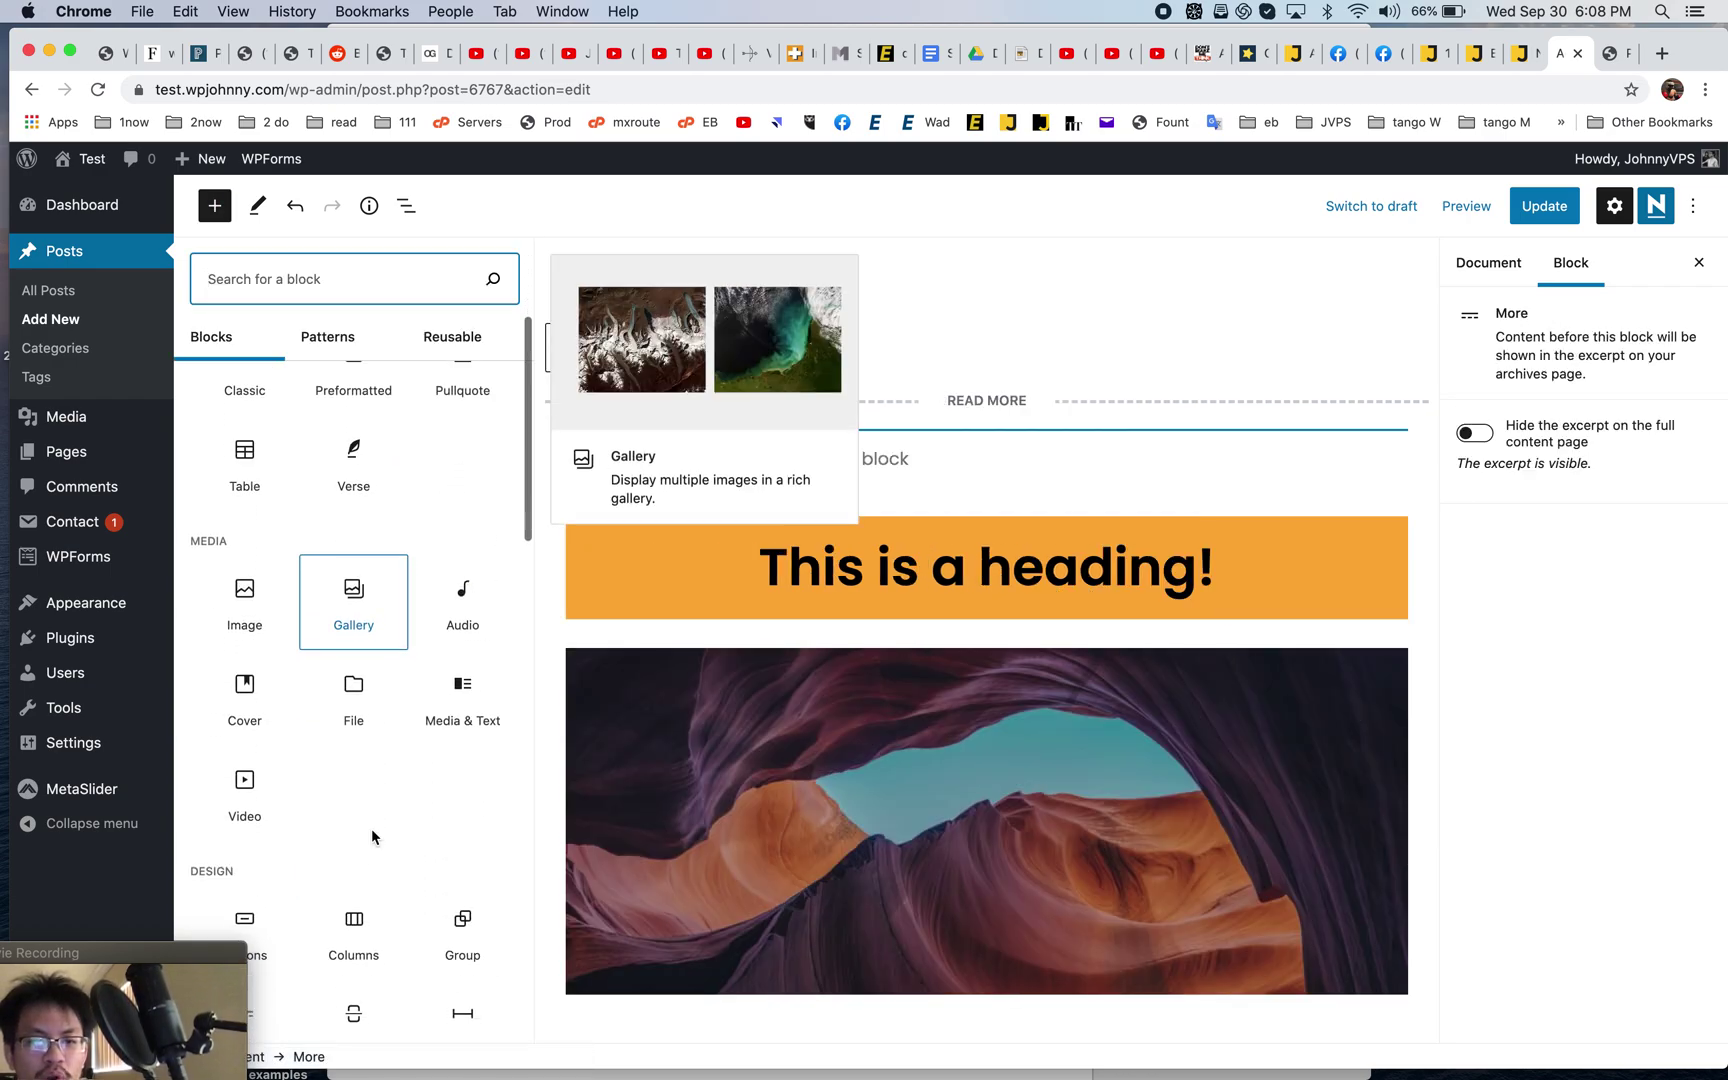
scroll(372, 836, down, 8)
scroll(340, 830, down, 5)
scroll(351, 822, up, 5)
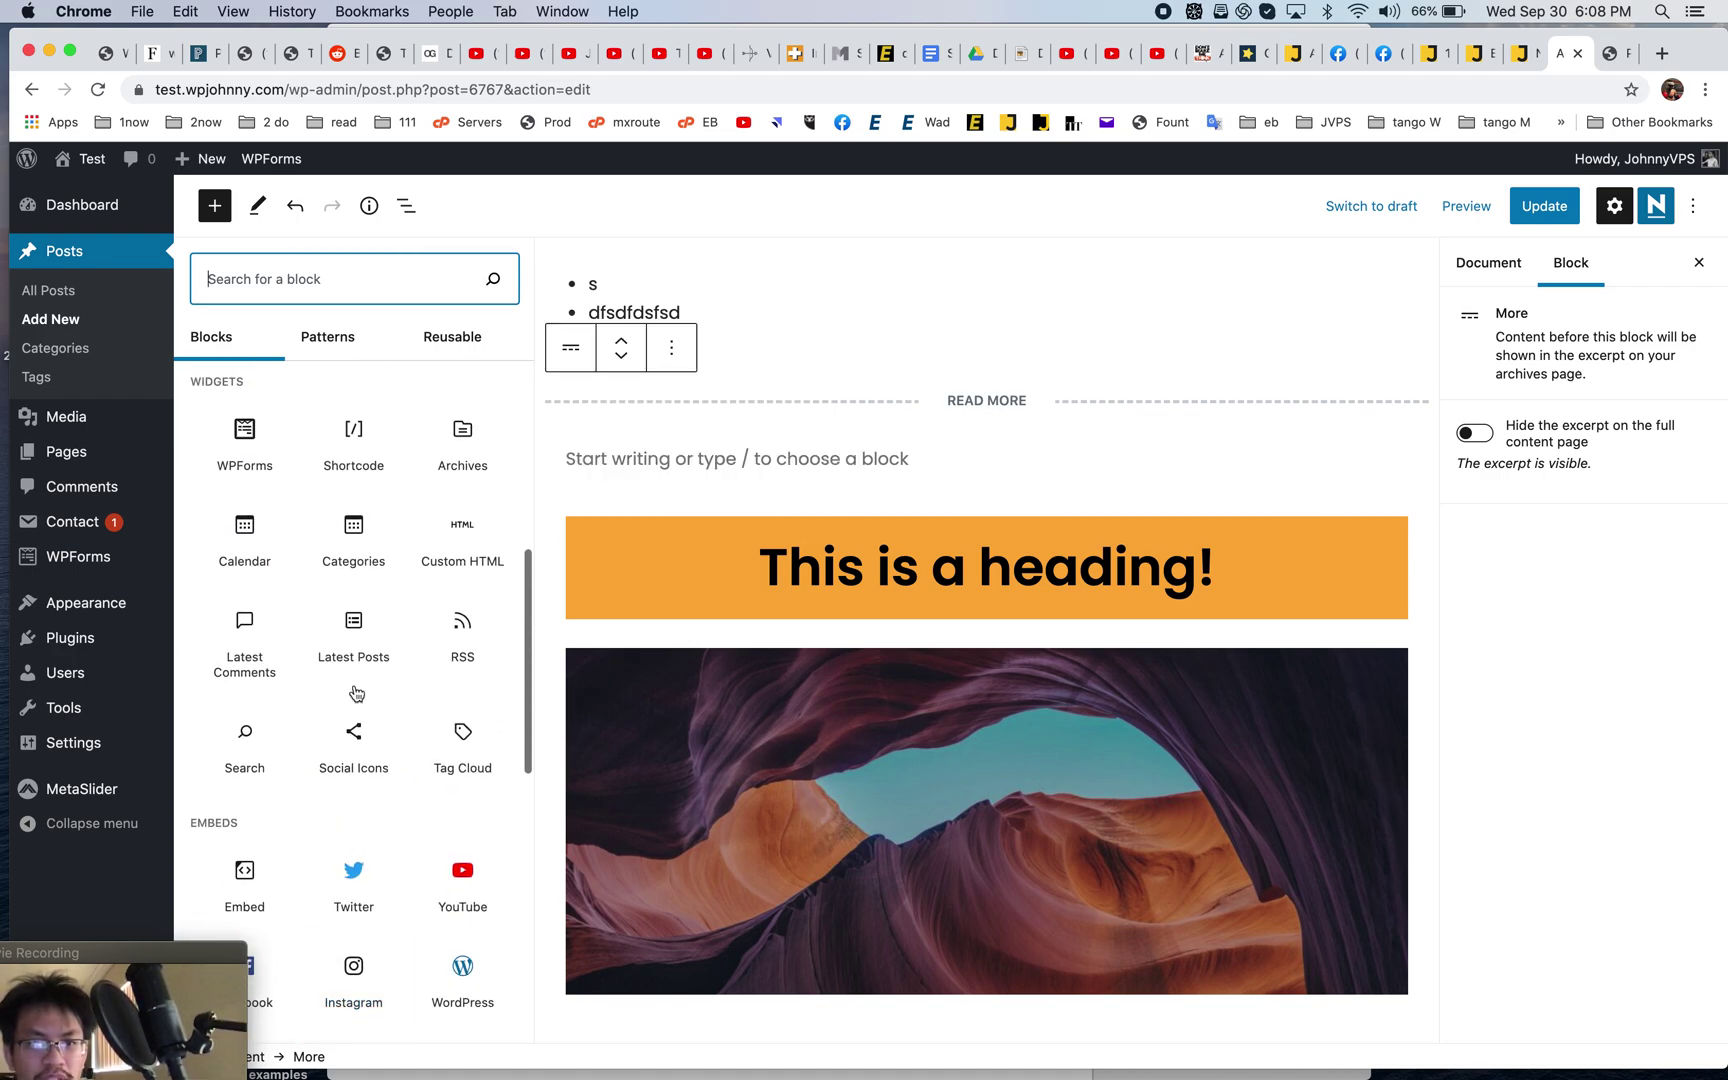
click(462, 535)
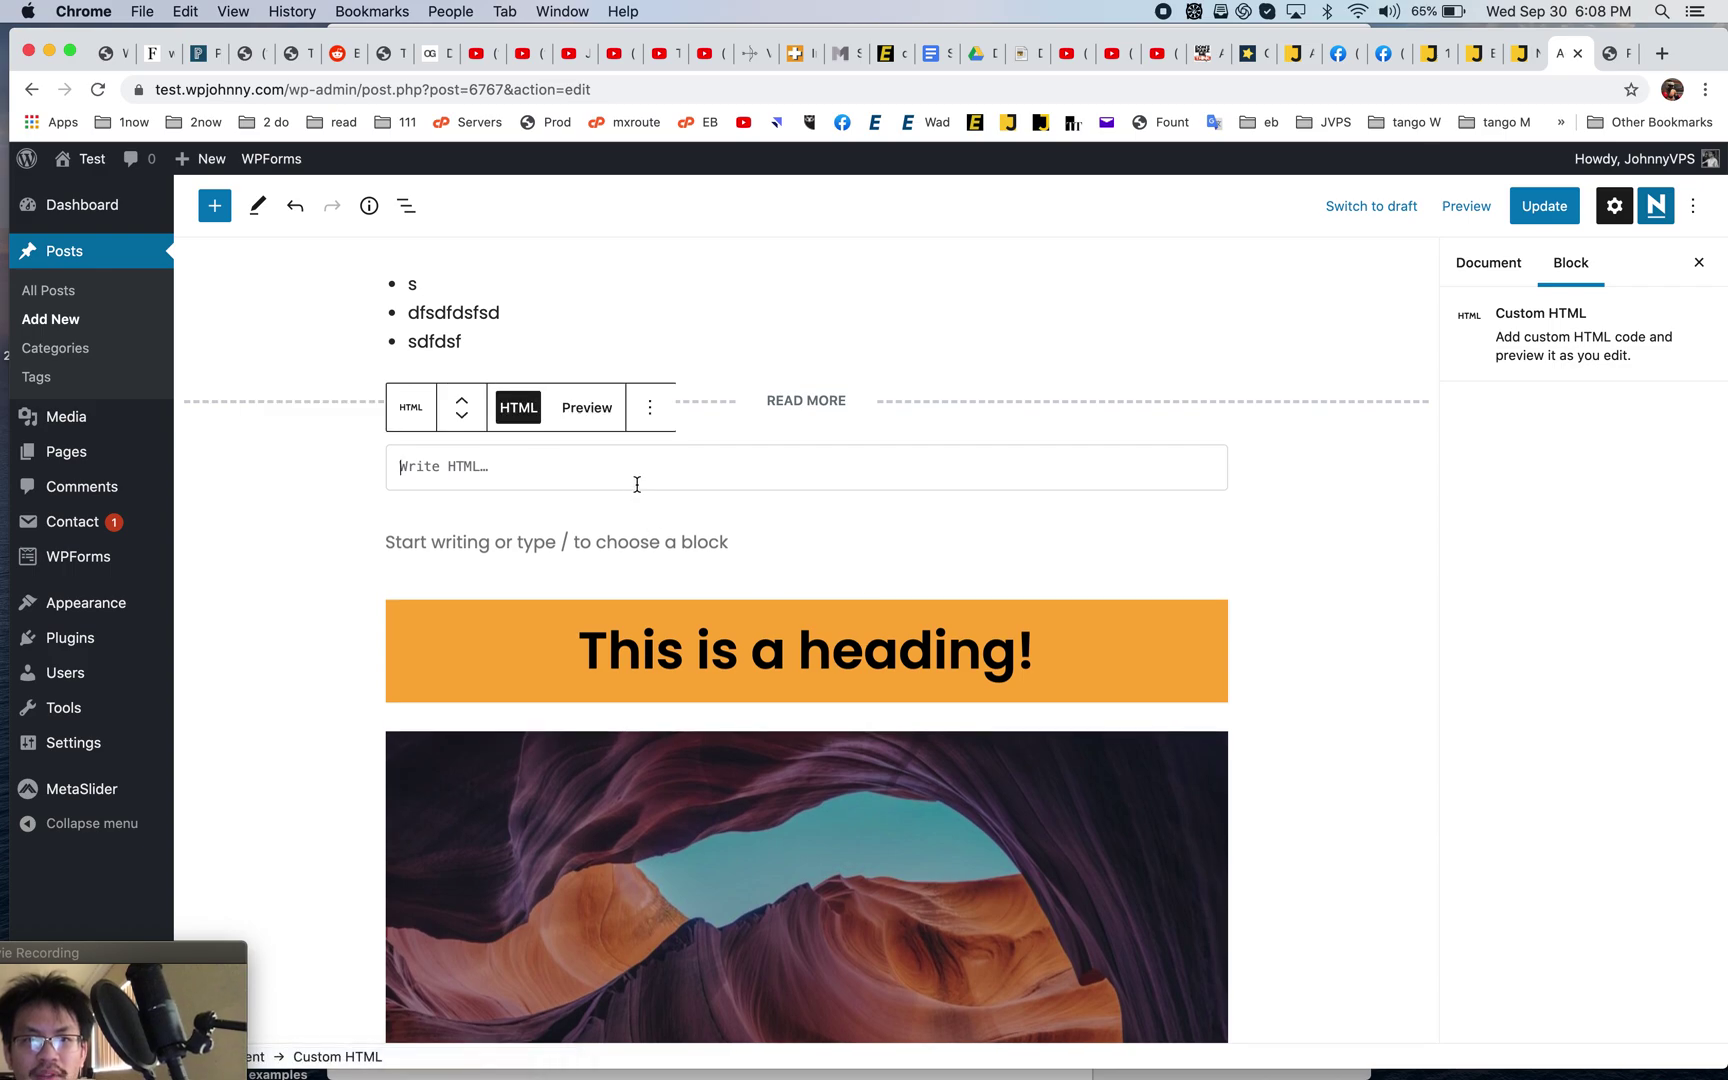
text(<)
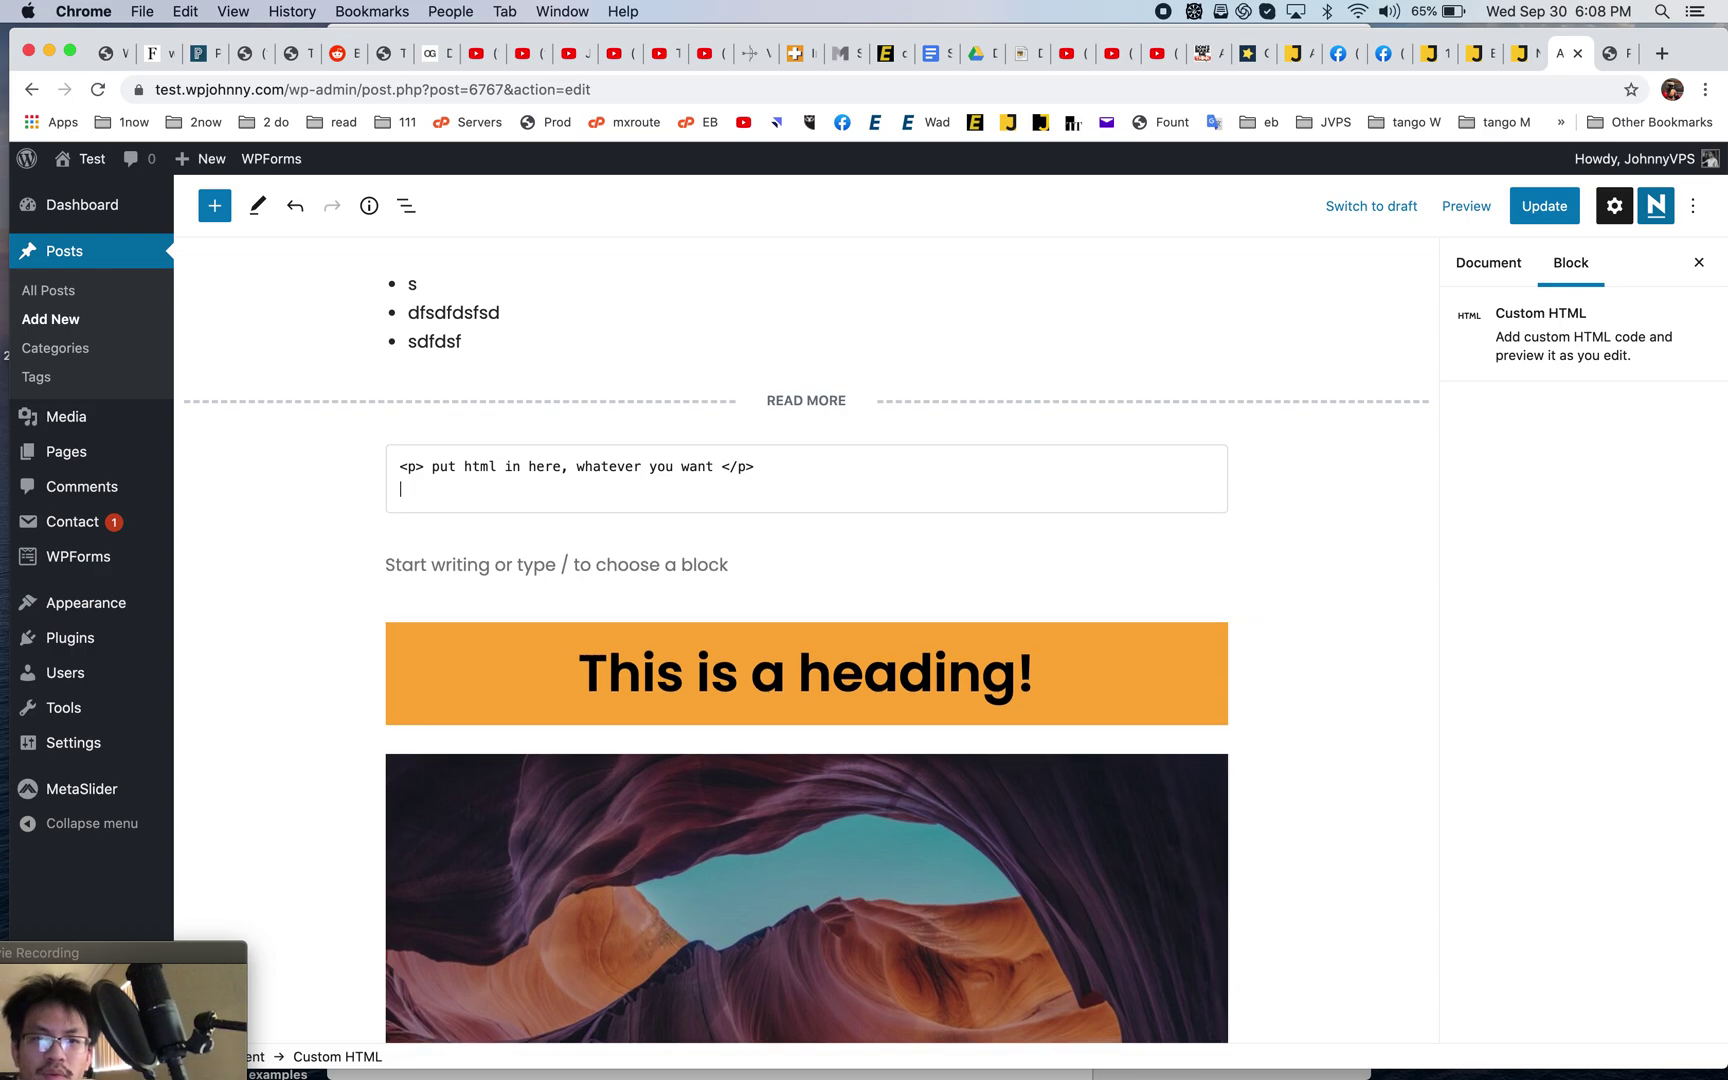
- Insert a Shortcode block in the empty paragraph above the heading and enter "[slider 123]" as its shortcode
click(612, 545)
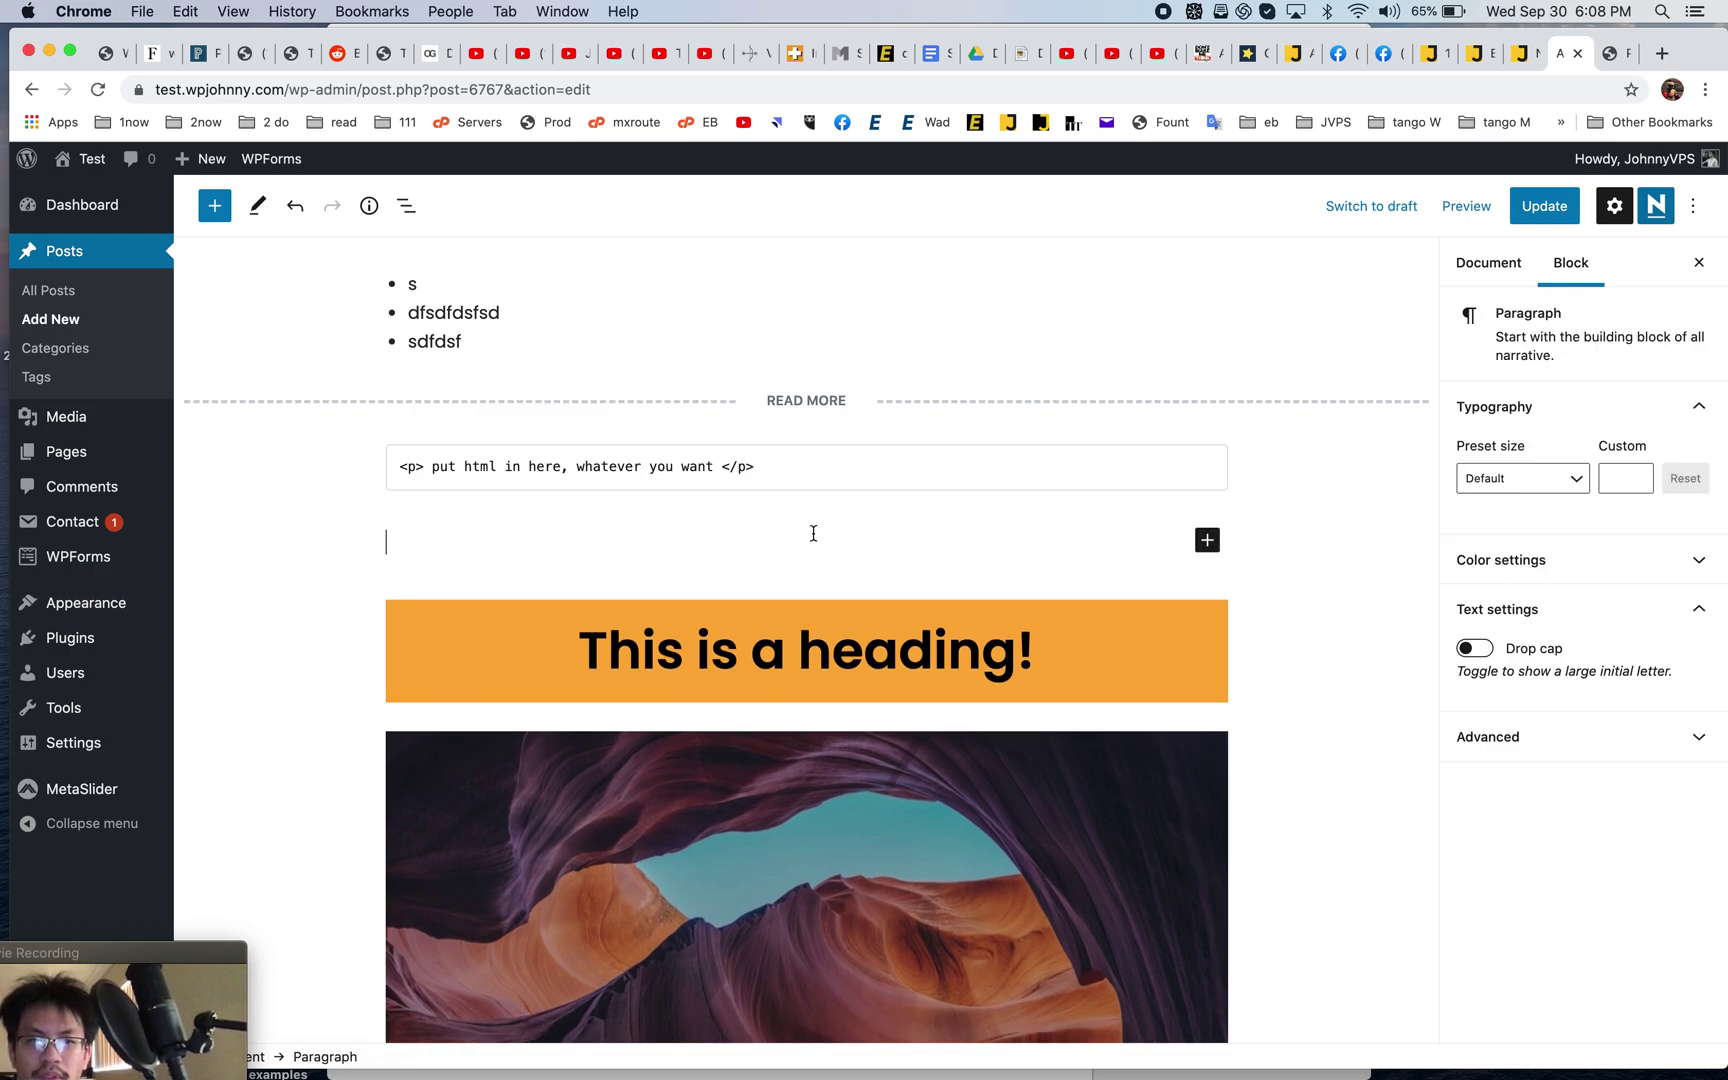
click(1206, 546)
text(short)
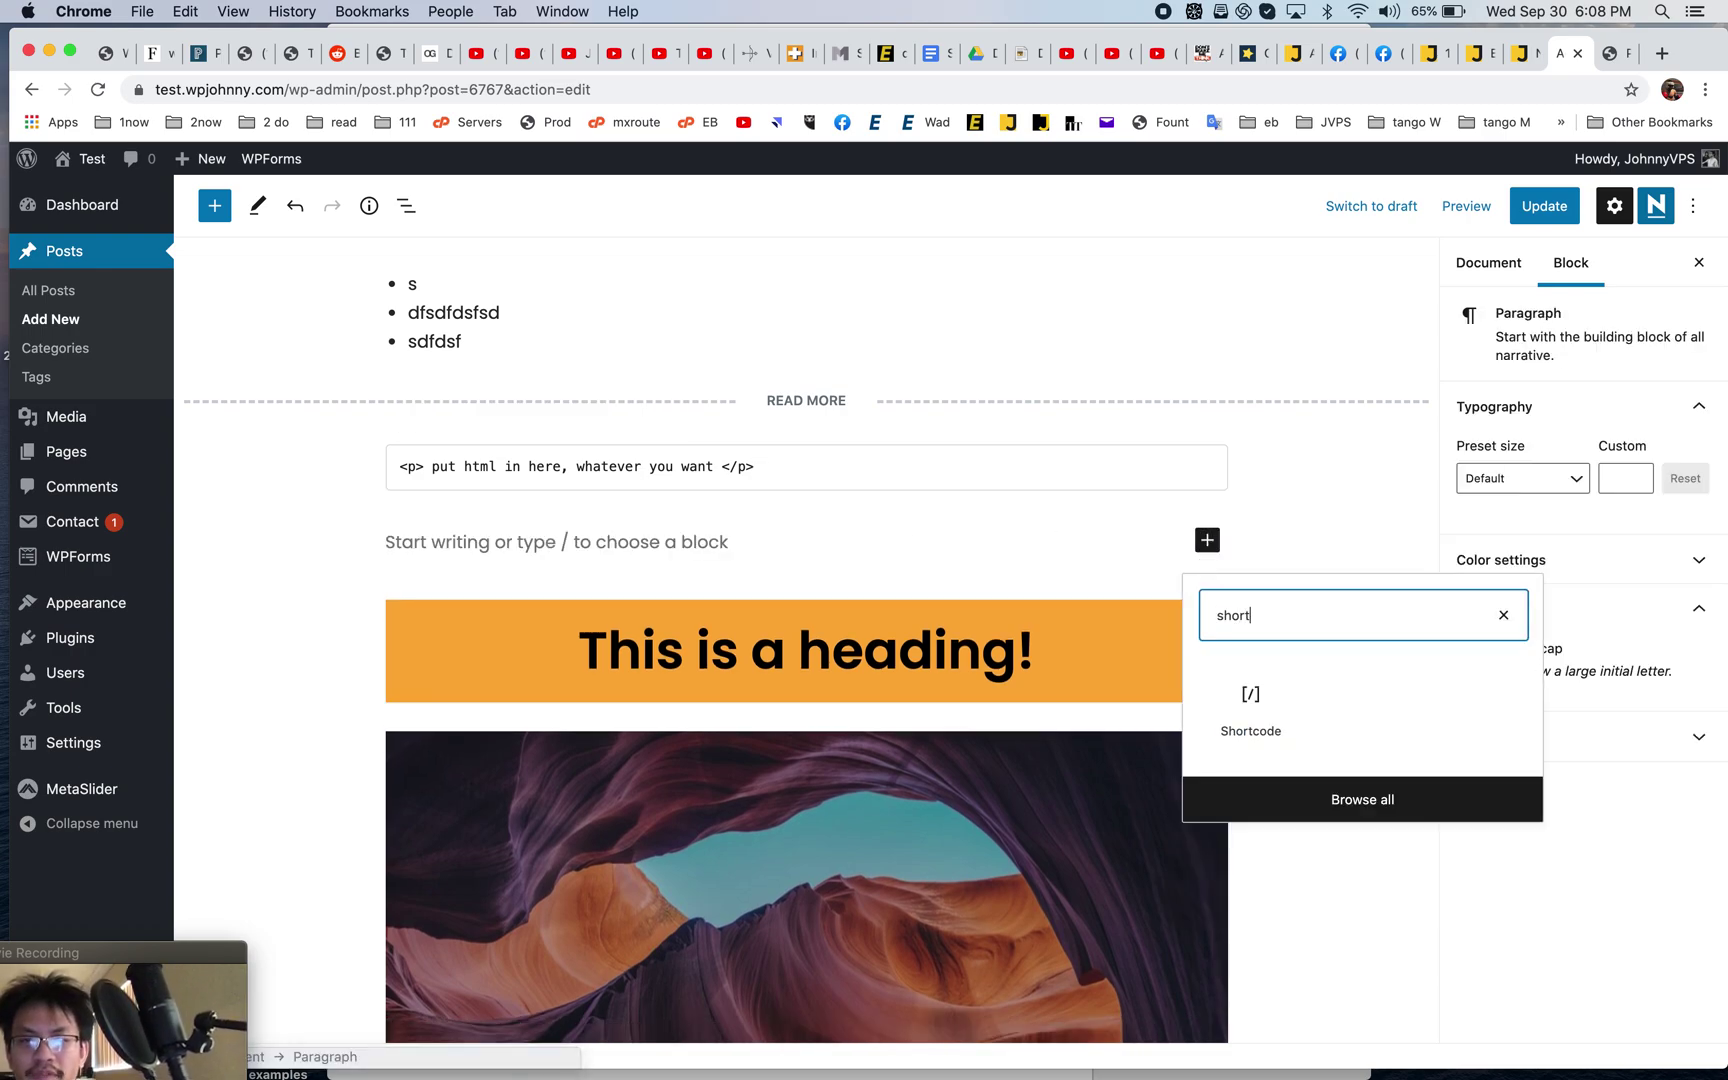
click(1294, 716)
text(sdfdsfdsfdsf)
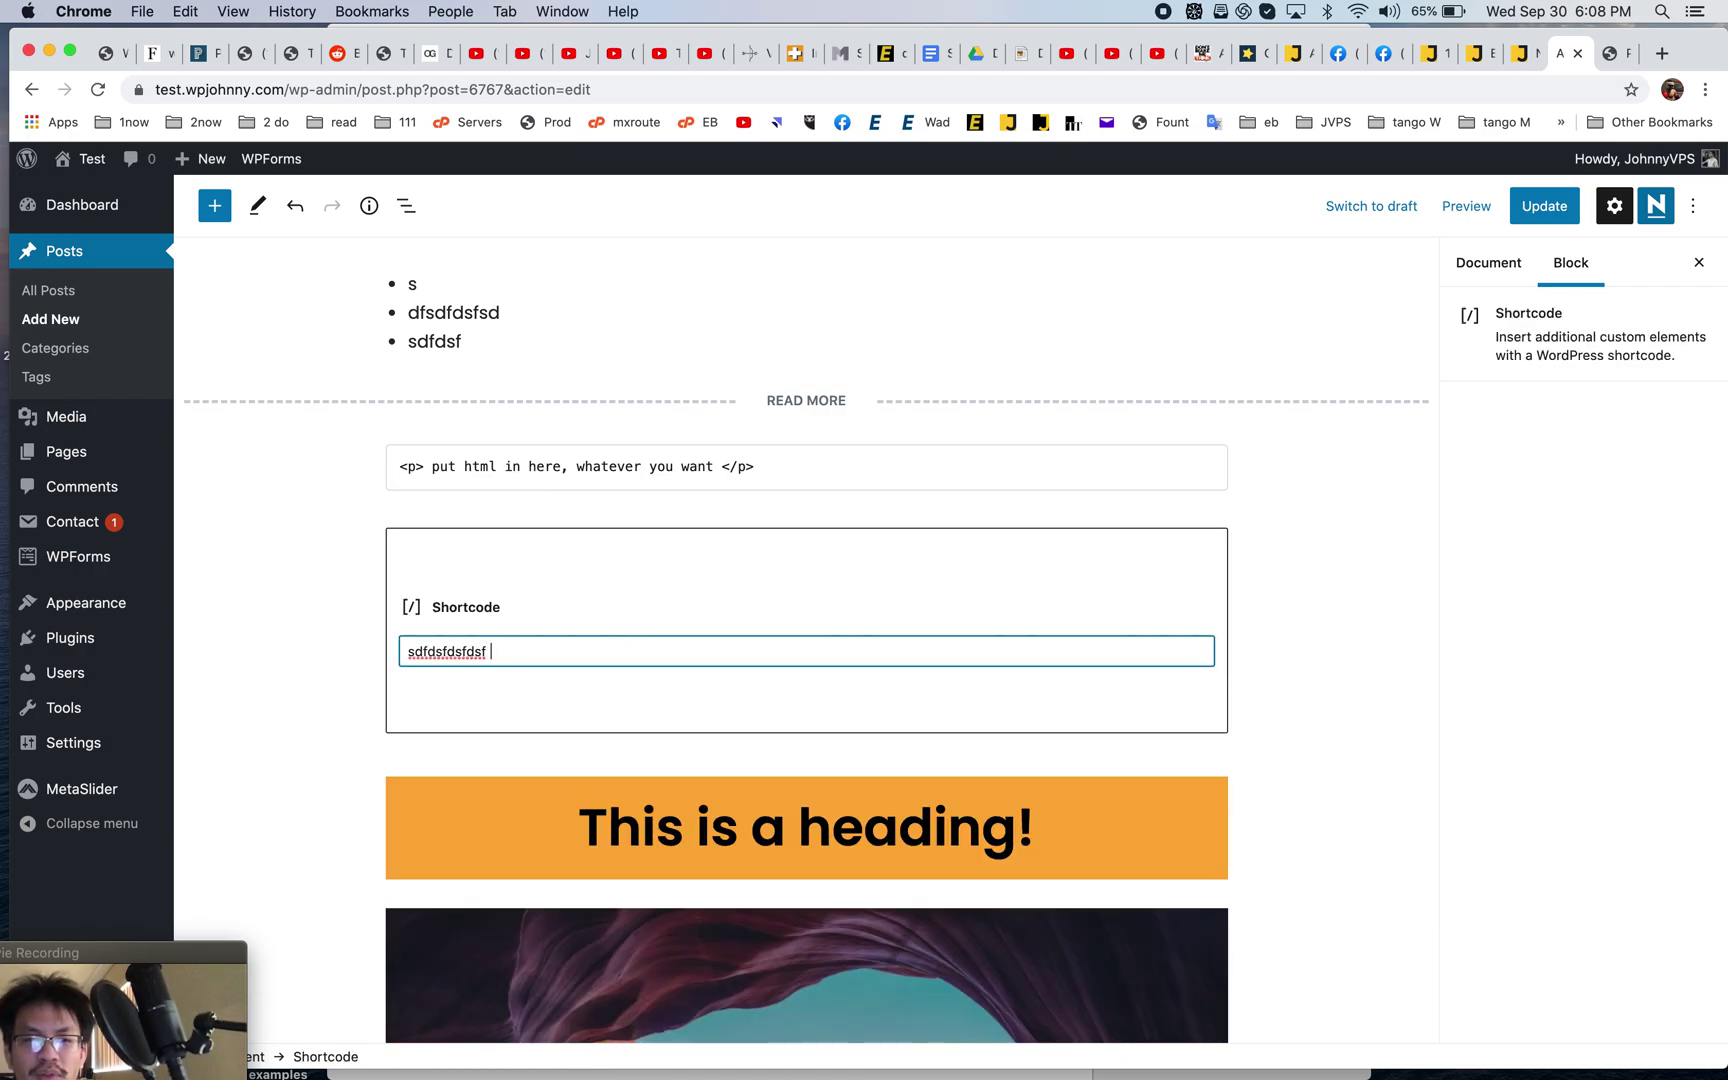
text( like maybe)
key(super+a)
text(p[)
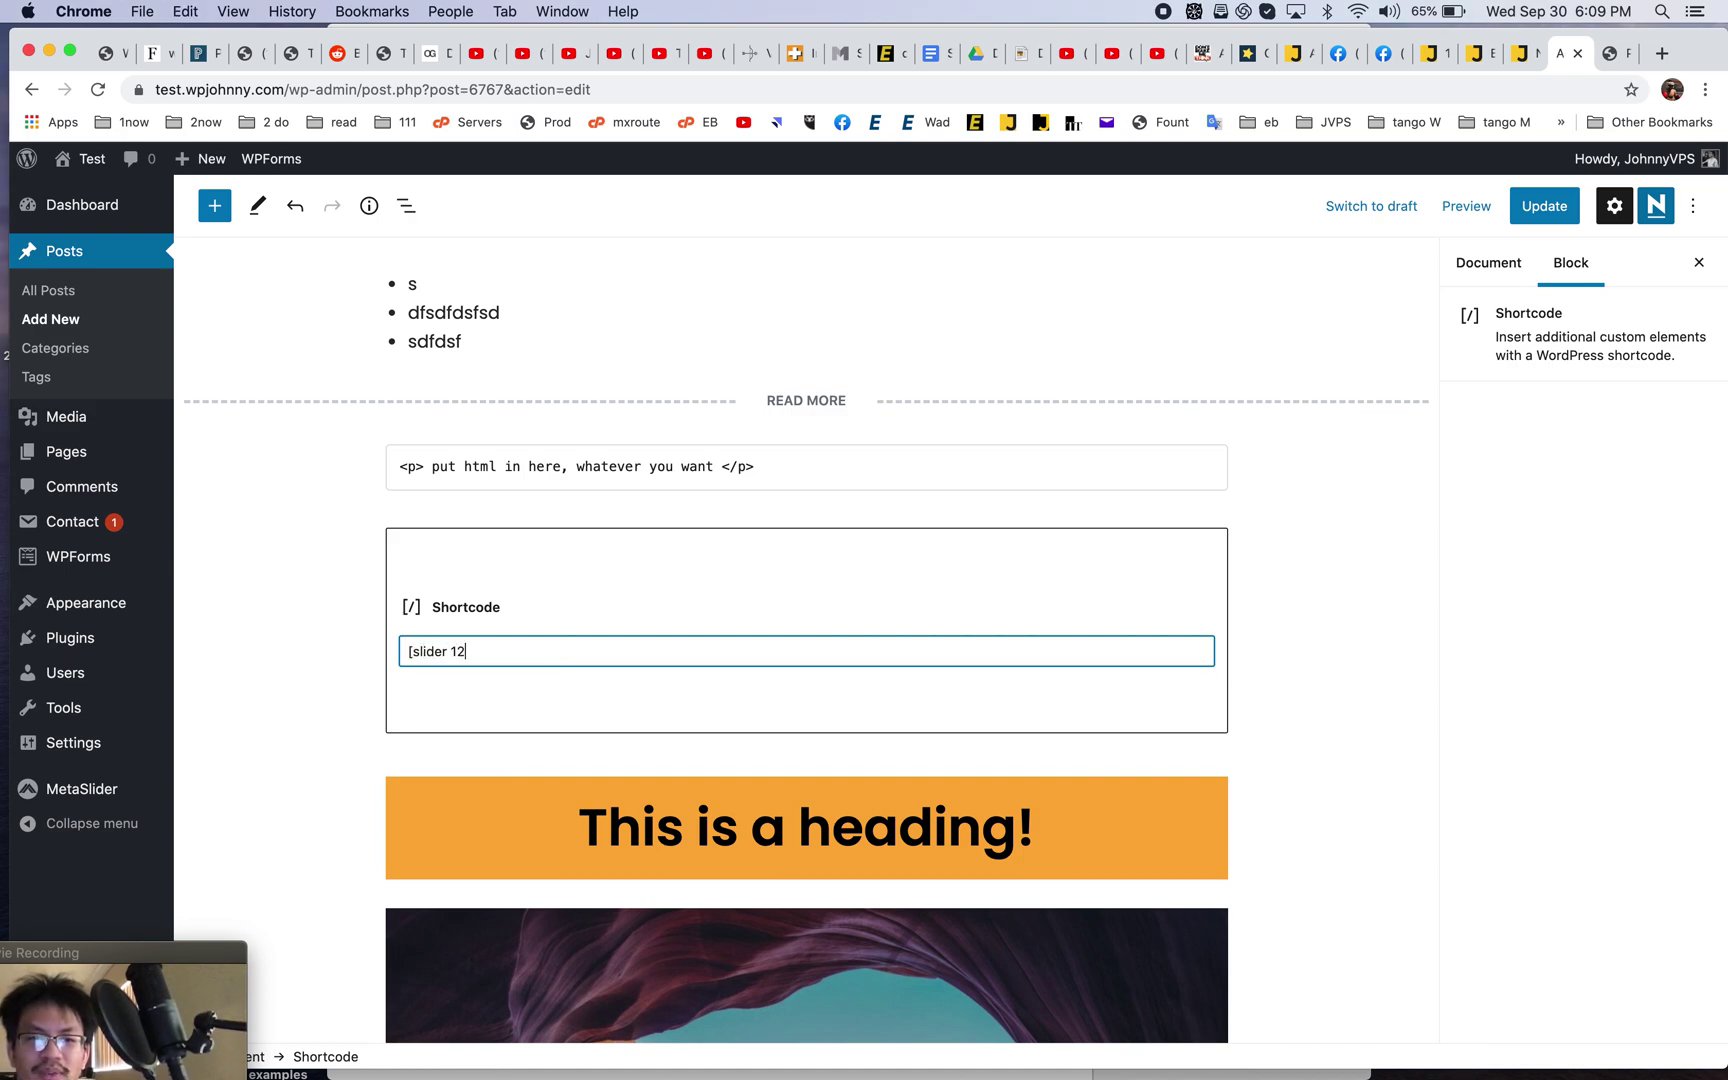
- Insert a Latest Comments block between the Shortcode block and the orange heading
click(845, 781)
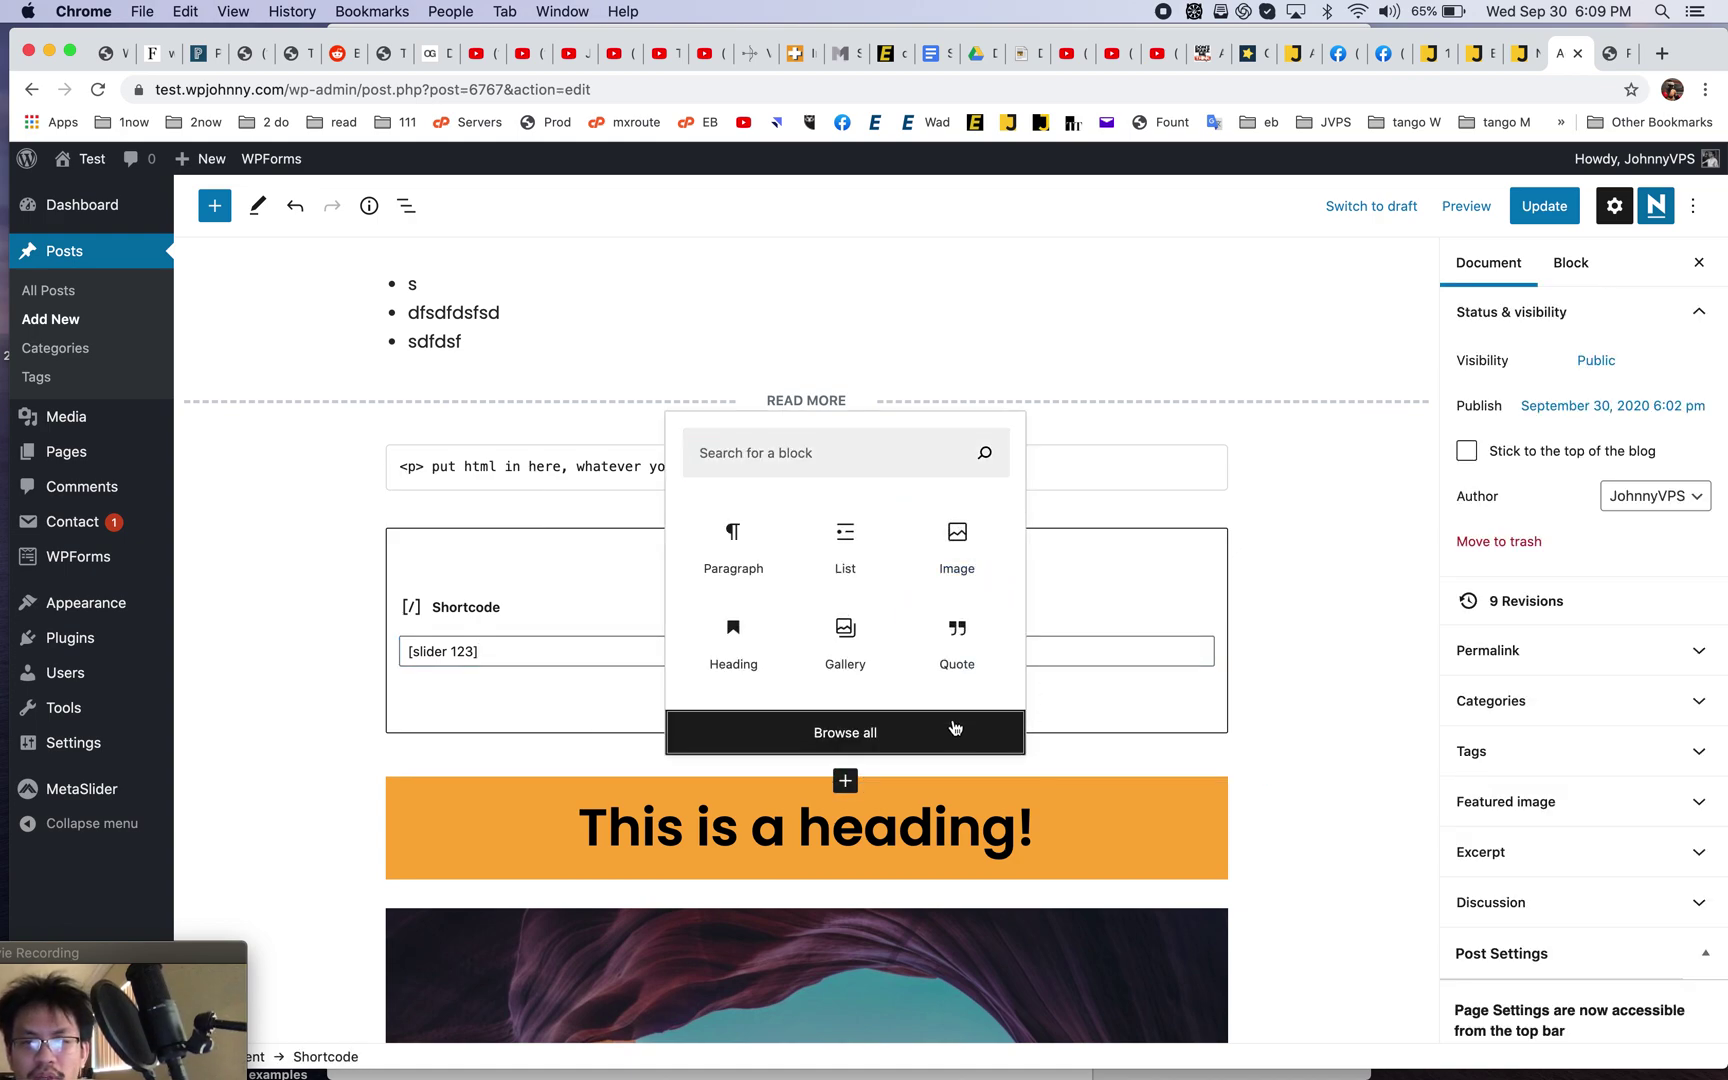
click(955, 728)
scroll(452, 805, down, 10)
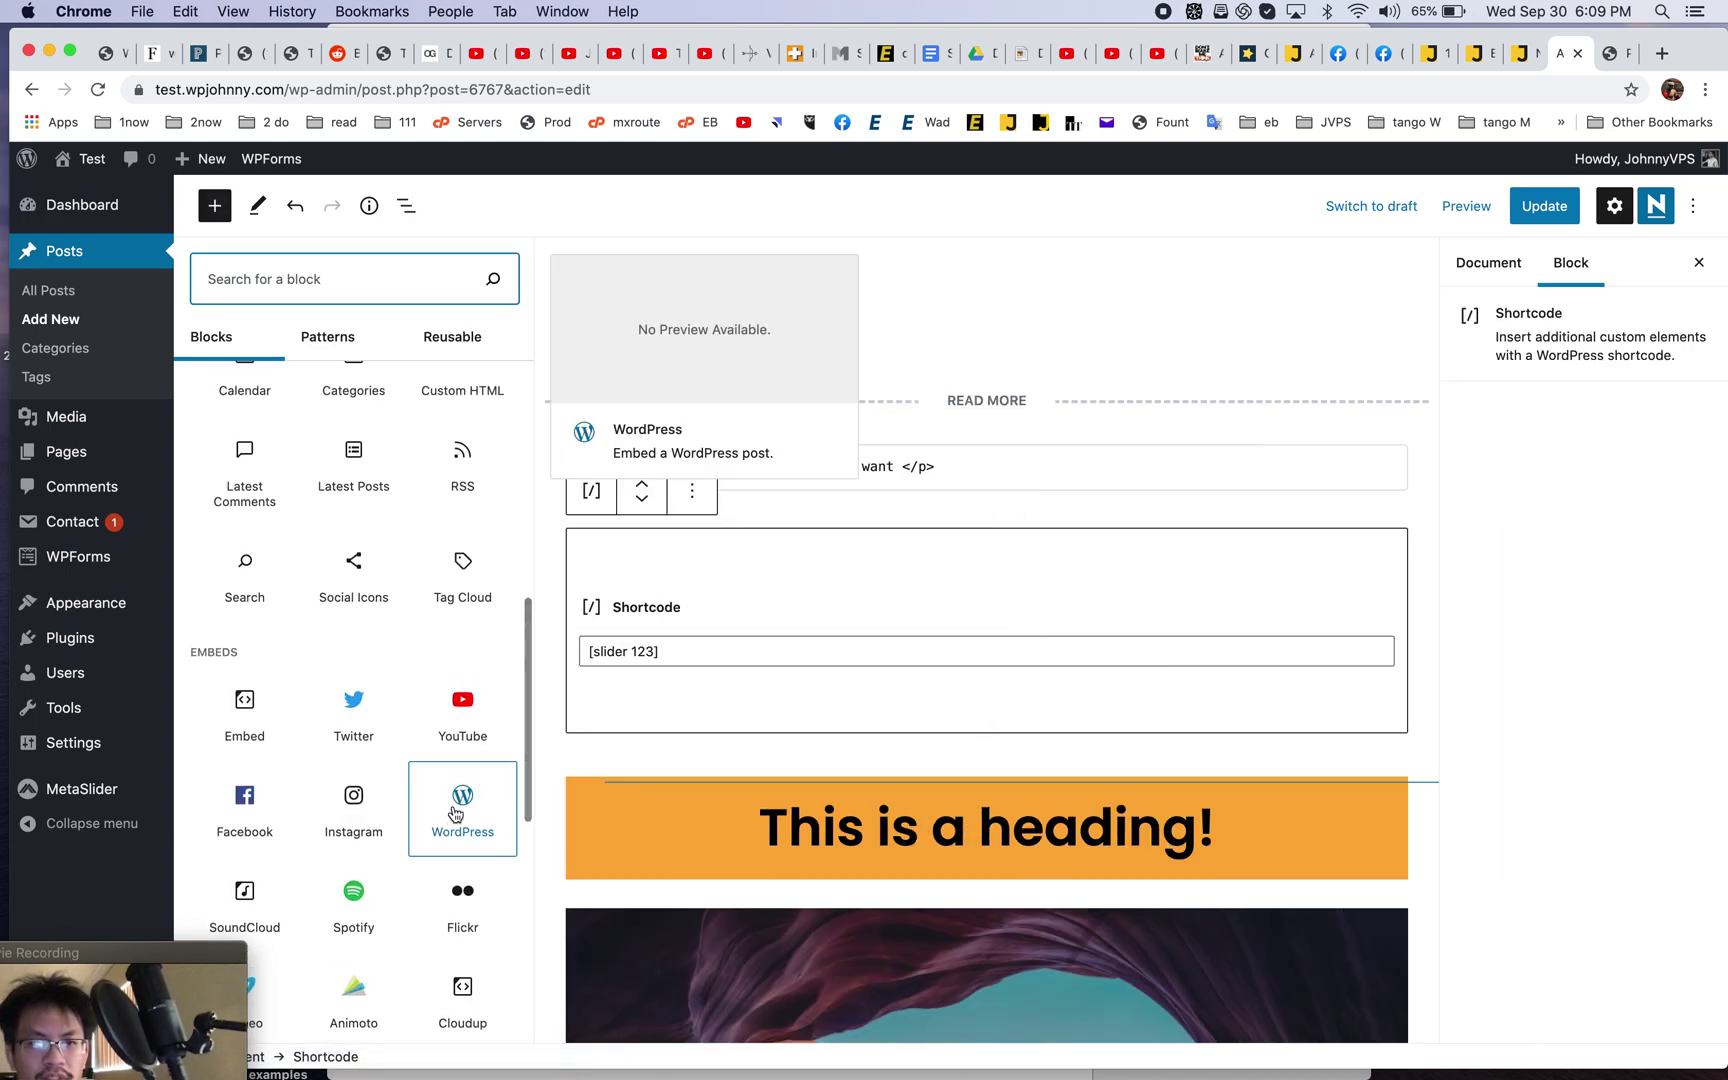
scroll(285, 510, up, 1)
click(285, 502)
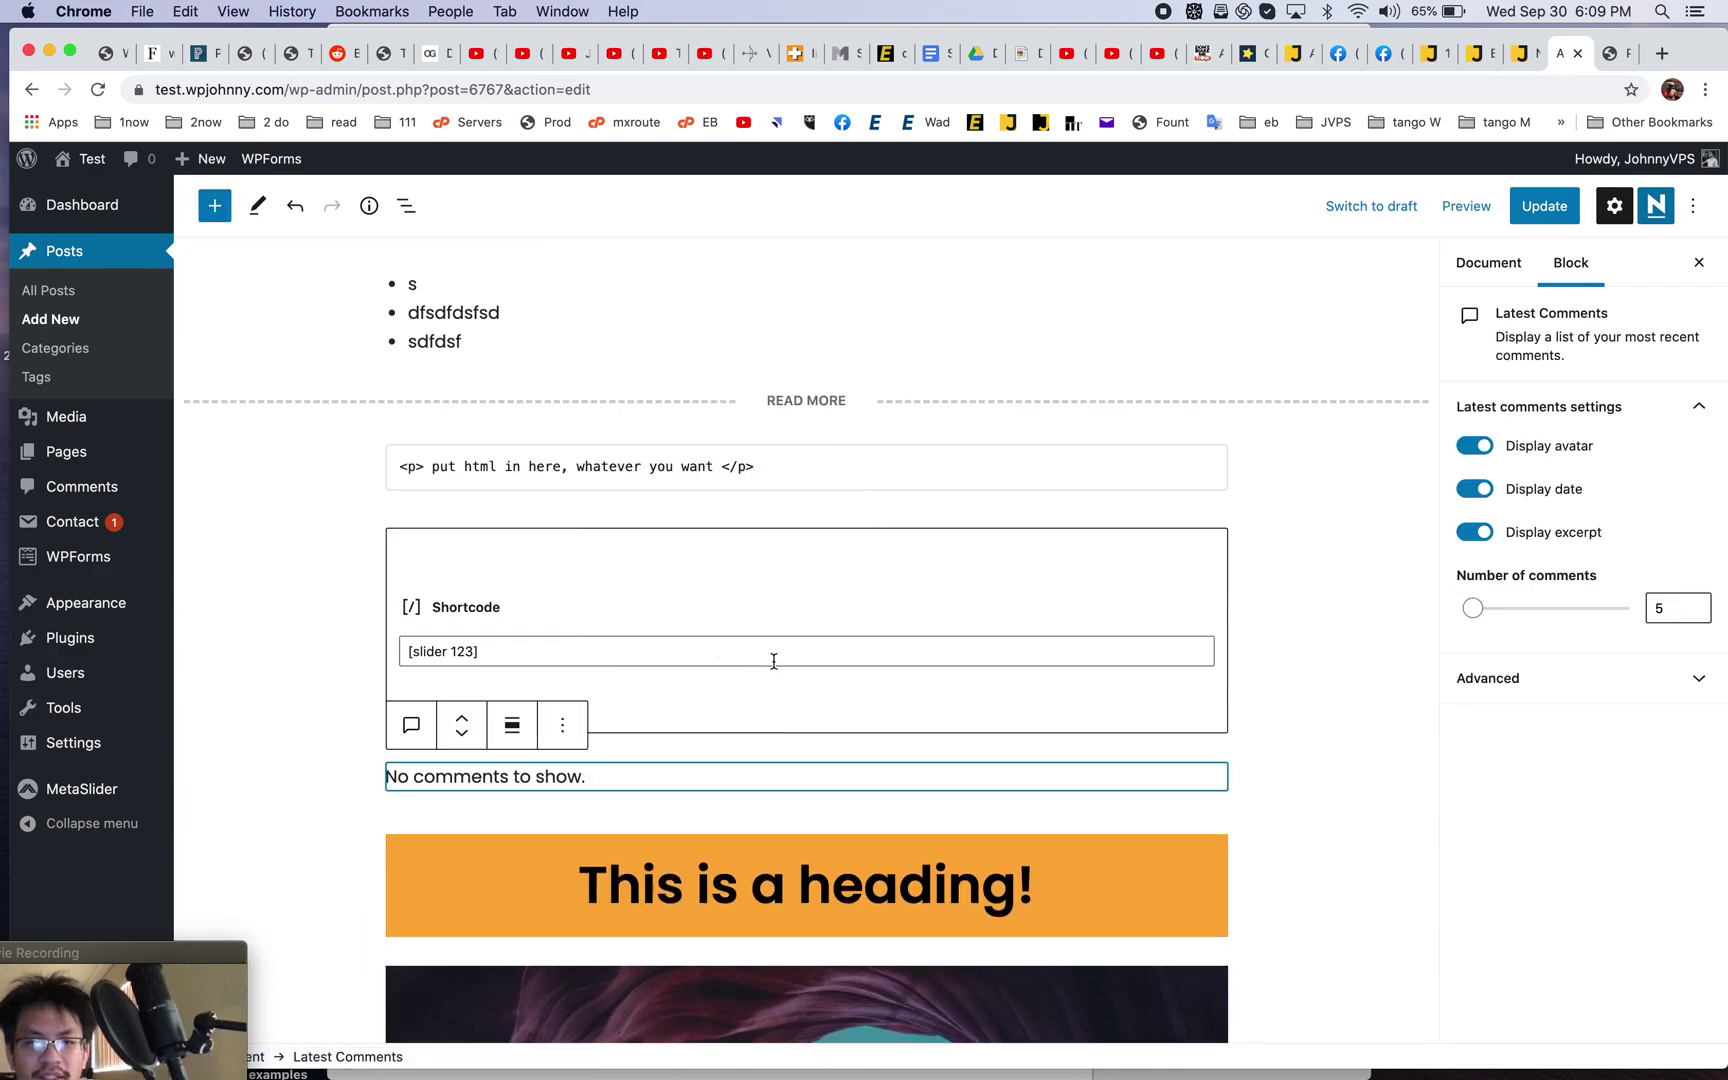
- Browse the full block library and insert a Latest Posts block between the Latest Comments block and the heading
click(610, 798)
click(845, 838)
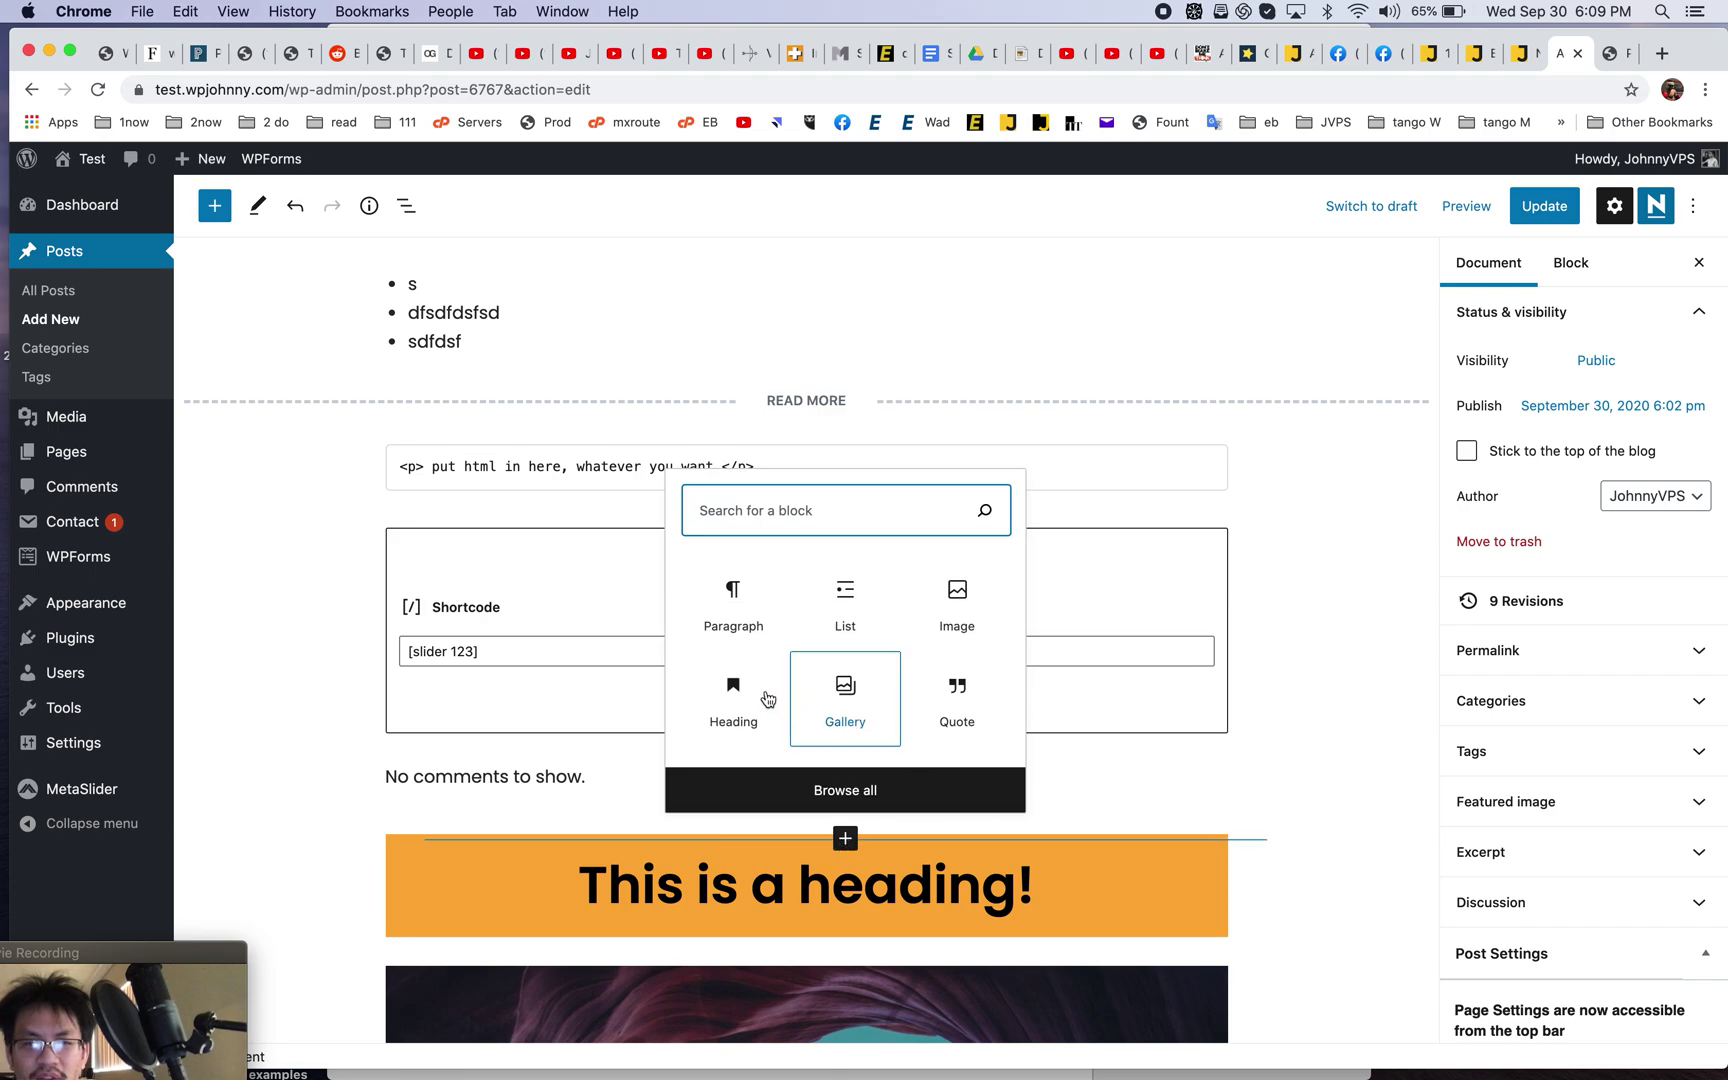
click(857, 792)
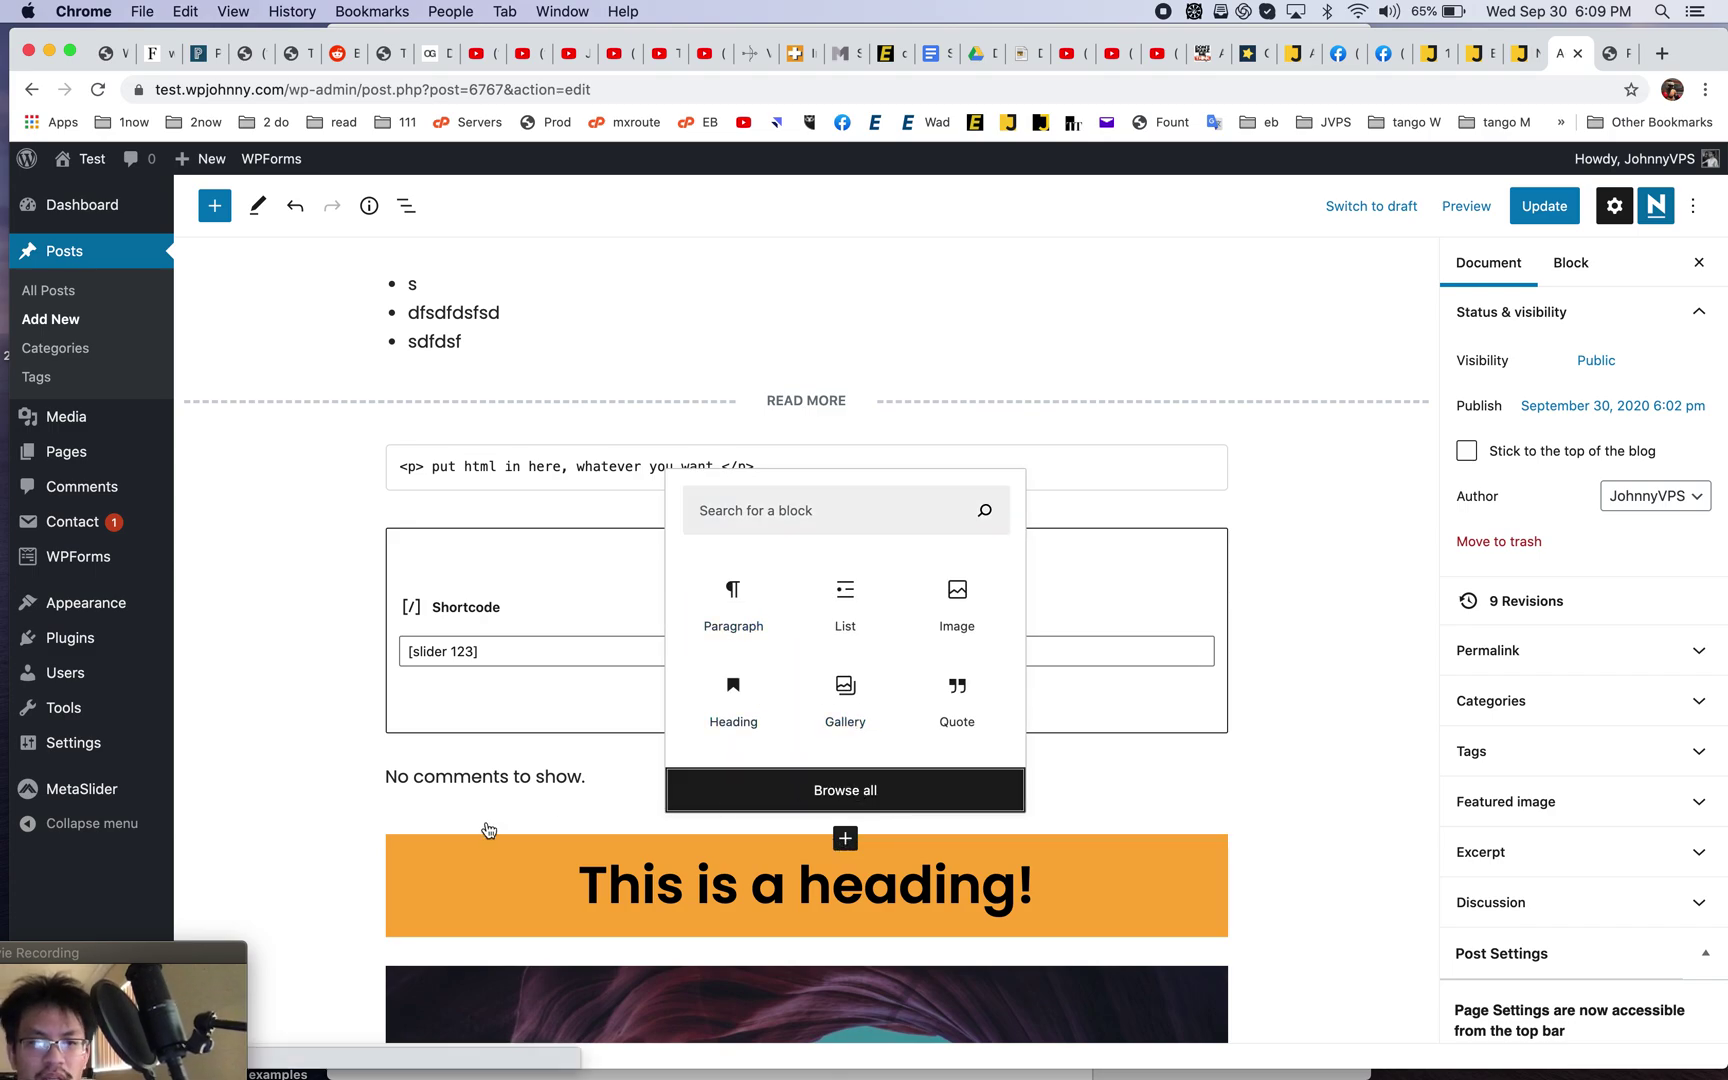
scroll(333, 817, down, 5)
scroll(333, 817, down, 3)
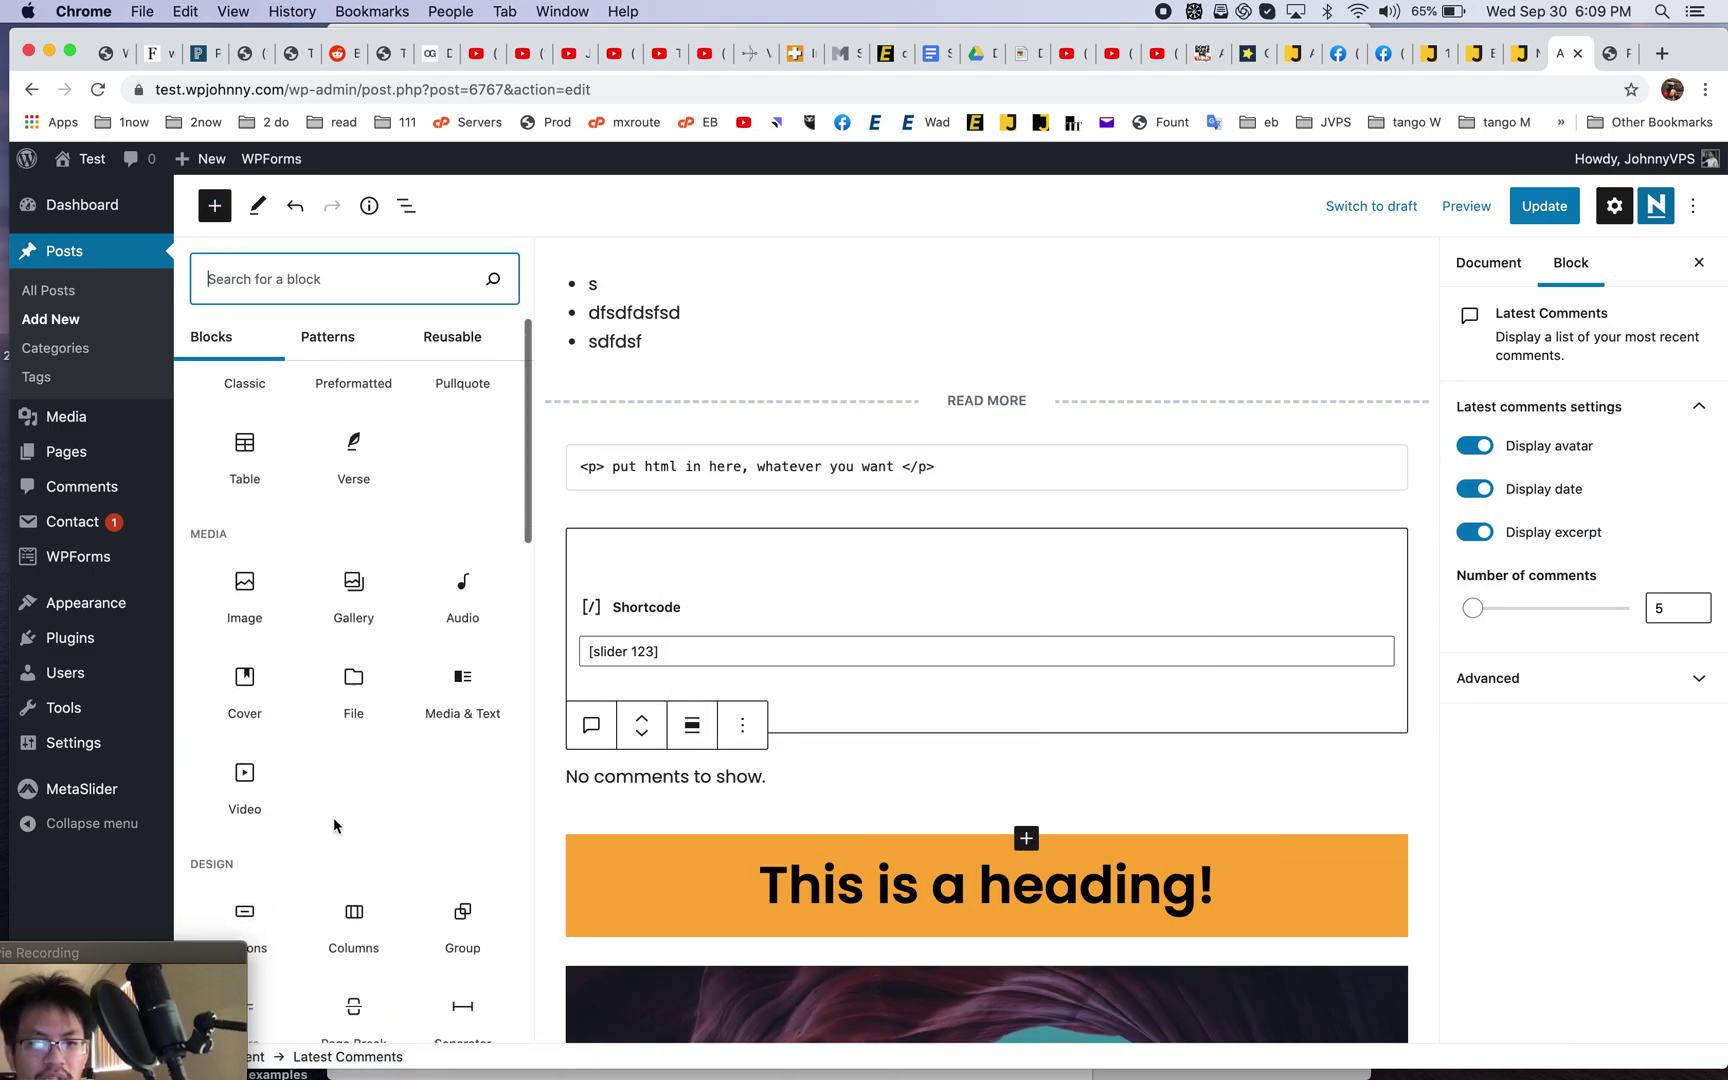
scroll(335, 826, up, 6)
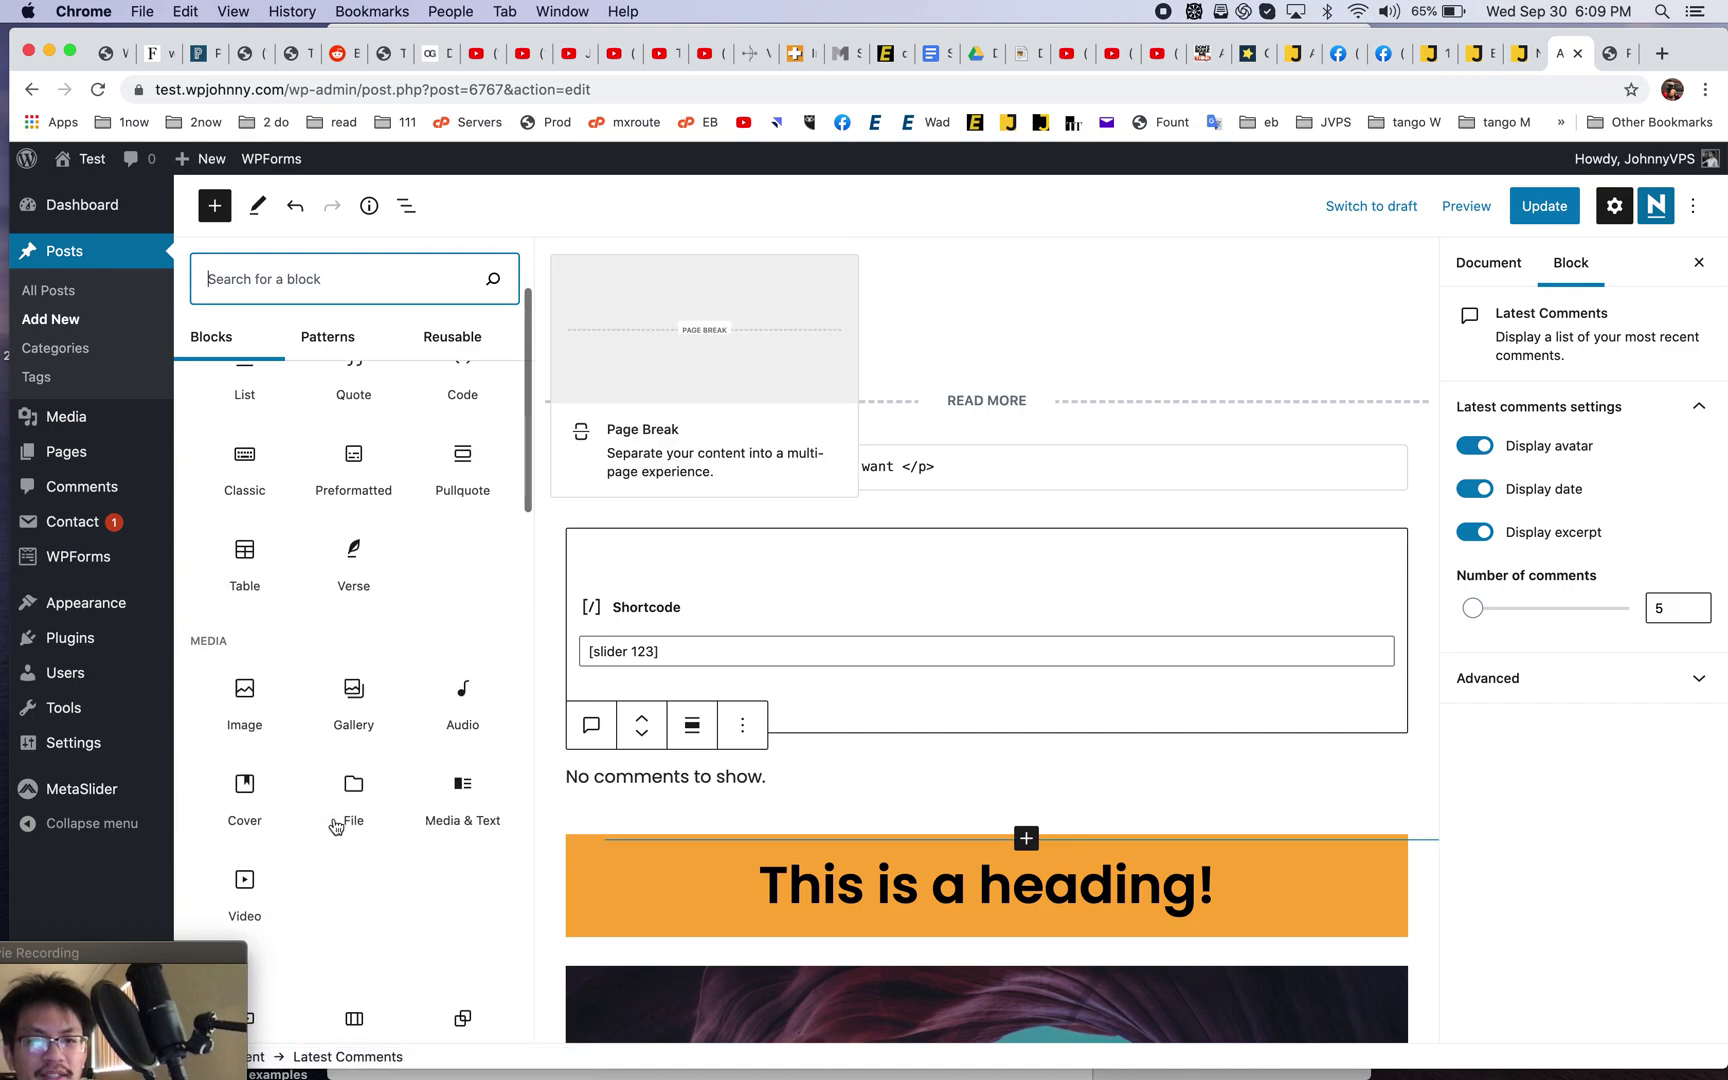
scroll(335, 825, down, 15)
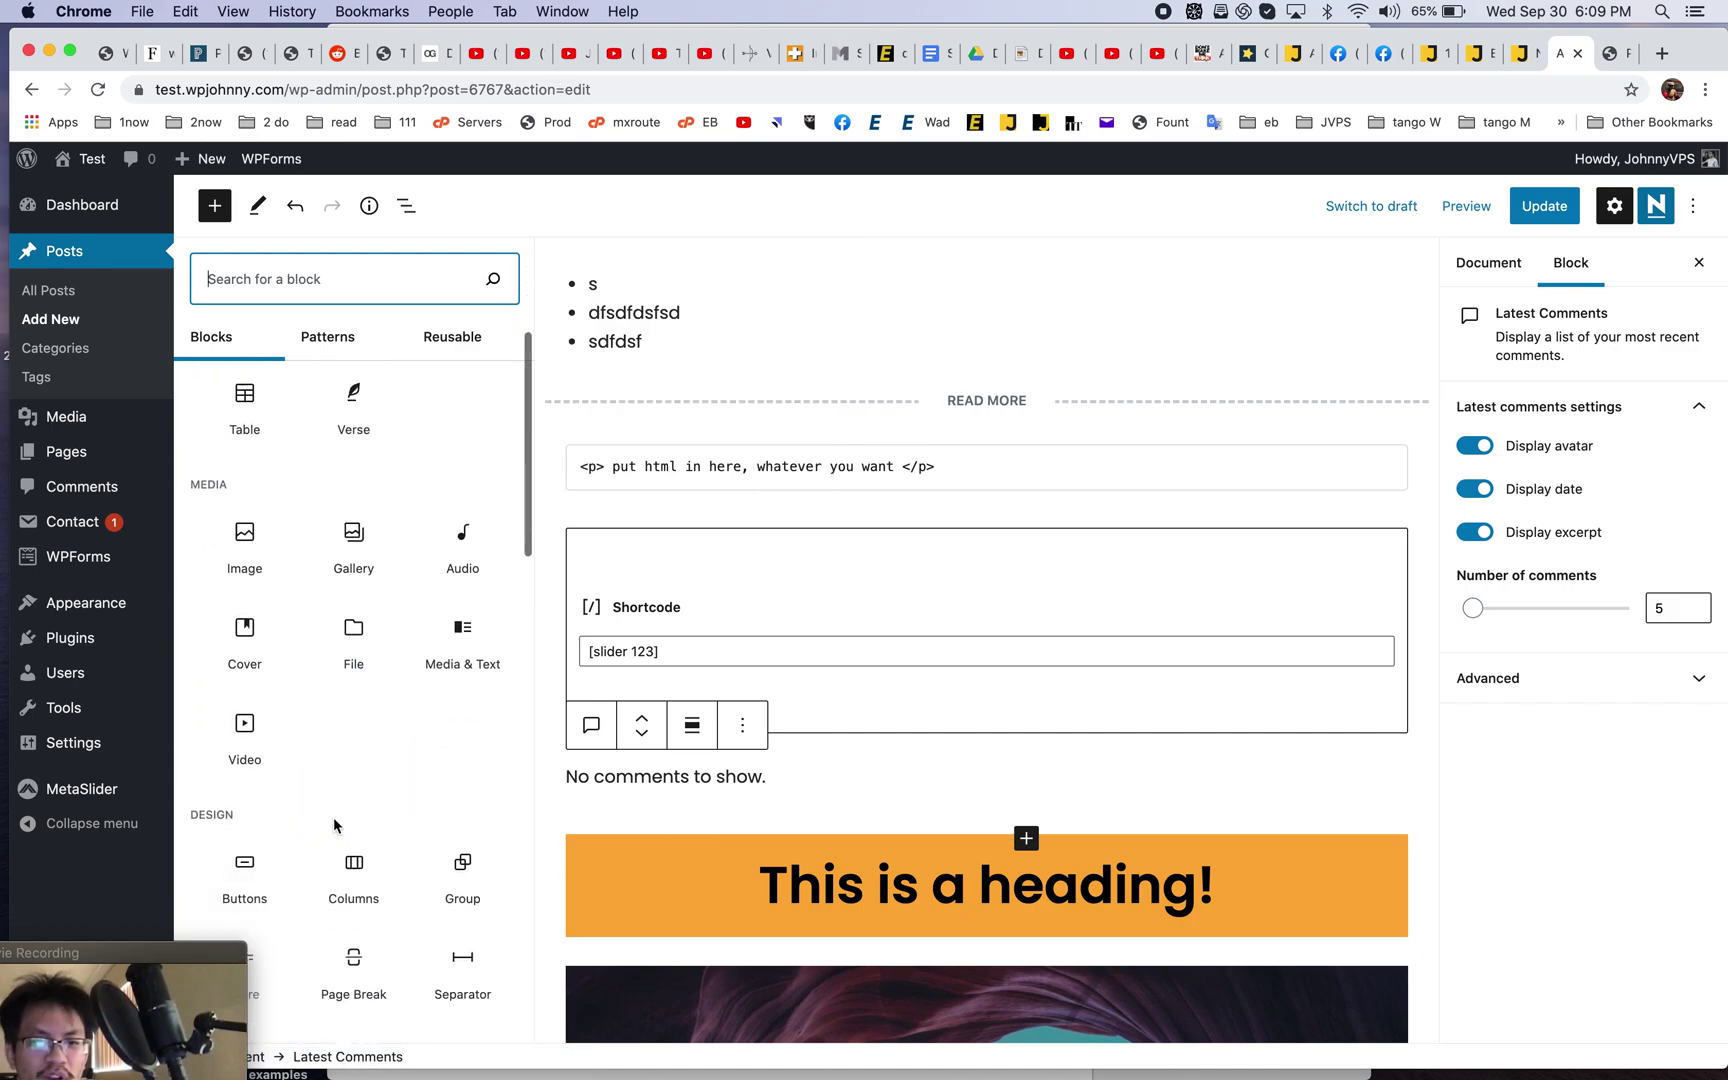
scroll(335, 826, down, 5)
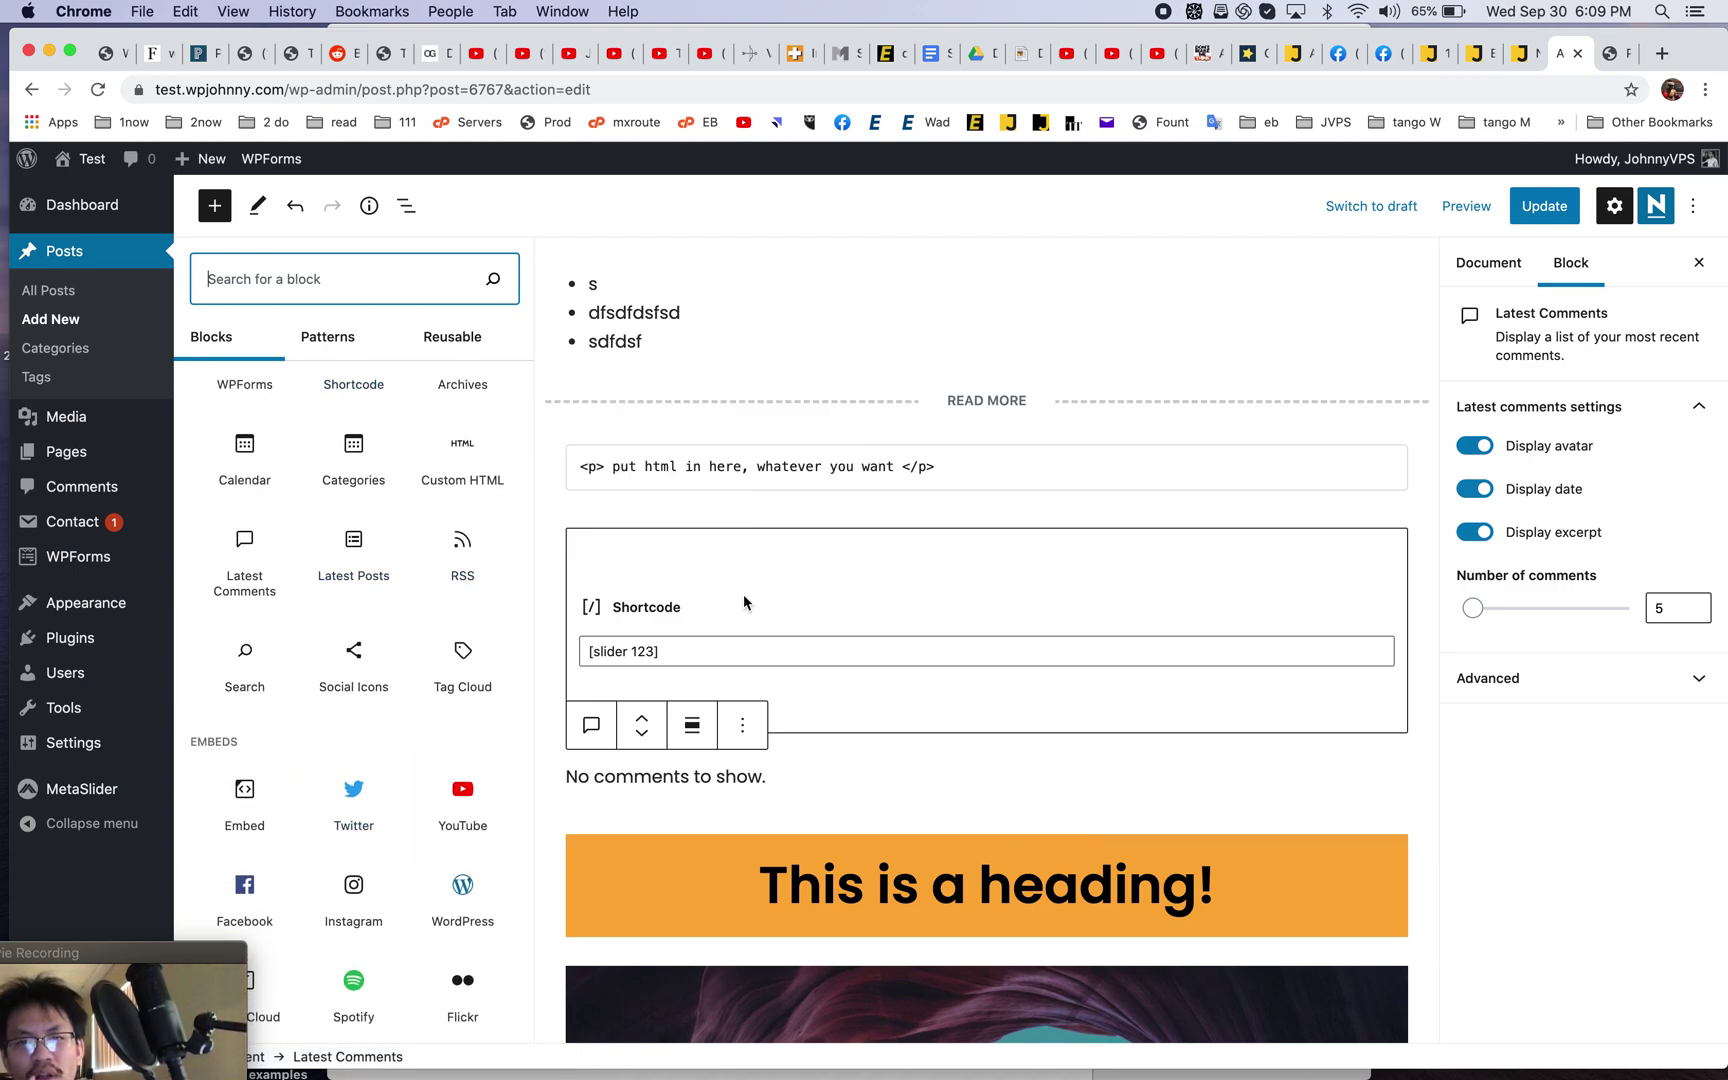
scroll(417, 800, down, 5)
scroll(417, 800, down, 8)
scroll(417, 800, up, 5)
scroll(417, 800, up, 10)
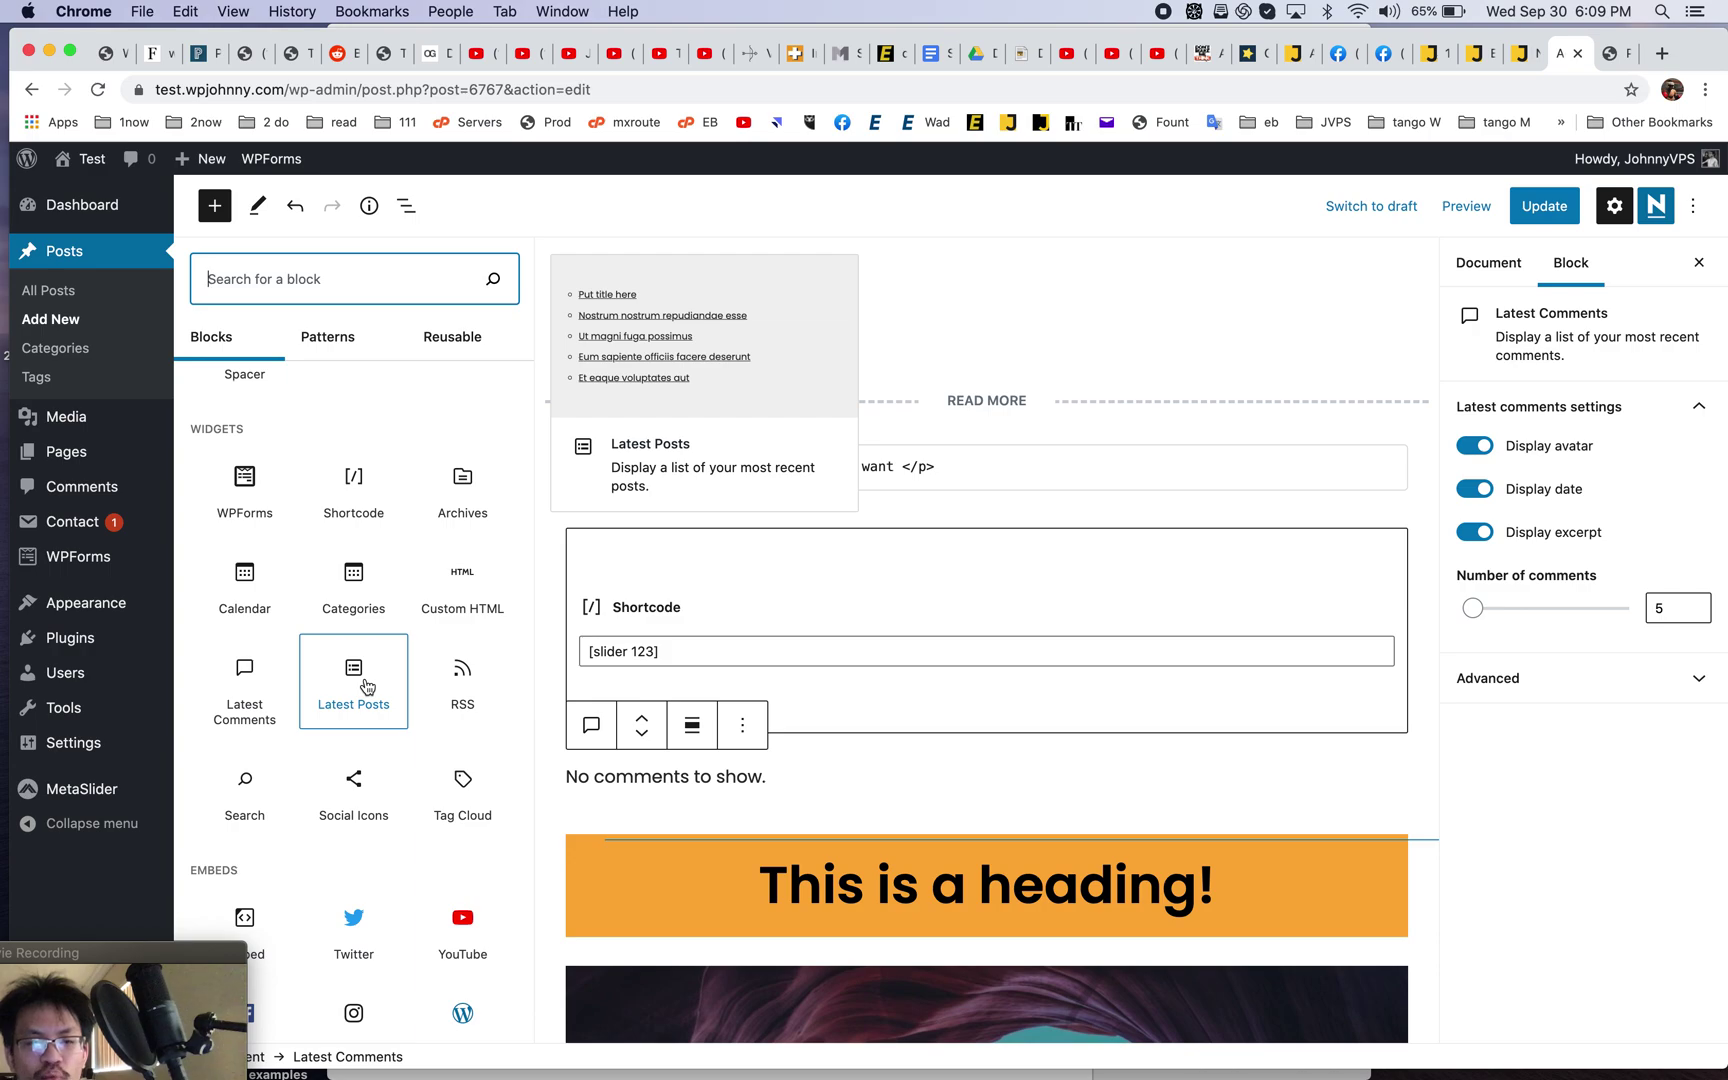
click(366, 685)
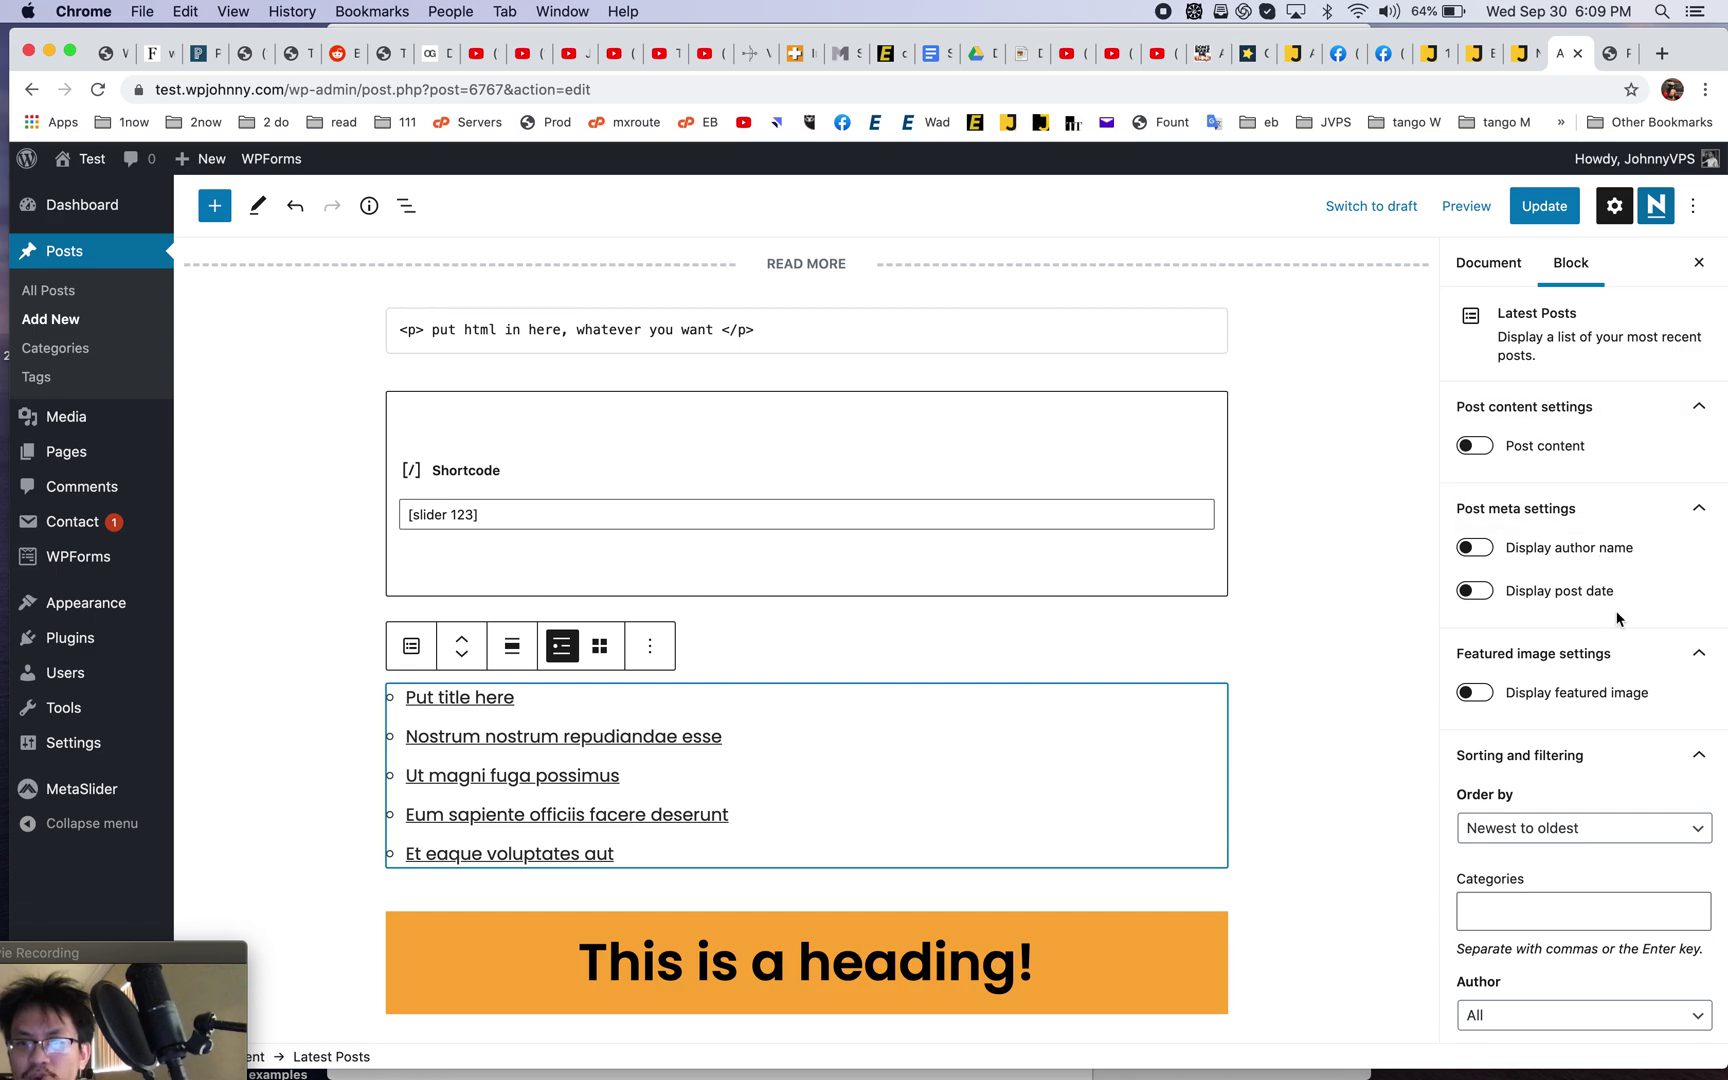
- Set the Latest Posts block's number of items to 8 and look over its post ordering options
scroll(1620, 612, down, 3)
drag(1488, 958, 1494, 955)
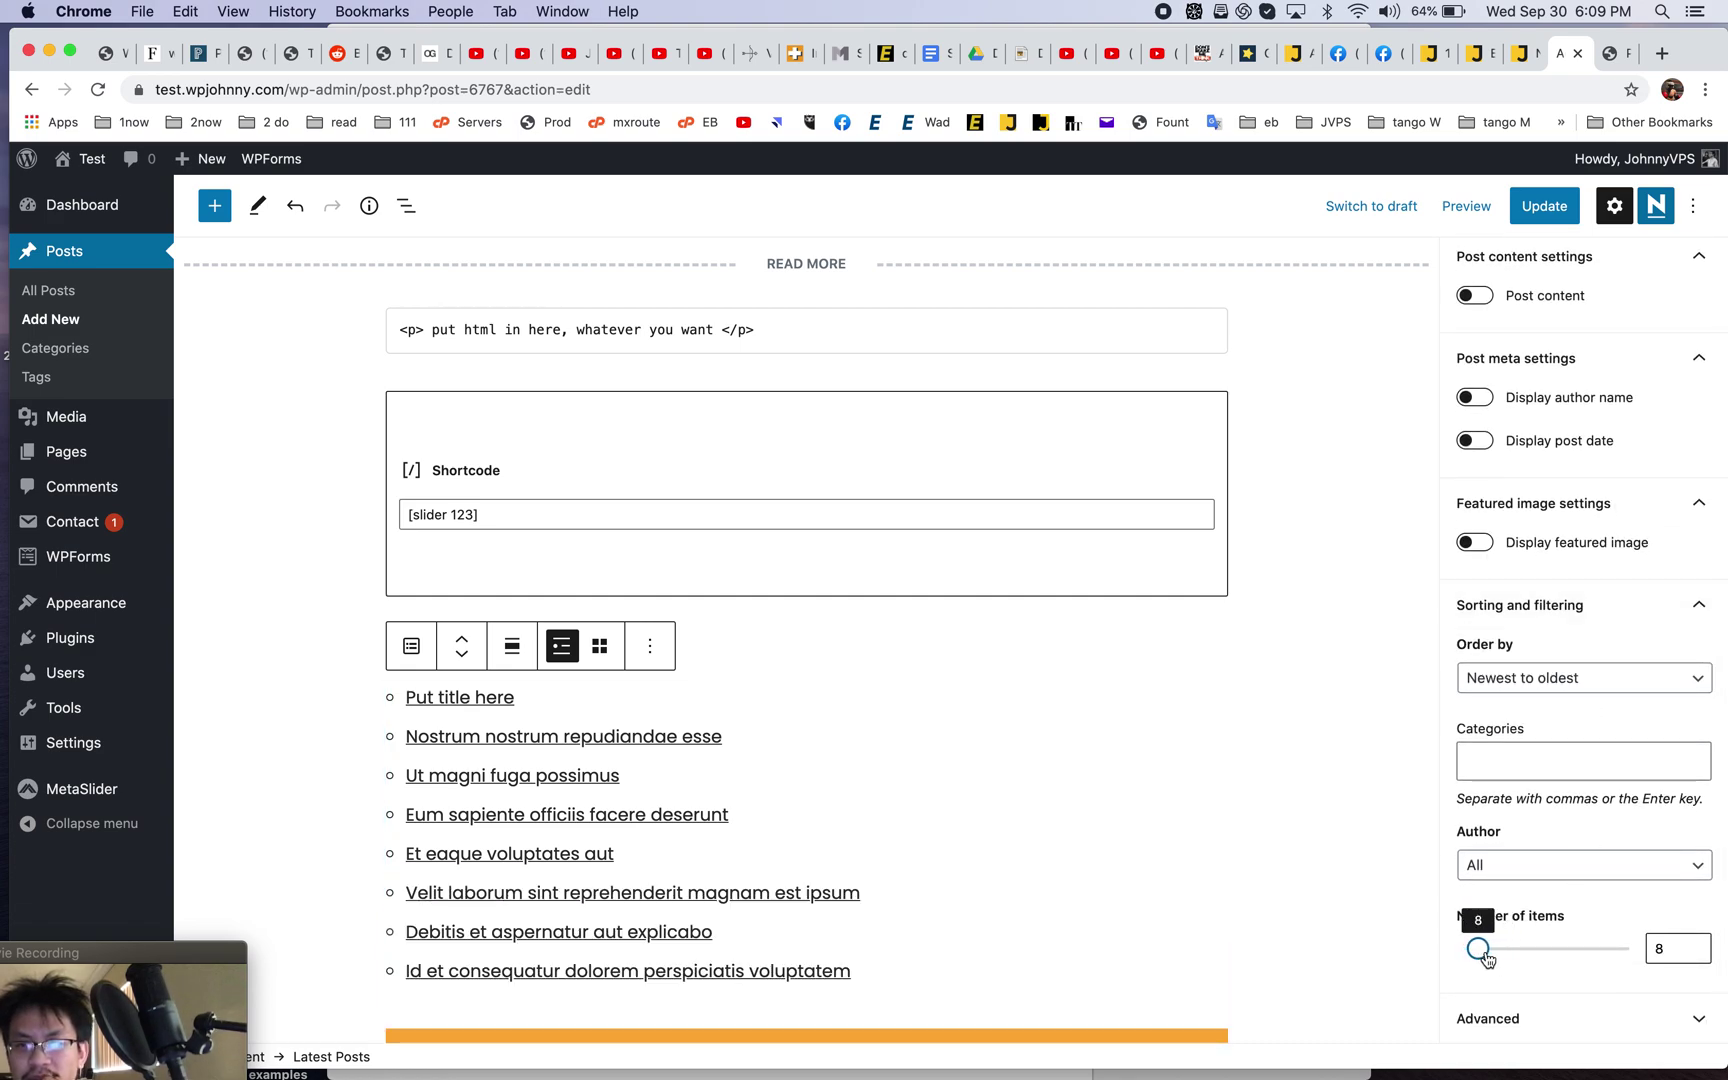
click(1630, 693)
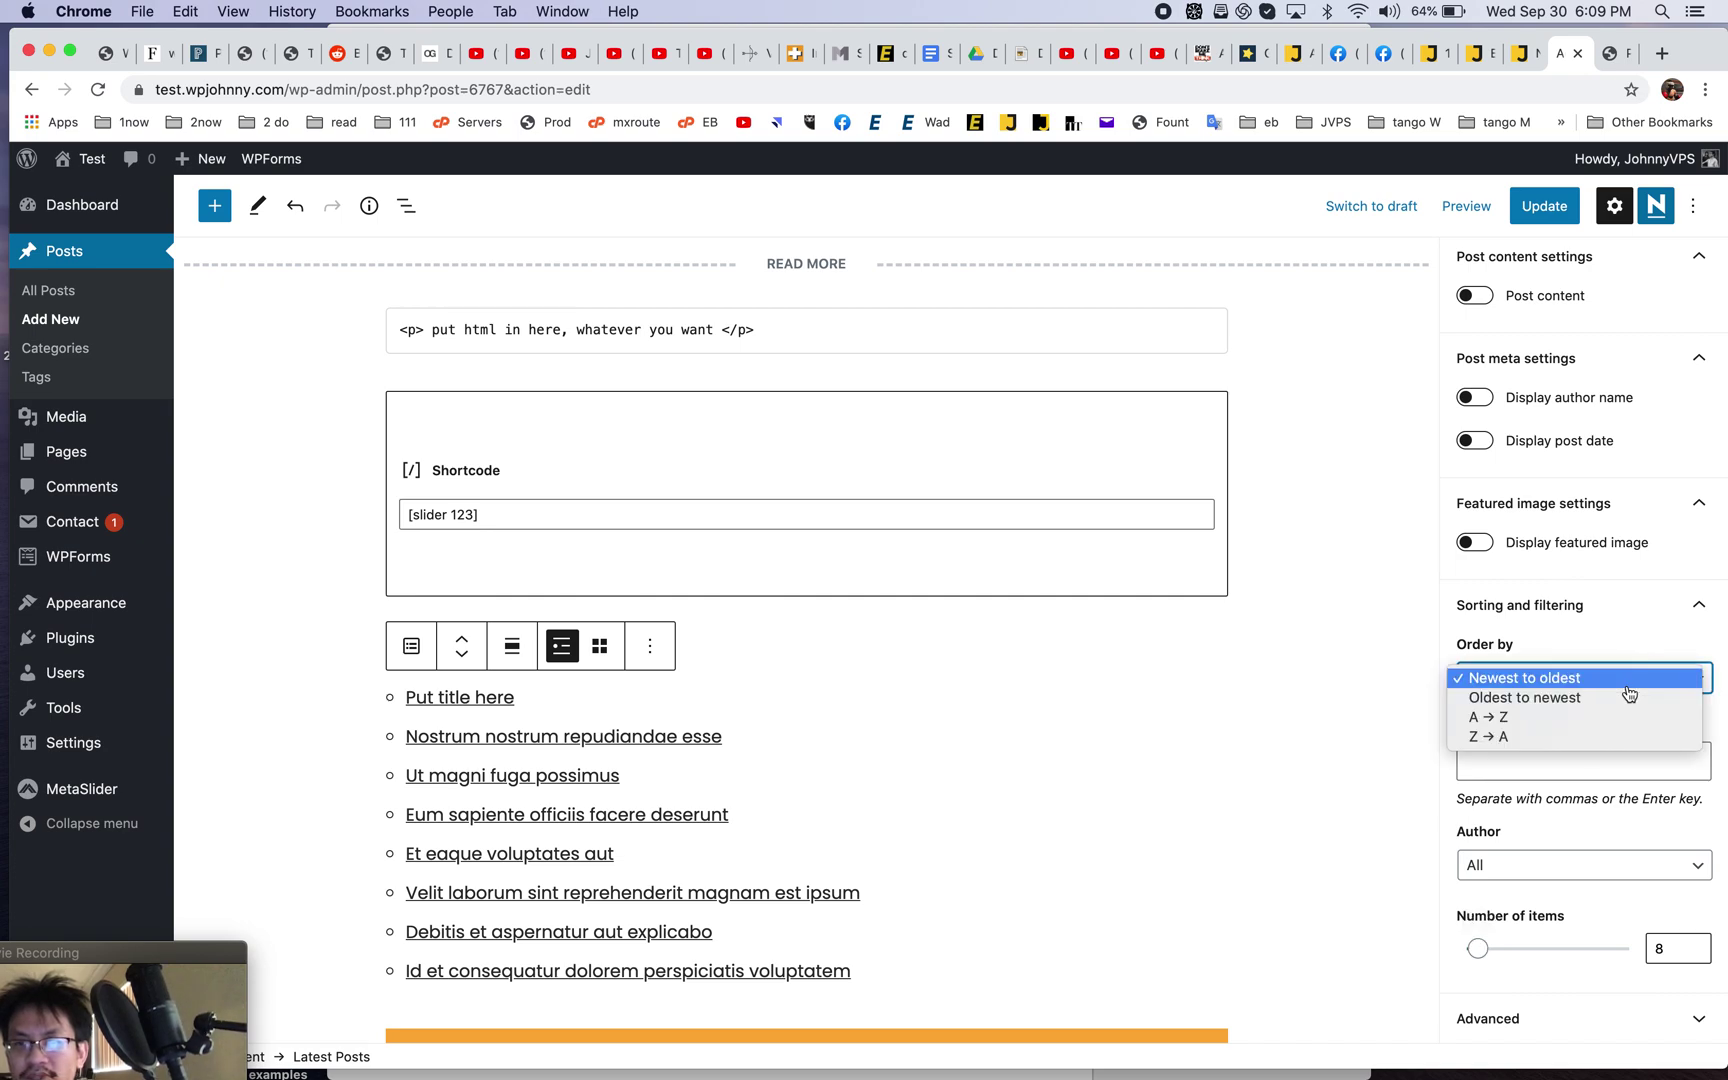
click(1642, 560)
scroll(1605, 578, up, 2)
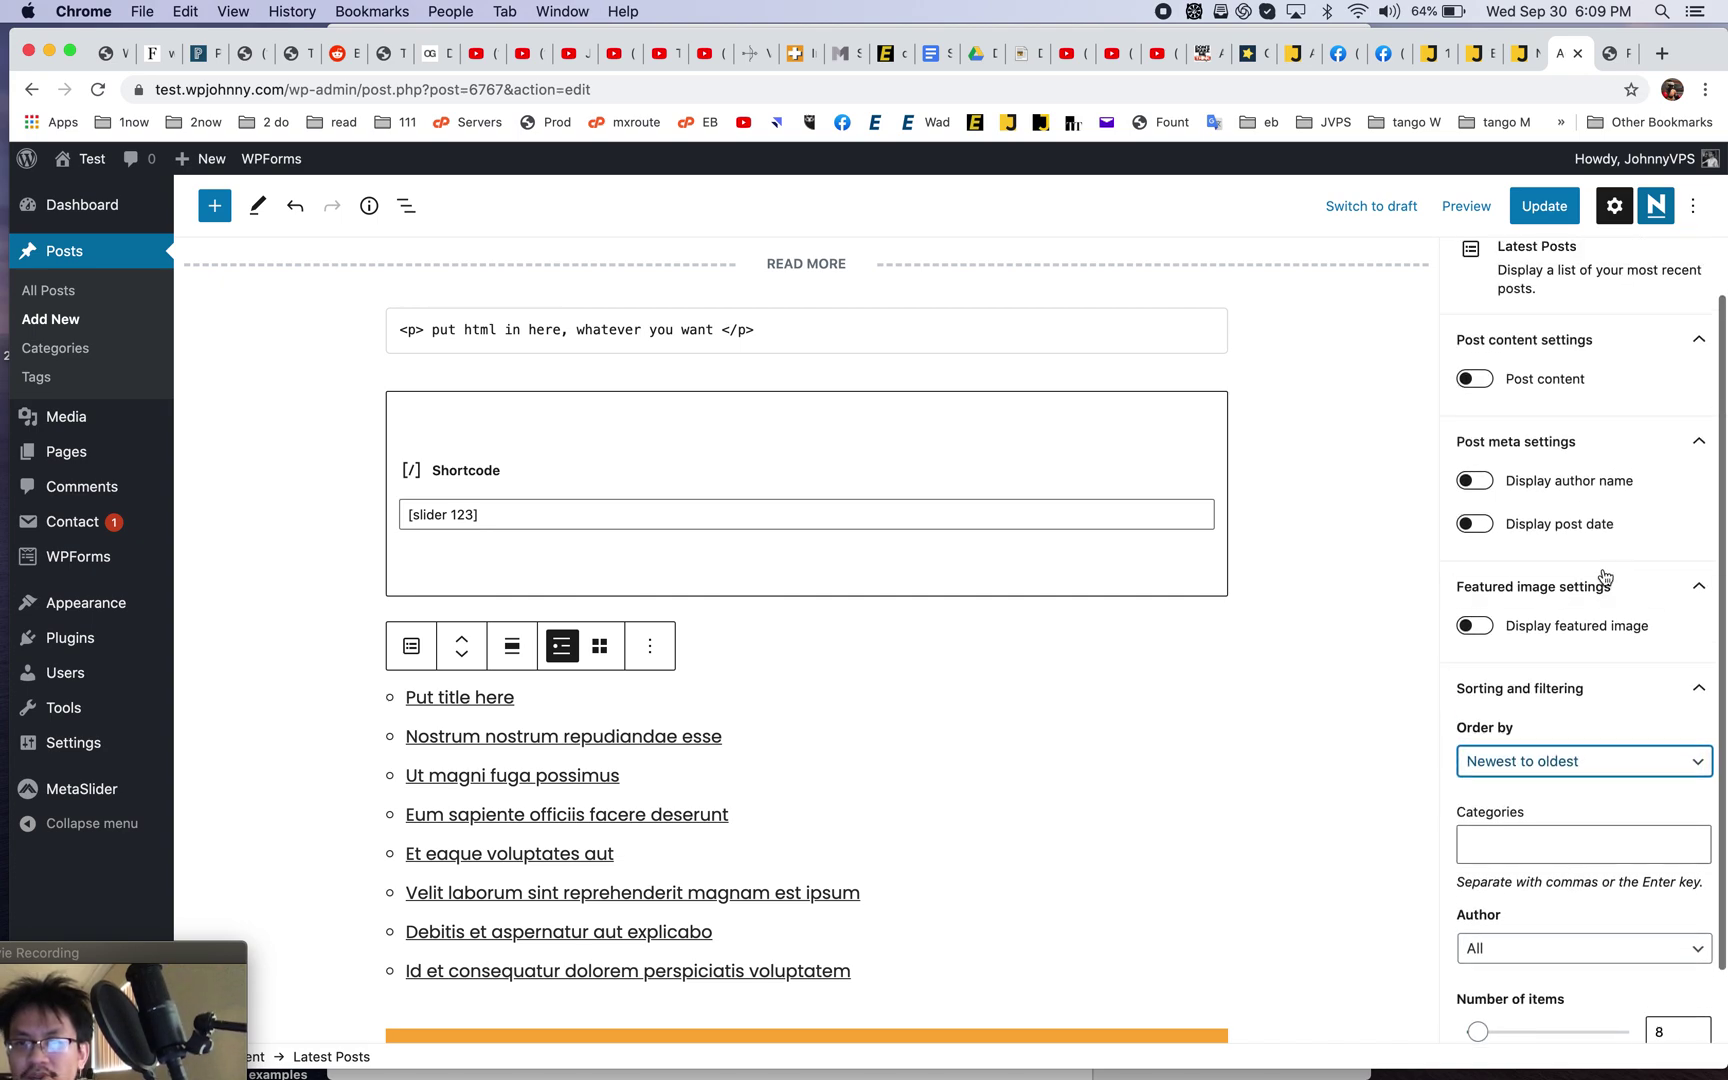
- Turn on the featured image and post date display for the Latest Posts block, and try its post content option on and off
click(1478, 627)
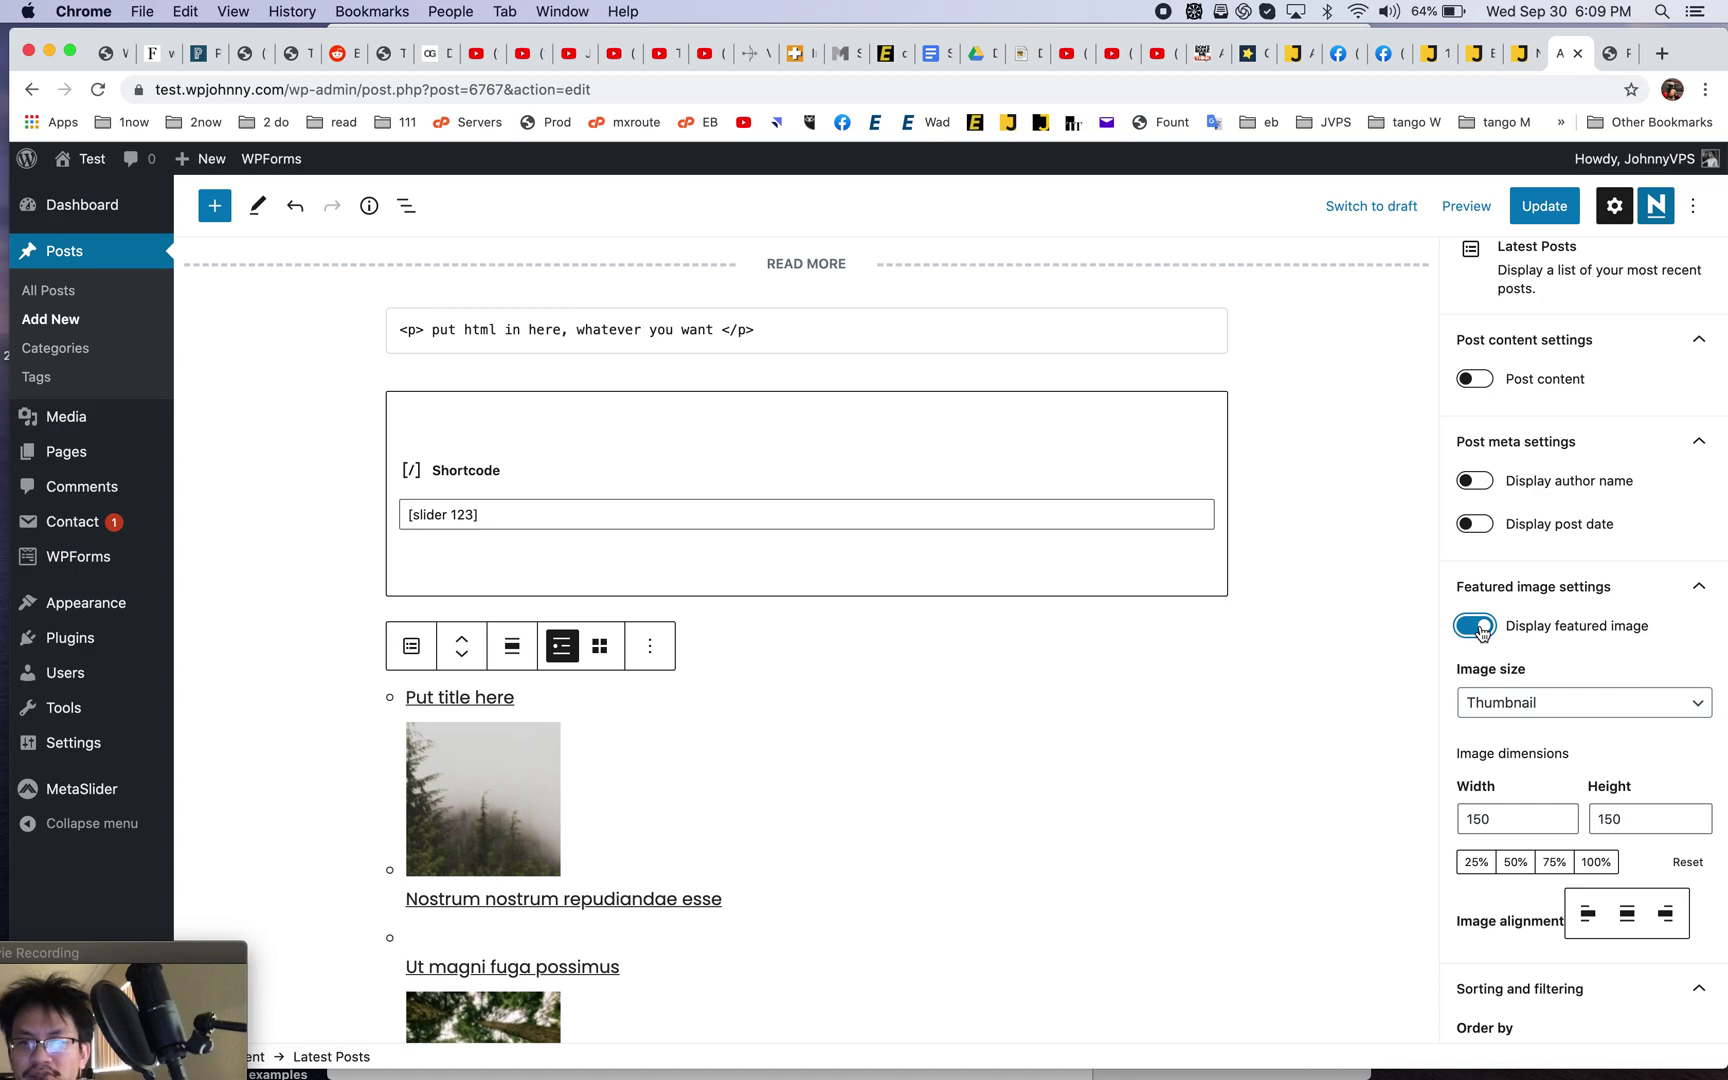
click(1476, 524)
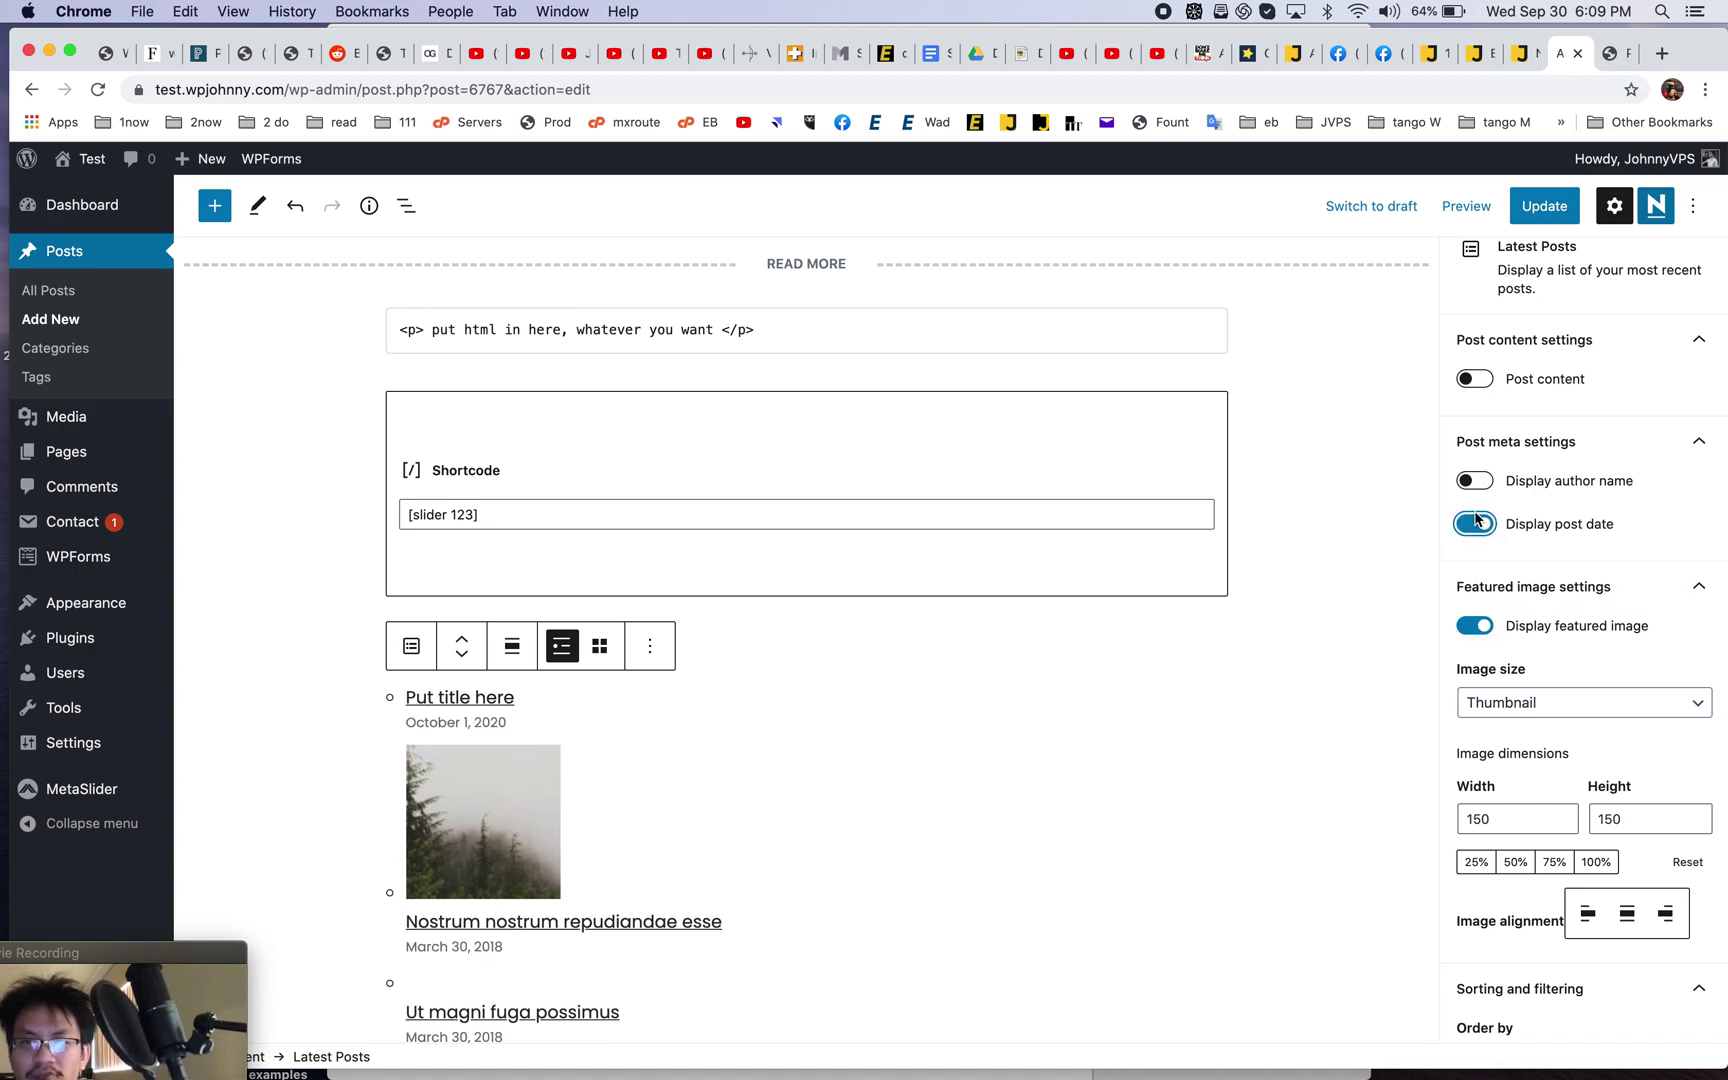
click(1475, 379)
click(1475, 379)
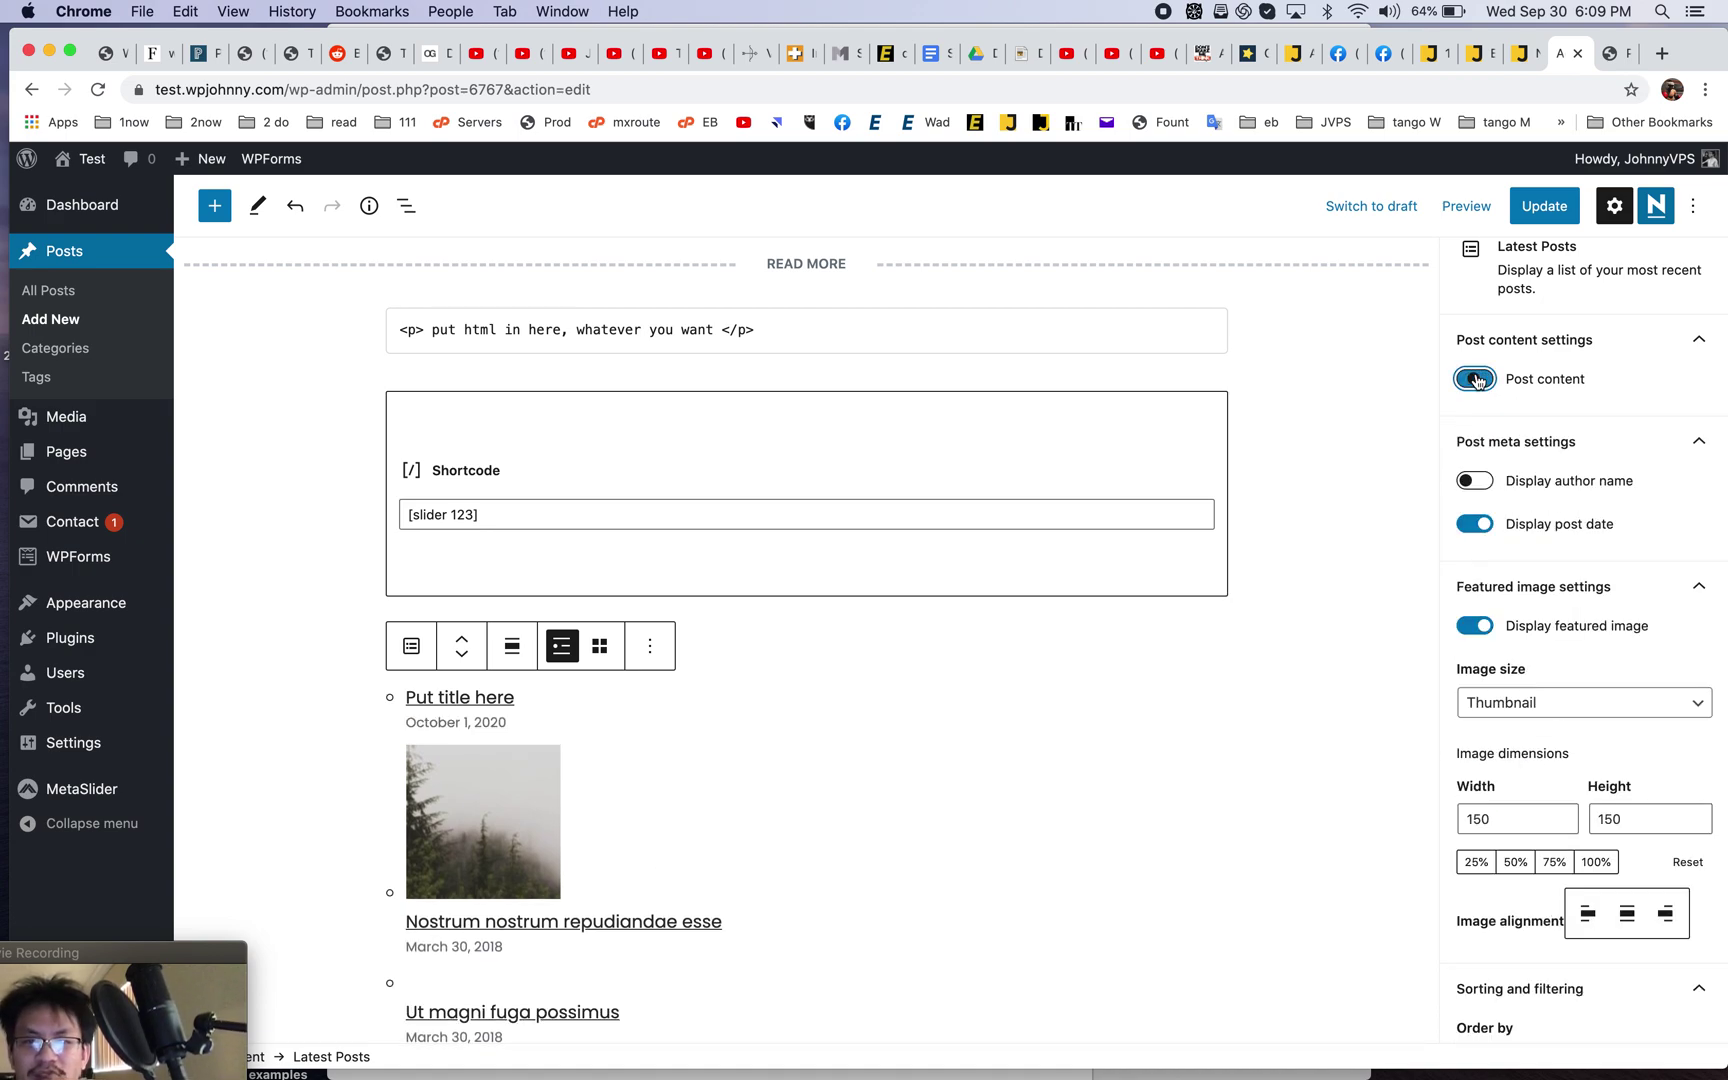
- Update the post and check the Latest Posts block in the refreshed preview page
click(1547, 206)
click(1612, 53)
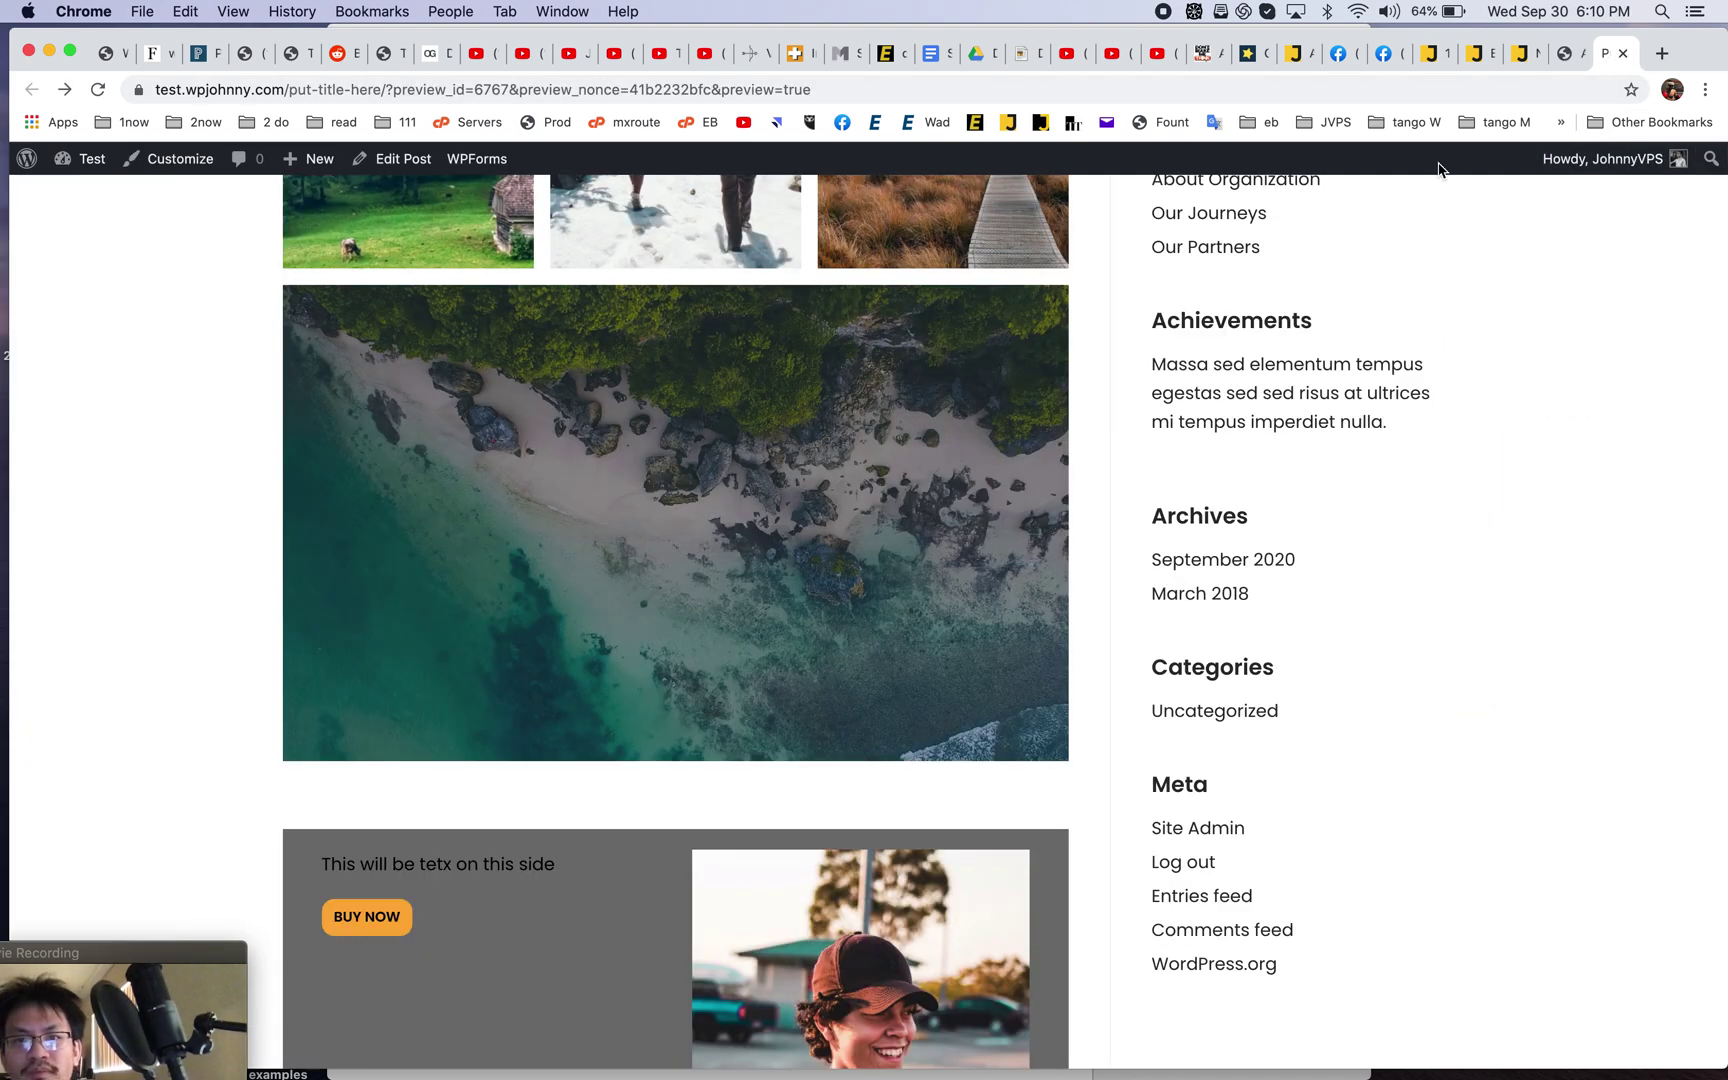
scroll(1106, 524, down, 10)
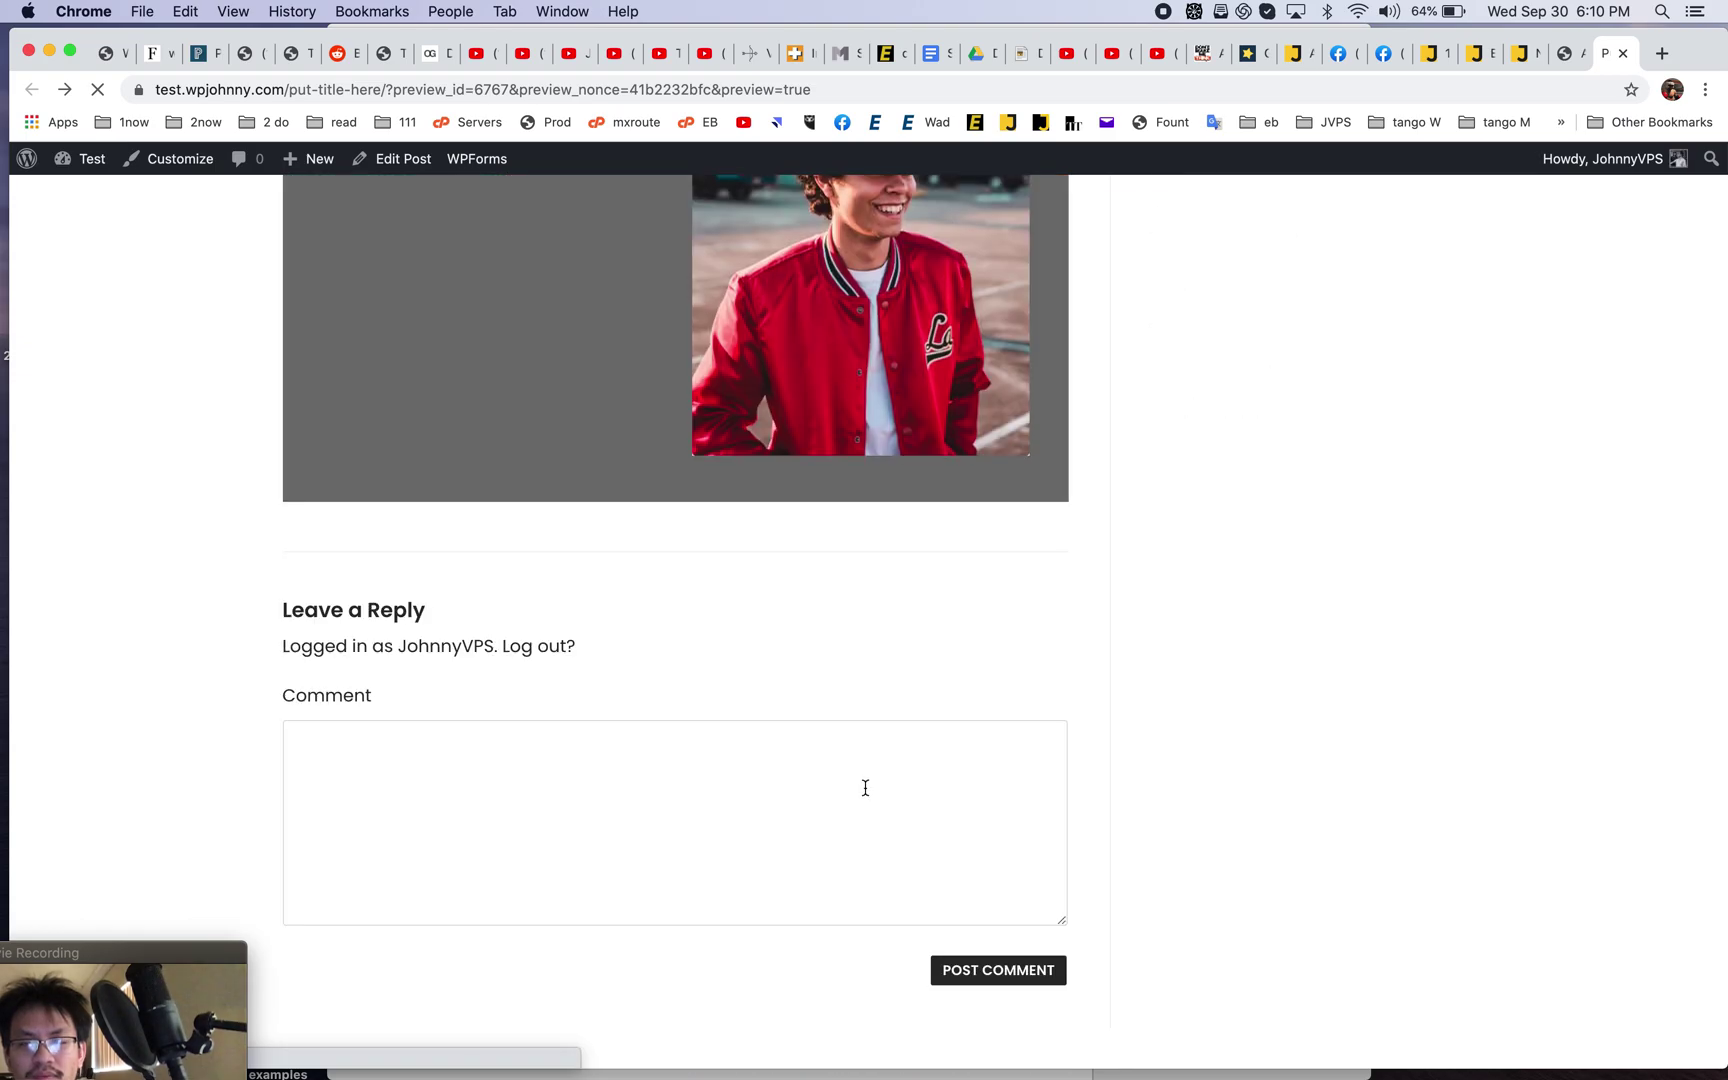
scroll(1227, 567, up, 15)
scroll(1230, 568, up, 10)
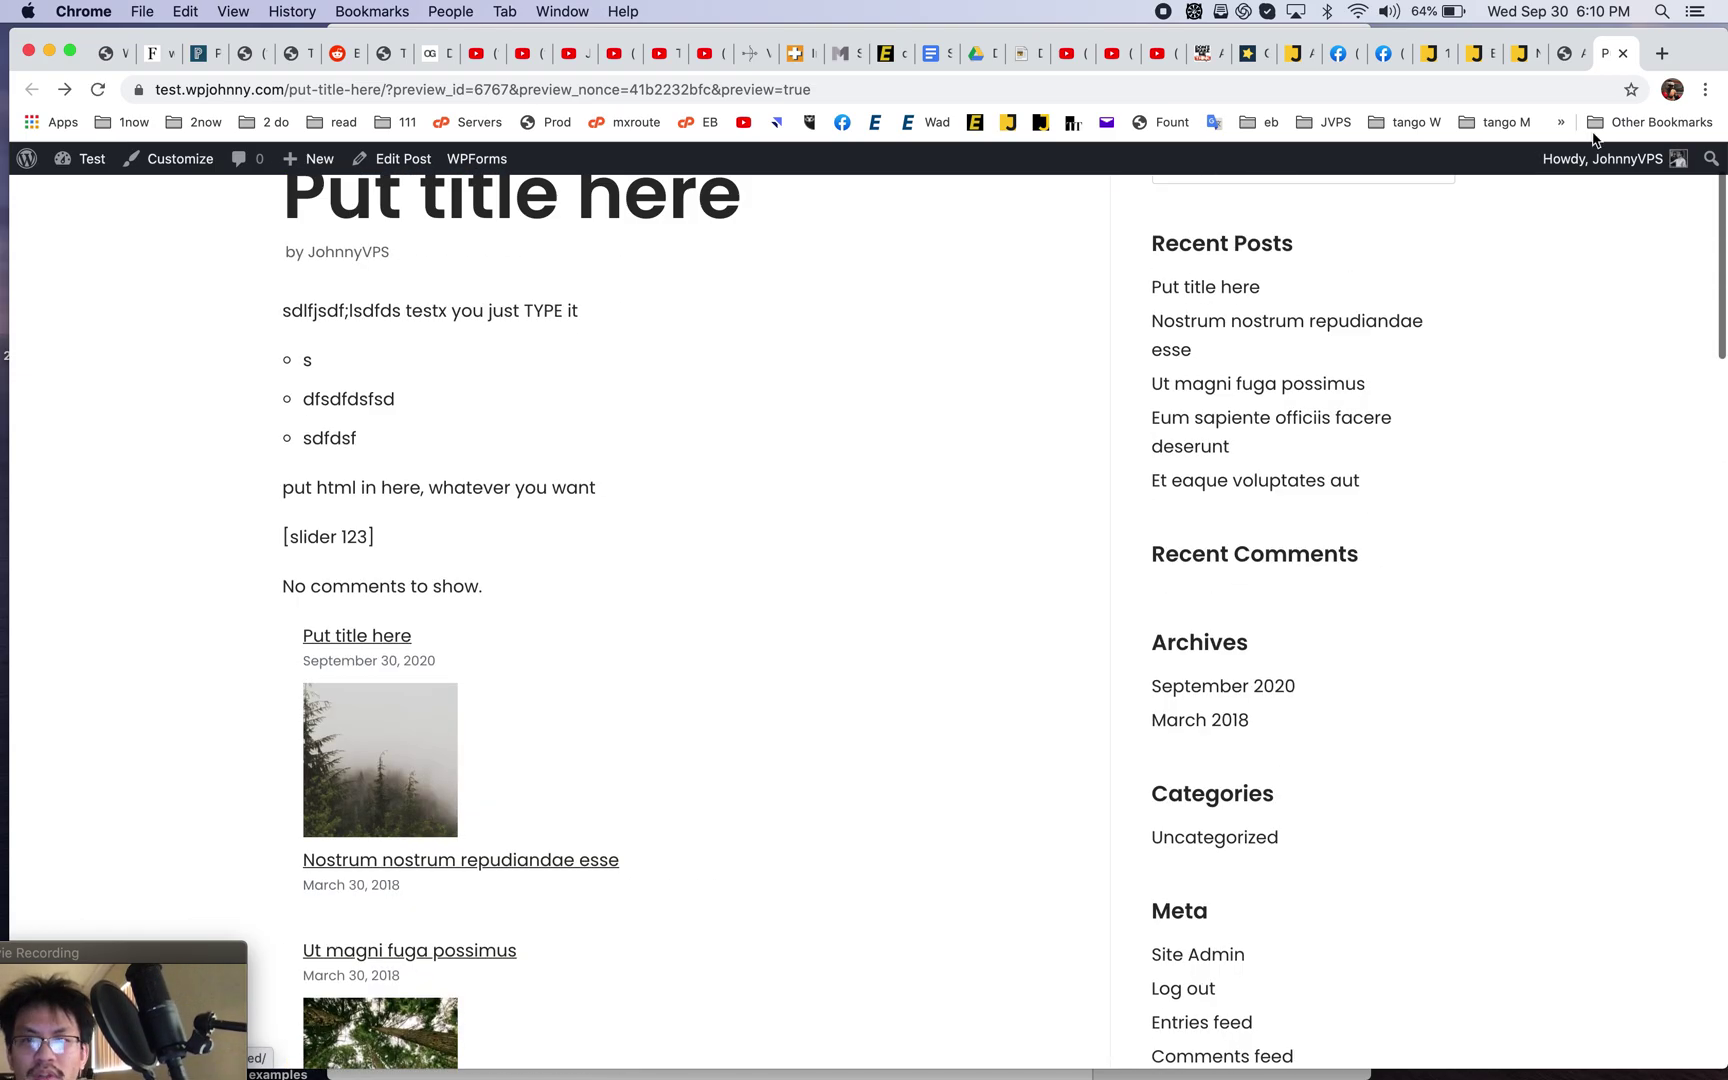
- Look over the Gutenberg guide's sections on editing, moving, copying and reusing blocks
click(1521, 53)
click(1474, 54)
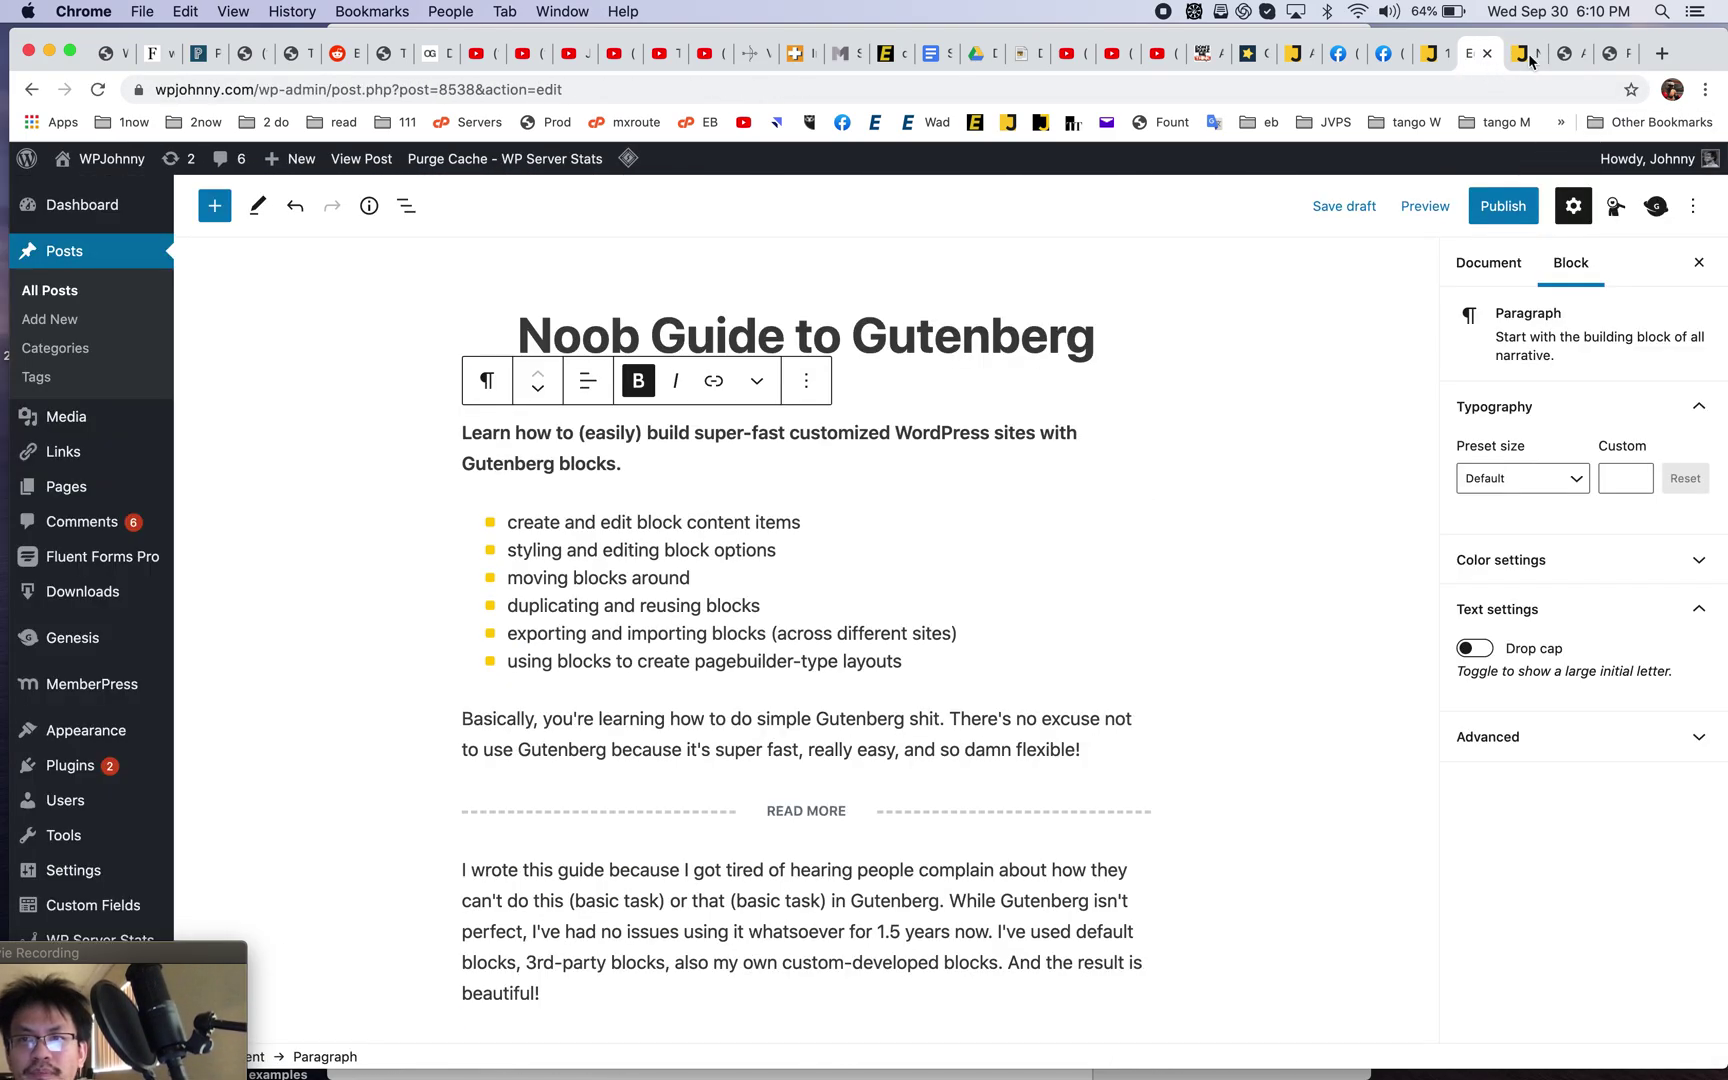
click(1530, 60)
scroll(1146, 636, down, 5)
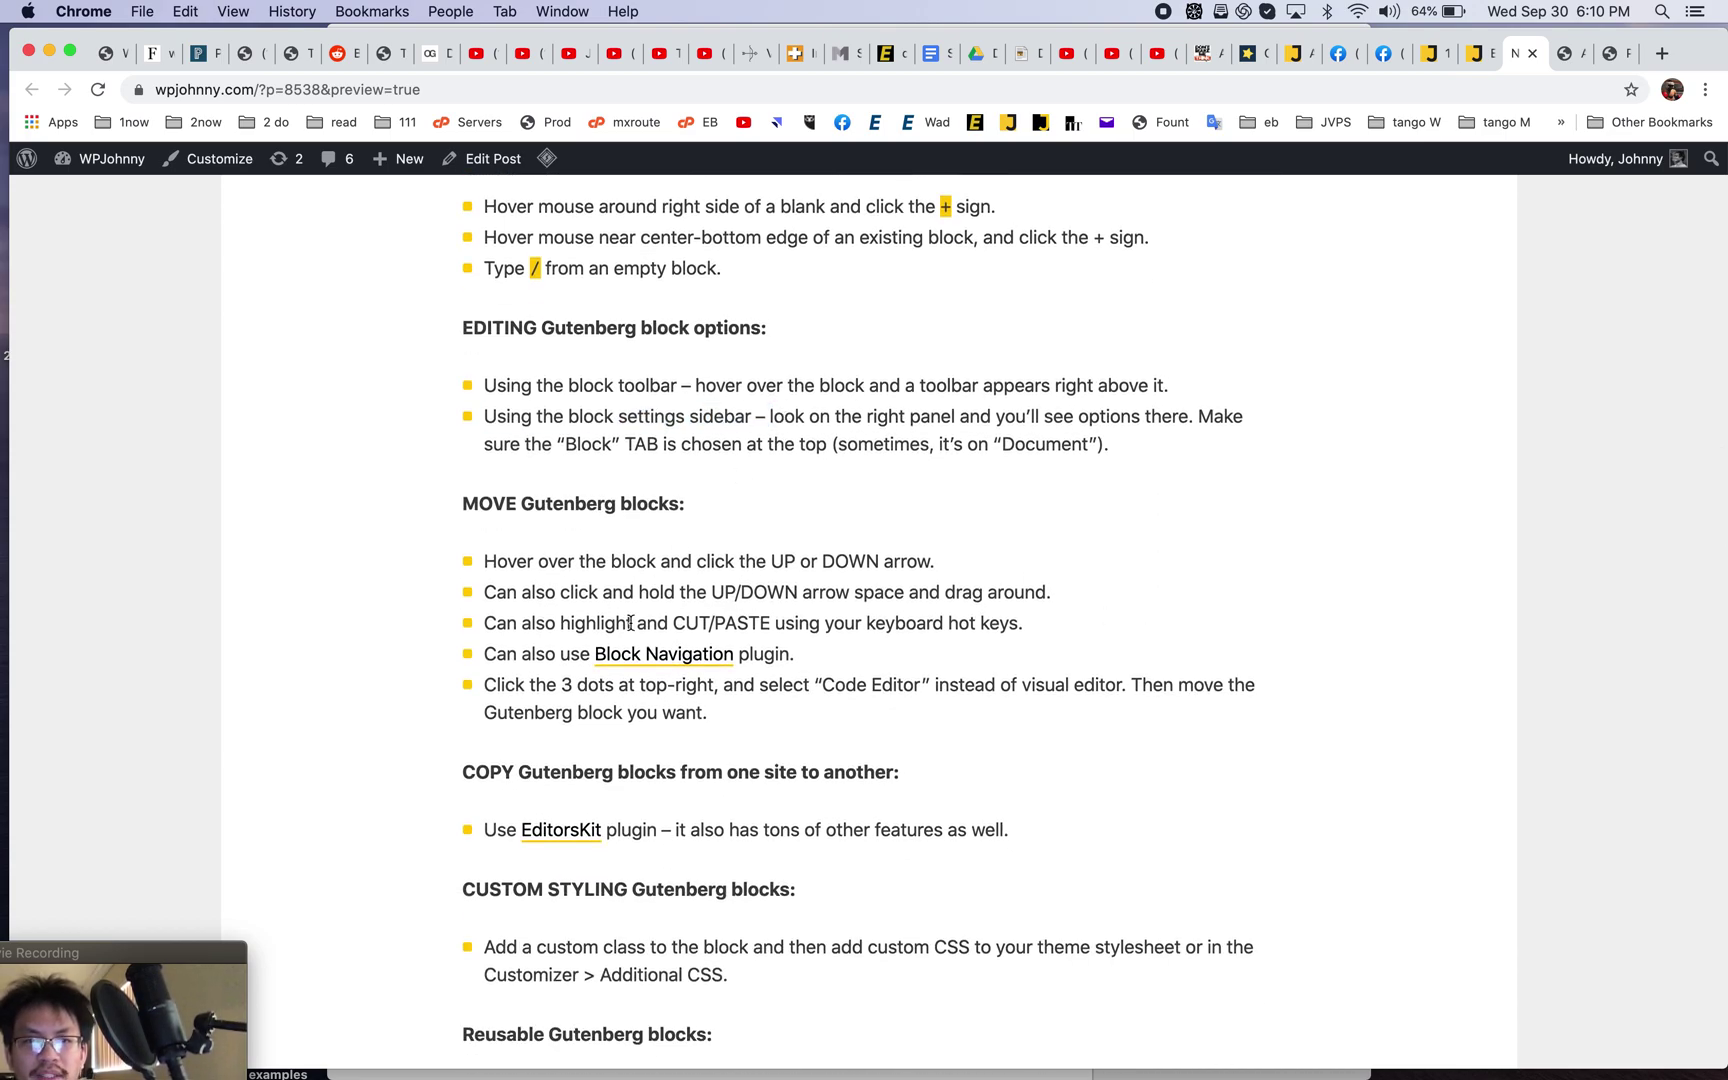
scroll(630, 623, down, 3)
click(1476, 62)
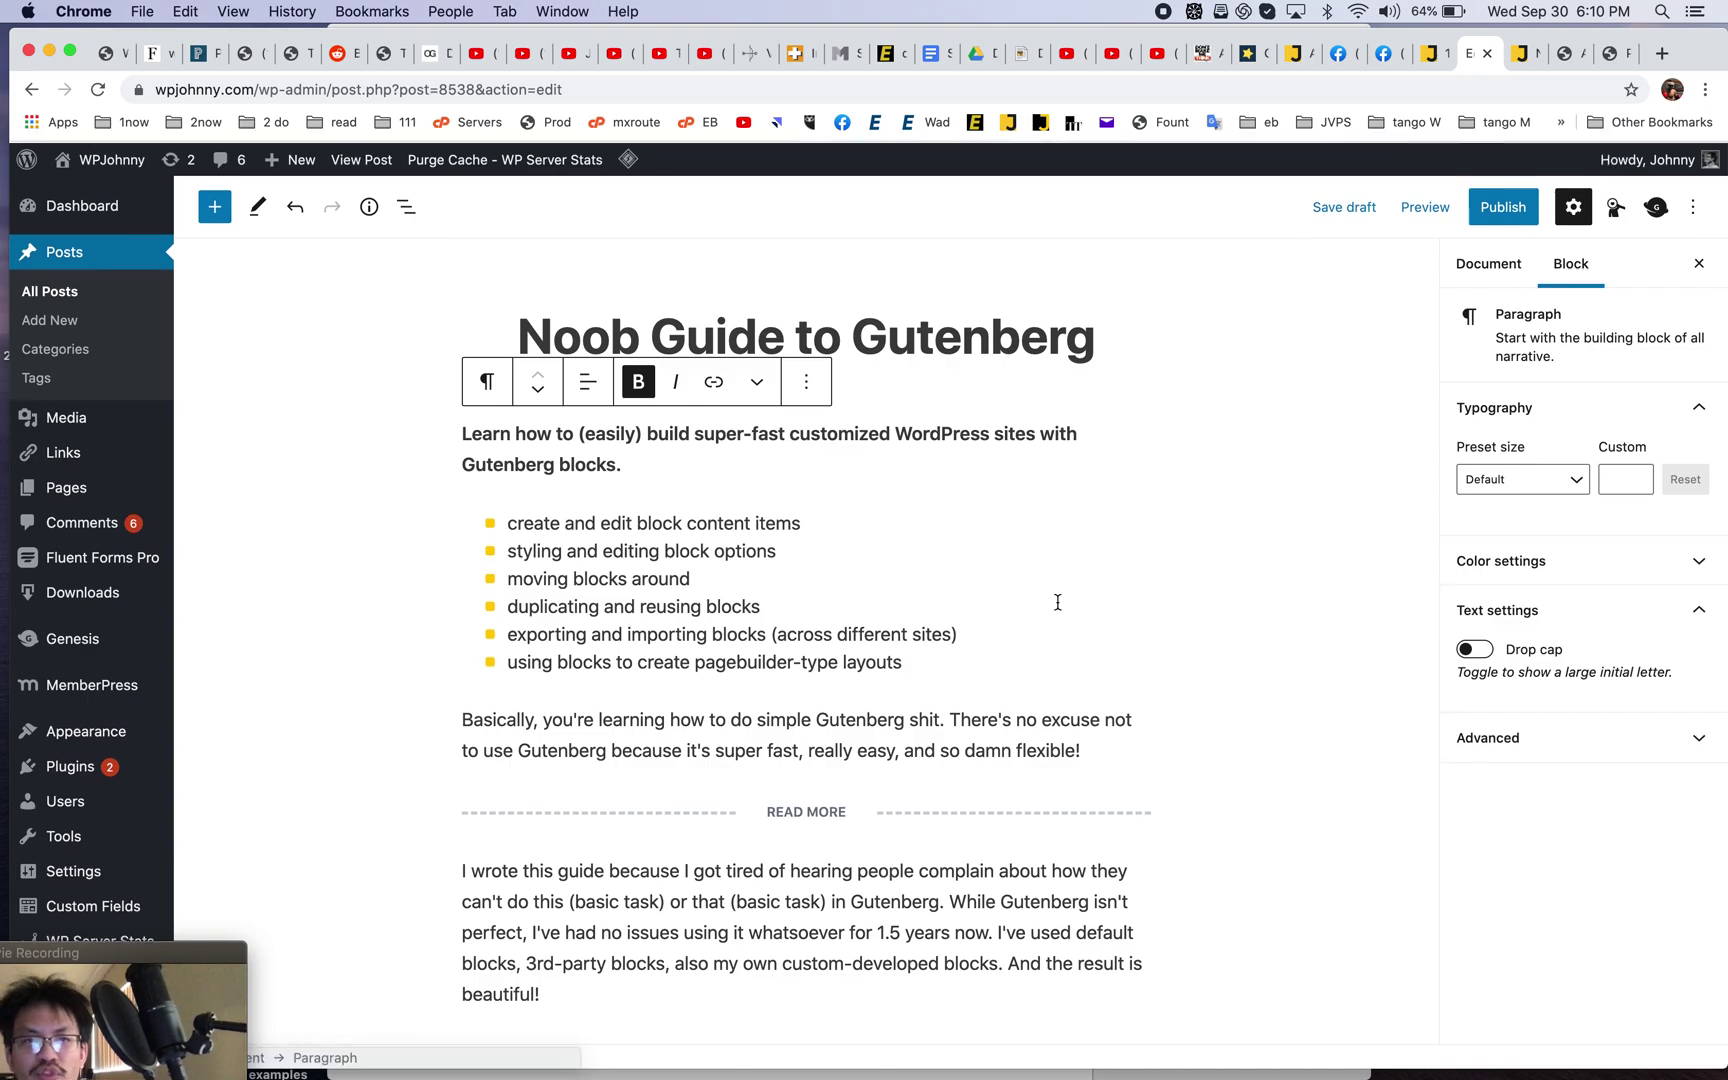
click(1520, 53)
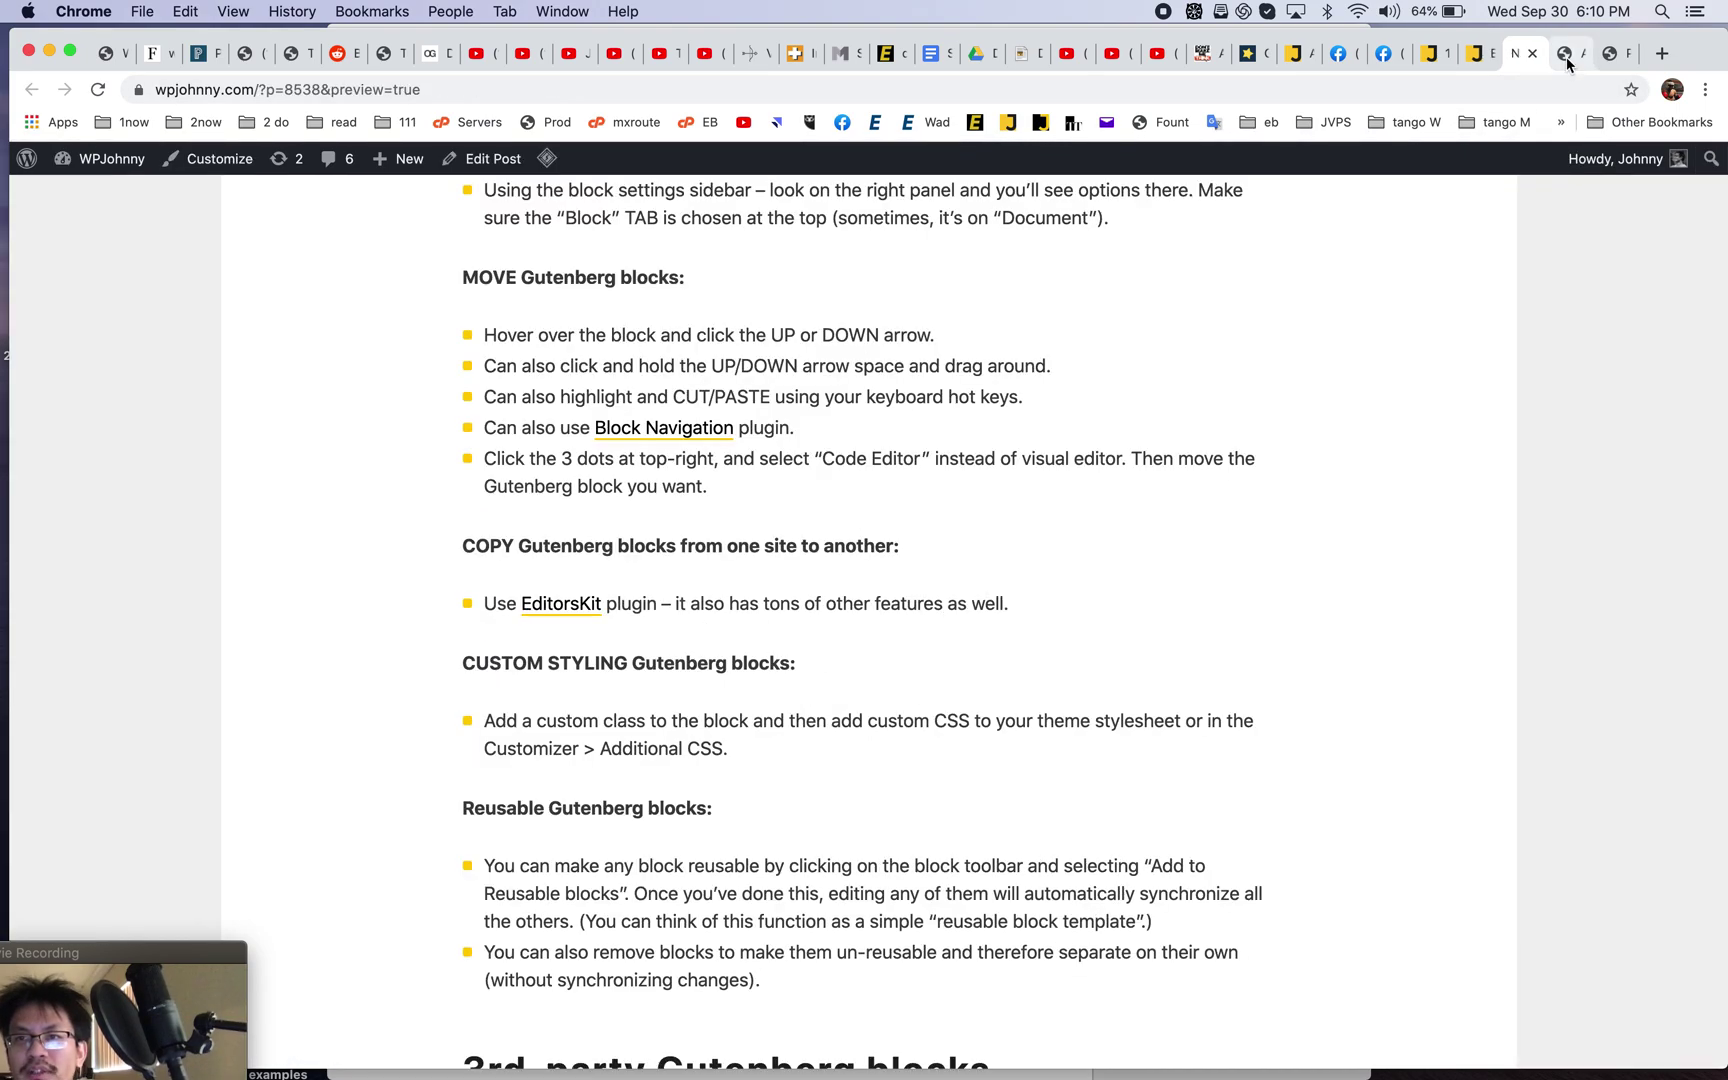
- Return to the test post's editor and remove the Latest Posts block
click(1568, 53)
scroll(760, 571, down, 4)
scroll(650, 520, up, 4)
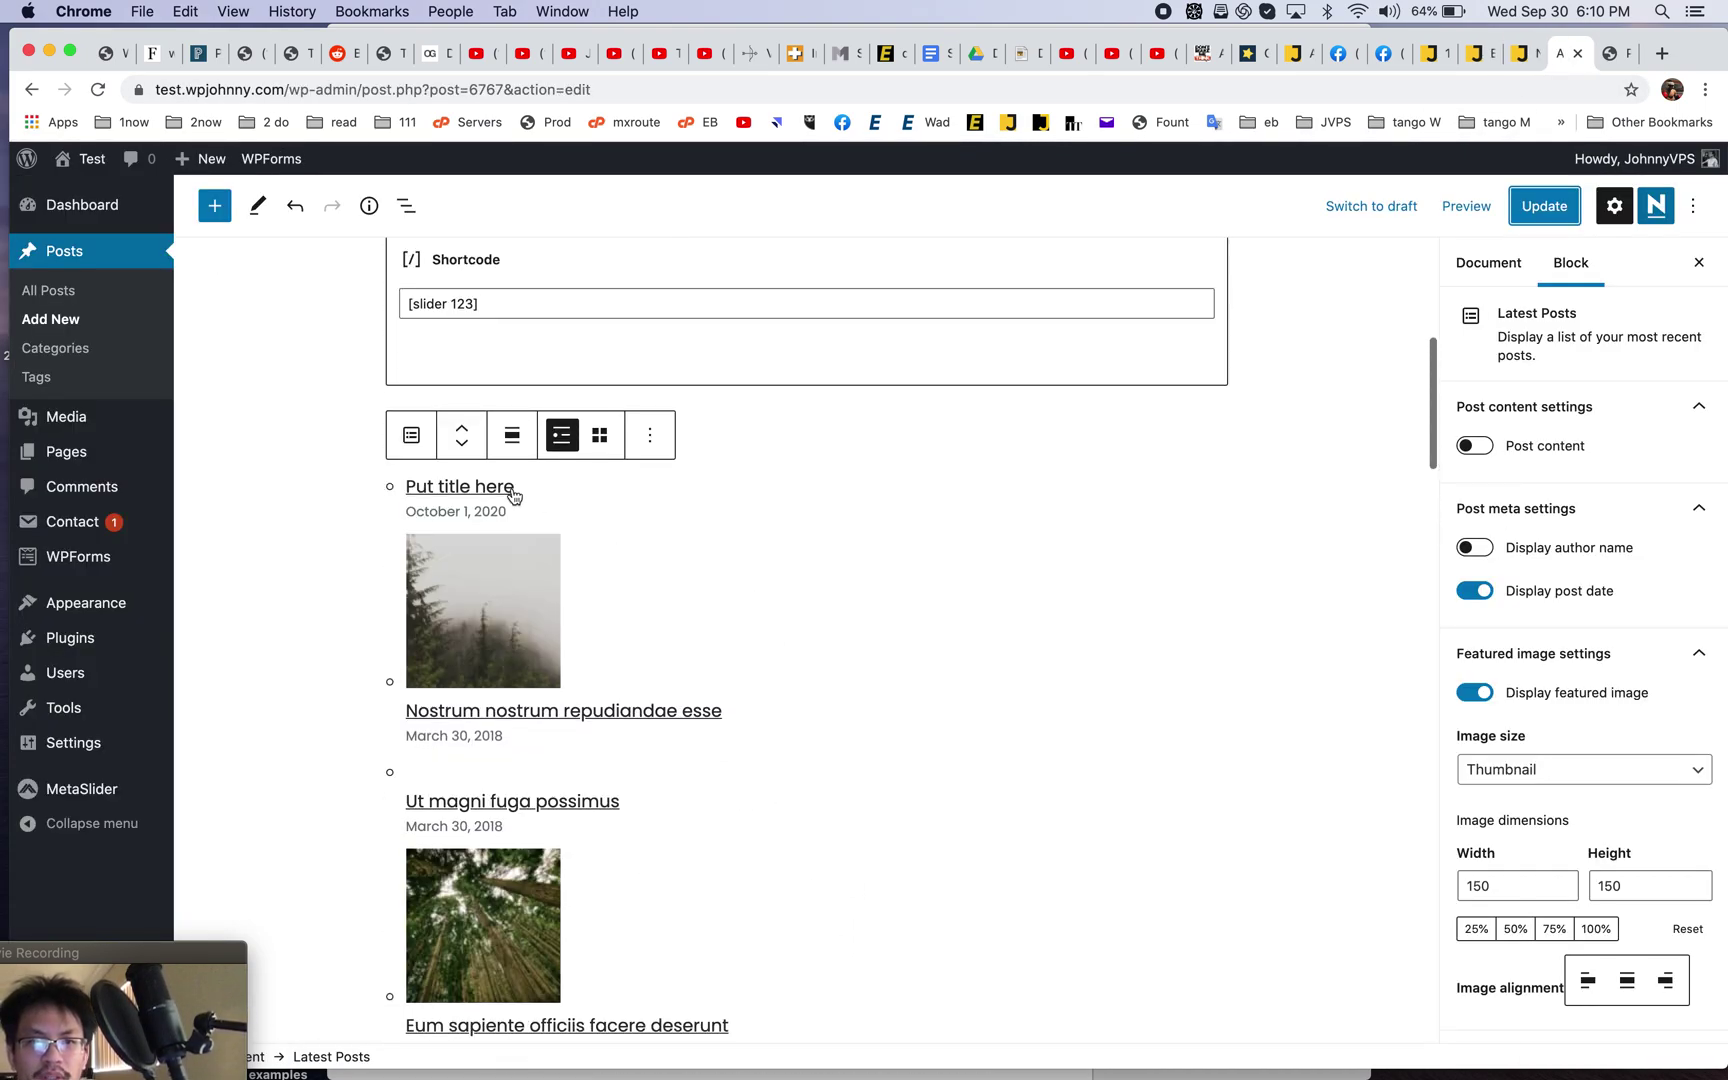
click(650, 435)
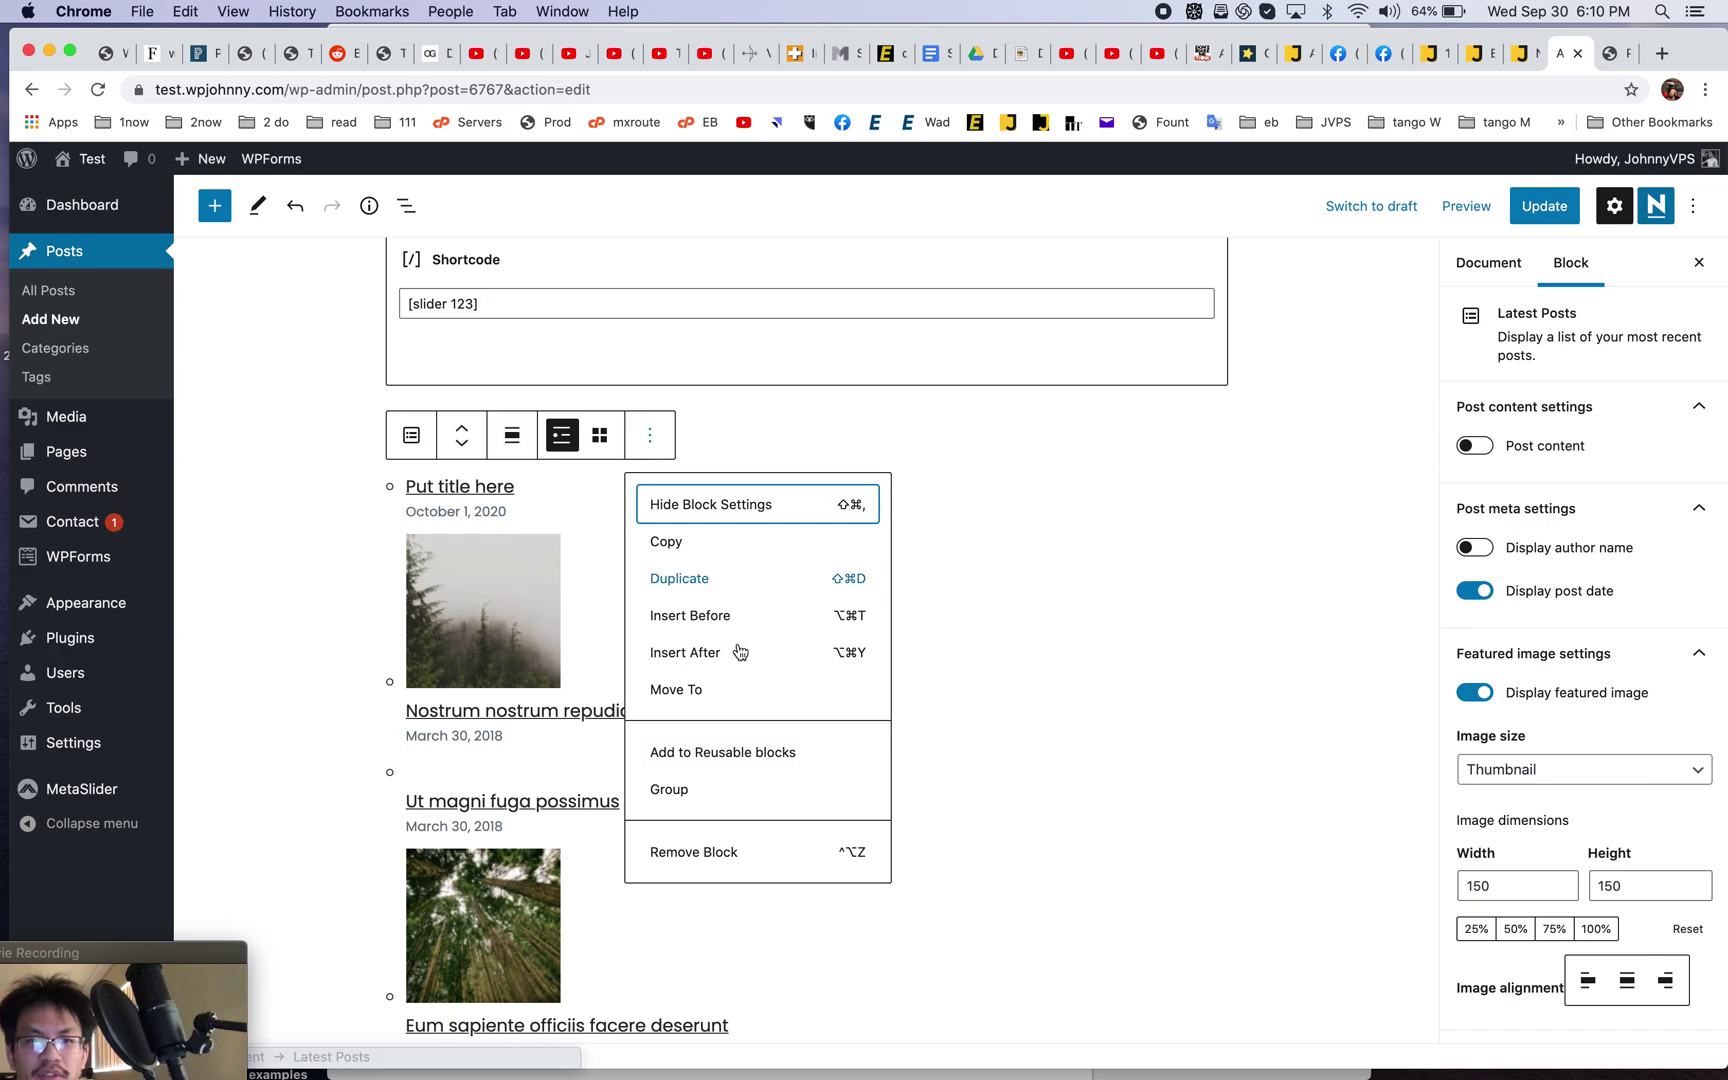
click(700, 852)
- Move the canyon image up above the orange heading and back down below it
scroll(698, 852, down, 5)
scroll(698, 700, up, 4)
click(698, 588)
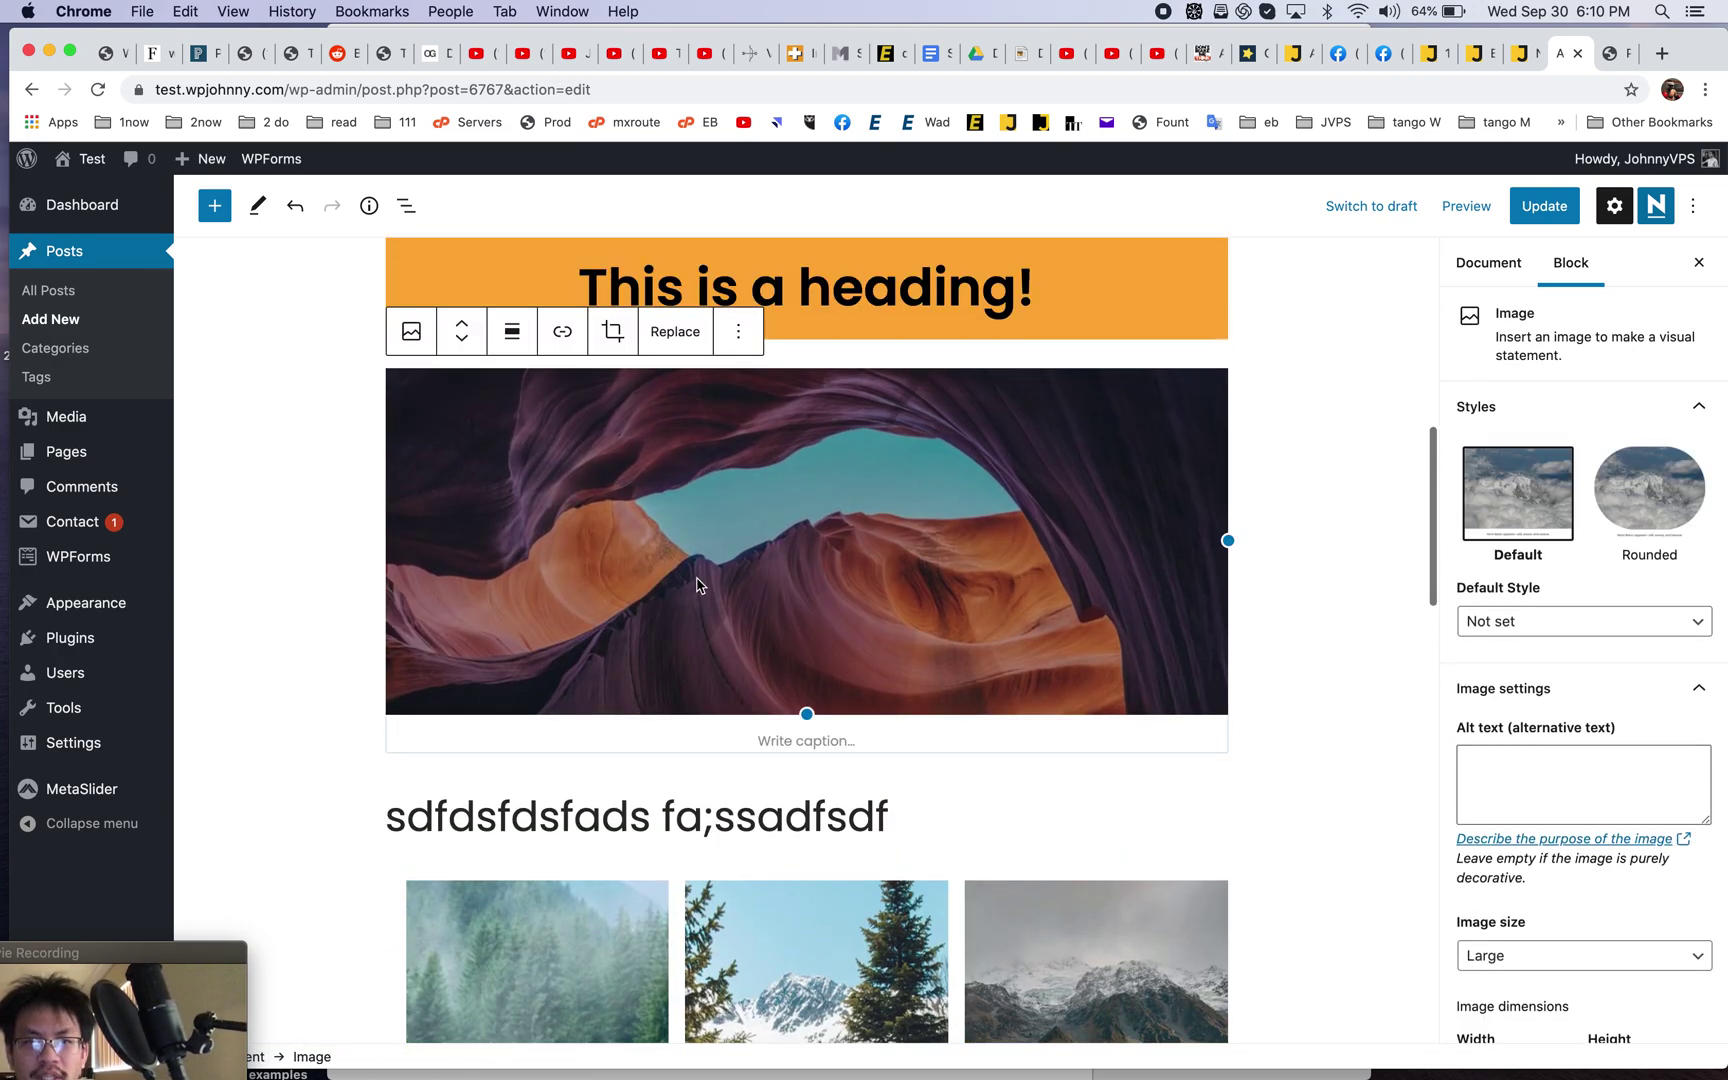
click(463, 324)
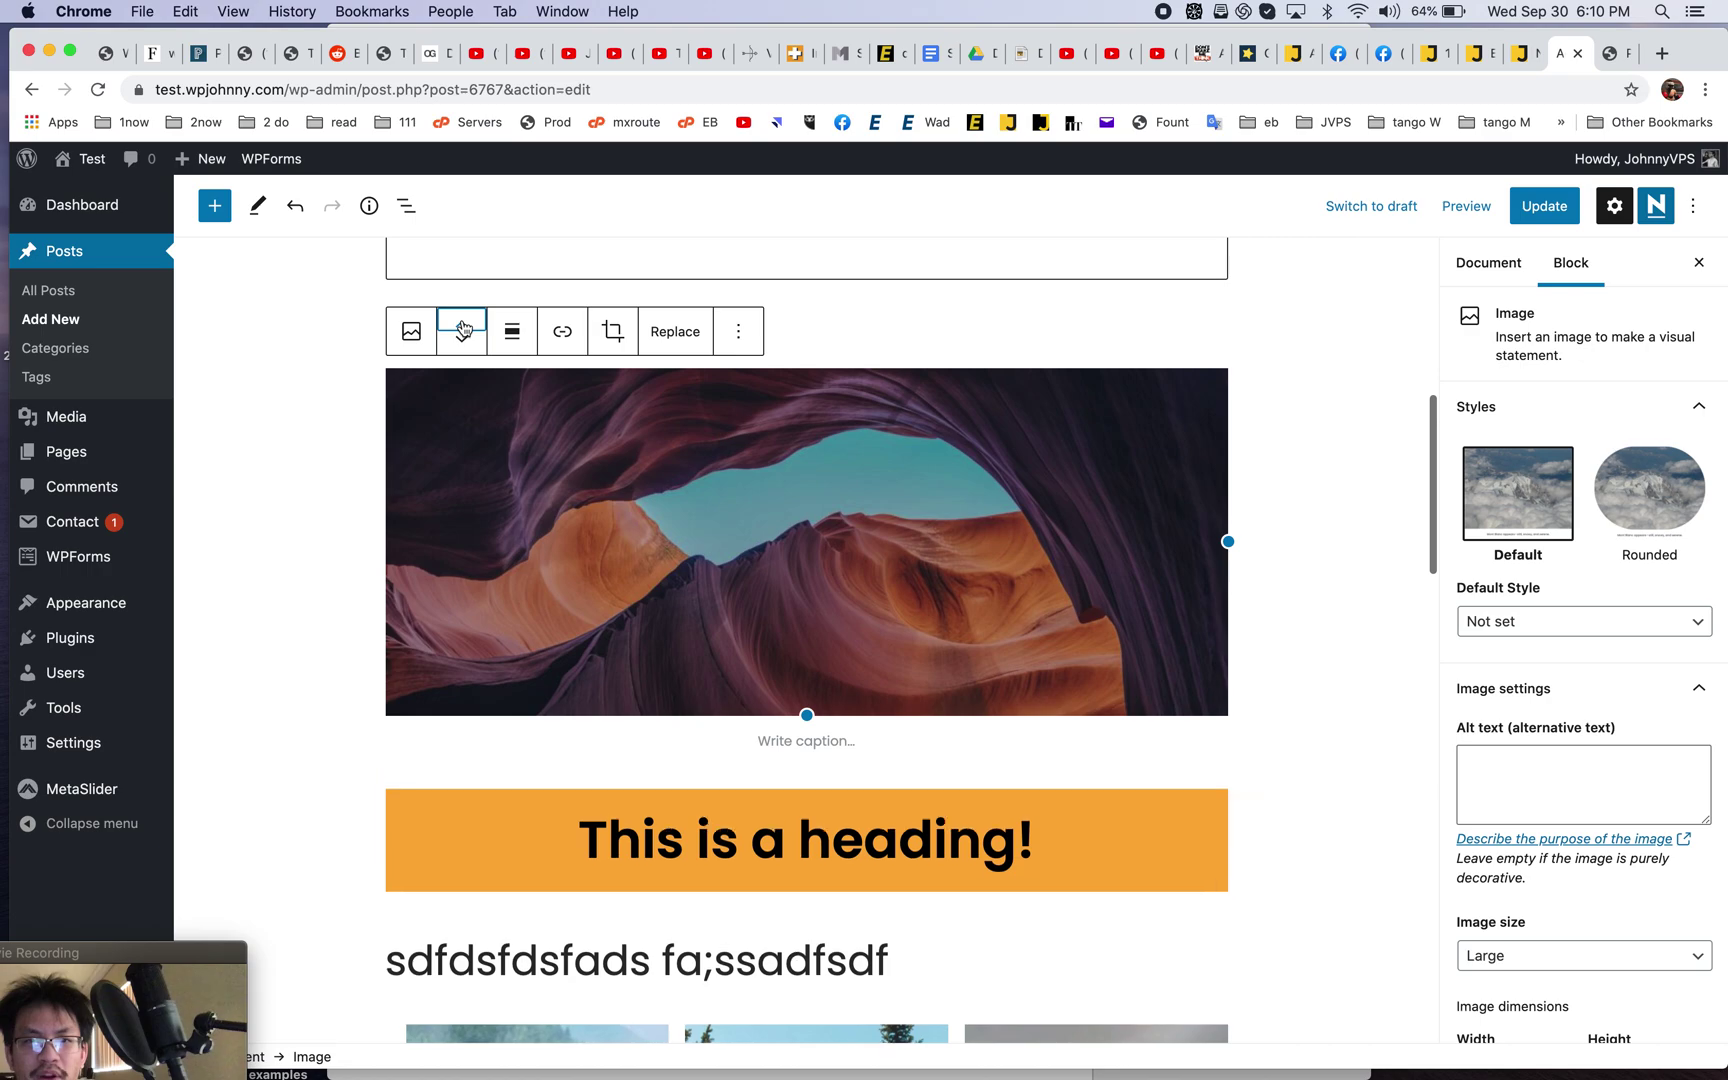
click(462, 339)
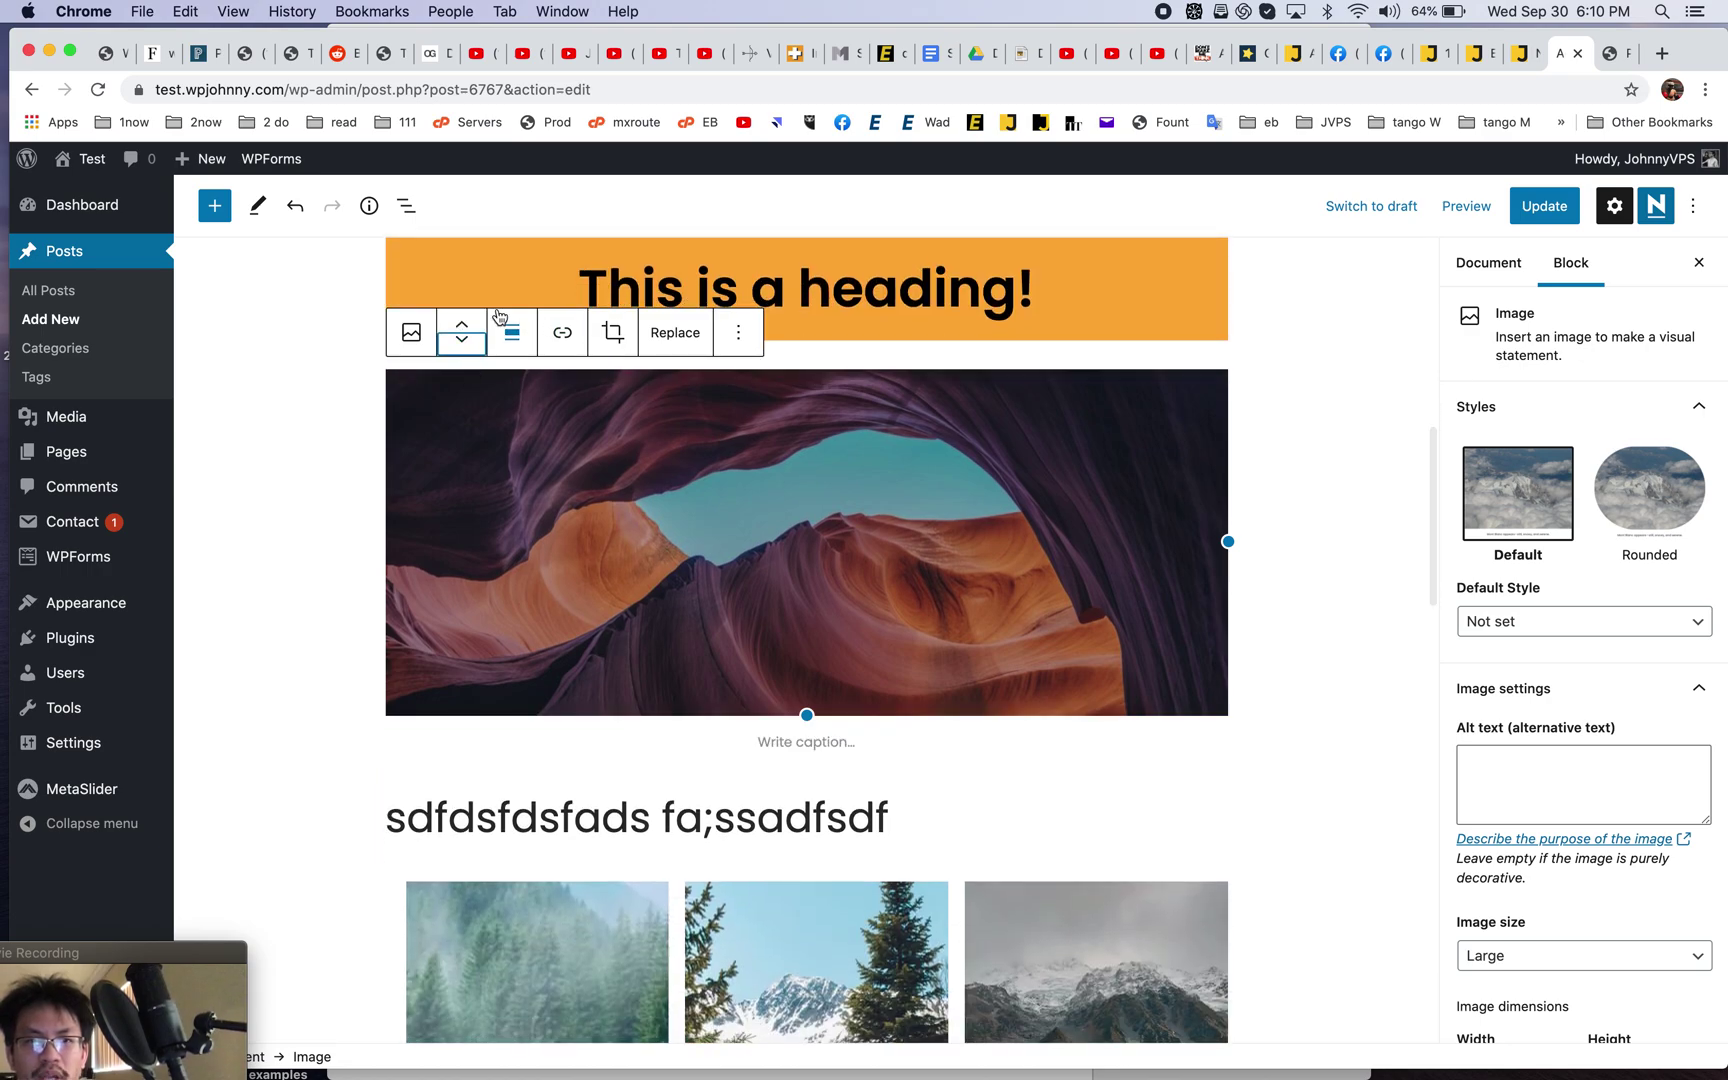
- Move the canyon image from under the orange heading to directly below the gallery
click(462, 333)
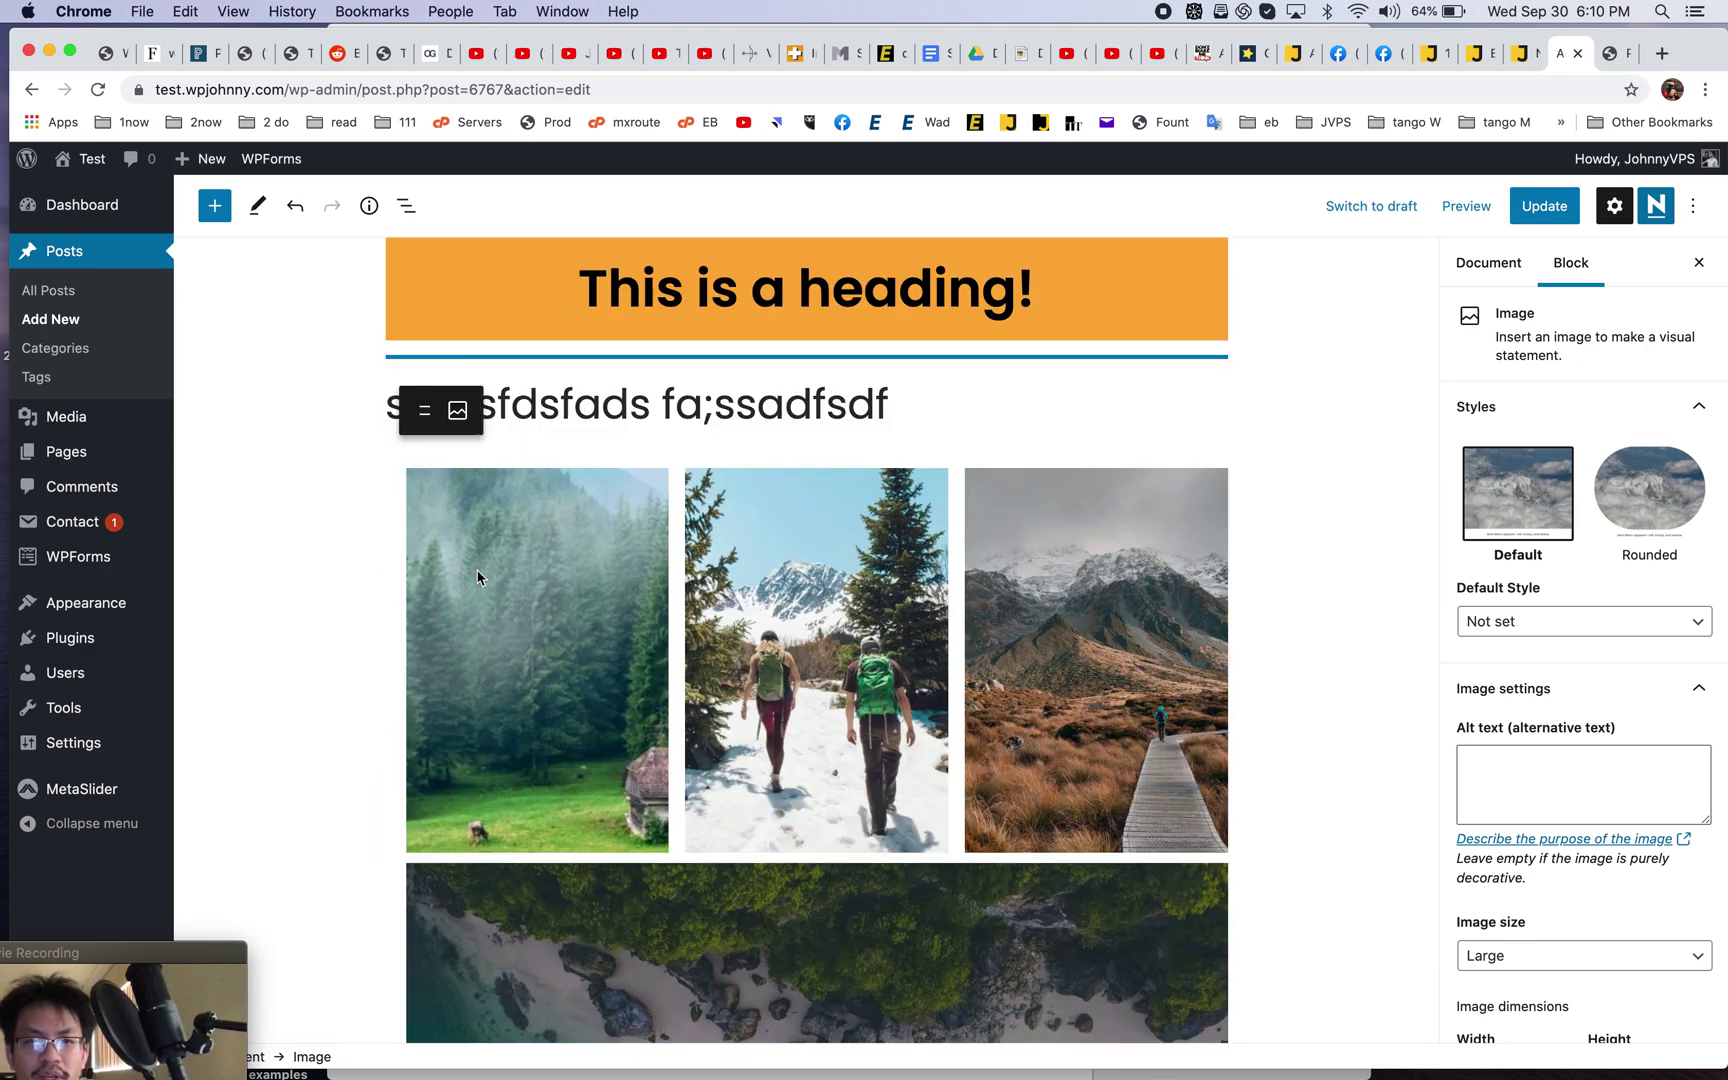
drag(476, 710, 451, 451)
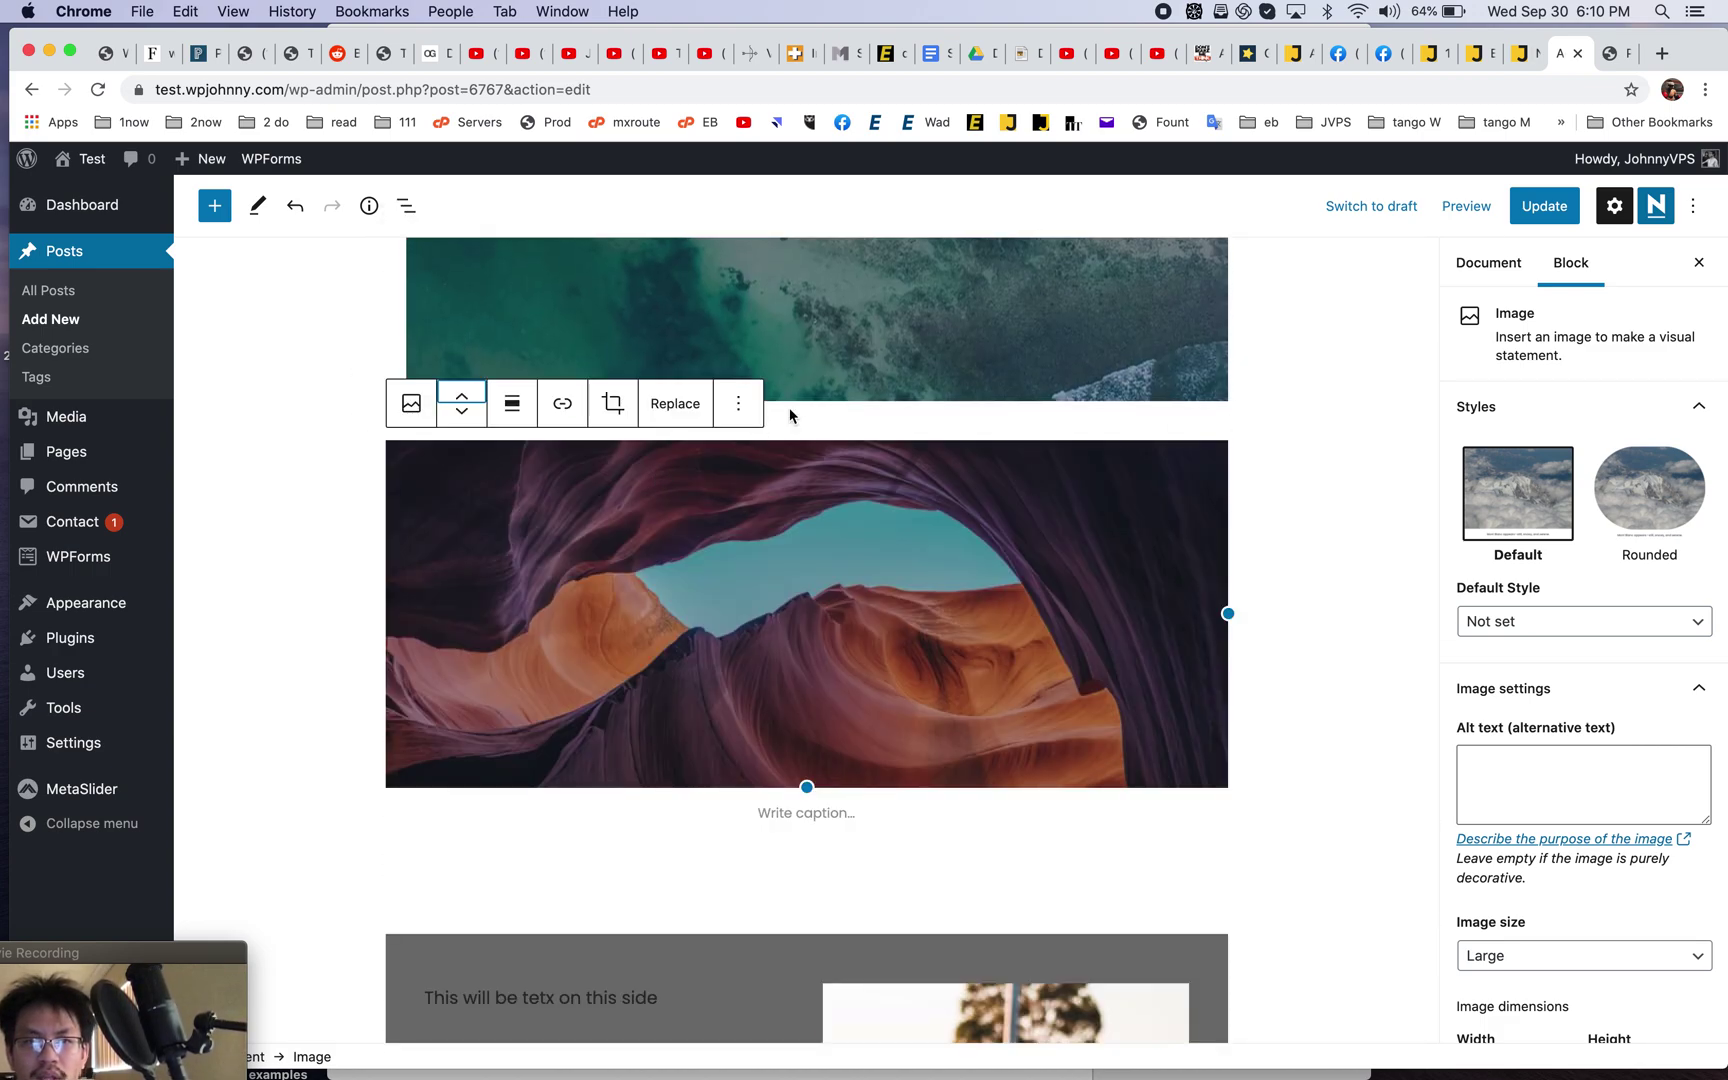
click(831, 344)
click(724, 666)
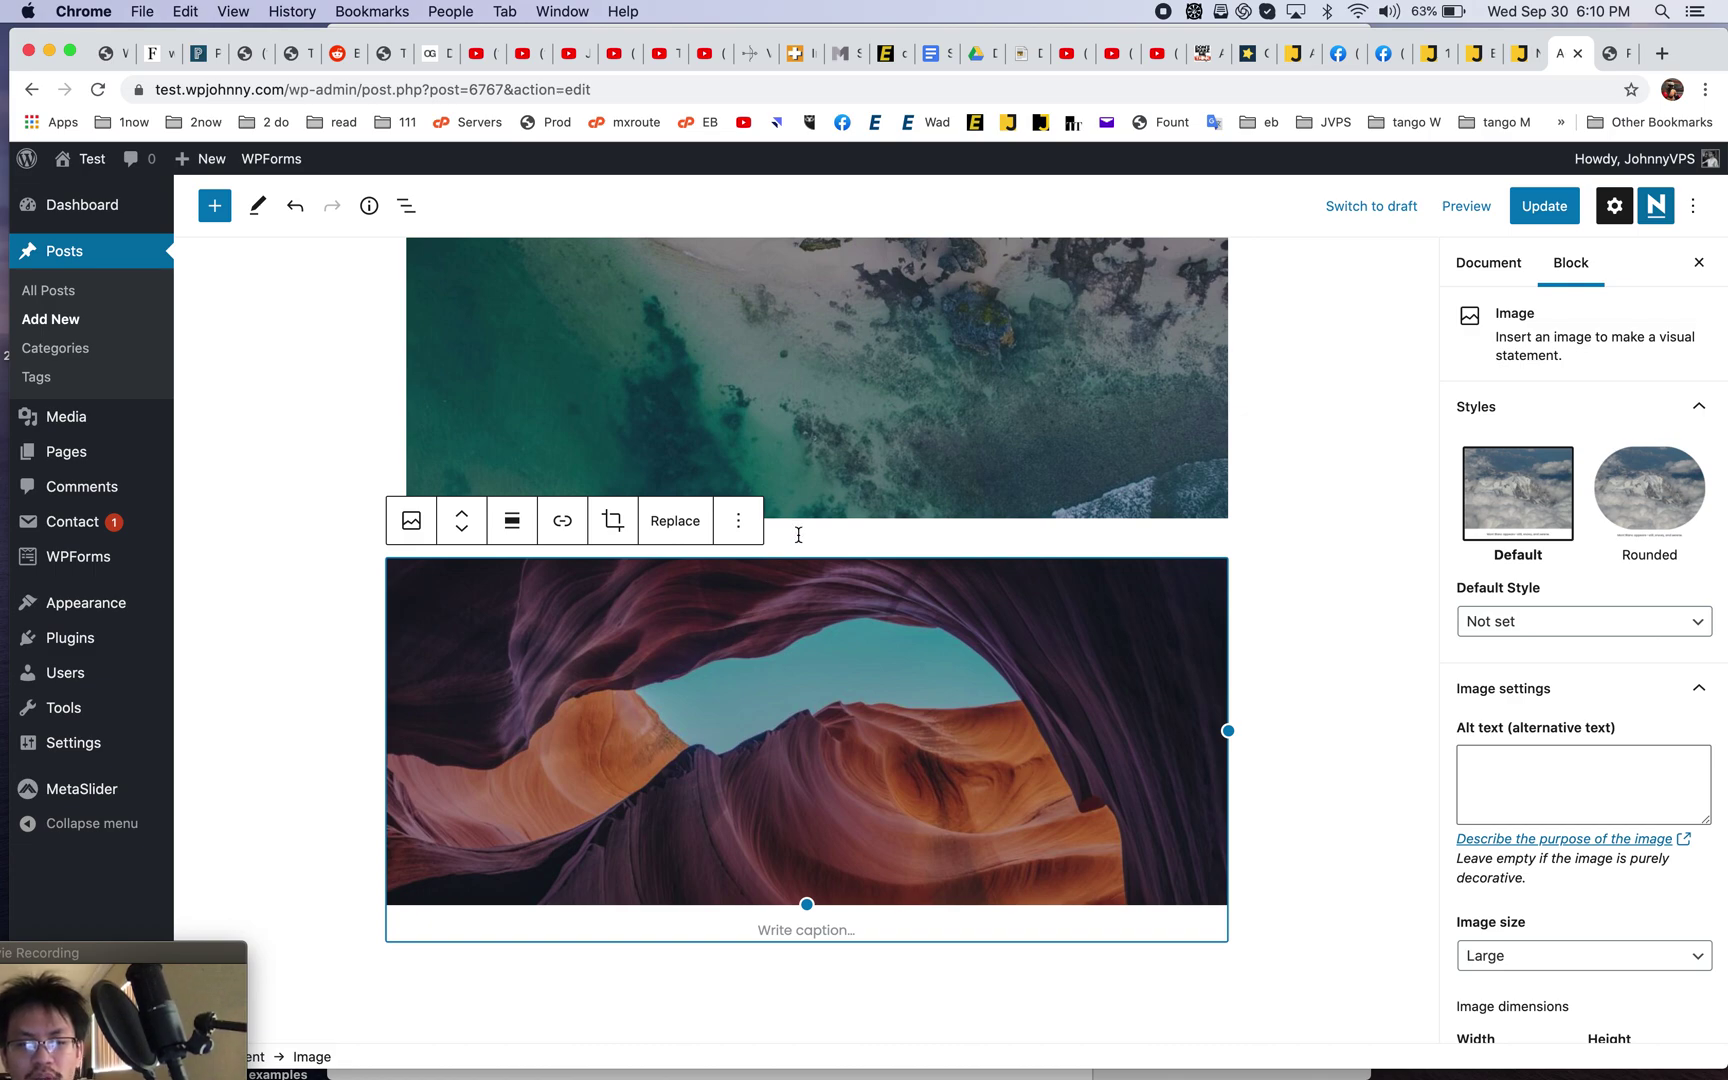
- Select all blocks in the post at once and clear that selection
key(super+a)
scroll(798, 541, up, 10)
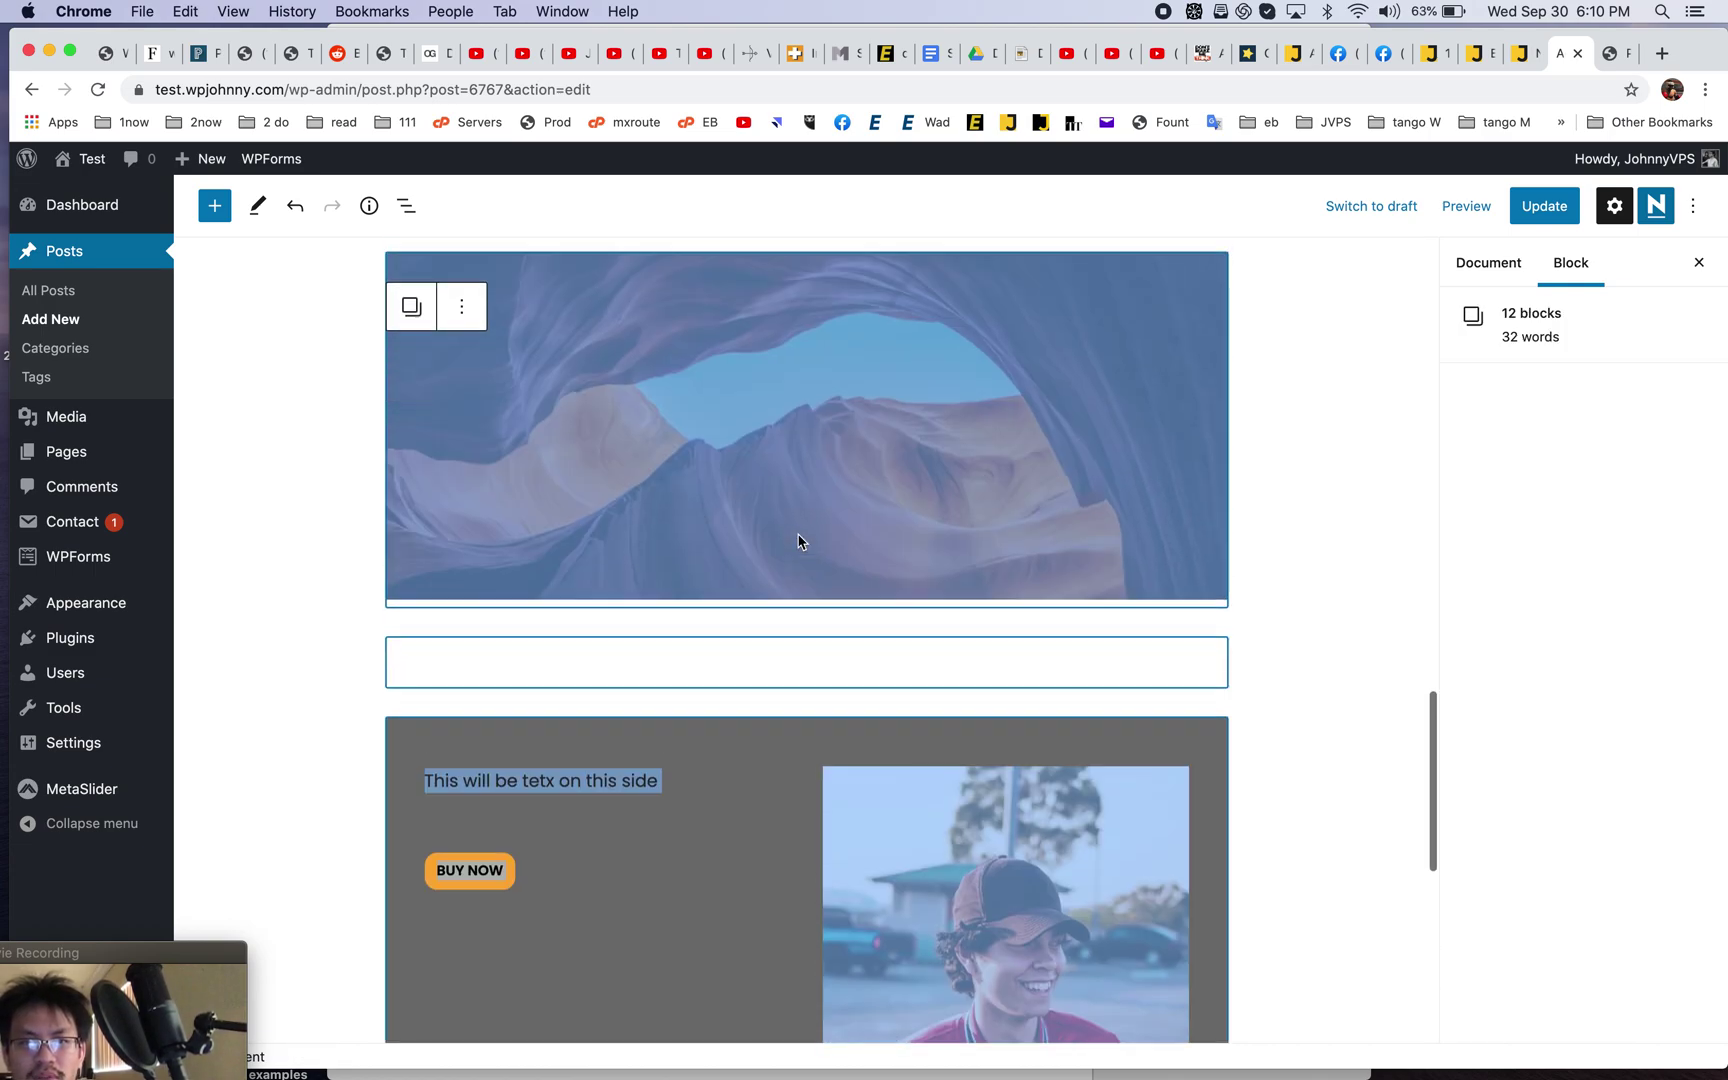
click(798, 541)
scroll(760, 600, down, 5)
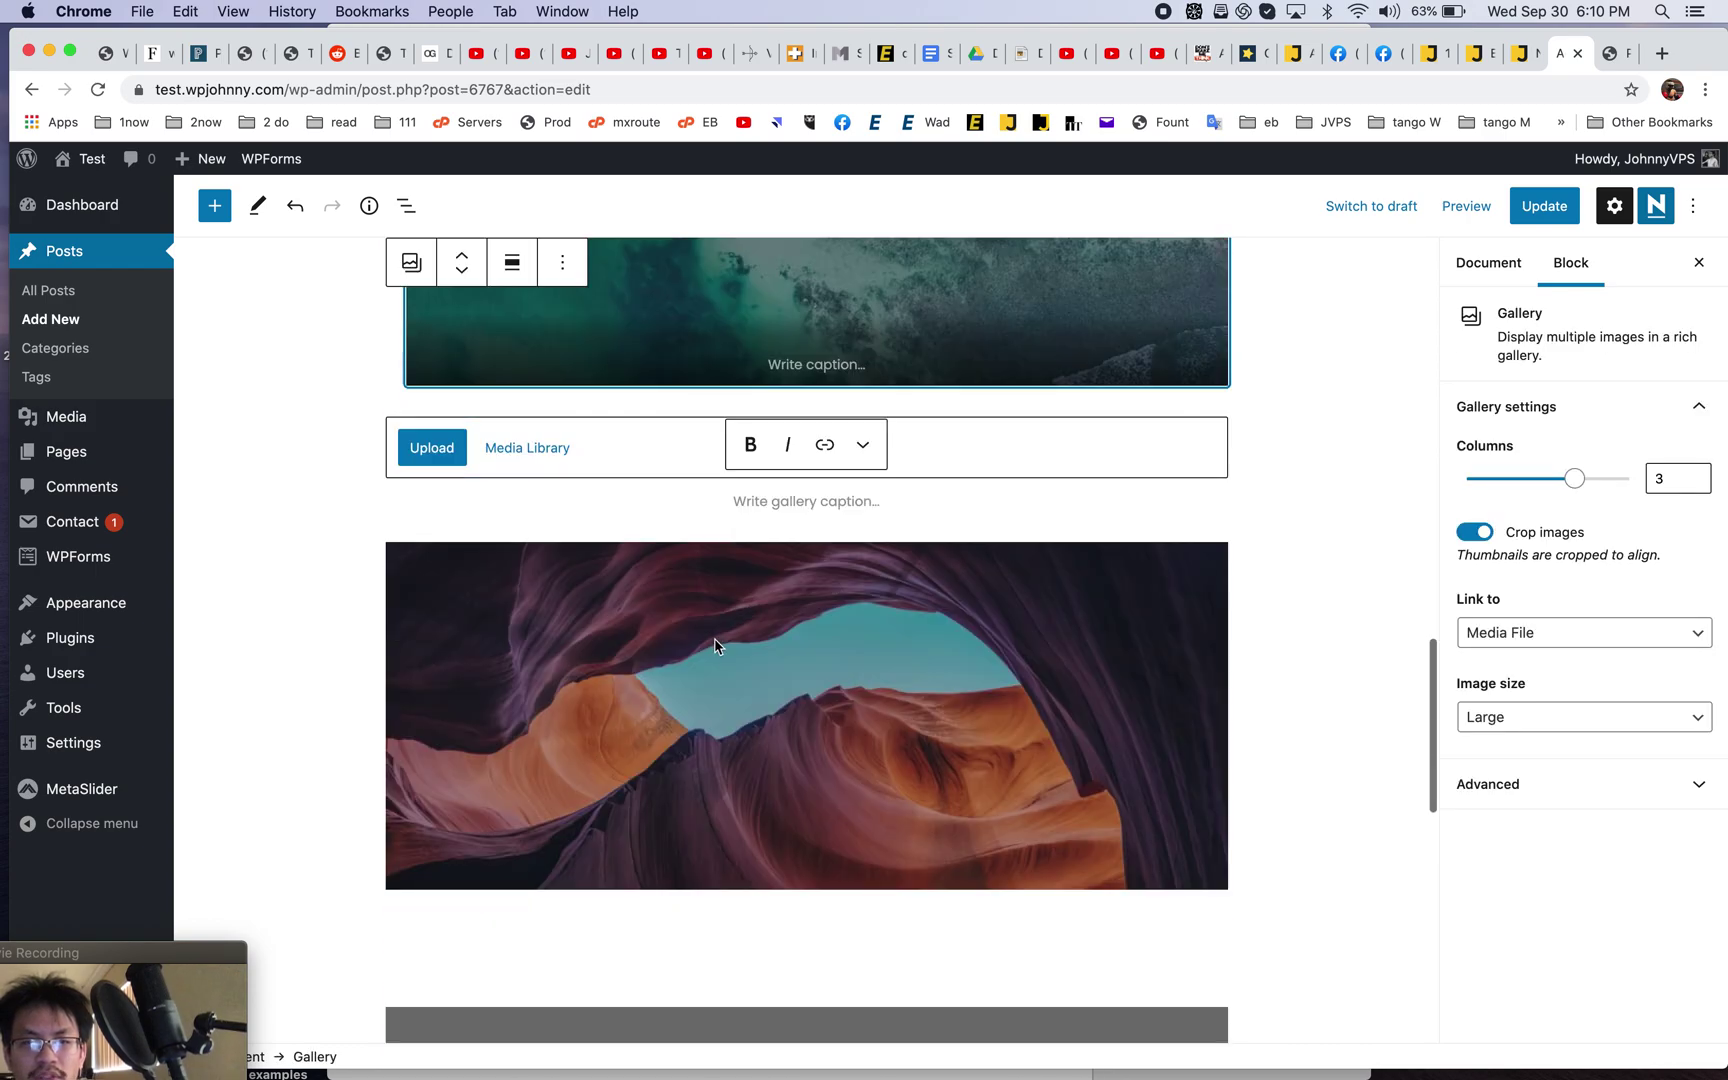
- Try the Move To option twice on the canyon image, confirming the position directly below the gallery
click(700, 638)
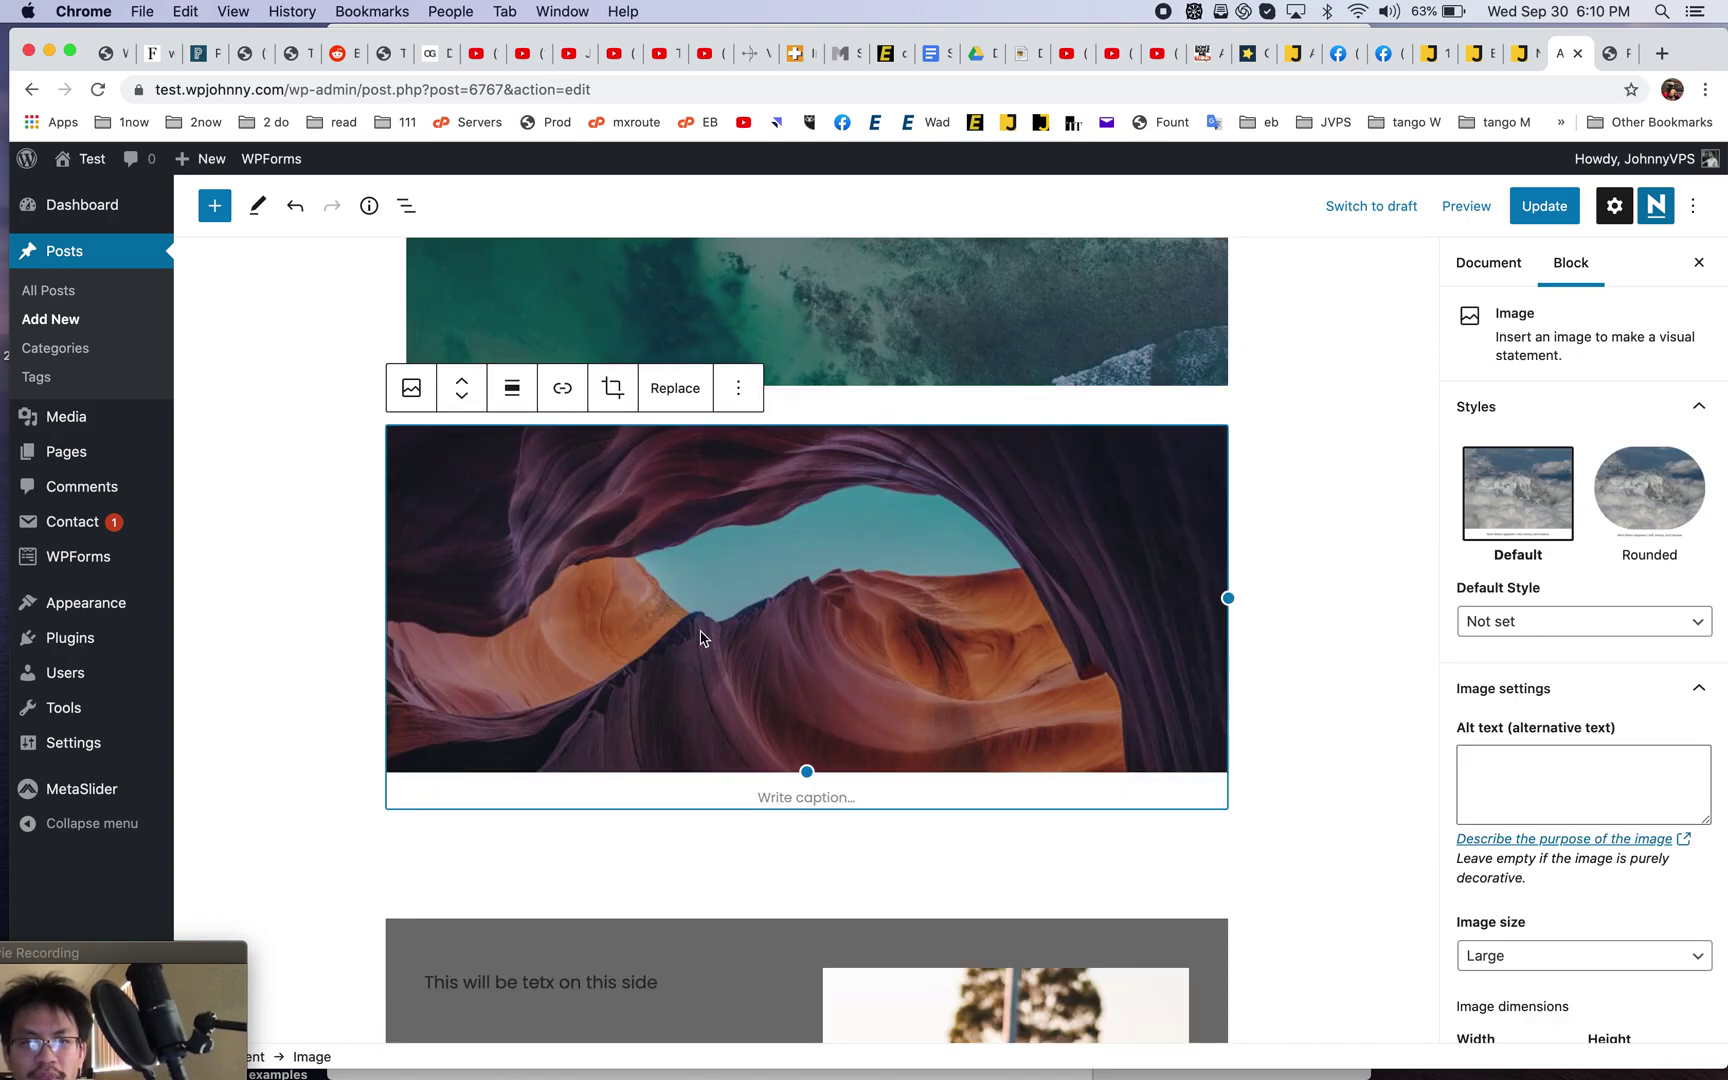
click(739, 389)
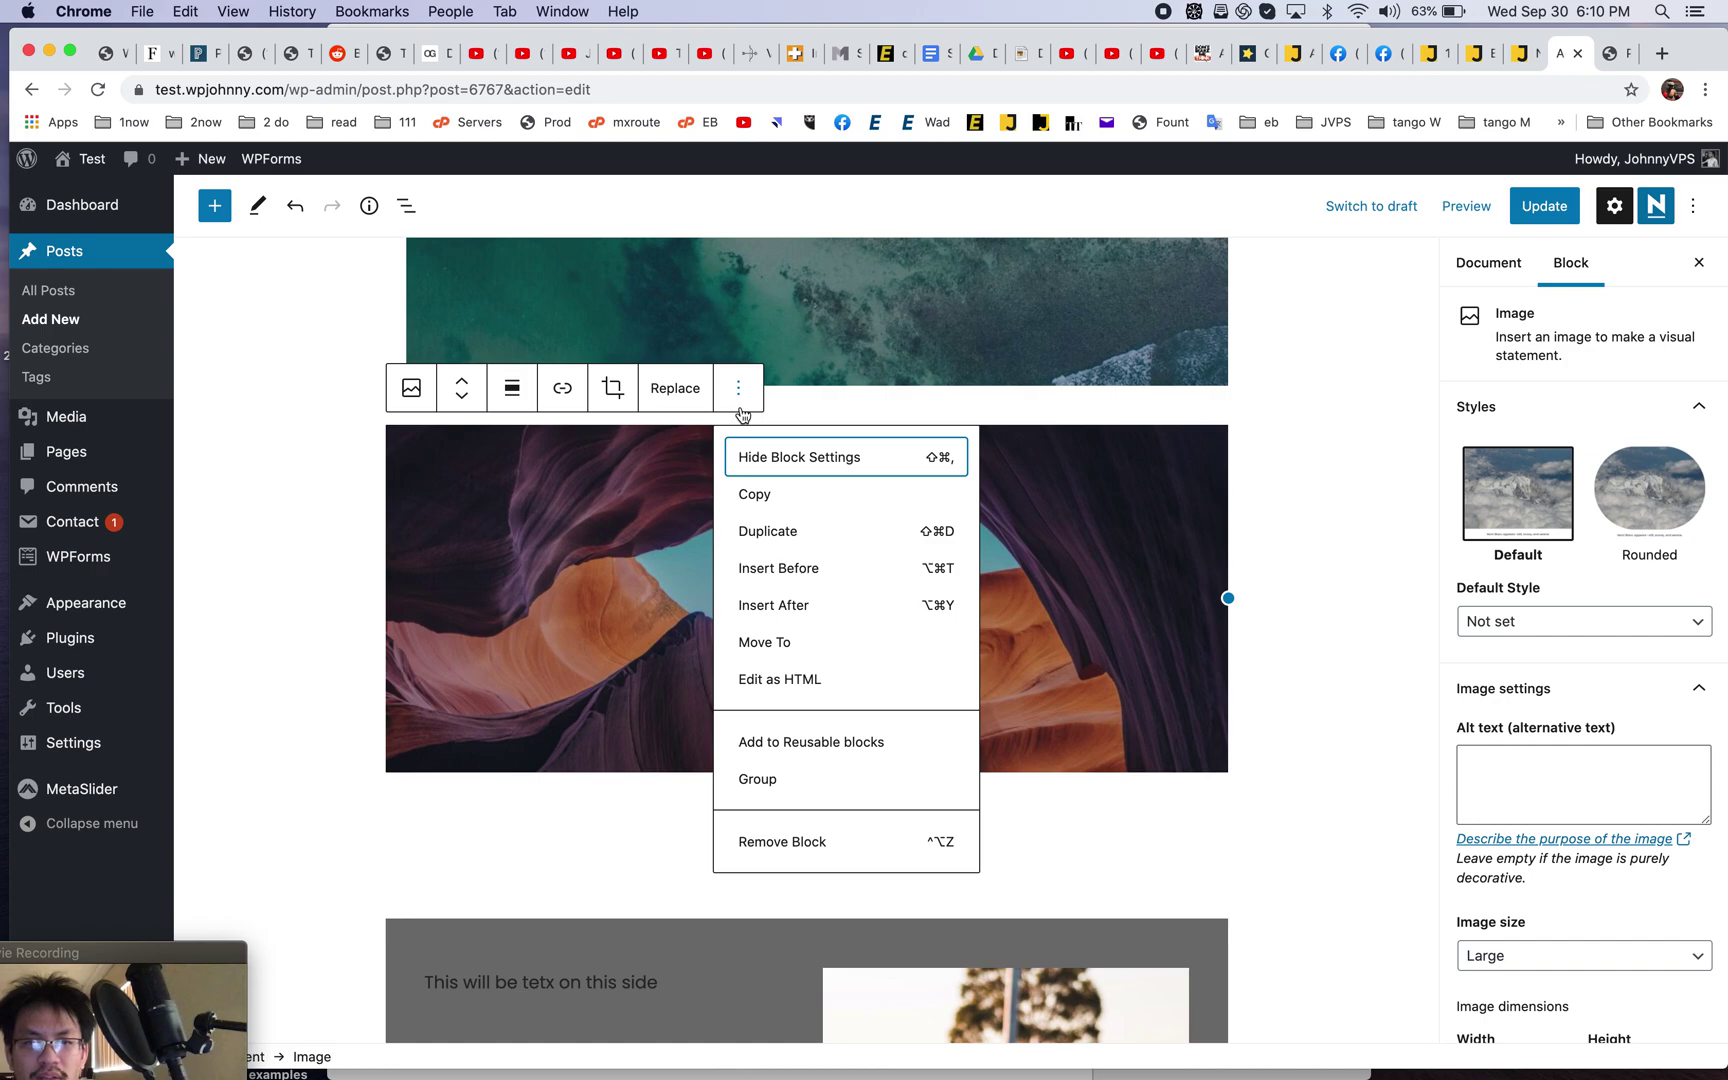
click(816, 643)
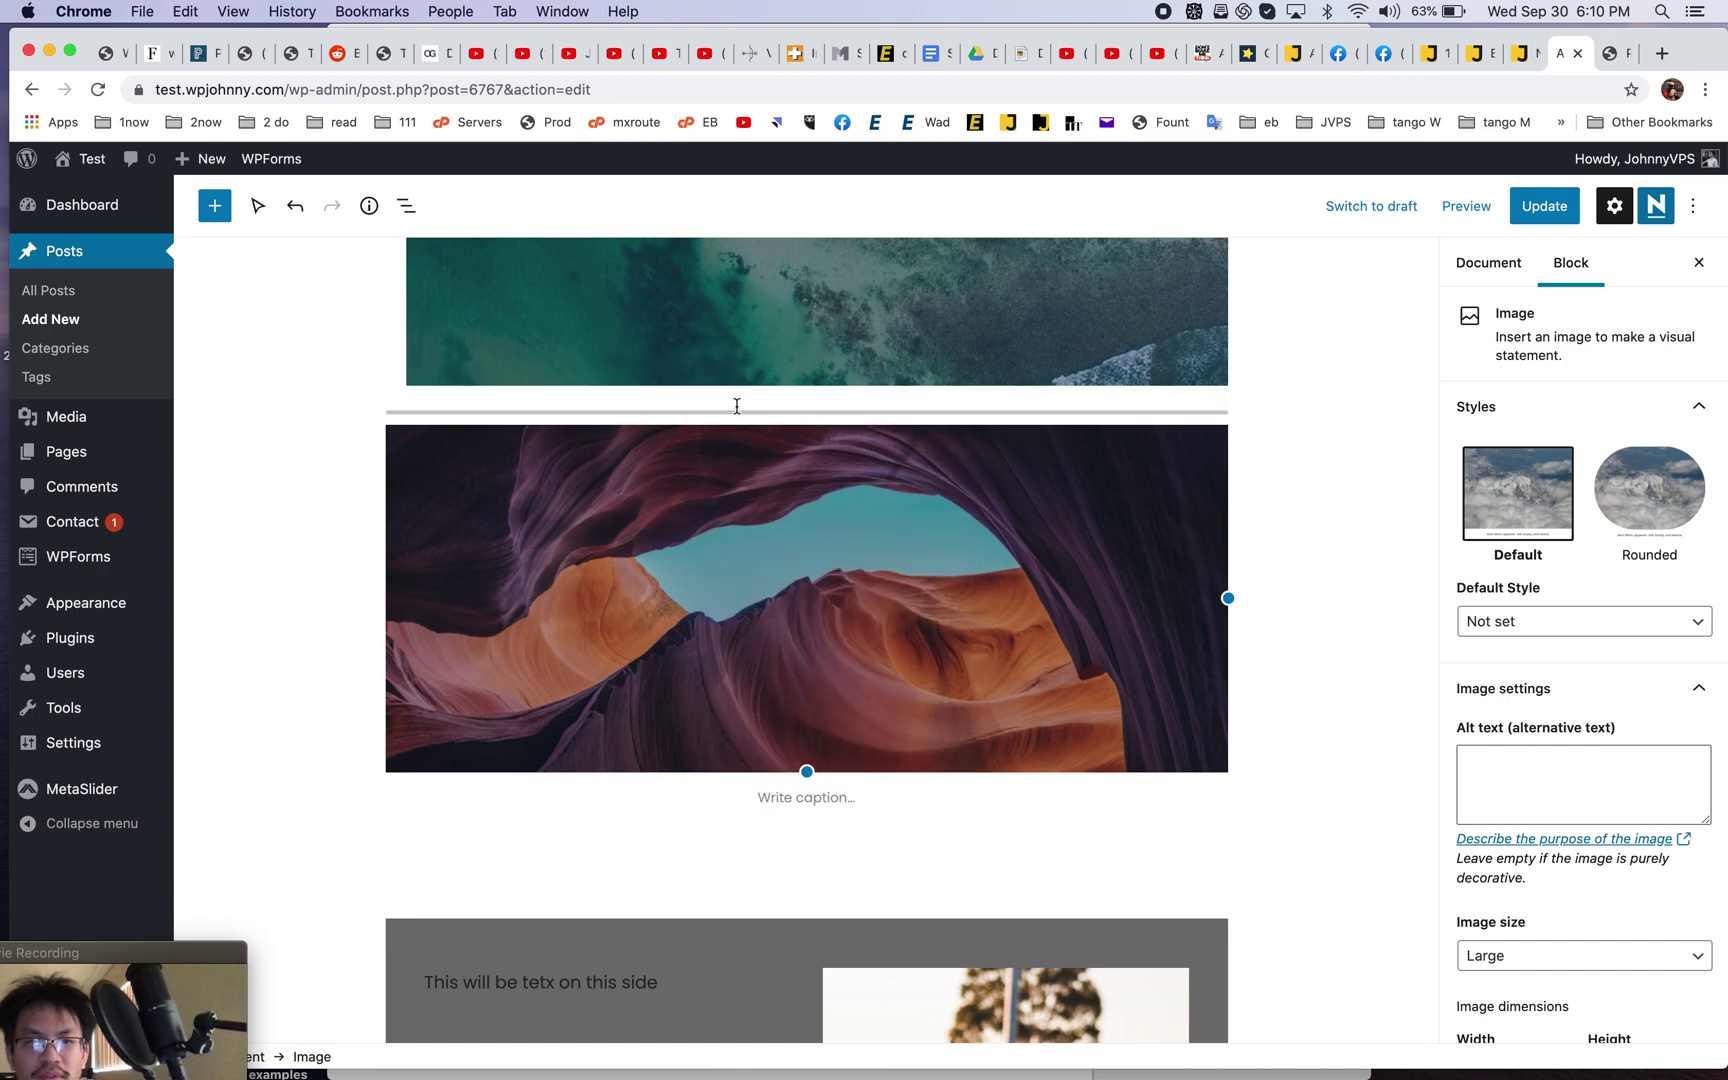
scroll(737, 406, up, 15)
scroll(660, 753, down, 15)
scroll(705, 598, down, 5)
scroll(702, 602, up, 10)
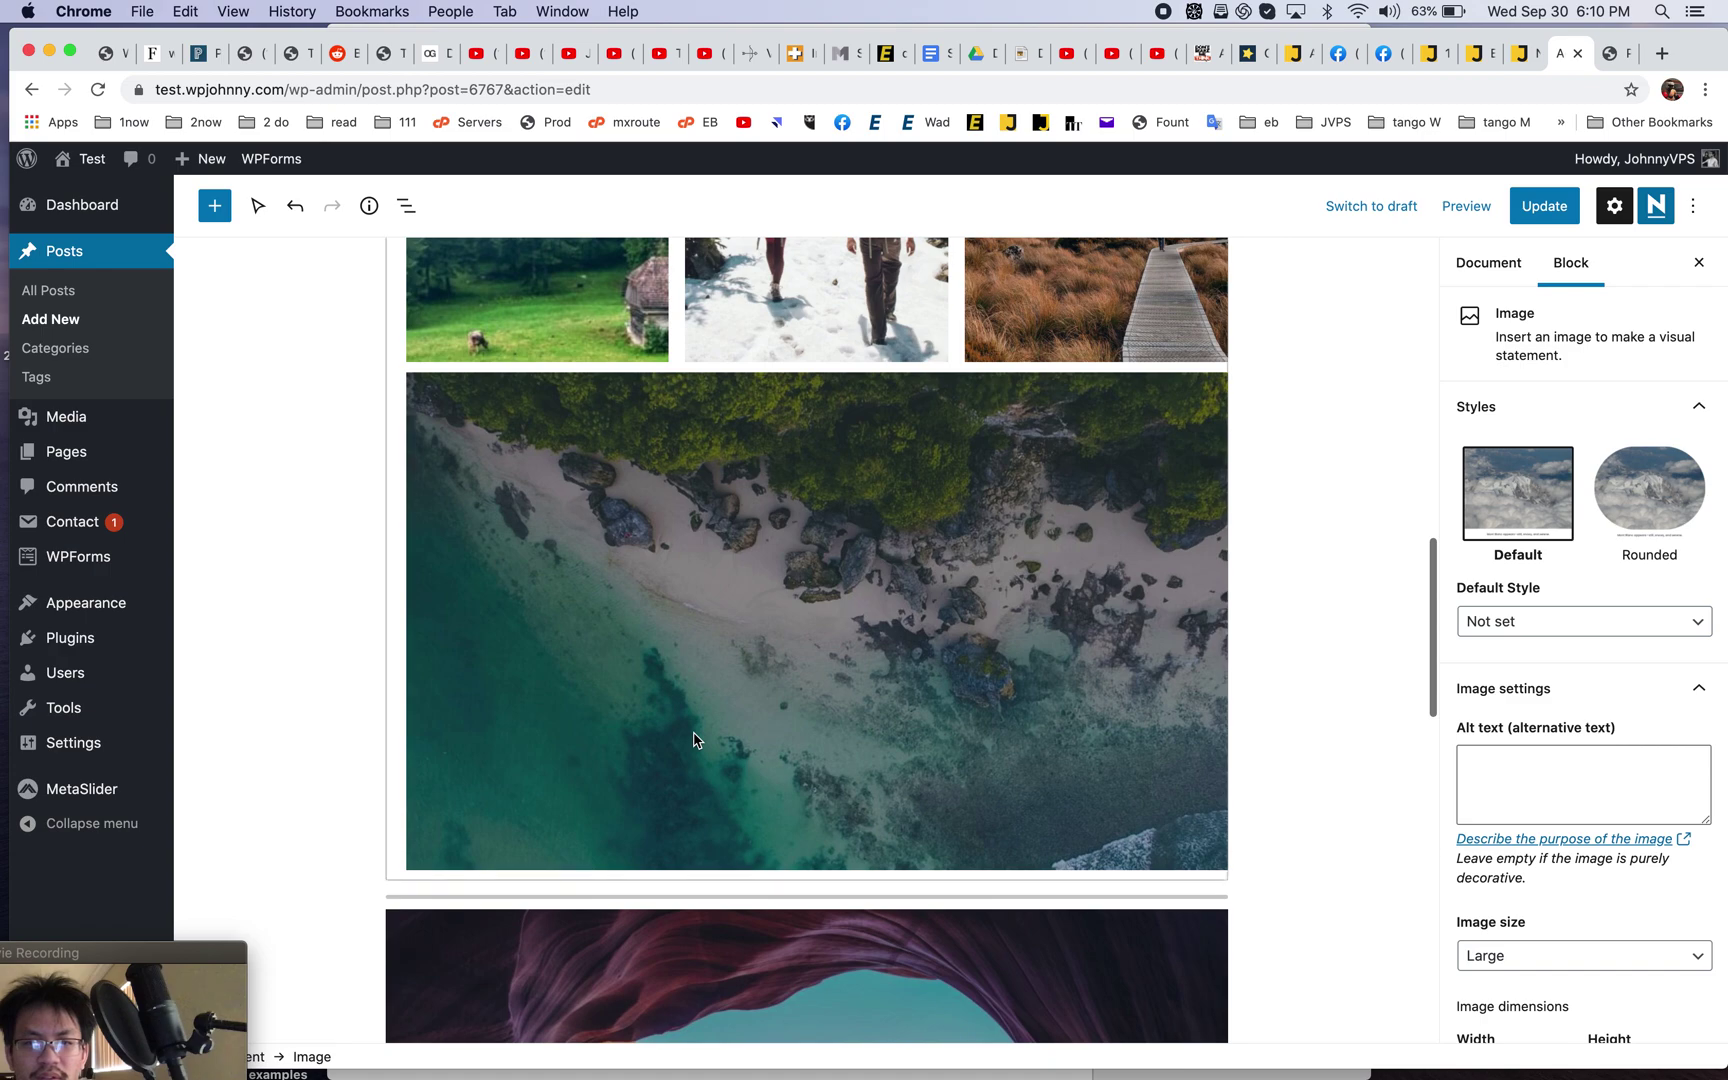
key(Return)
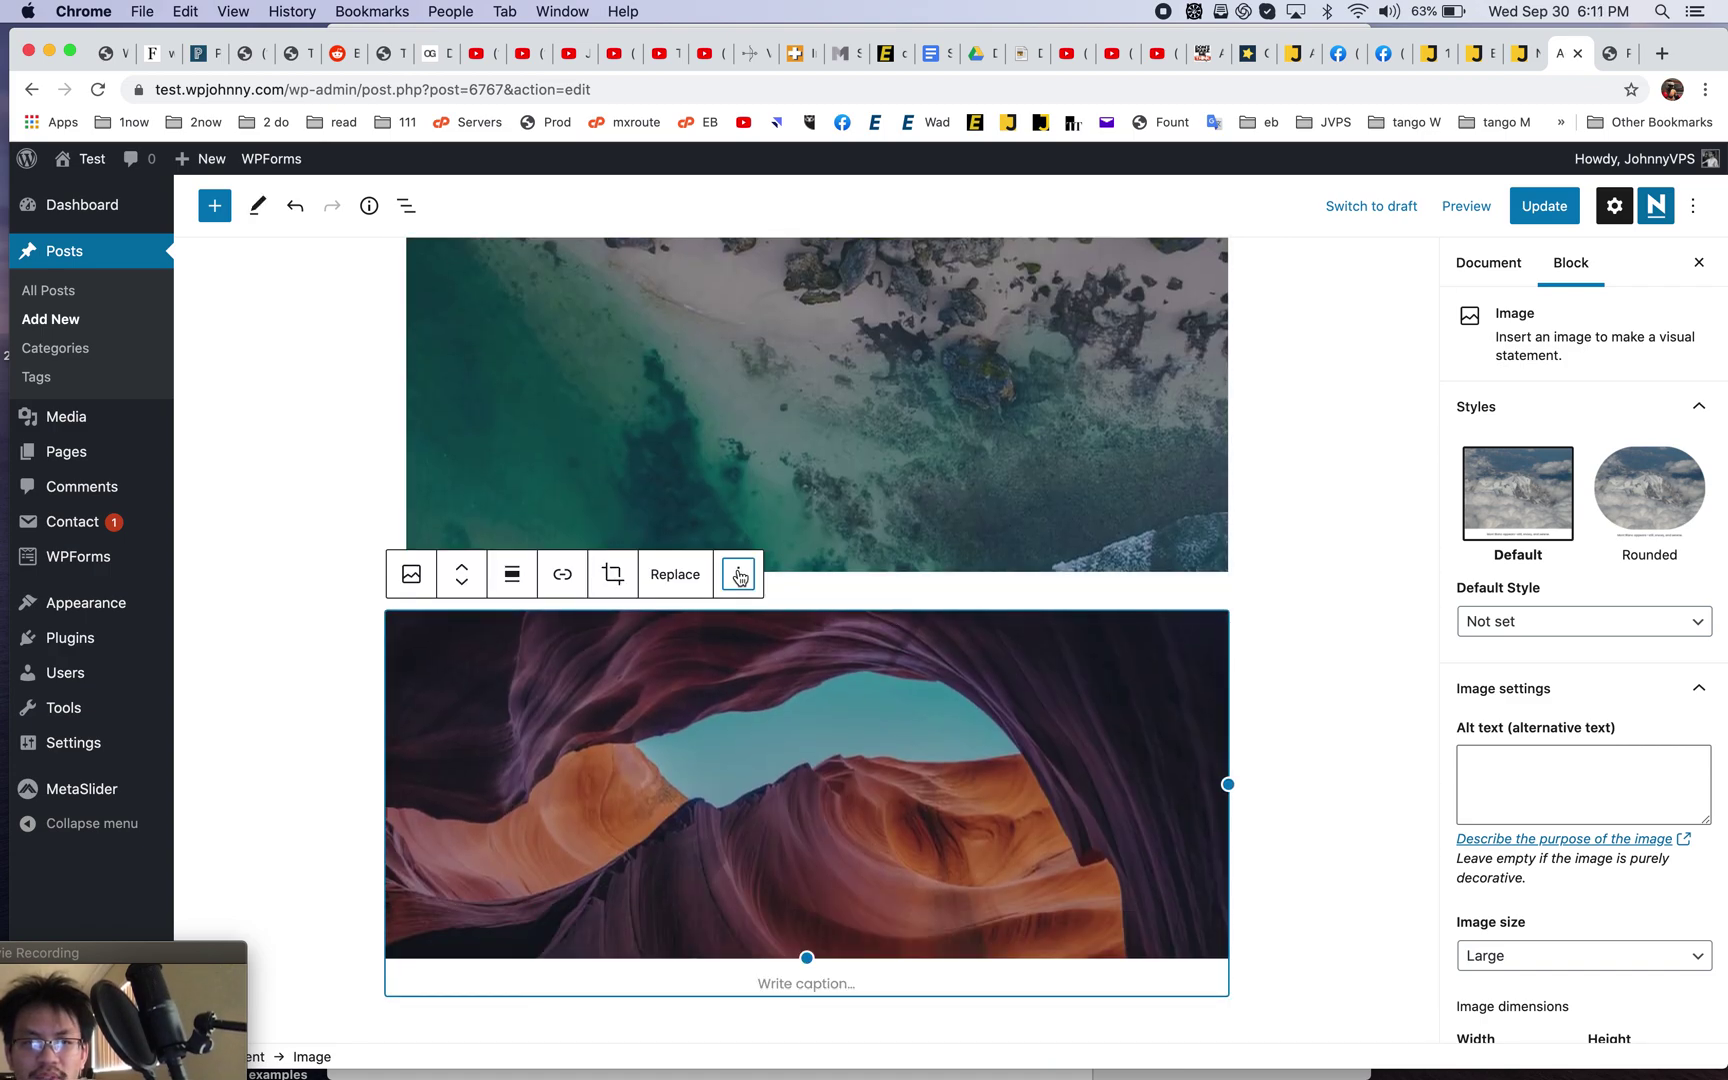
click(739, 575)
click(778, 827)
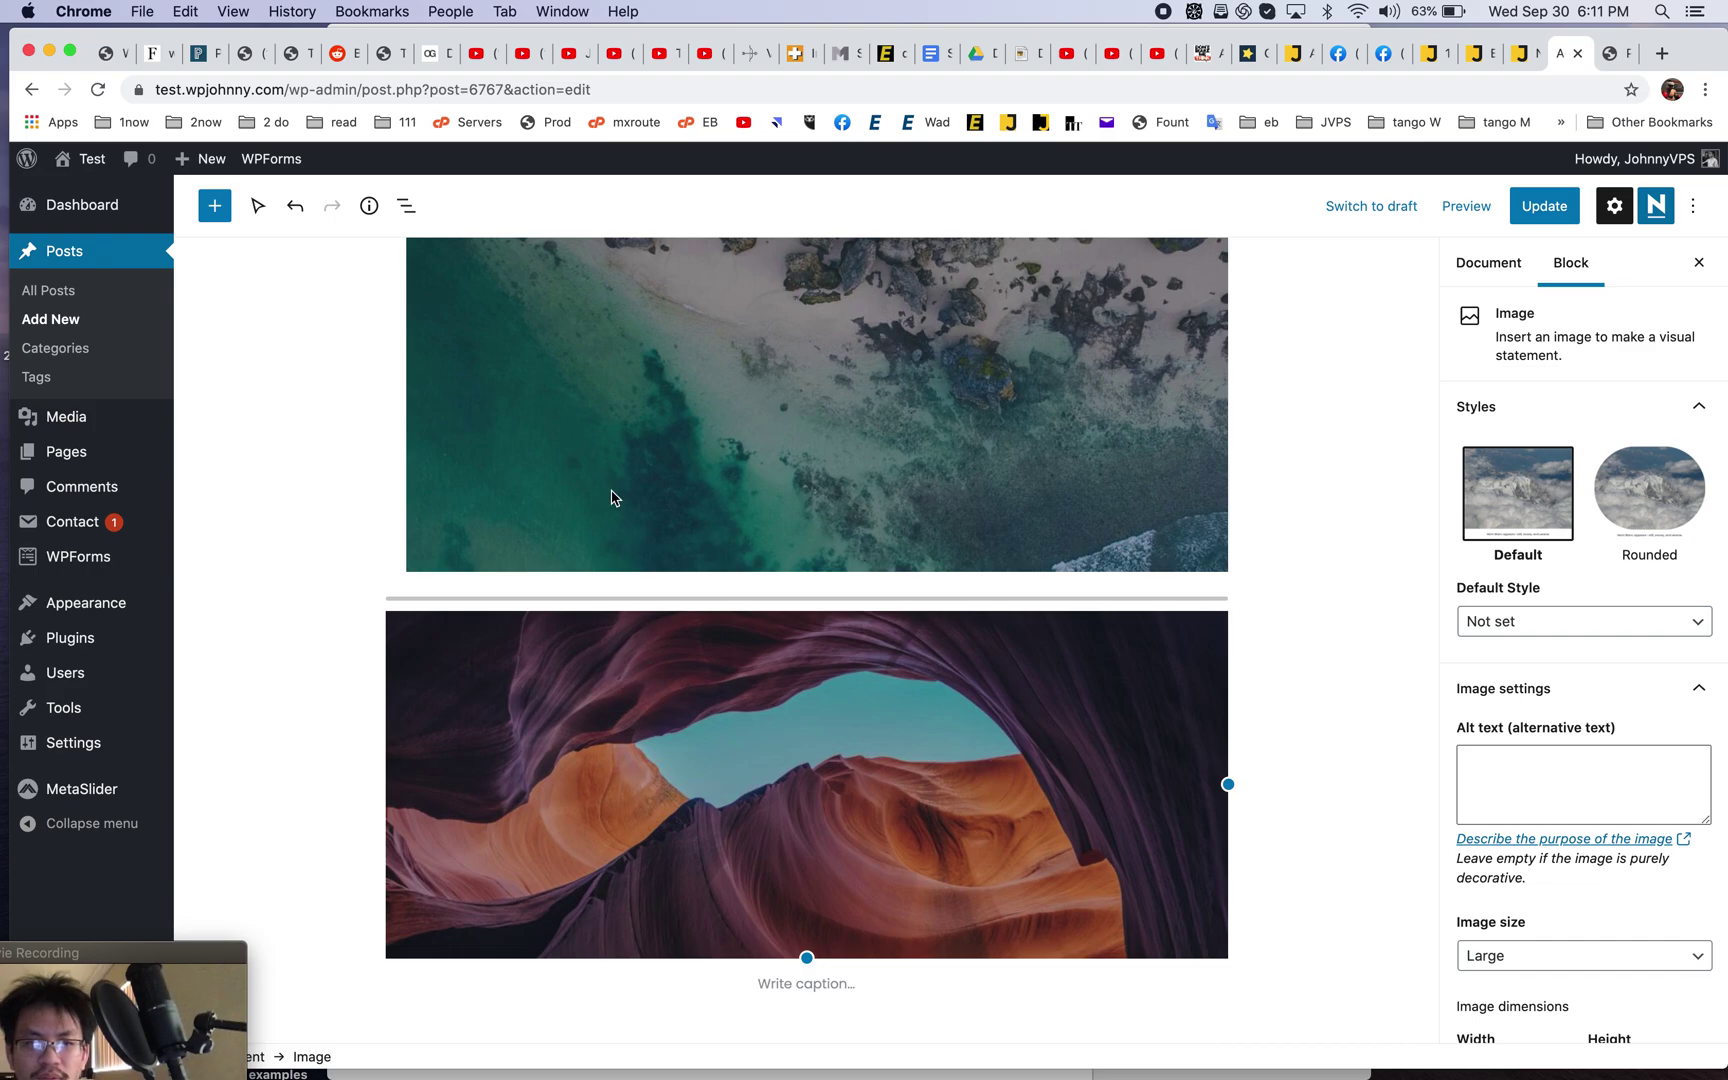
key(Return)
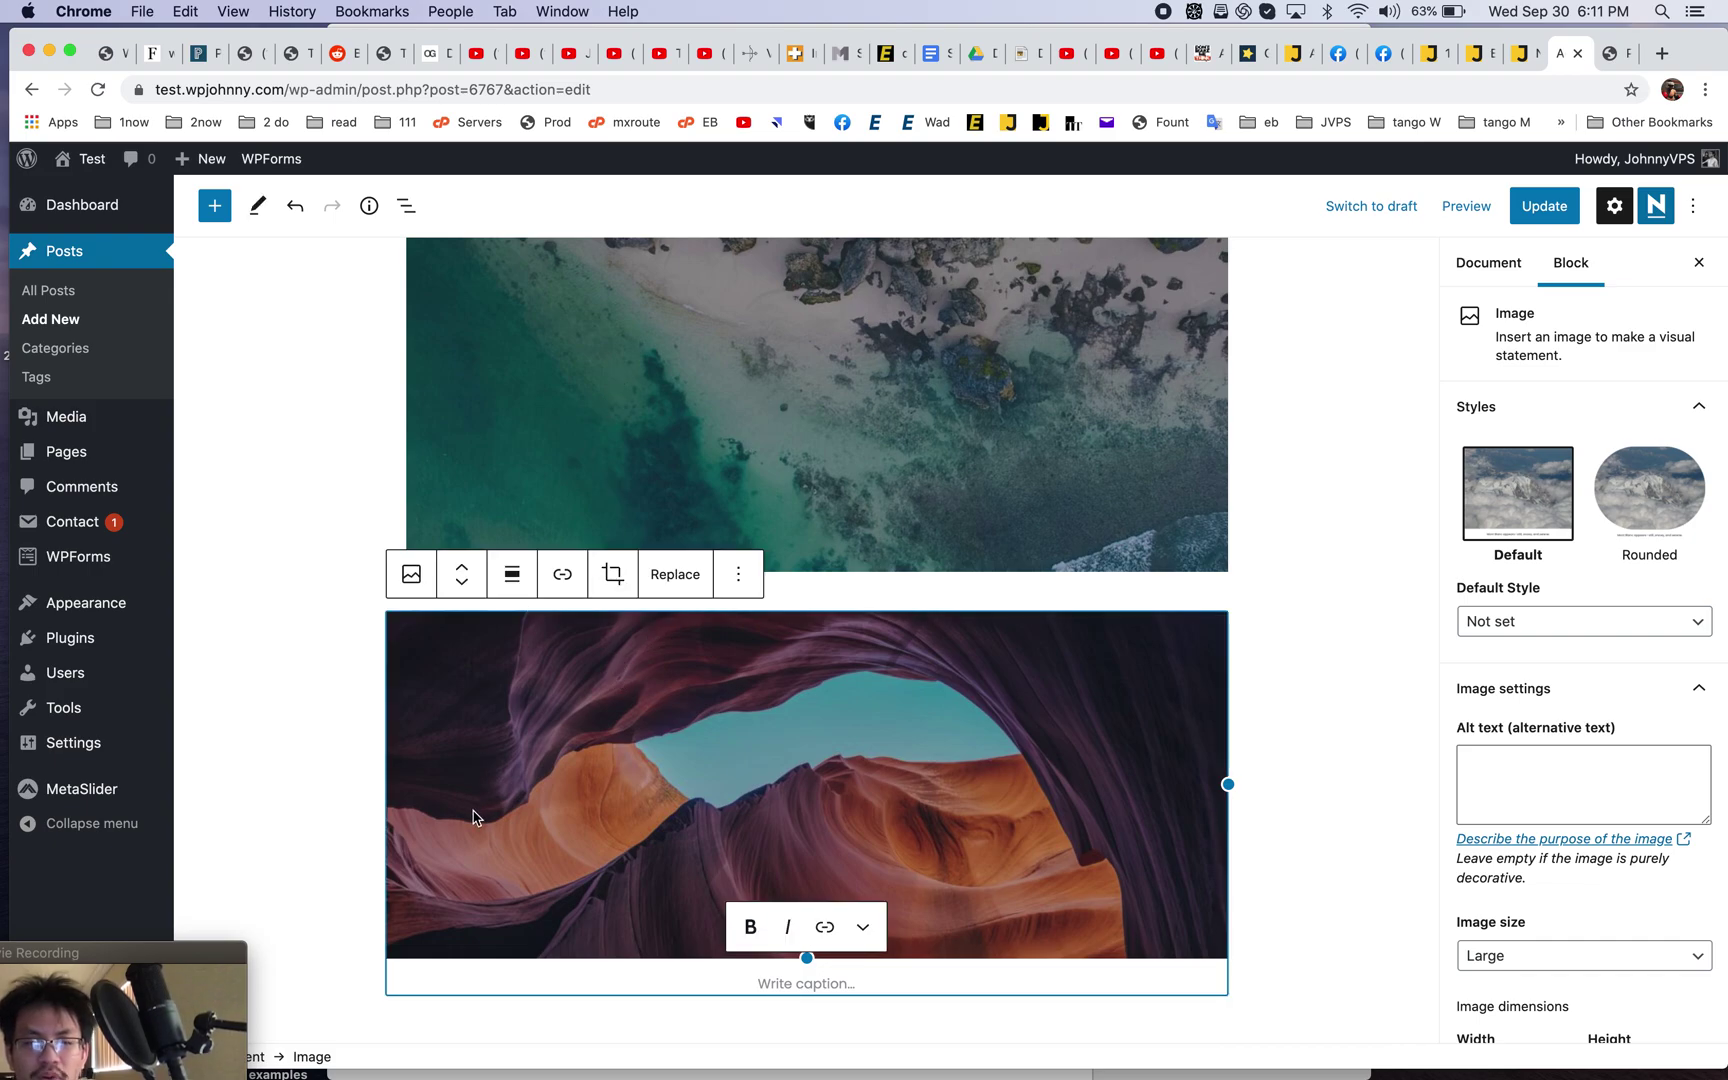
- Copy the text of the large paragraph between the orange heading and the gallery, and delete it there
scroll(473, 817, down, 7)
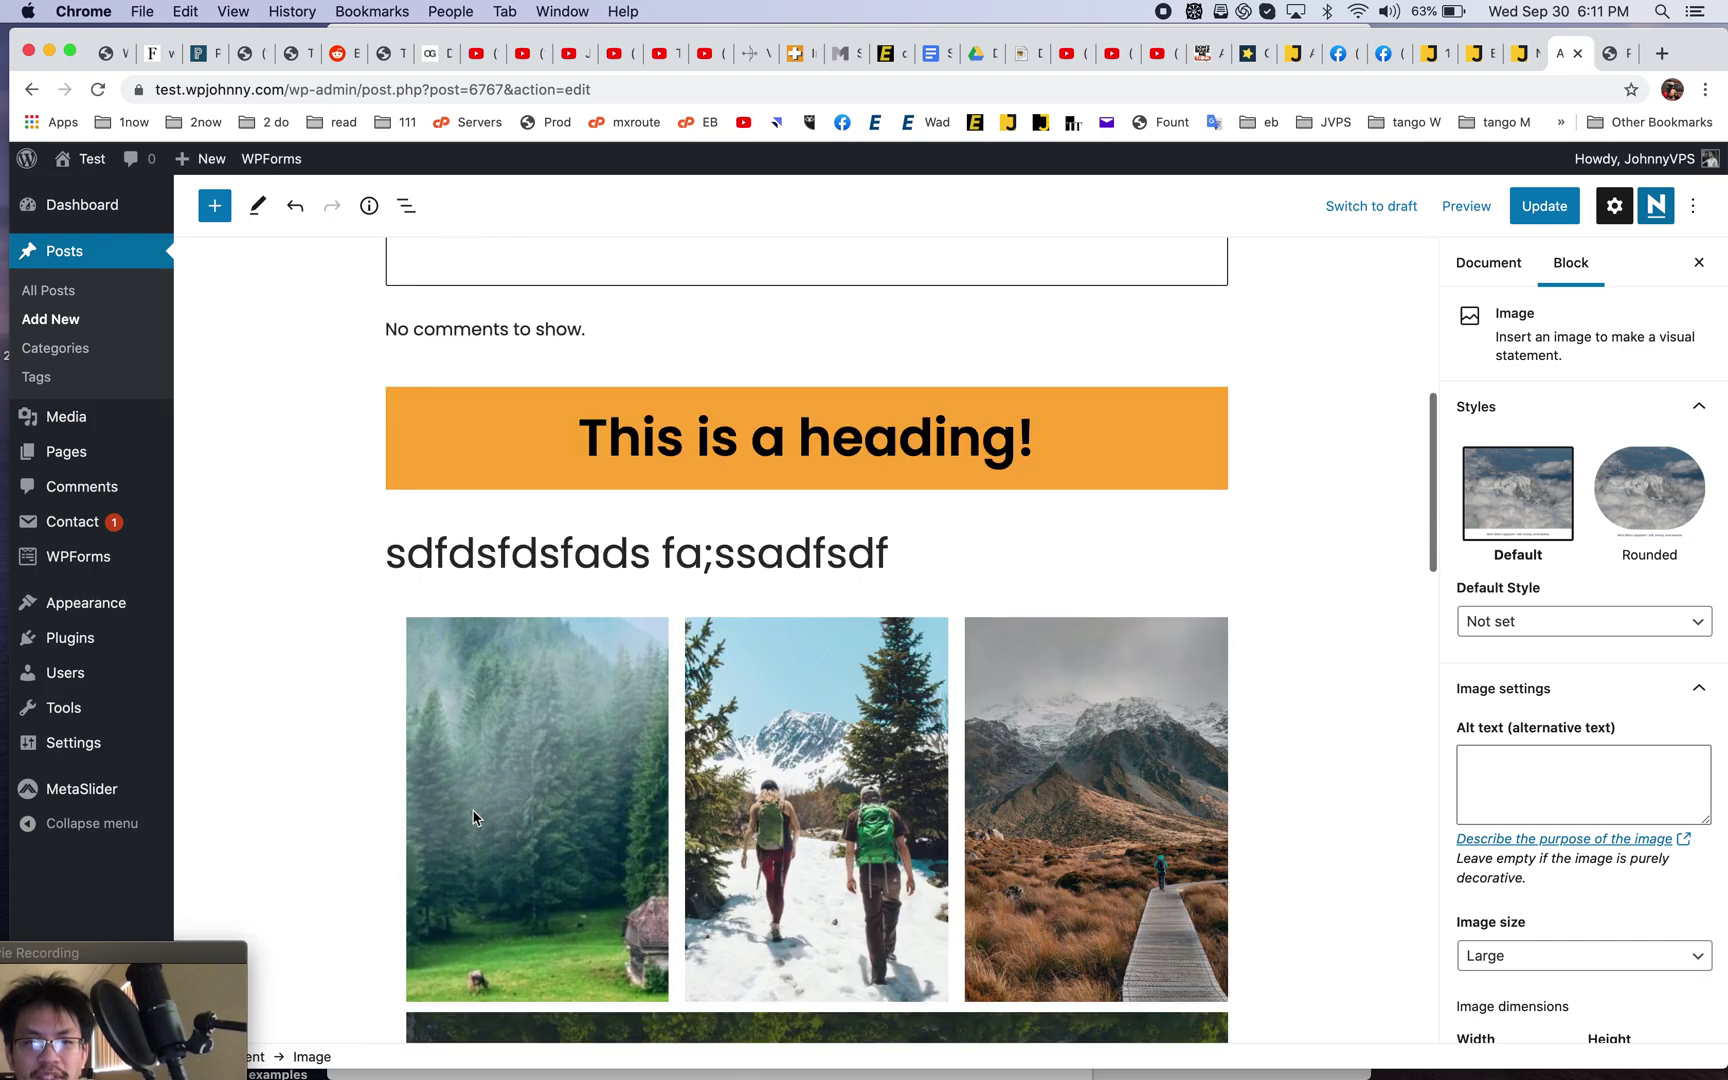
triple_click(538, 549)
key(cmd+c)
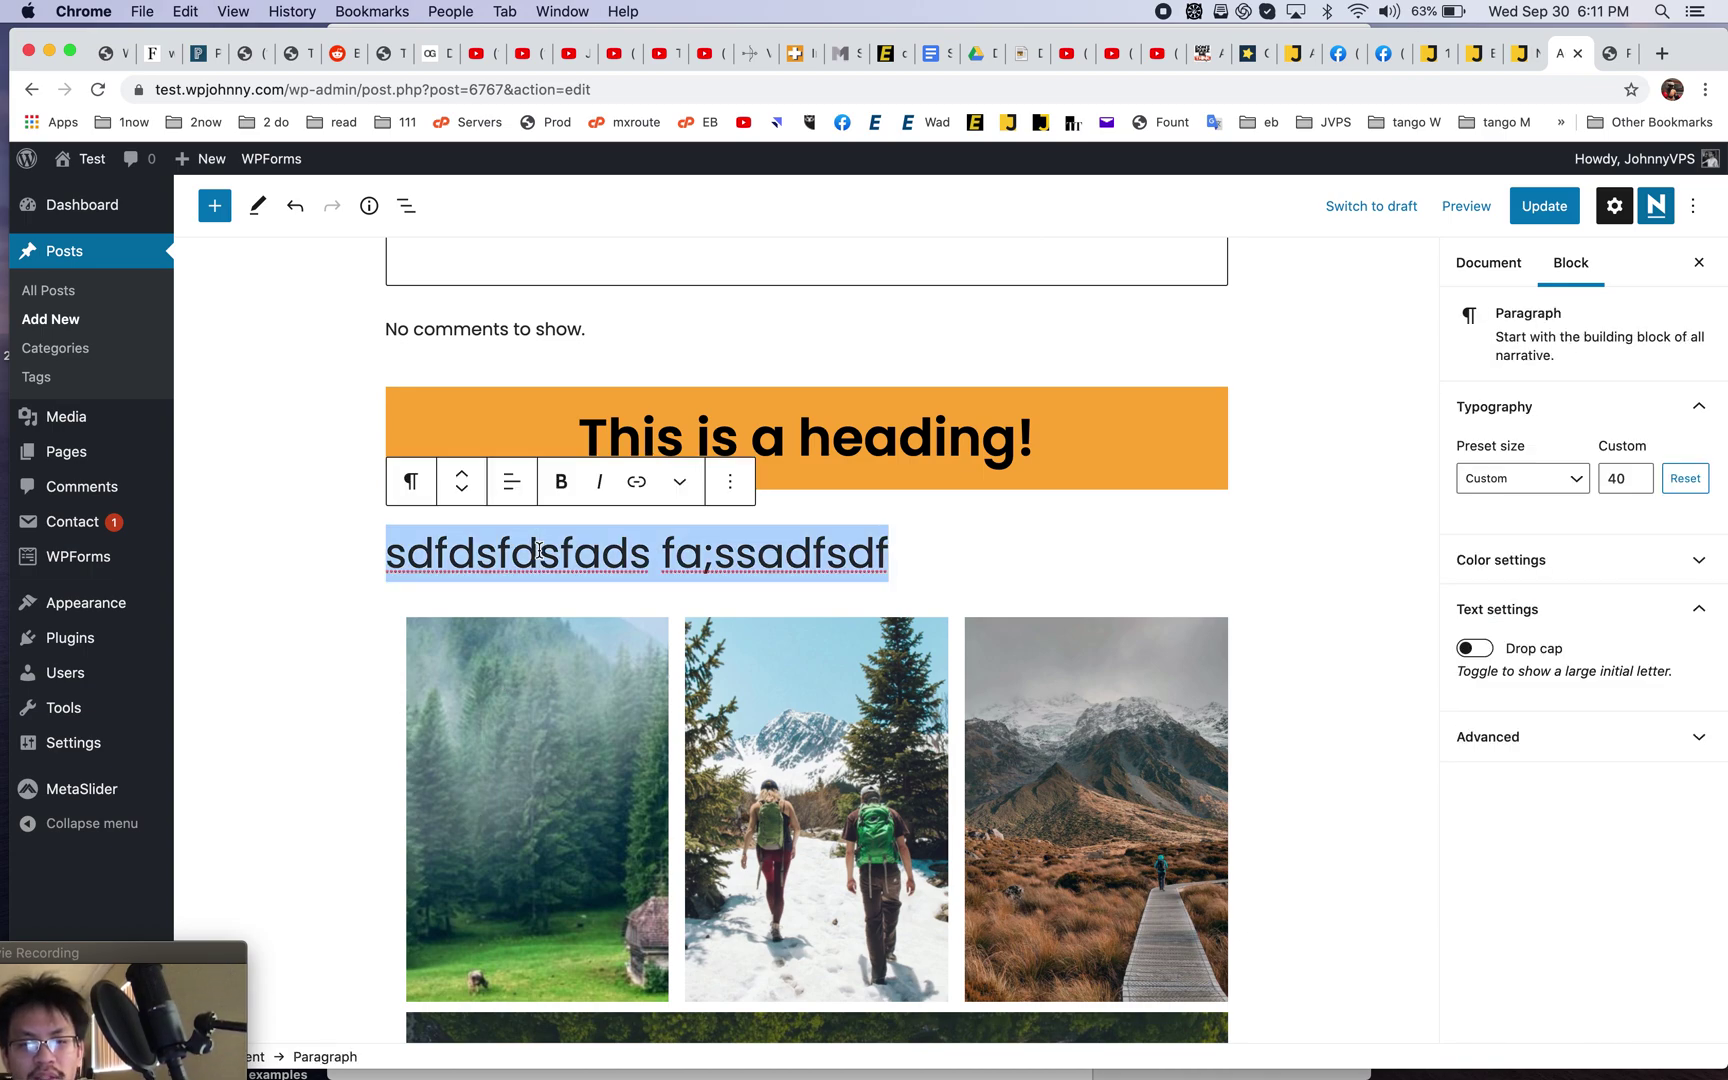
key(BackSpace)
scroll(539, 550, down, 10)
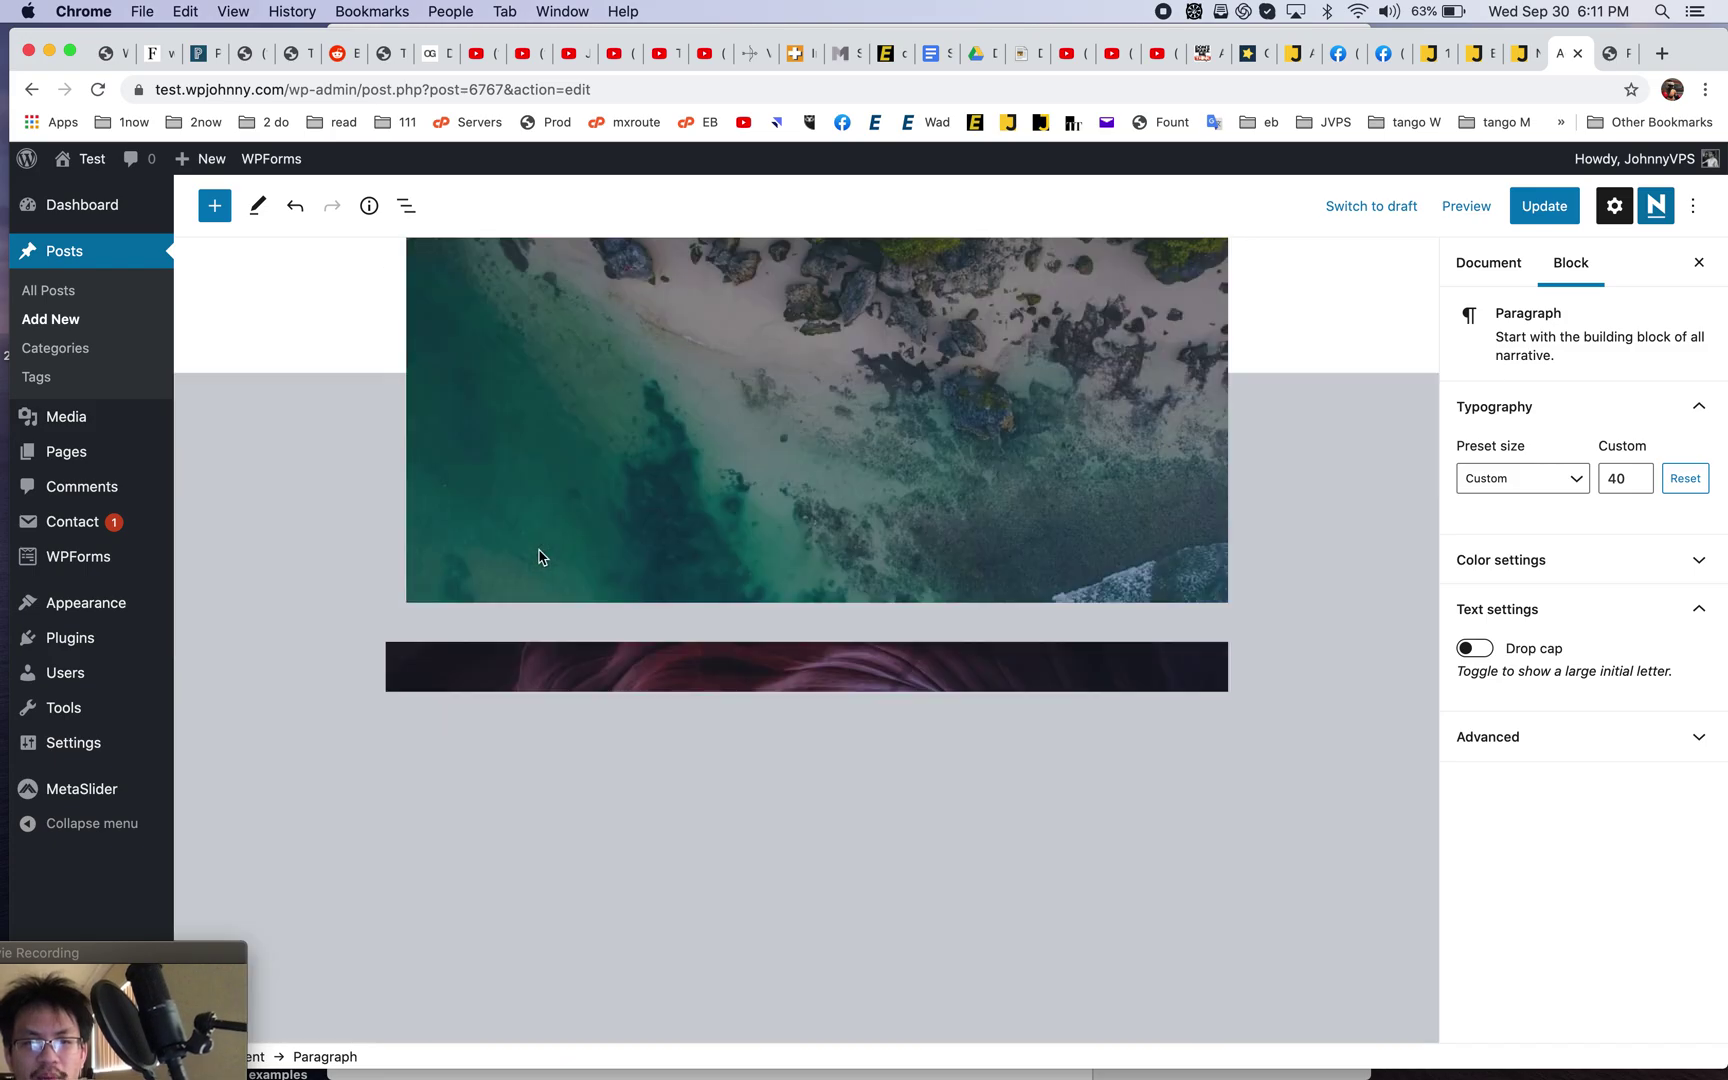
- Try deleting the spacer between the canyon image and the grey two-column section, and clear the block selection
click(558, 432)
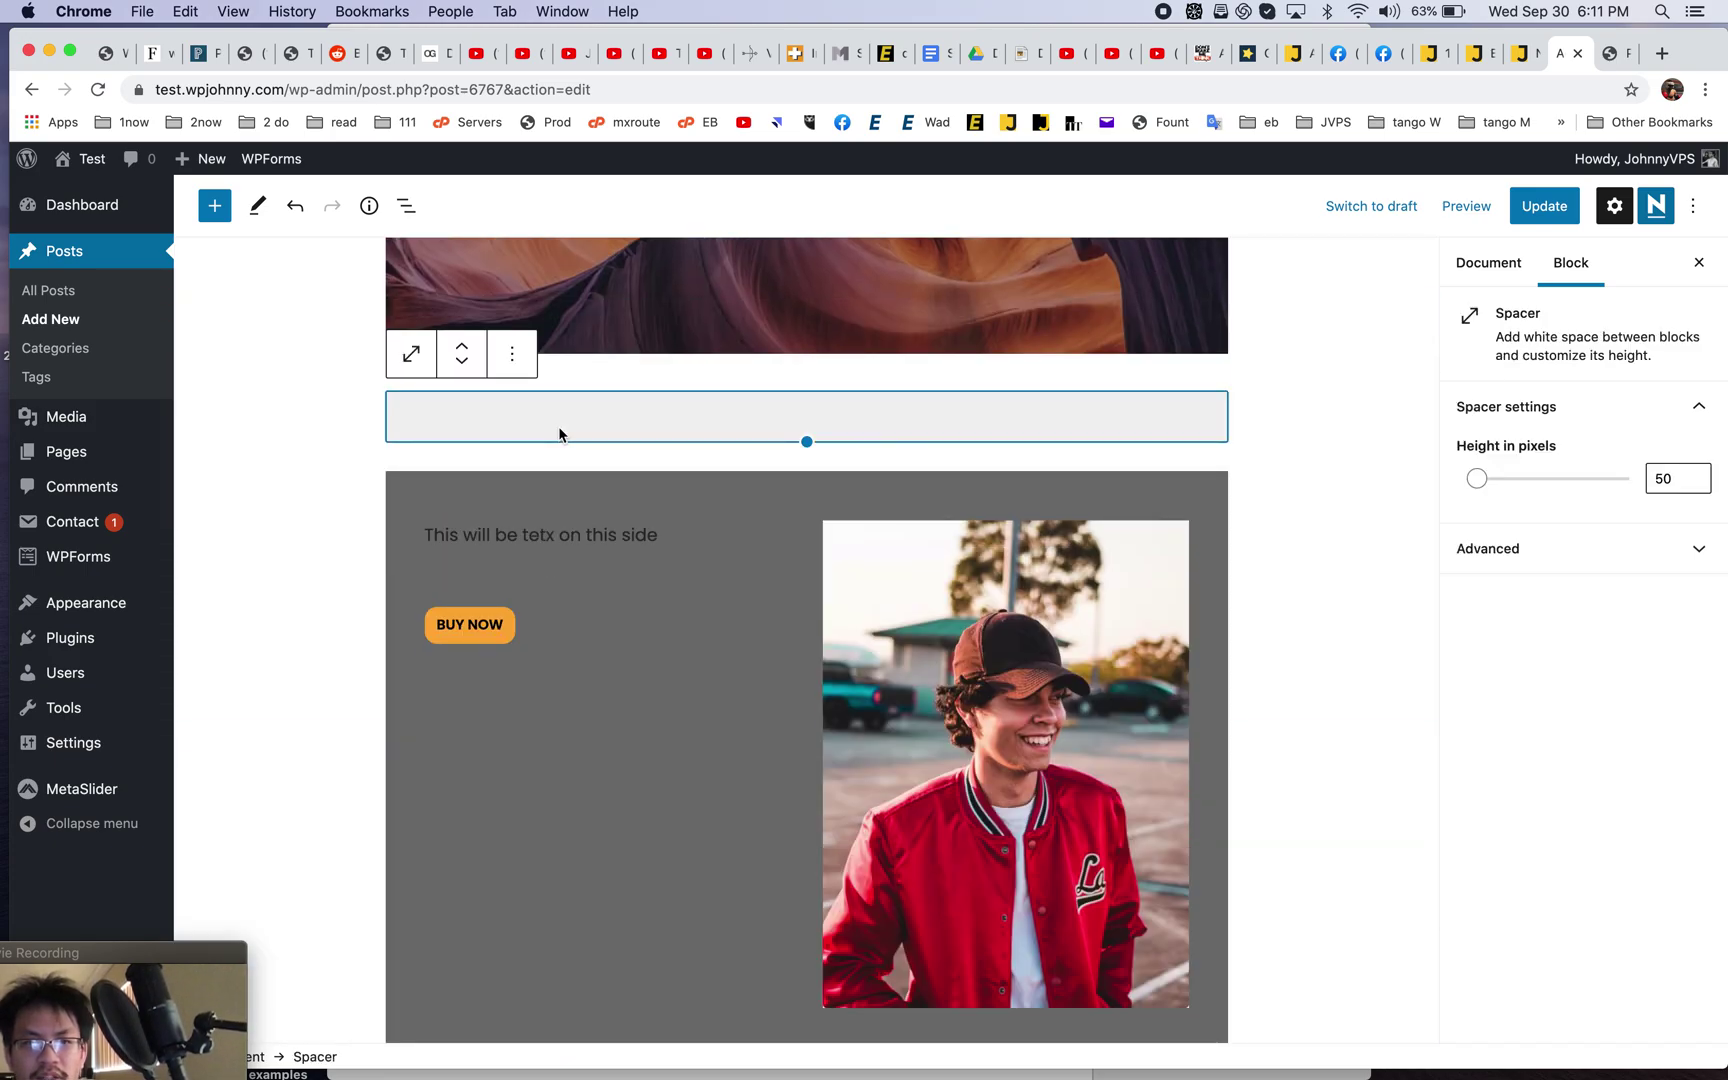
key(BackSpace)
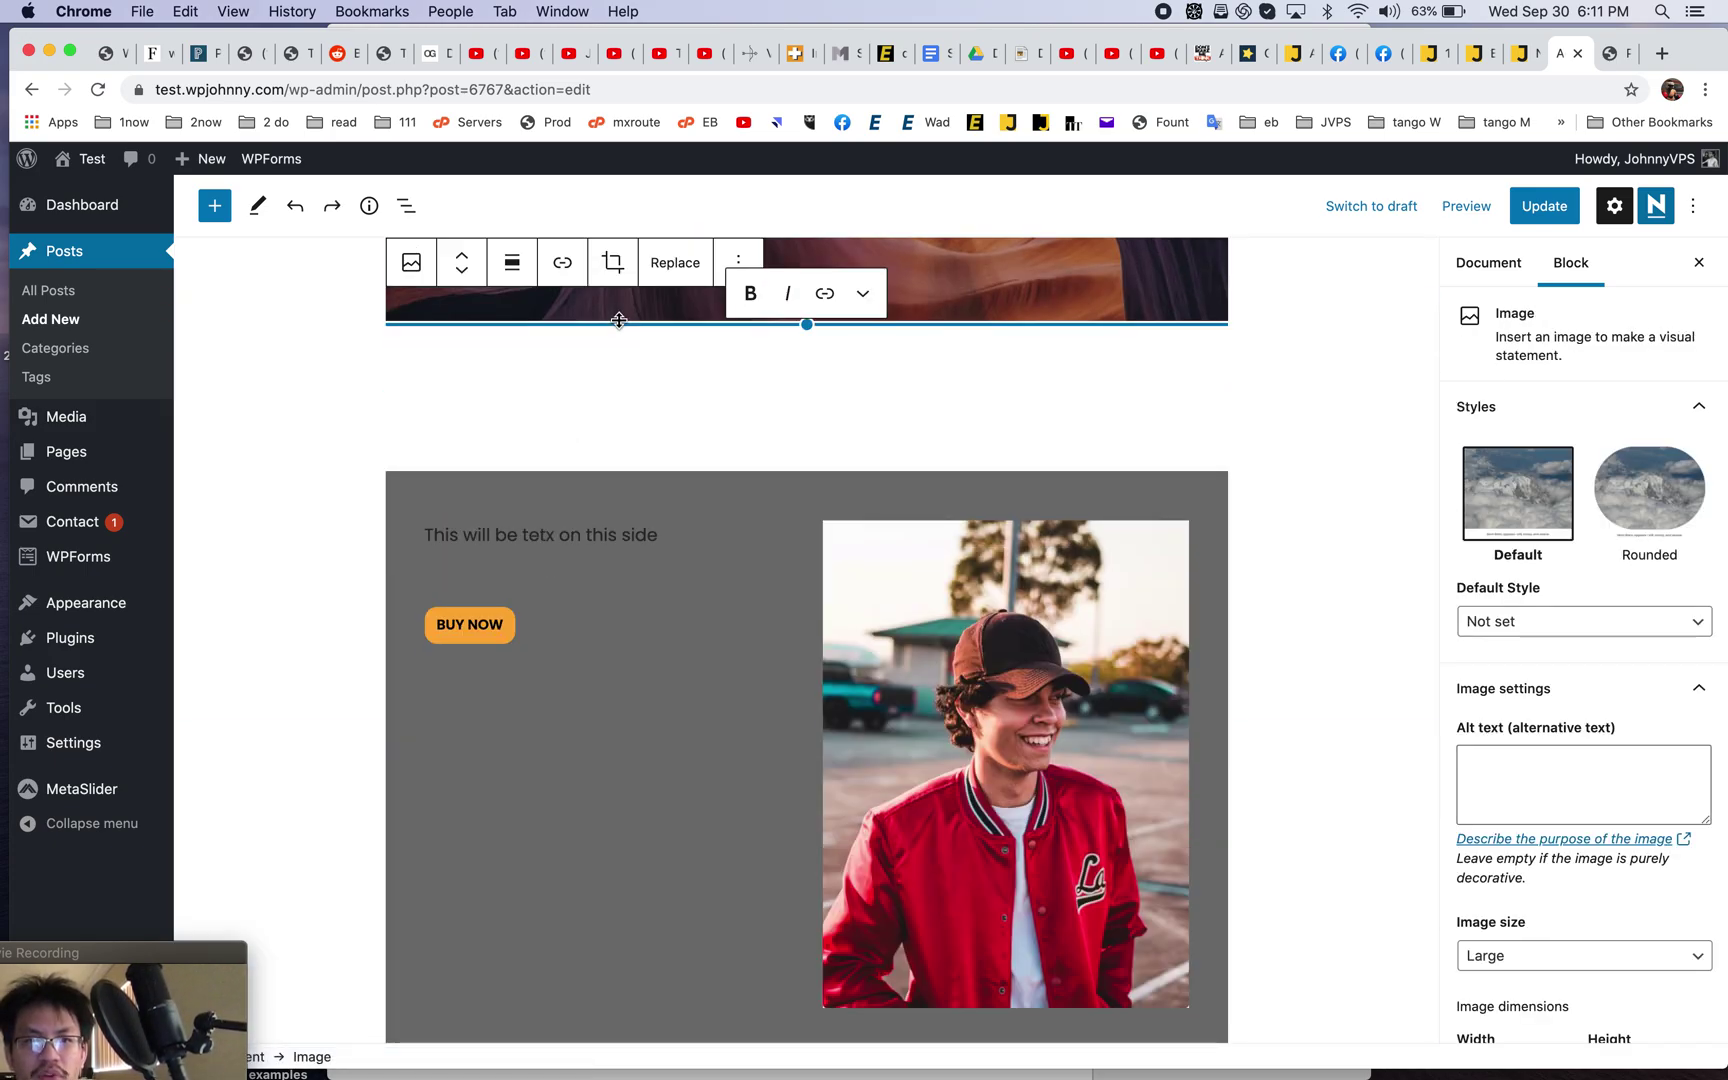
scroll(590, 570, up, 5)
scroll(556, 810, down, 5)
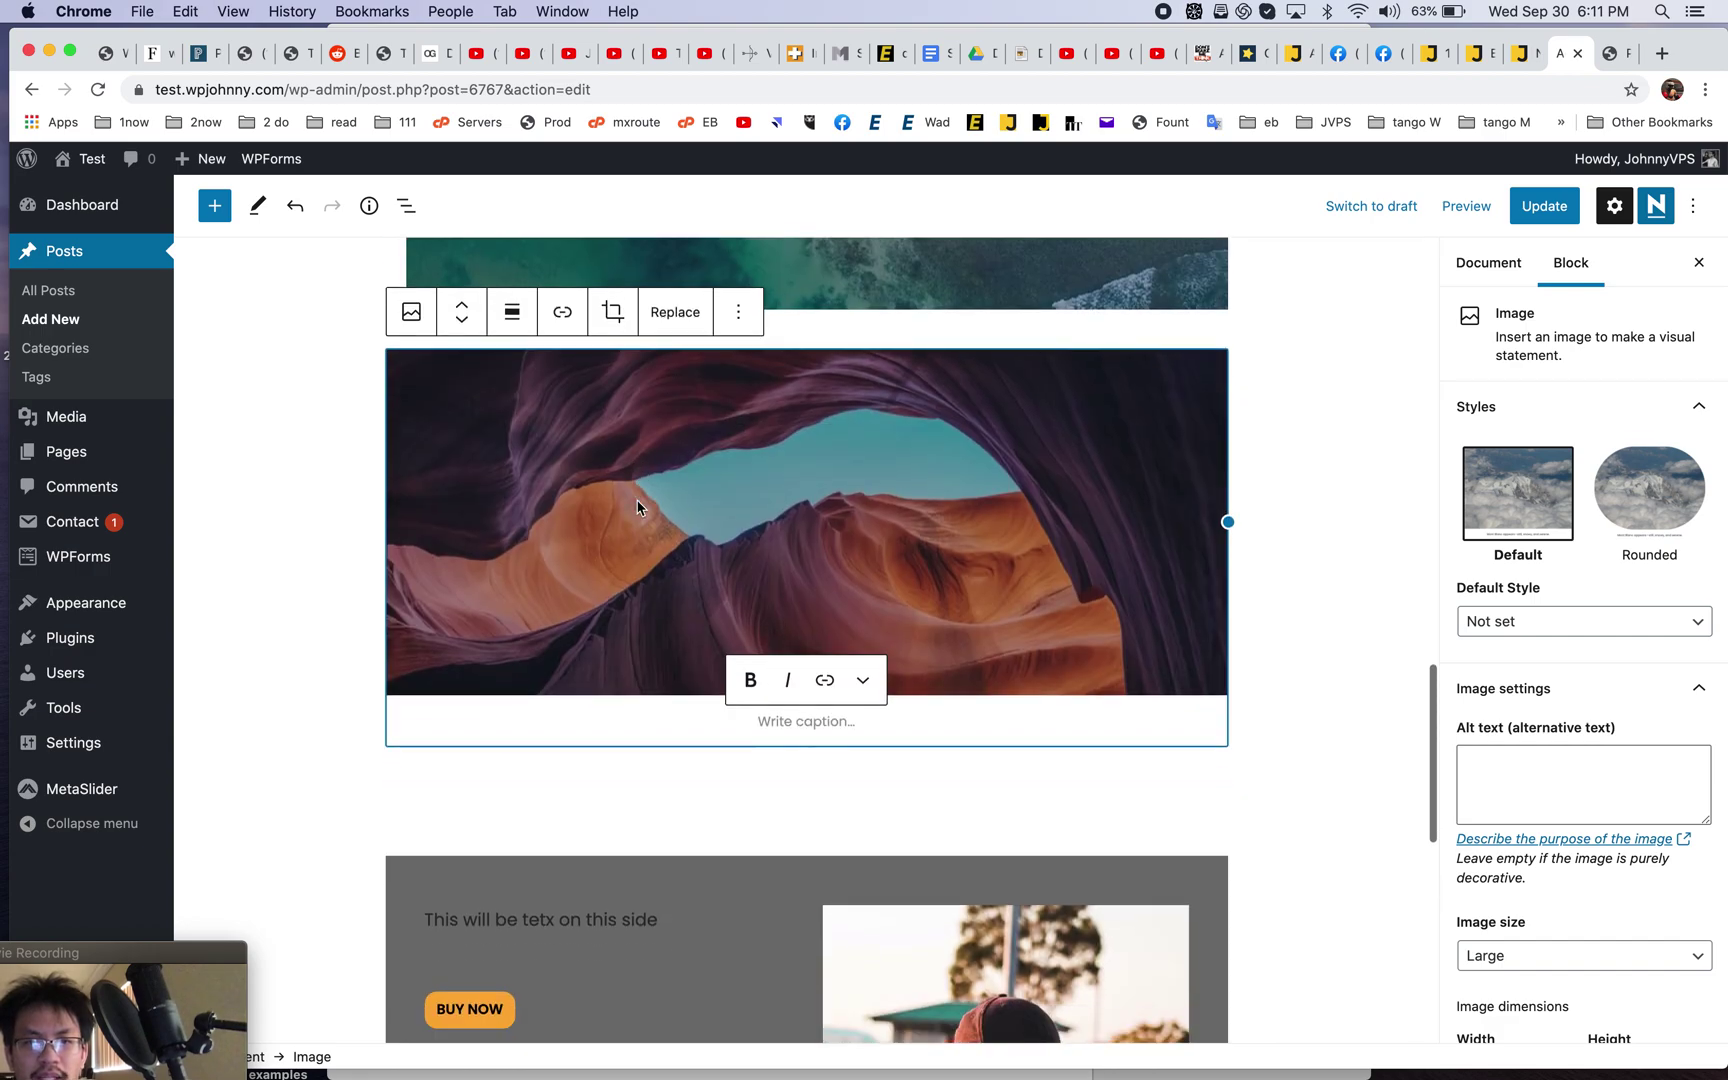
click(556, 810)
scroll(556, 810, up, 10)
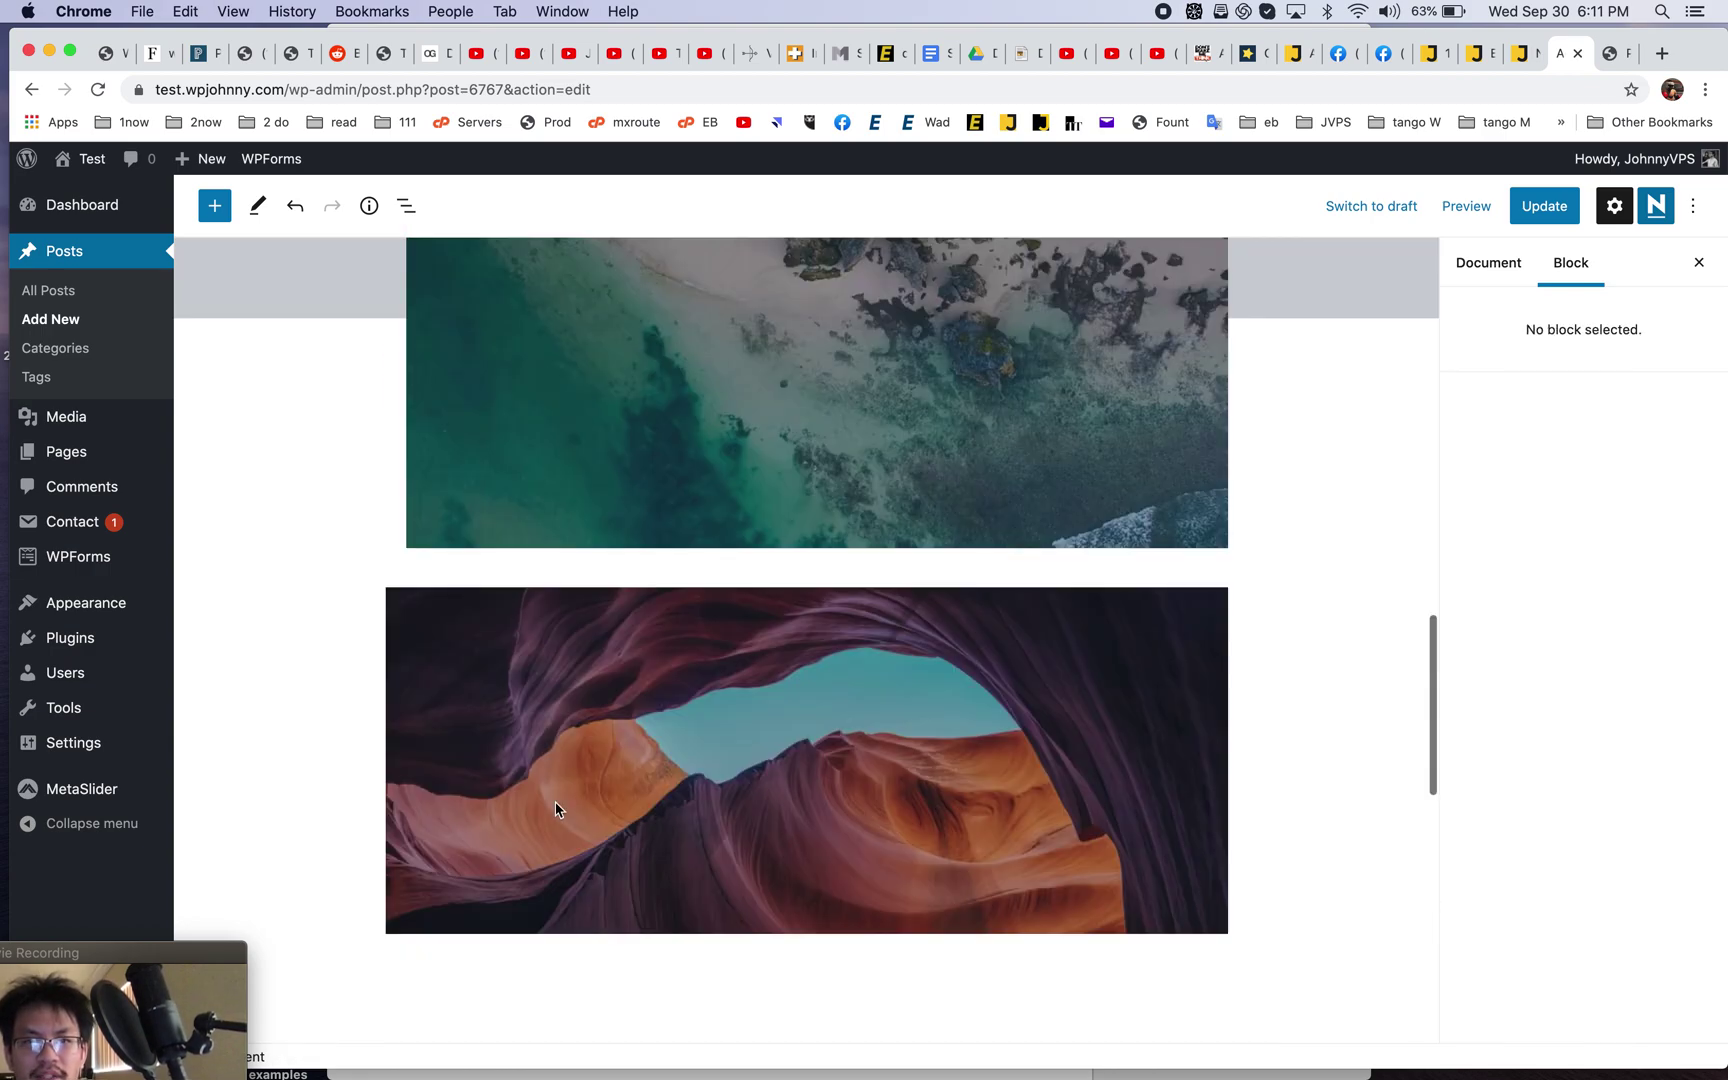
scroll(556, 810, down, 1)
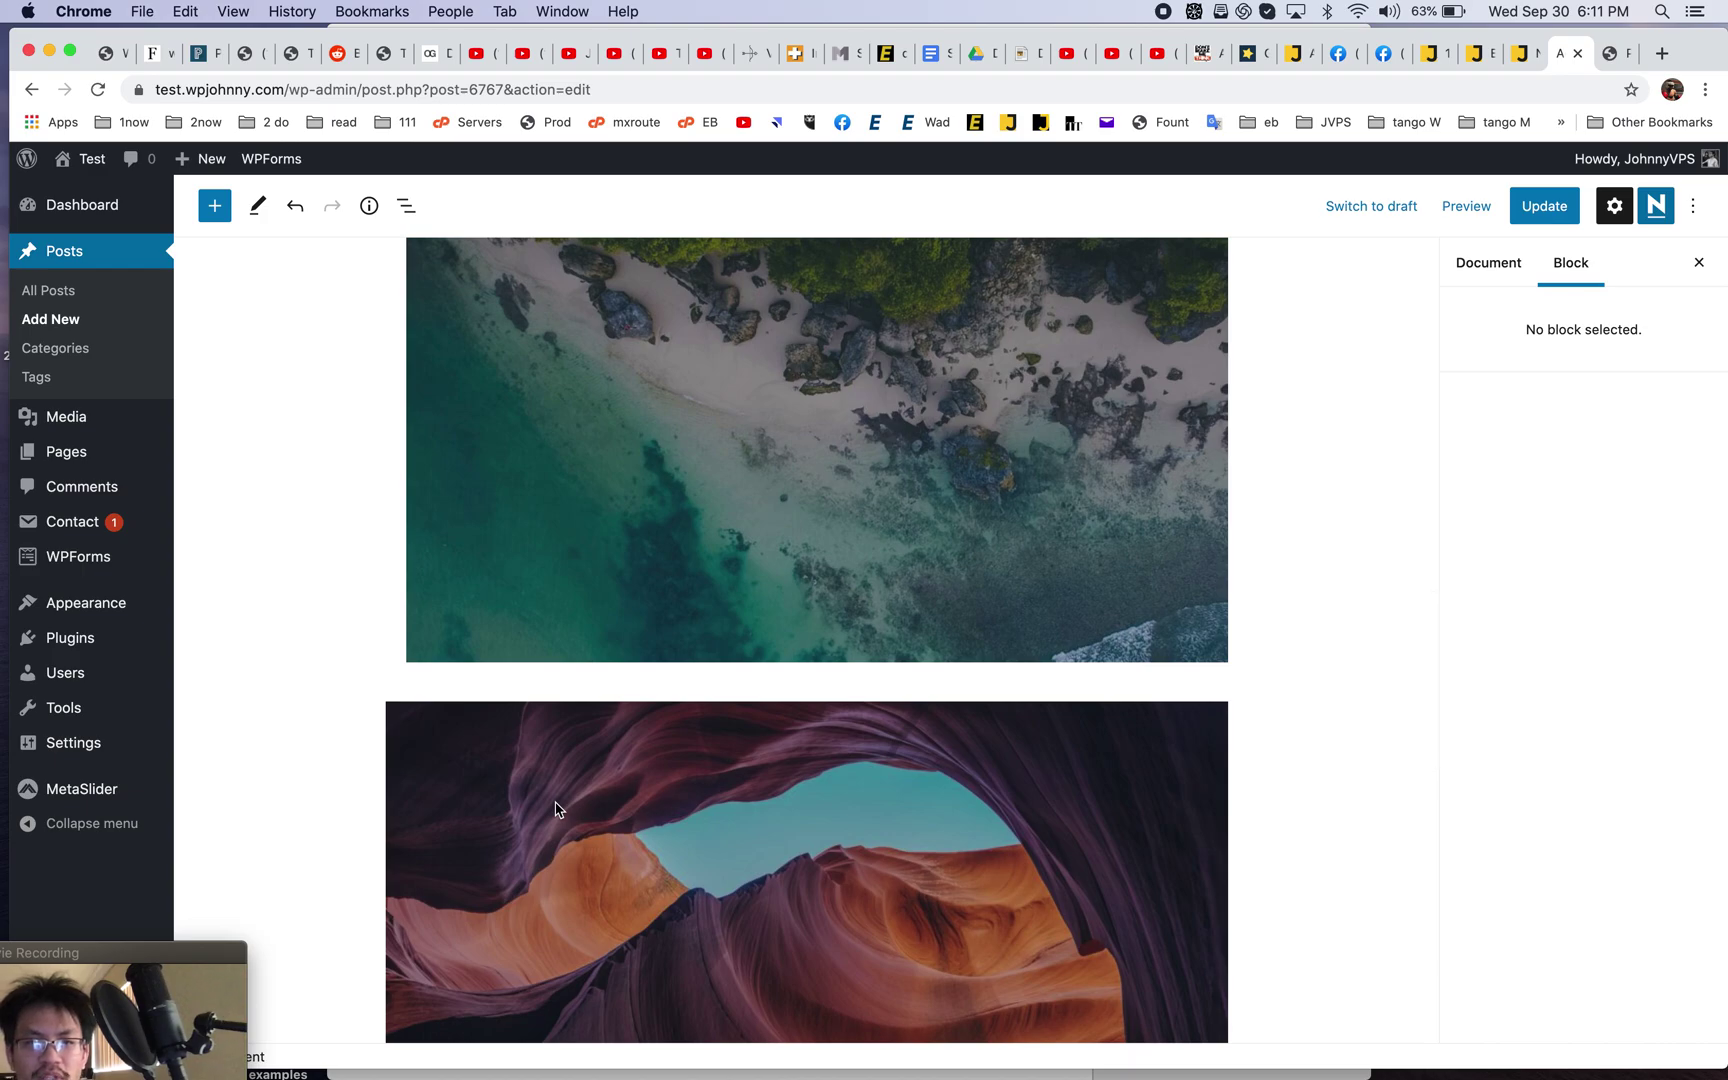
- Insert a paragraph between the Custom HTML block and the shortcode block and paste the copied text into it
scroll(556, 810, down, 4)
scroll(556, 810, down, 5)
scroll(556, 810, up, 3)
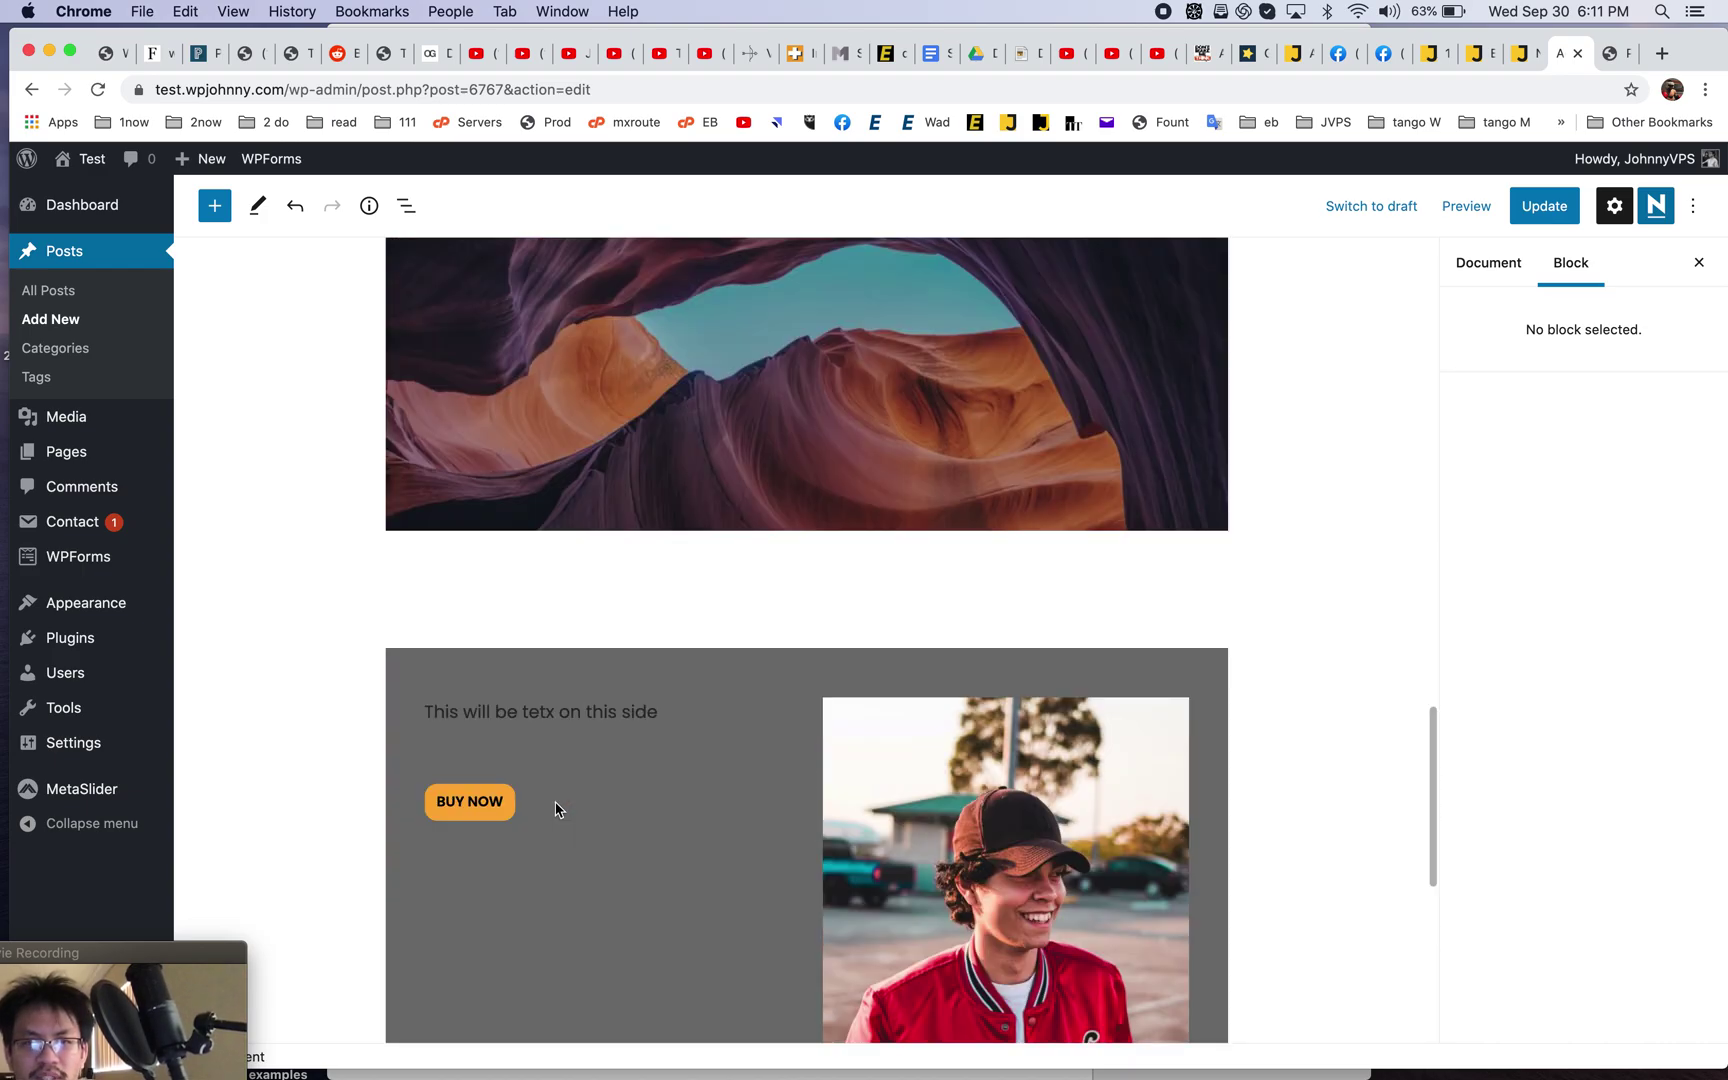
scroll(556, 810, up, 3)
scroll(556, 810, up, 15)
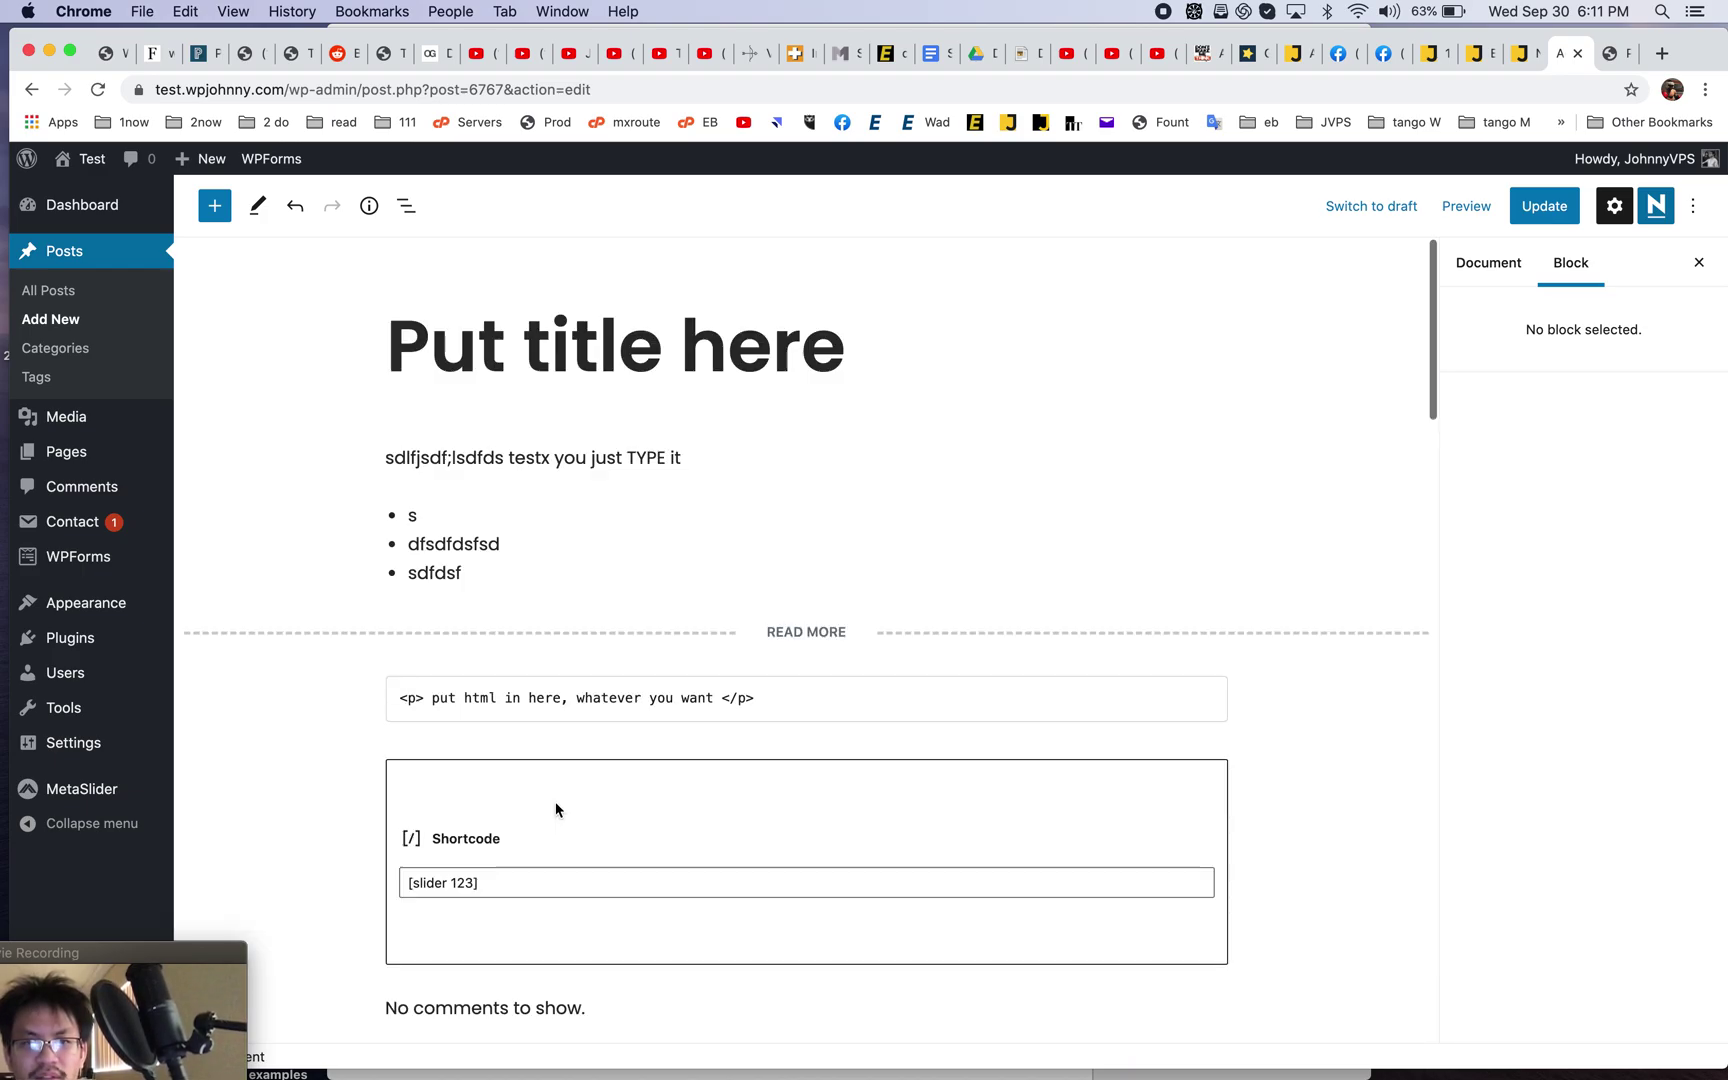
click(429, 721)
click(421, 736)
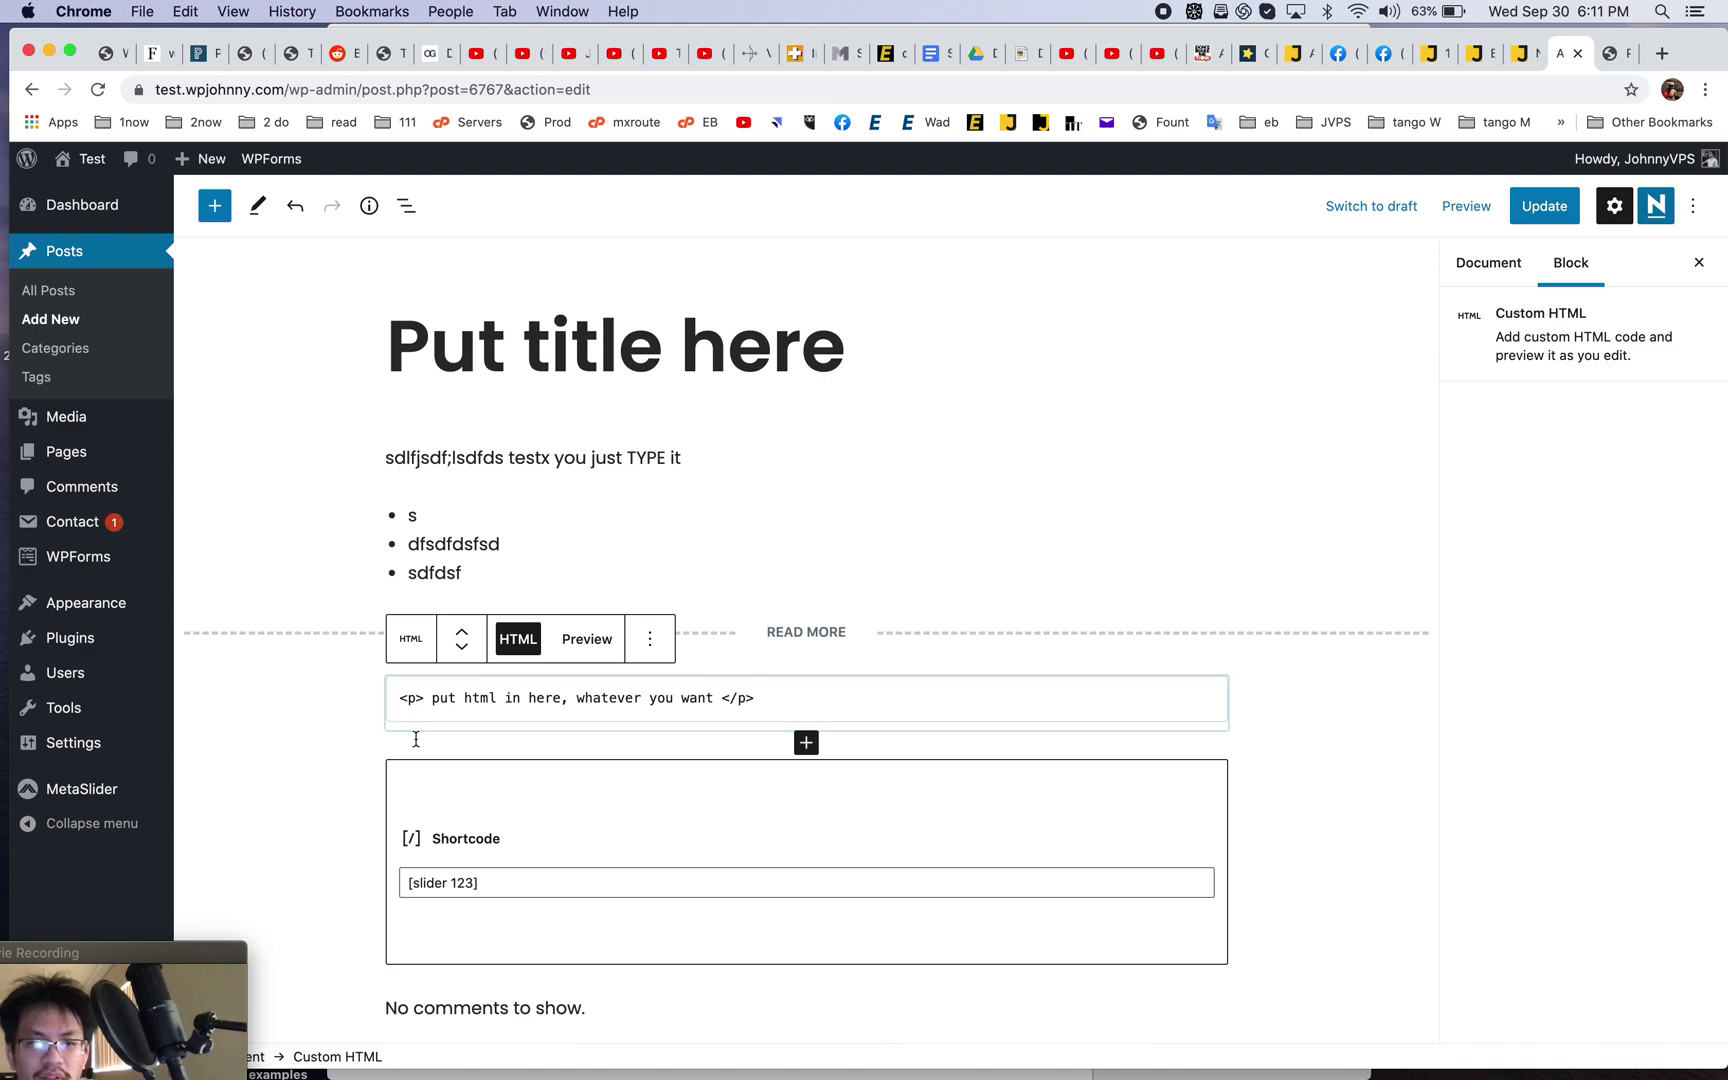
click(806, 742)
click(706, 498)
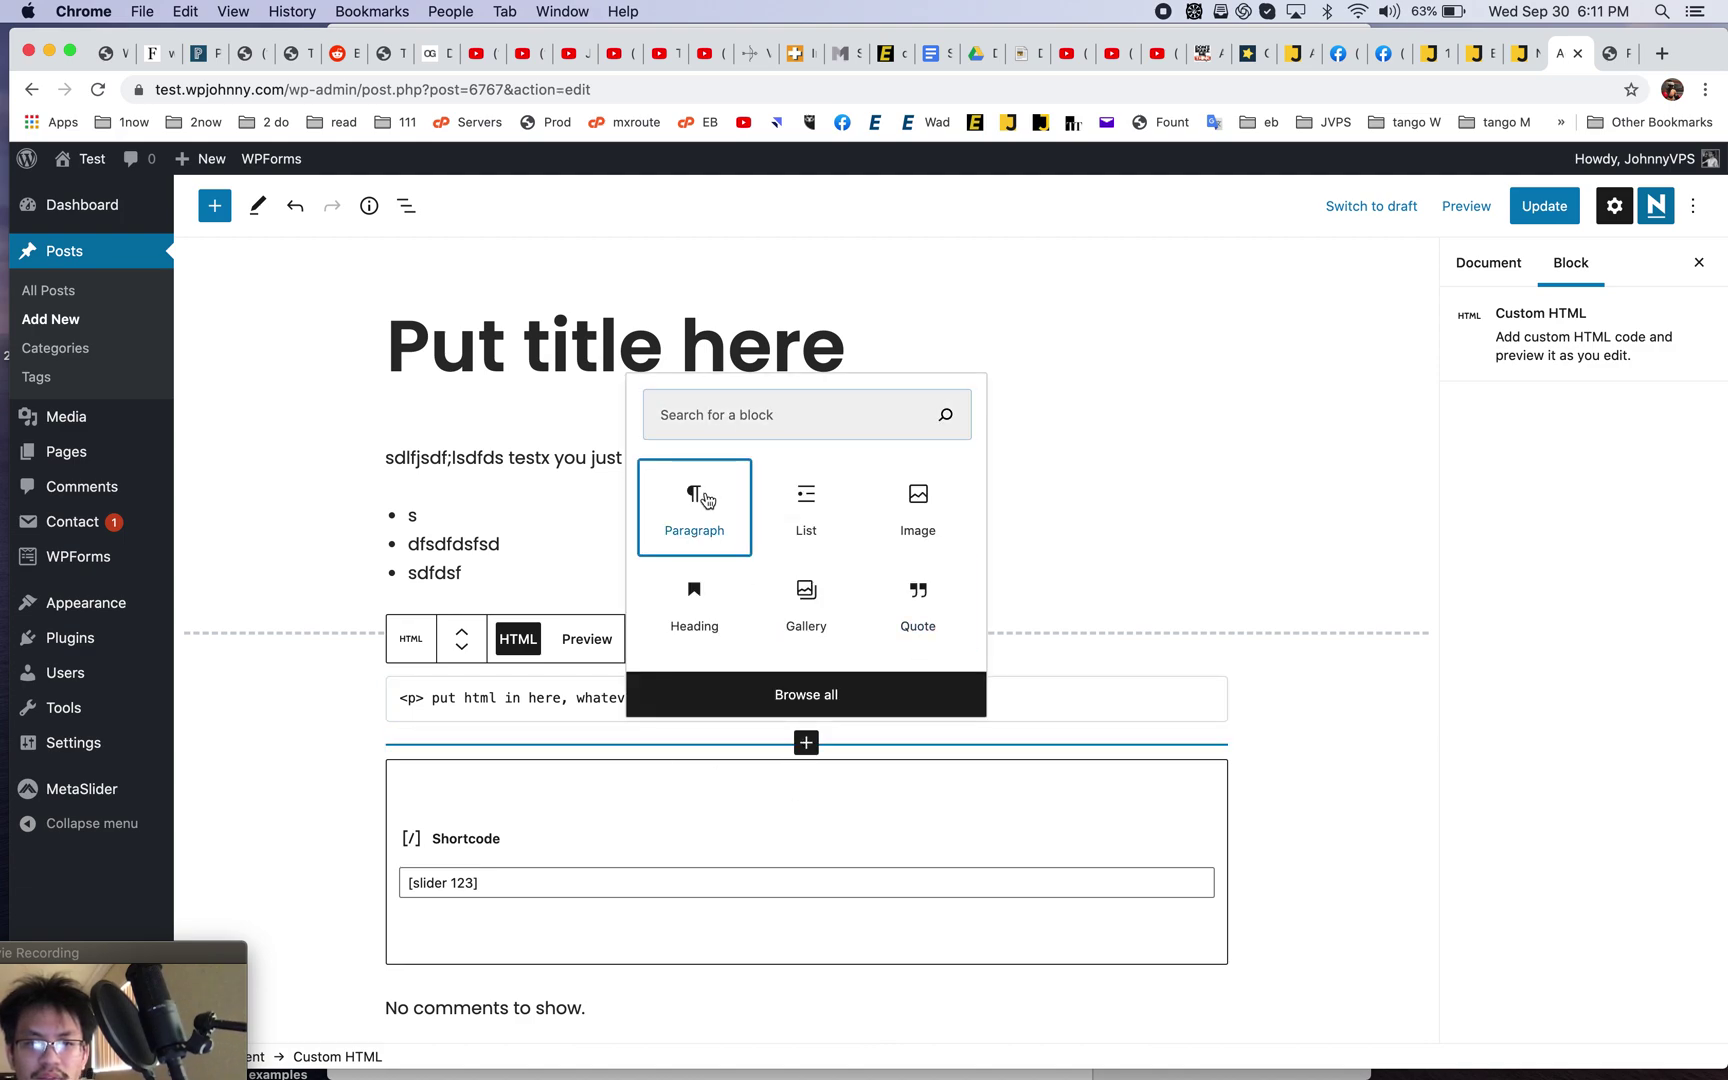
scroll(498, 752, down, 5)
key(cmd+v)
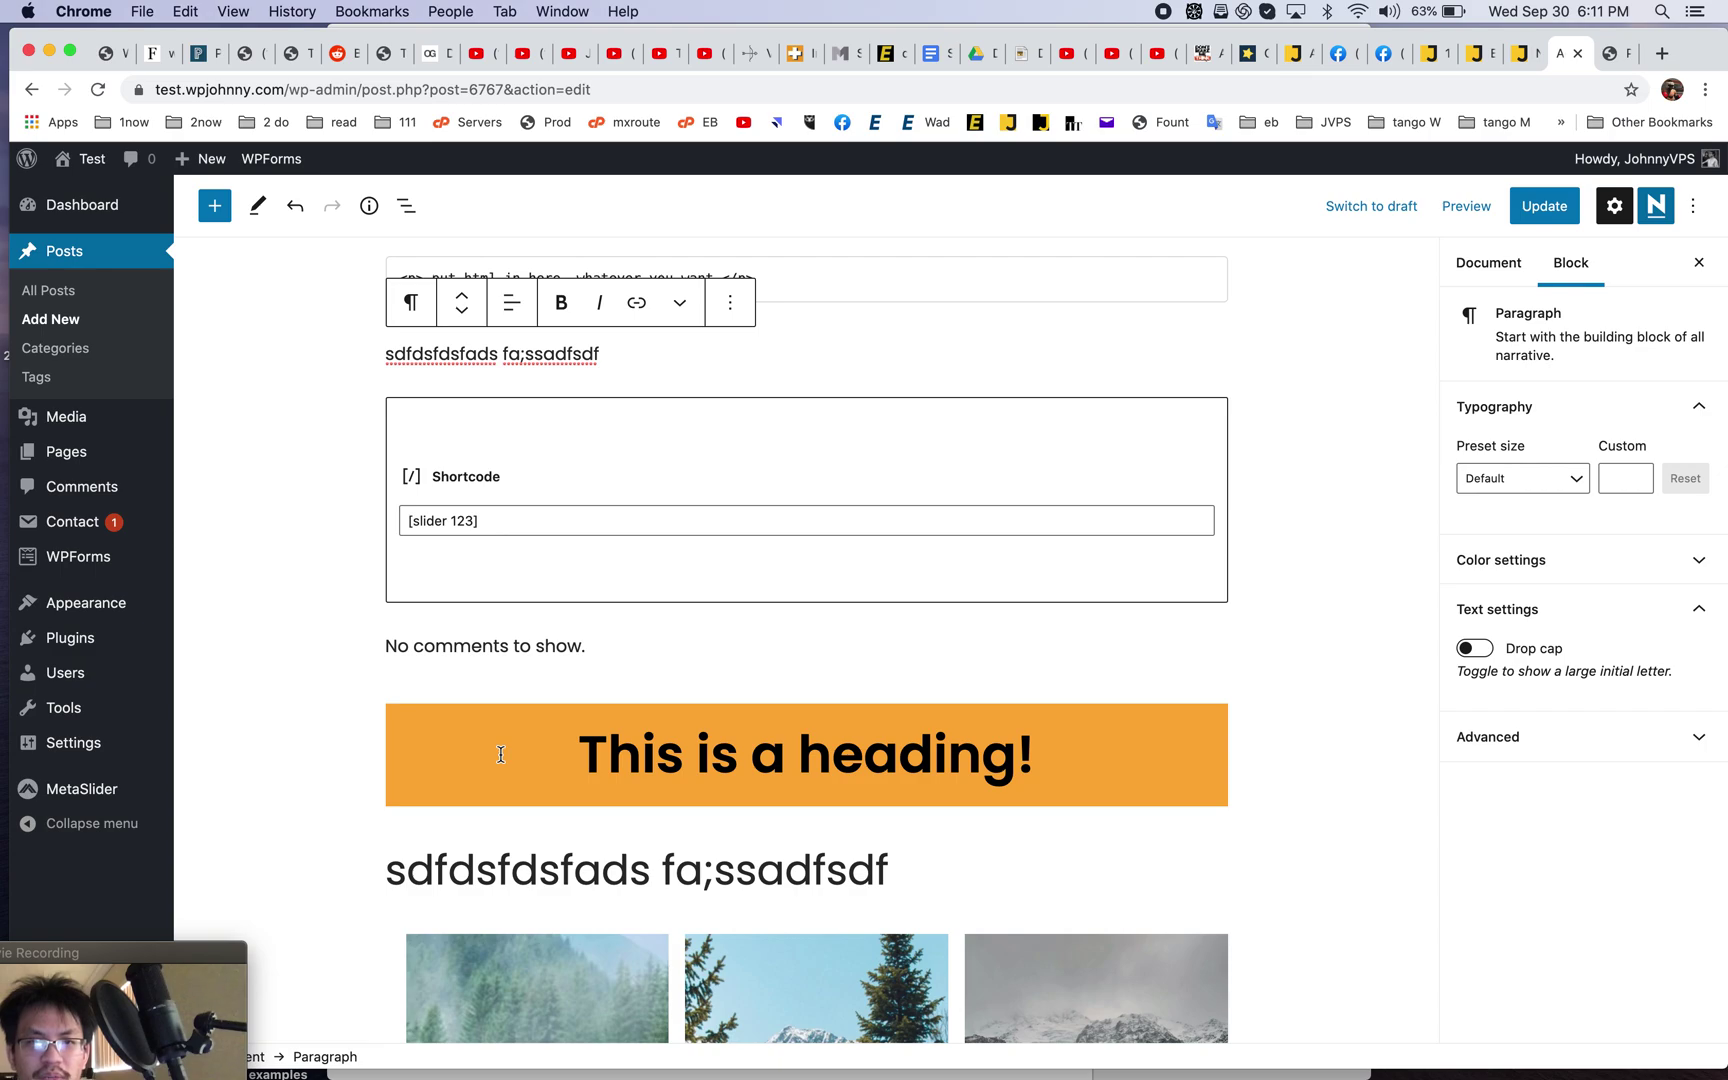
- Select the orange heading, the large paragraph and the gallery together and cut the three blocks
click(565, 782)
scroll(572, 845, down, 10)
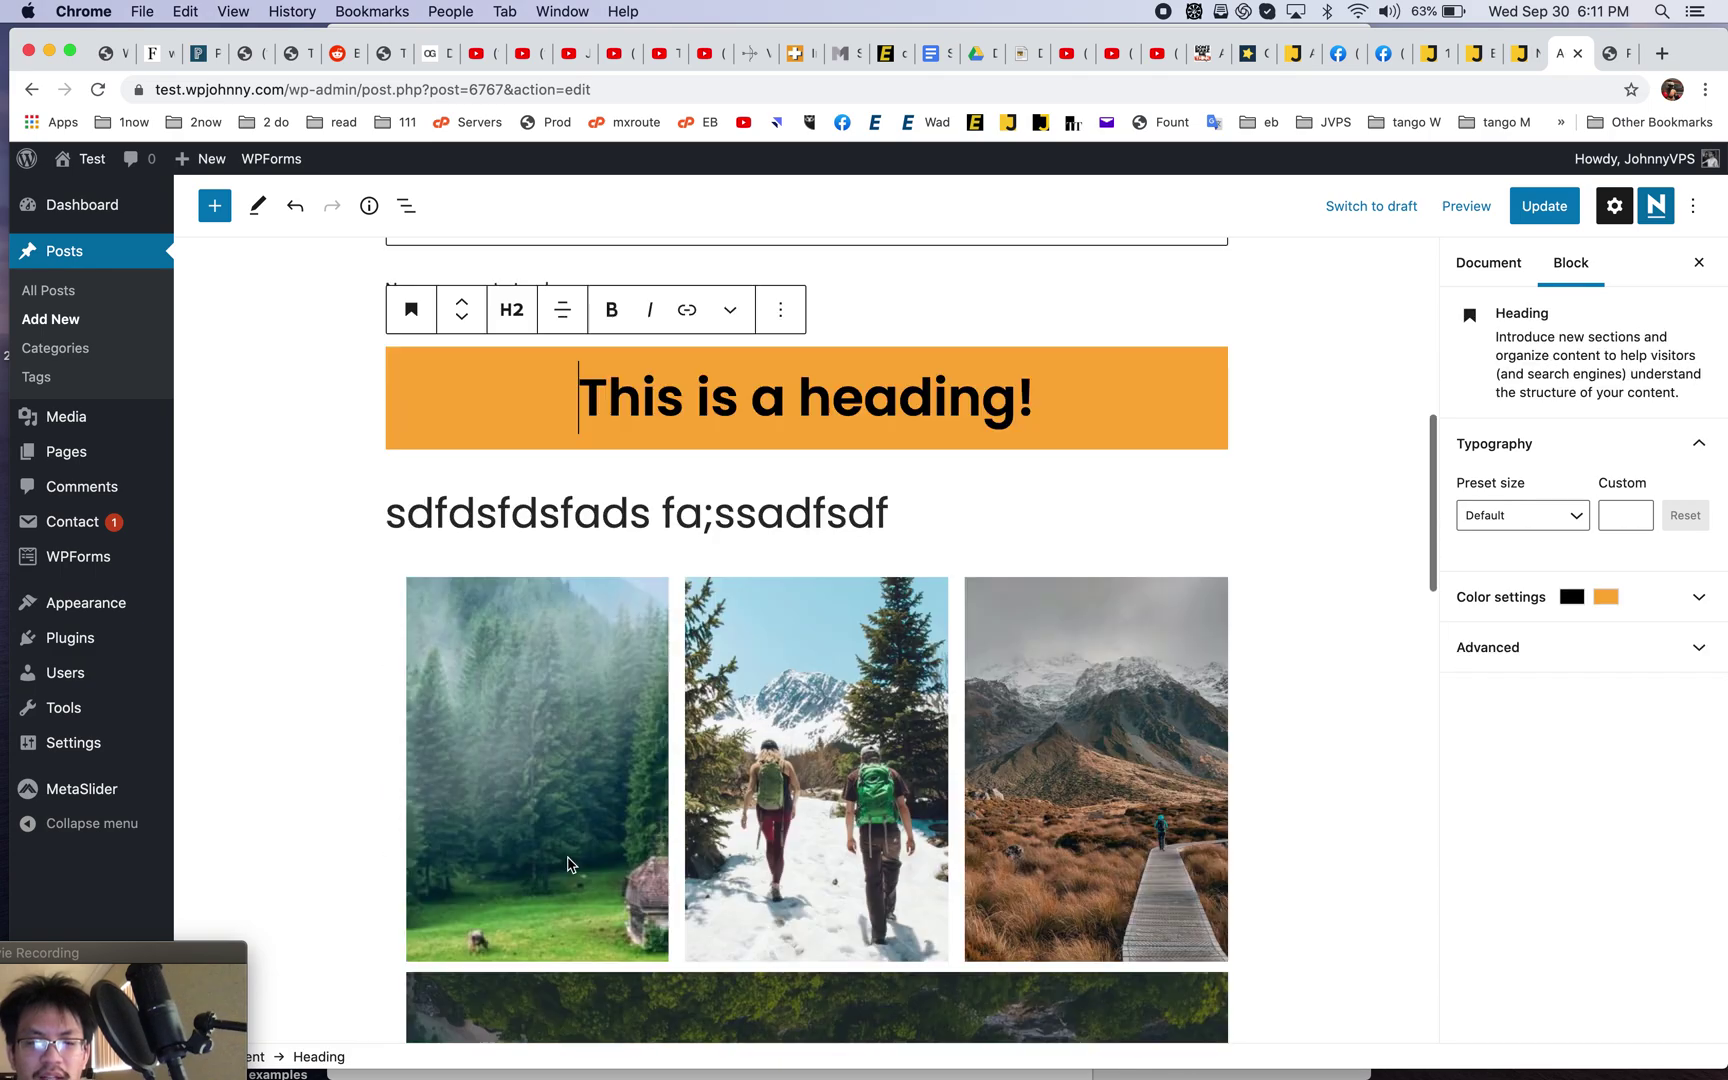
shift+click(671, 763)
scroll(671, 763, up, 5)
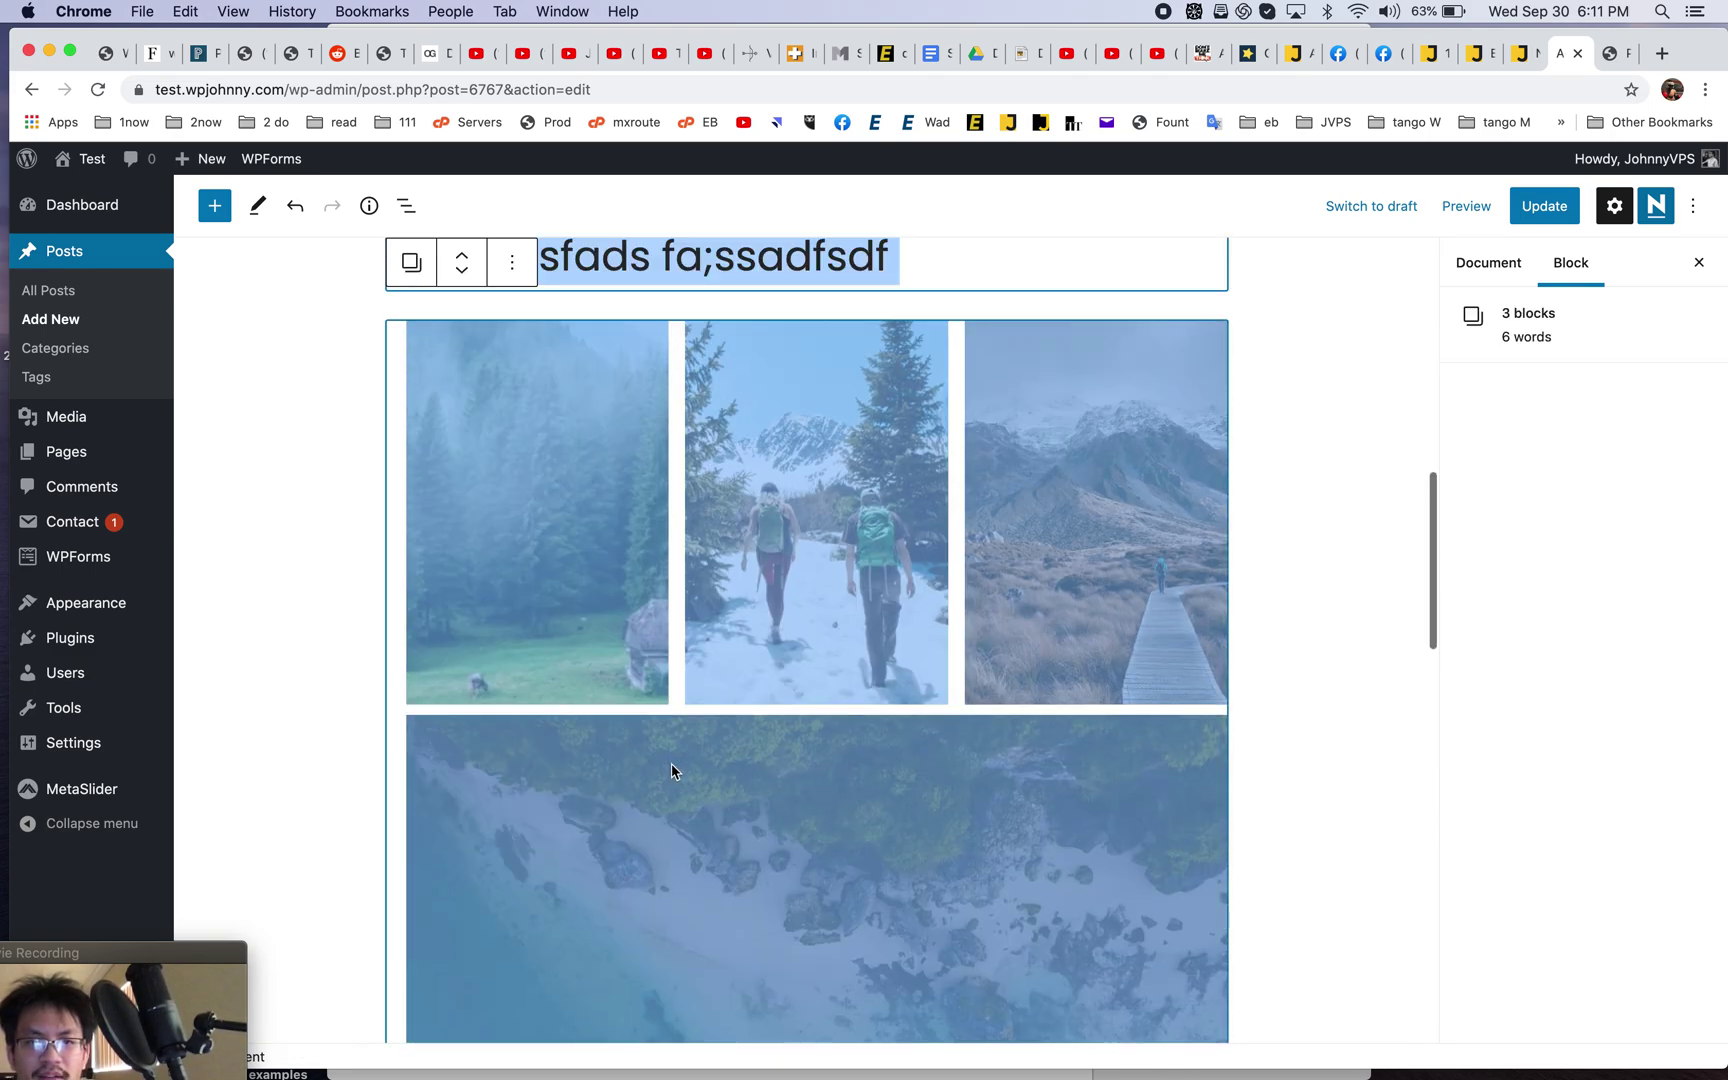
key(BackSpace)
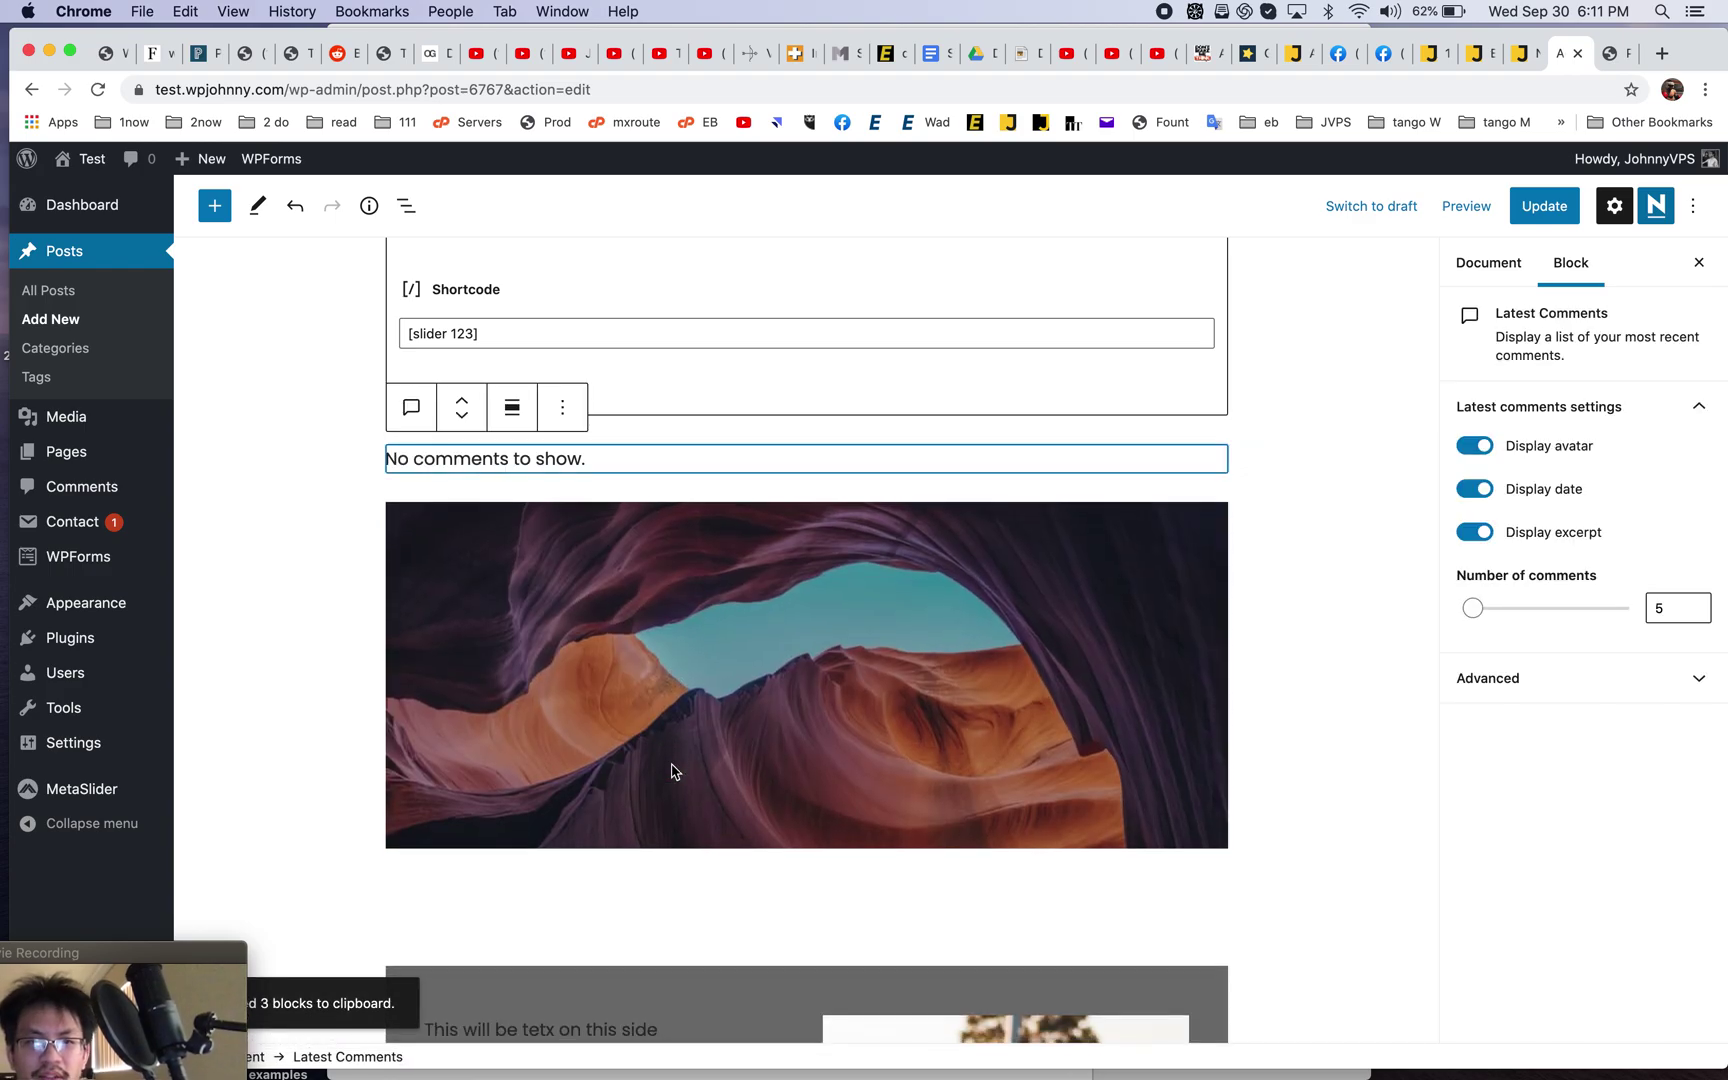
- Paste the three cut blocks at the end of the post, below the grey two-column section
scroll(671, 763, down, 10)
click(796, 622)
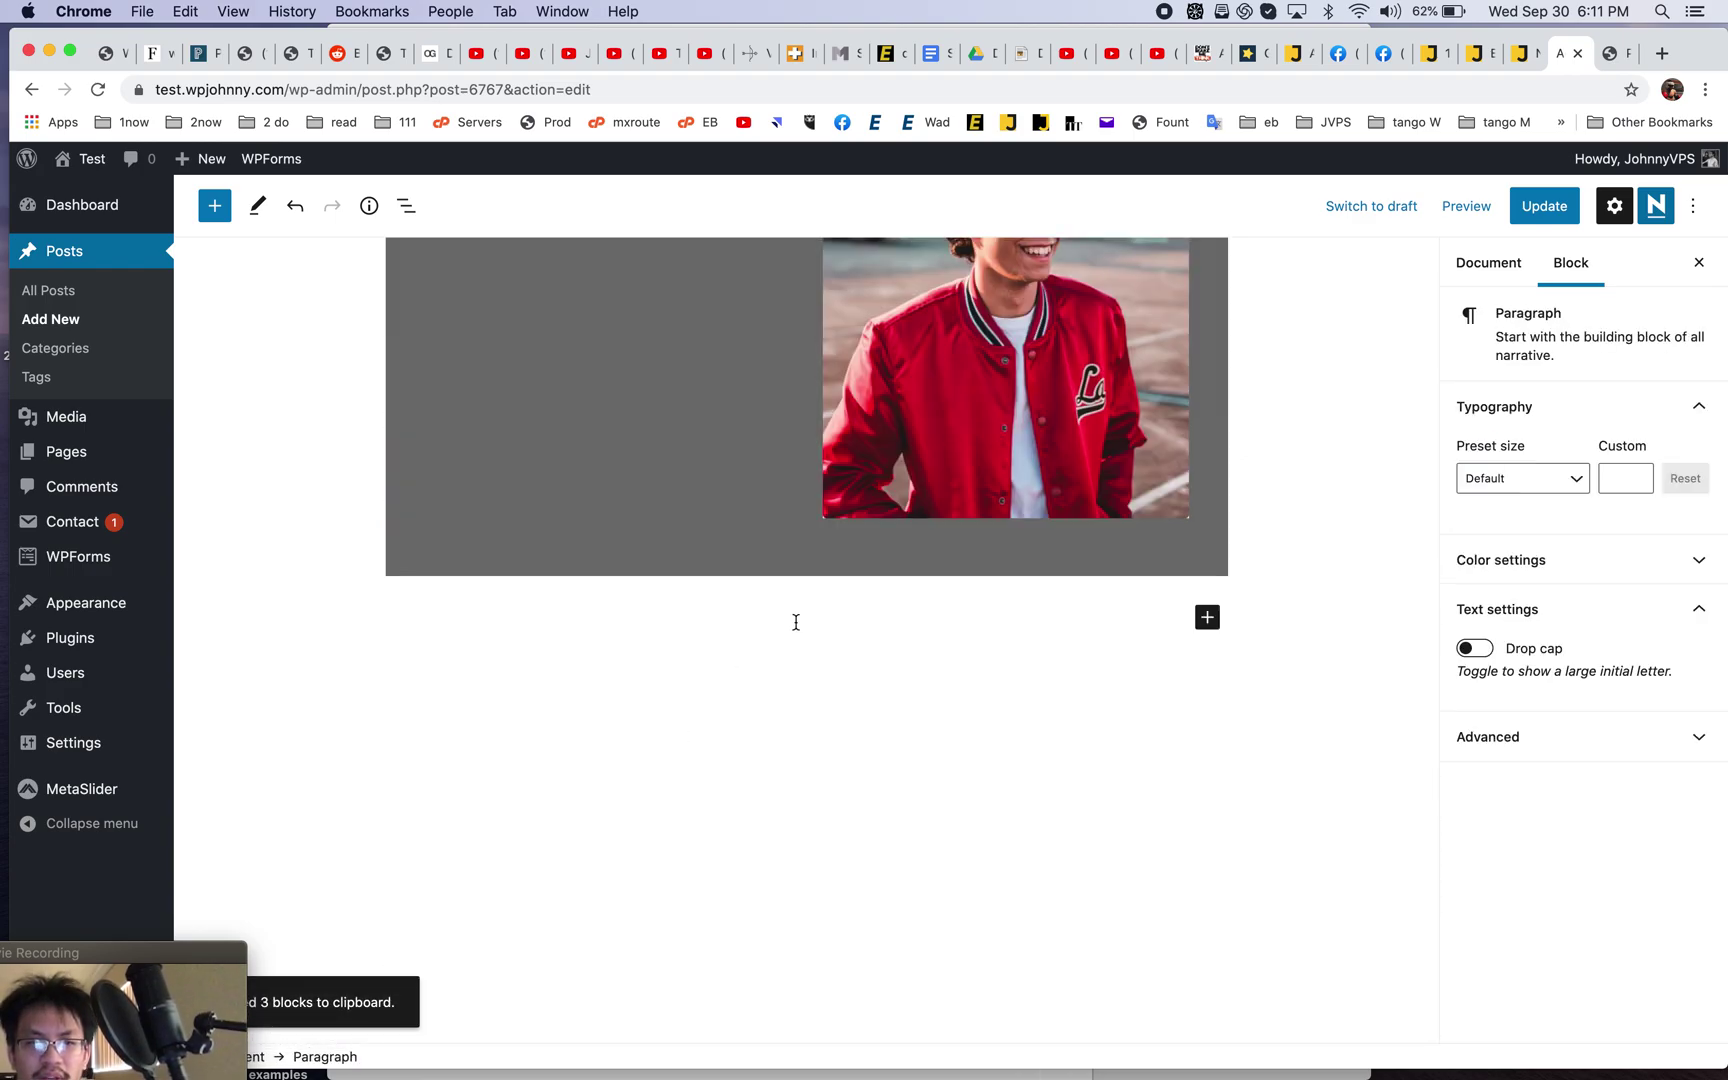
key(super+v)
scroll(797, 628, up, 10)
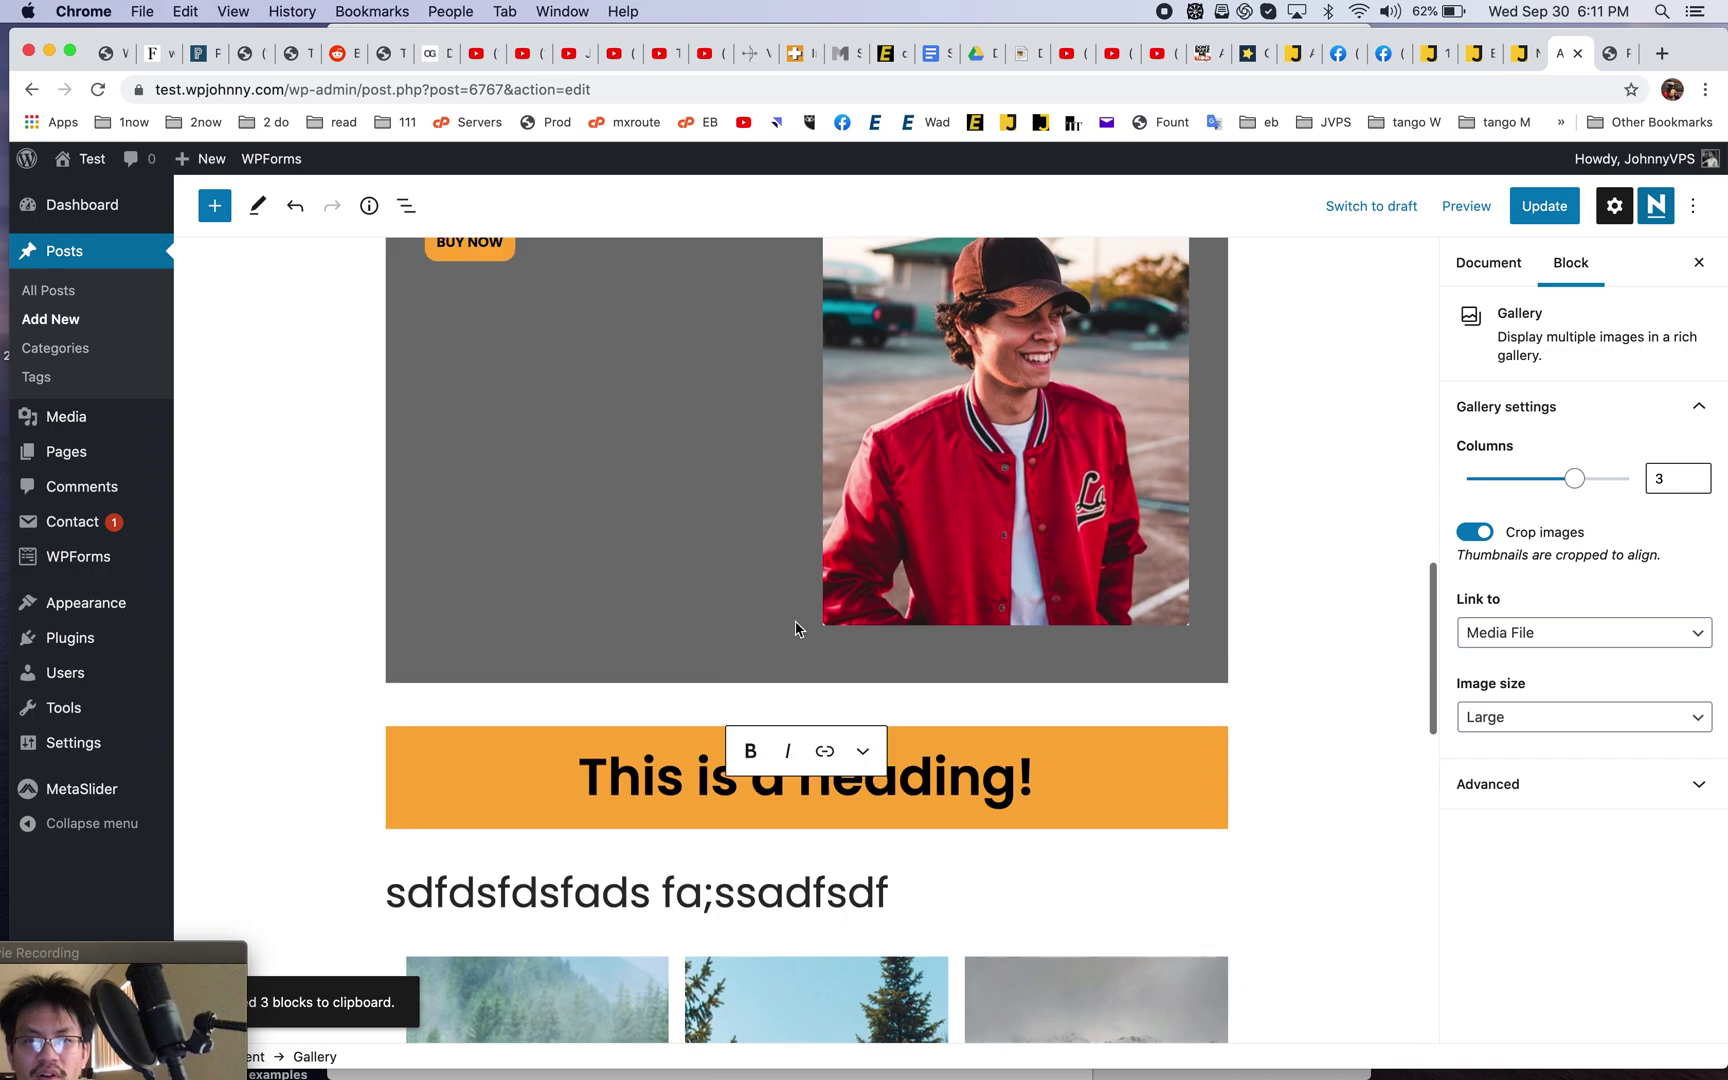
scroll(796, 628, down, 5)
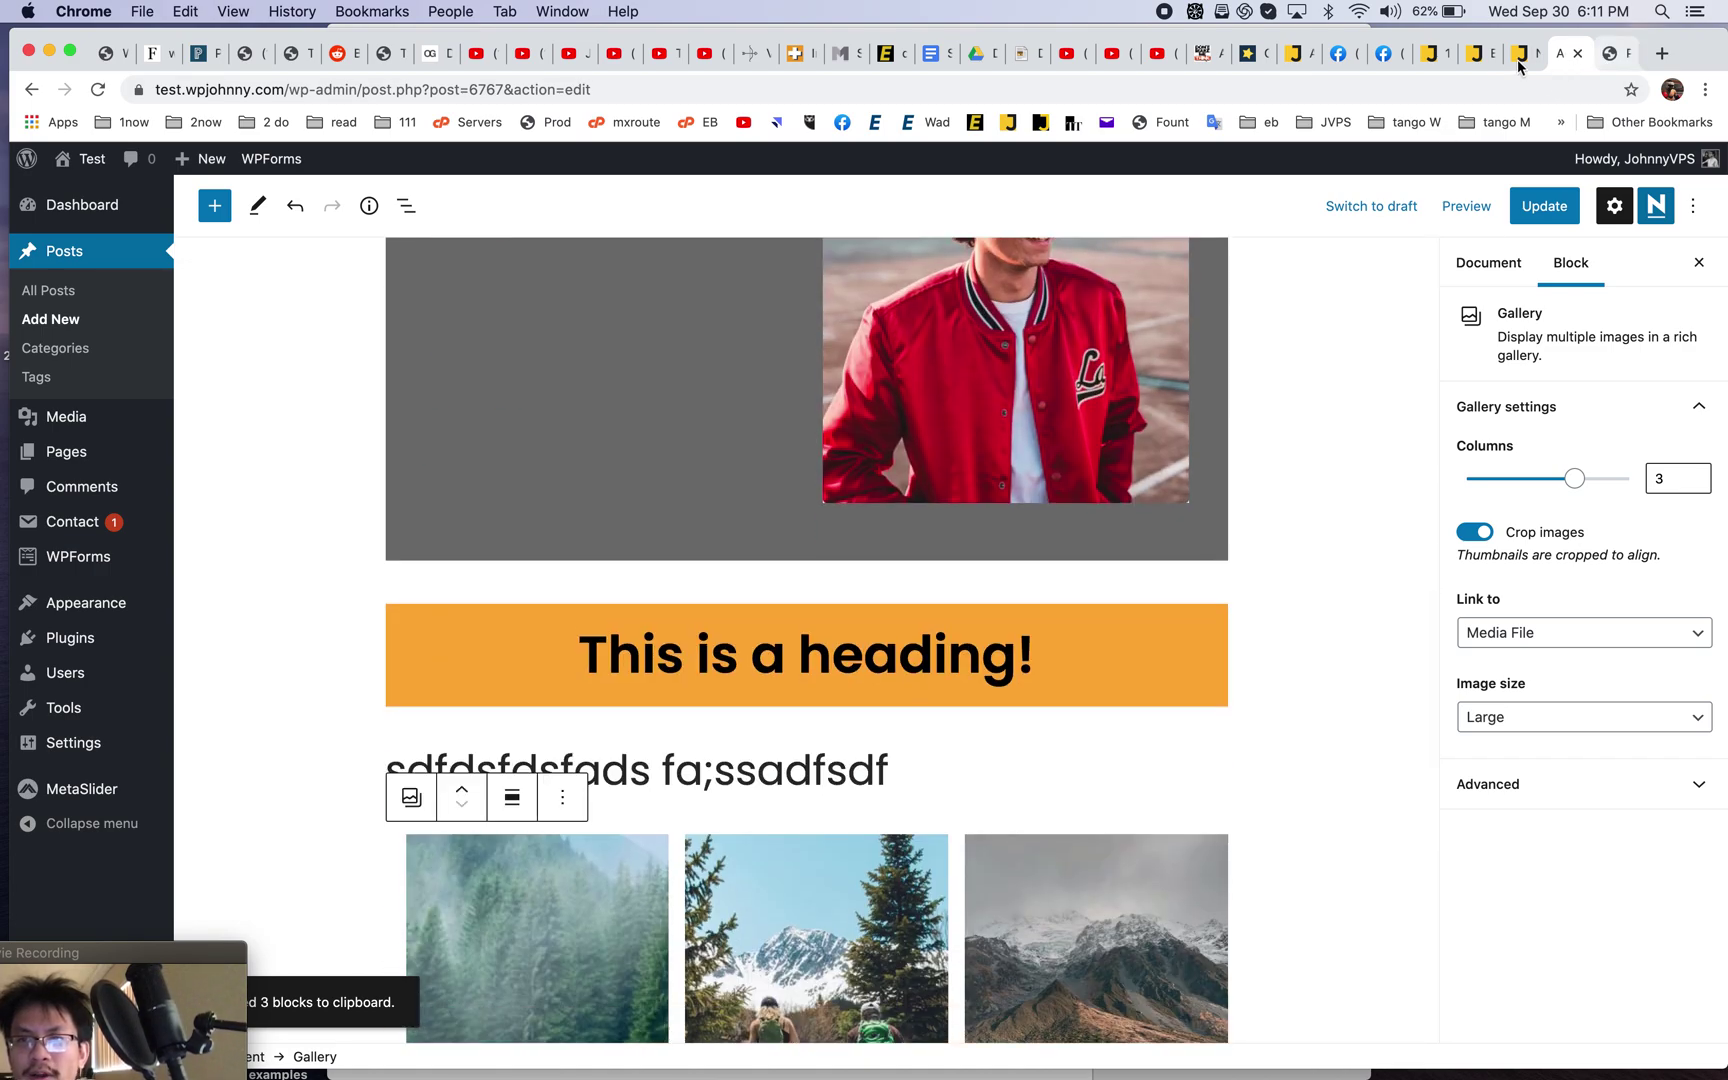
- Move the gallery up one position so it sits between the orange heading and the large paragraph
click(1520, 53)
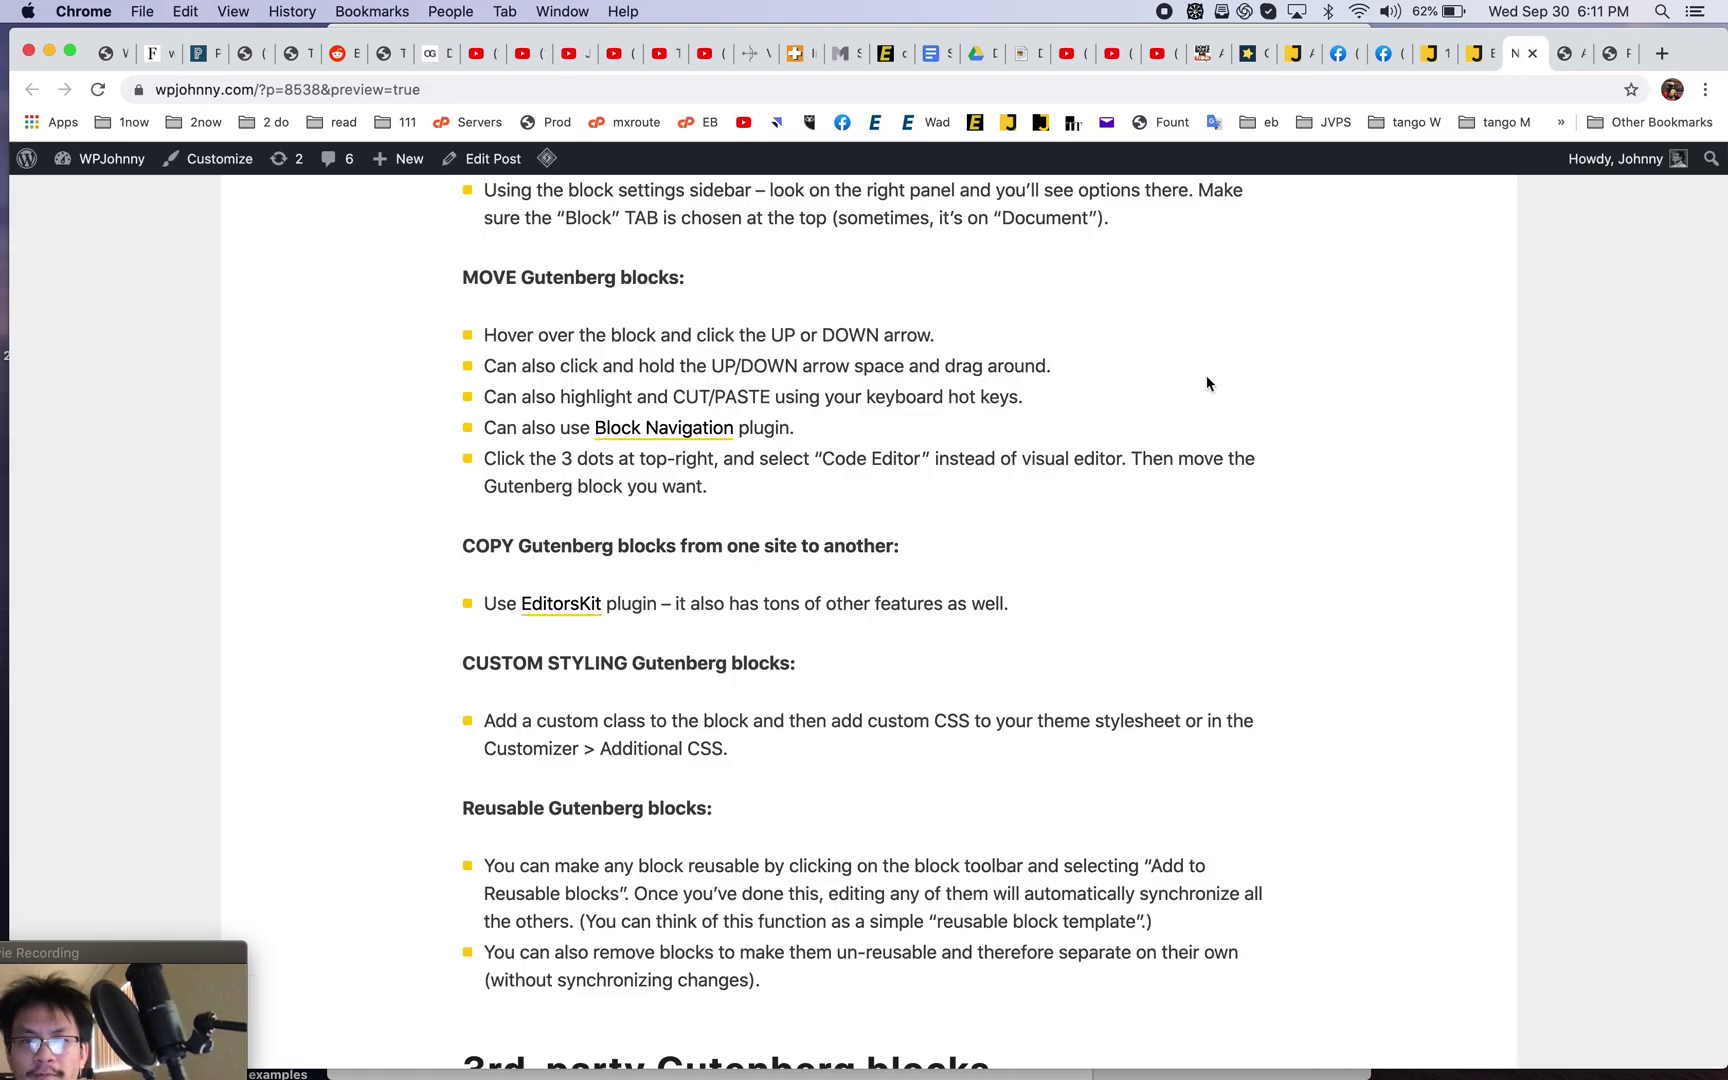
click(1566, 58)
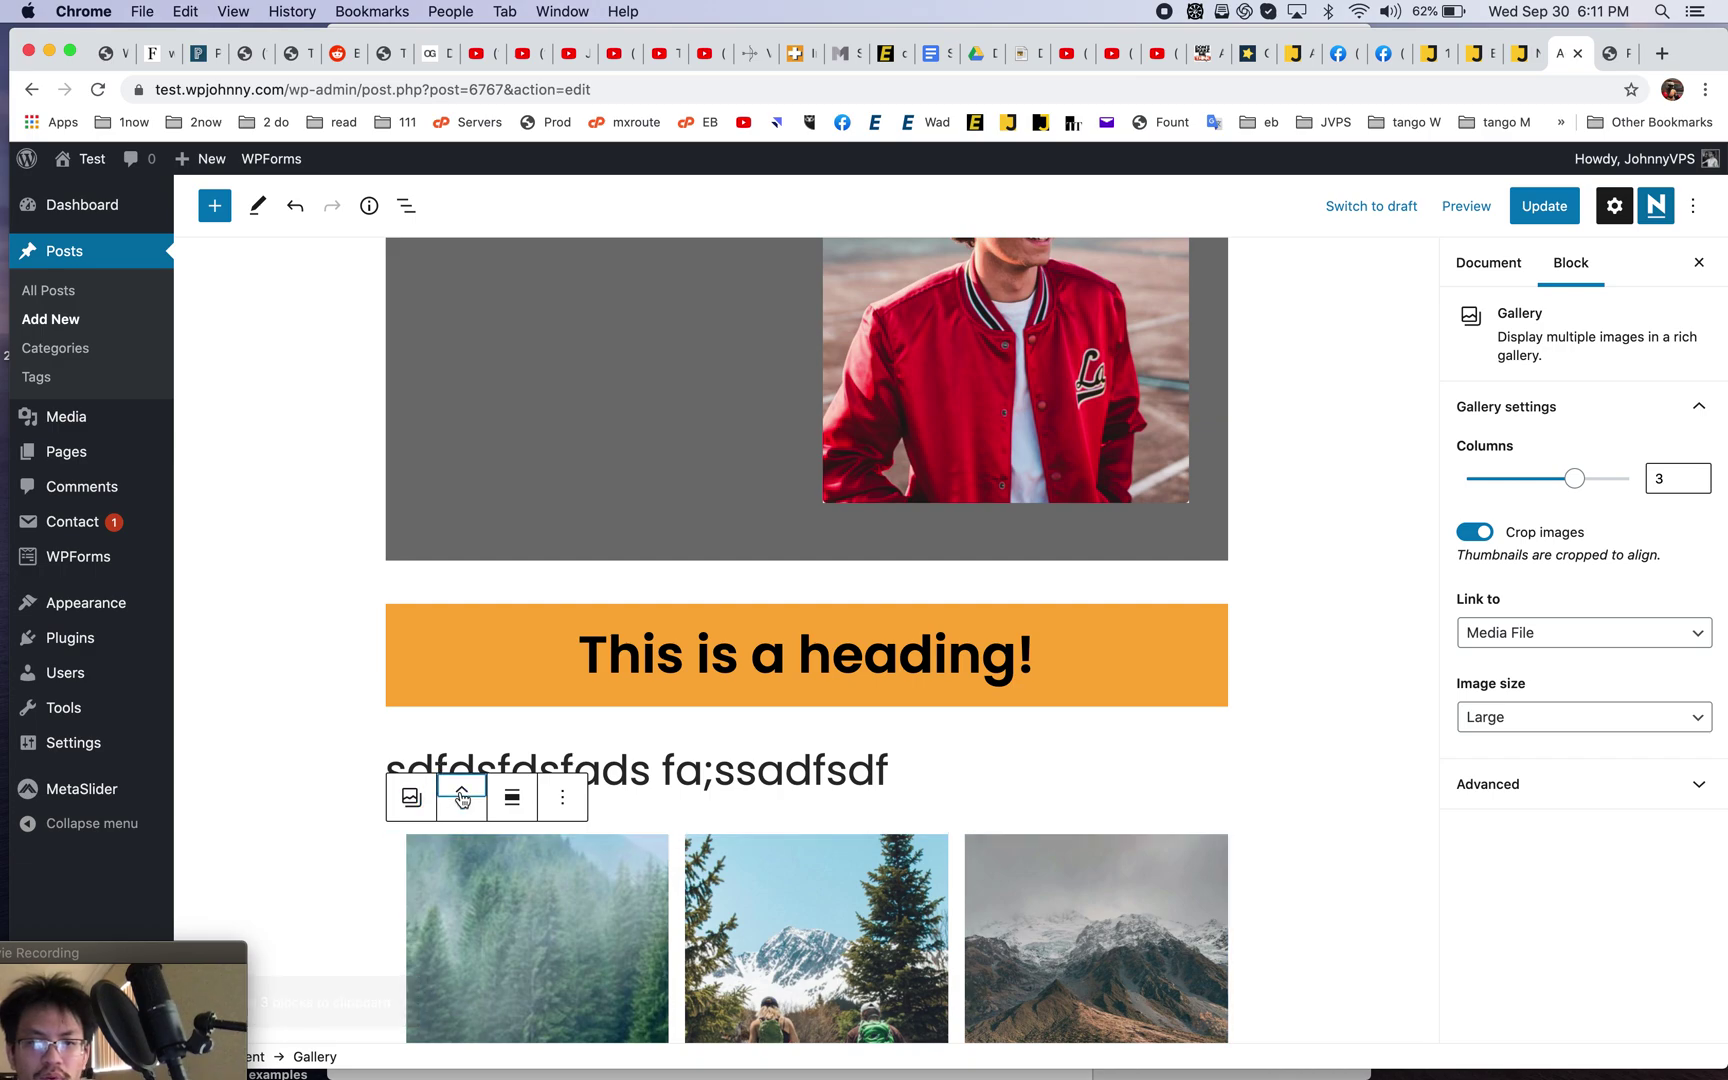
click(461, 790)
click(531, 715)
scroll(455, 677, up, 5)
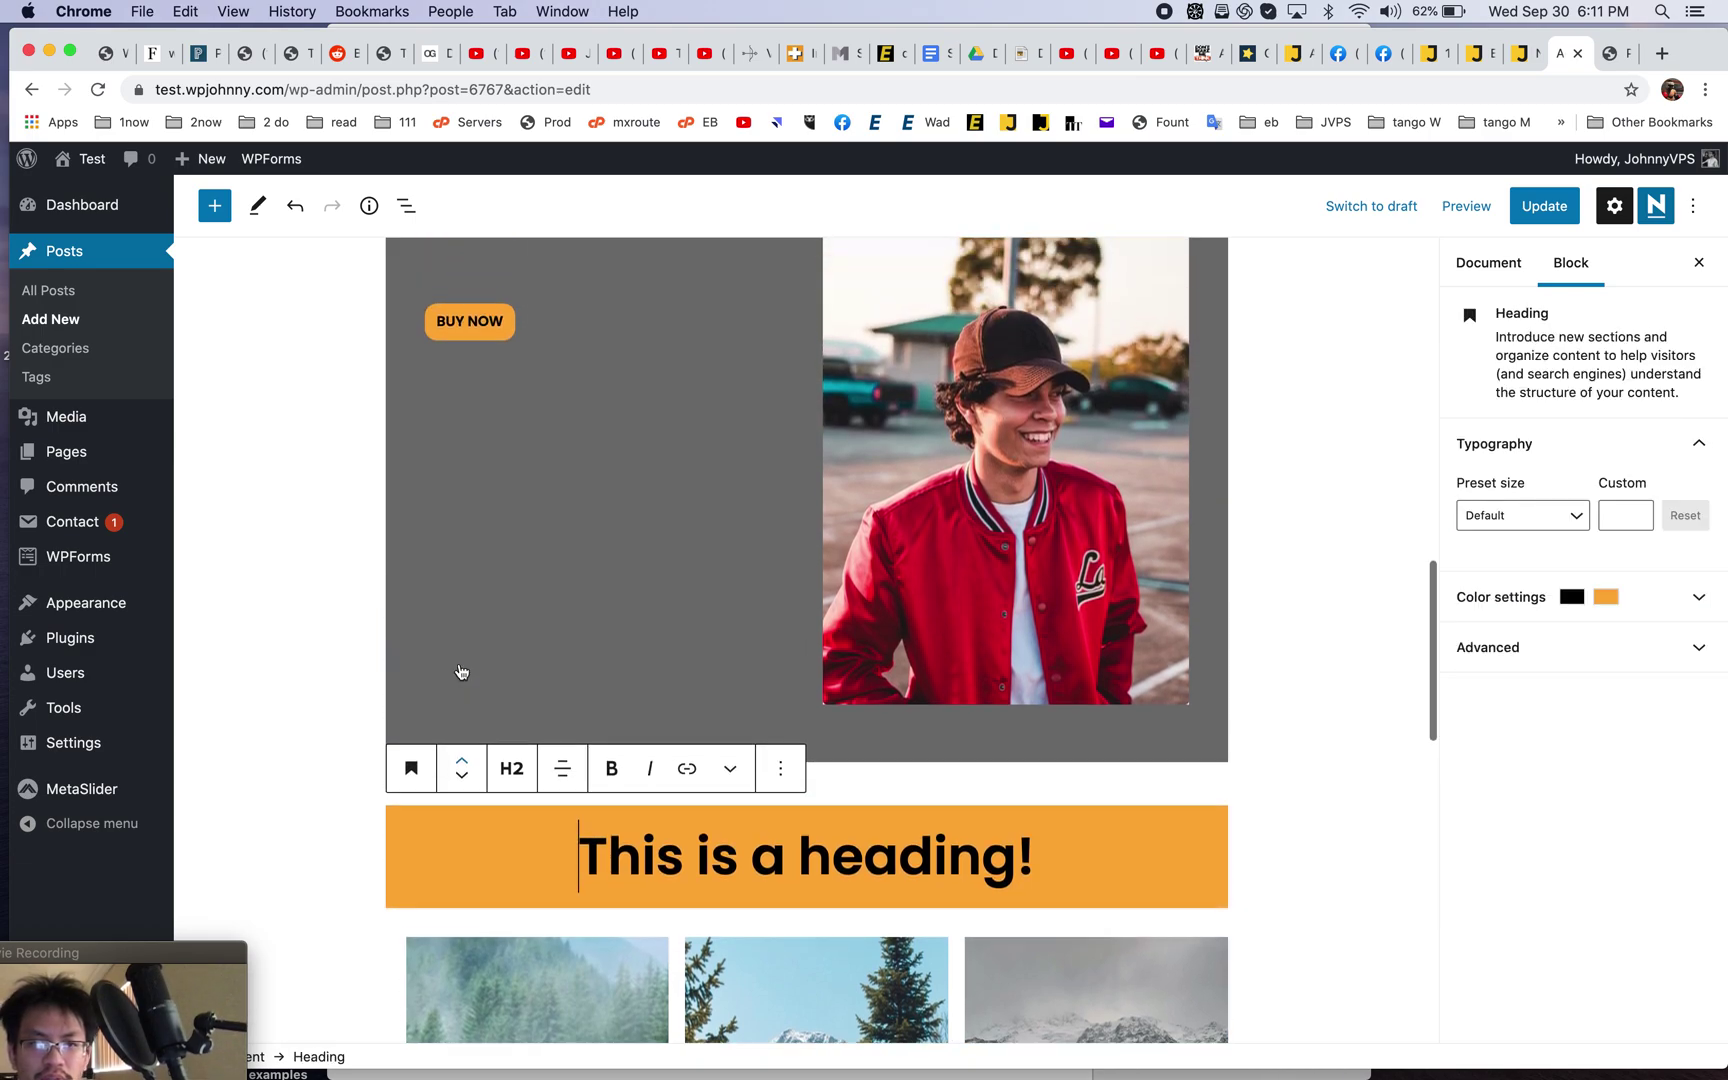
- Move the canyon image up to directly above the shortcode block
scroll(461, 671, up, 10)
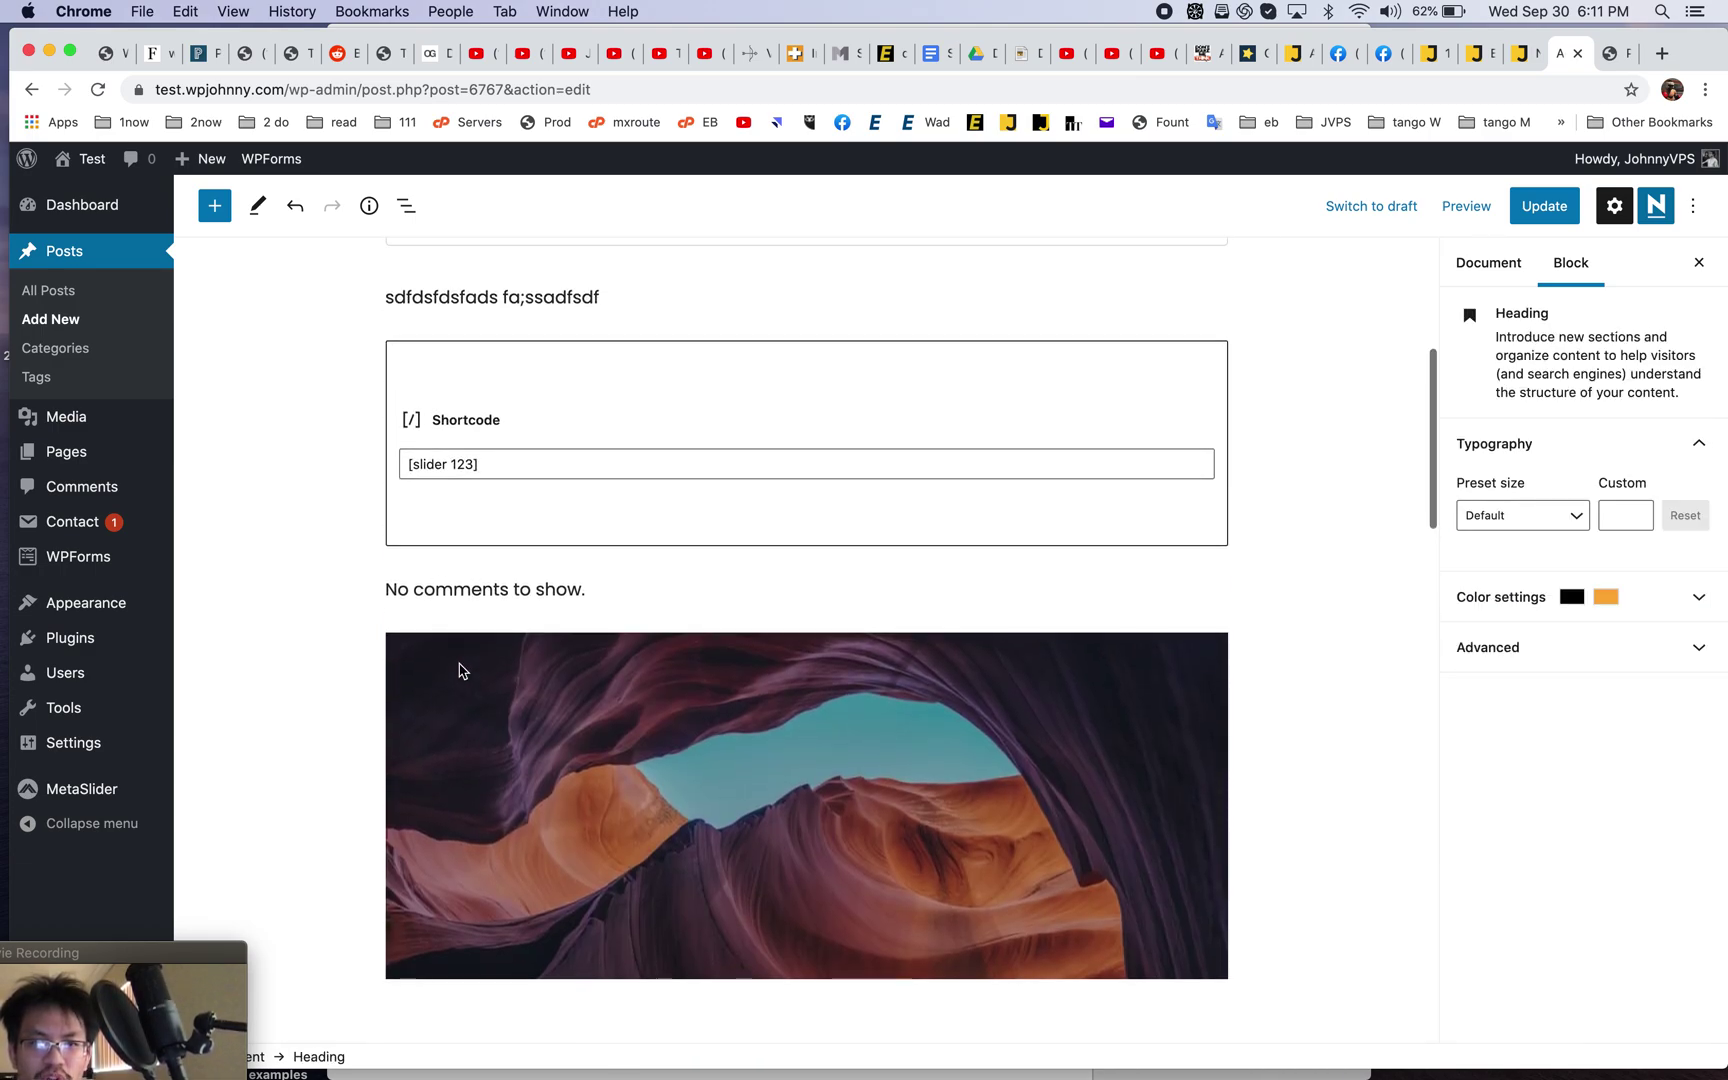
click(462, 728)
drag(462, 632, 462, 750)
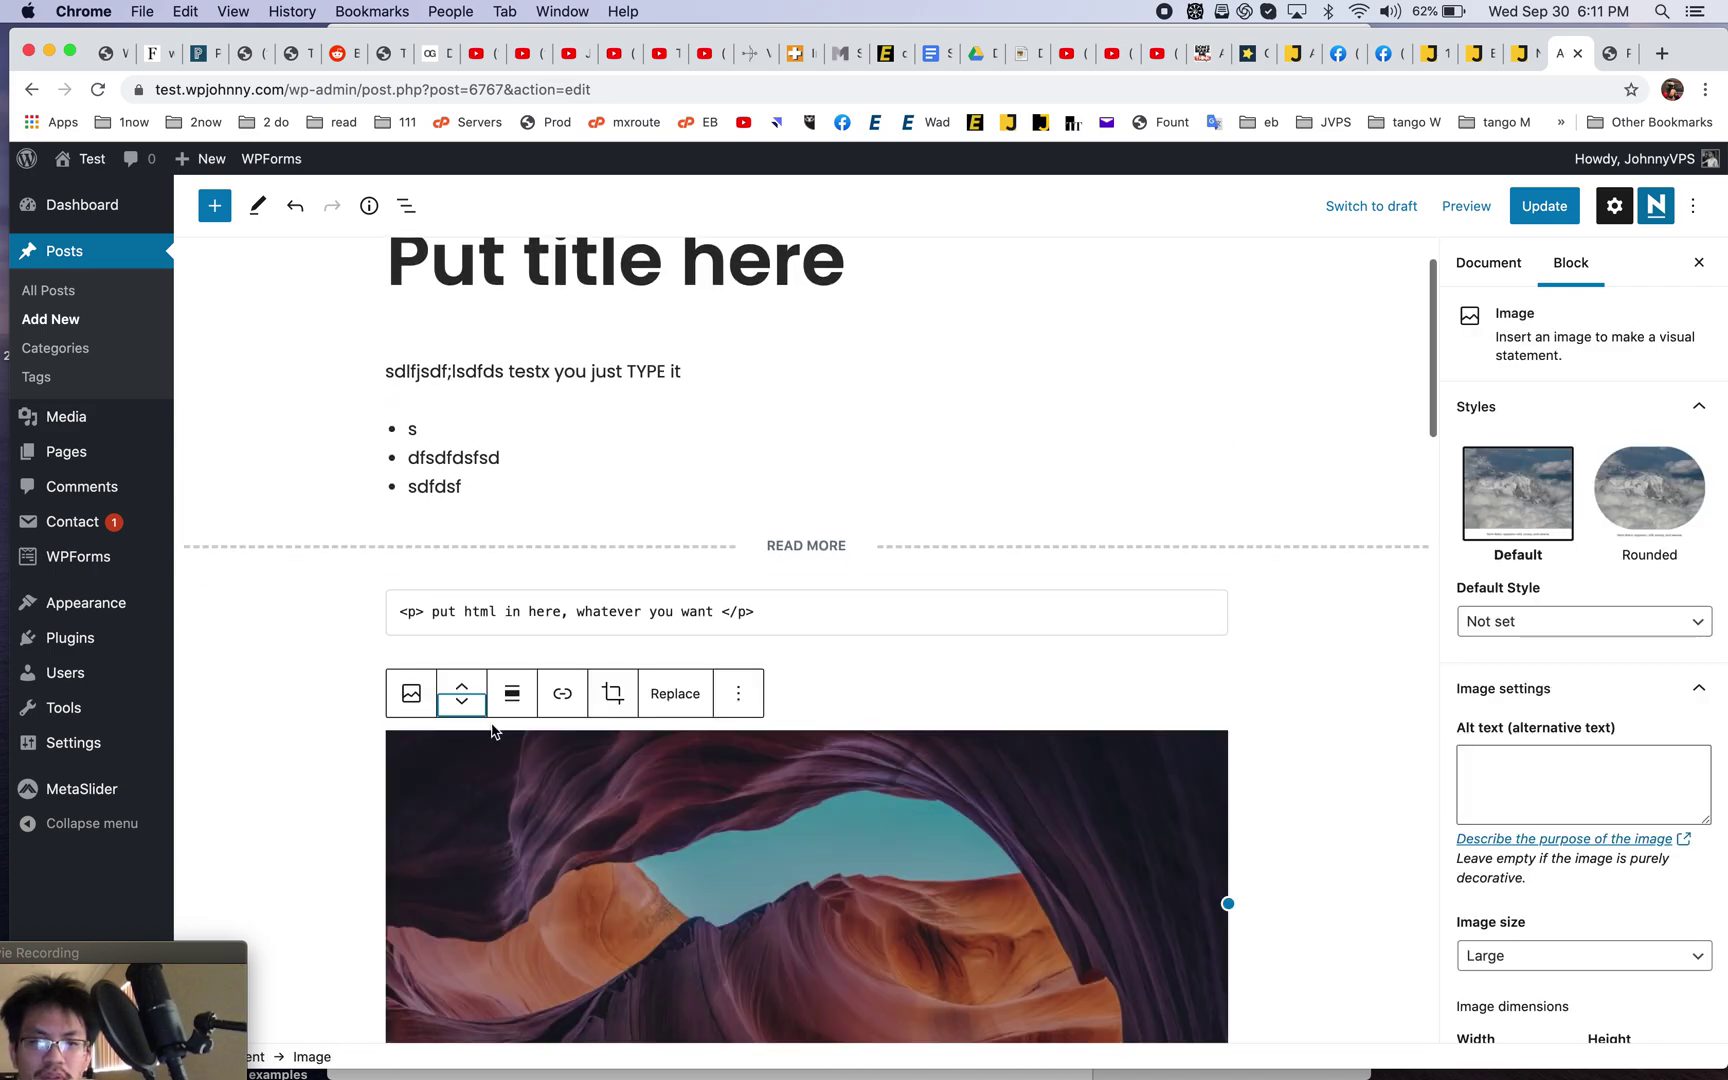
- Review the guide's list of ways to move Gutenberg blocks and return to the test post
click(1518, 53)
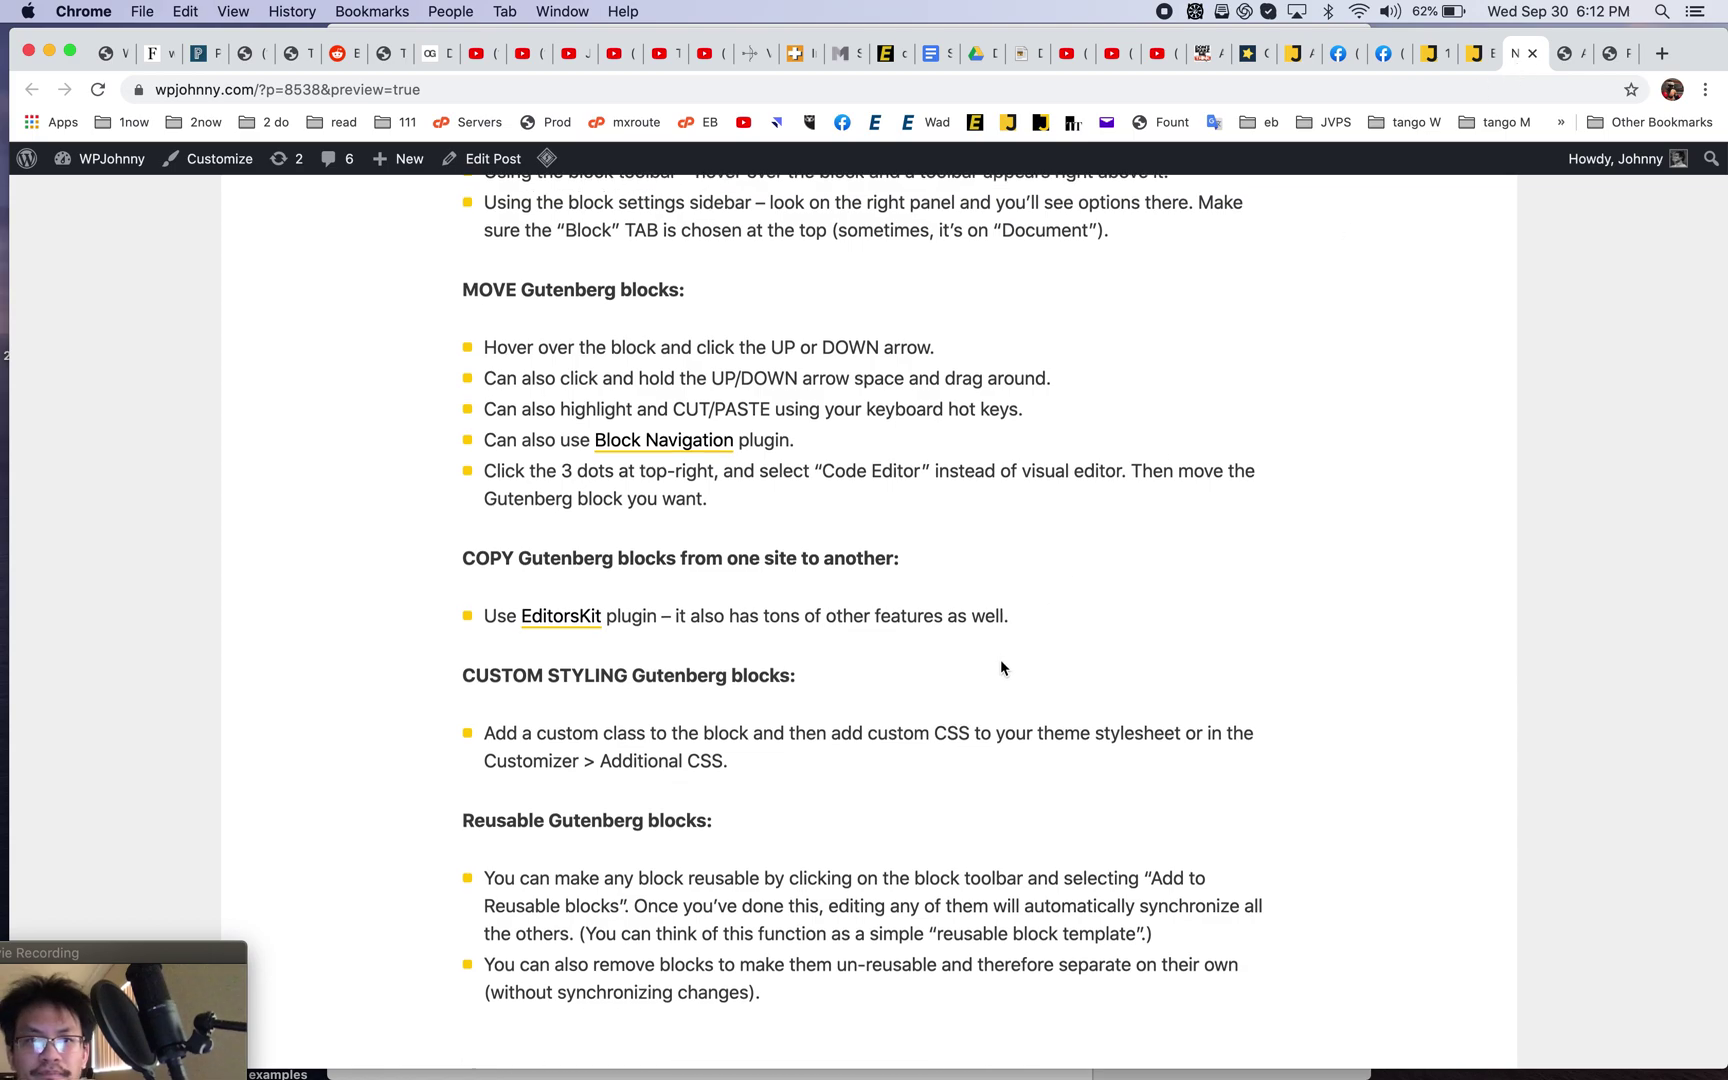
scroll(1000, 659, up, 1)
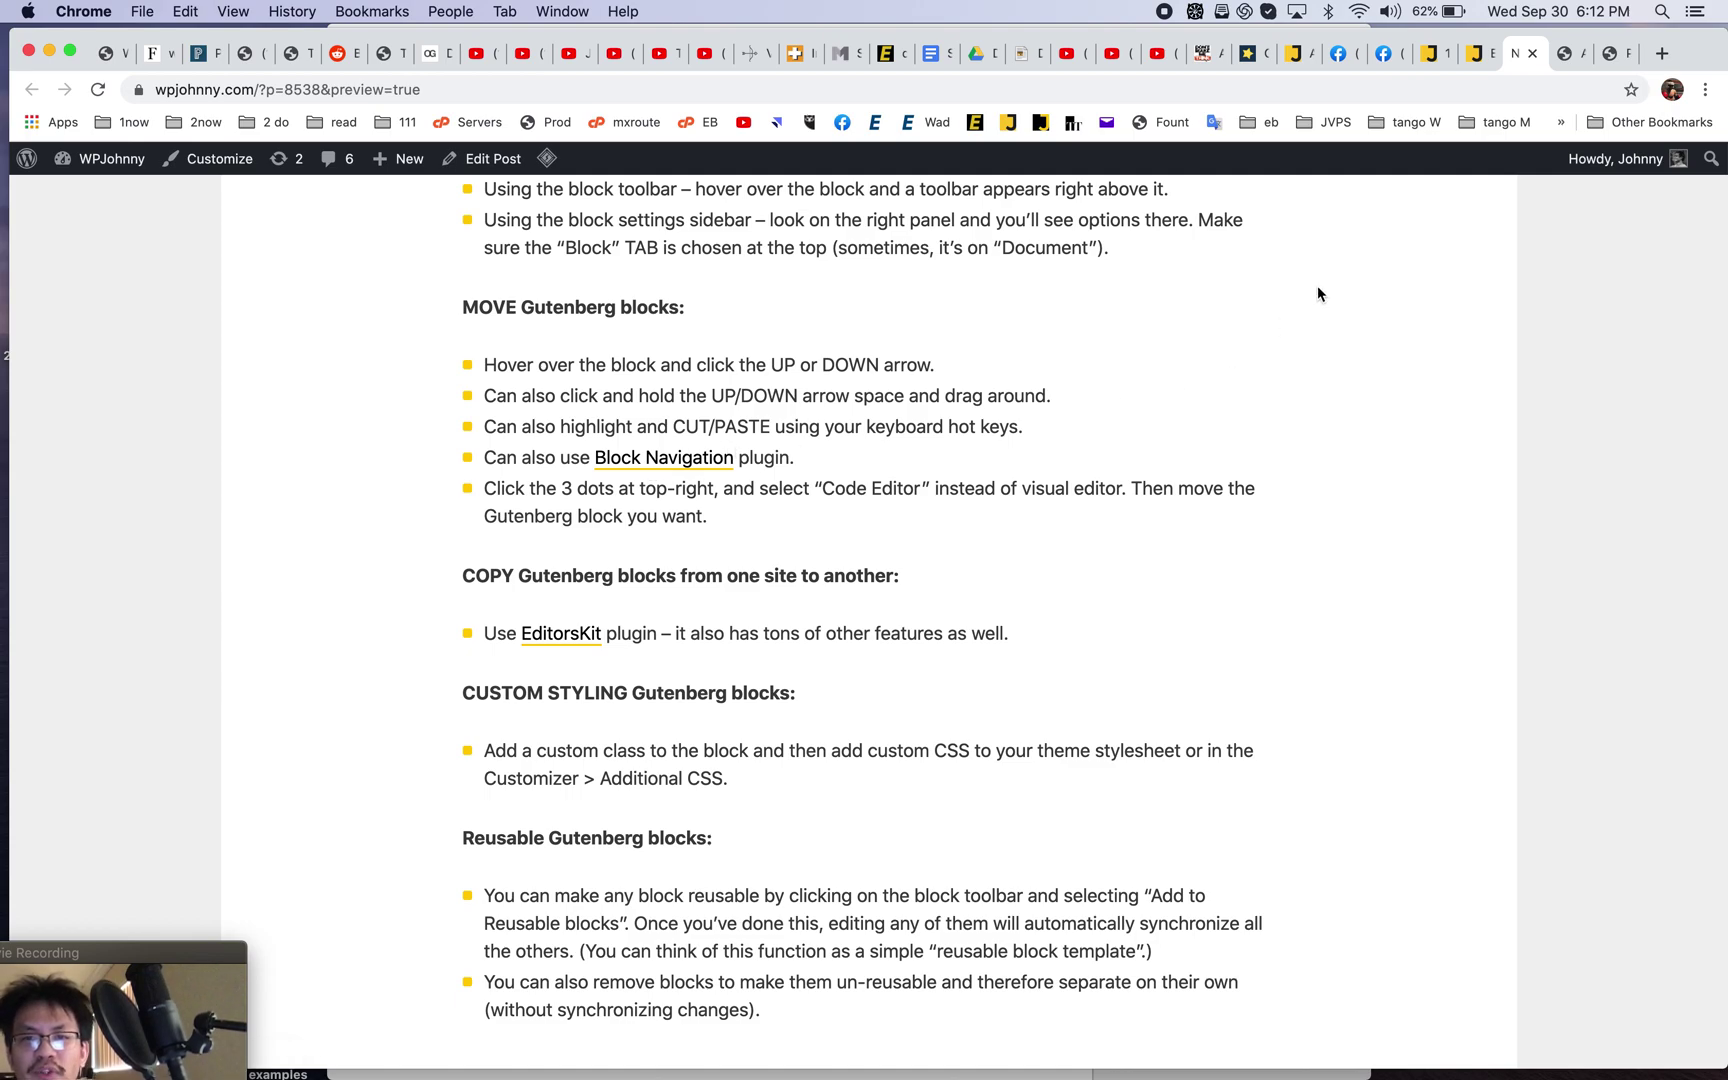
click(1489, 64)
key(ctrl+Tab)
key(ctrl+Tab)
scroll(957, 717, down, 12)
scroll(957, 717, up, 4)
scroll(1095, 501, up, 6)
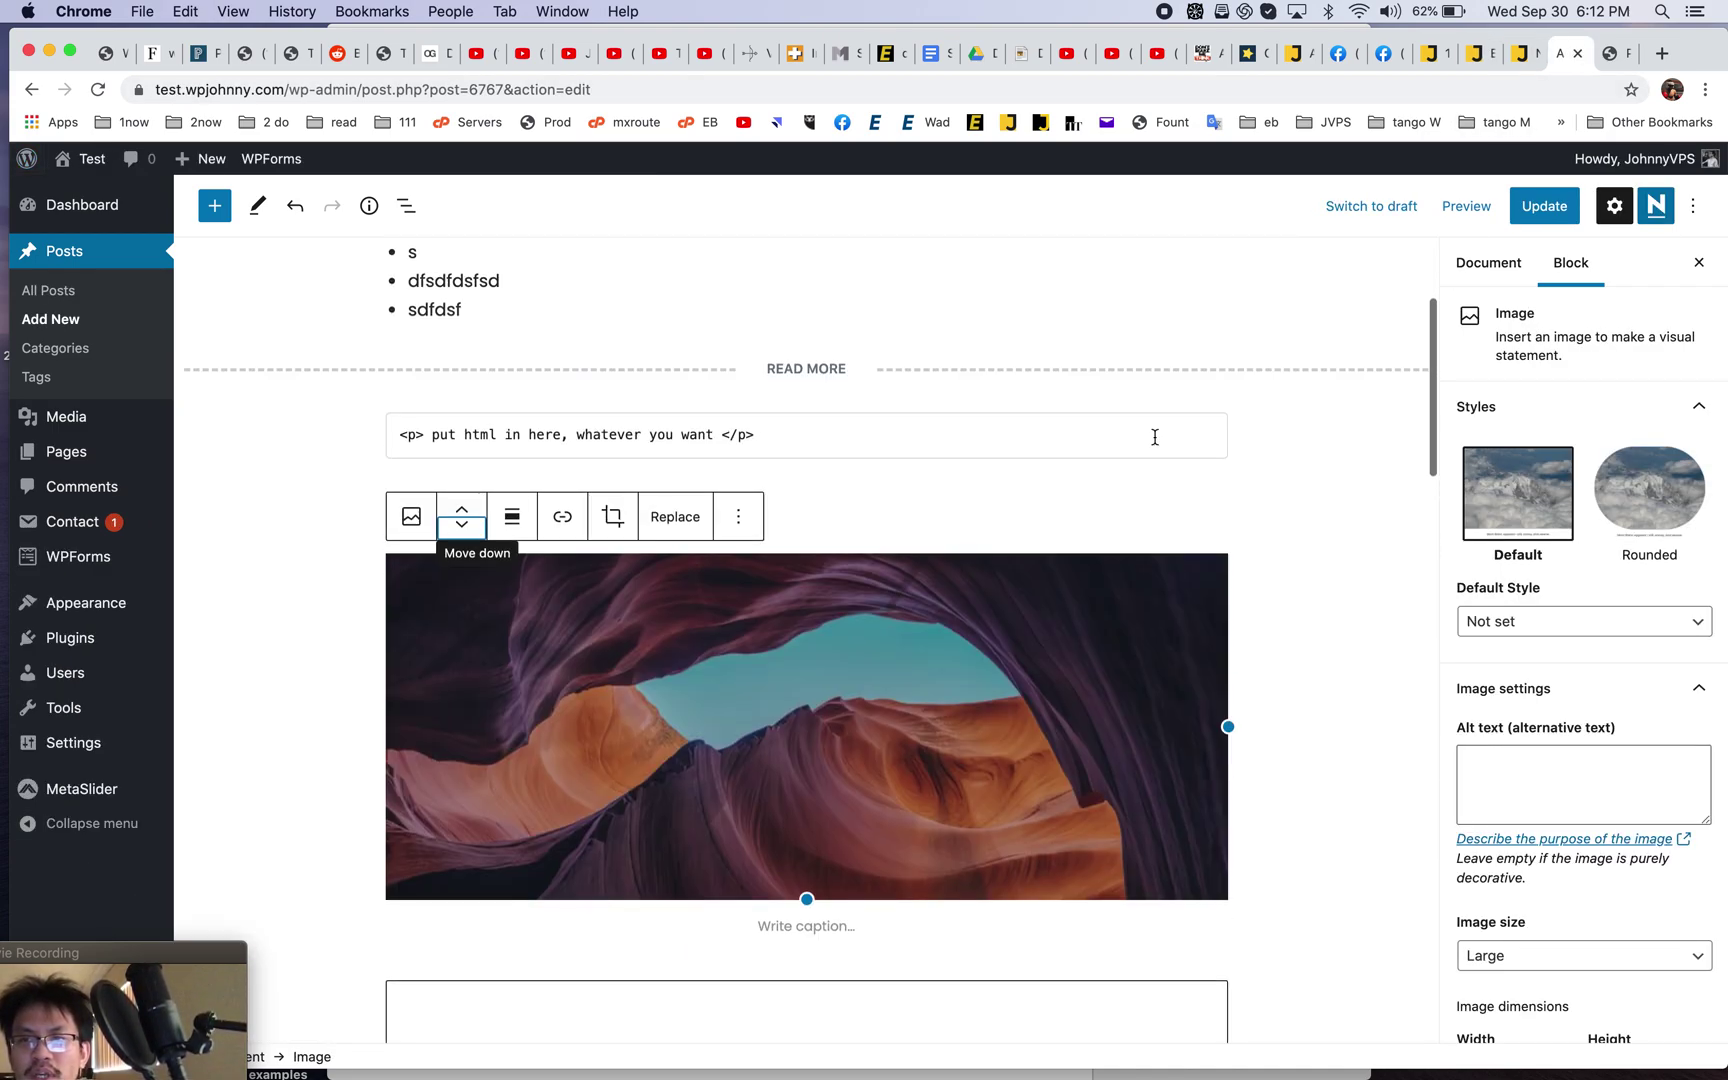
- Switch to the code editor and move the [slider 123] shortcode block's code between the first column's paragraph and its buttons block
click(1695, 208)
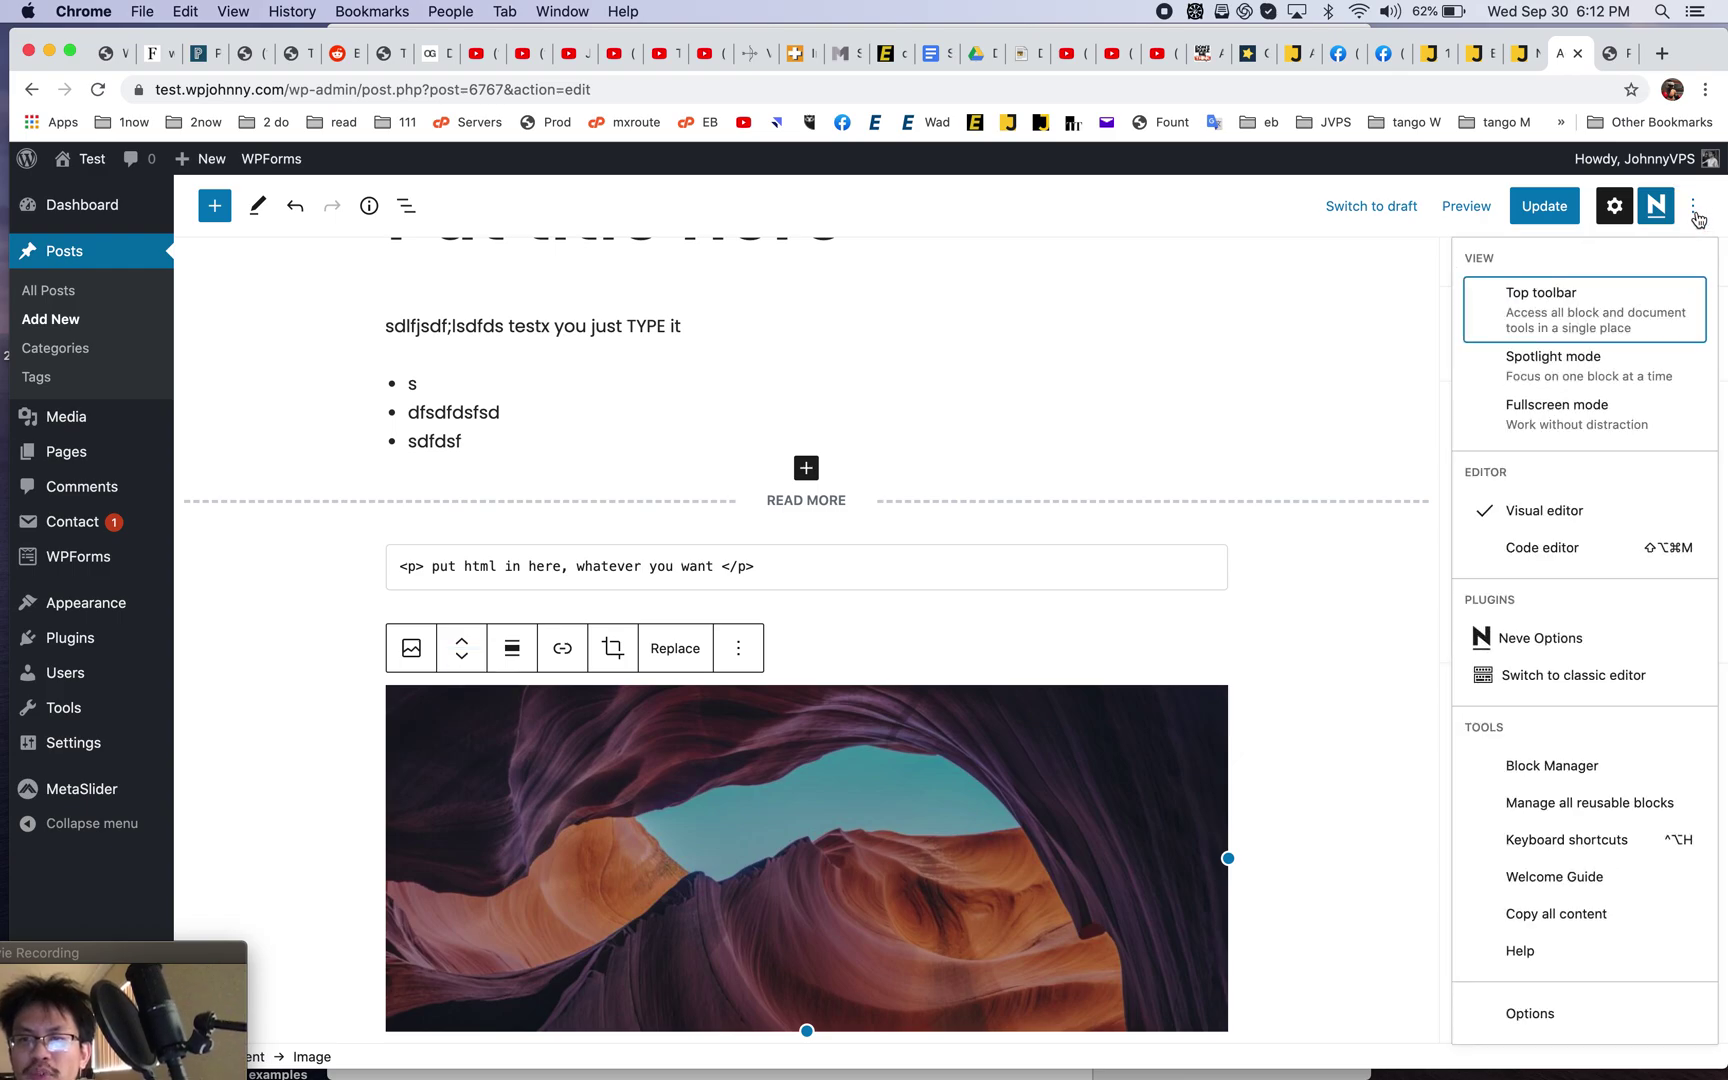
click(1538, 549)
scroll(734, 839, down, 10)
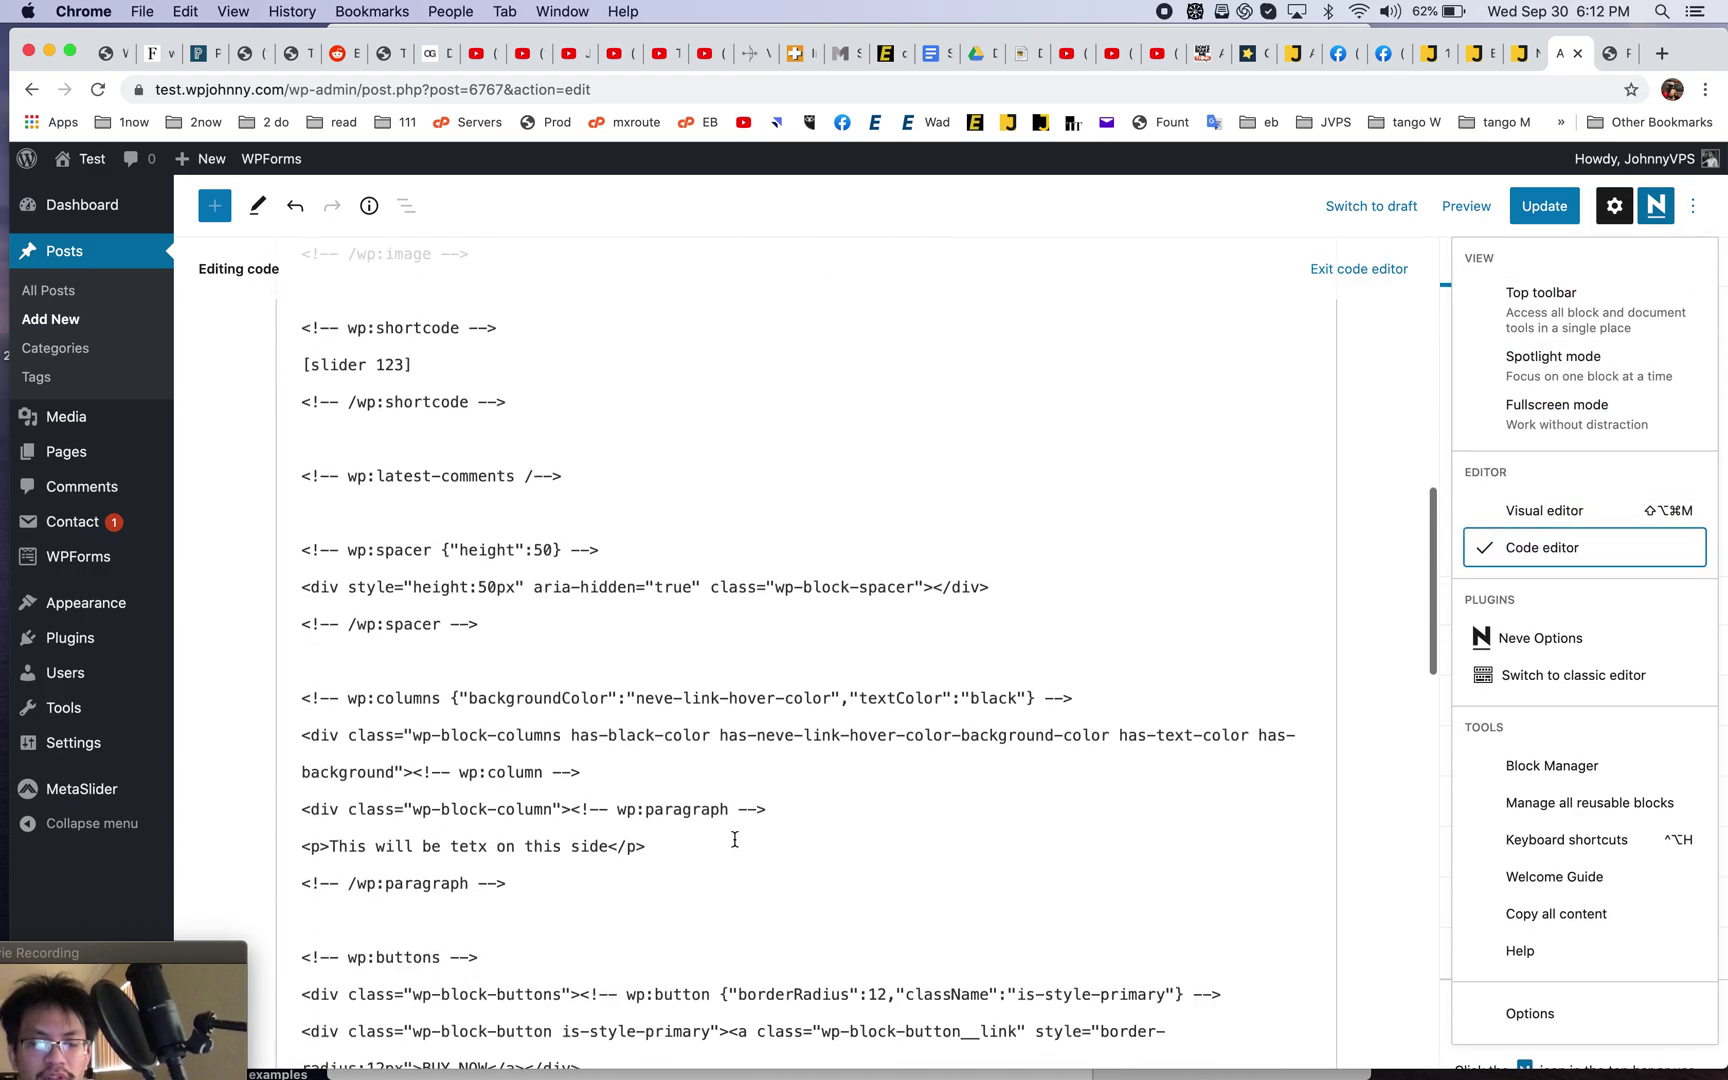
drag(512, 628, 228, 562)
key(super+c)
key(BackSpace)
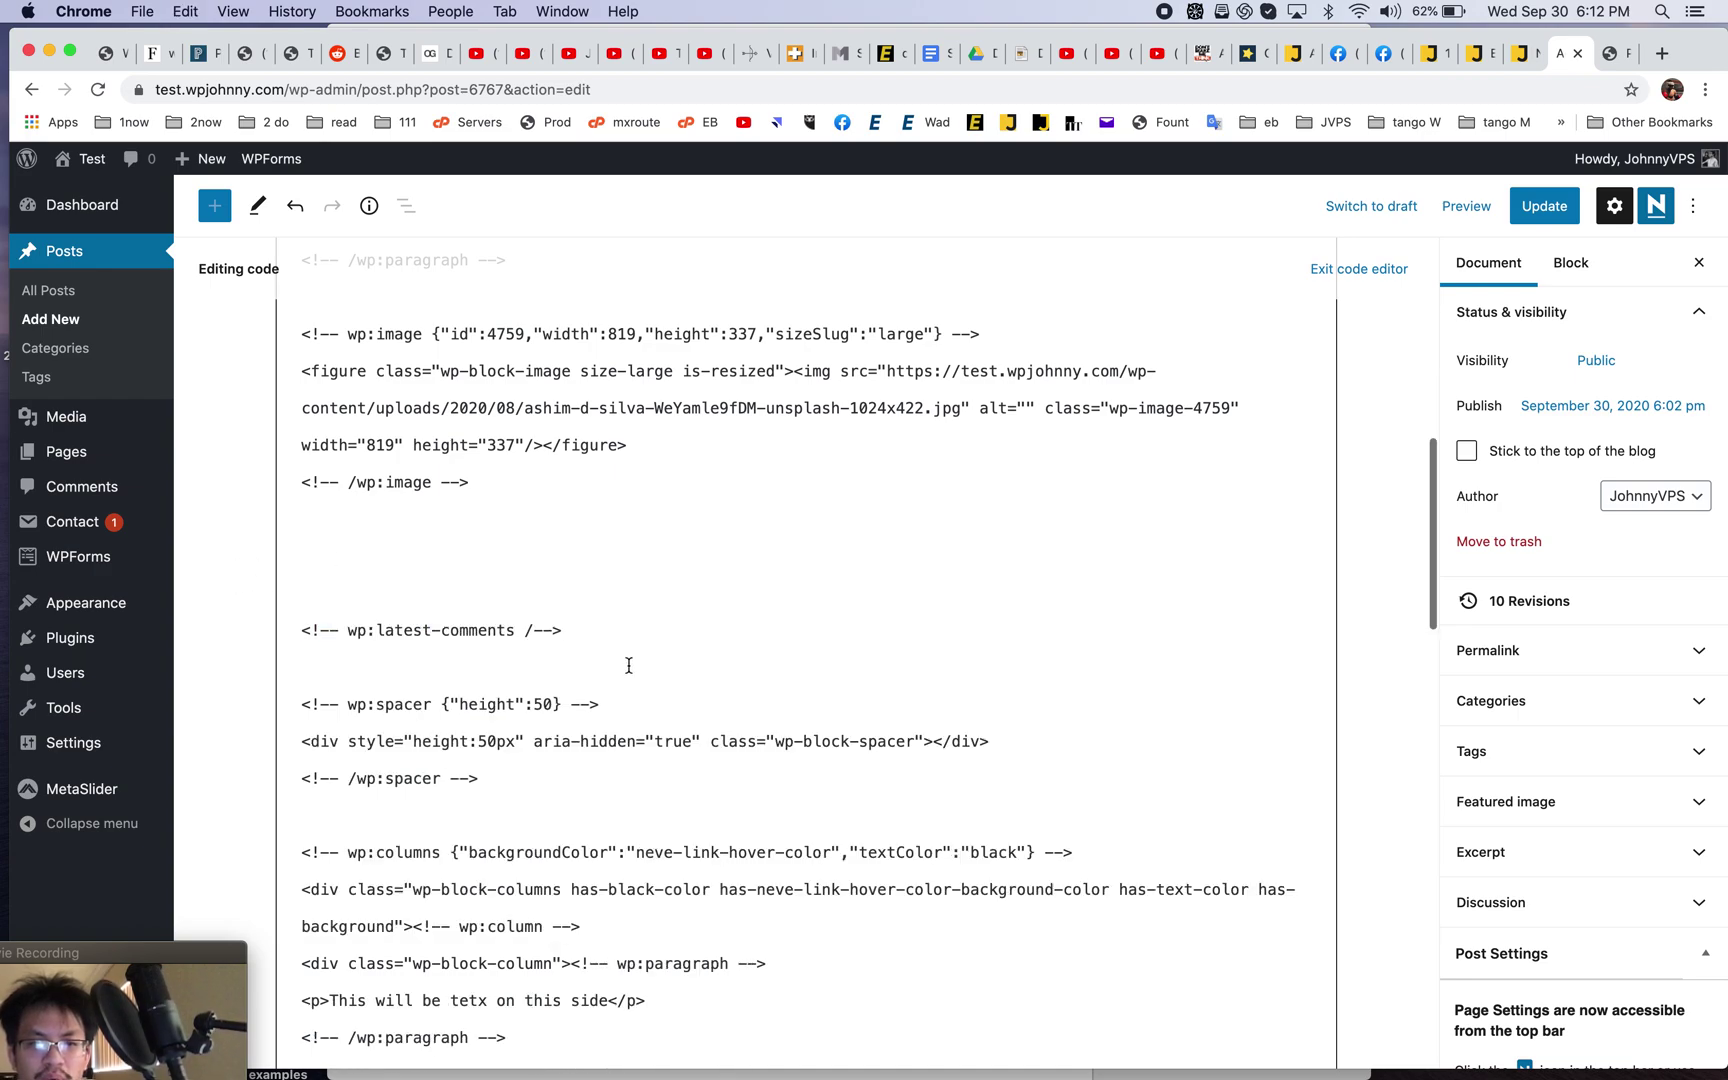
scroll(629, 664, down, 5)
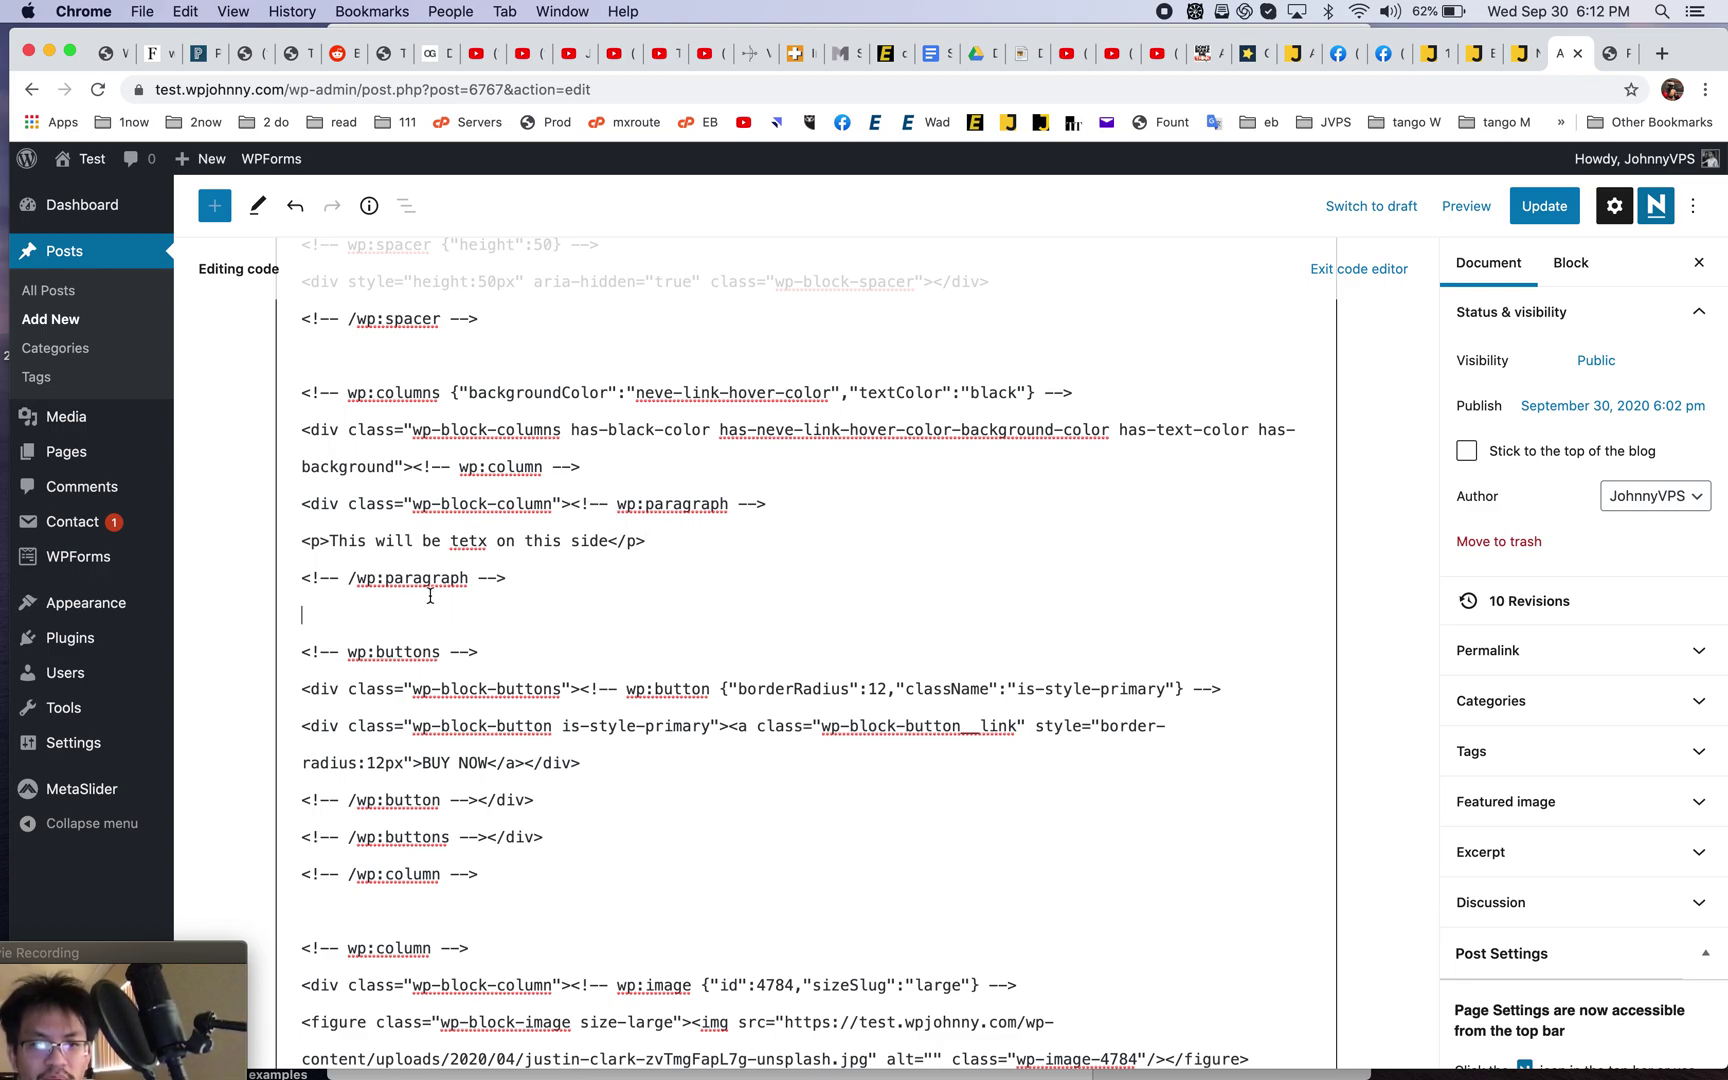
key(super+v)
- Return to the visual editor and select the shortcode block inside the grey two-column section
mouse_move(1694, 218)
click(1697, 207)
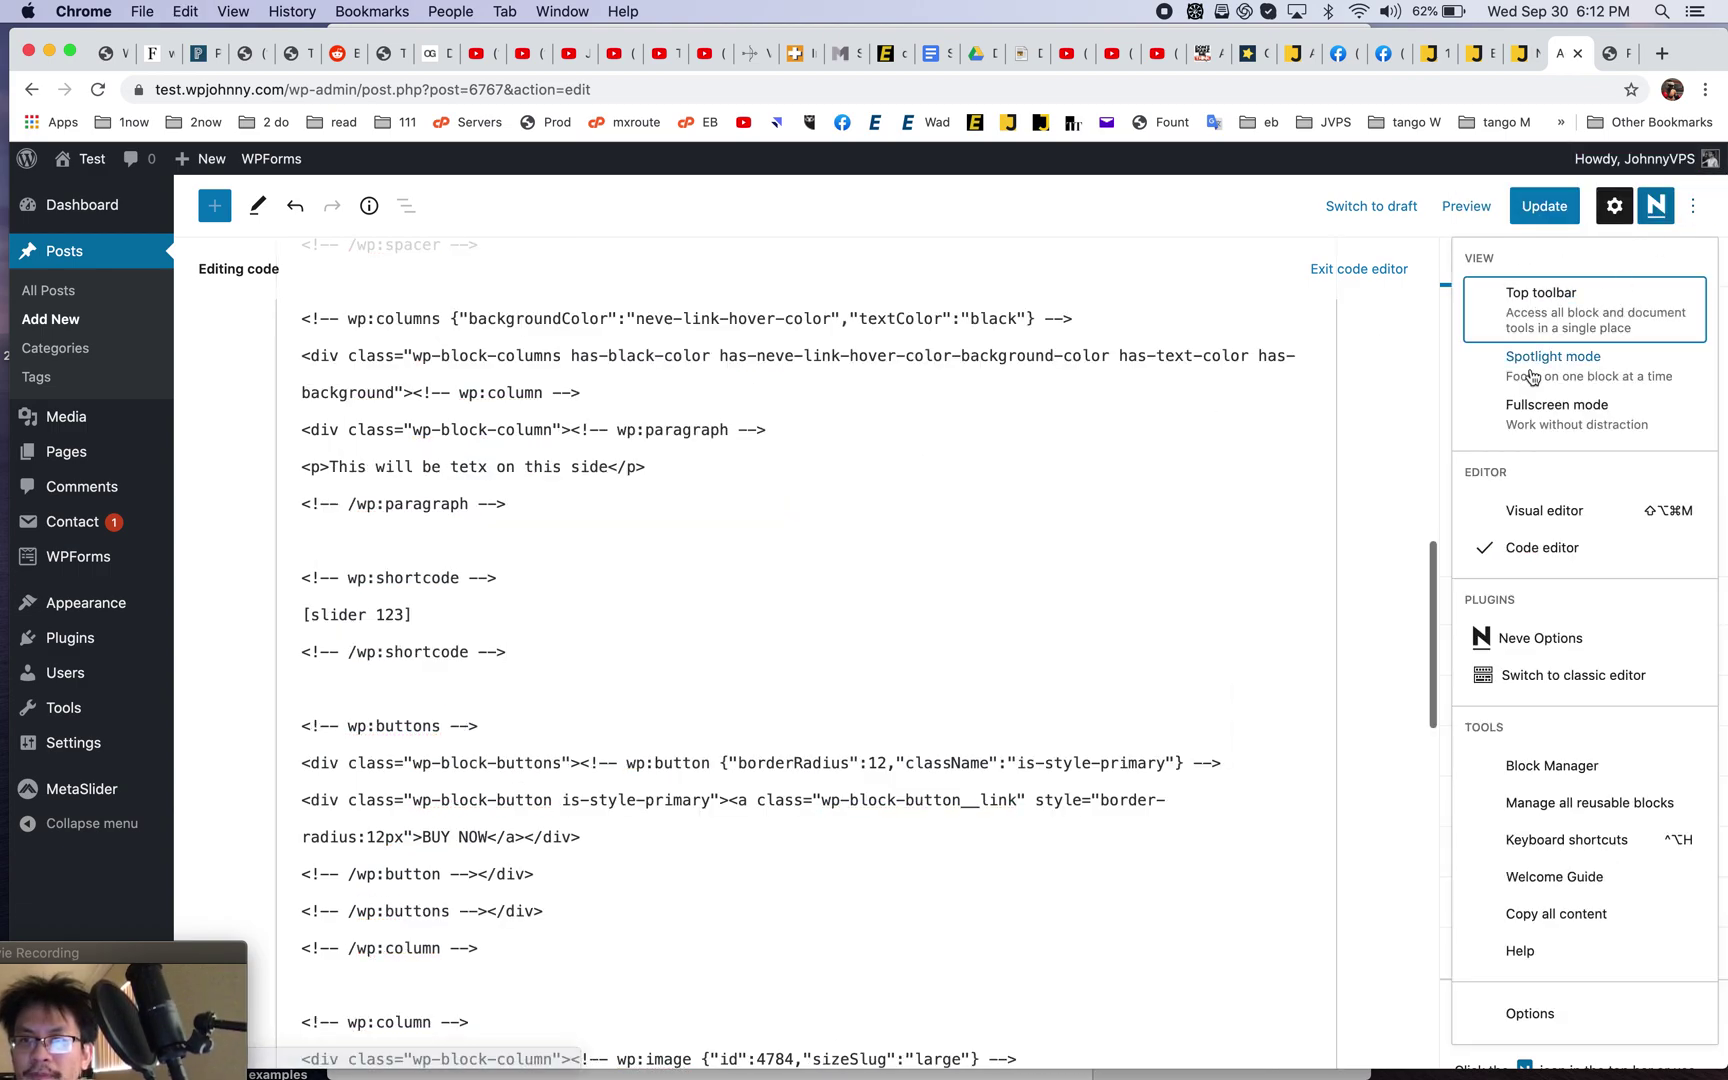
click(1545, 510)
scroll(928, 758, down, 8)
scroll(928, 758, up, 7)
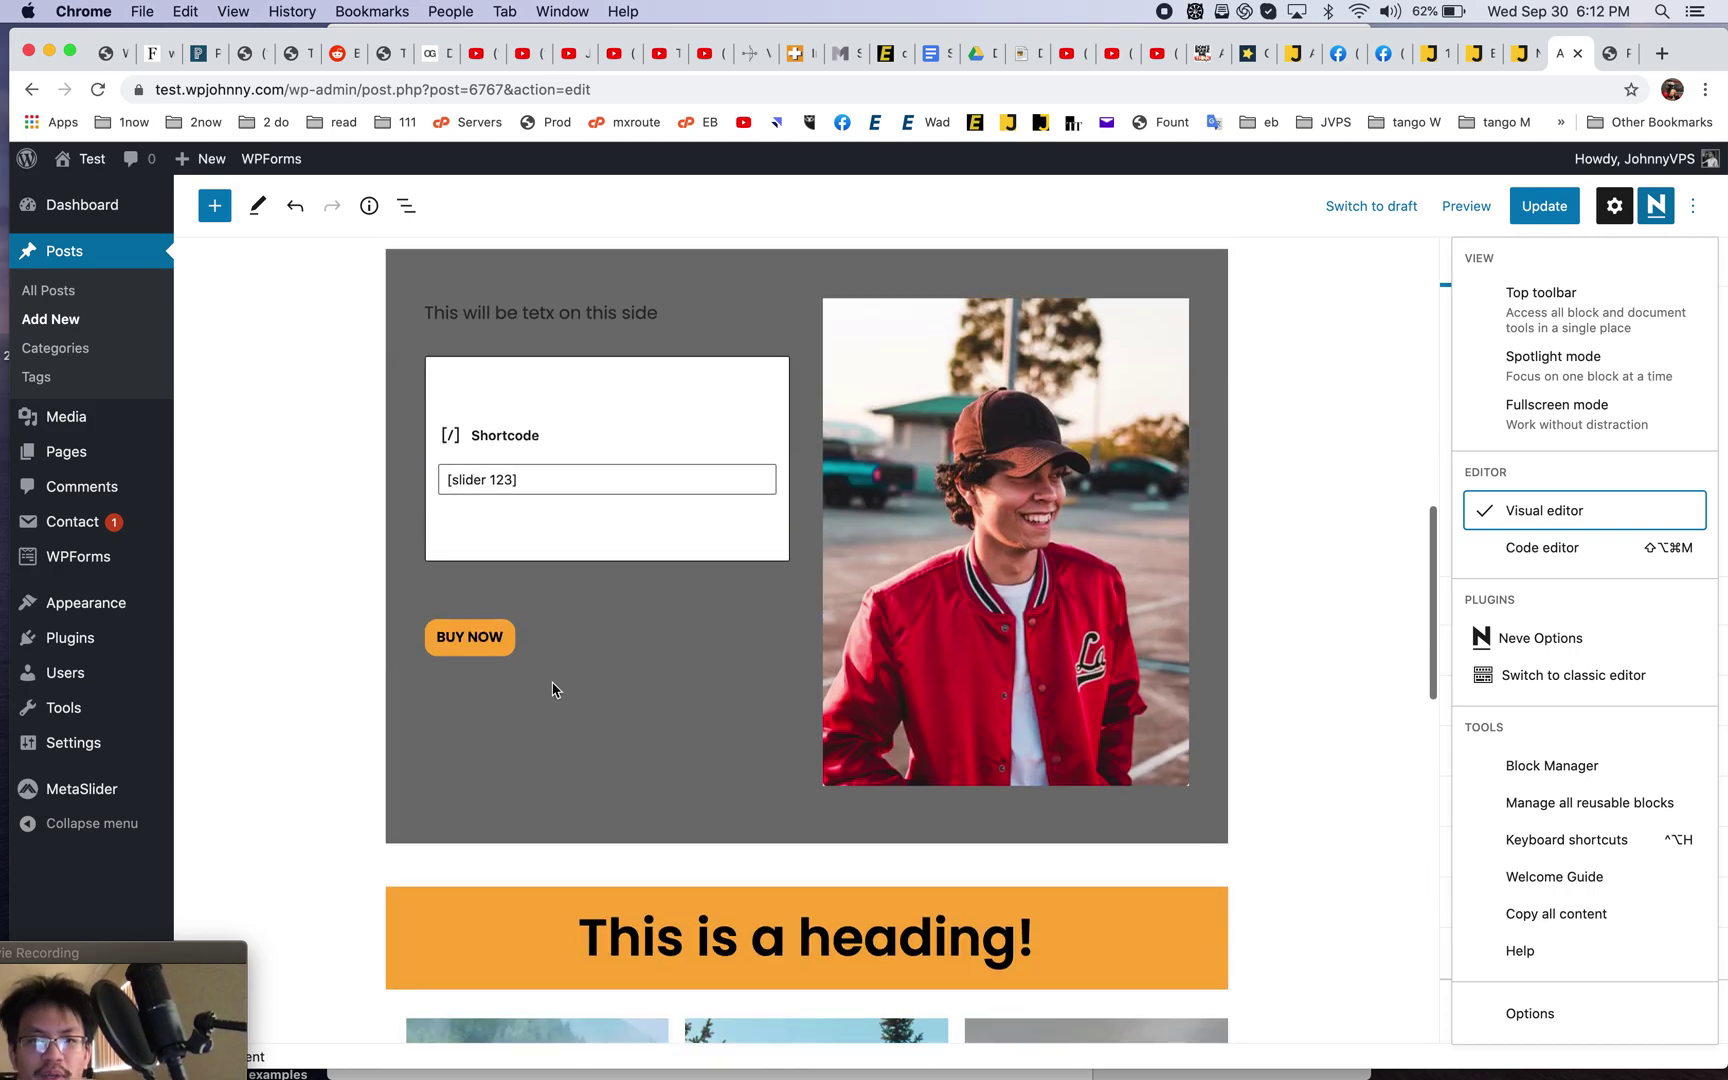
click(520, 435)
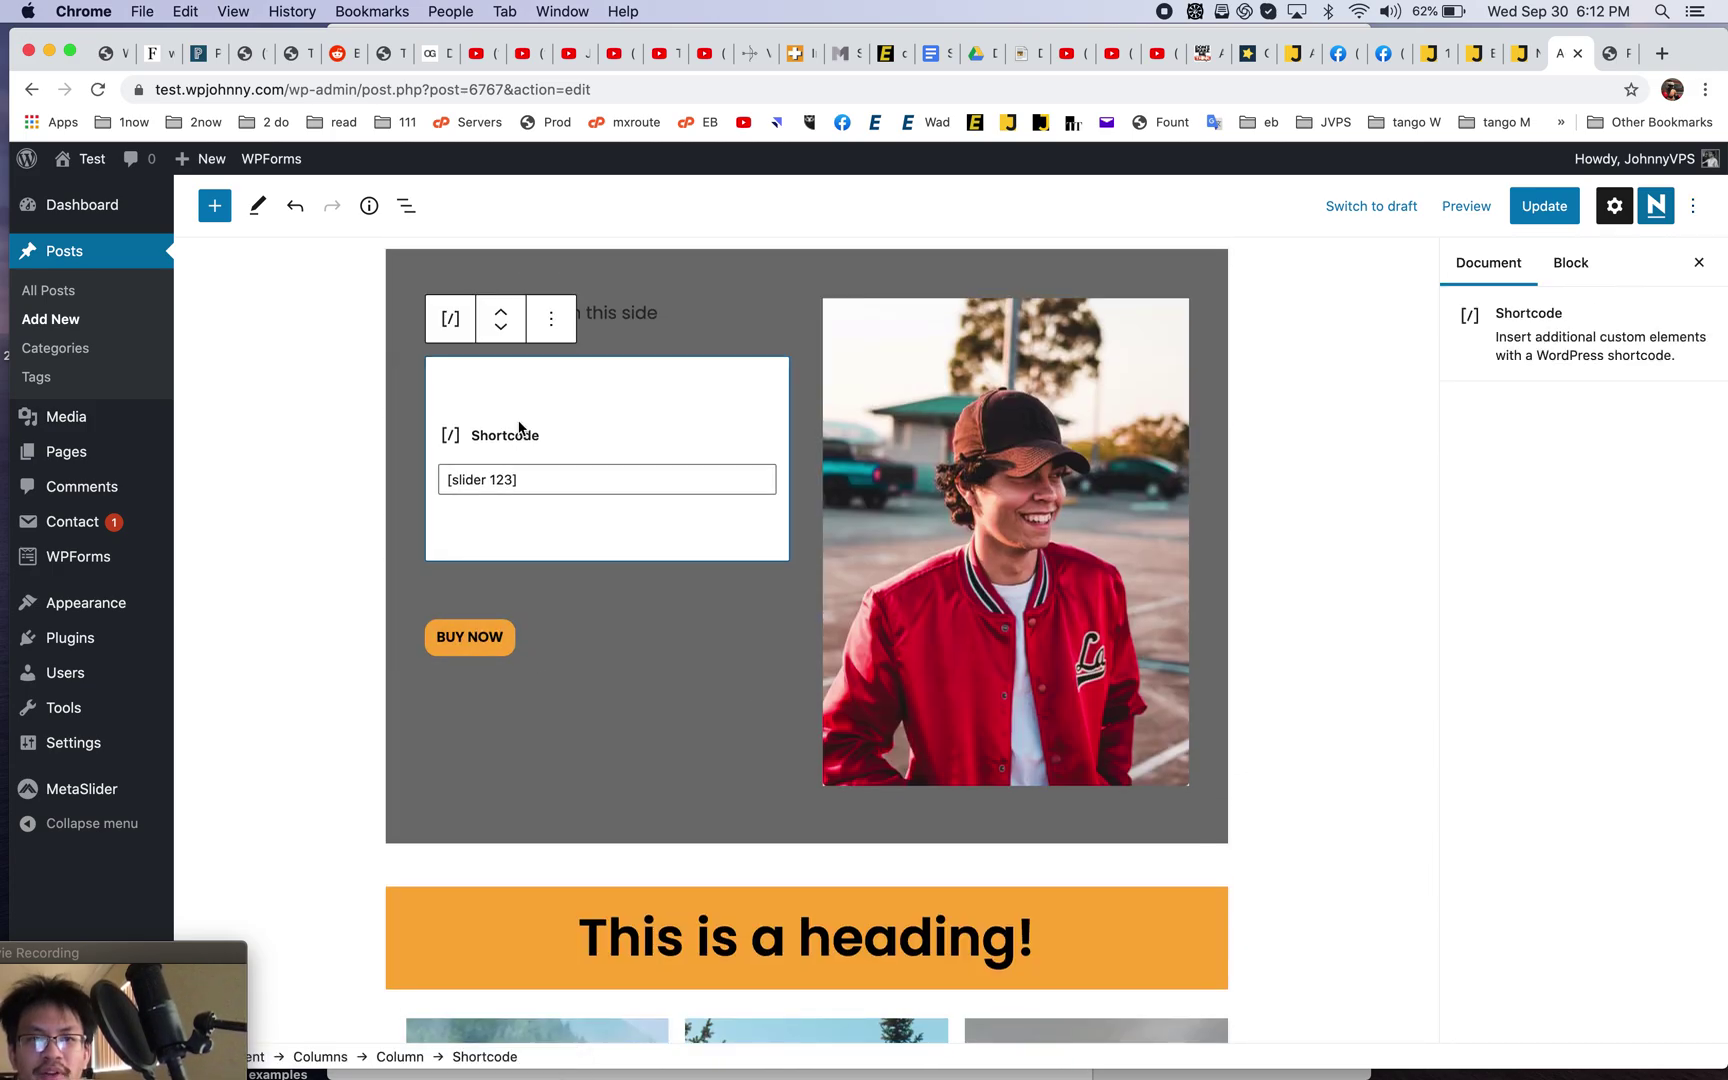
- Read the guide's sections on copying blocks between sites and custom styling, and return to the test post
click(1525, 60)
scroll(903, 626, down, 2)
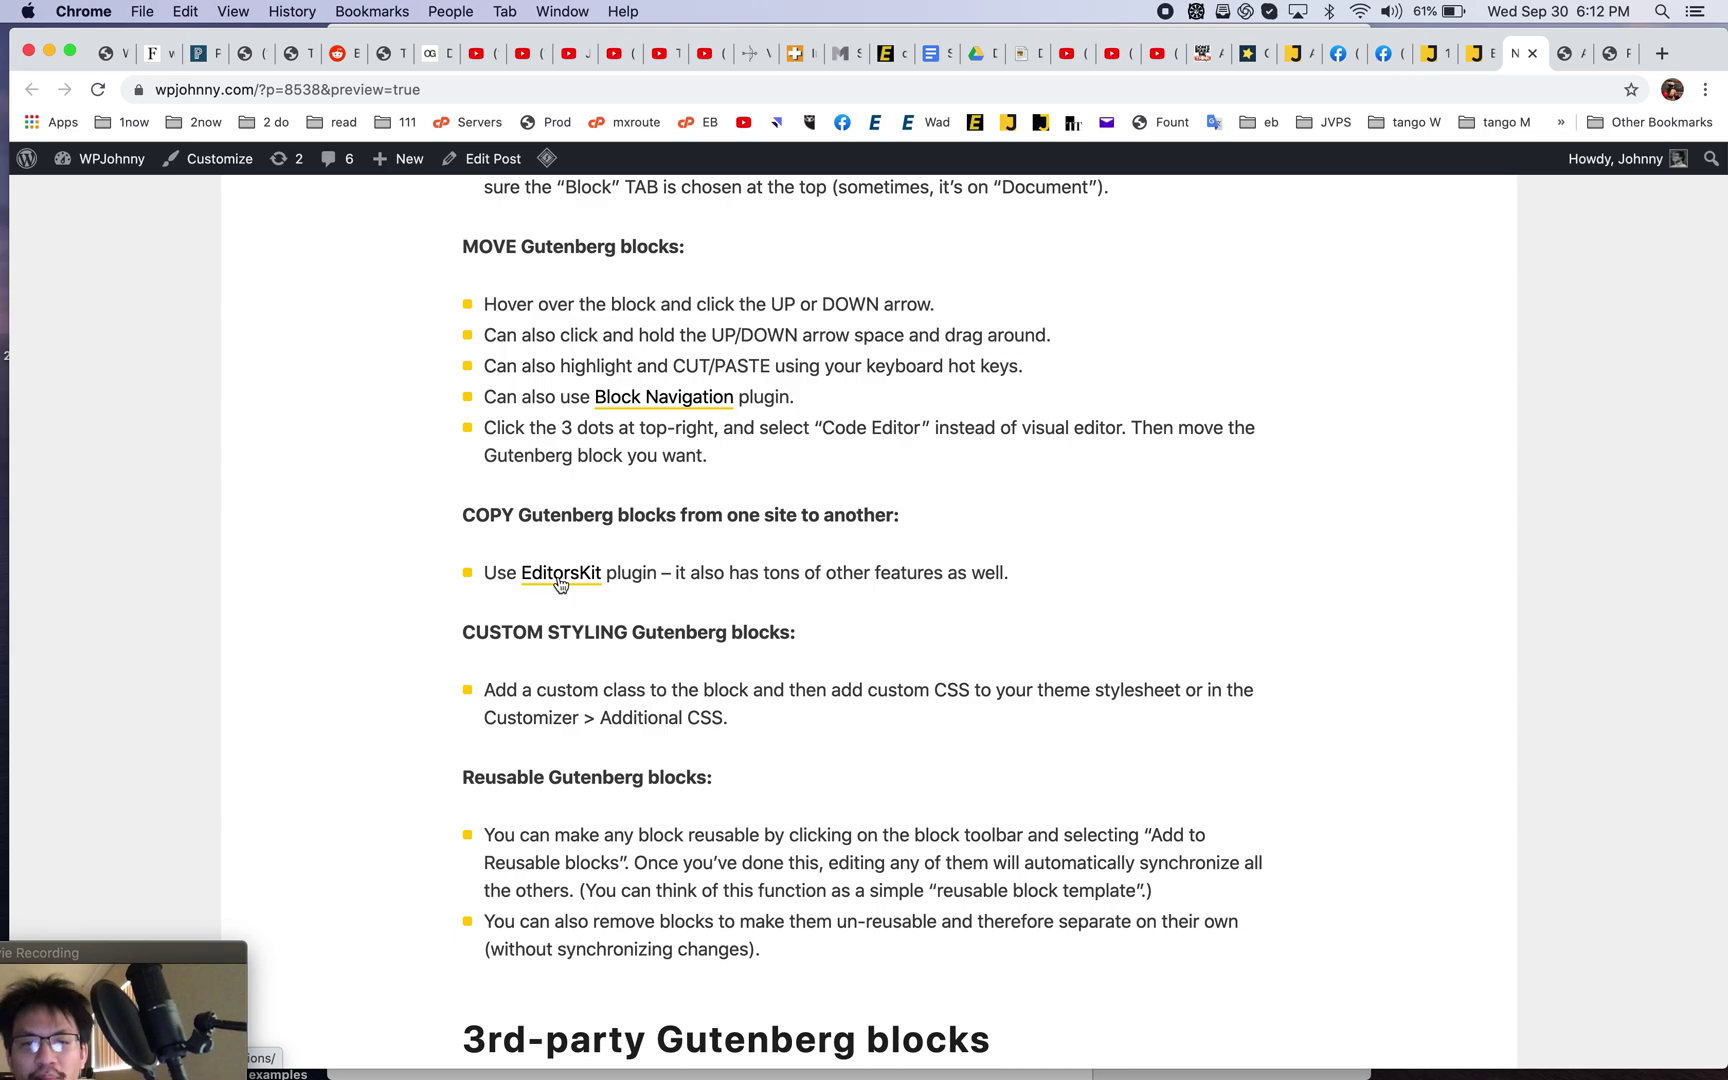
scroll(1268, 760, down, 5)
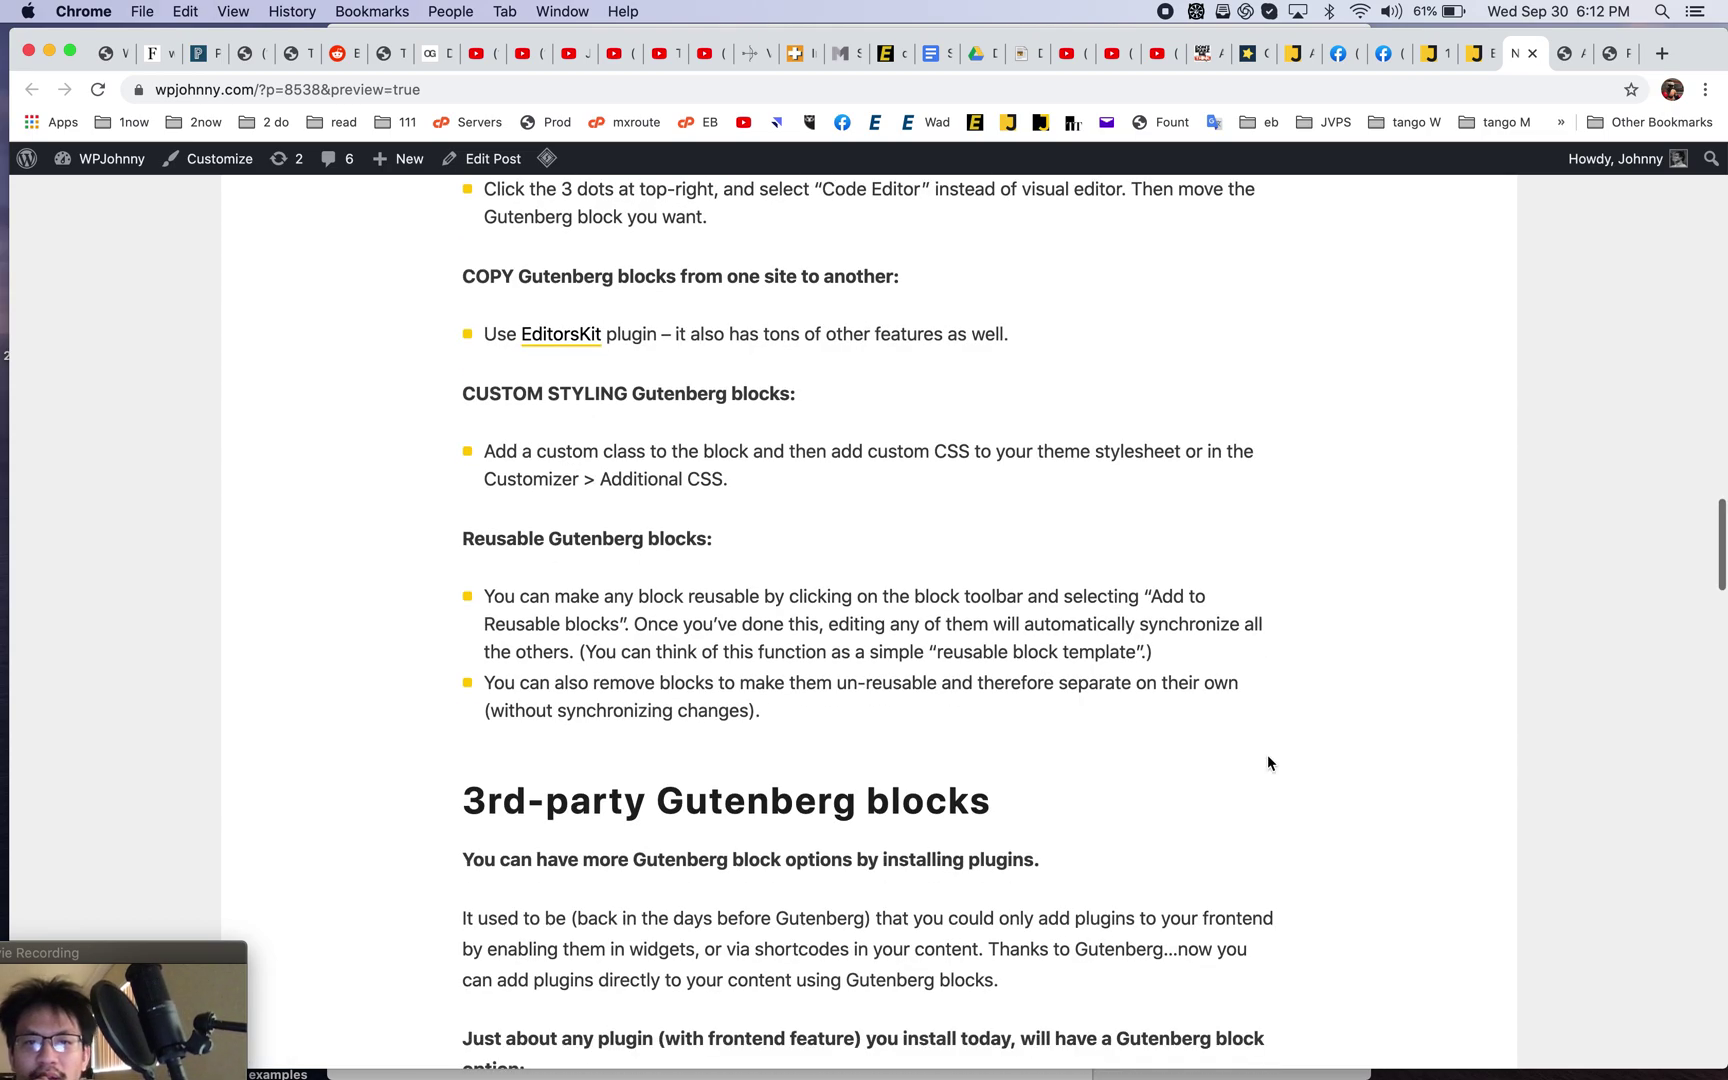
click(1482, 59)
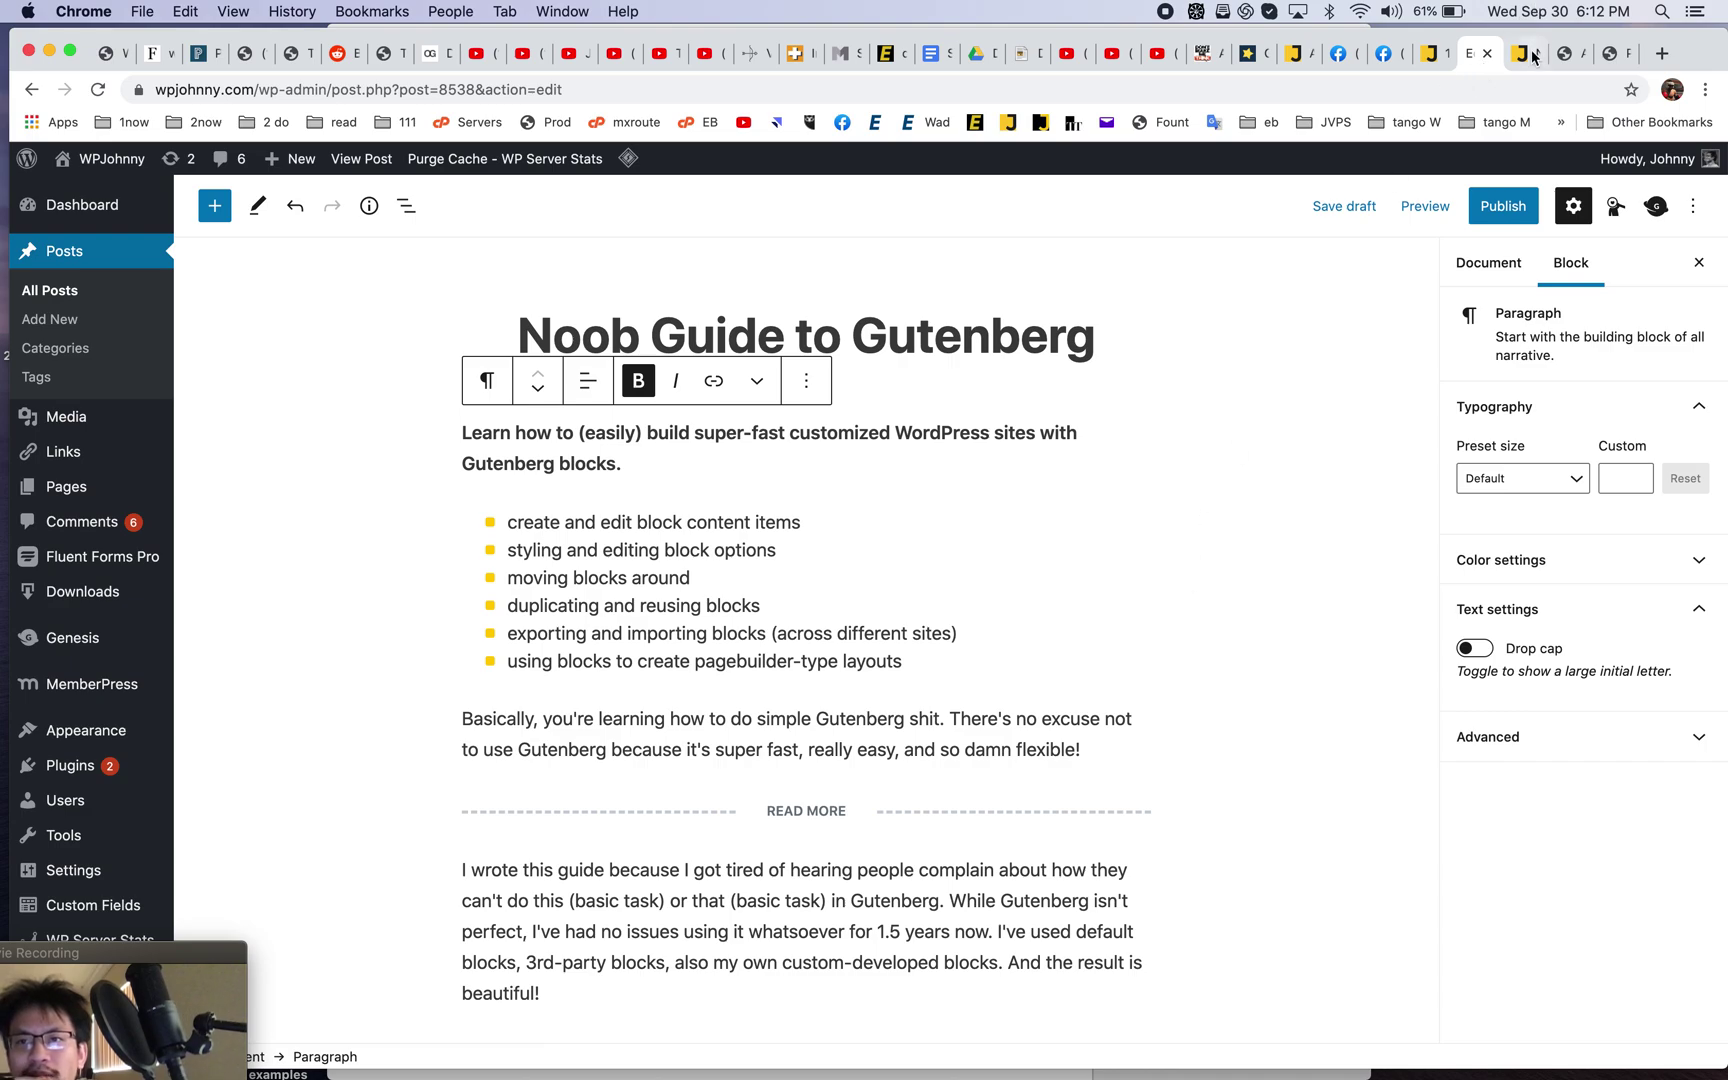
click(1533, 57)
click(1565, 61)
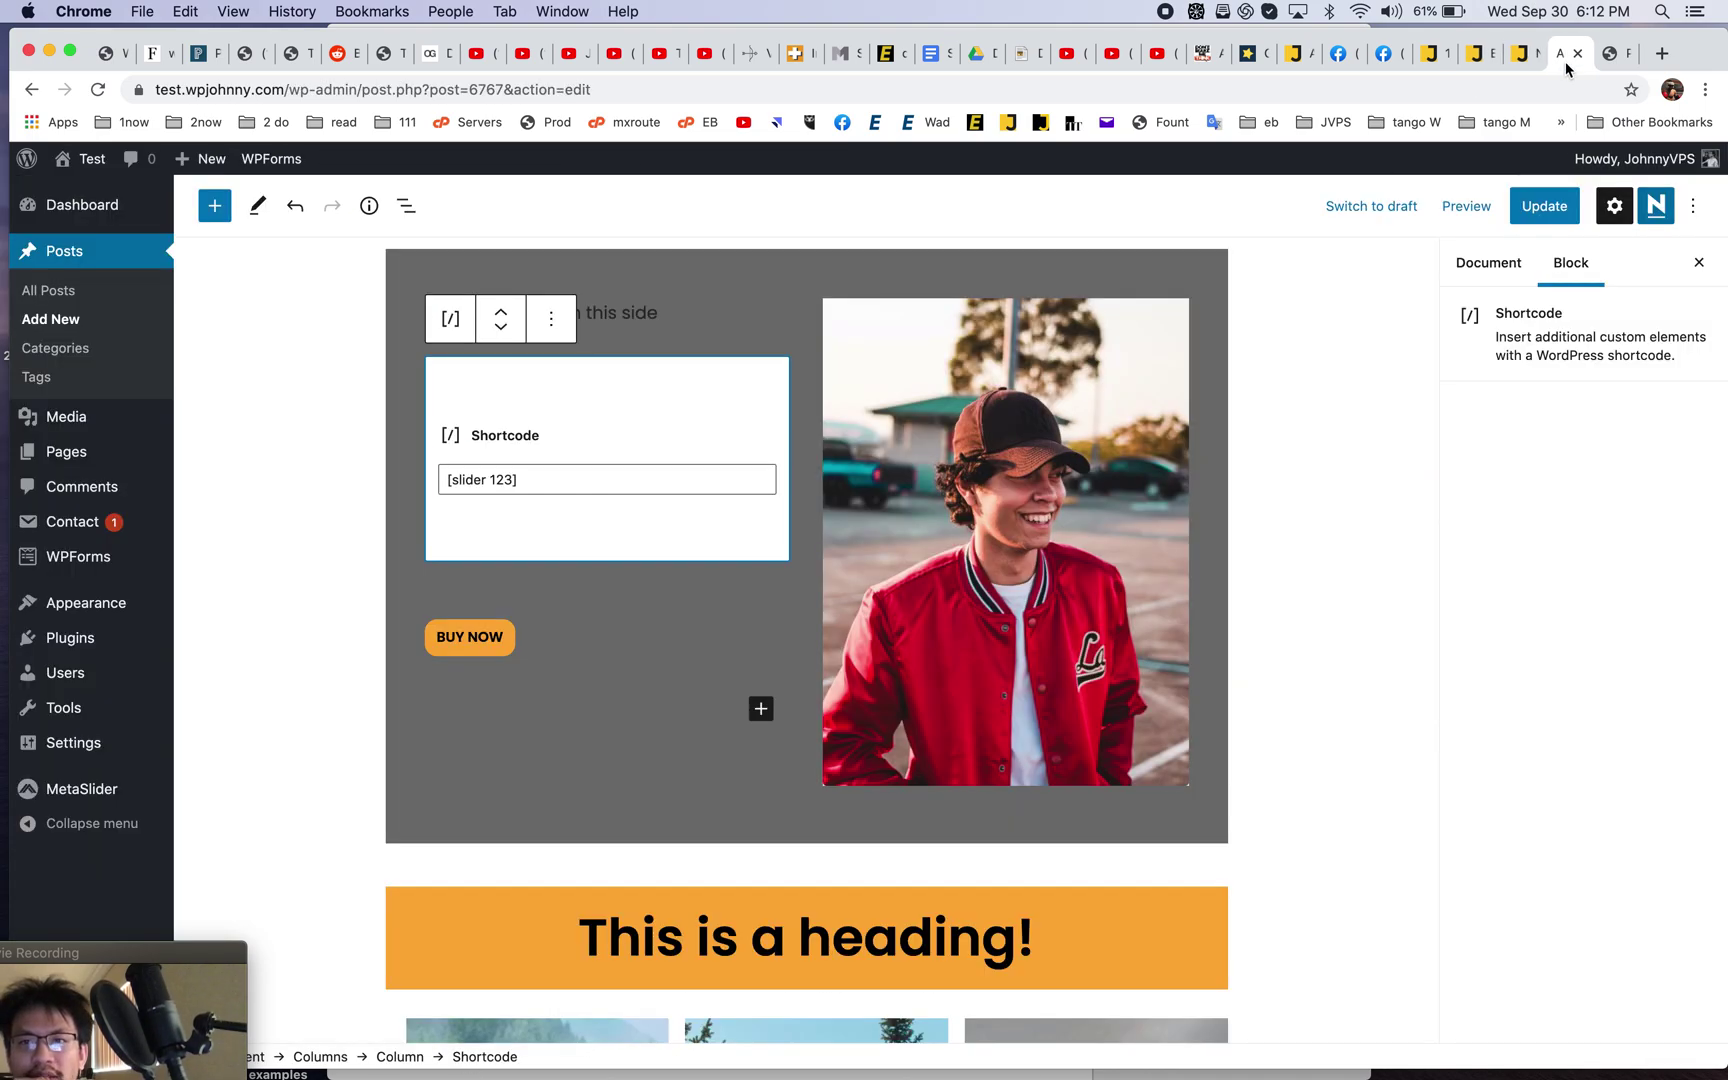
- Give the large paragraph at the end of the post the additional CSS class block-red
scroll(1183, 540, down, 15)
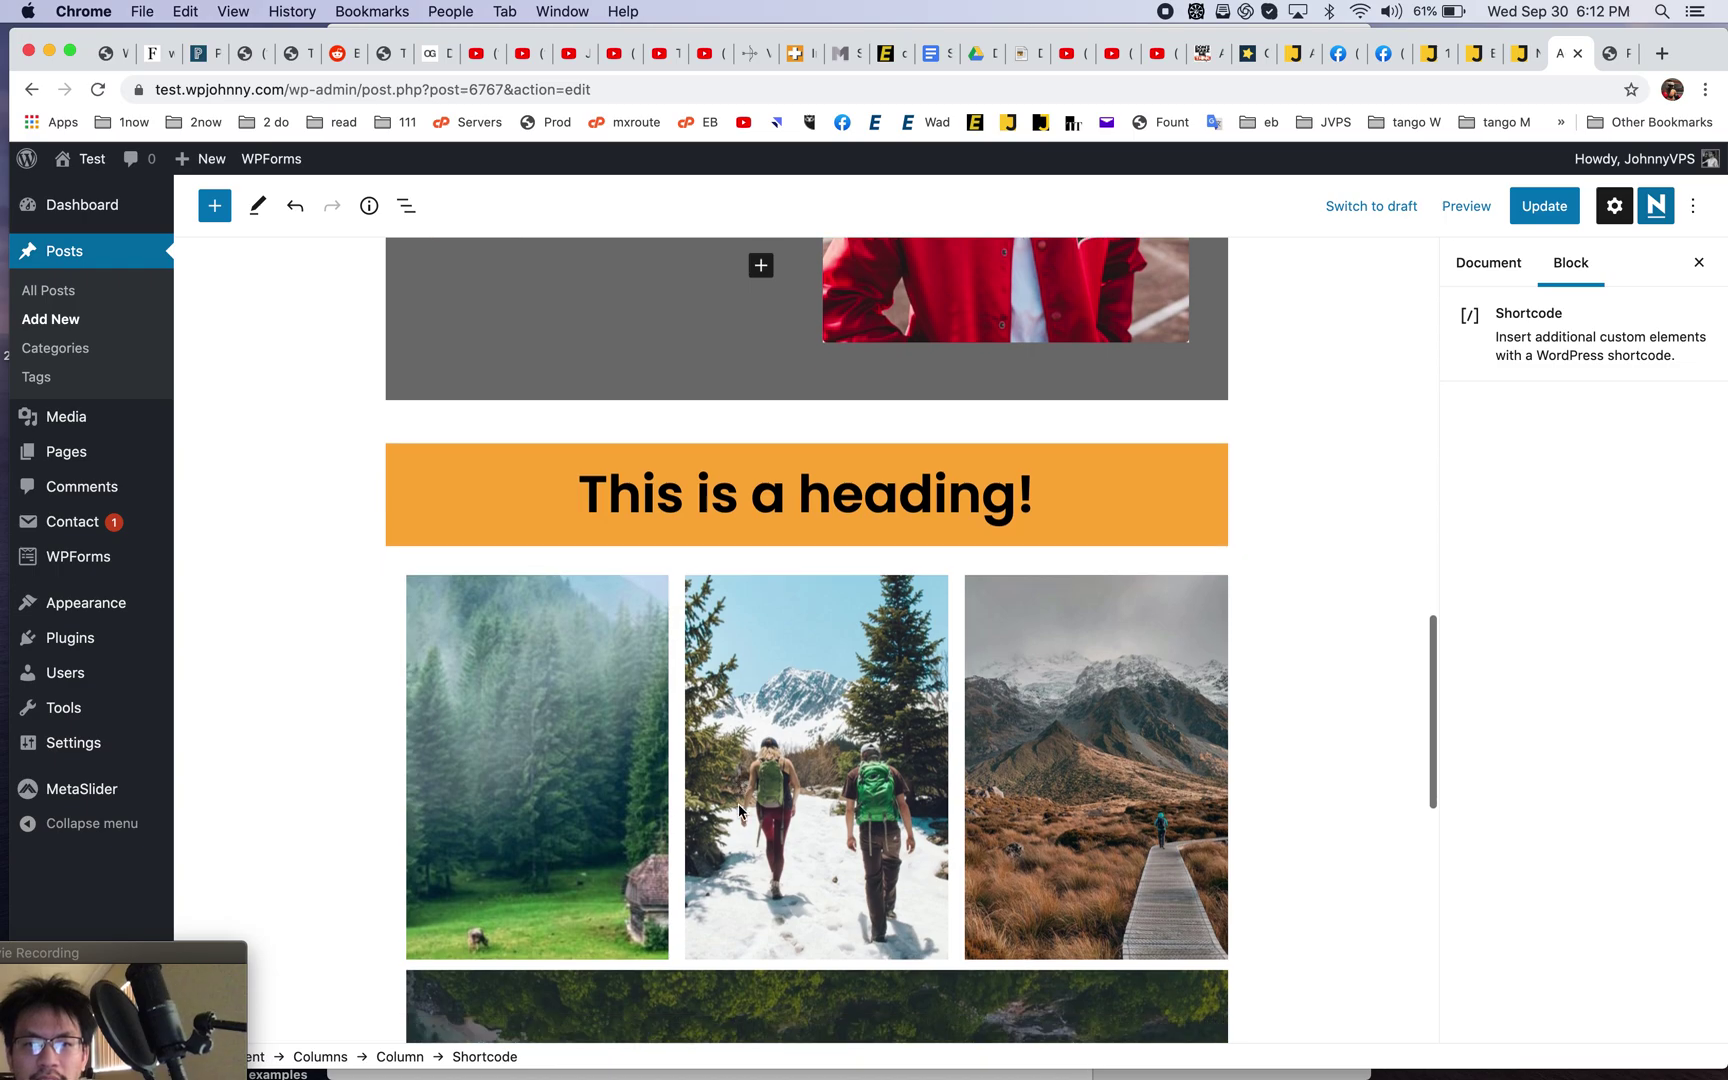
scroll(739, 805, up, 3)
click(668, 812)
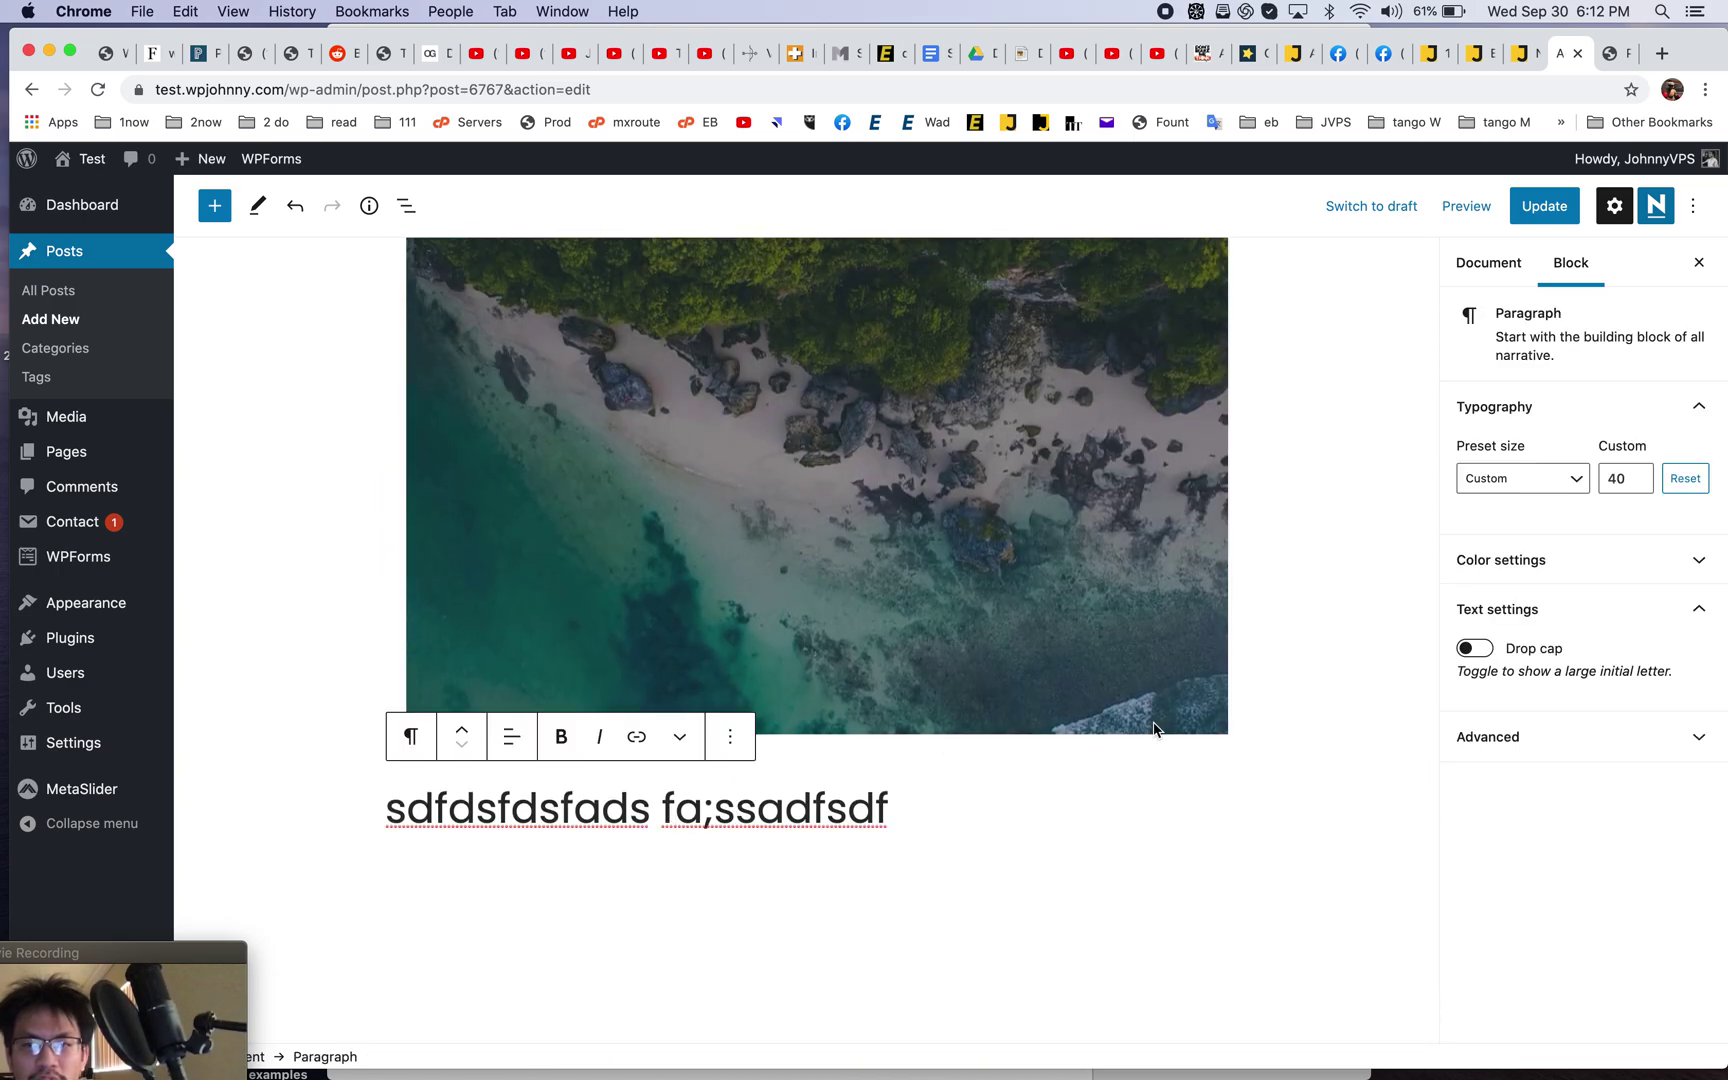
click(1535, 740)
click(982, 543)
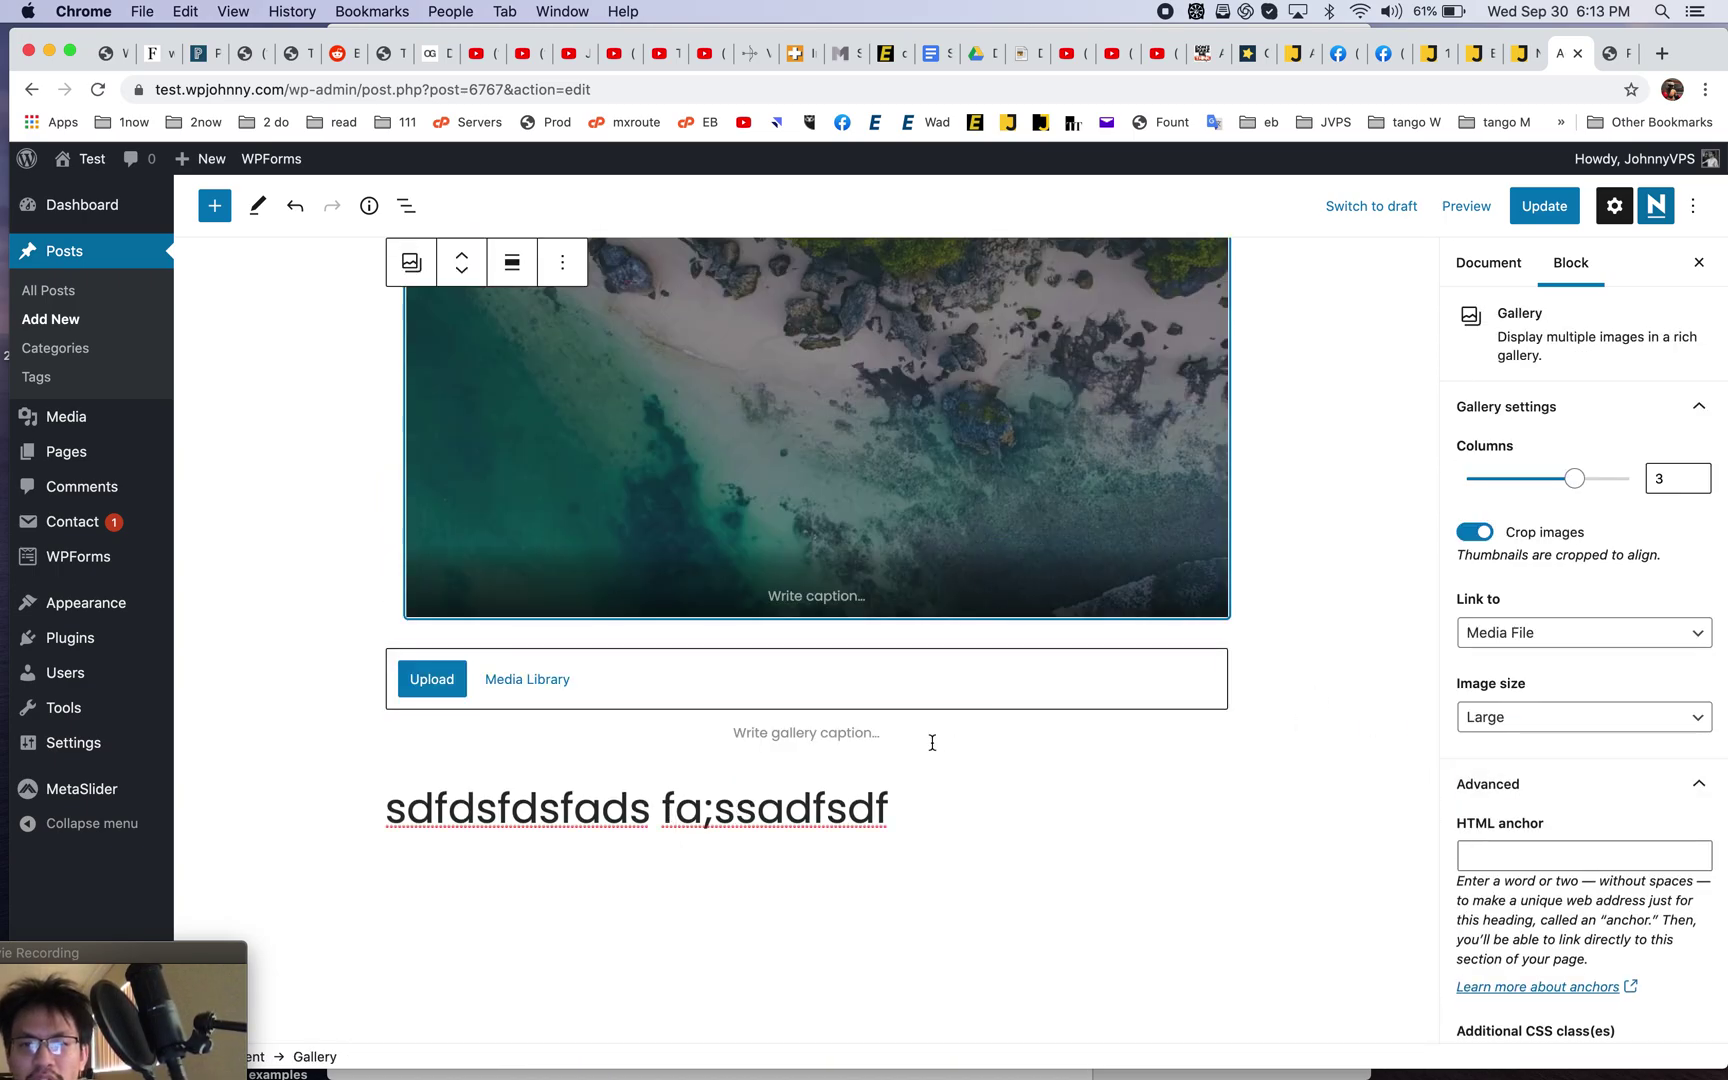
scroll(1526, 838, down, 2)
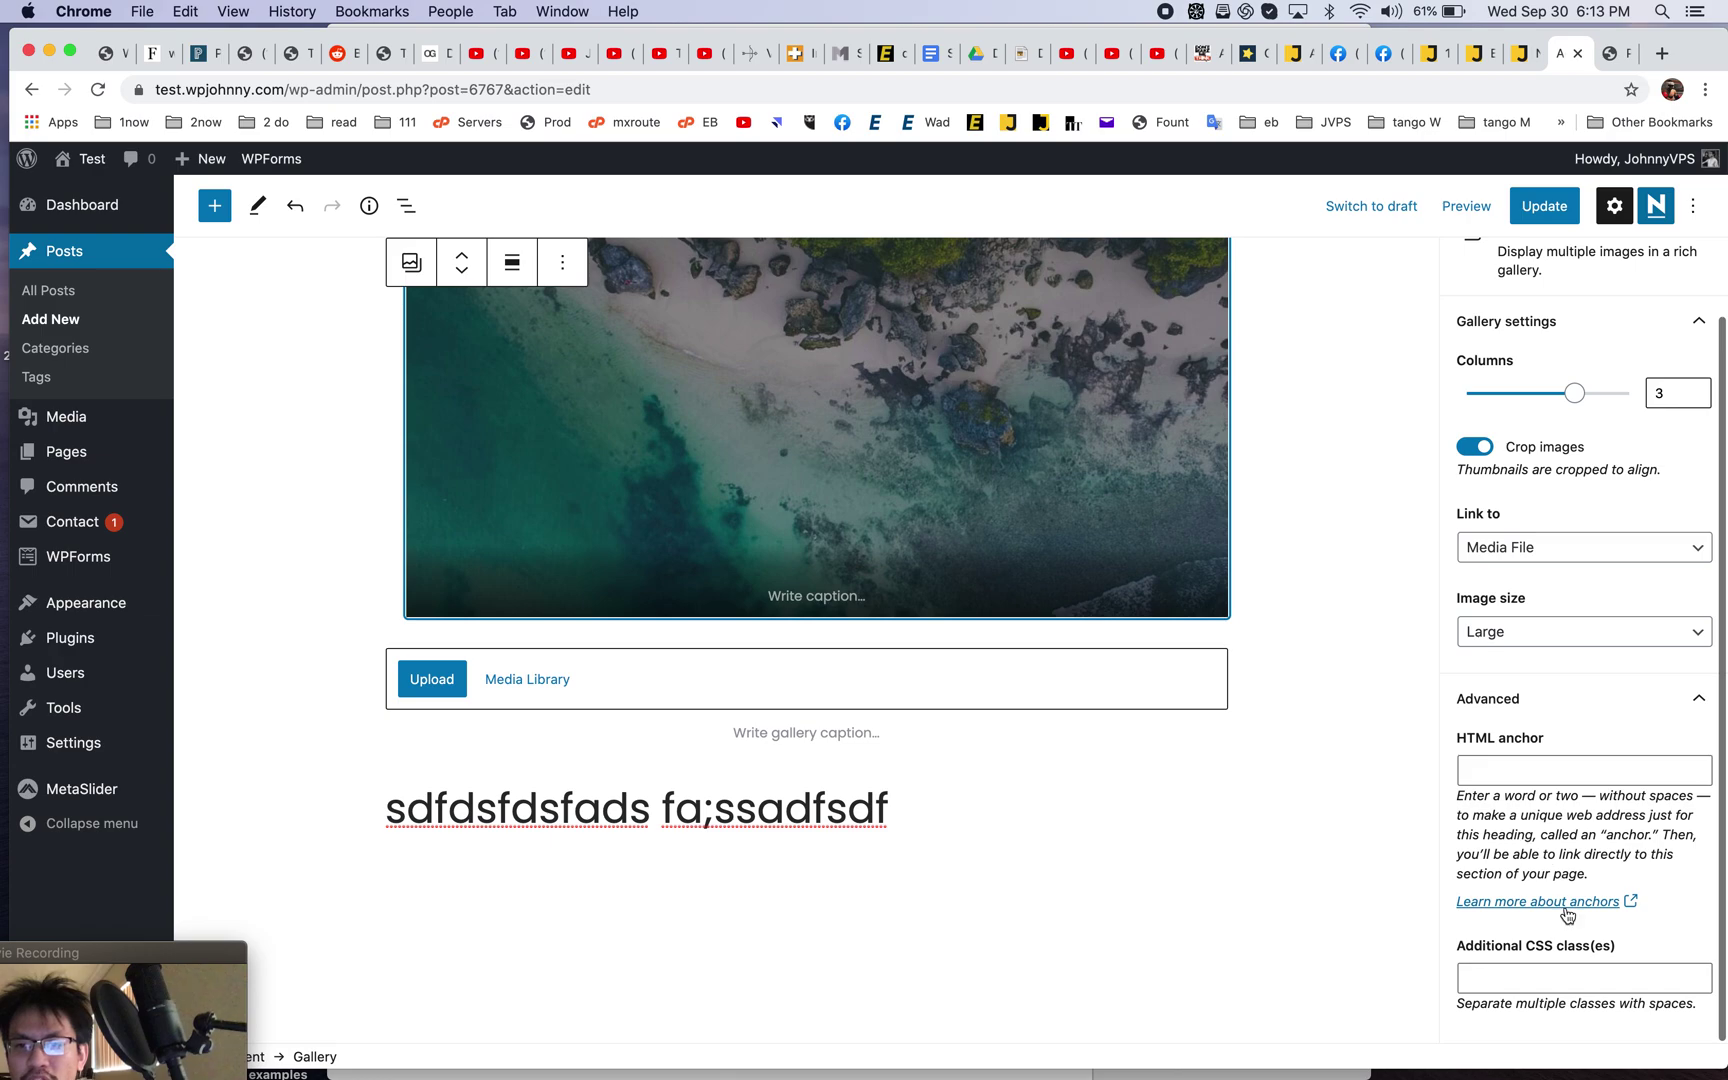
click(778, 817)
click(1557, 991)
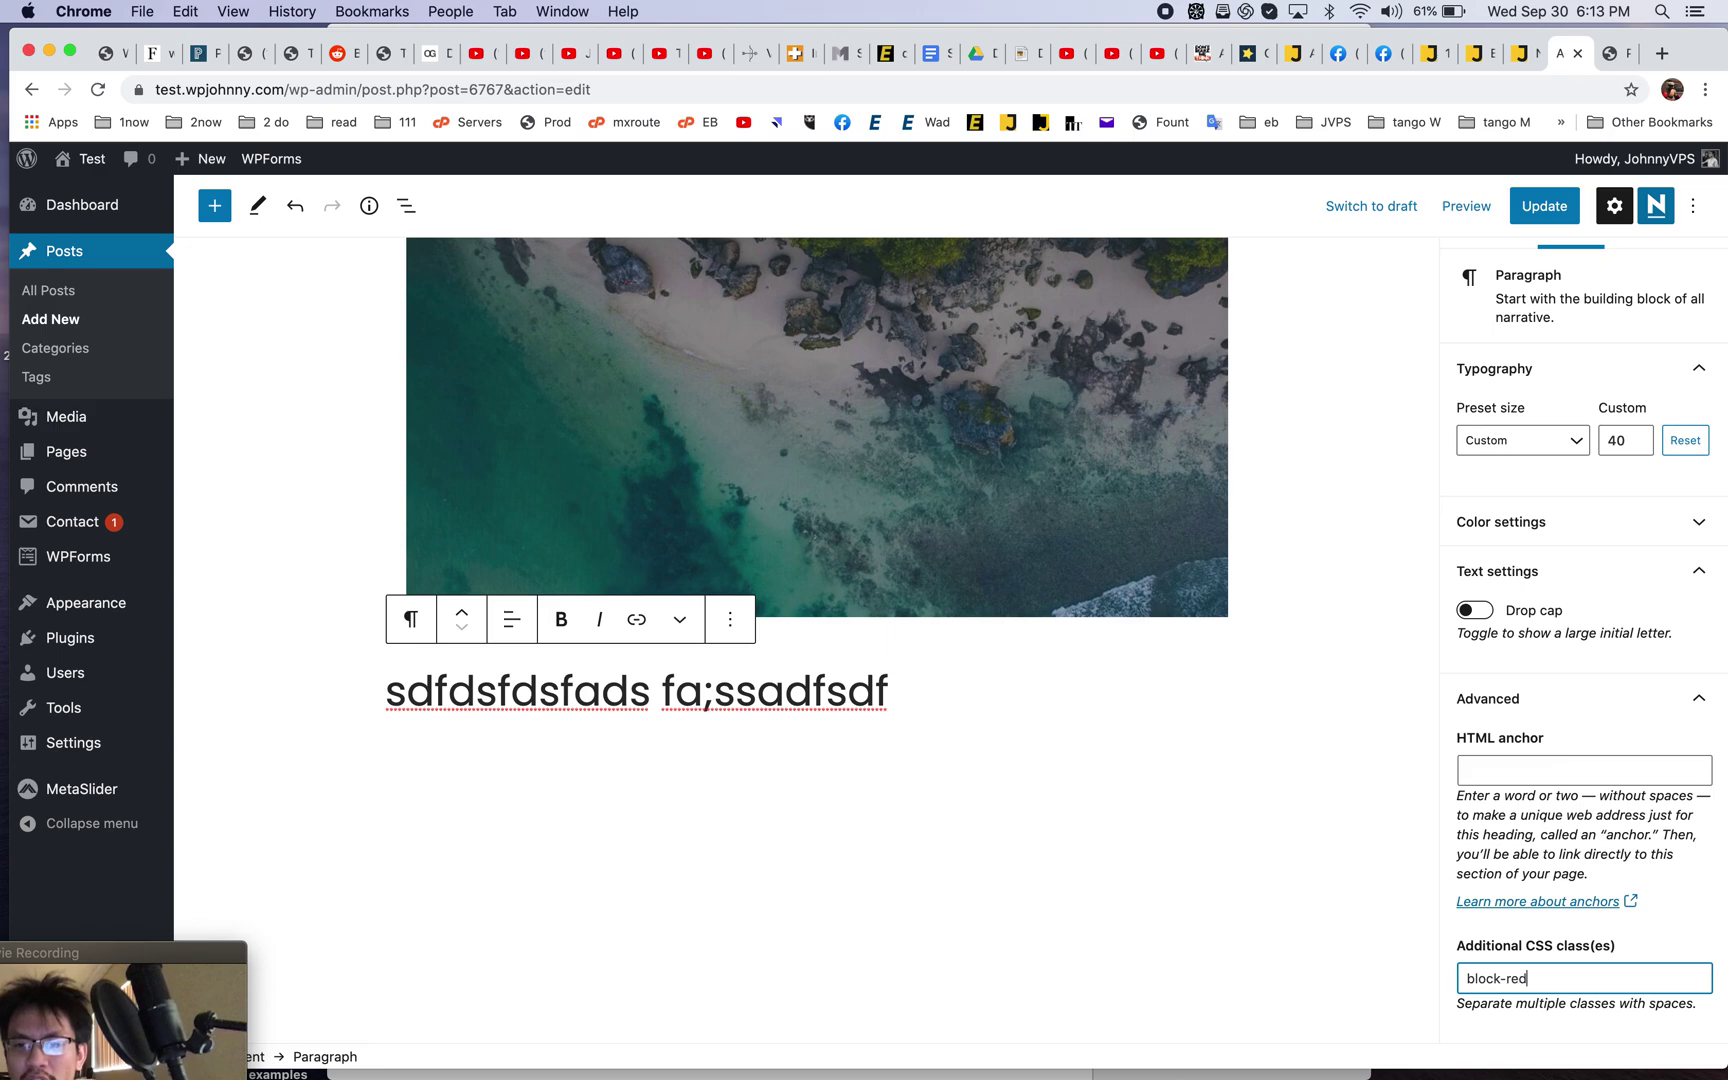
- Enter block-red as the large last paragraph's additional CSS class and update the post
text(block-red)
click(1544, 206)
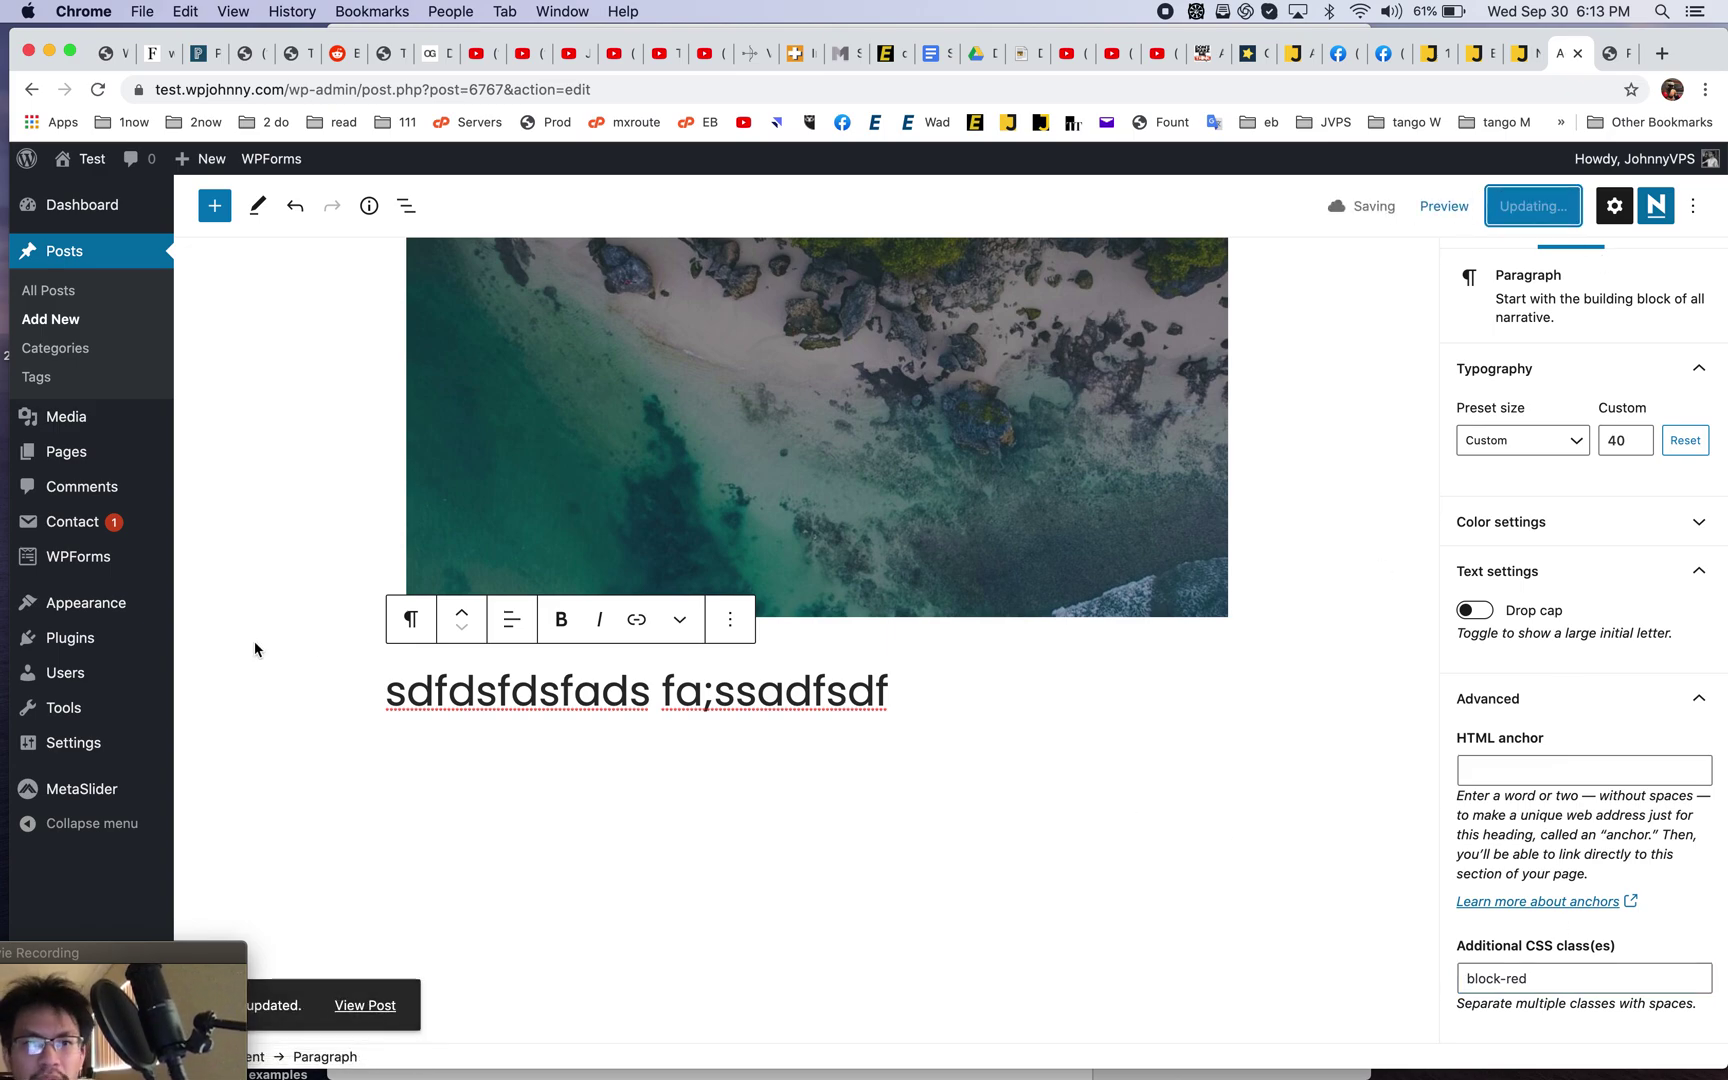
- Add a .block-red rule with background-color: red to the Customizer's Additional CSS and publish it
mouse_move(120, 605)
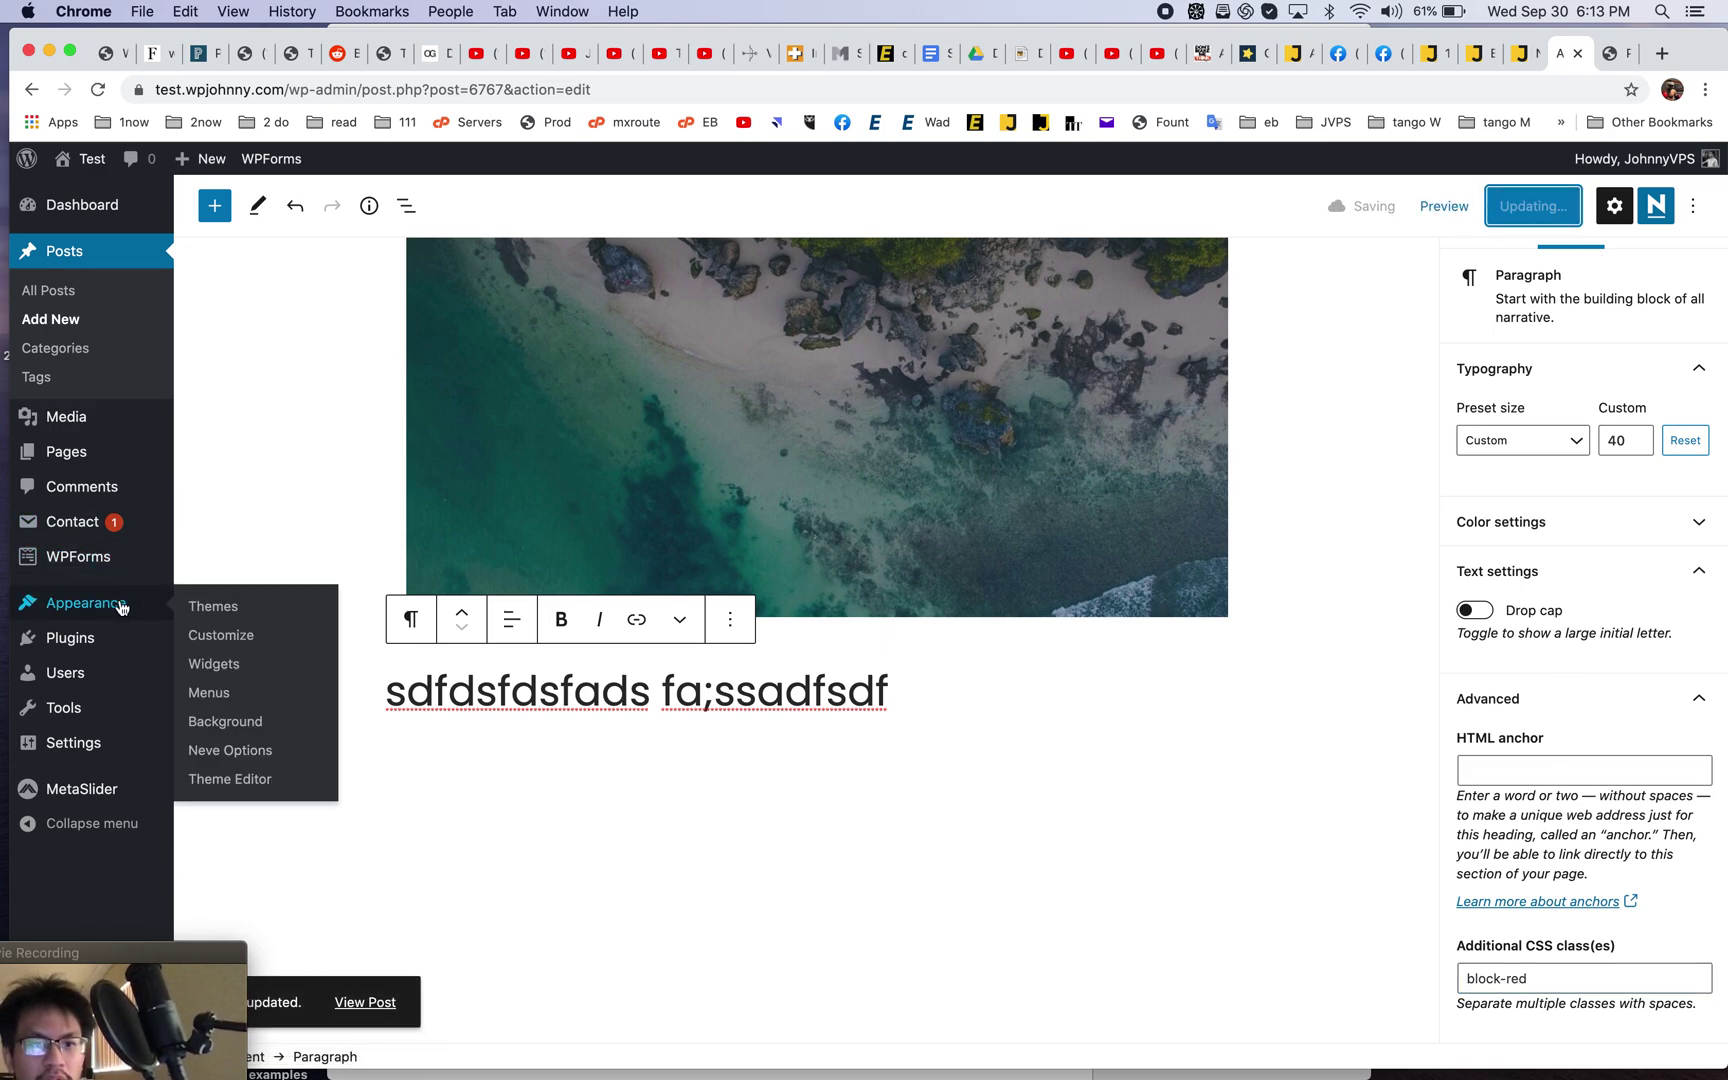
click(240, 638)
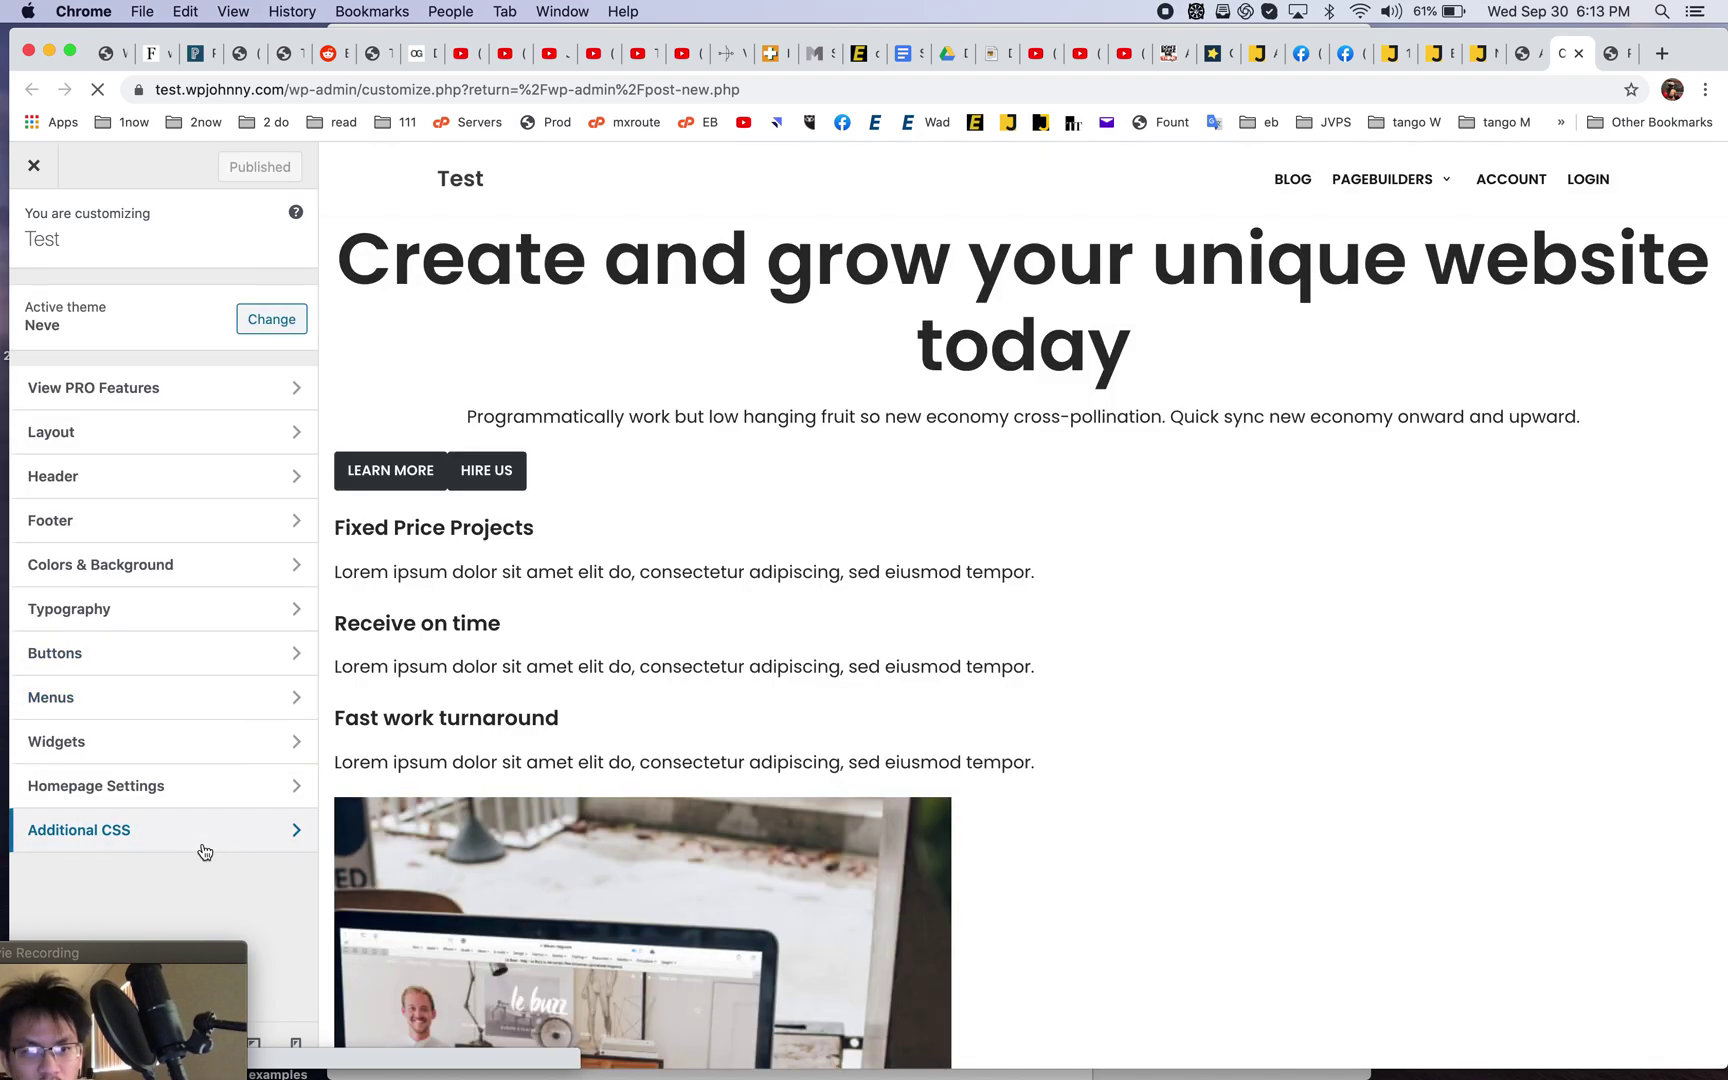
click(212, 832)
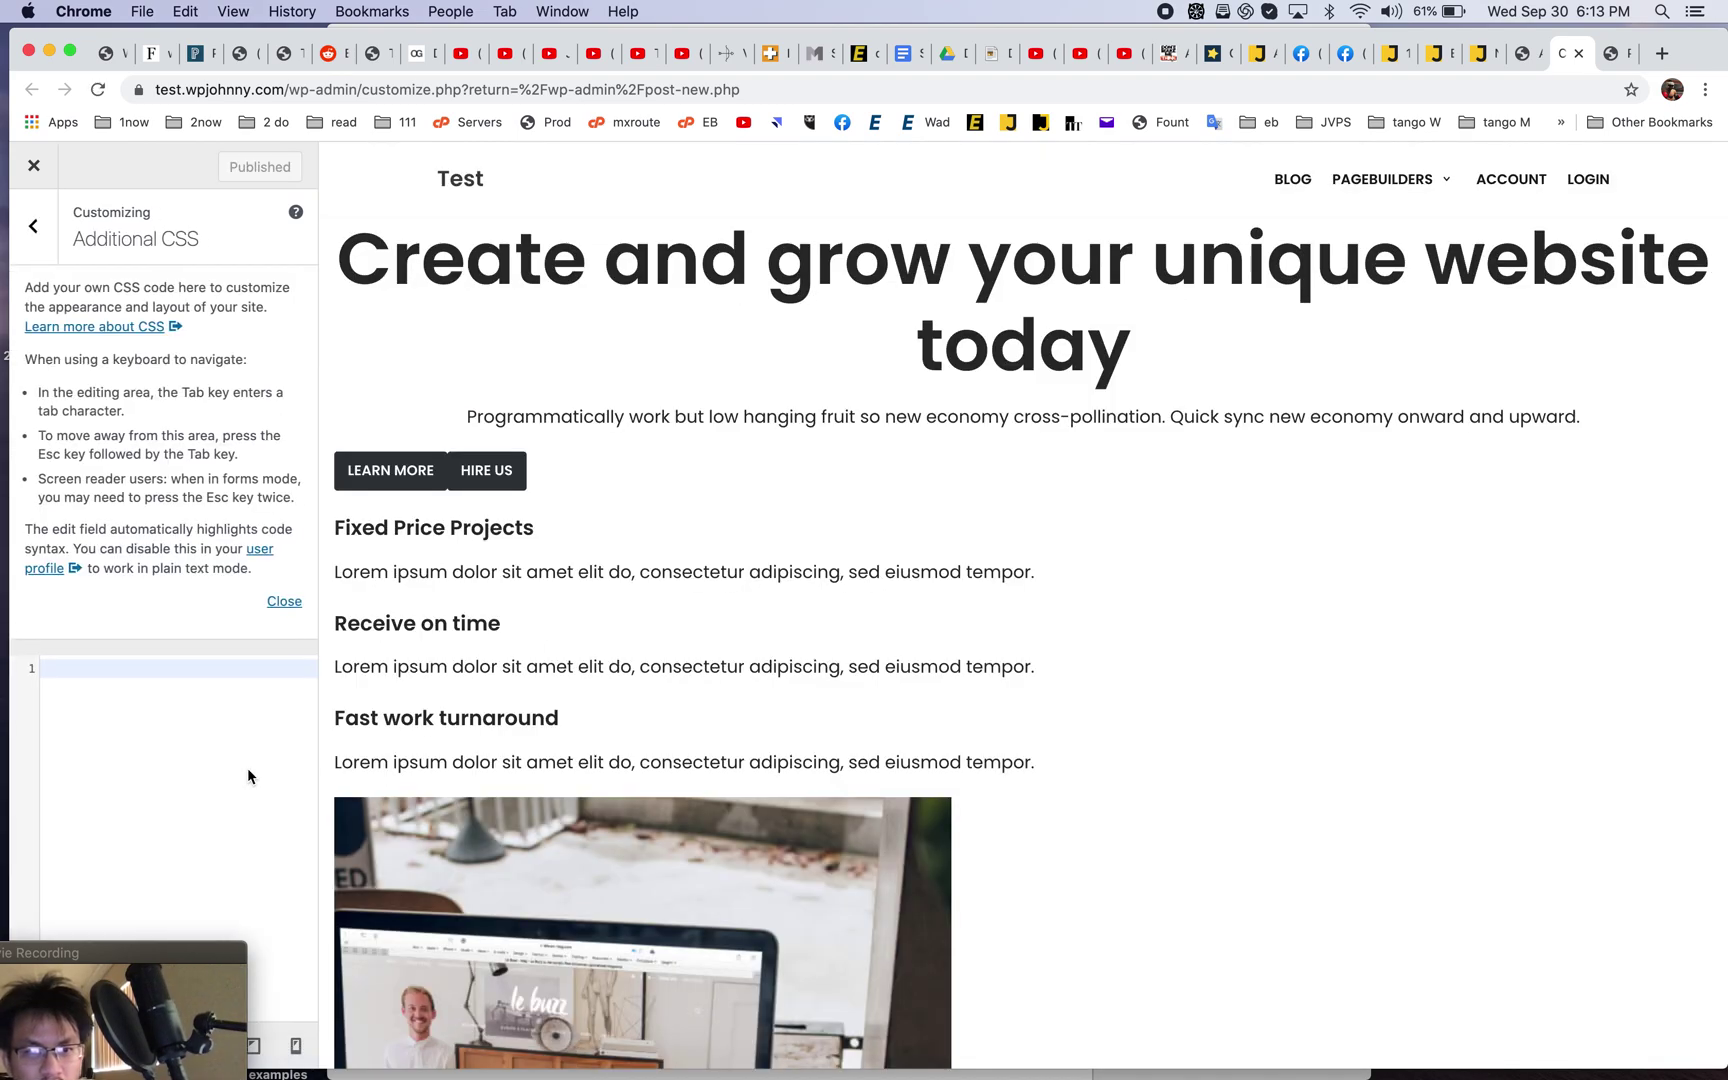
text(.block-red {)
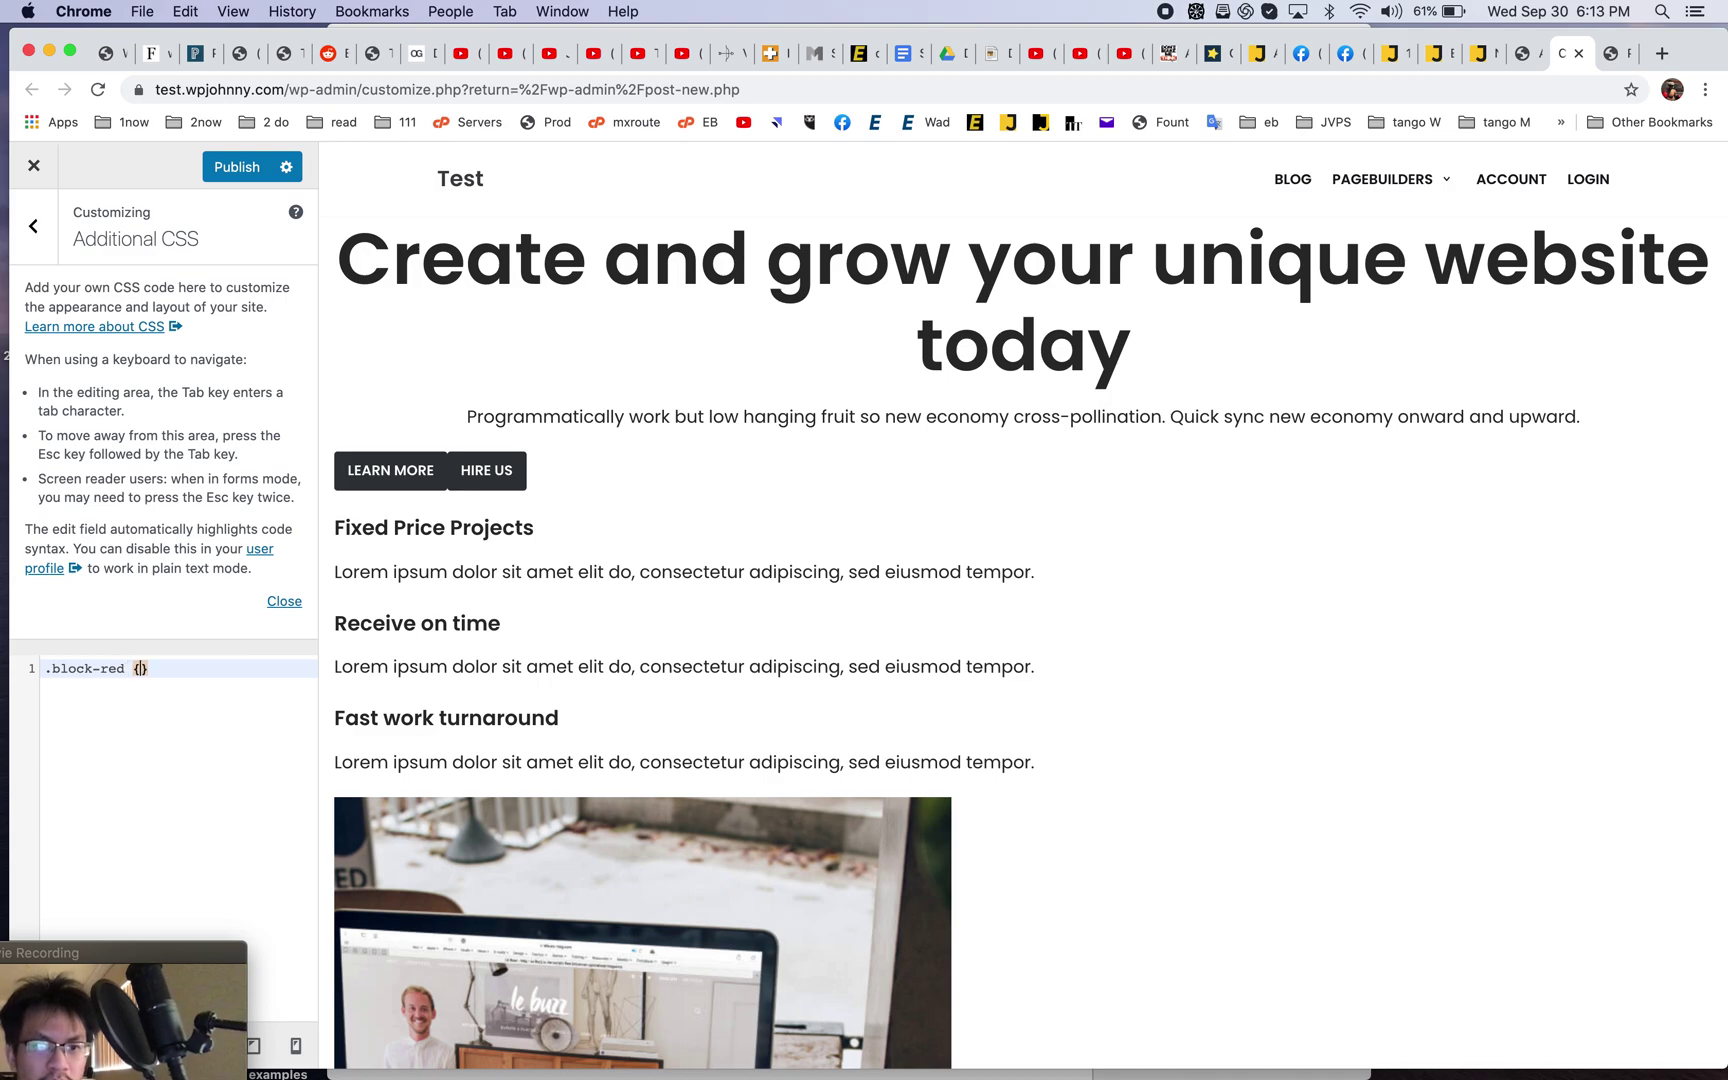
key(Return)
text(background)
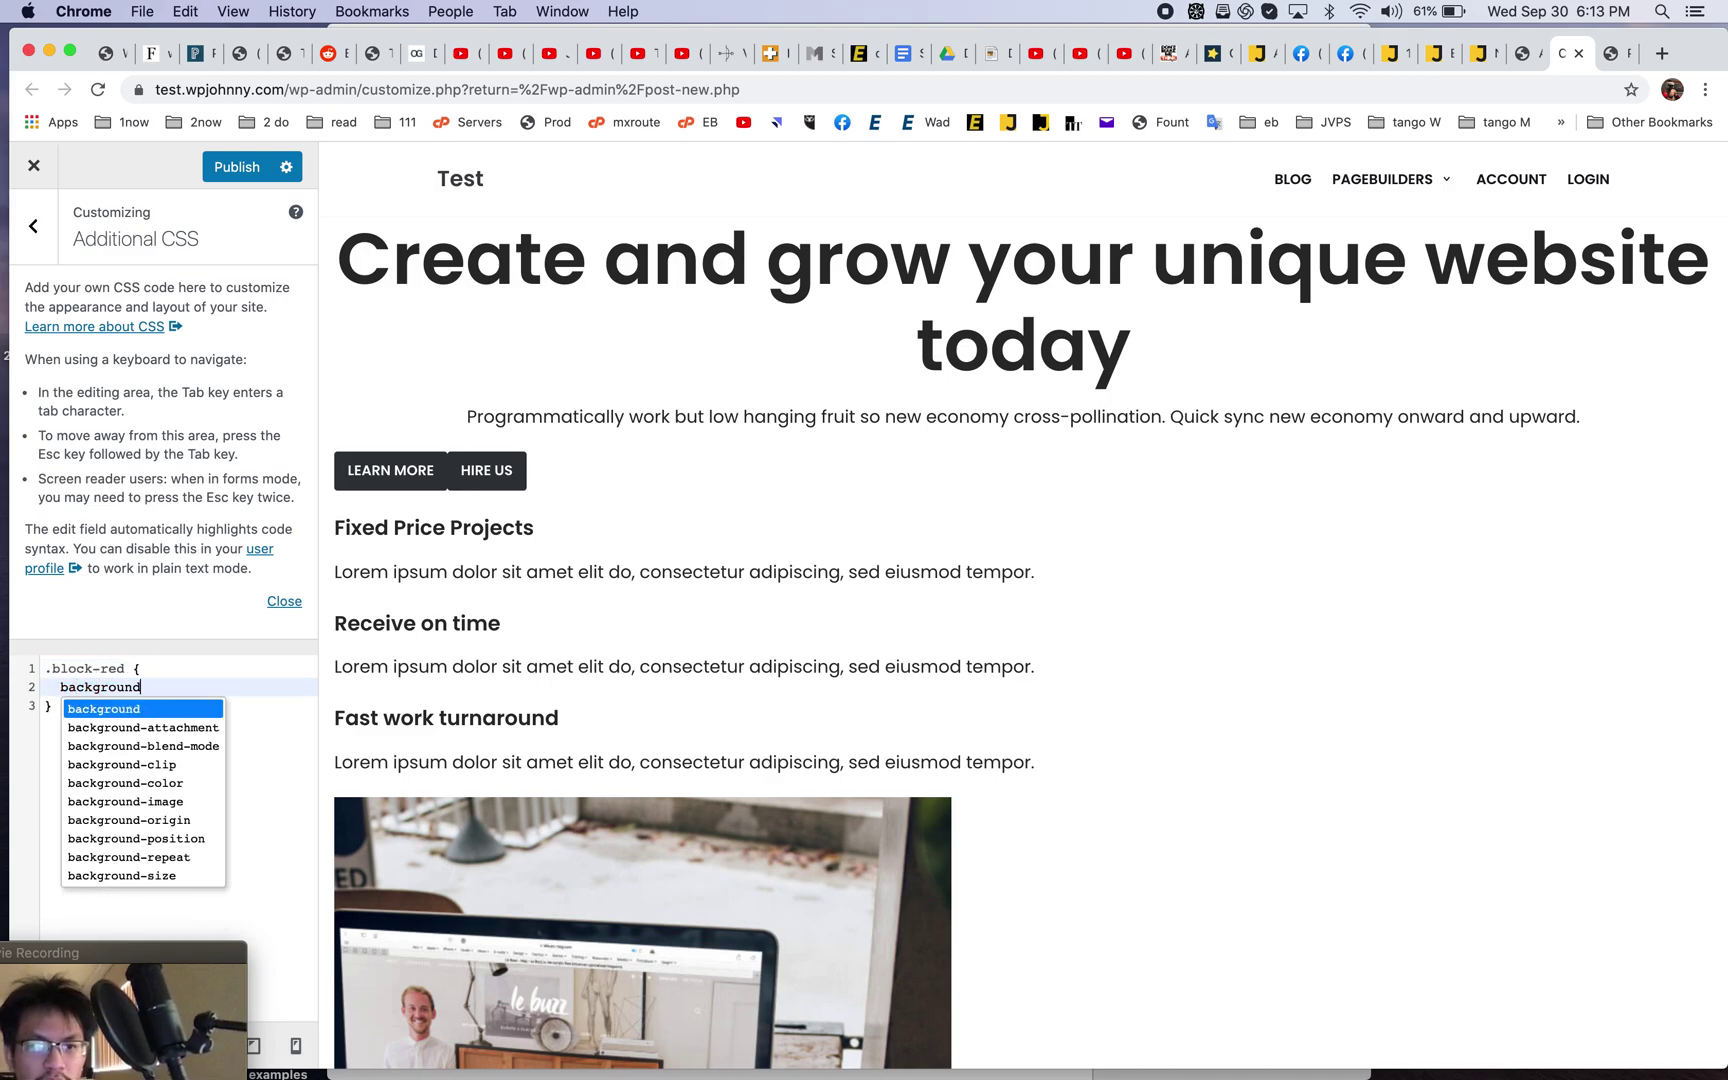
text(-color: red;)
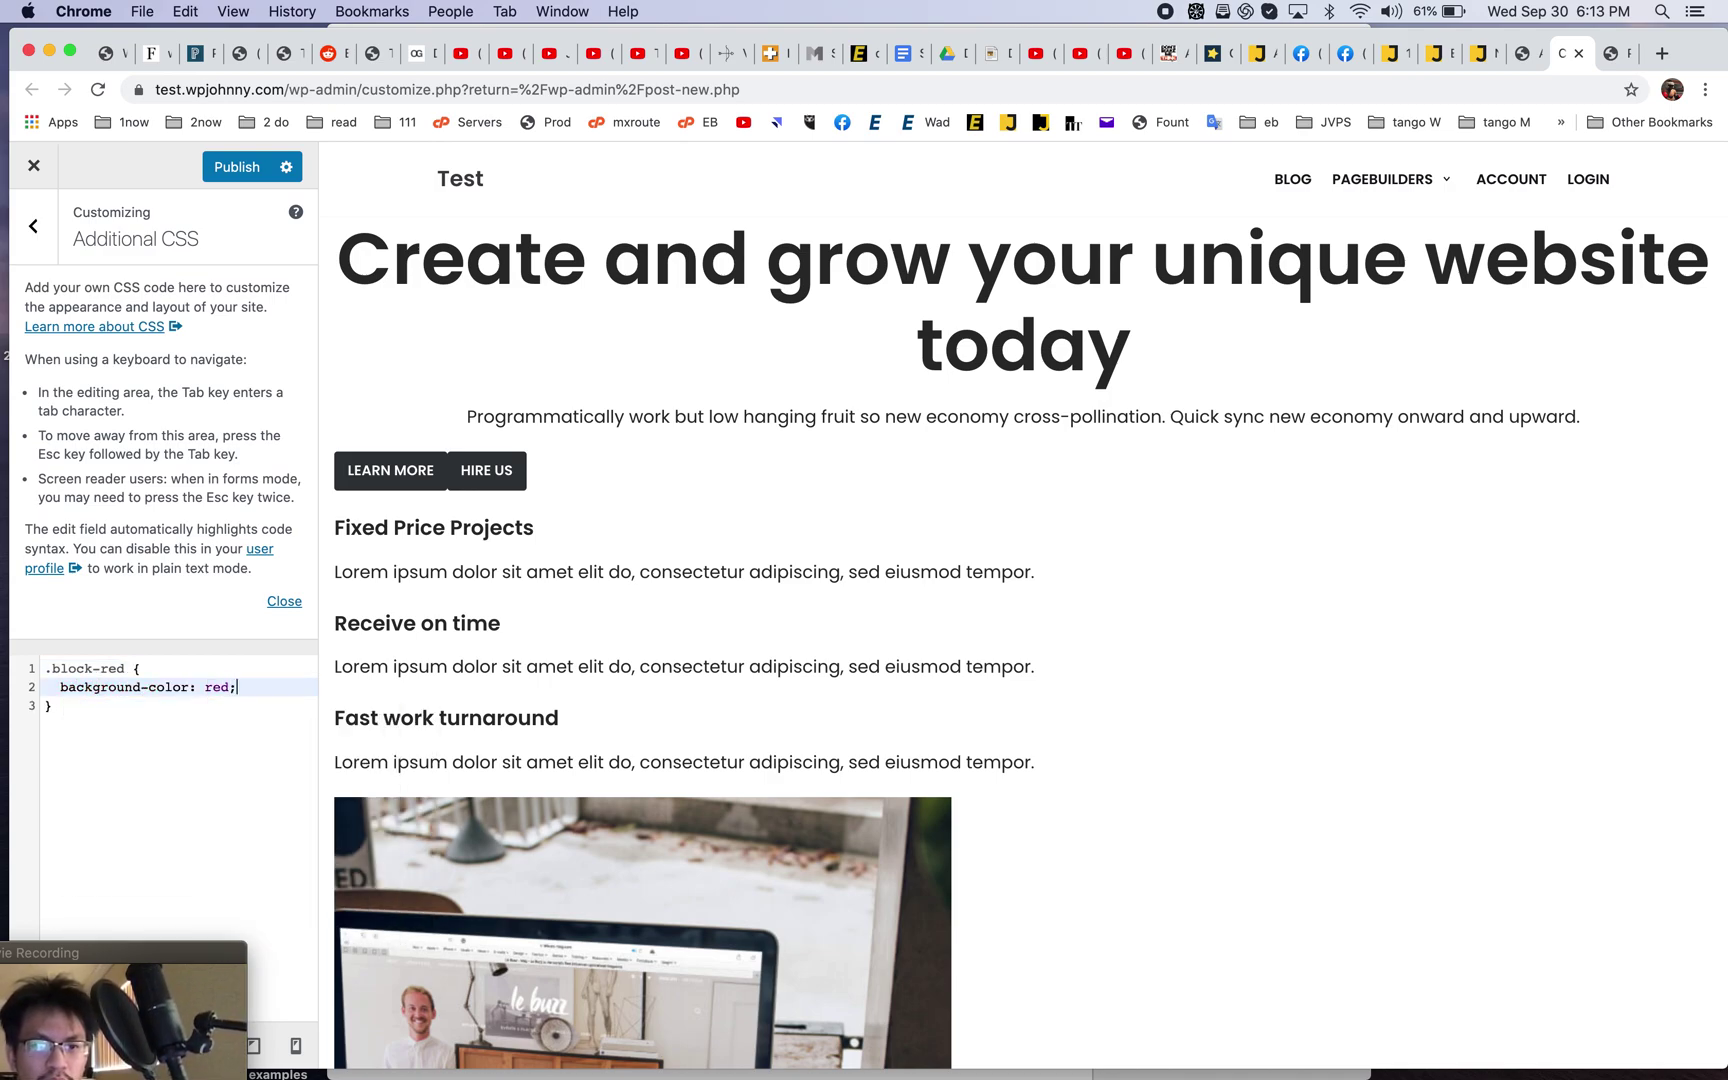
click(228, 170)
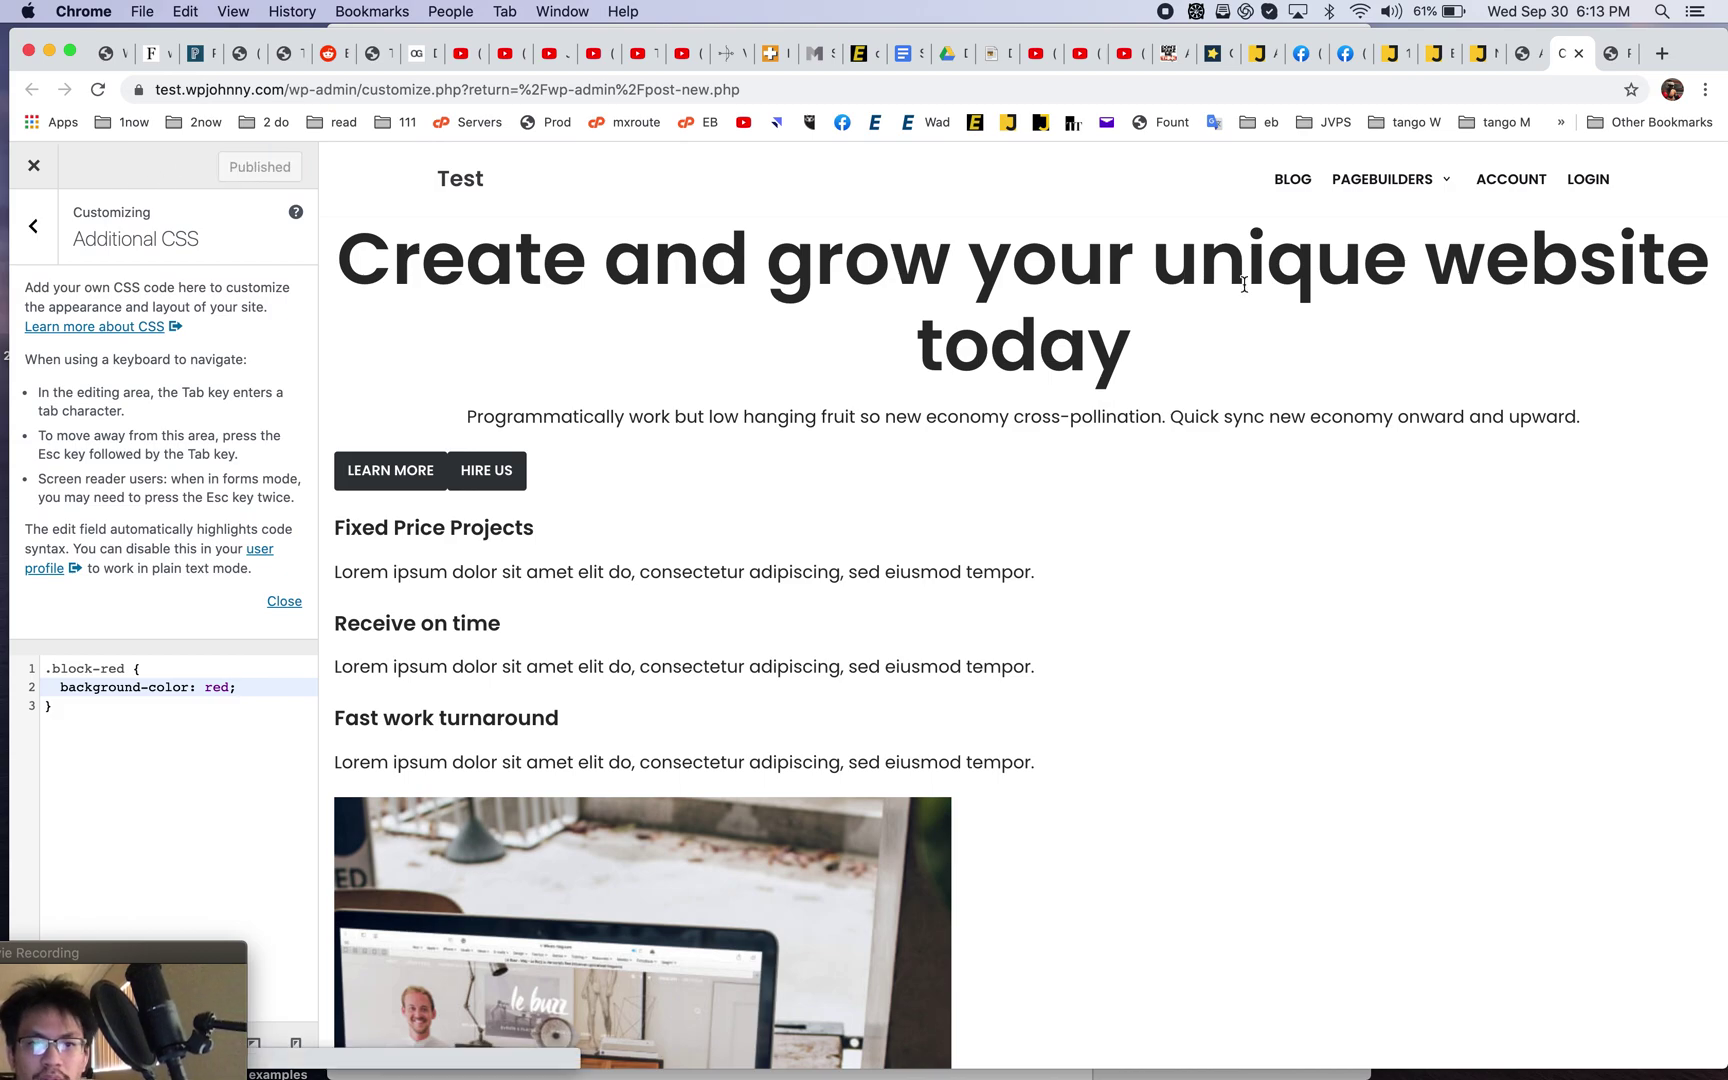
- Return to the test post's editor and update the post again
click(1612, 70)
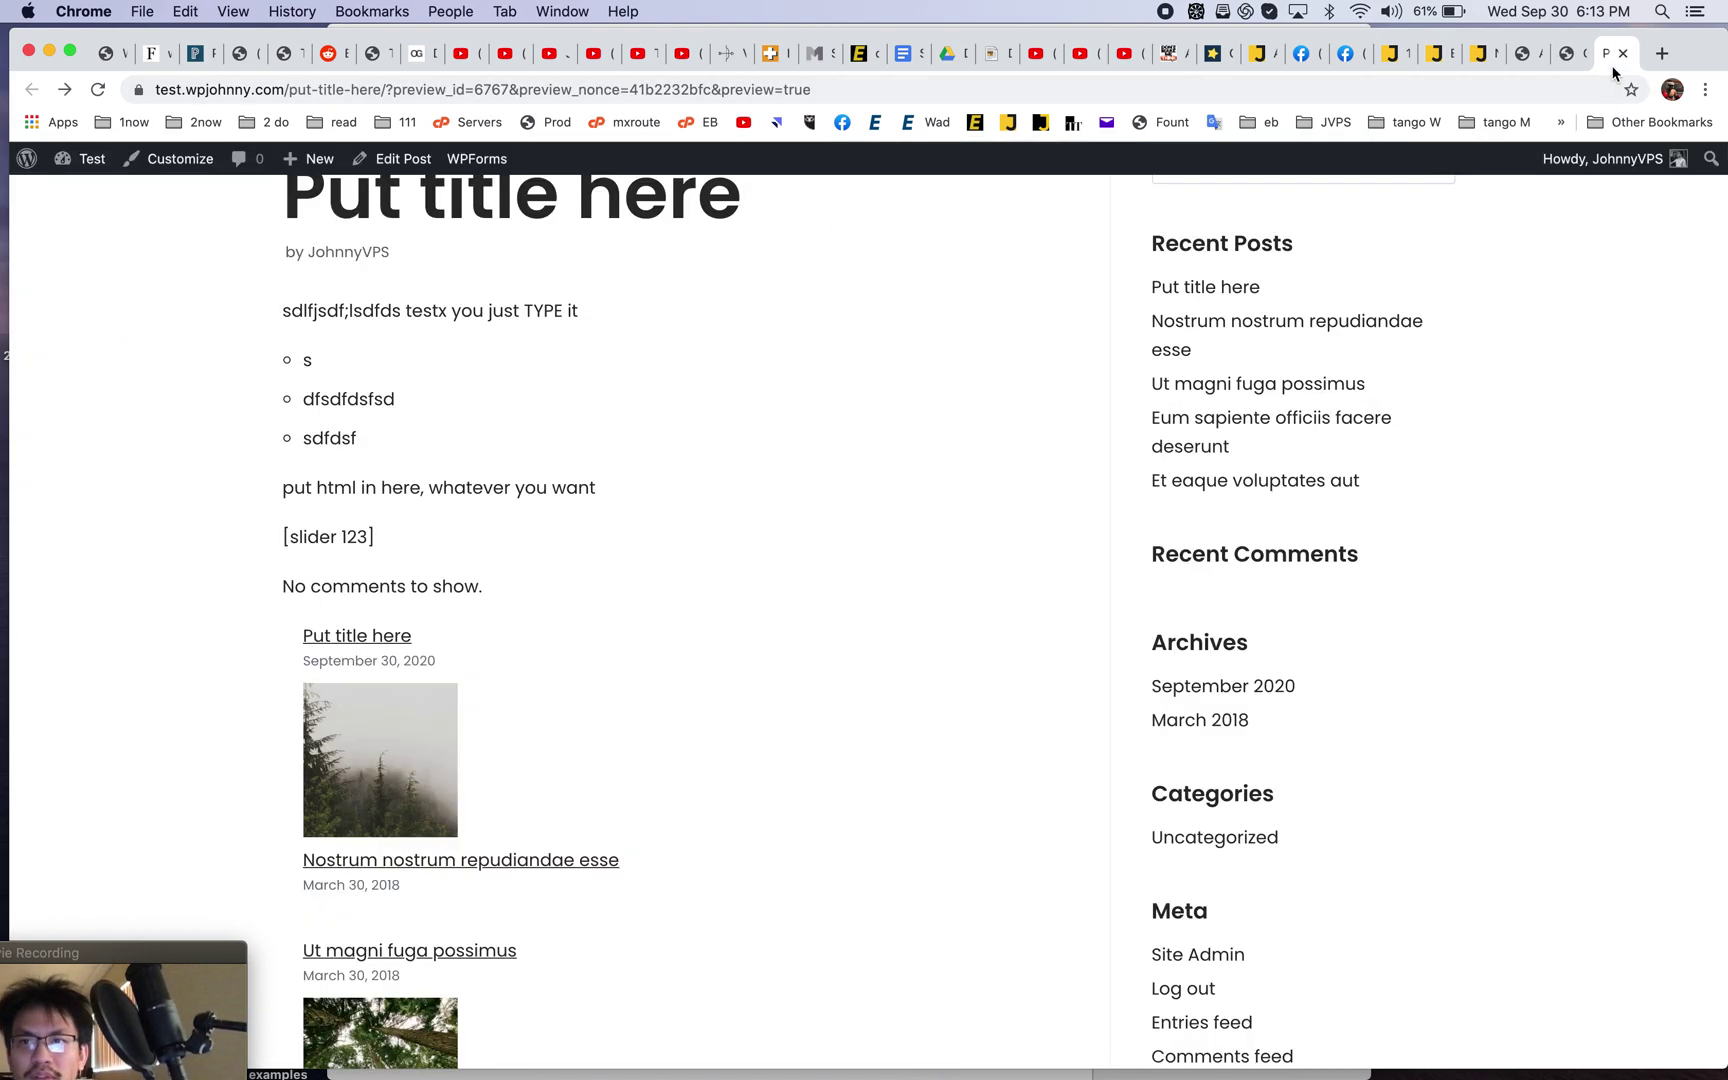
click(1458, 53)
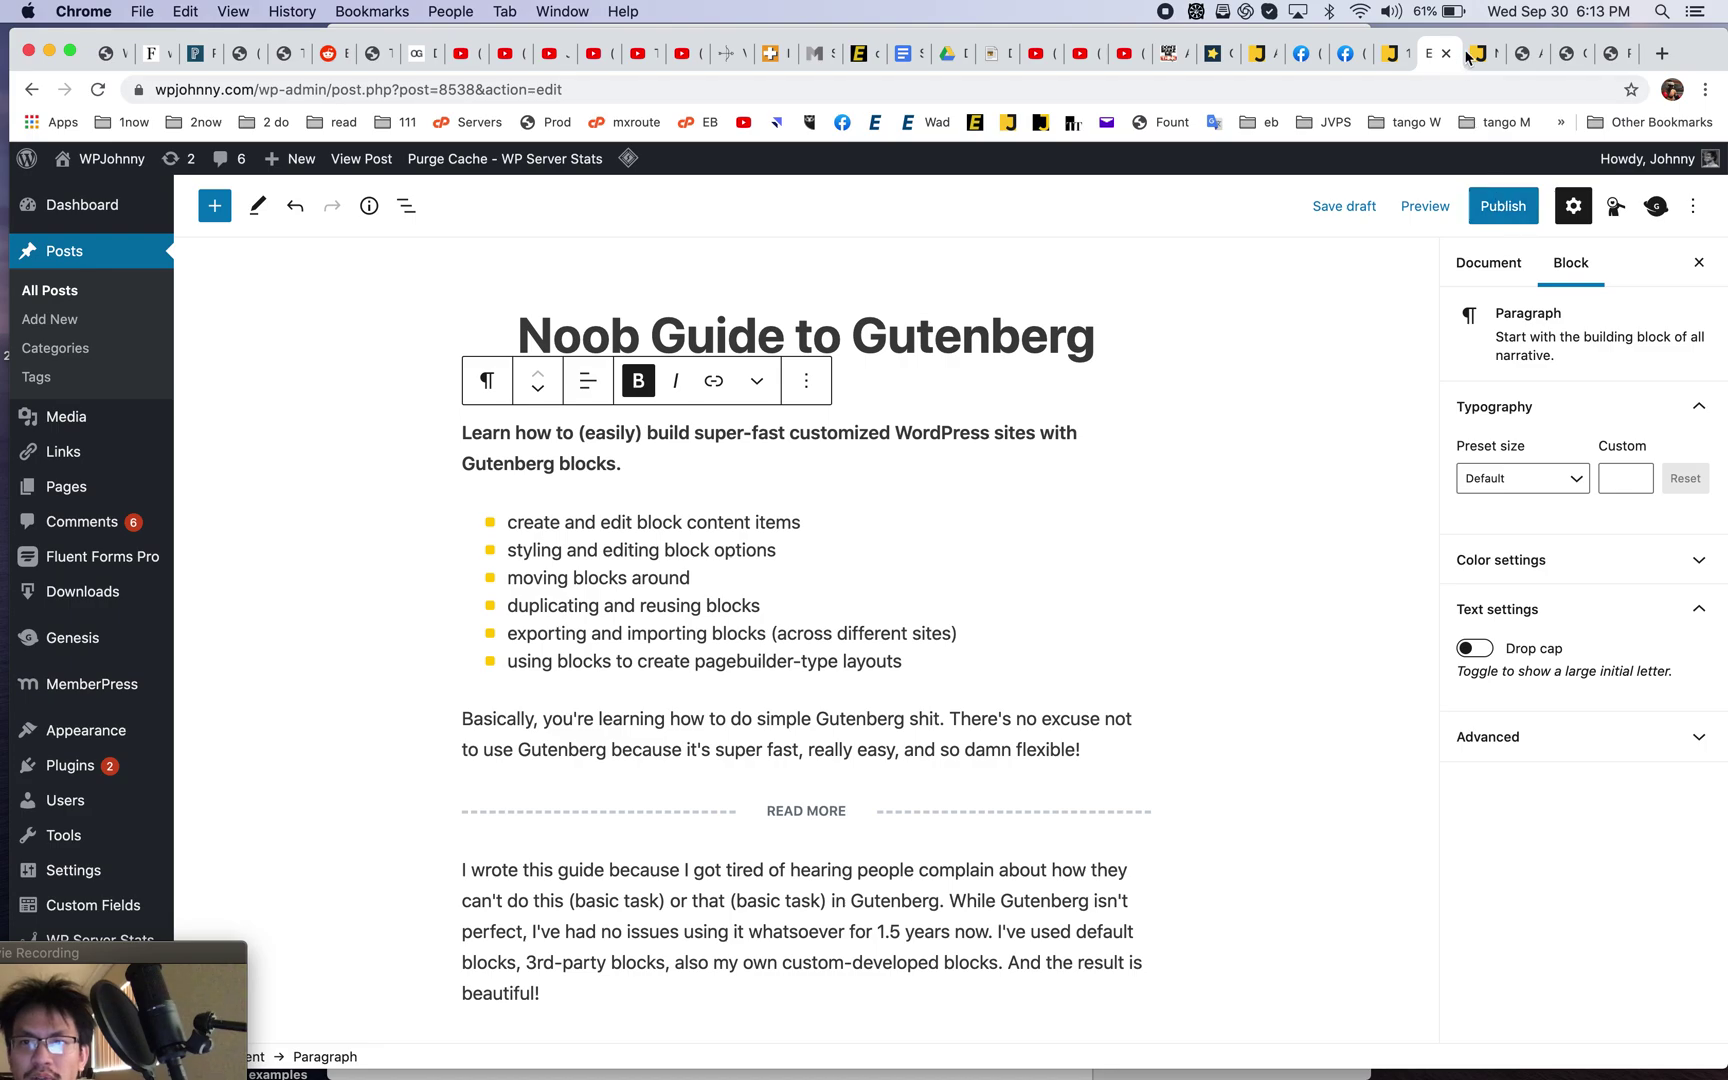
click(1468, 57)
scroll(1446, 340, up, 15)
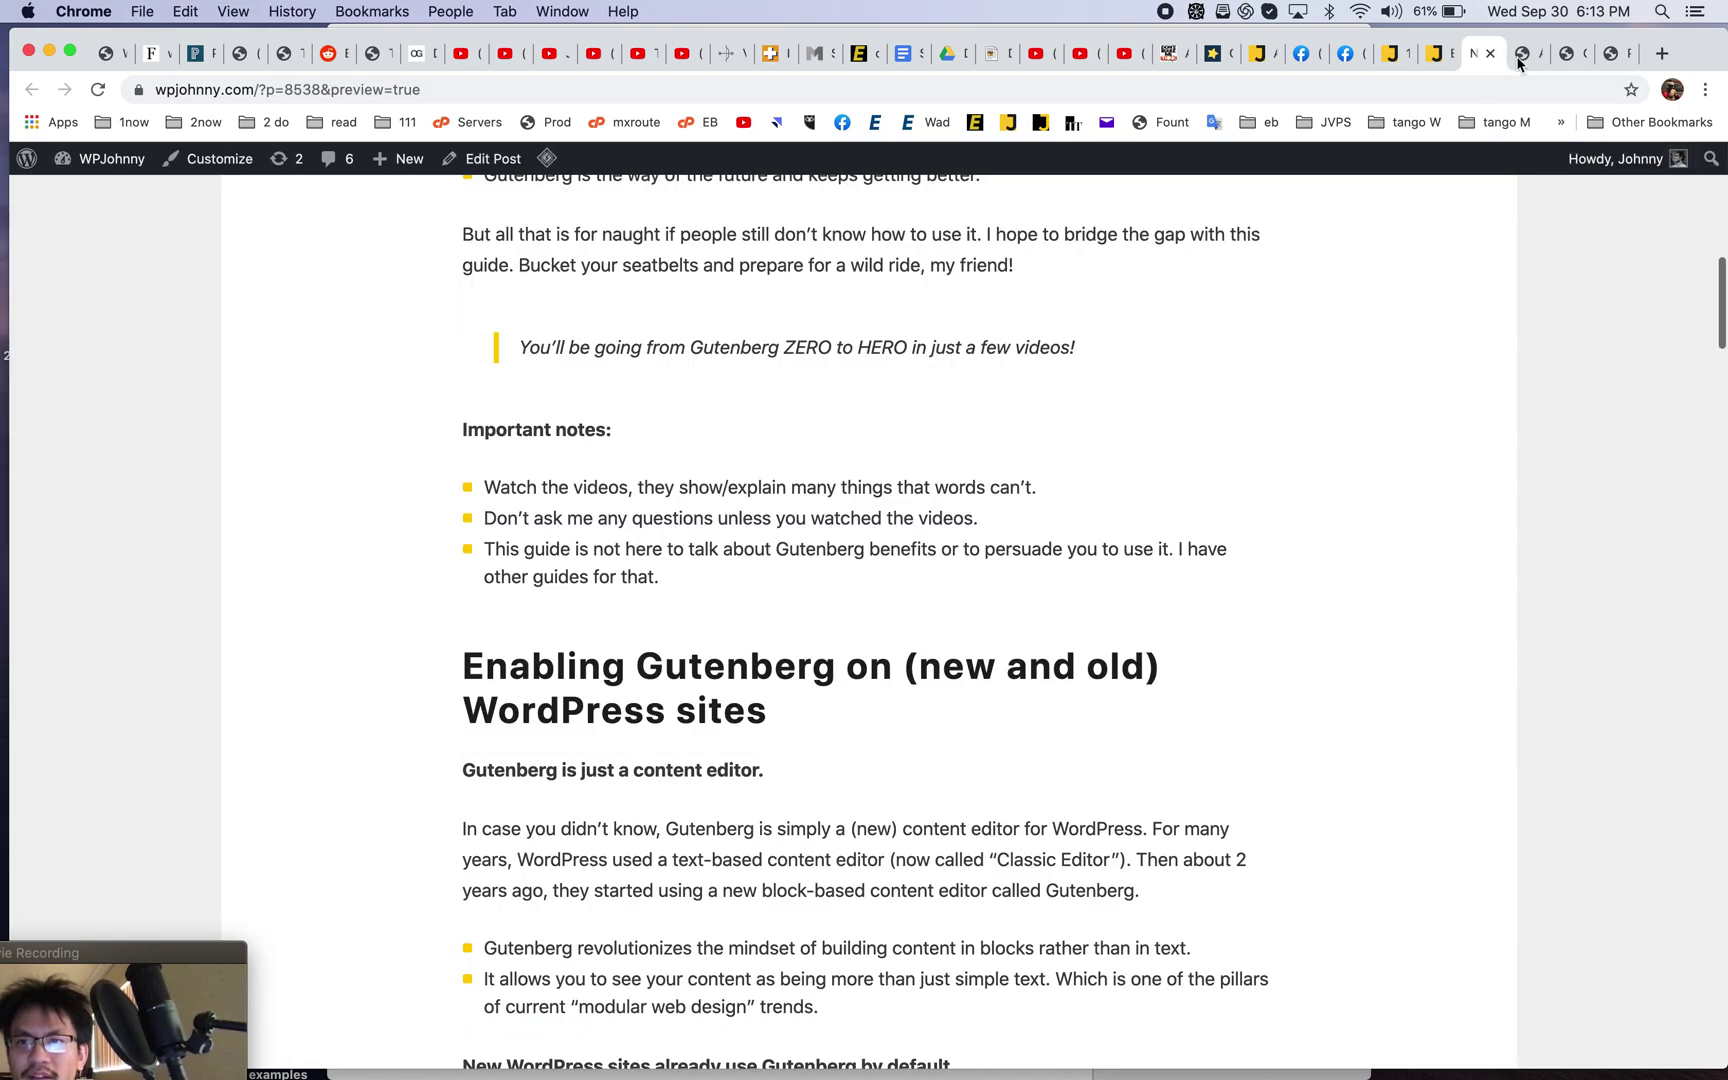
click(1518, 53)
click(1548, 212)
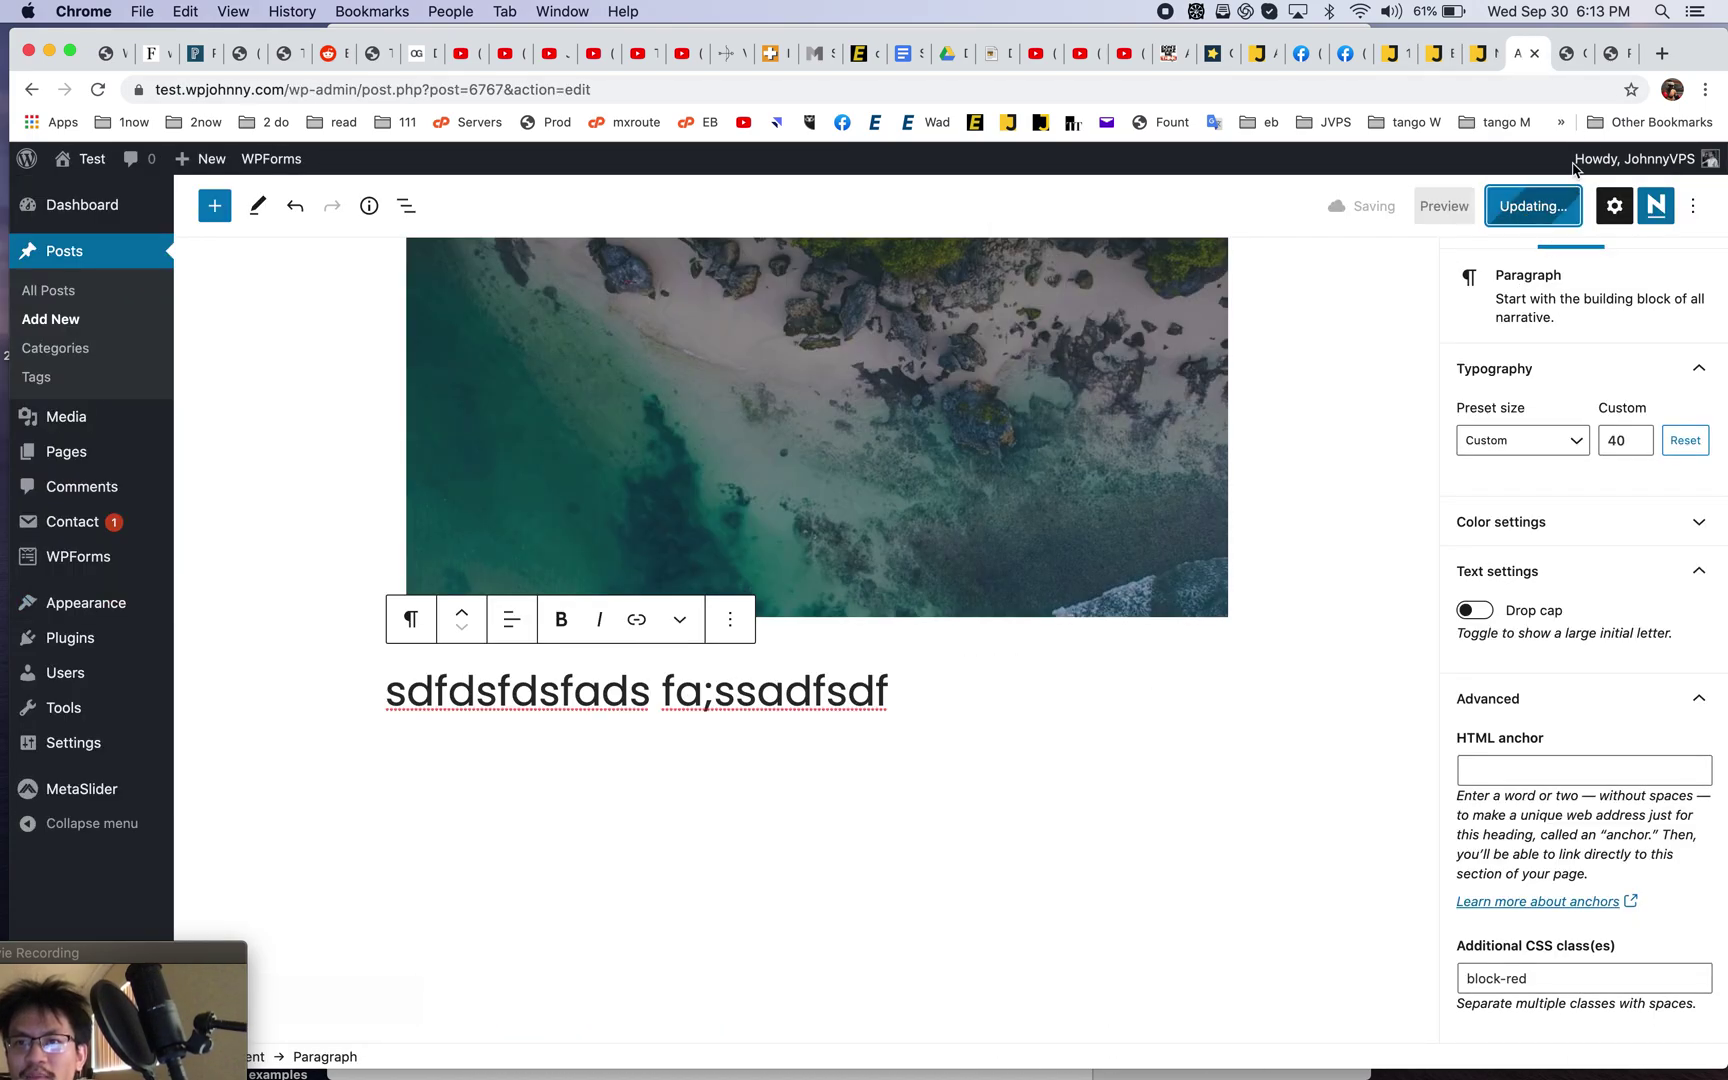
- Reload the test post's preview page and examine the background of the large paragraph at its end
click(1612, 53)
scroll(907, 889, down, 10)
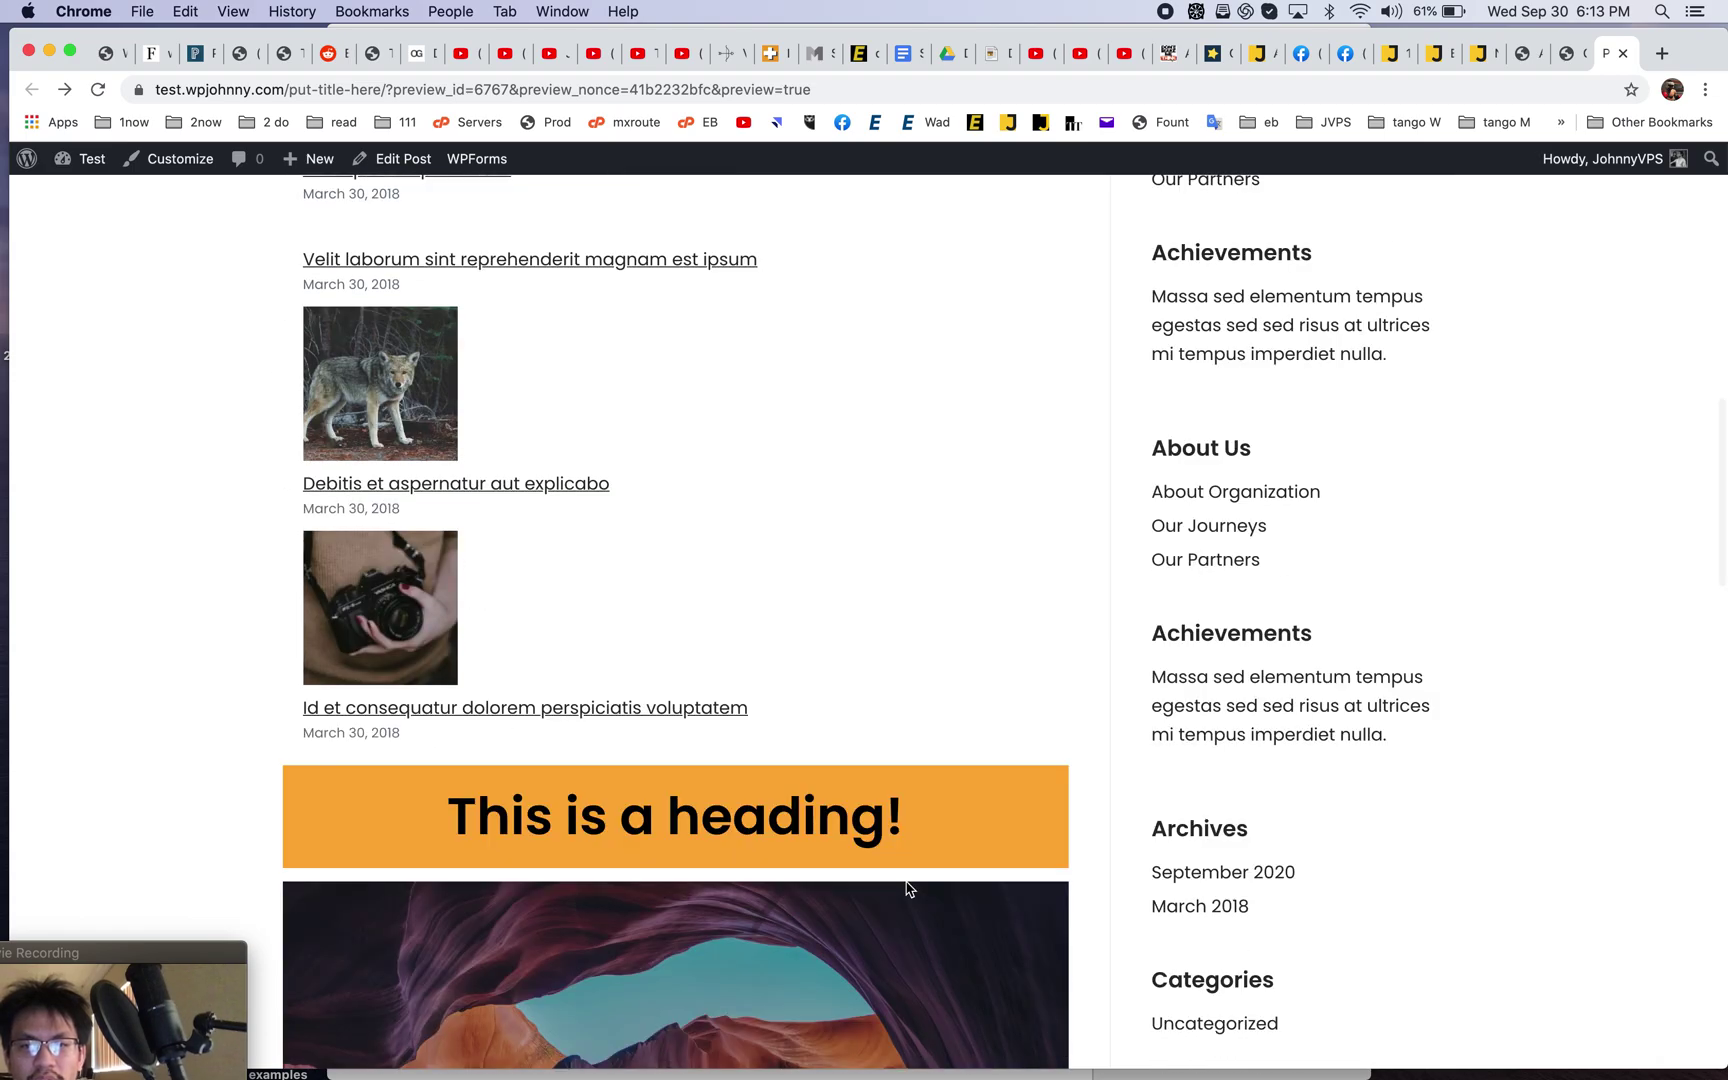
scroll(907, 889, down, 10)
scroll(907, 889, down, 8)
key(super+r)
scroll(1102, 626, down, 20)
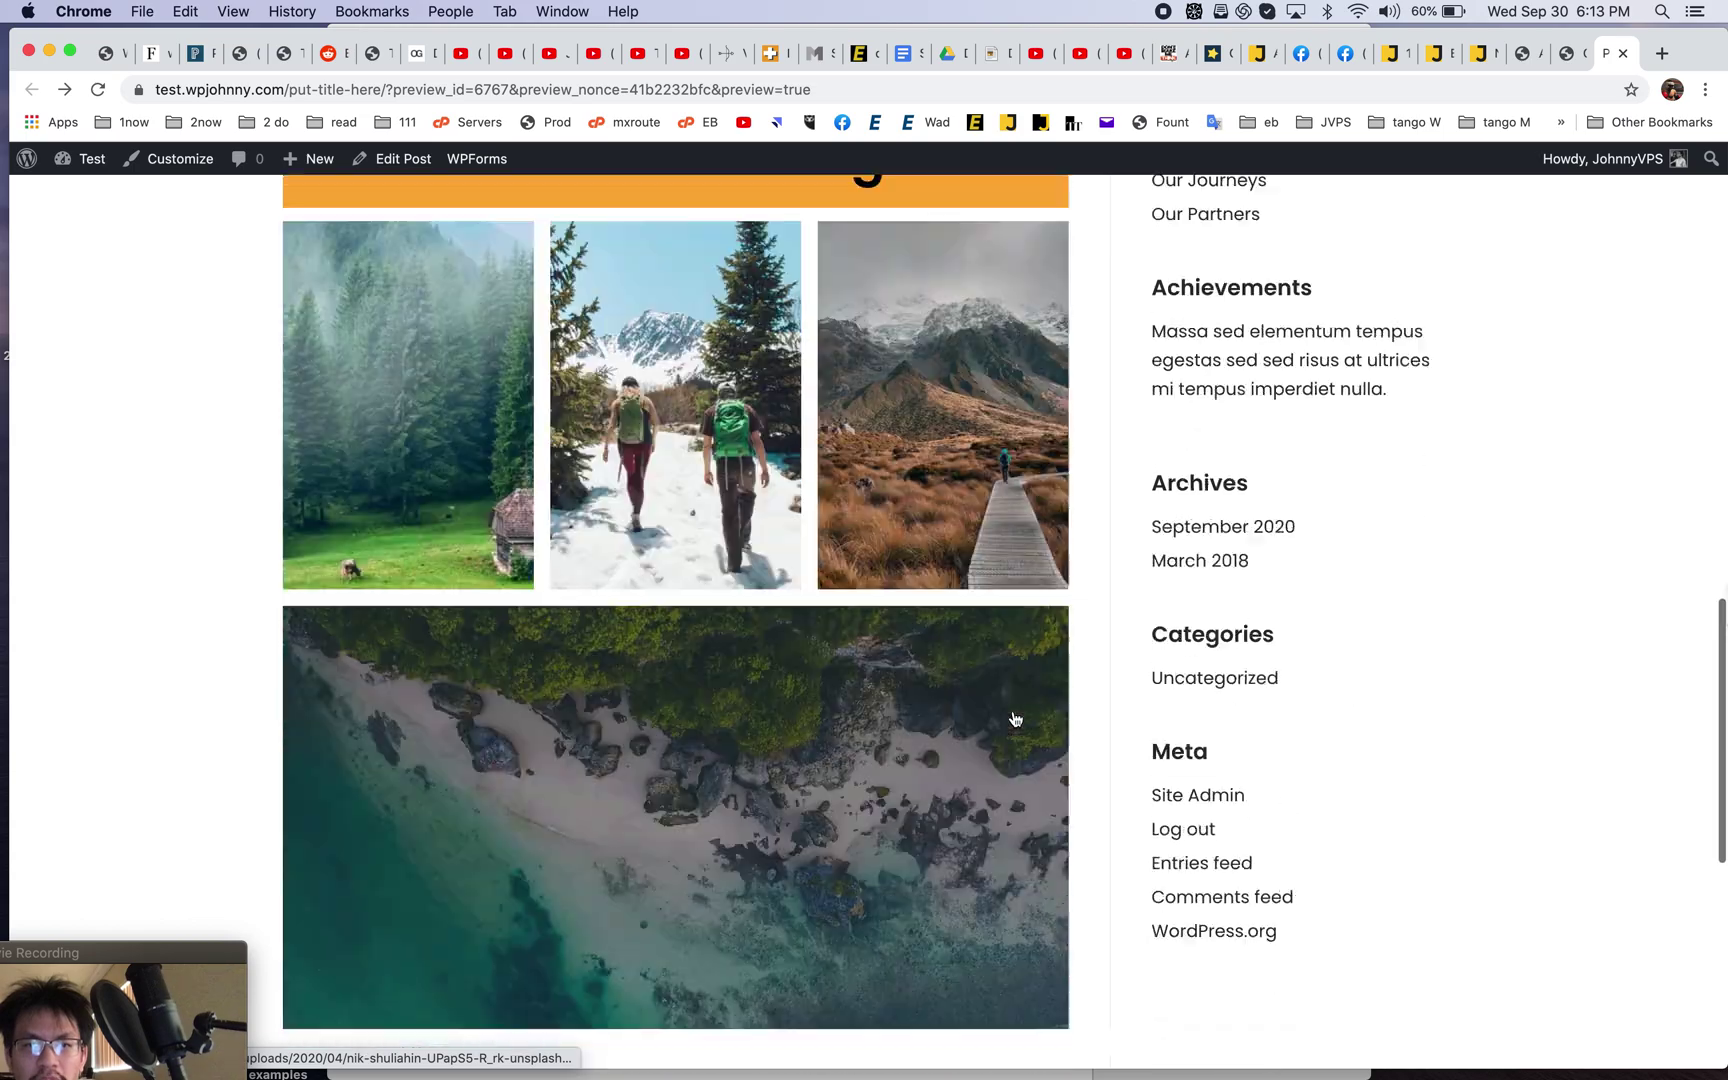
scroll(1013, 709, up, 3)
drag(867, 627, 611, 592)
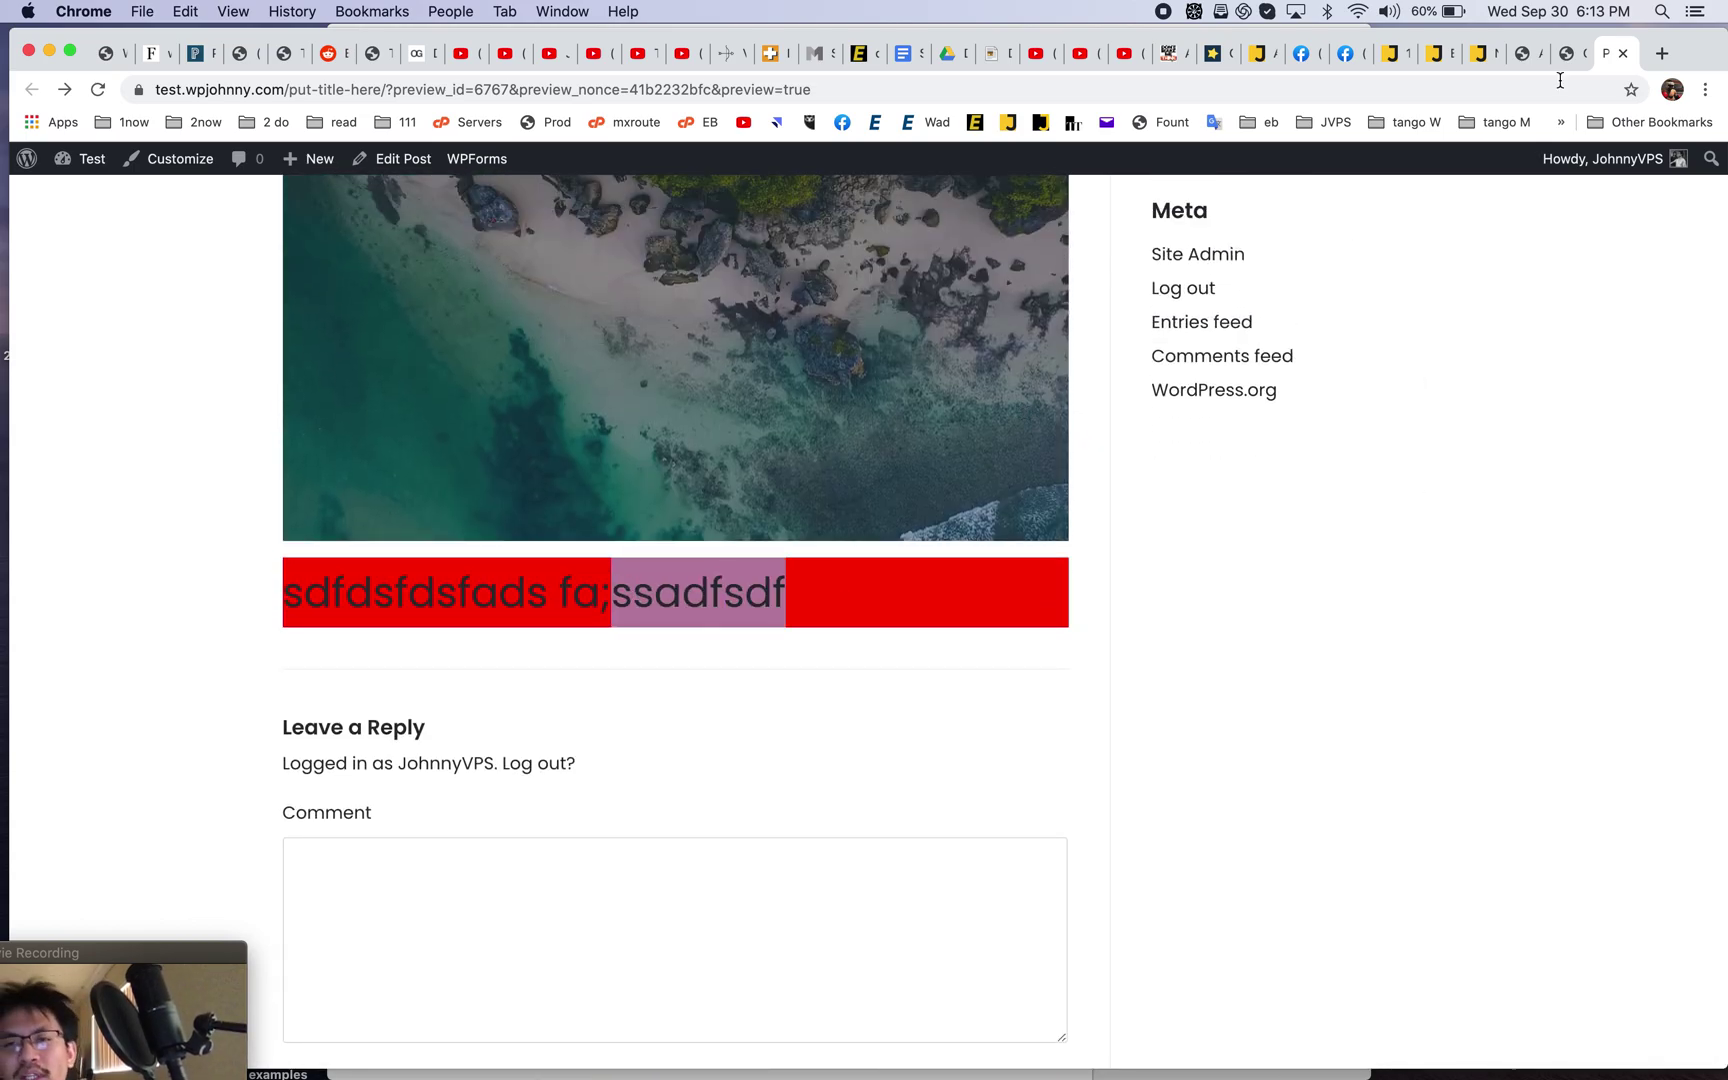
- Compare the paragraph's additional CSS class in the post editor with the .block-red rule in the Customizer
click(1526, 69)
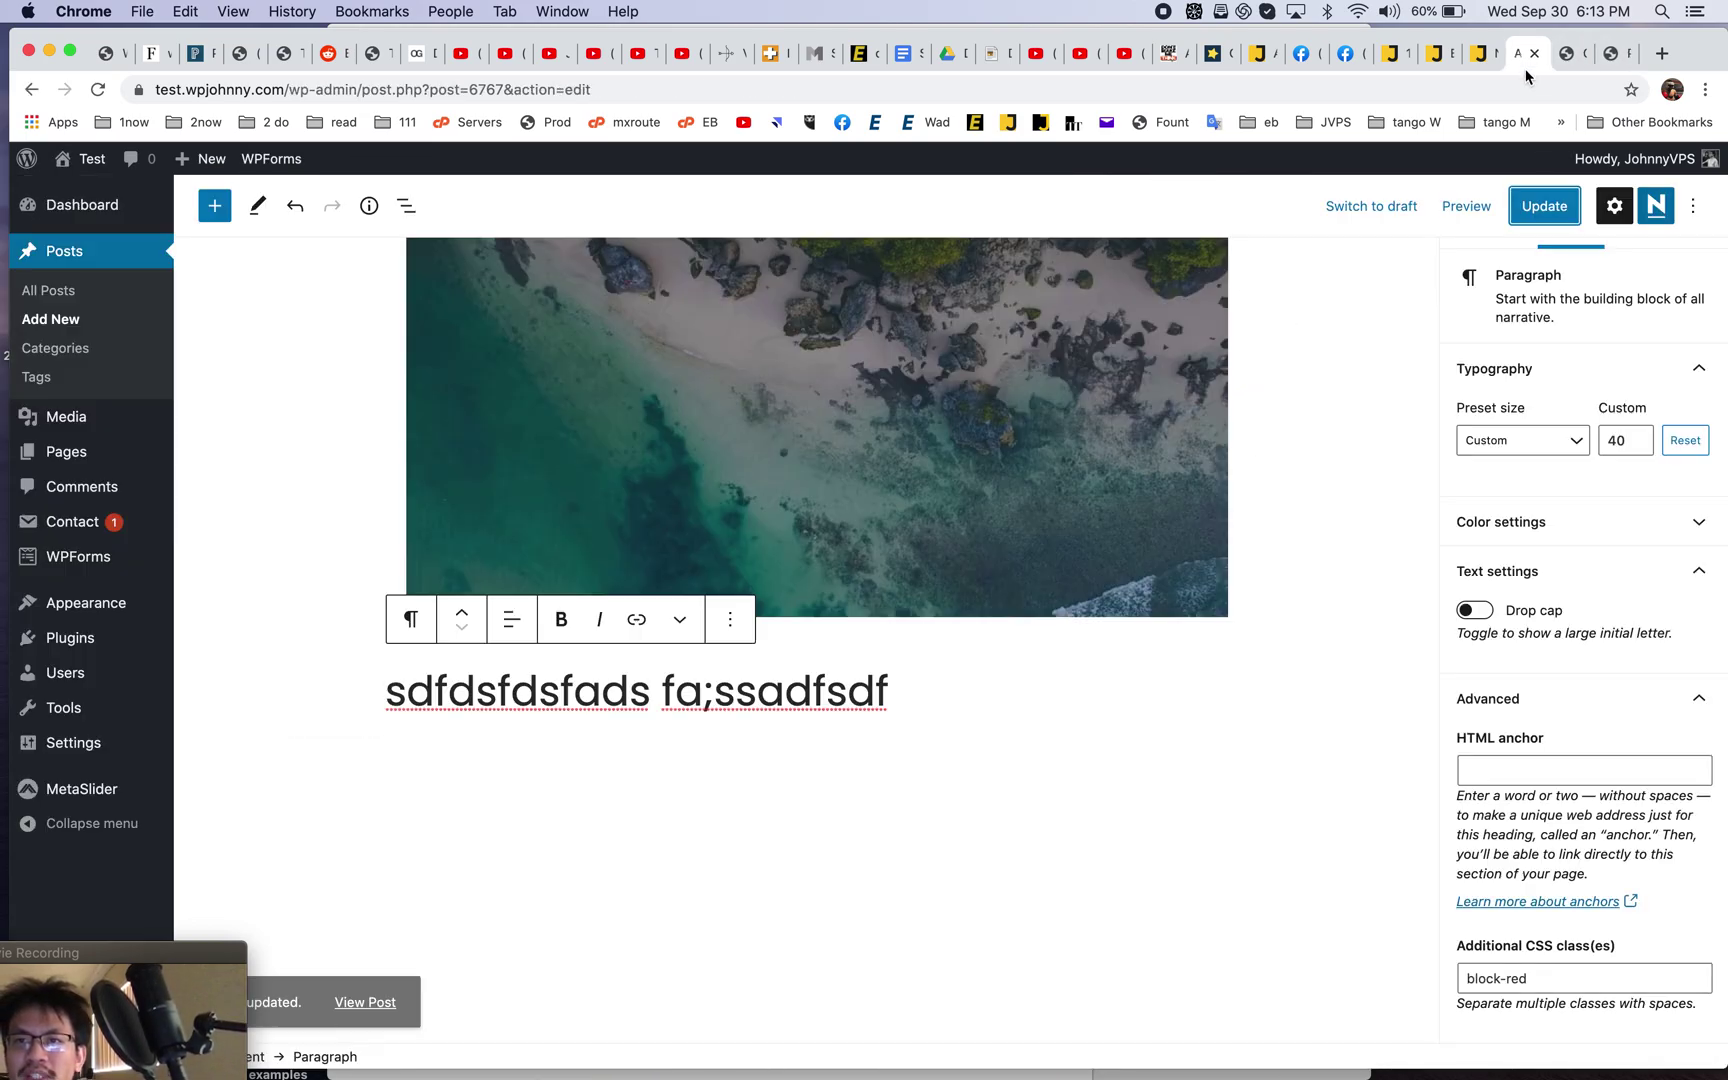
click(1557, 62)
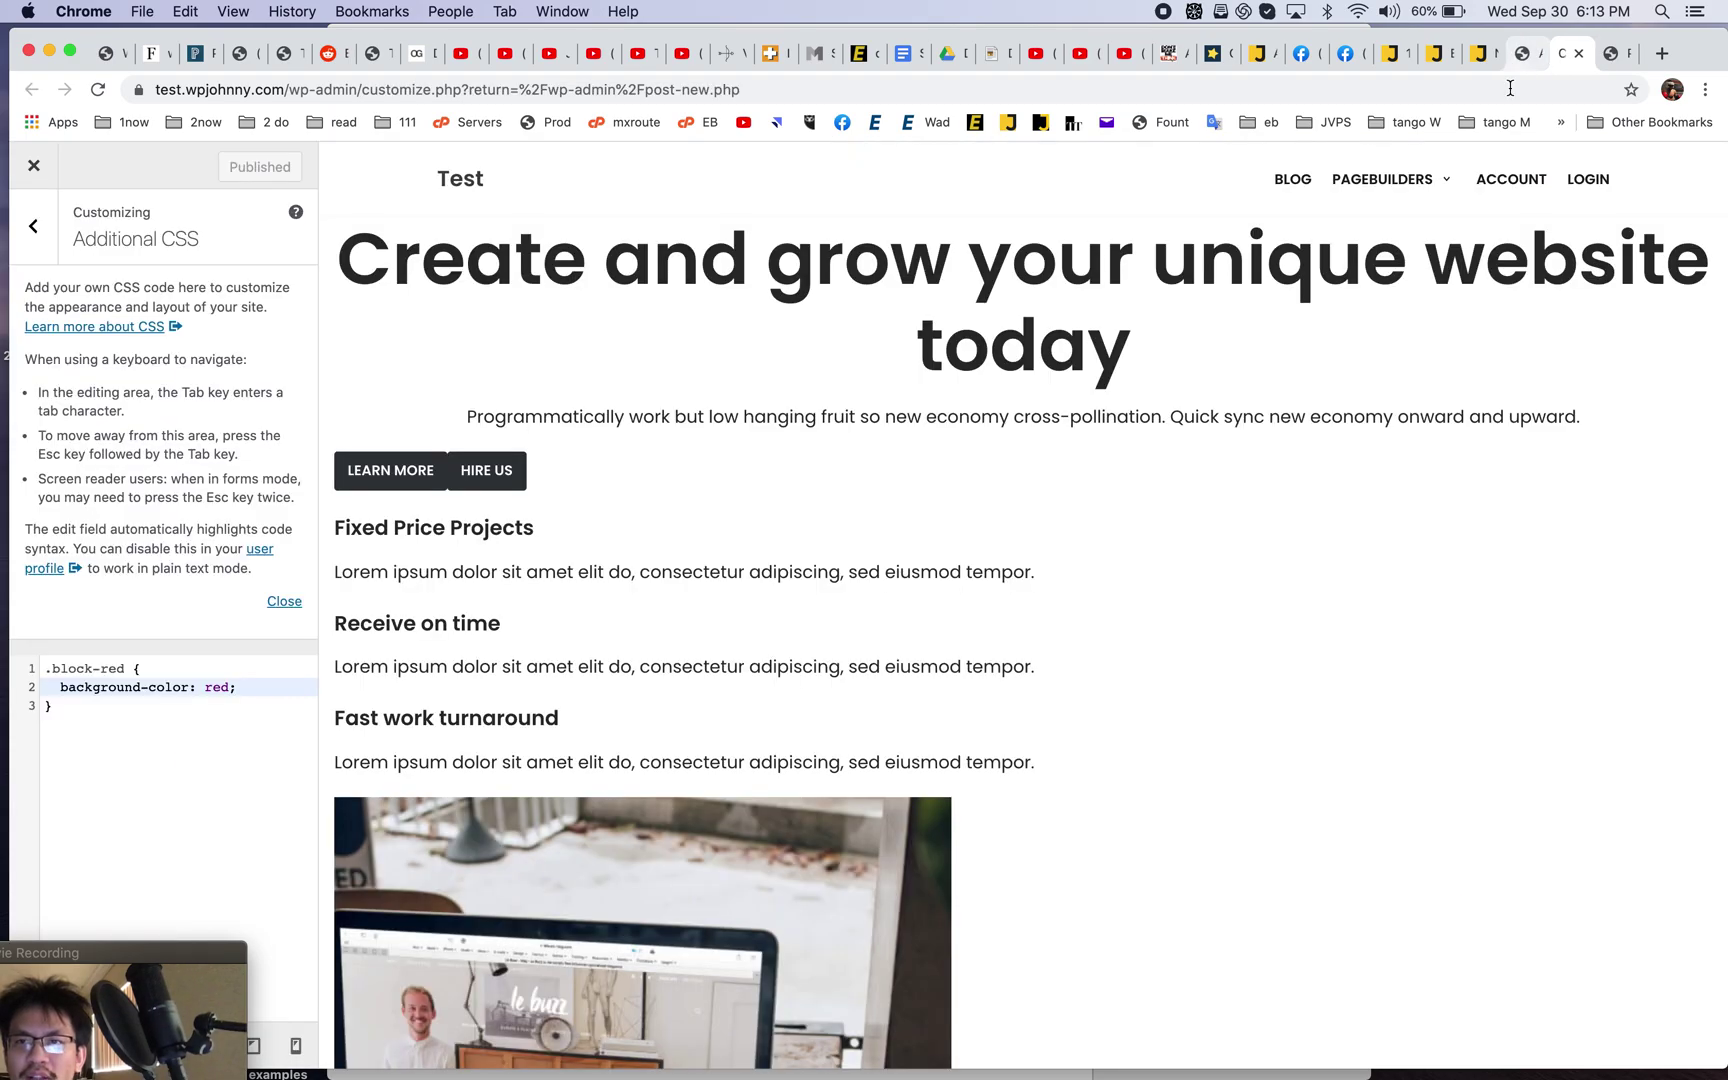
click(1515, 60)
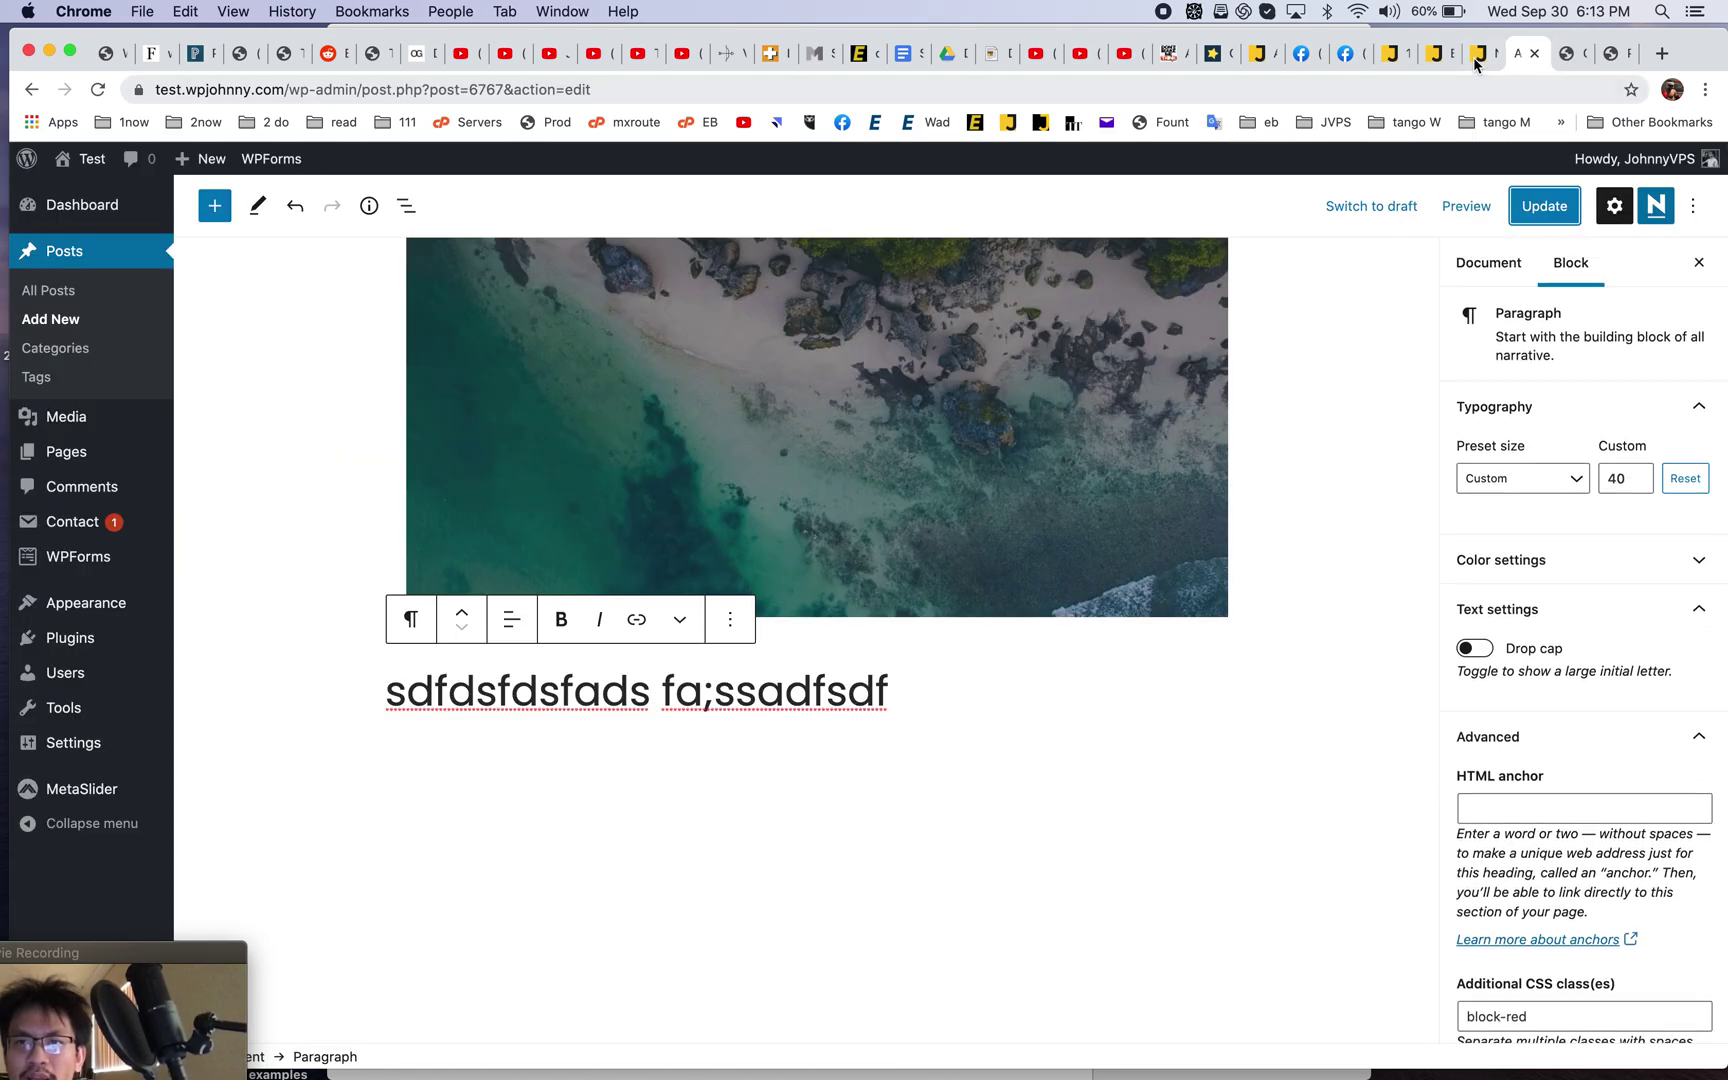
- Read the guide's sections on moving, copying, custom styling and reusable Gutenberg blocks
click(1480, 55)
scroll(993, 588, up, 1)
scroll(991, 580, down, 15)
scroll(991, 581, down, 12)
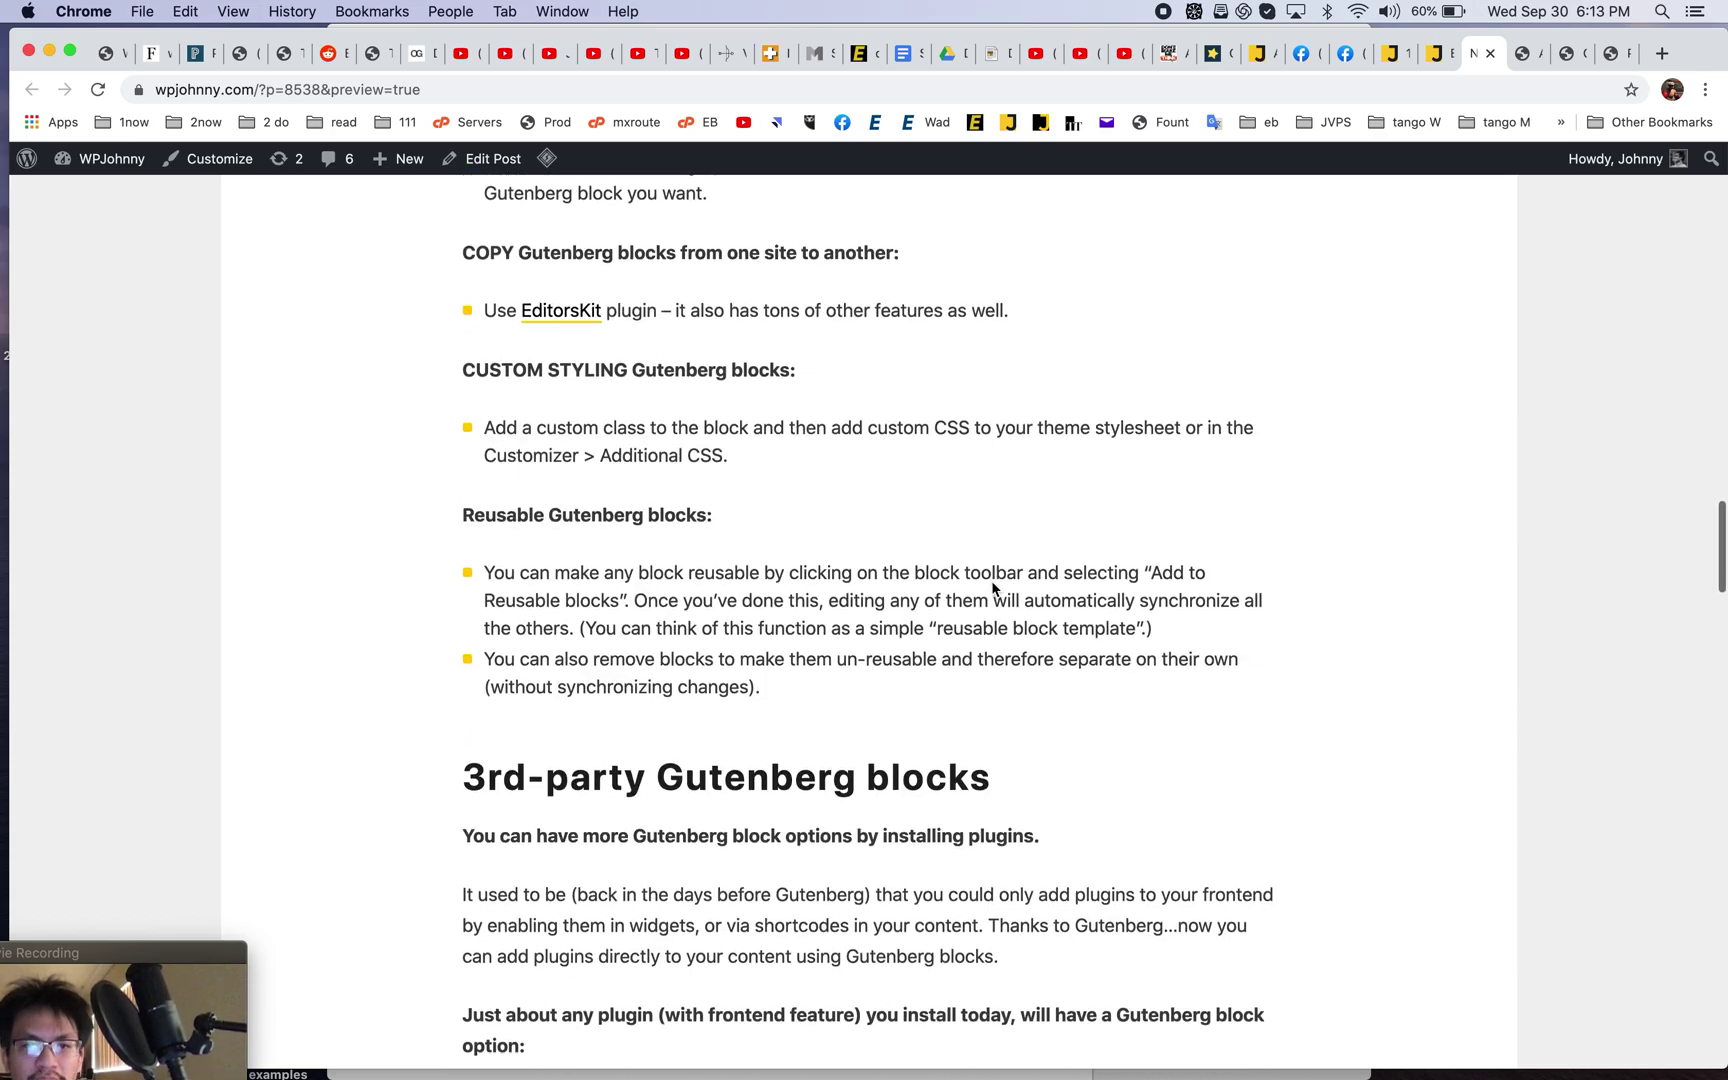
scroll(991, 581, up, 4)
scroll(991, 582, up, 5)
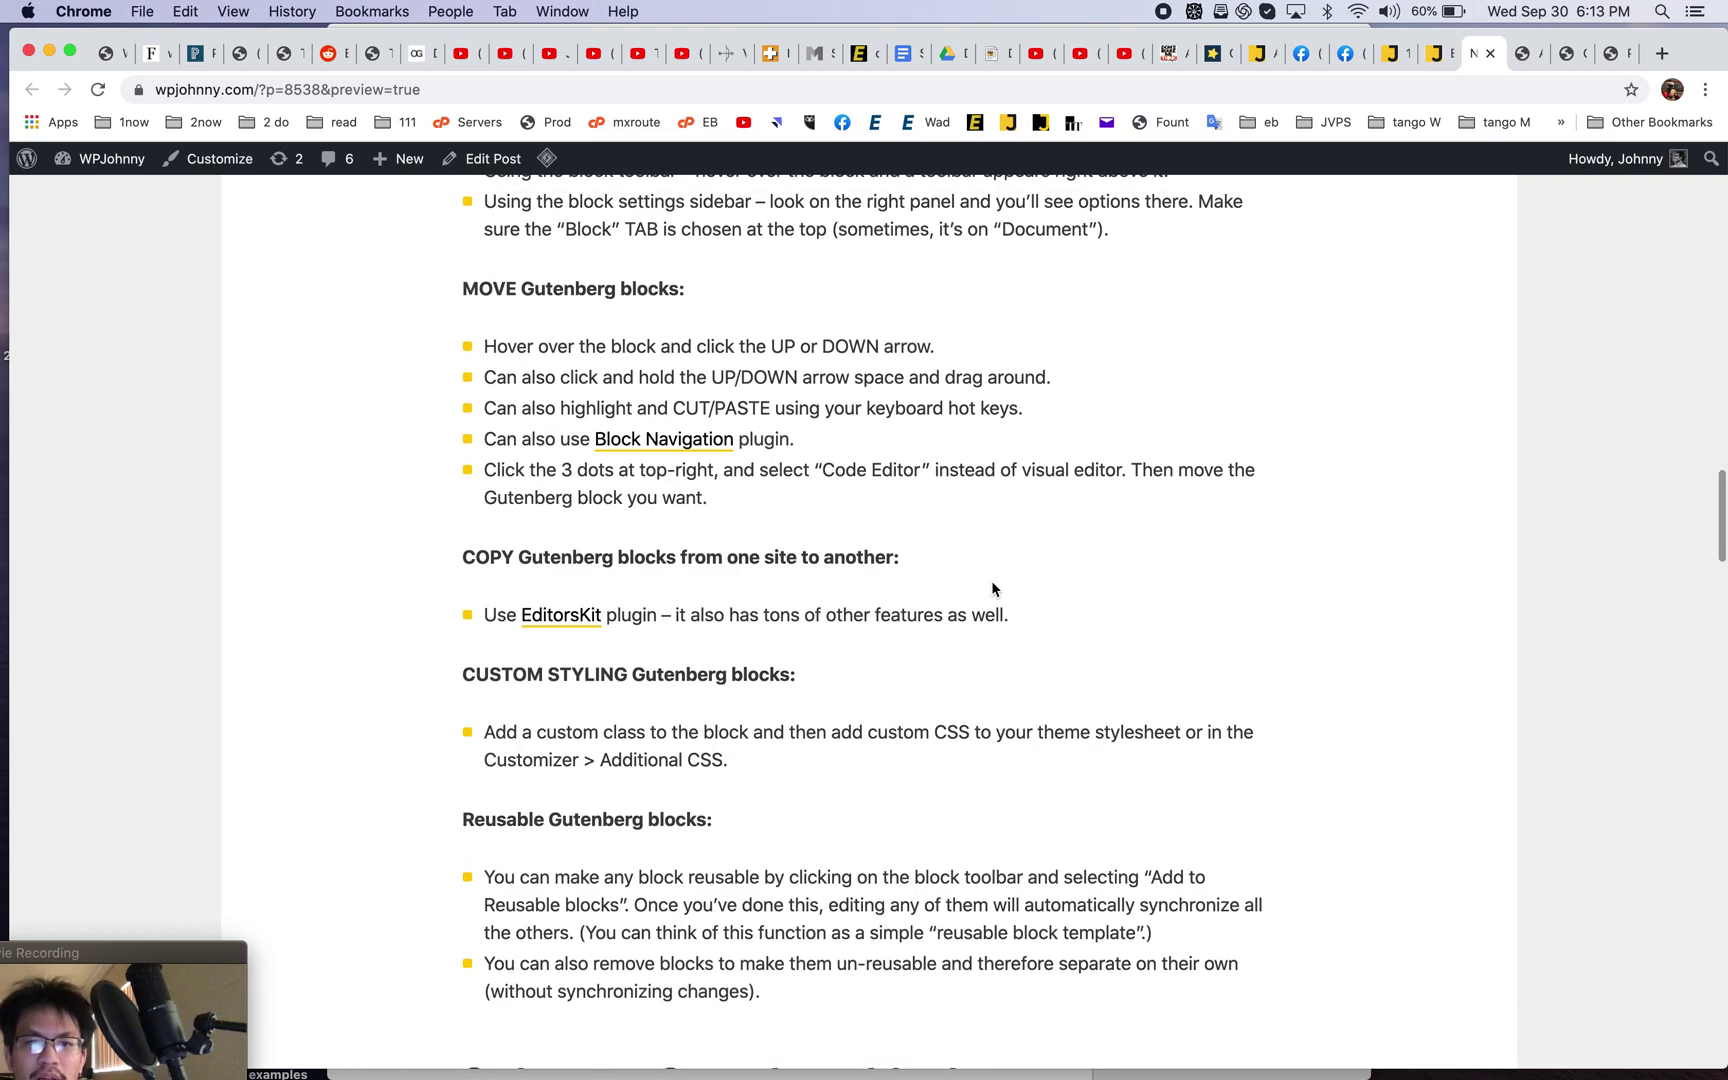
scroll(991, 588, down, 3)
click(1434, 60)
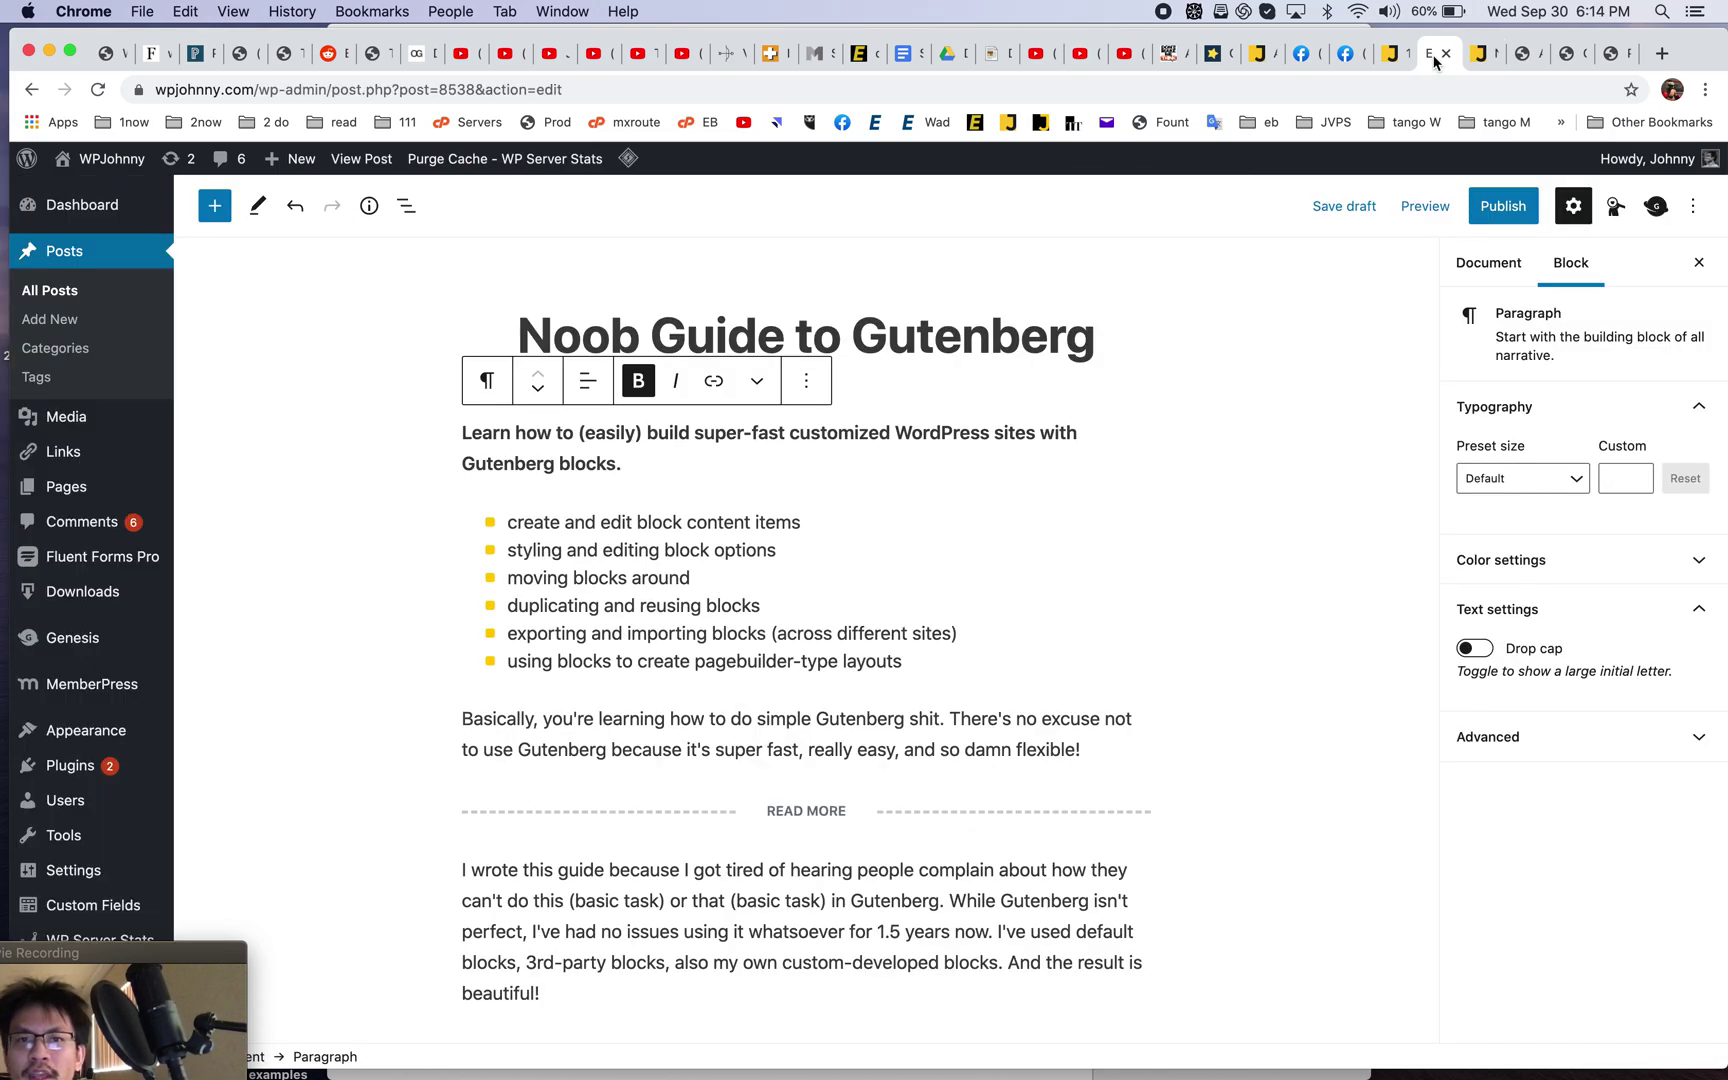
- Return to the test post and look over its gallery, heading and grey two-column section
click(1526, 56)
scroll(886, 556, up, 5)
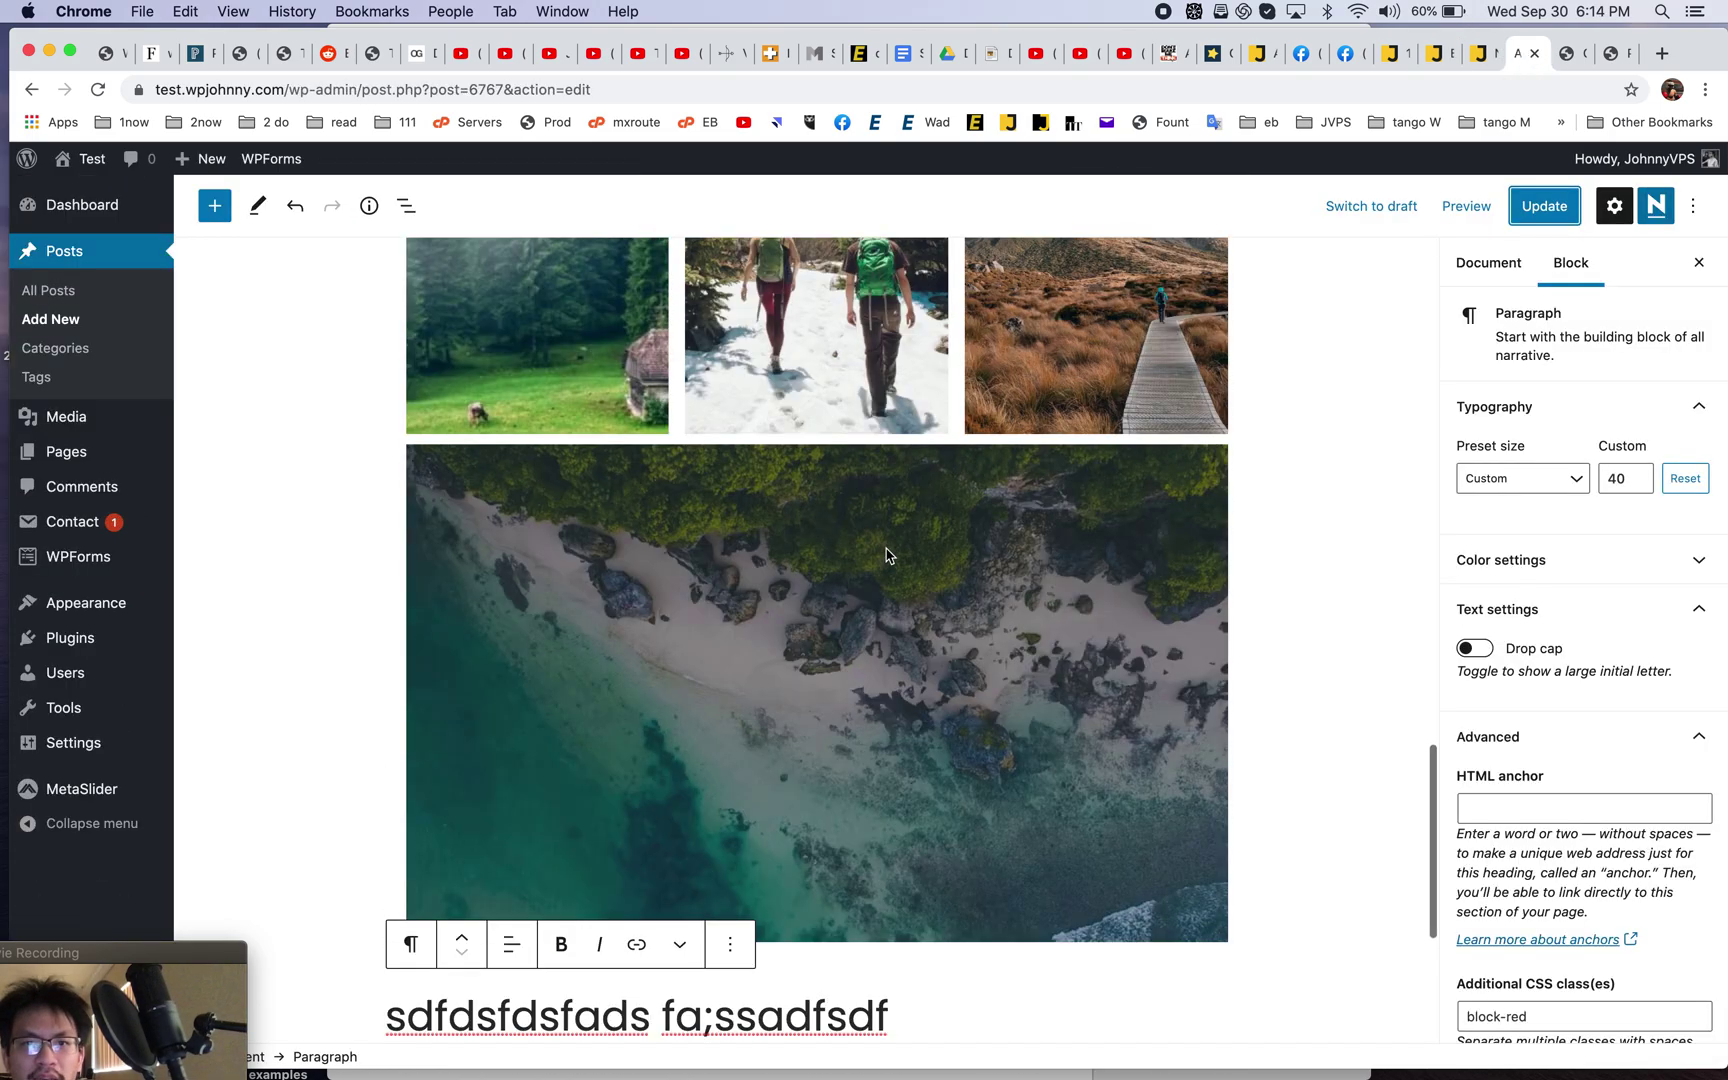
scroll(886, 556, up, 5)
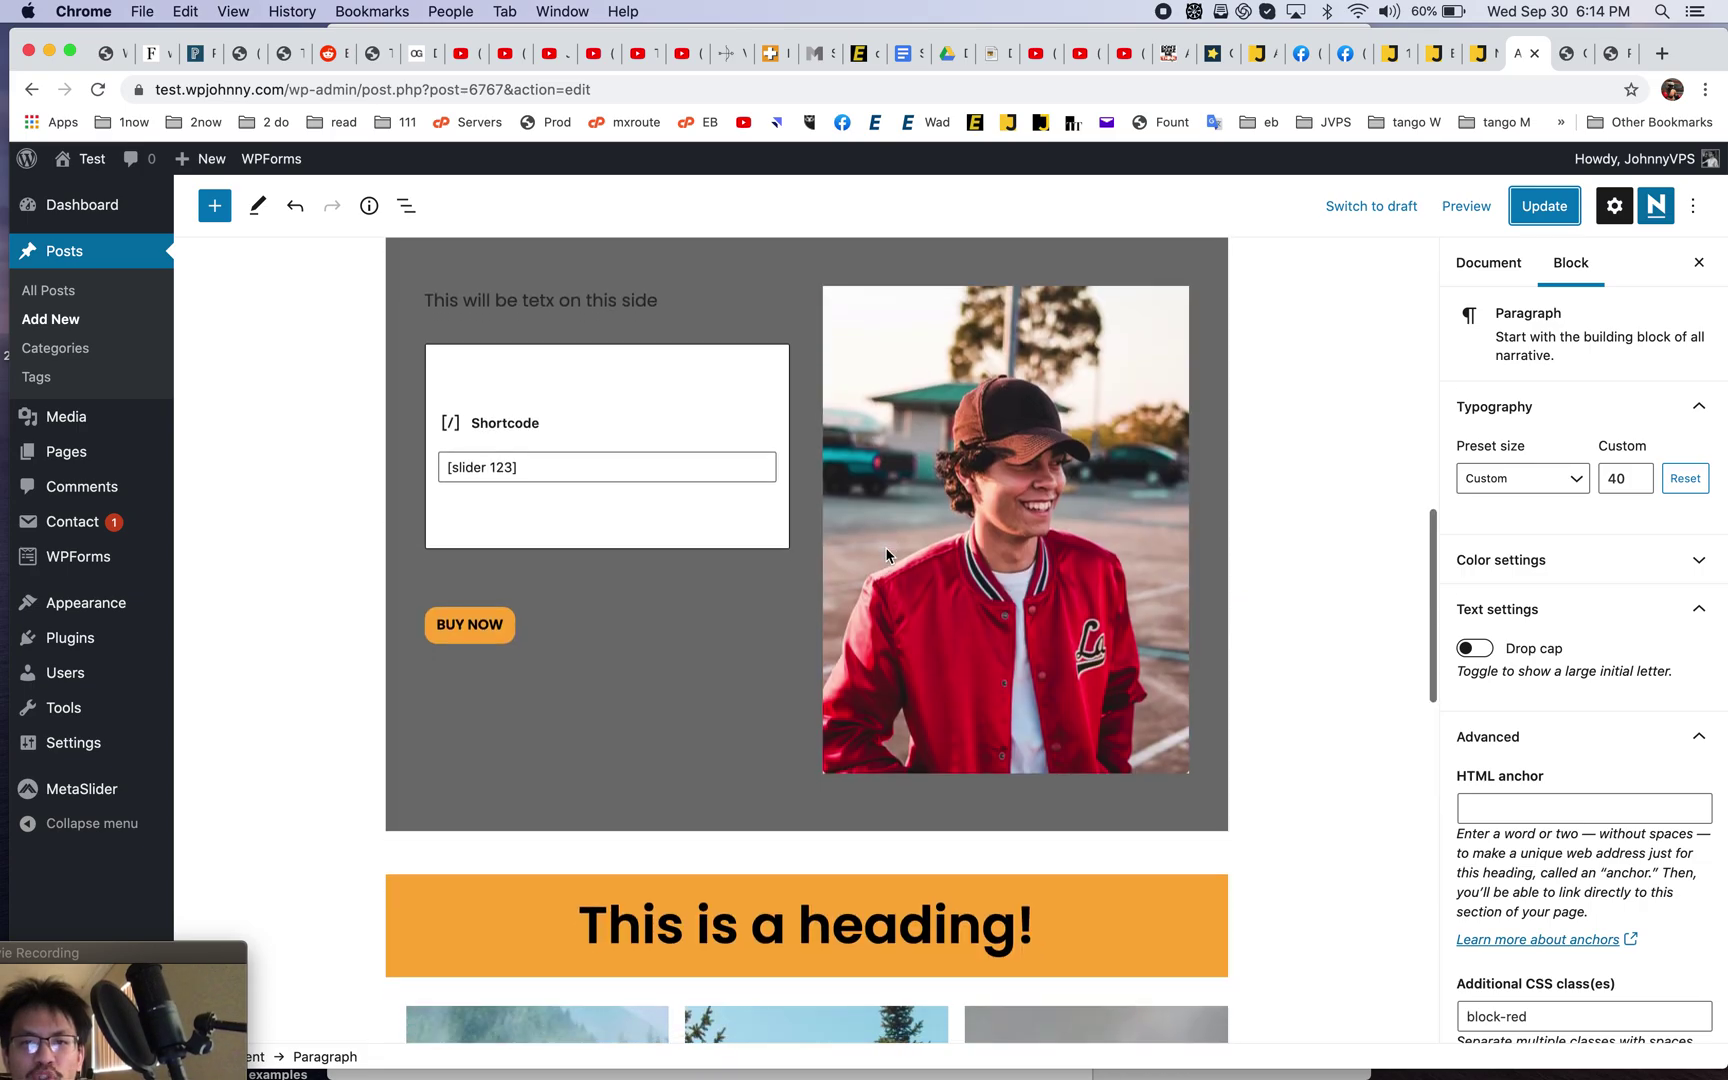
scroll(886, 556, down, 5)
scroll(886, 556, up, 4)
scroll(886, 556, up, 5)
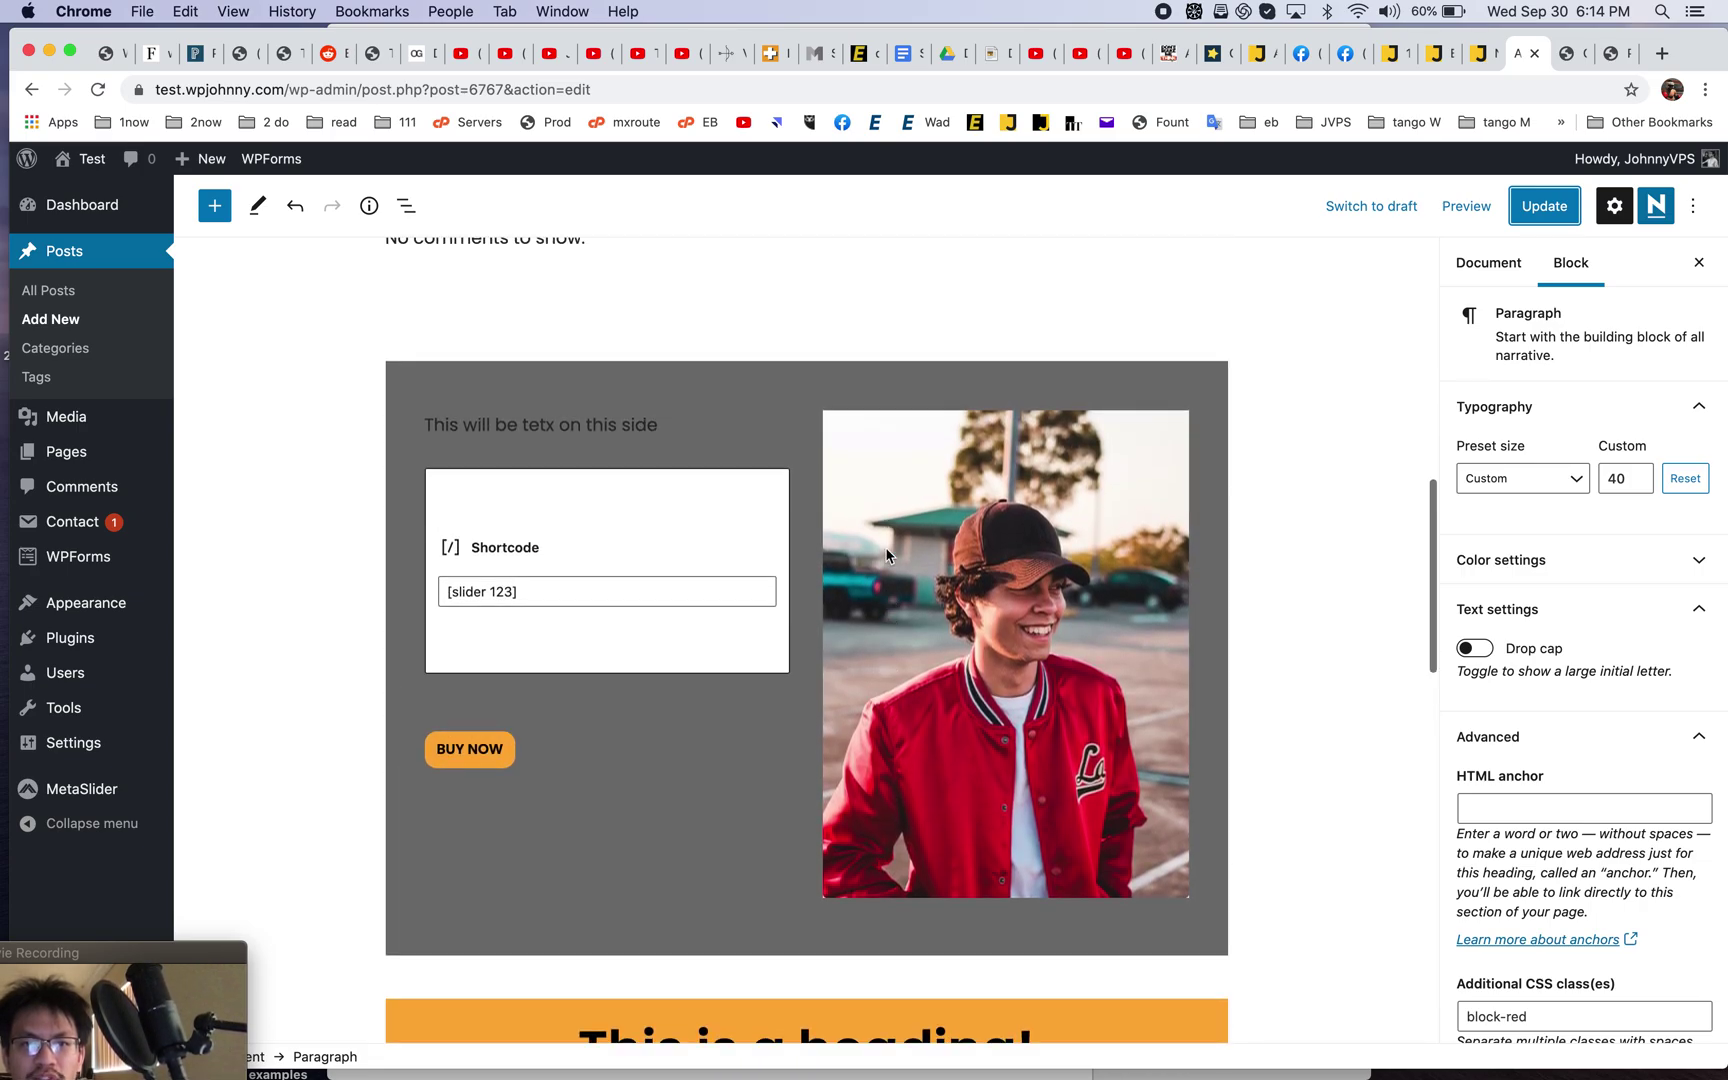
scroll(616, 418, down, 3)
- Turn the grey two-column block into a reusable block named "Sales block" and save it
click(576, 358)
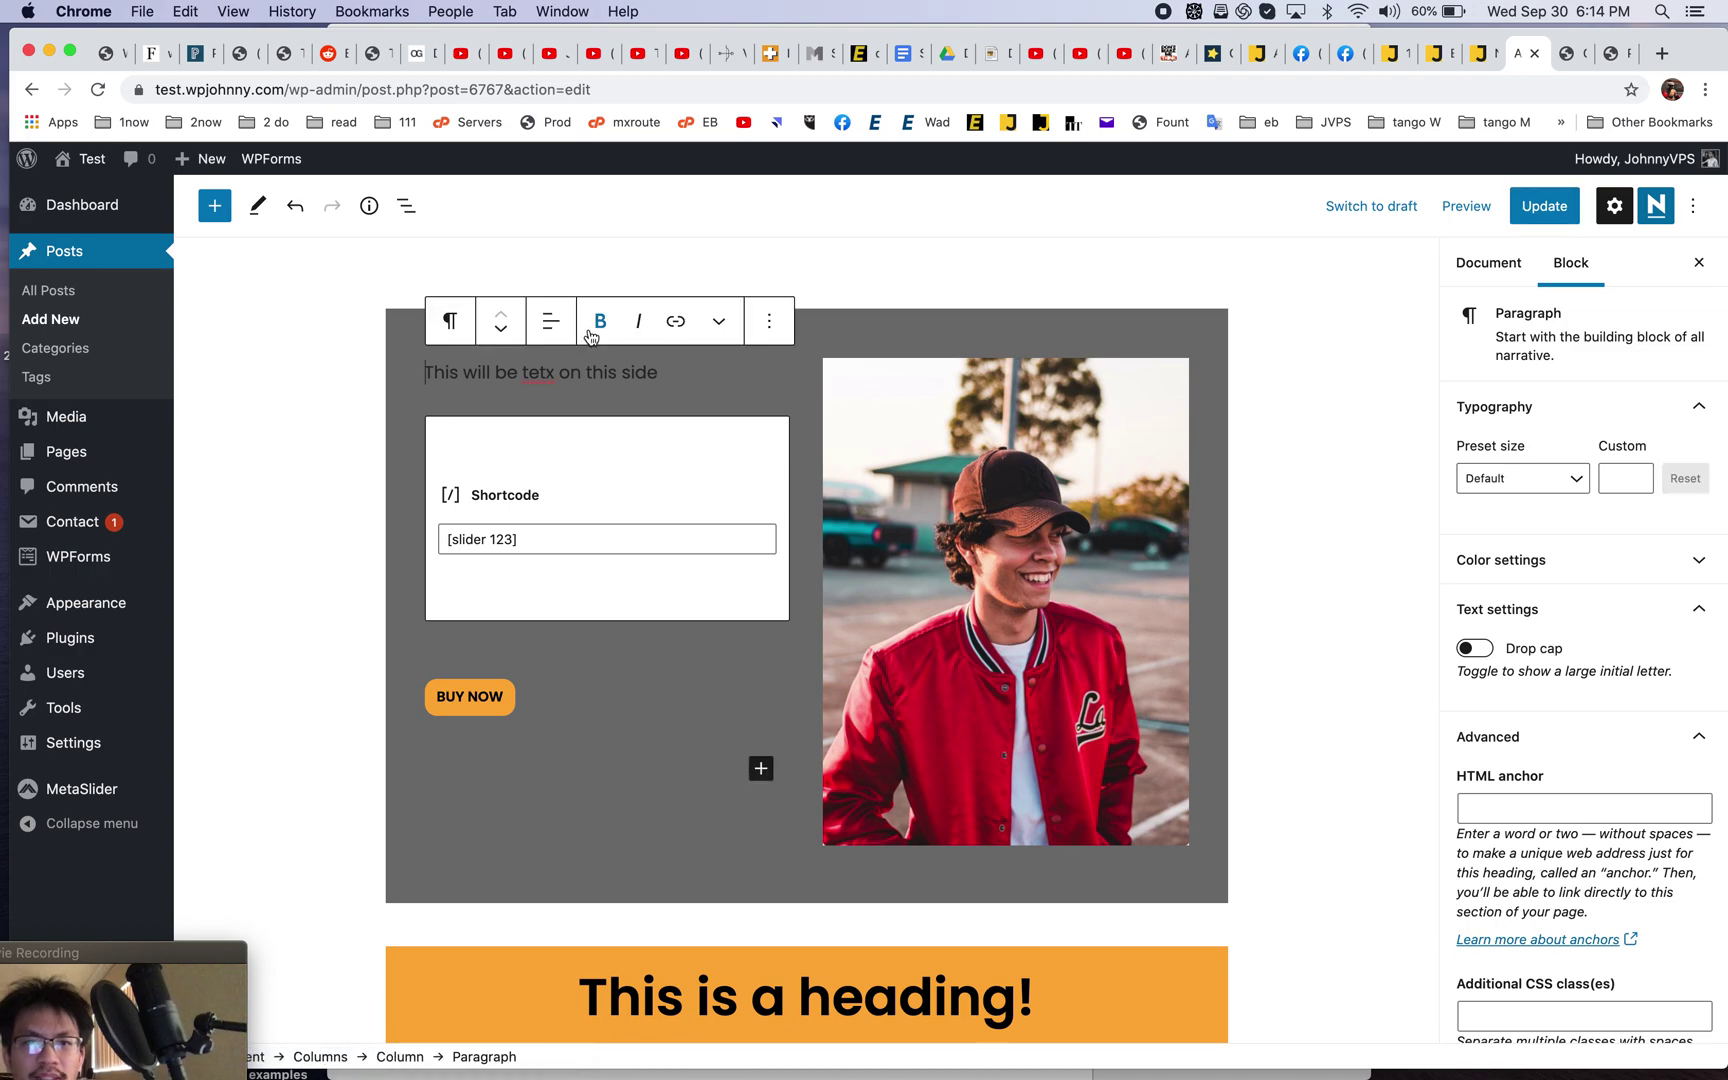
click(395, 363)
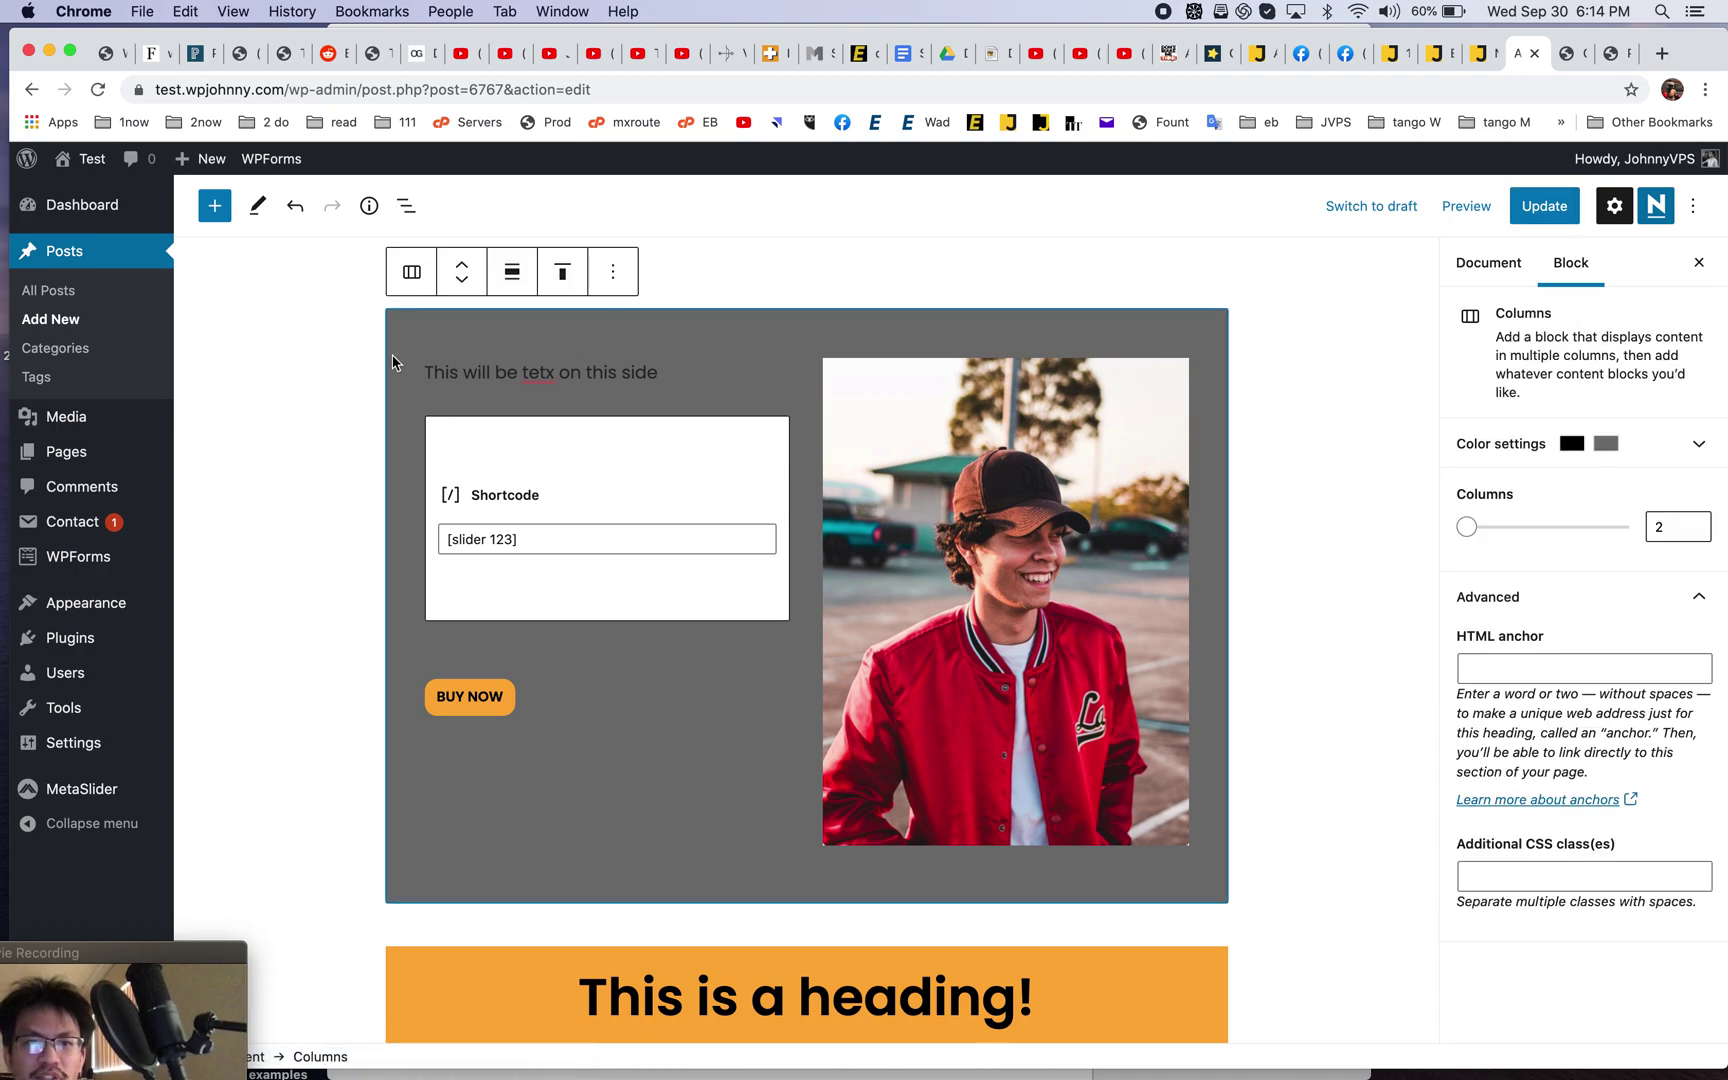
click(692, 301)
scroll(690, 301, up, 1)
click(673, 416)
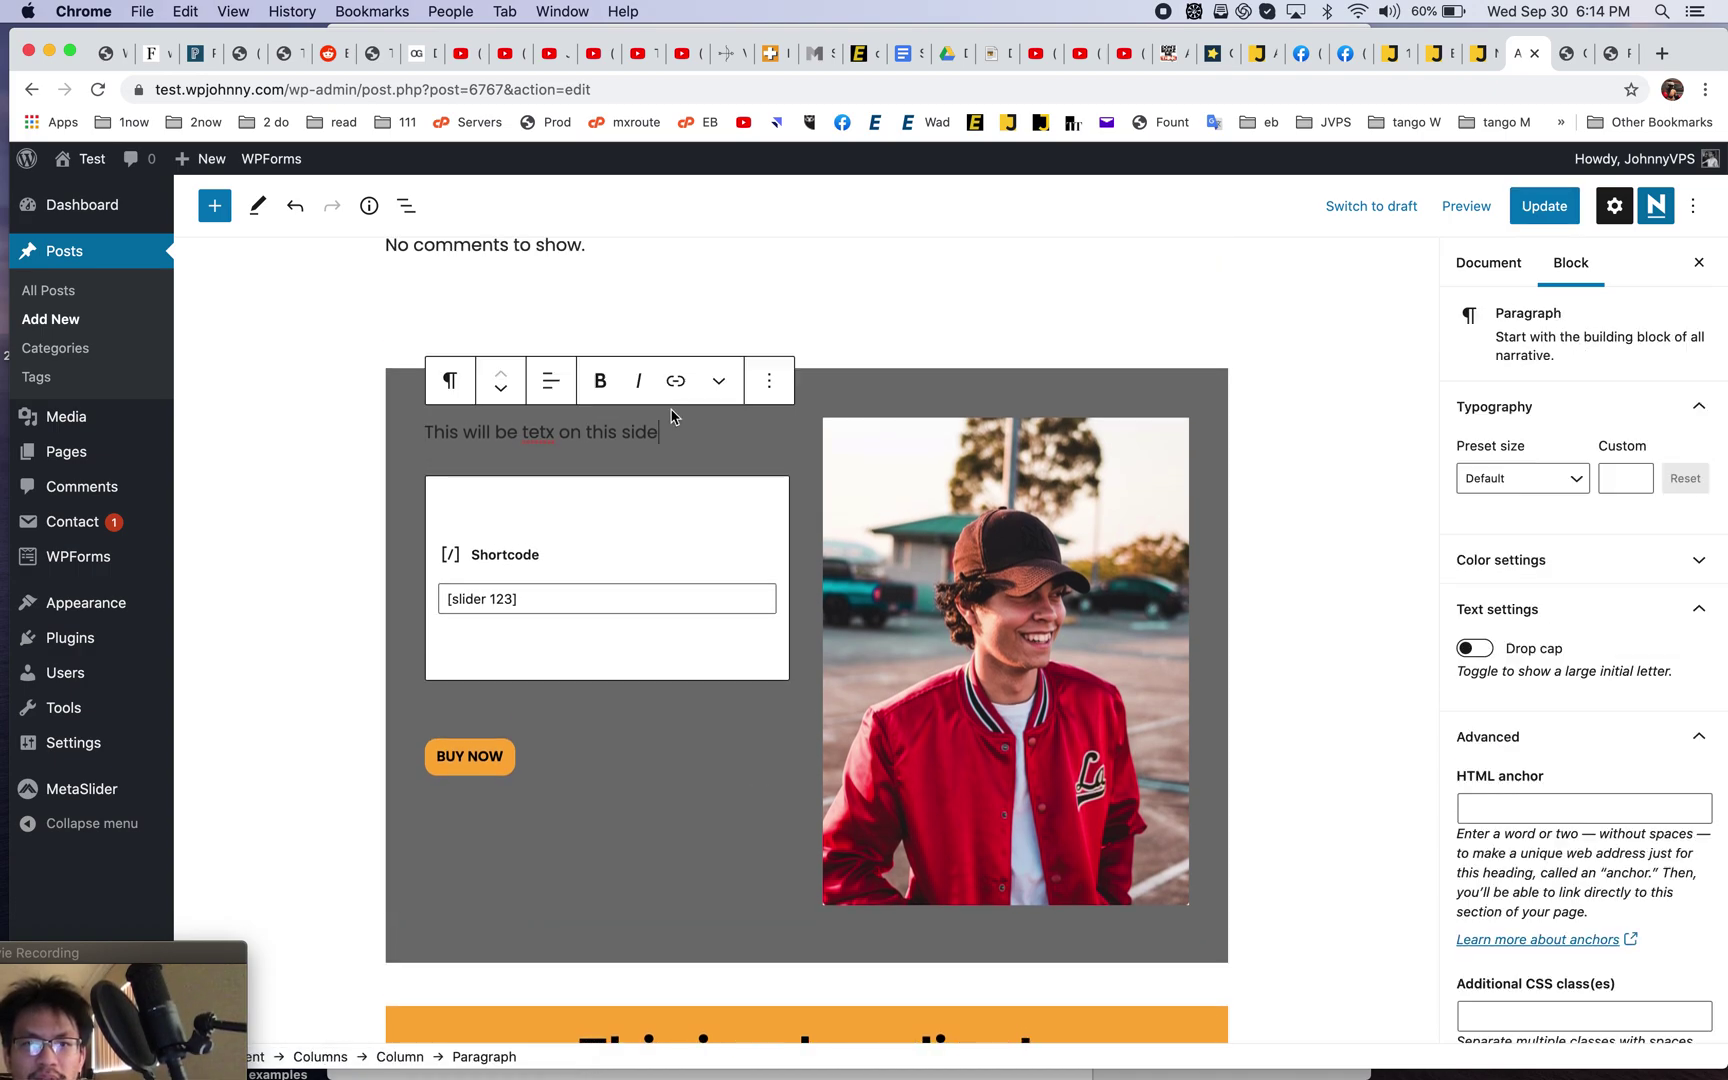
click(850, 376)
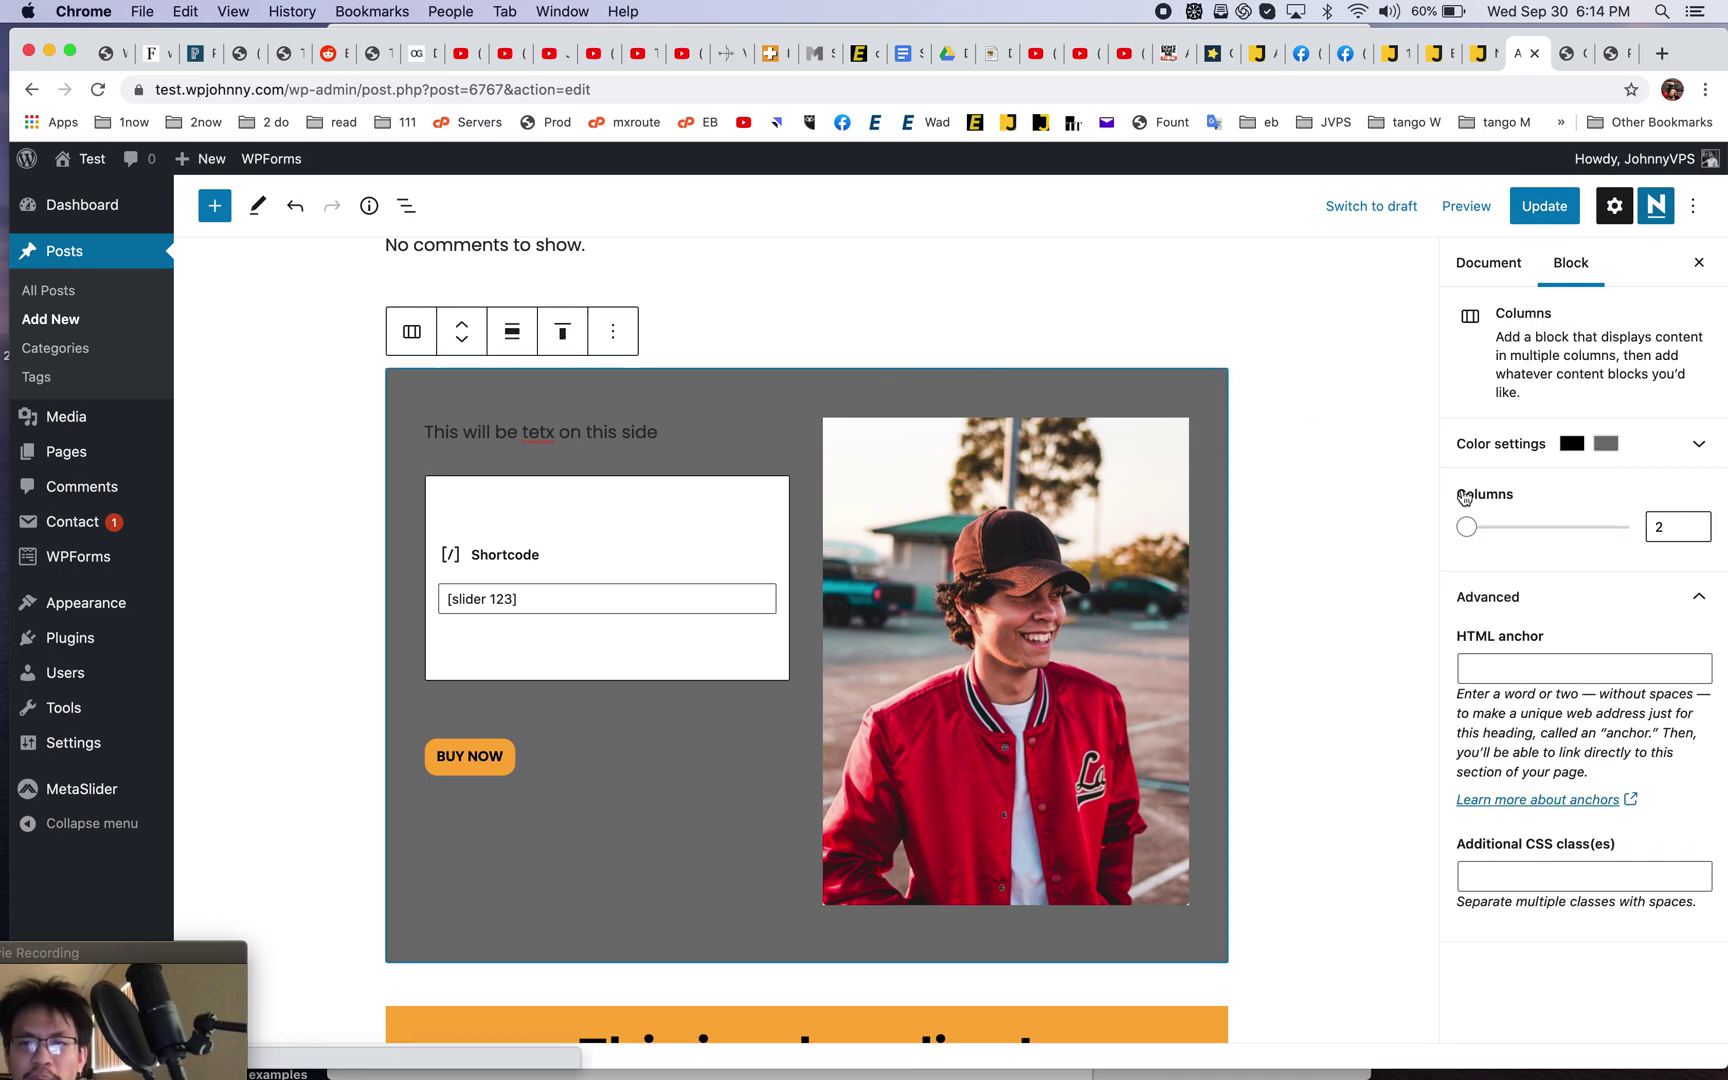
click(614, 334)
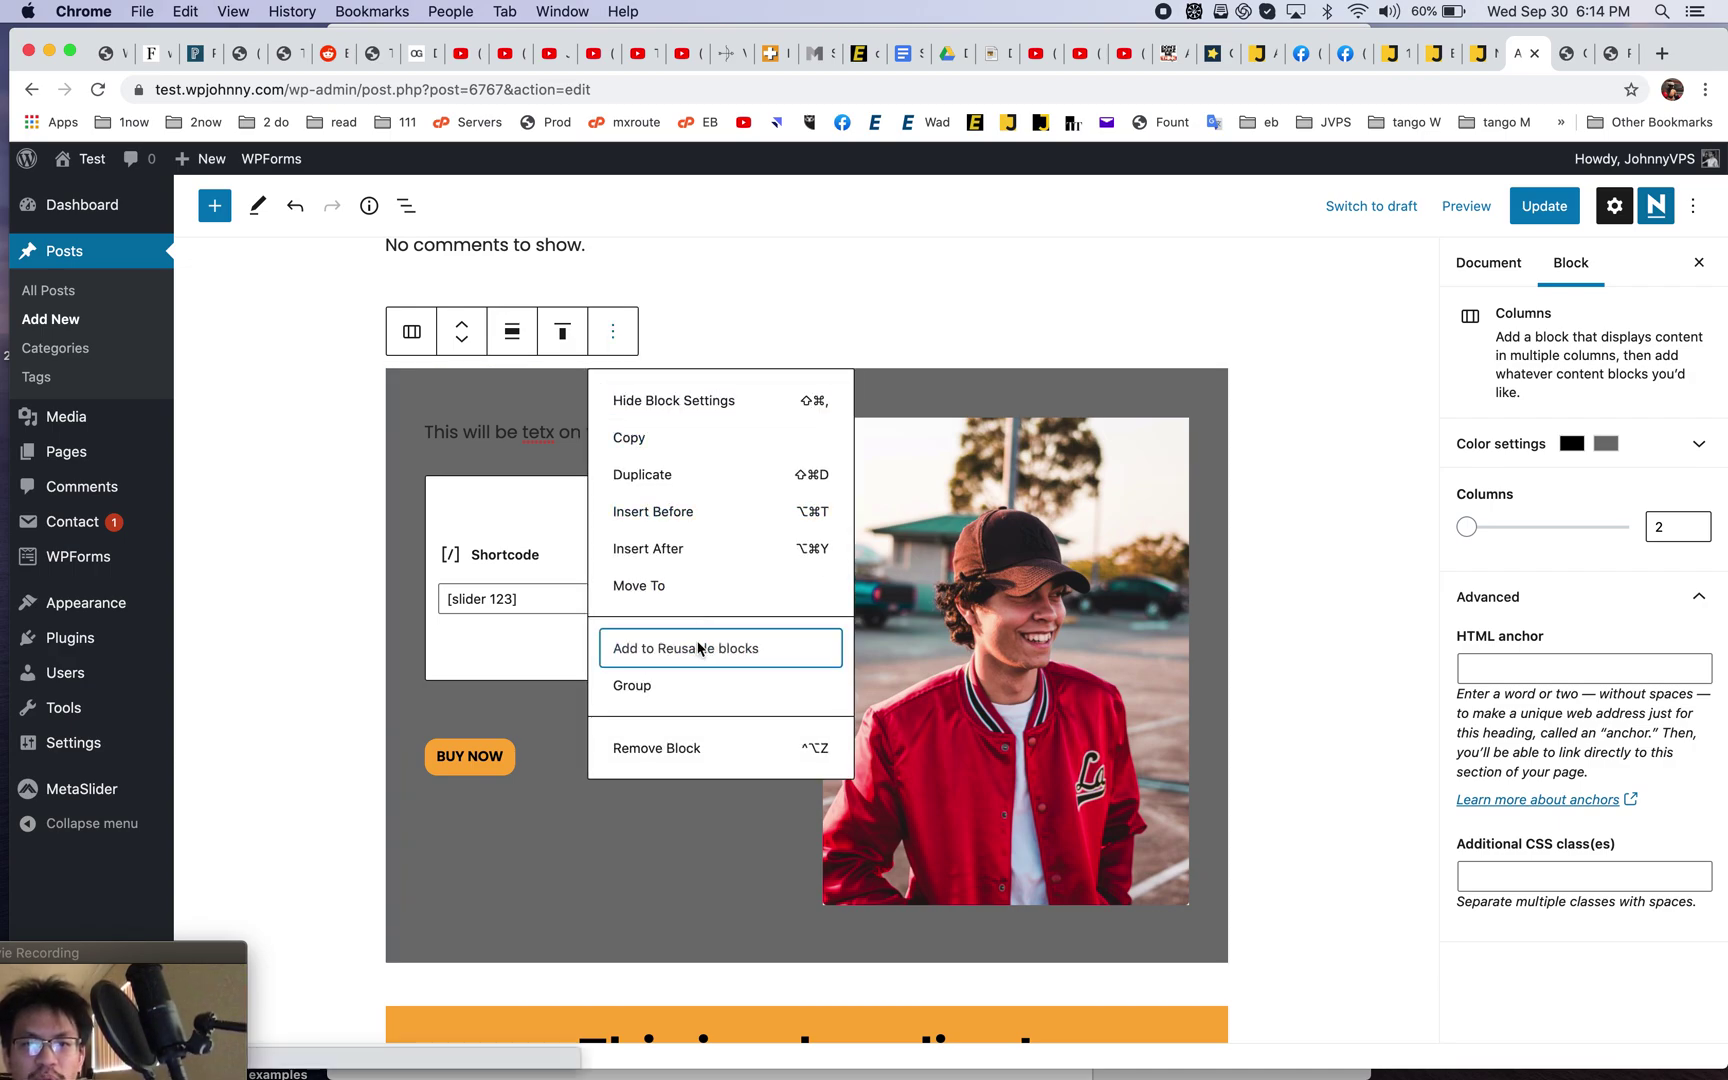
click(698, 648)
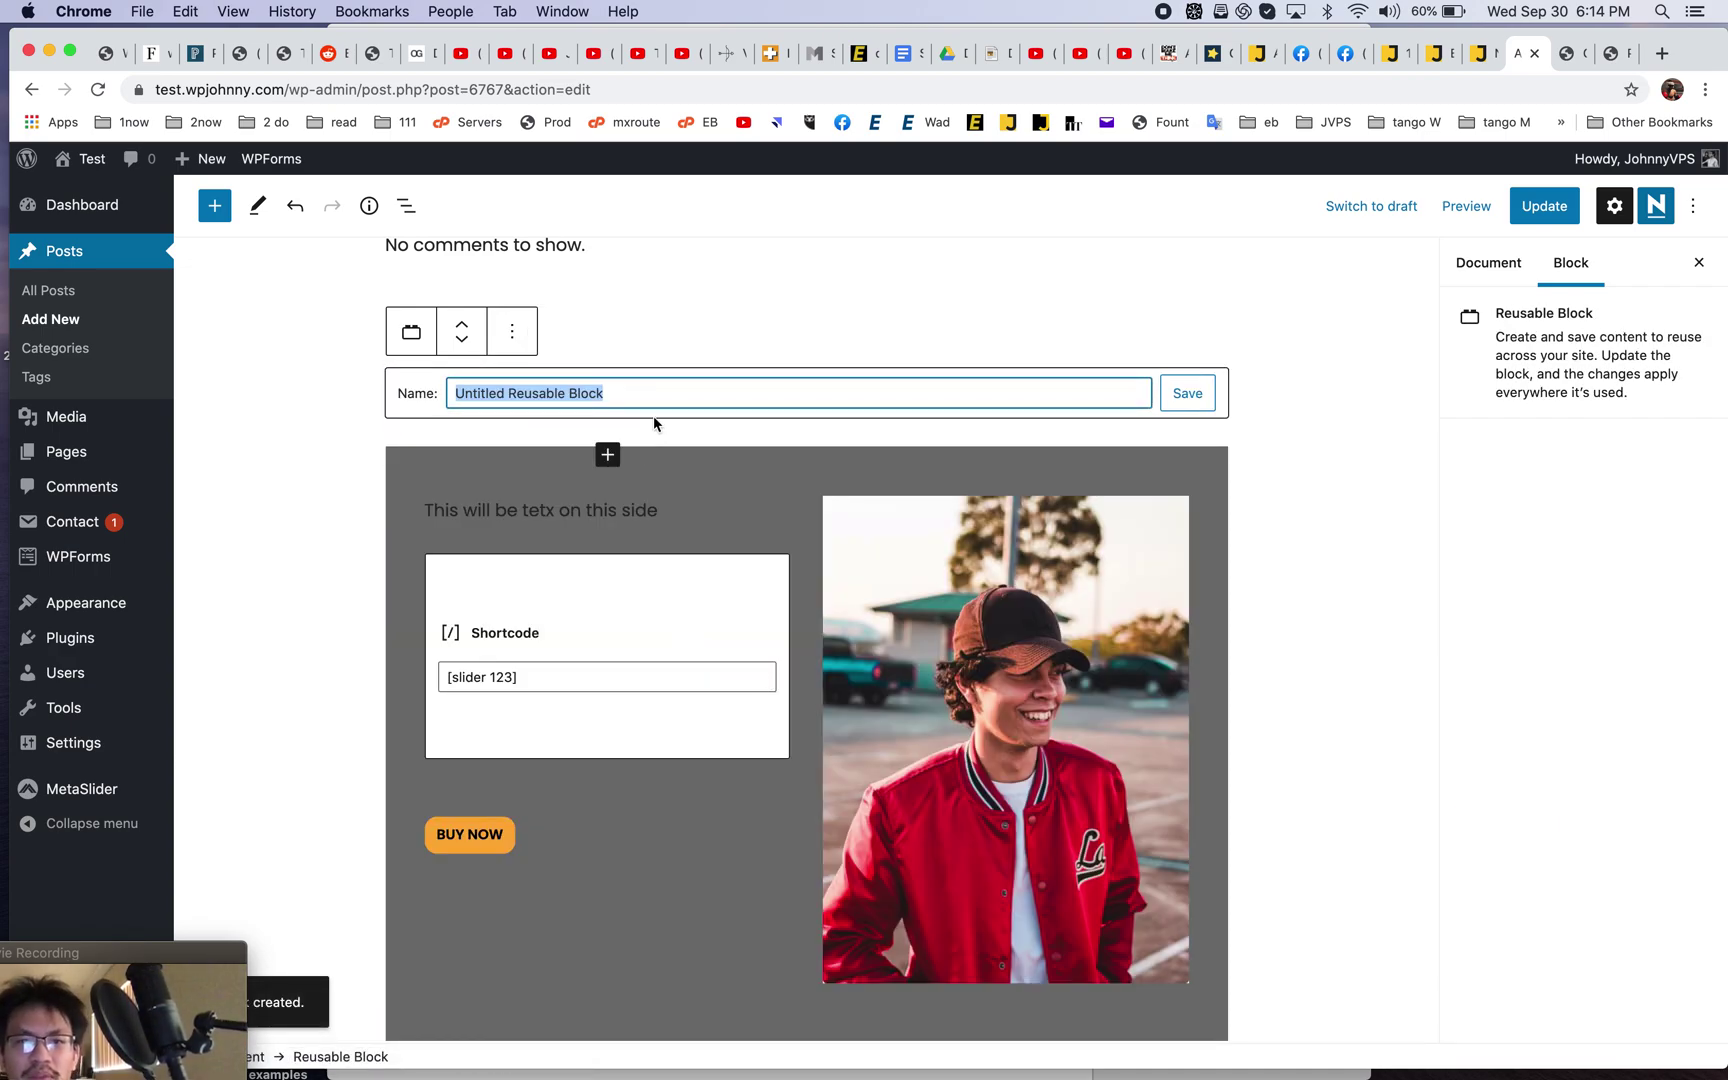
text(Sales block)
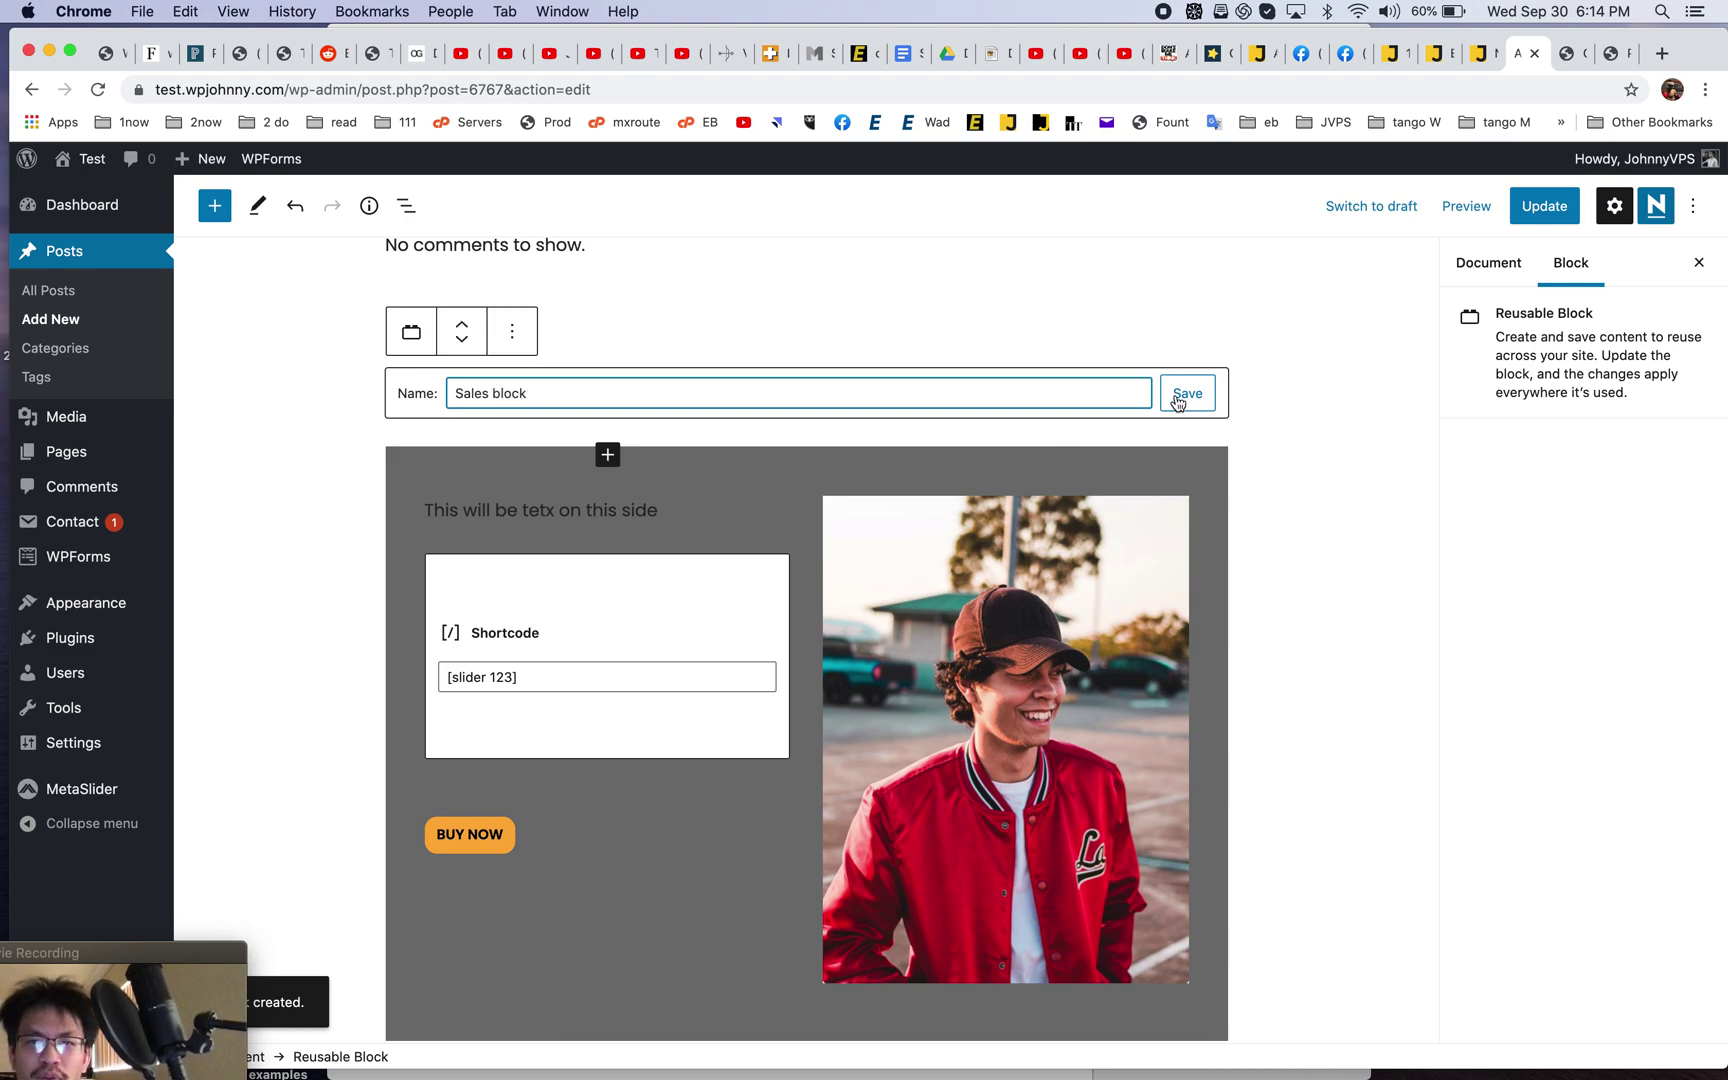
click(1185, 394)
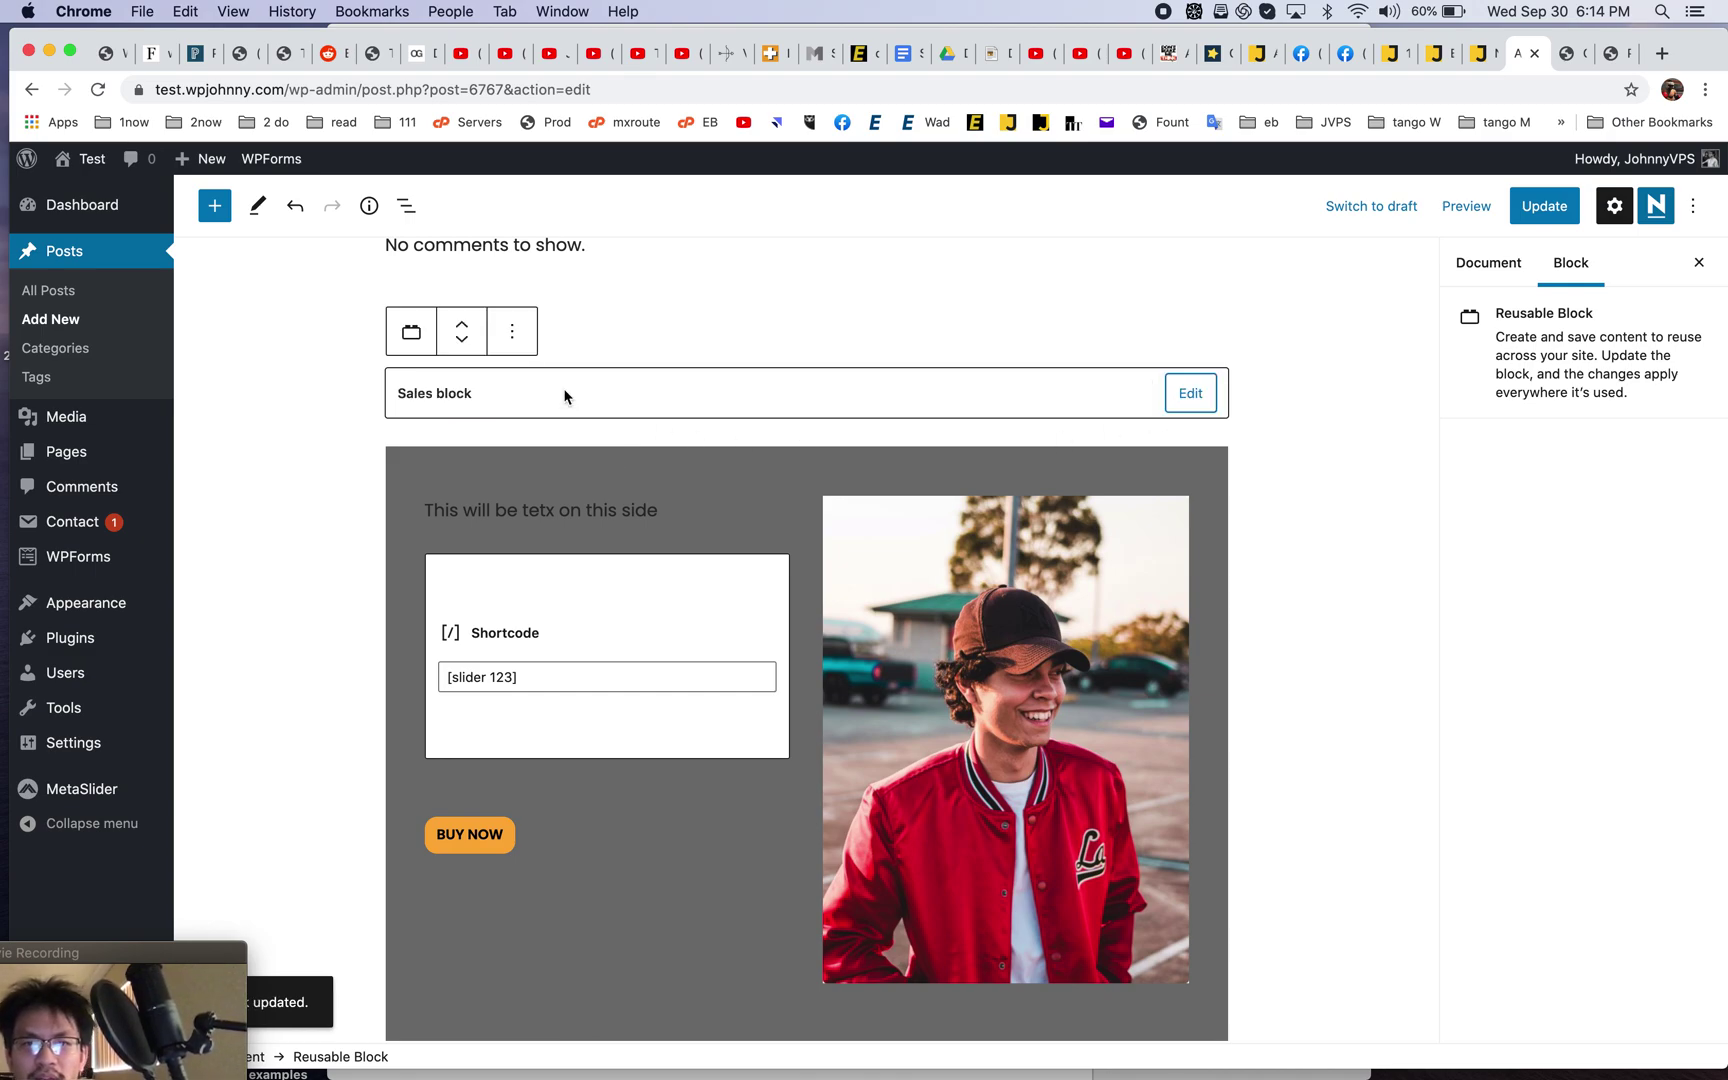
- Create a new post in a separate tab and title it "Sales block only"
mouse_move(200, 160)
super+click(188, 194)
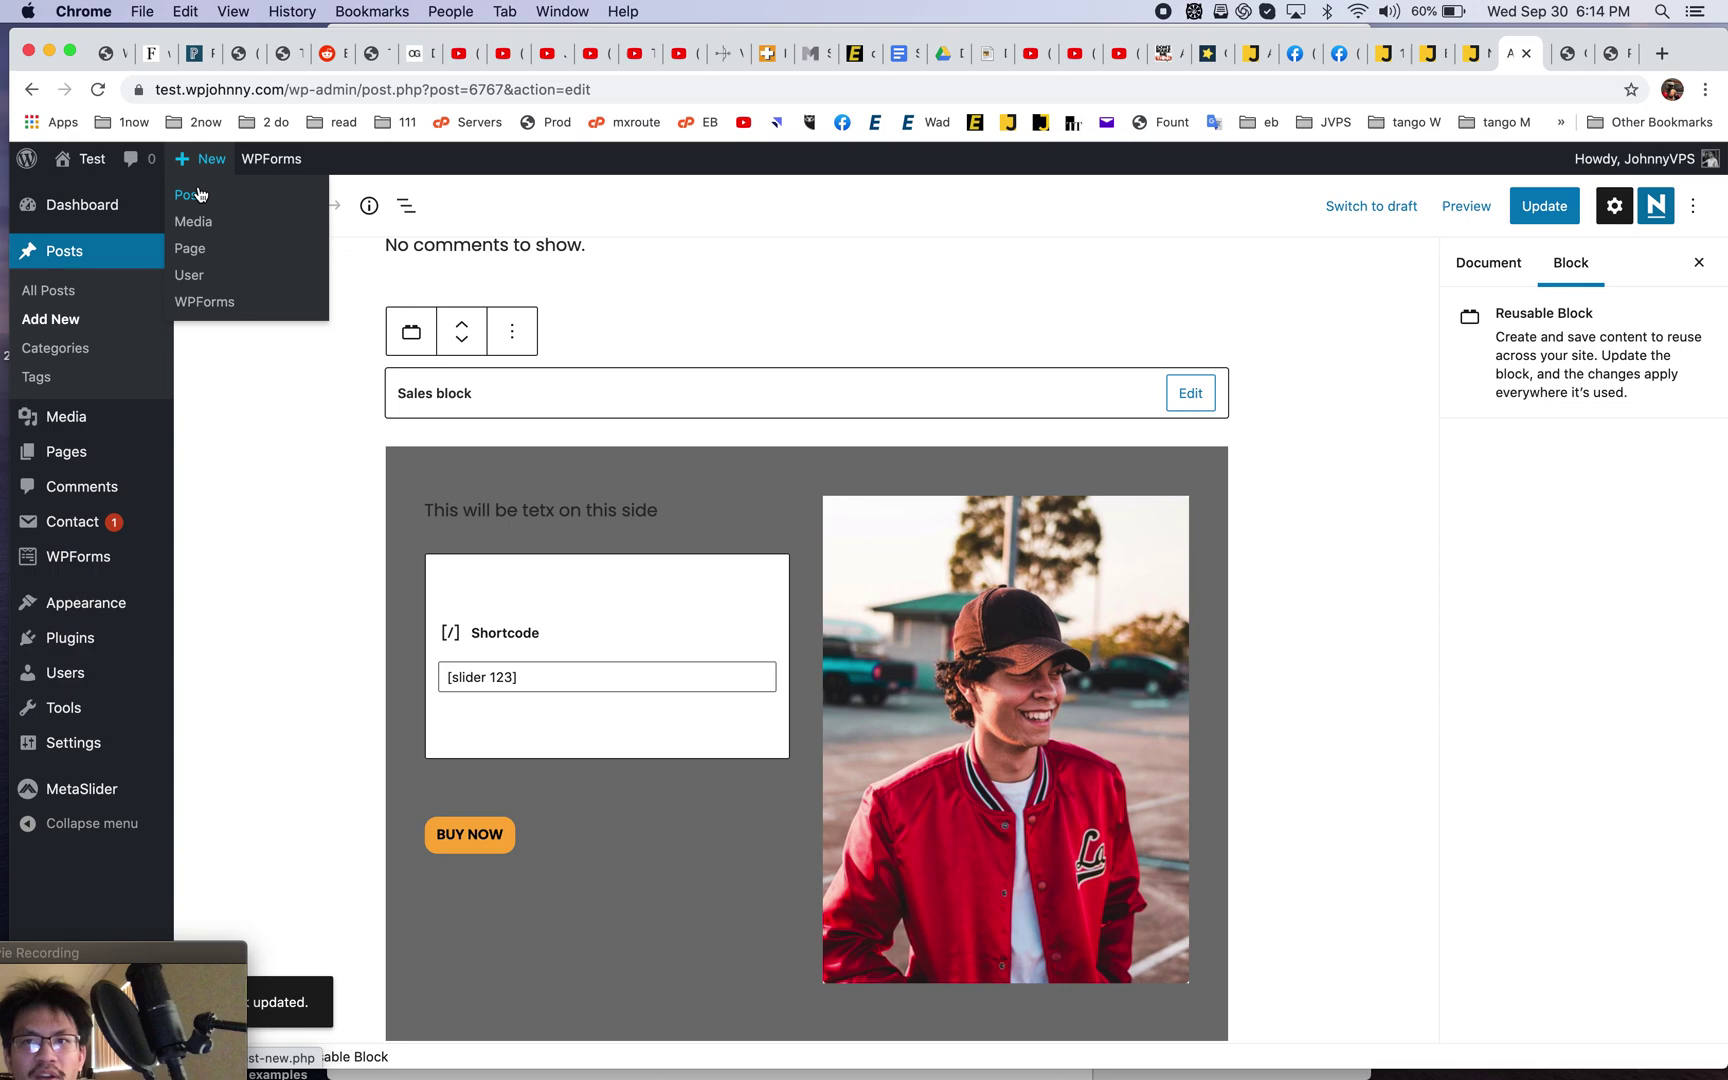
click(1527, 53)
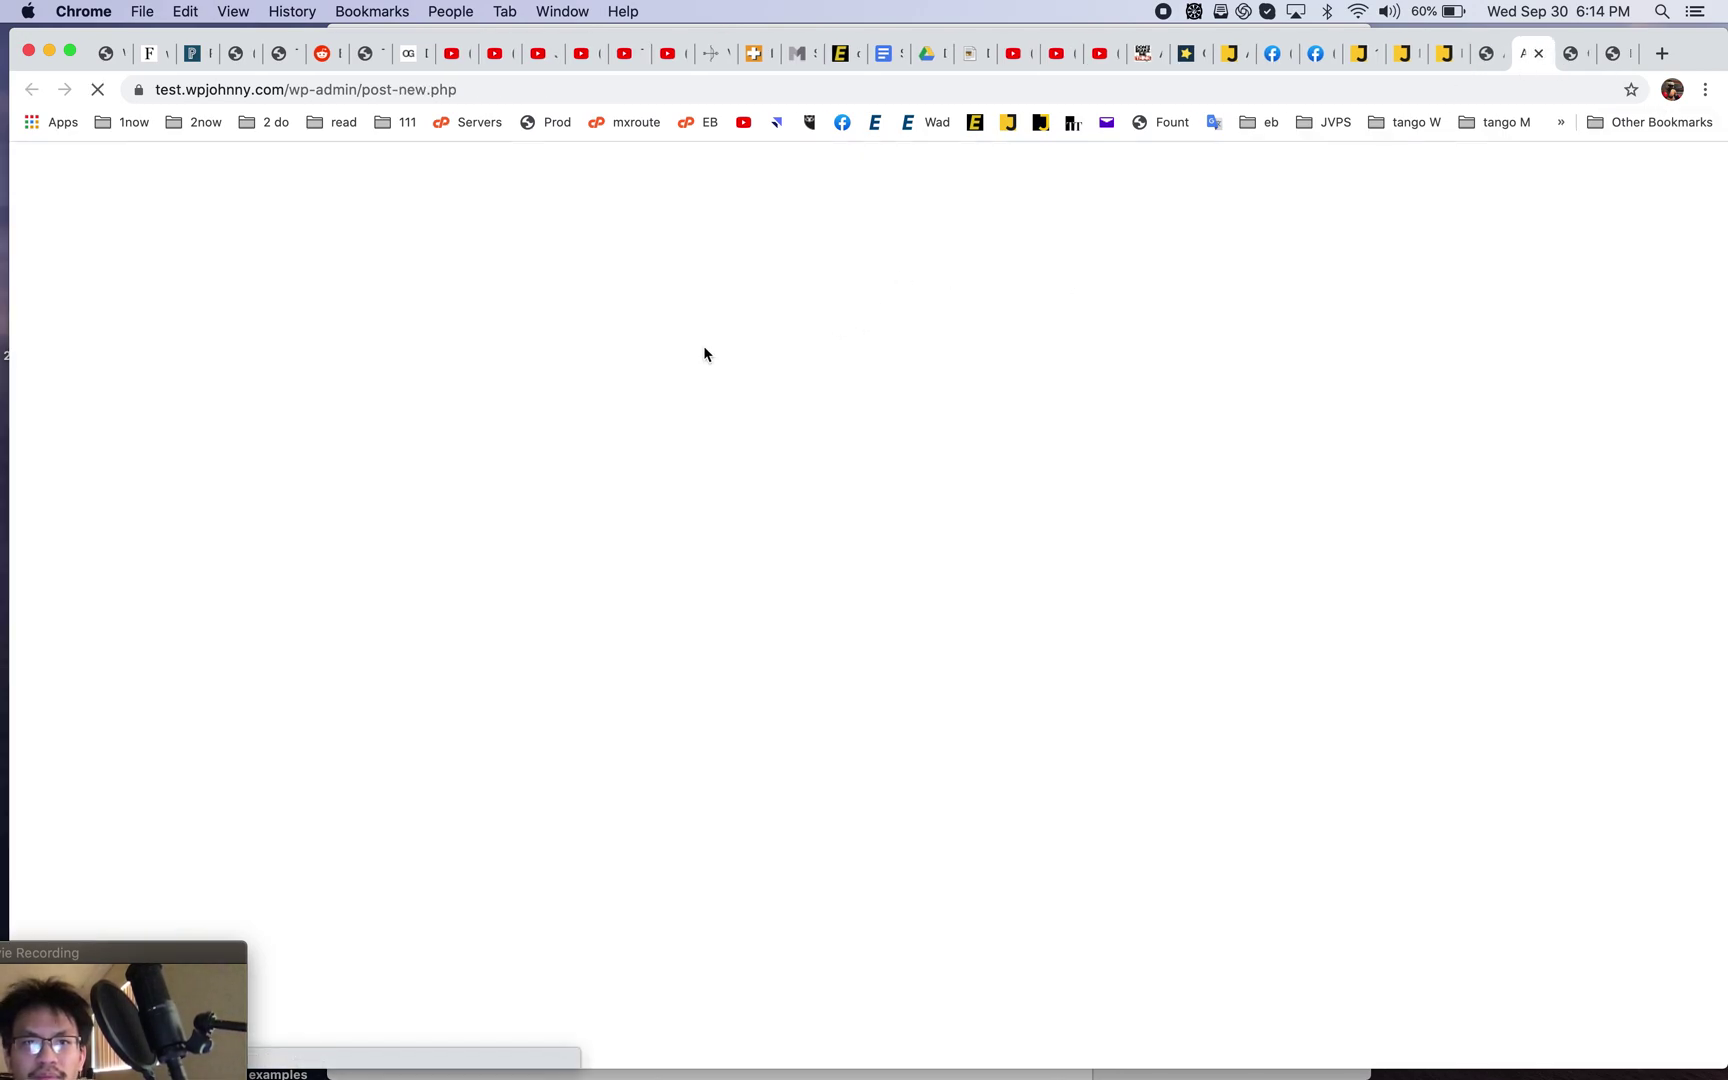
text(Sales pag)
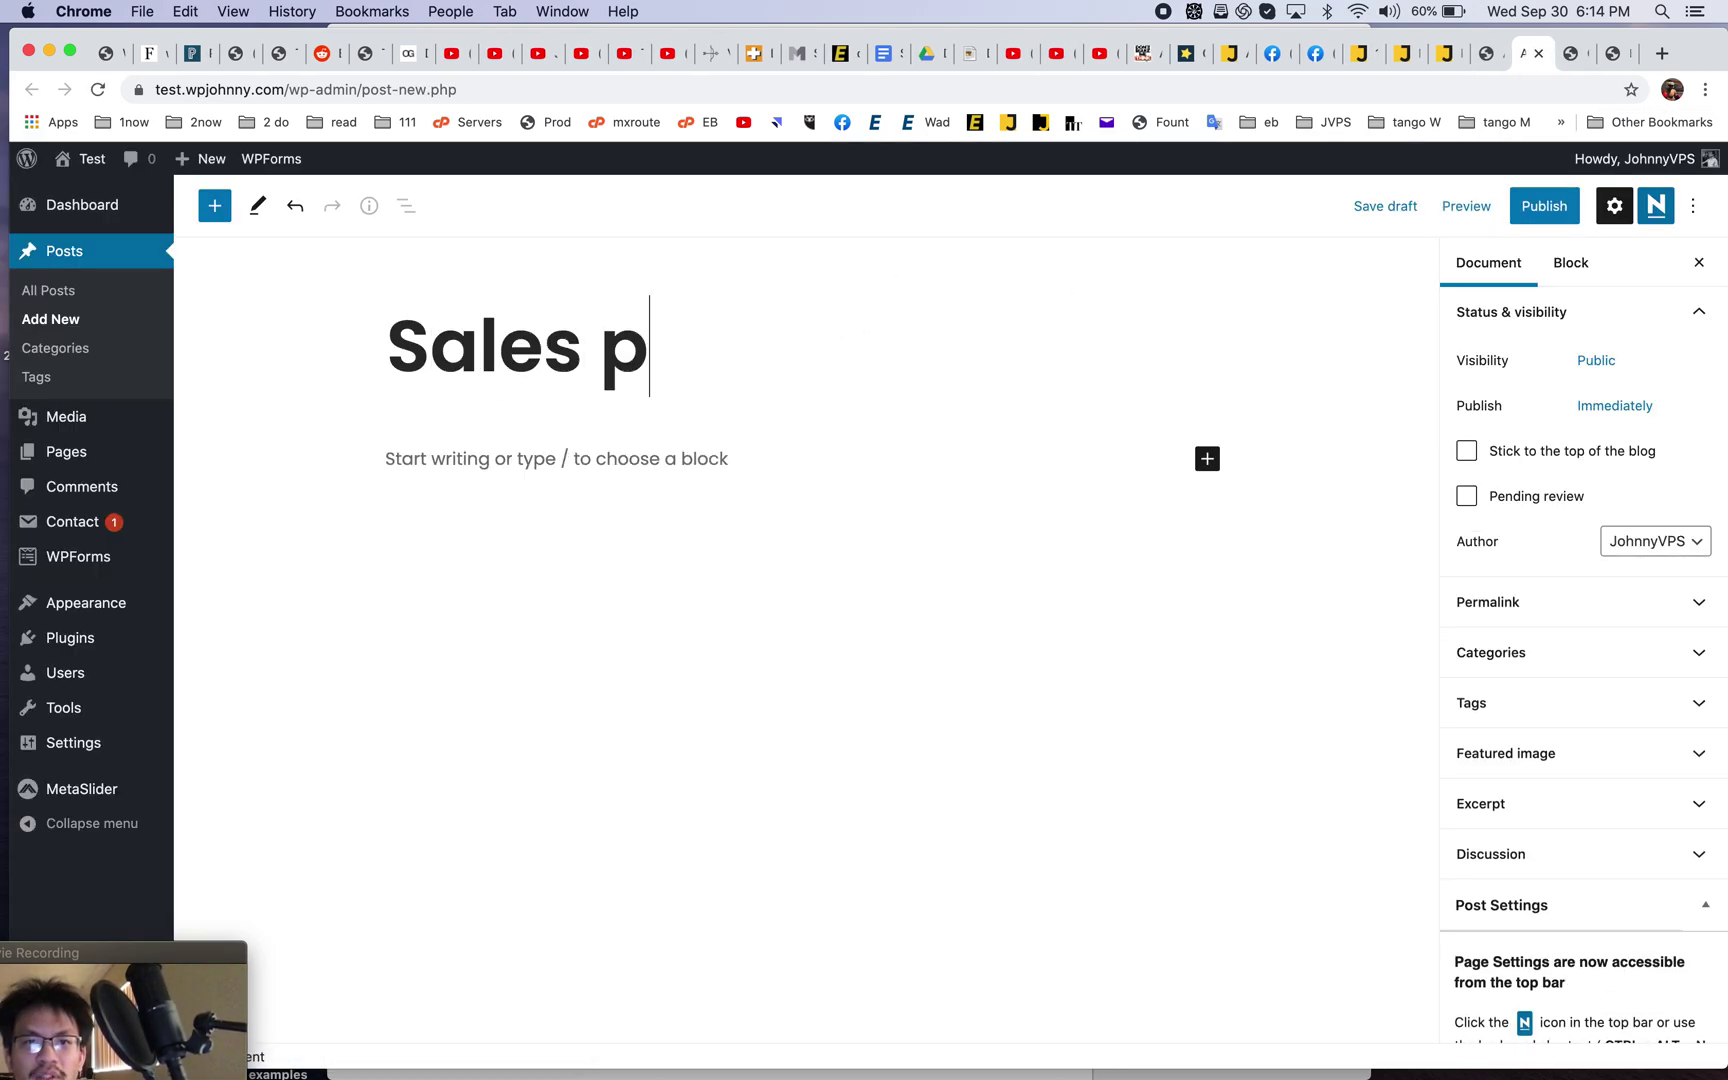
key(BackSpace)
key(BackSpace)
key(BackSpace)
text(blok)
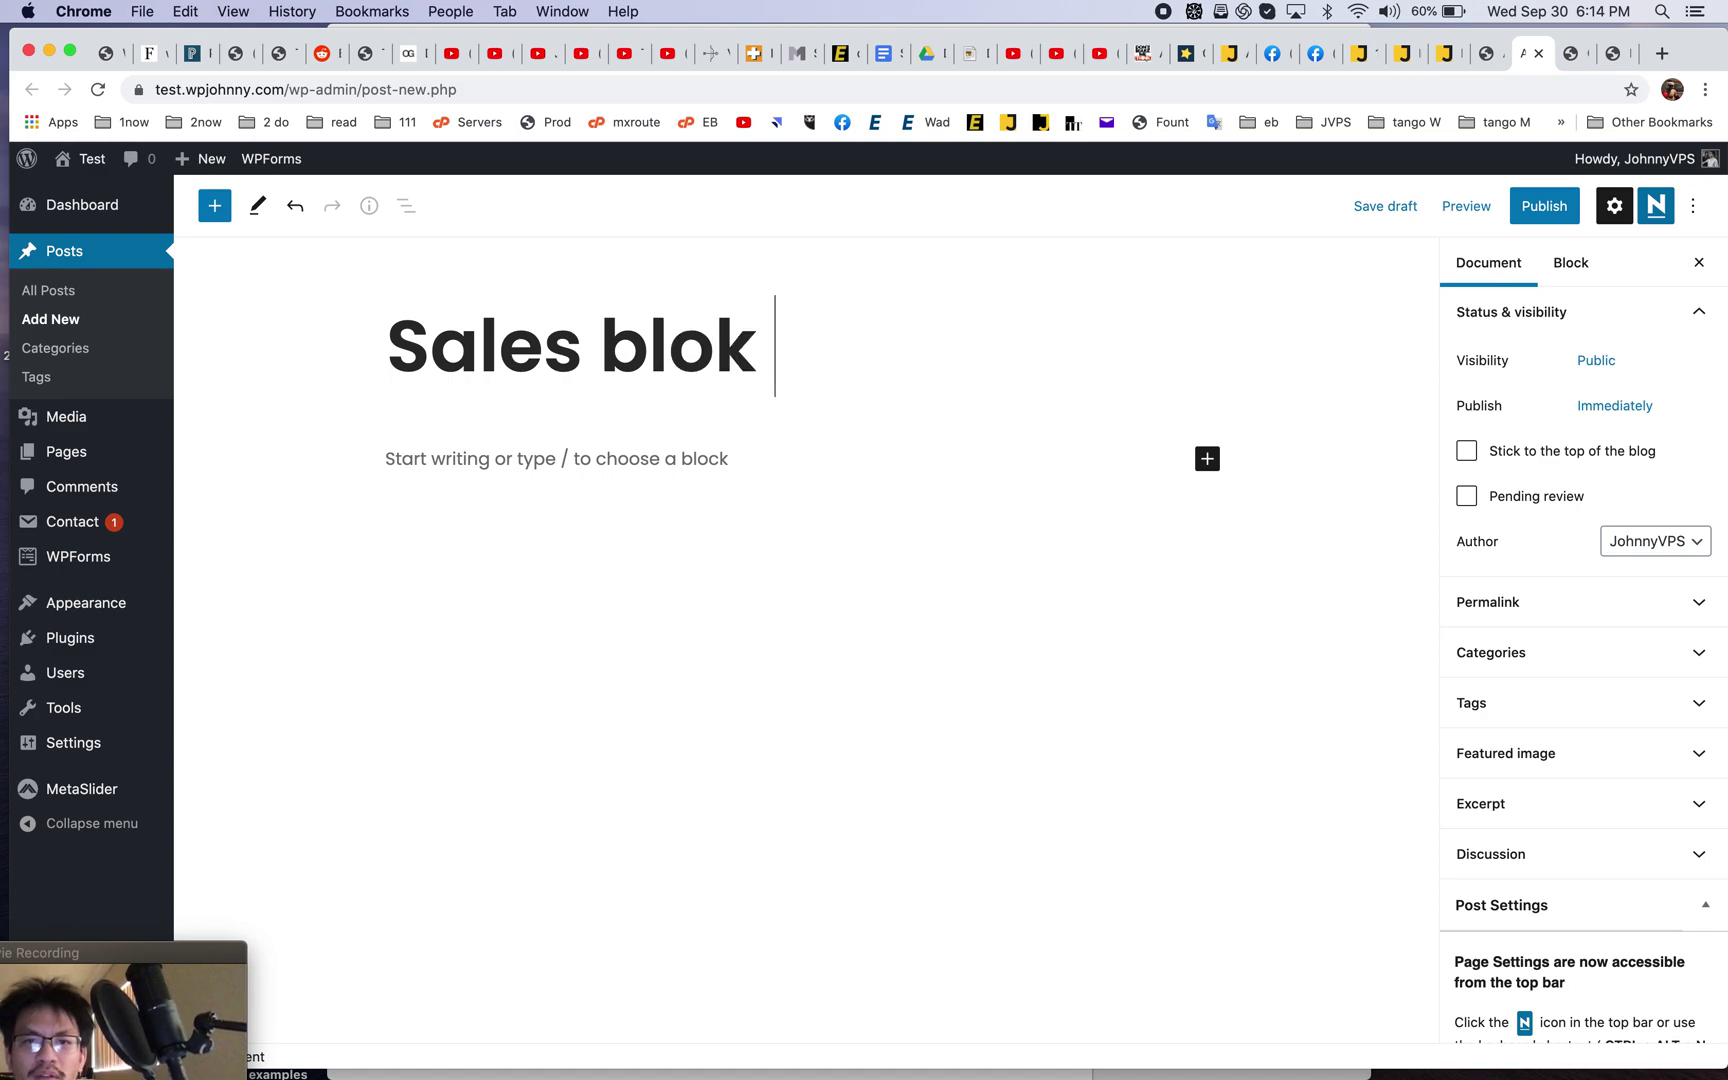
key(BackSpace)
text(ck only)
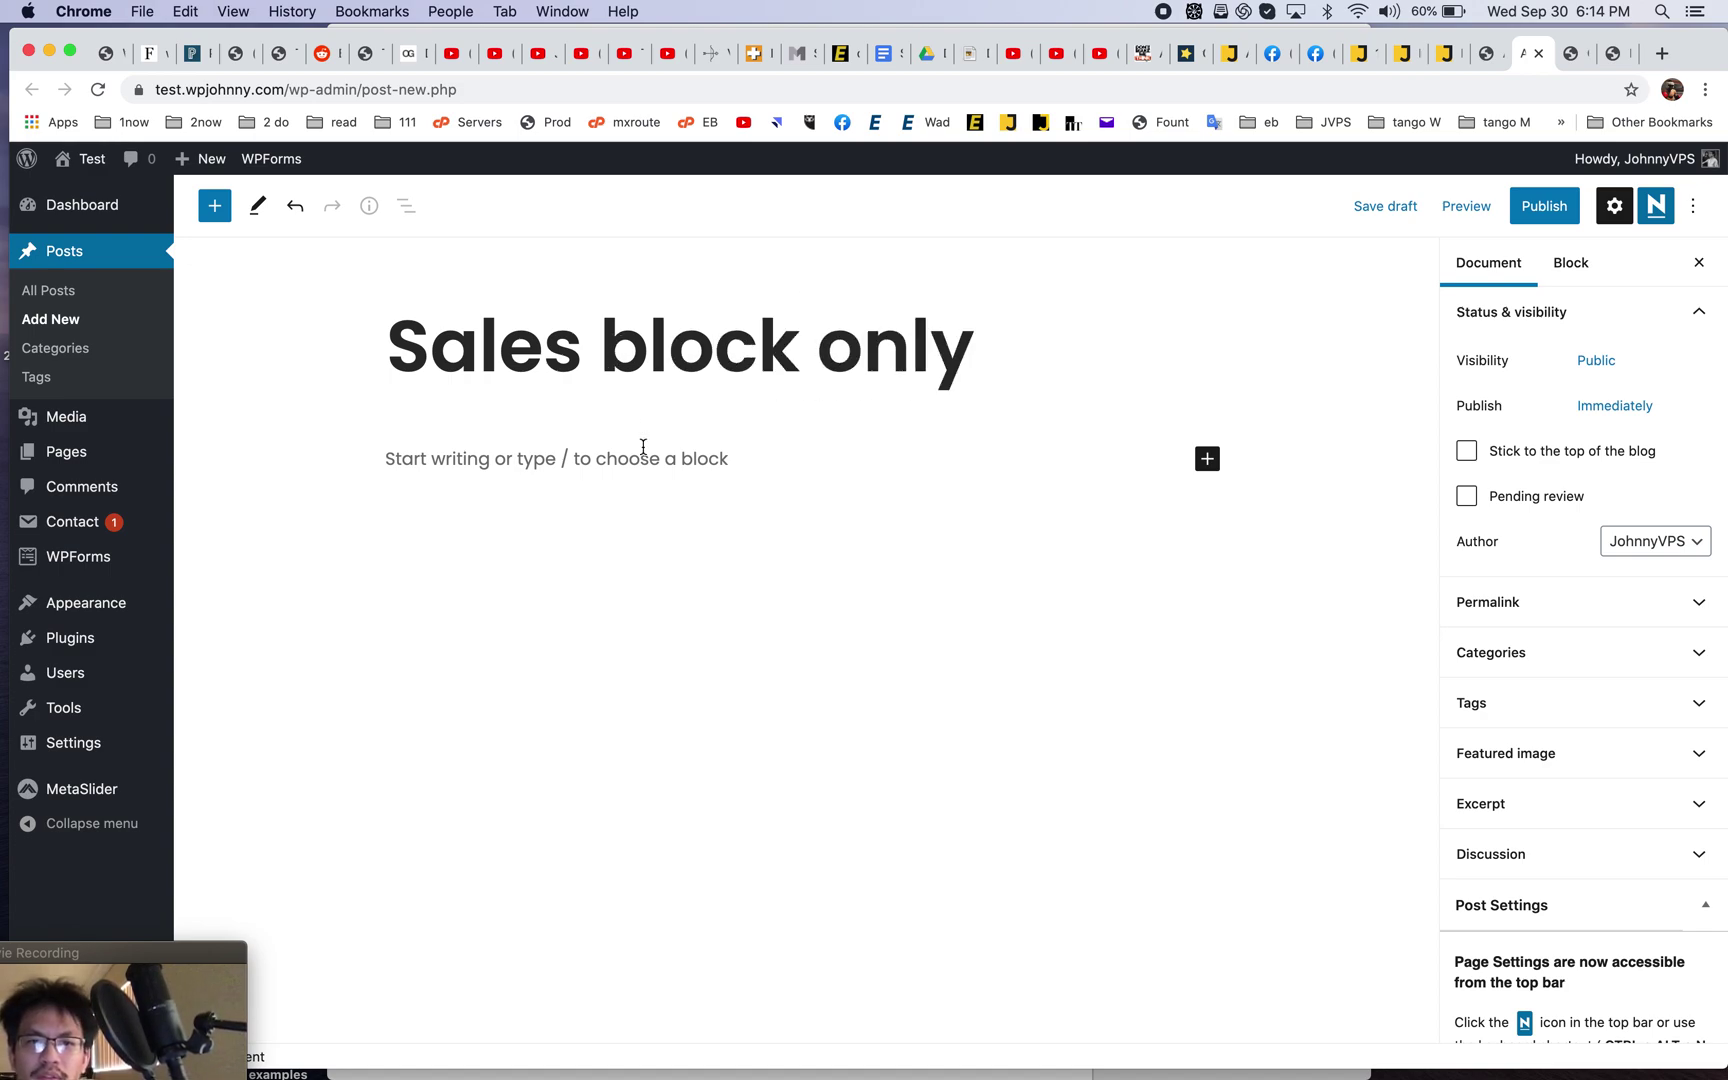
- Publish the "Sales block only" post with its body left empty
click(643, 446)
click(1544, 205)
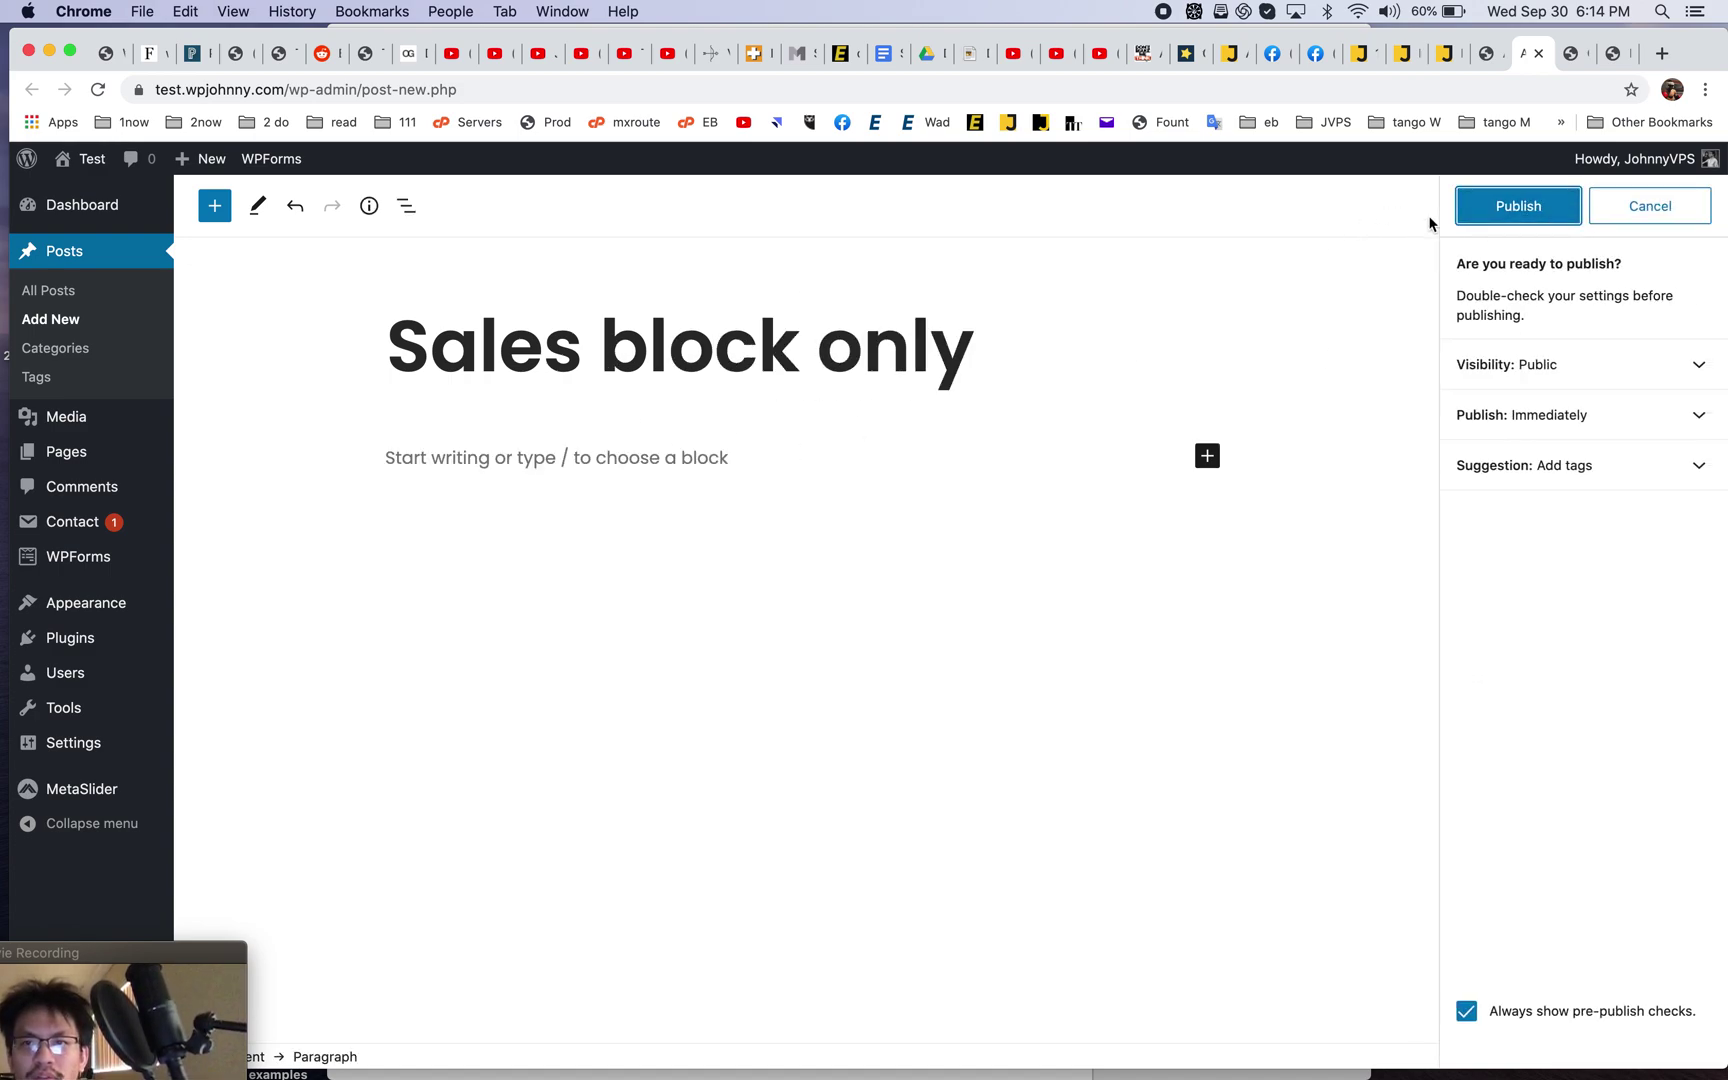
click(1518, 205)
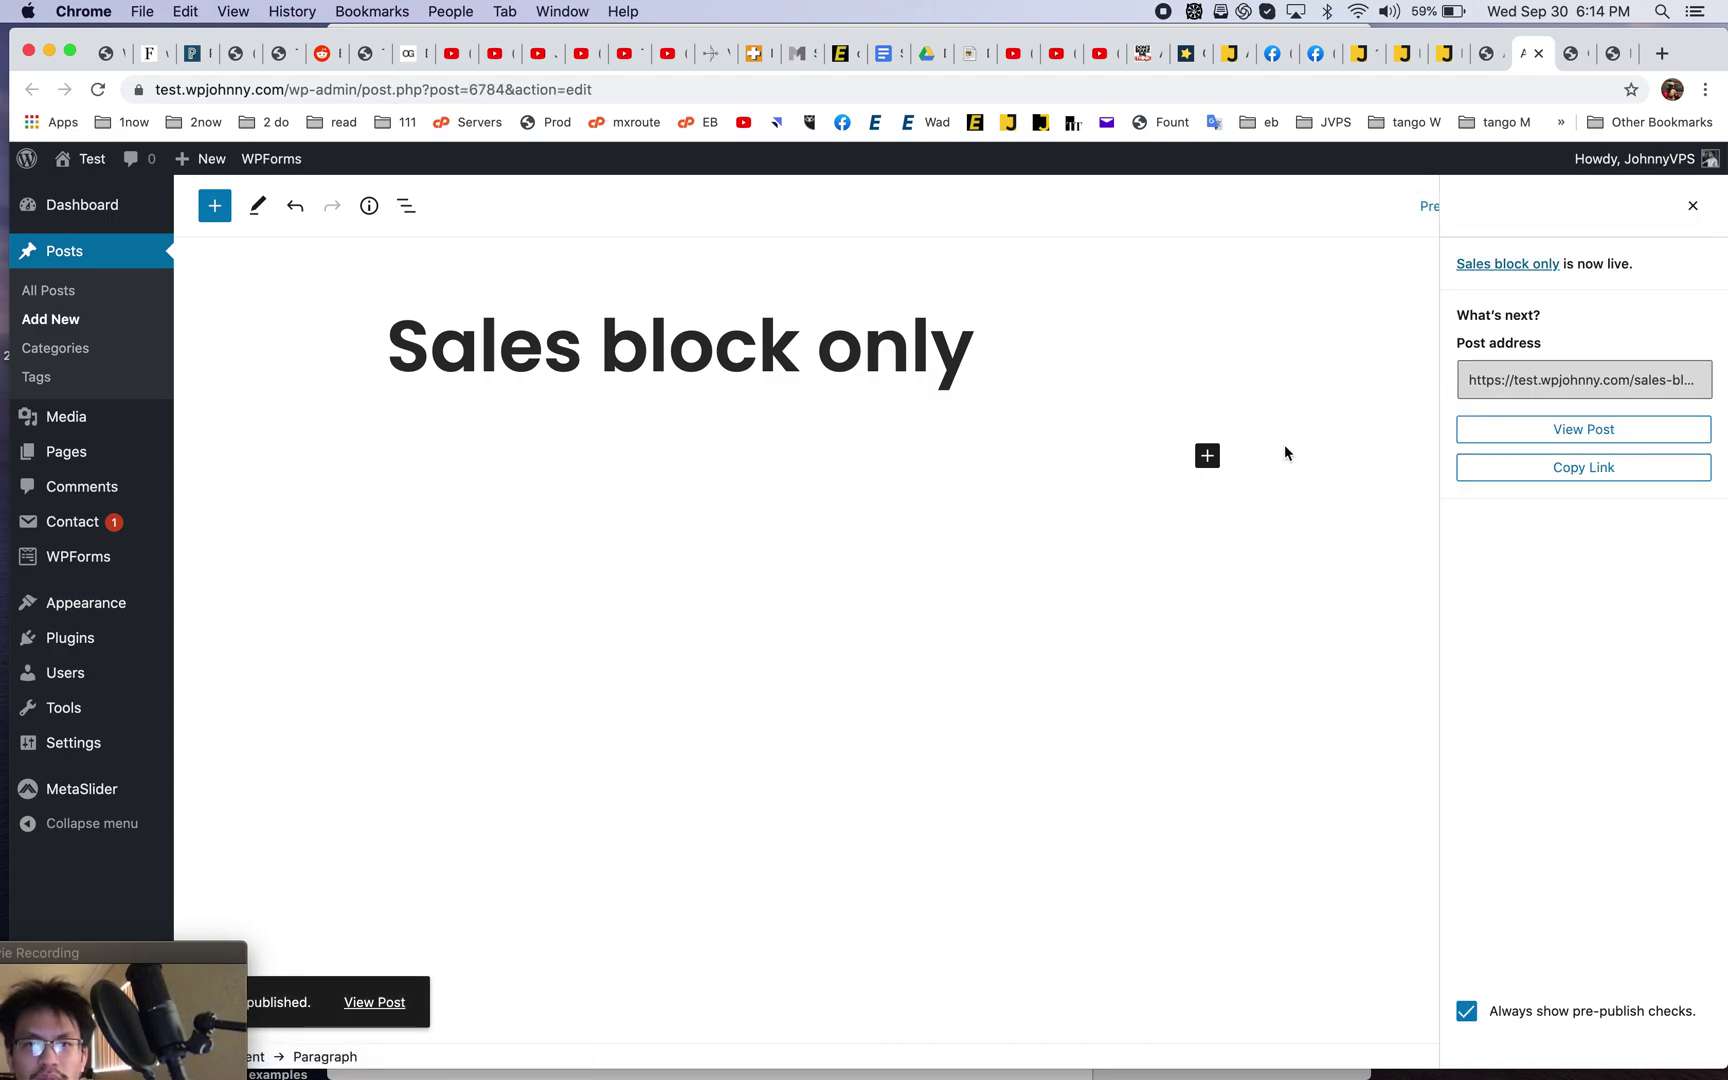
- Browse the full block library and its ready-made patterns for the new post
click(1207, 455)
text(re)
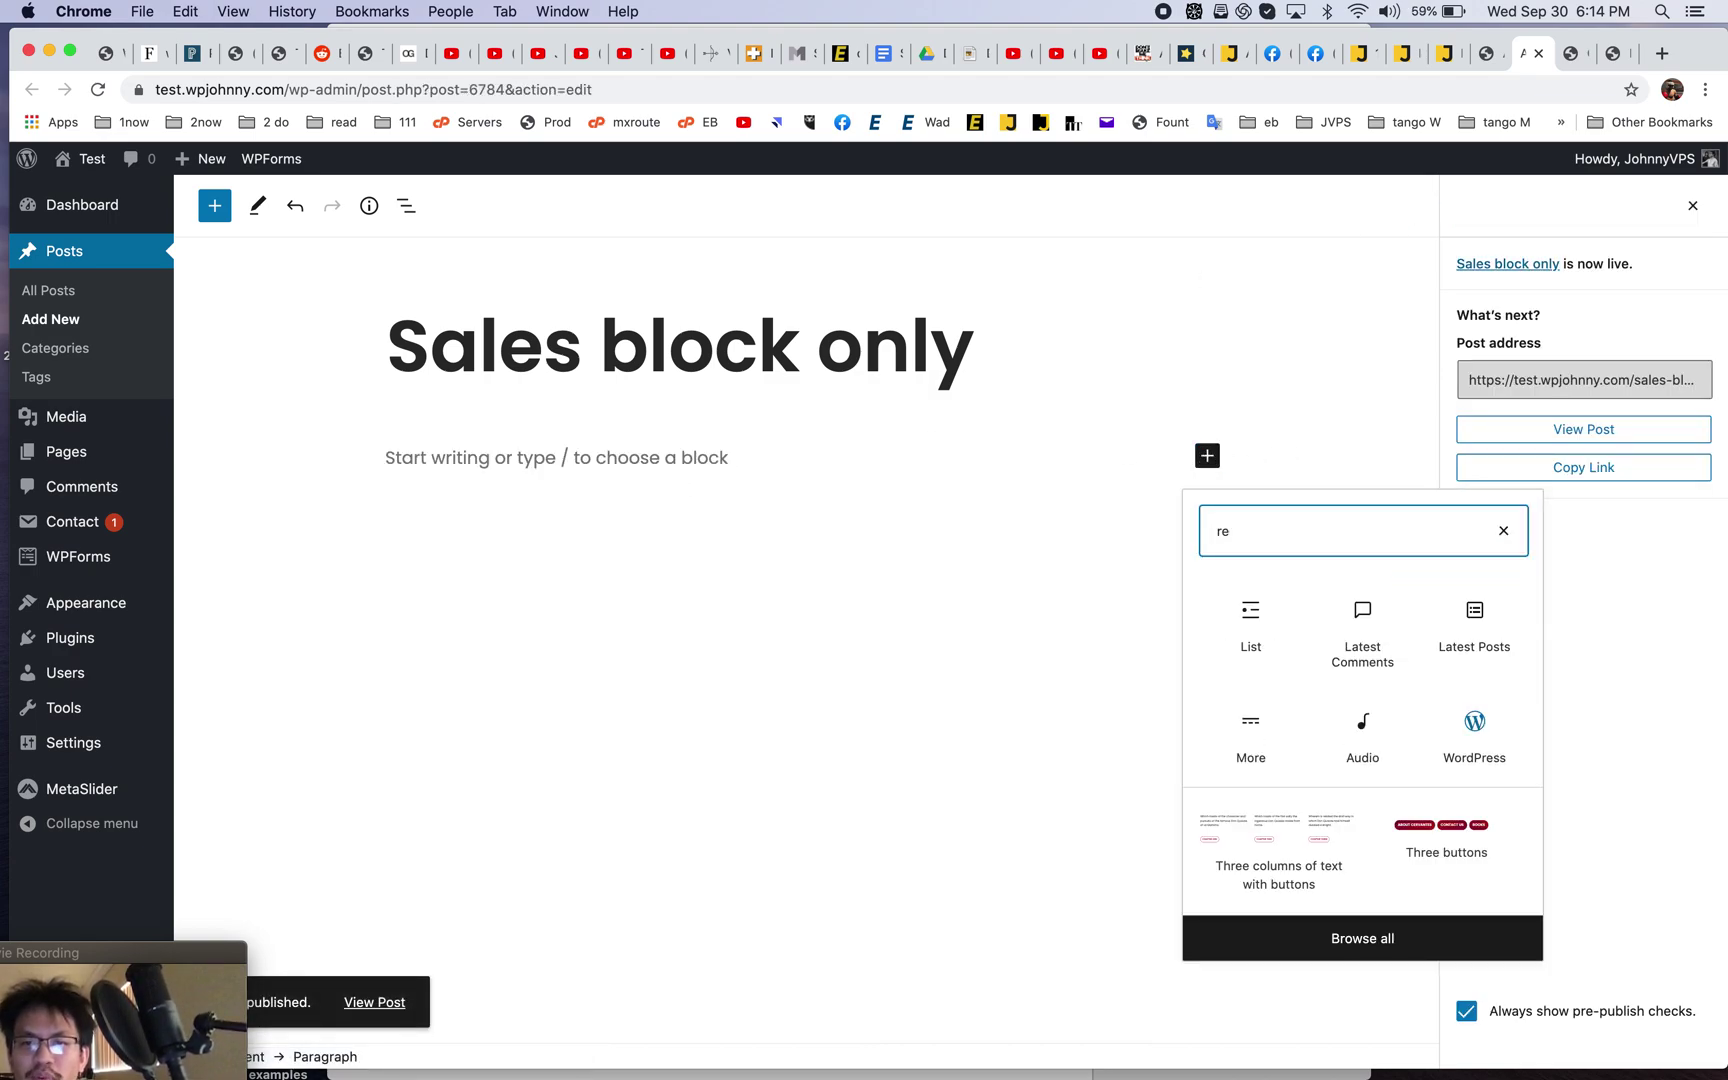
click(1360, 938)
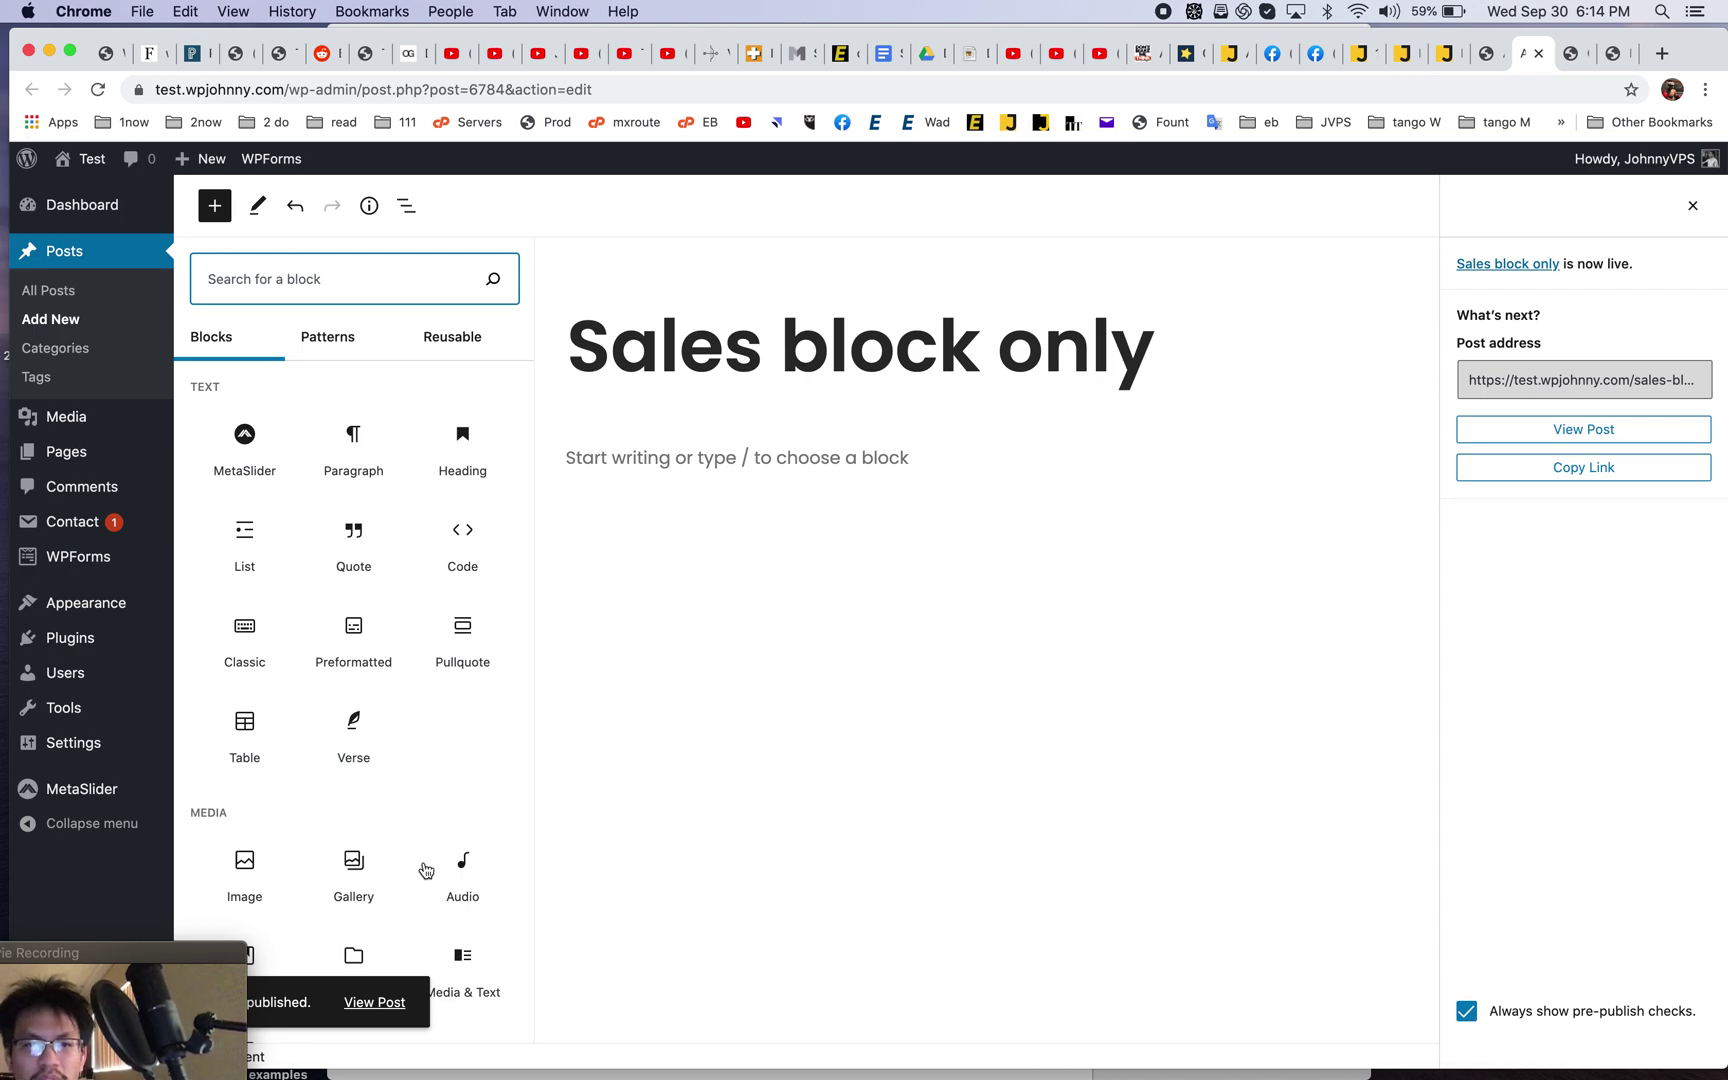
scroll(424, 862, down, 20)
scroll(372, 638, up, 10)
click(347, 338)
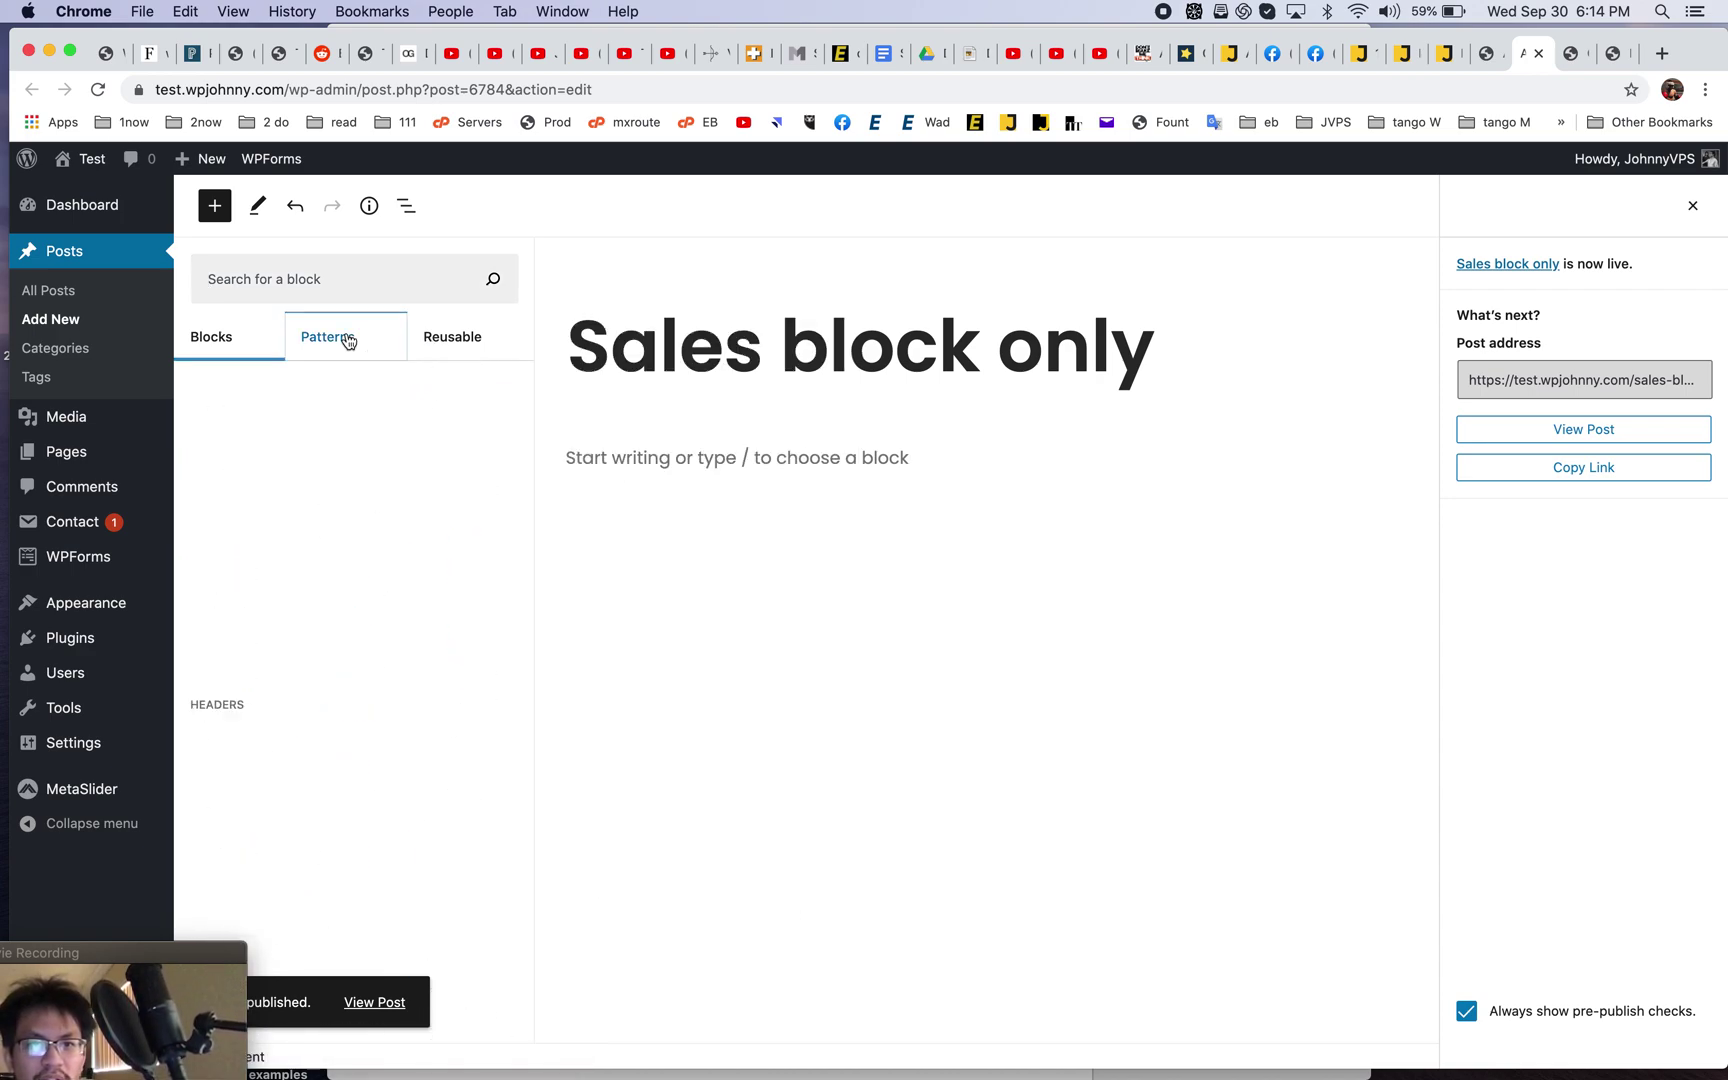
scroll(343, 707, down, 6)
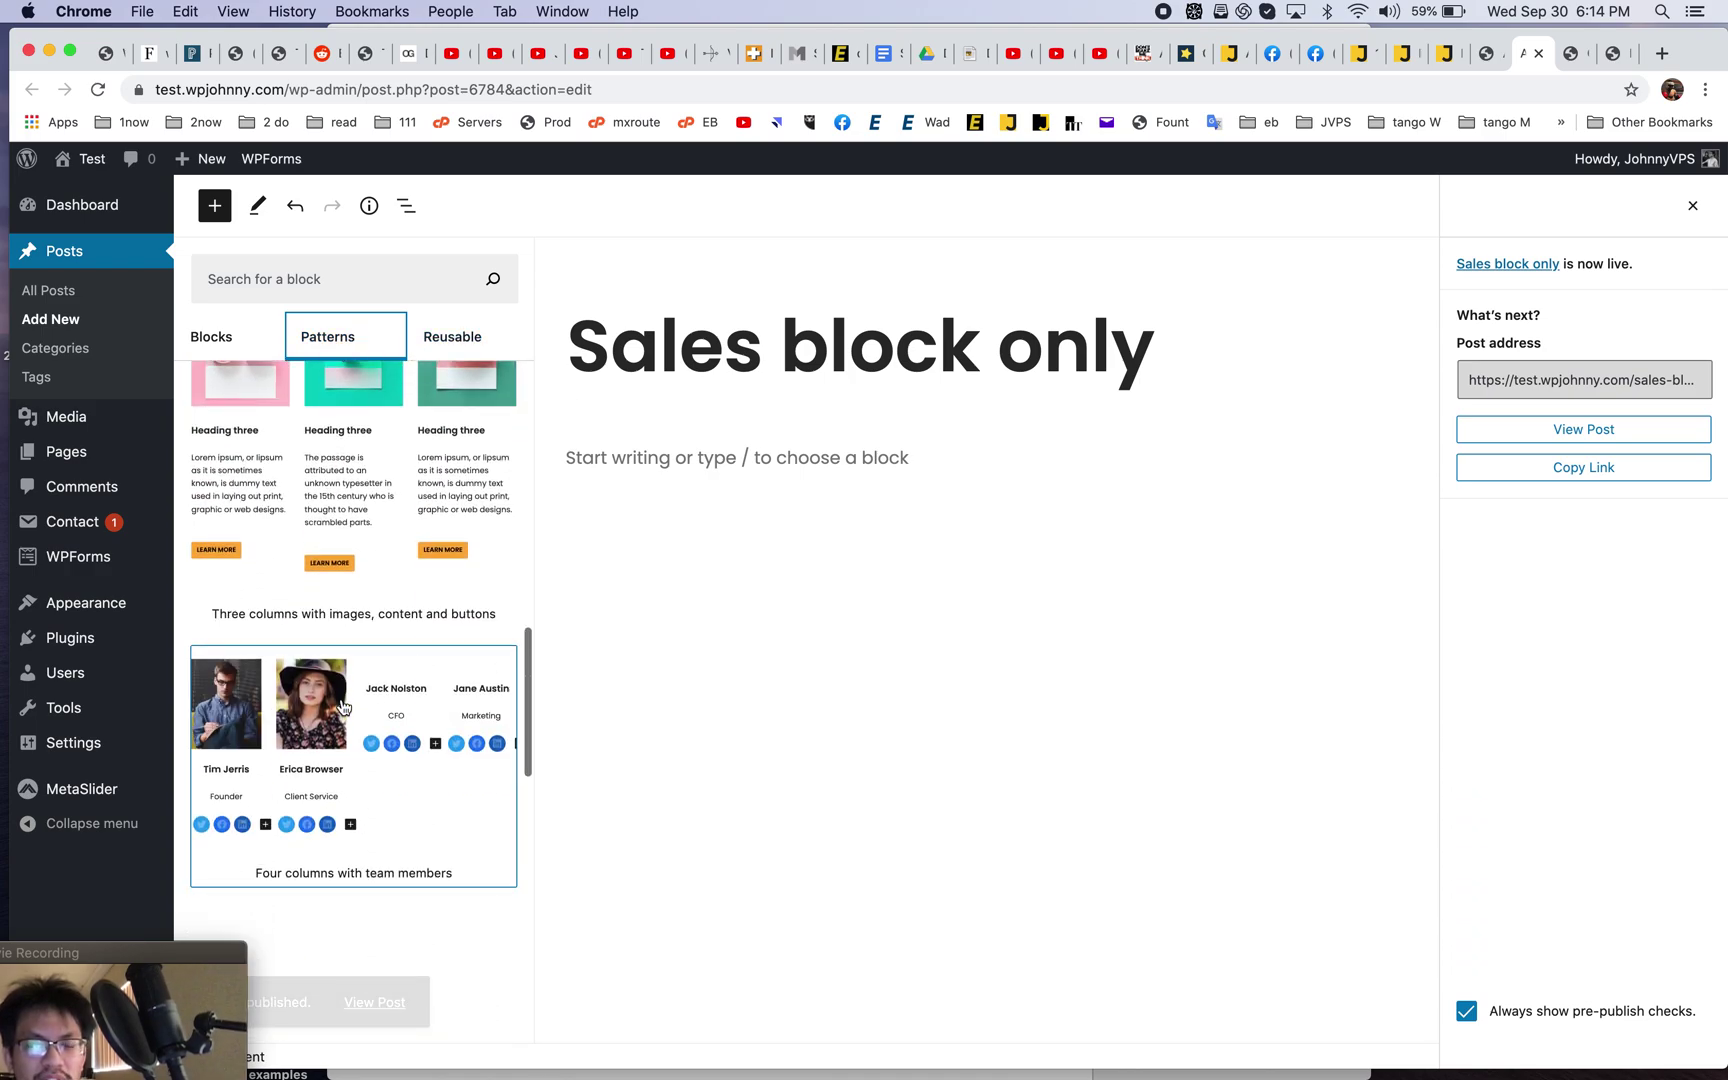
scroll(343, 707, up, 10)
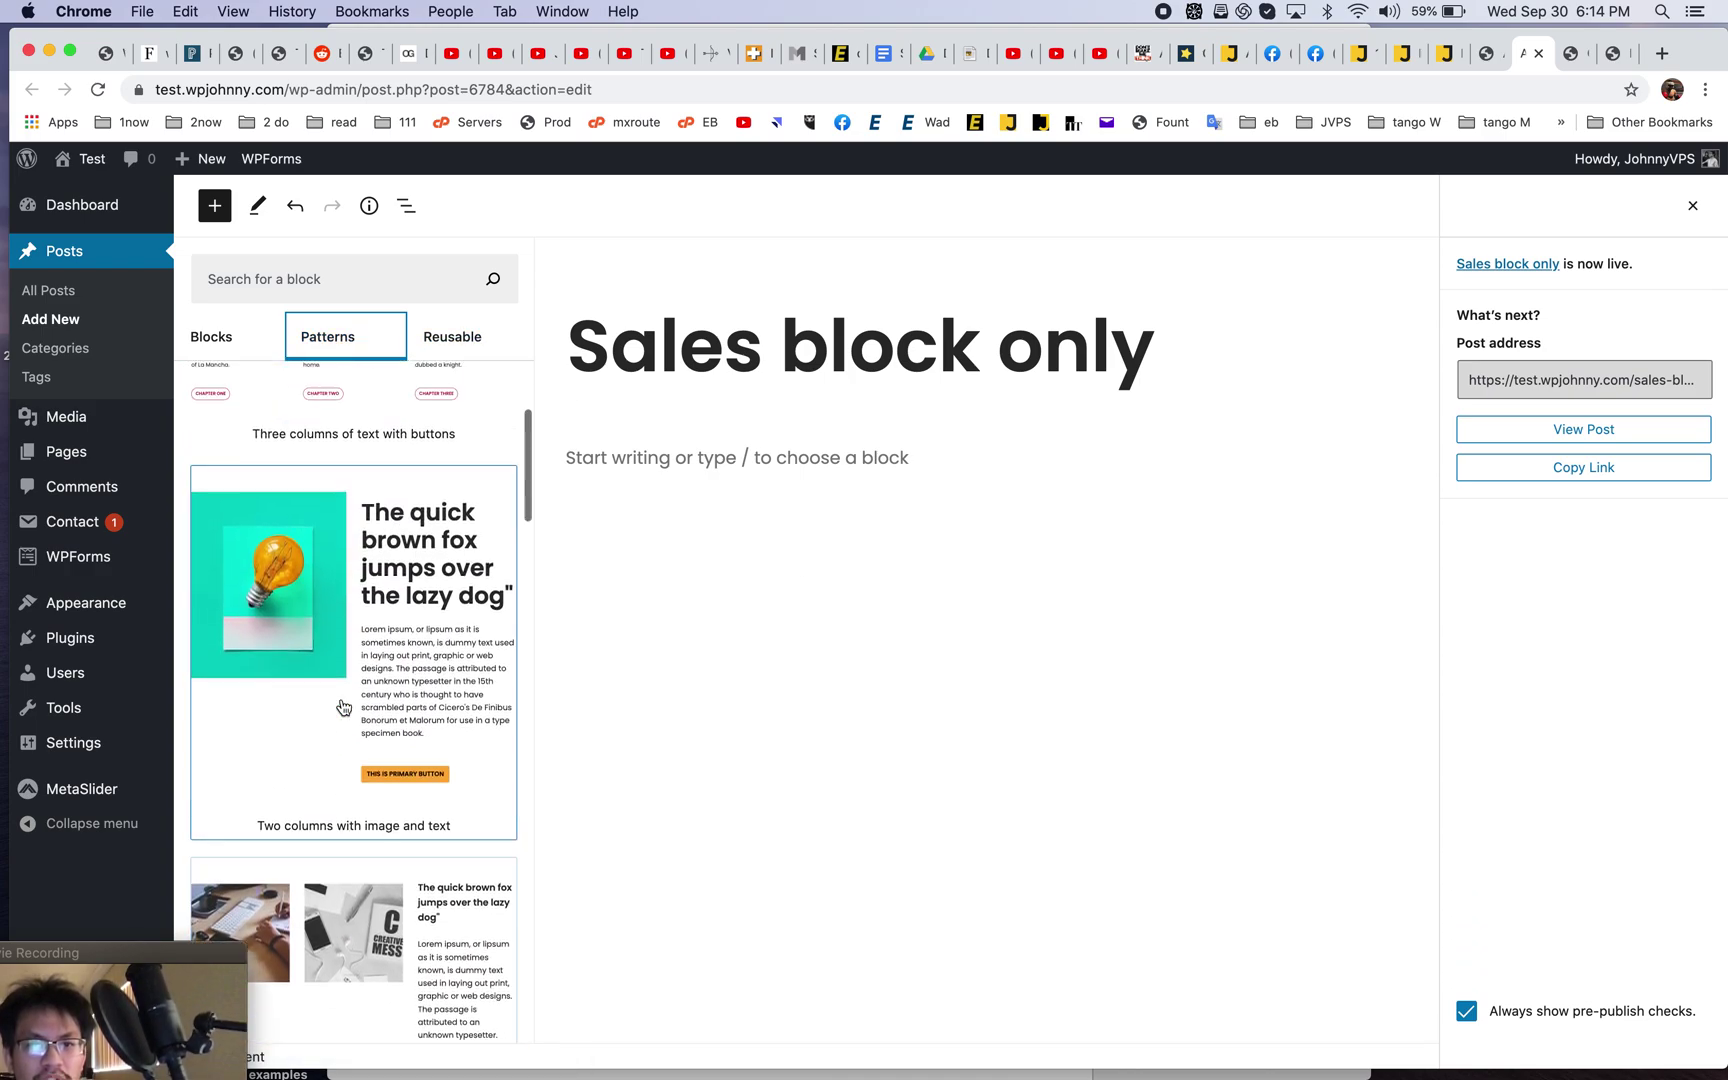
scroll(343, 707, up, 3)
- Insert the reusable "Sales block" into the post and update the post
click(450, 340)
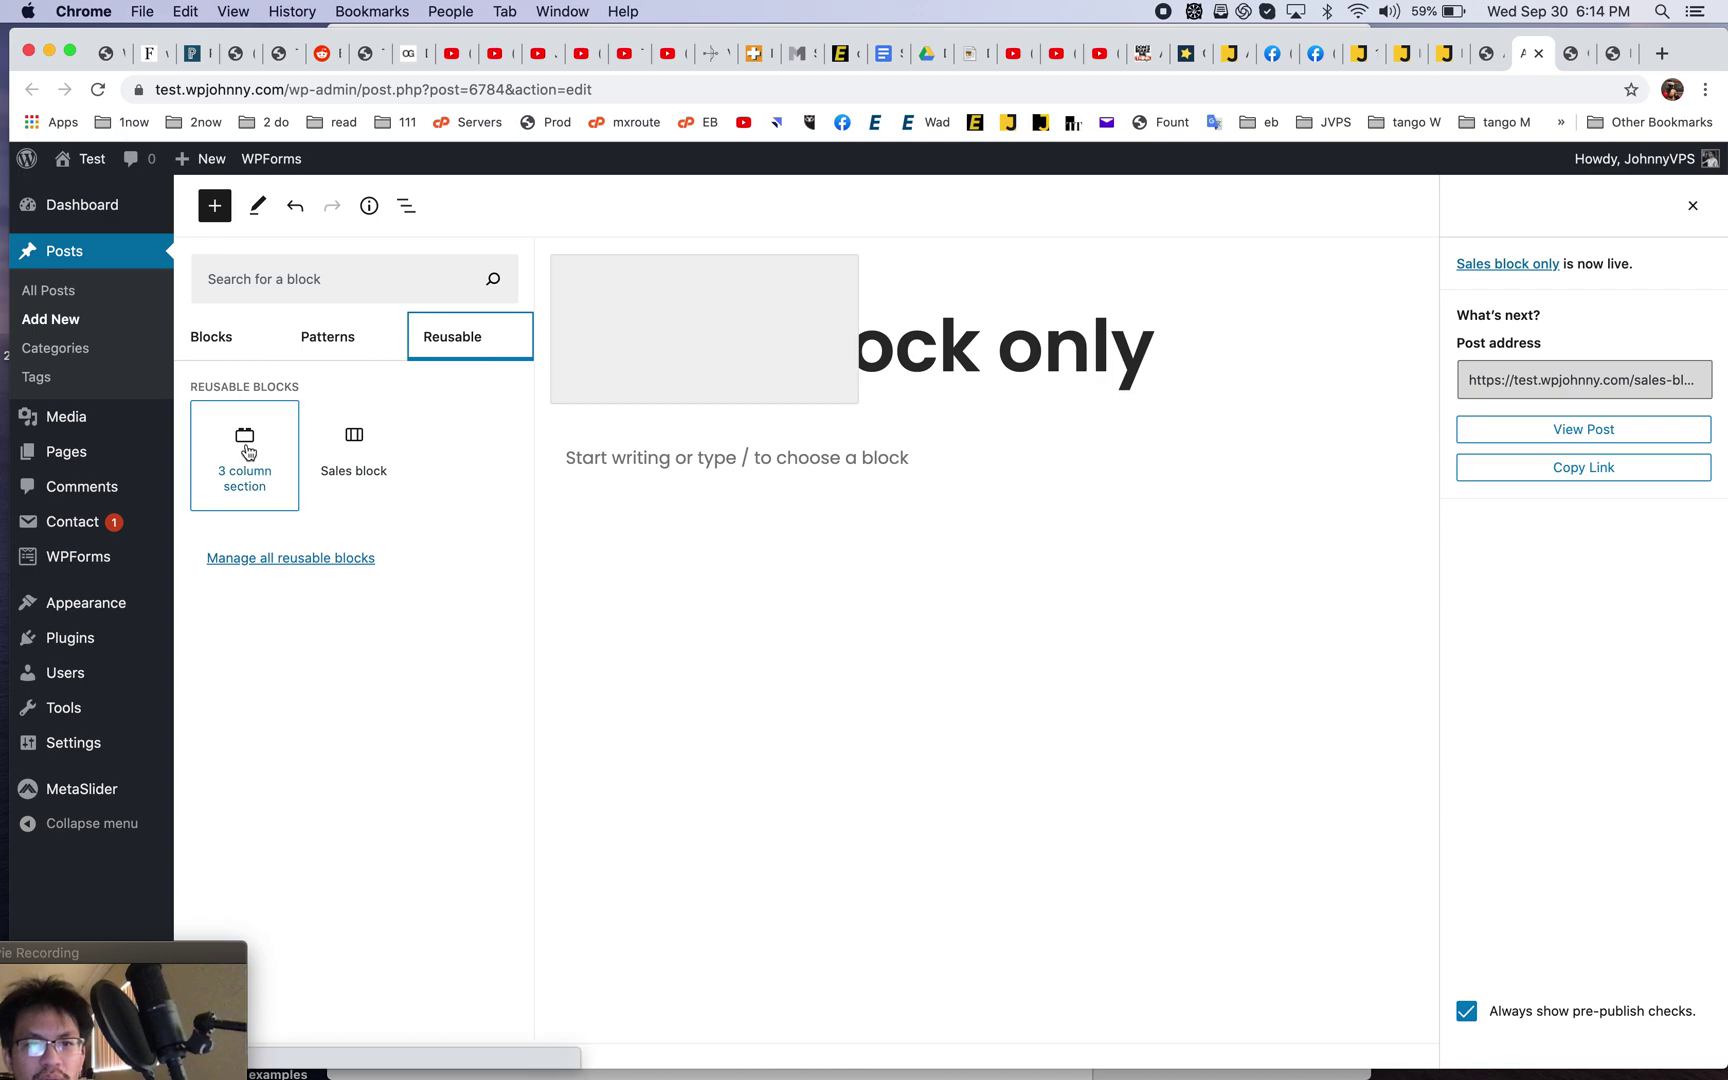
click(352, 450)
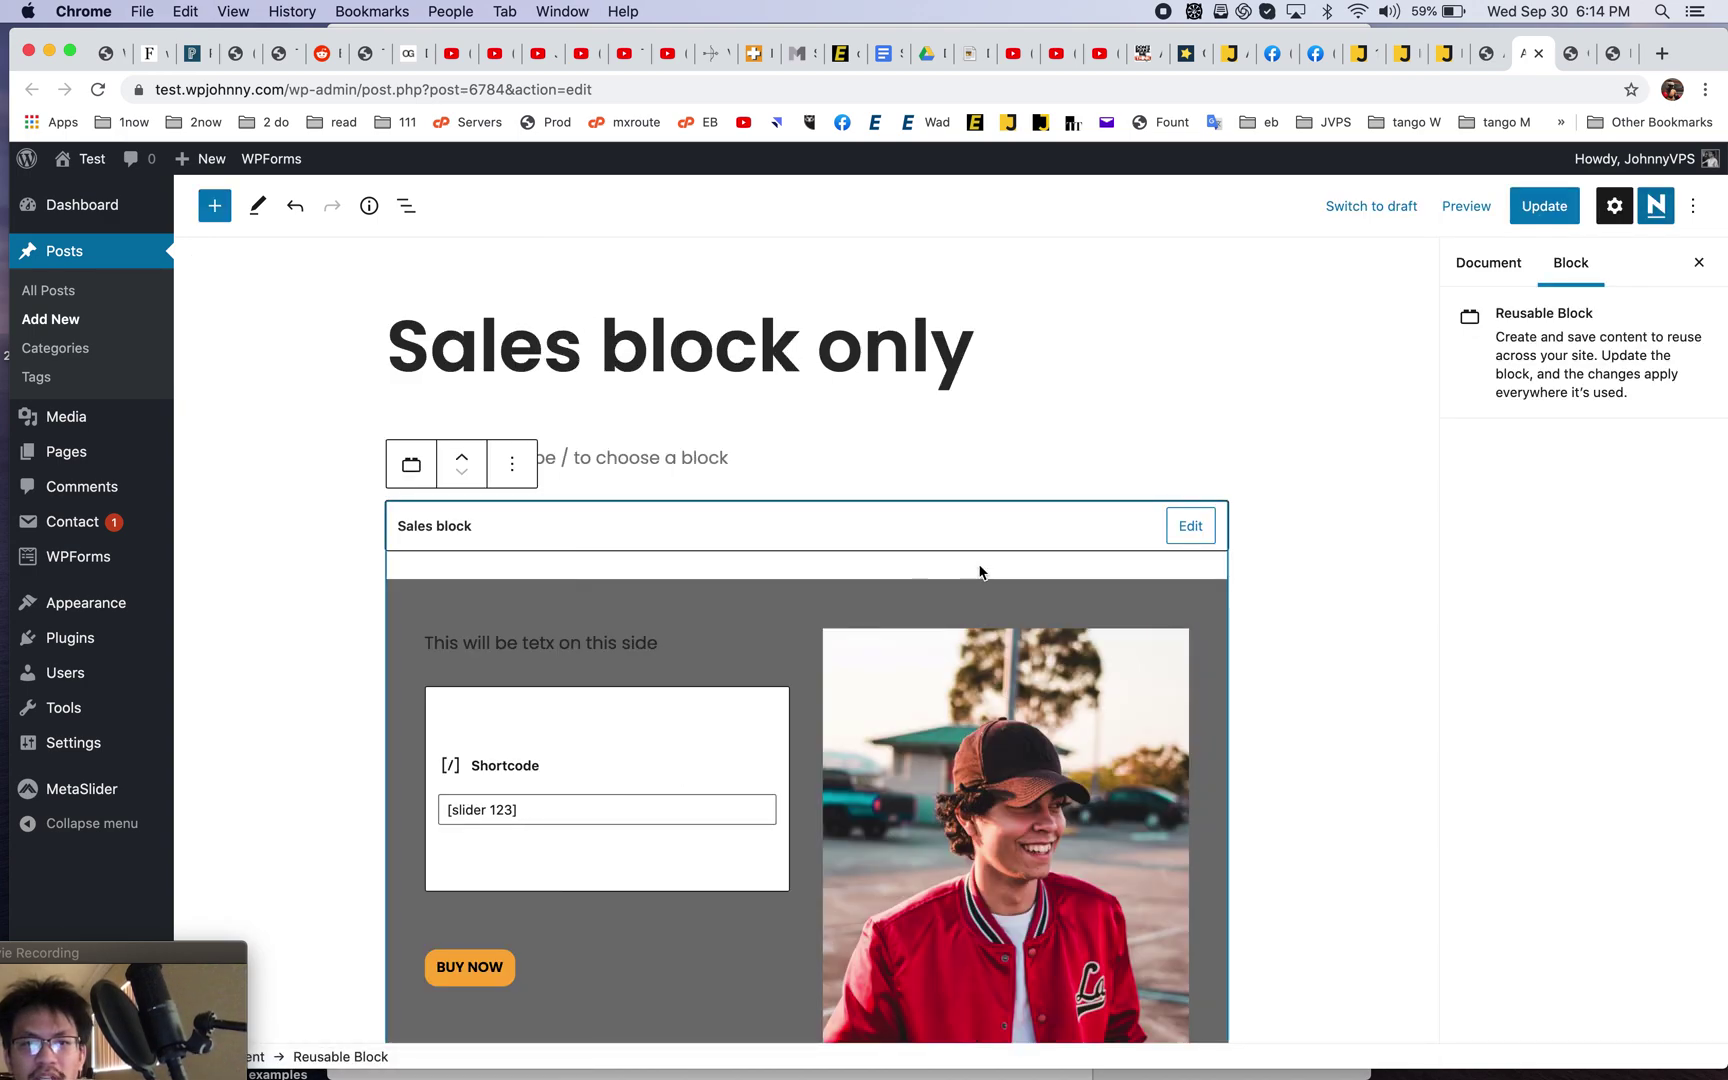
click(1545, 206)
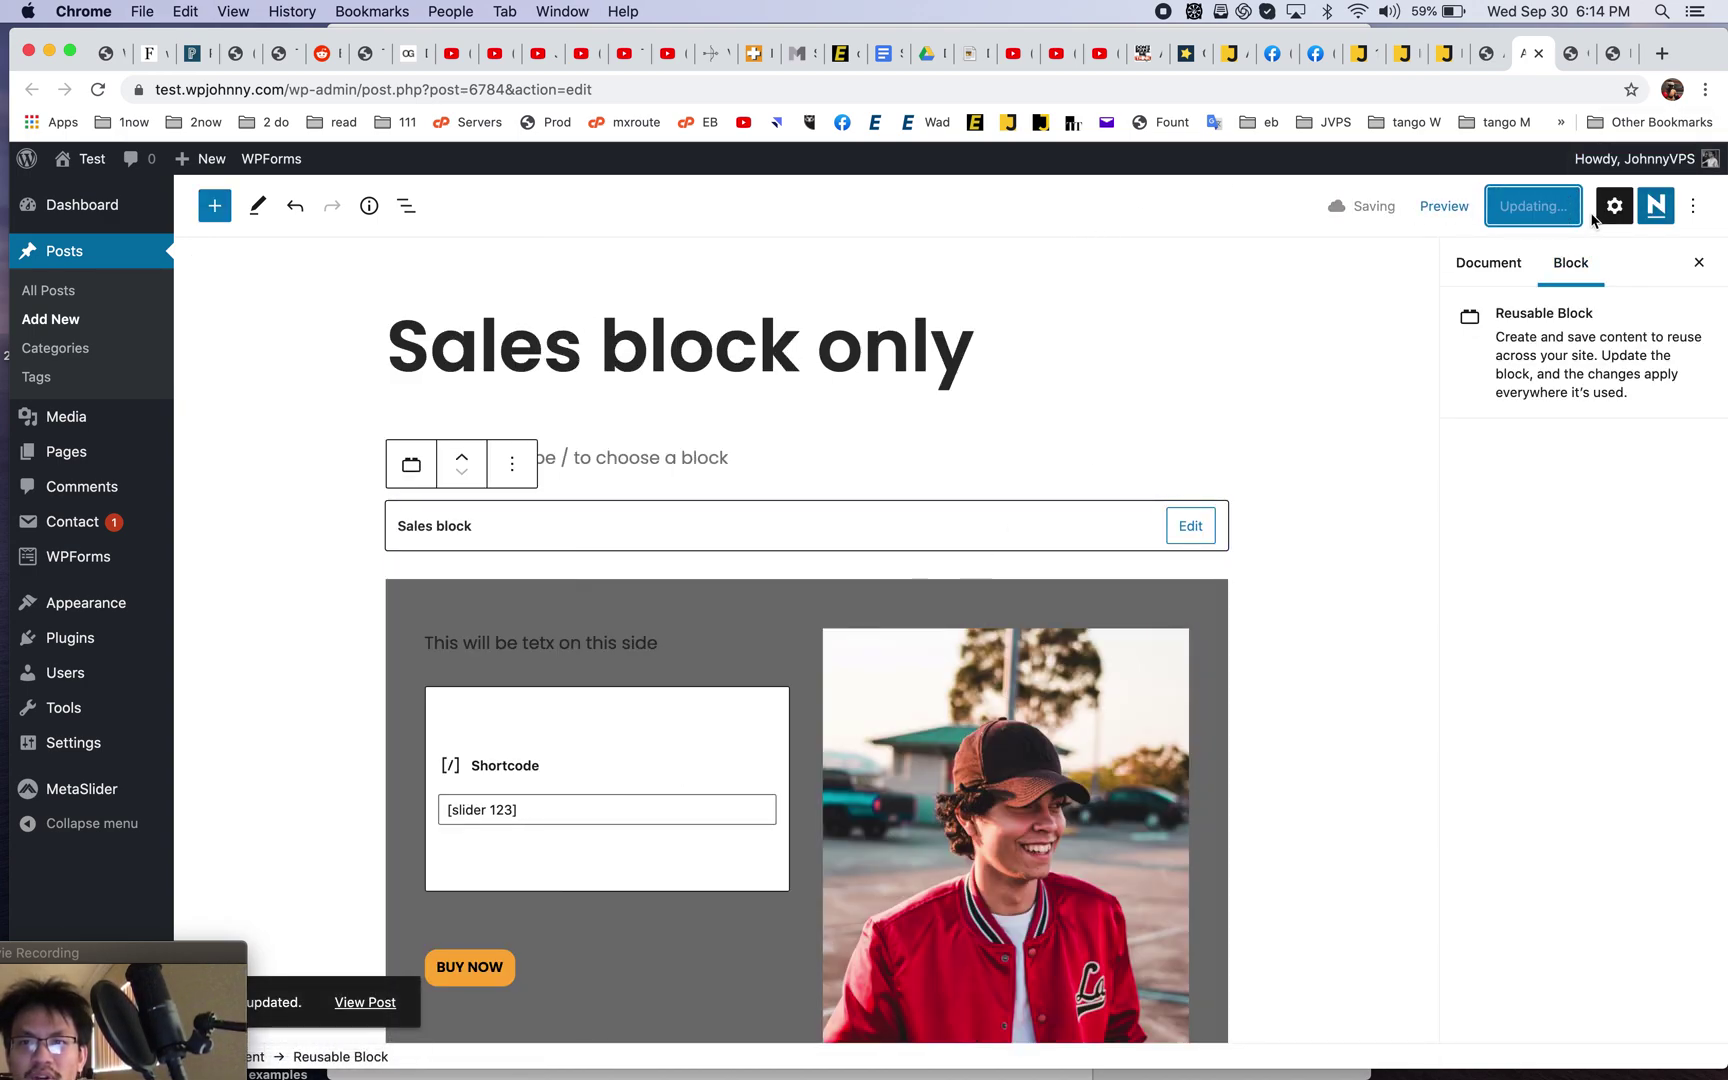
- View the published "Sales block only" post, close the Customizer, and compare the section with the earlier test post's preview
super+click(401, 992)
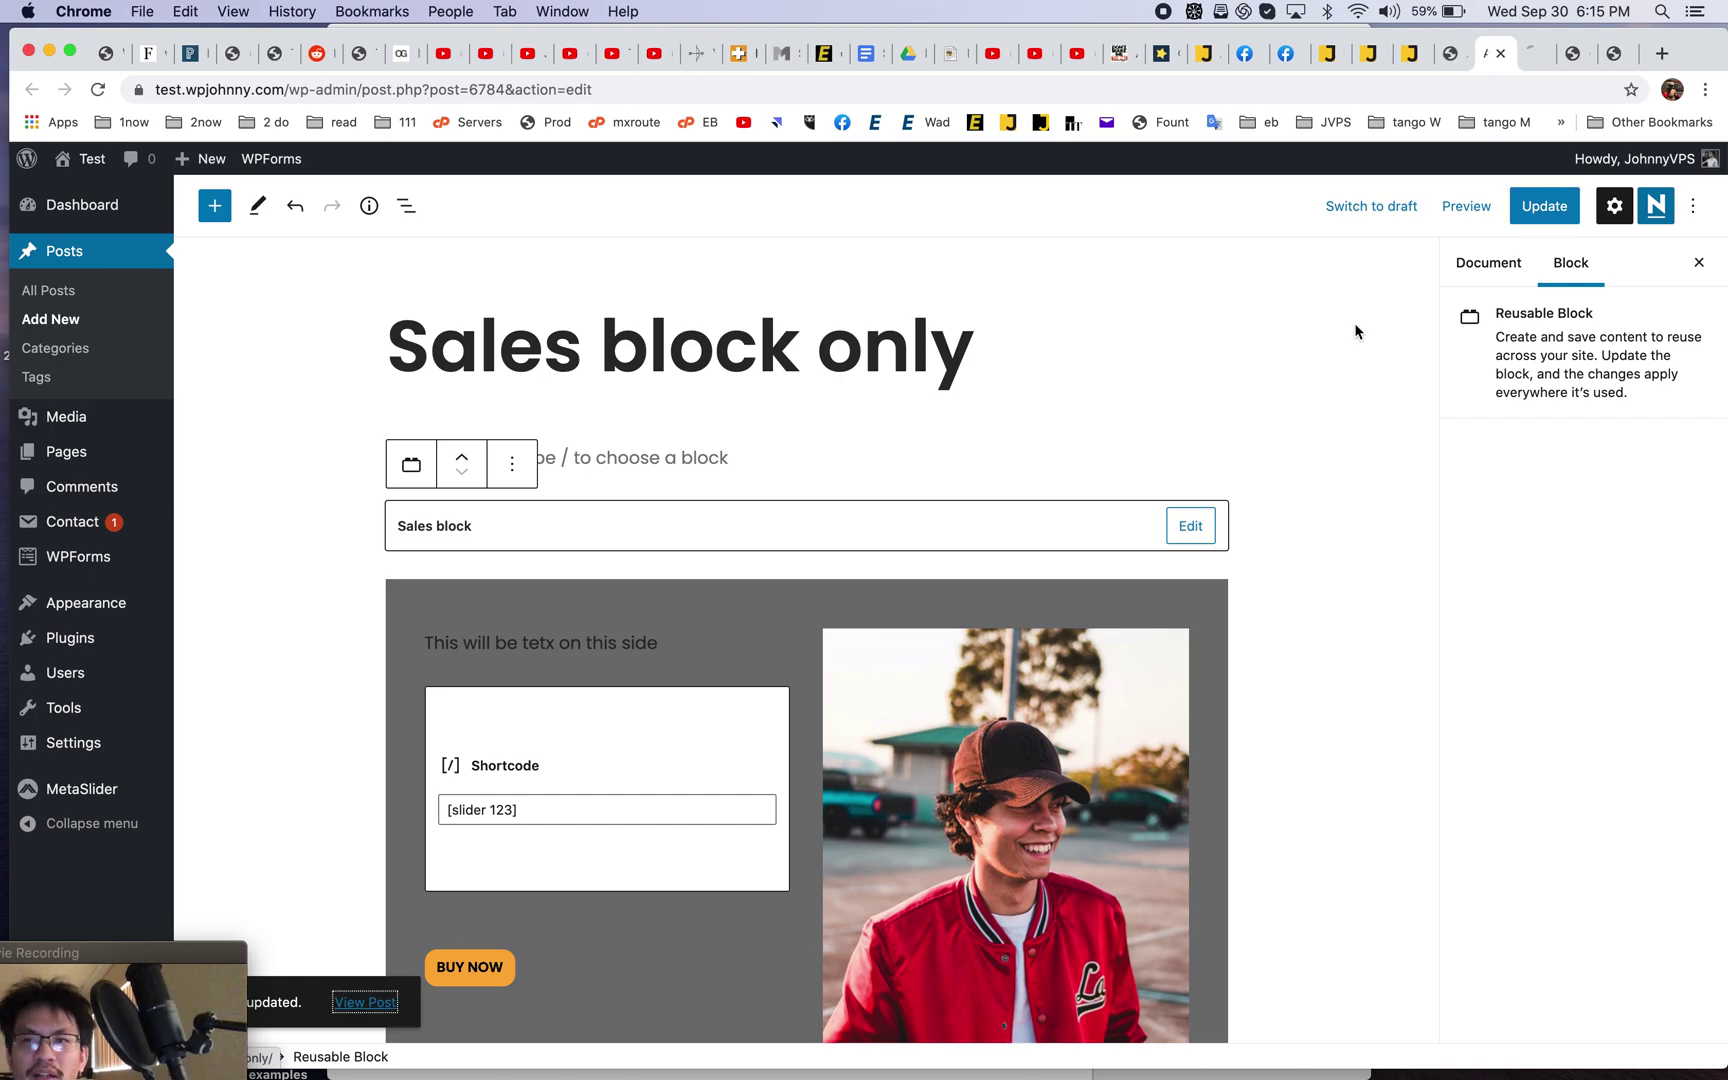
click(1545, 52)
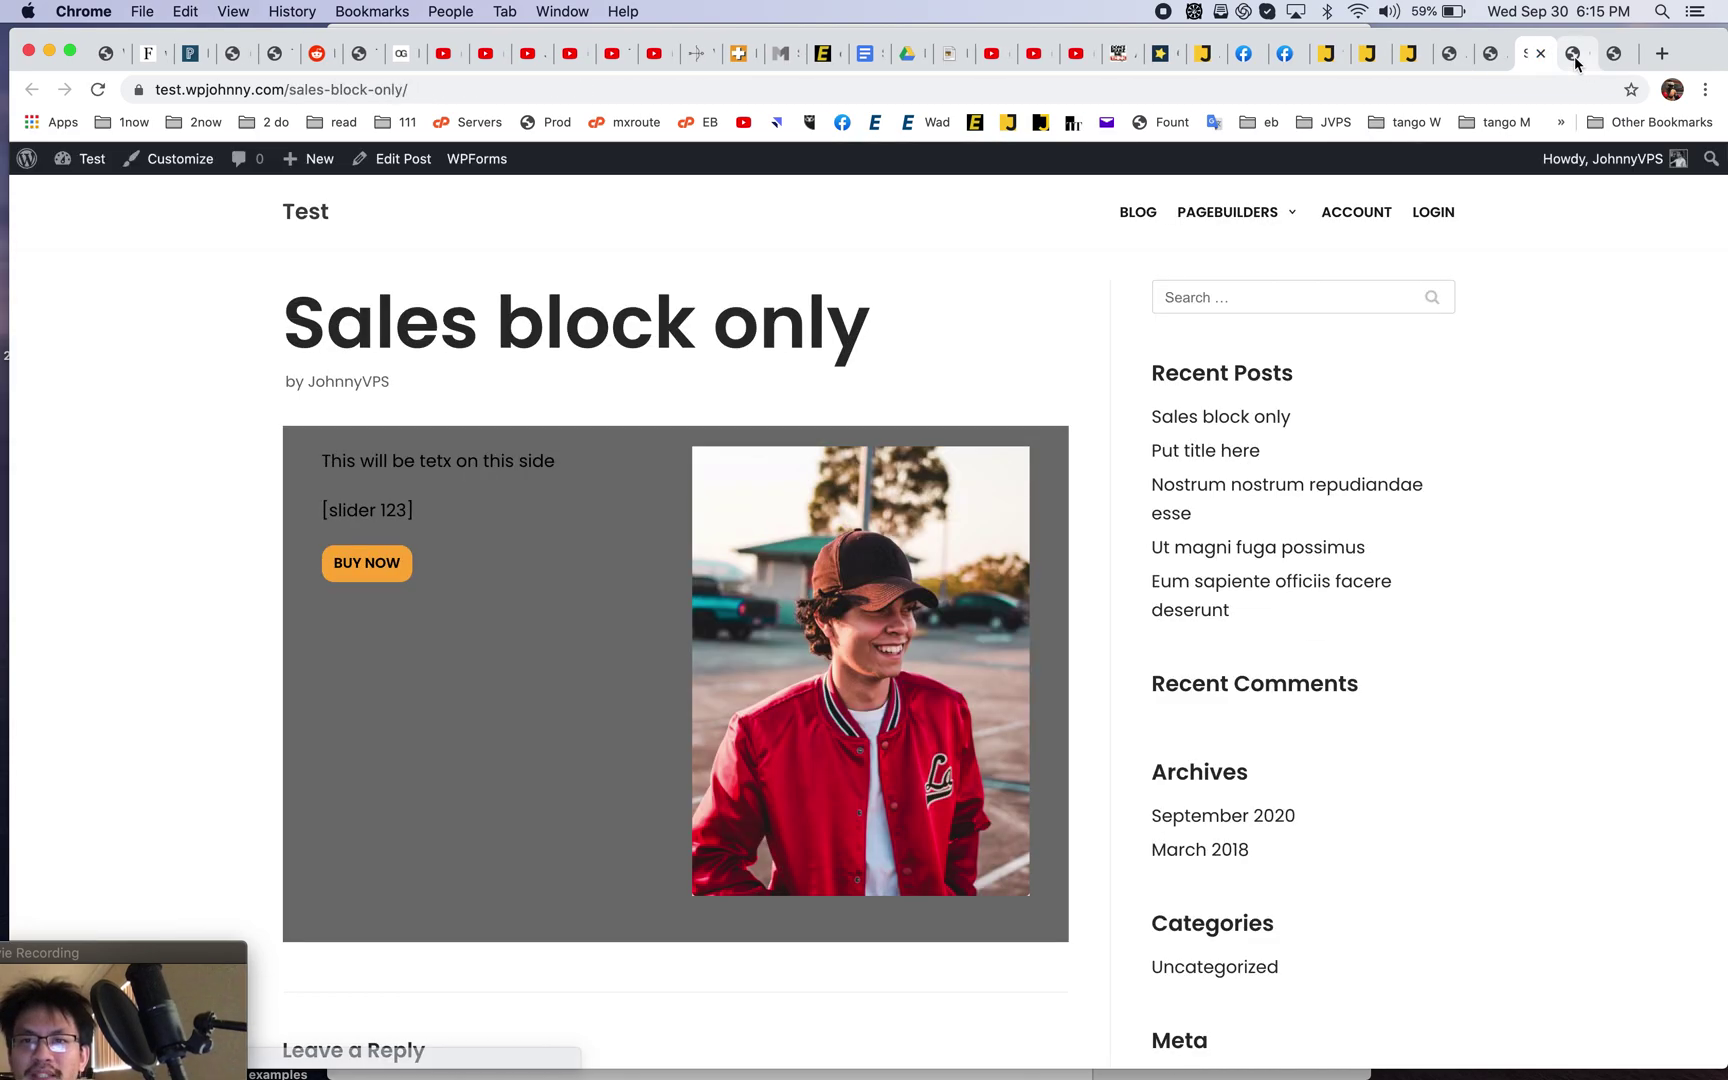
click(1575, 55)
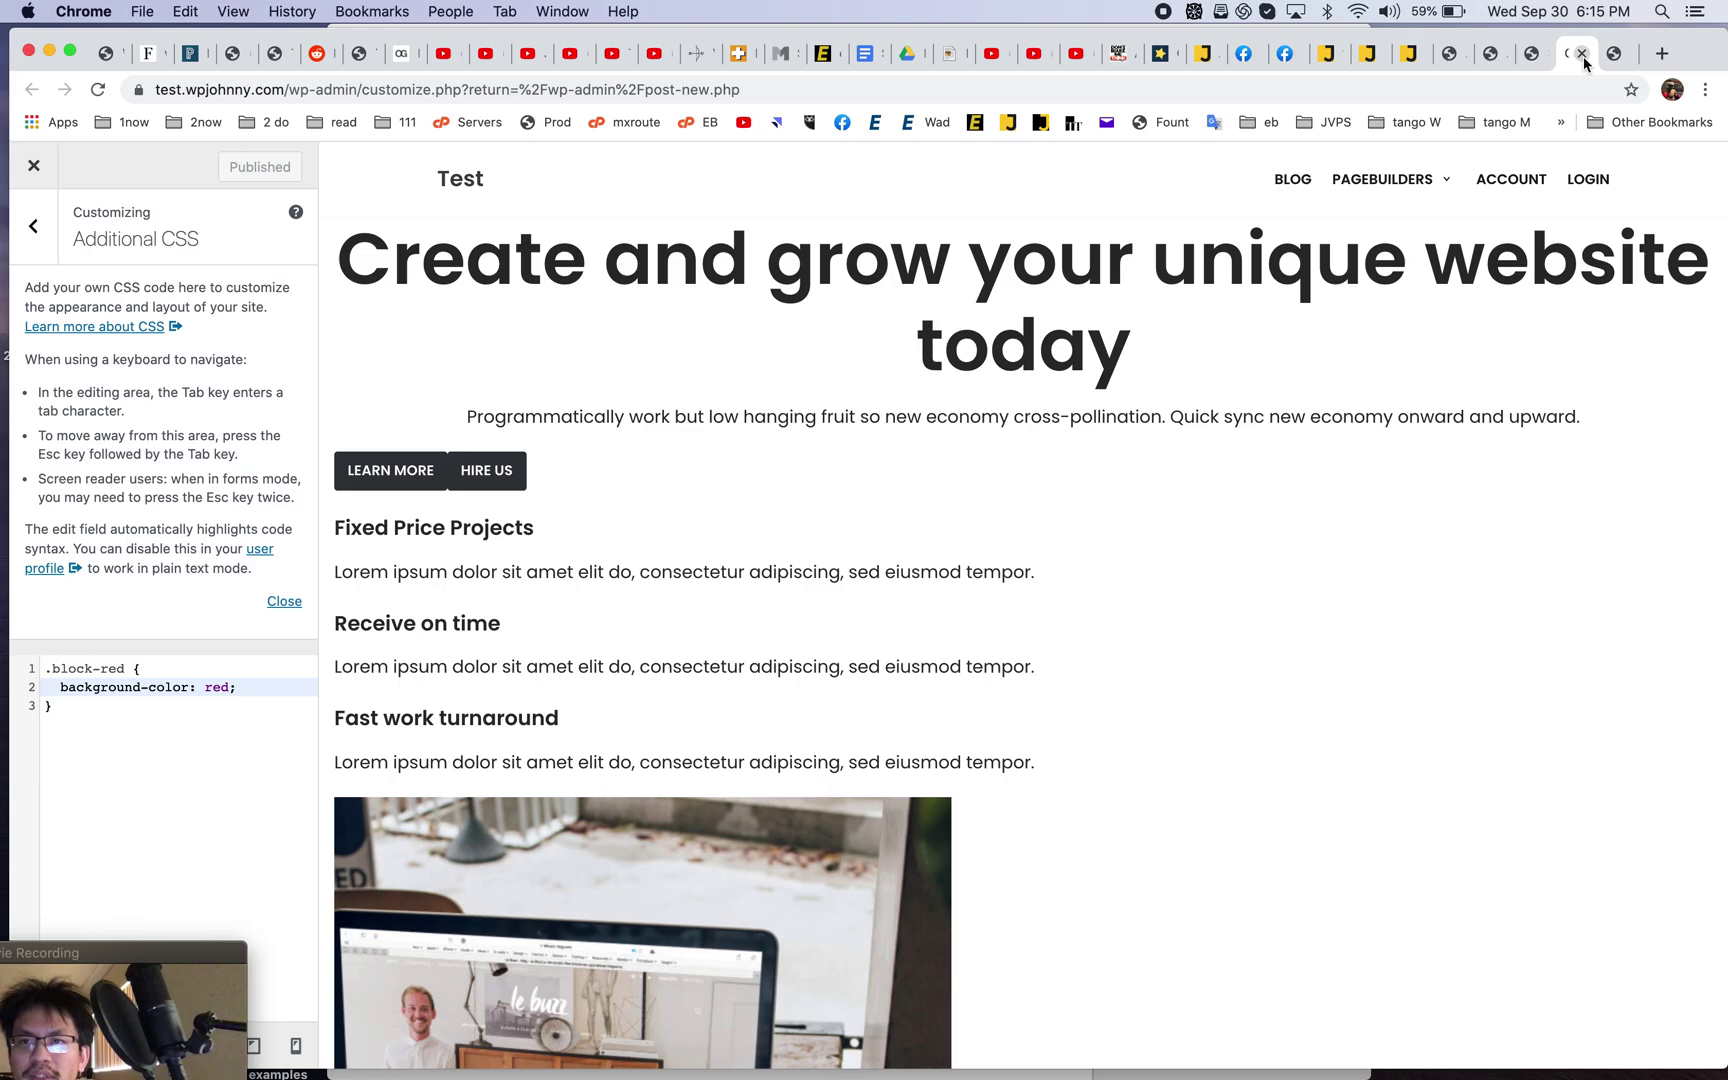
click(1581, 54)
scroll(1437, 500, up, 2)
scroll(1436, 495, up, 15)
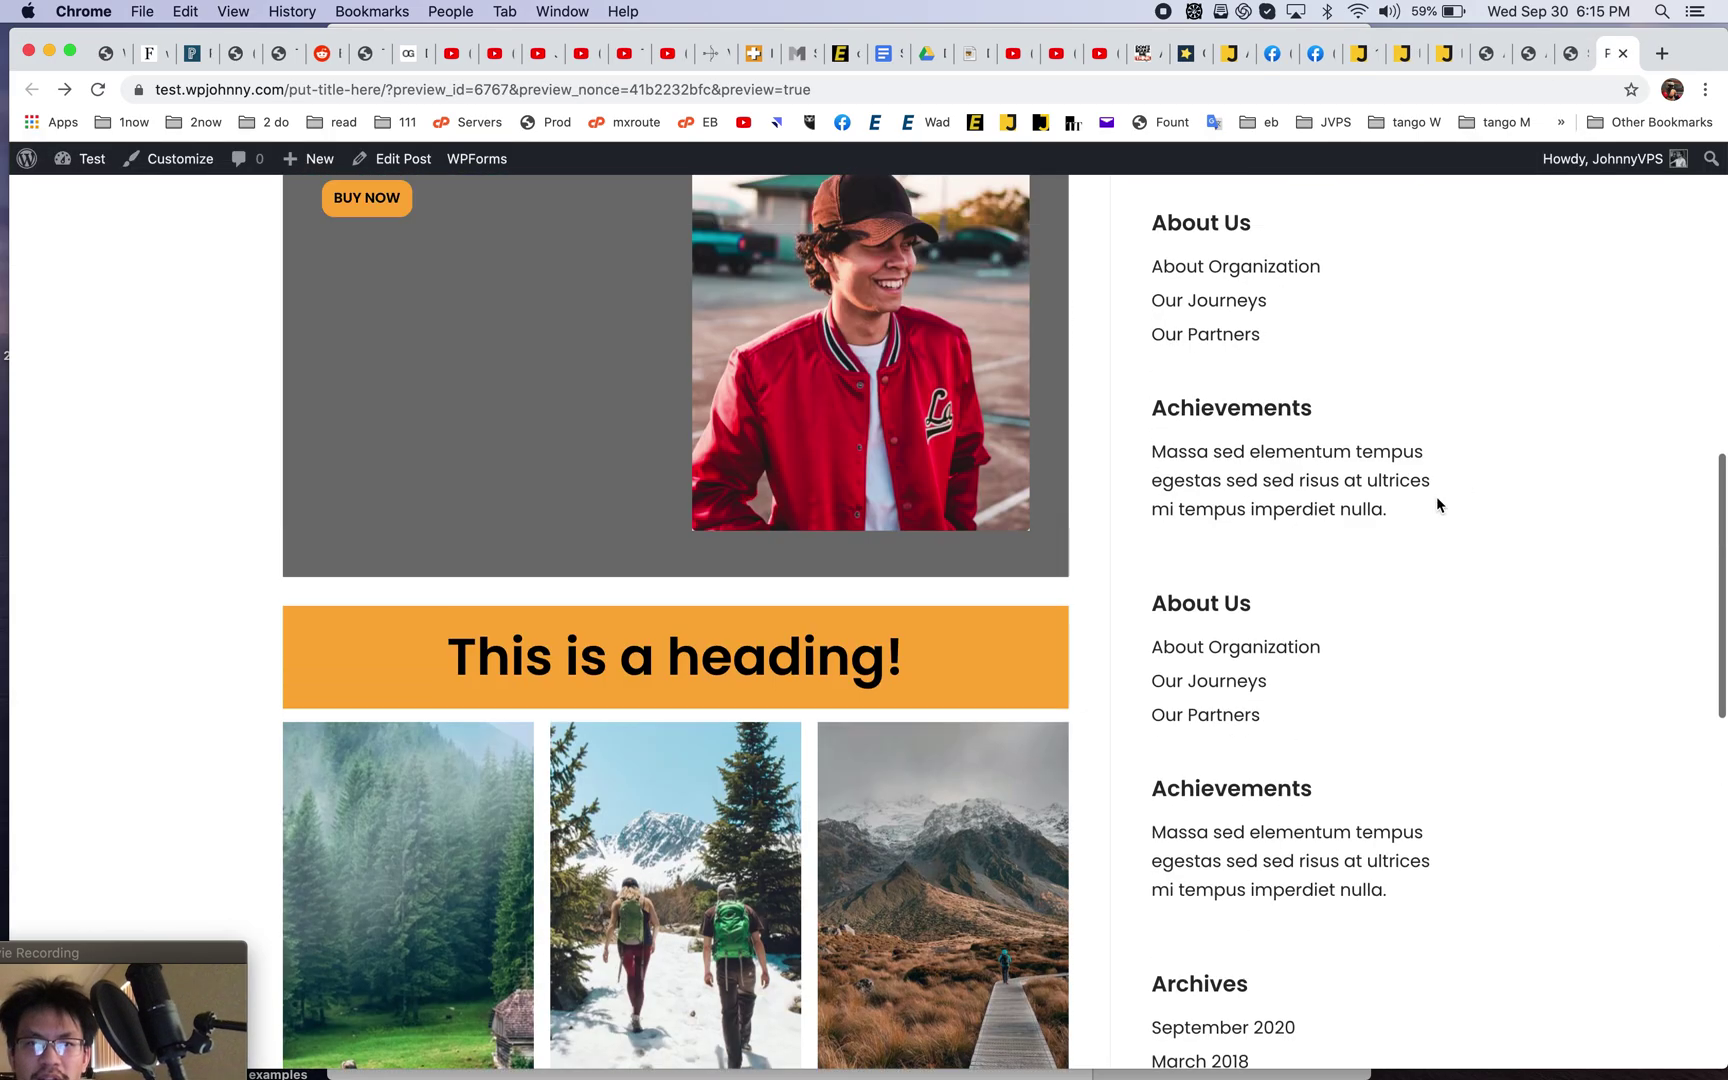
click(1578, 57)
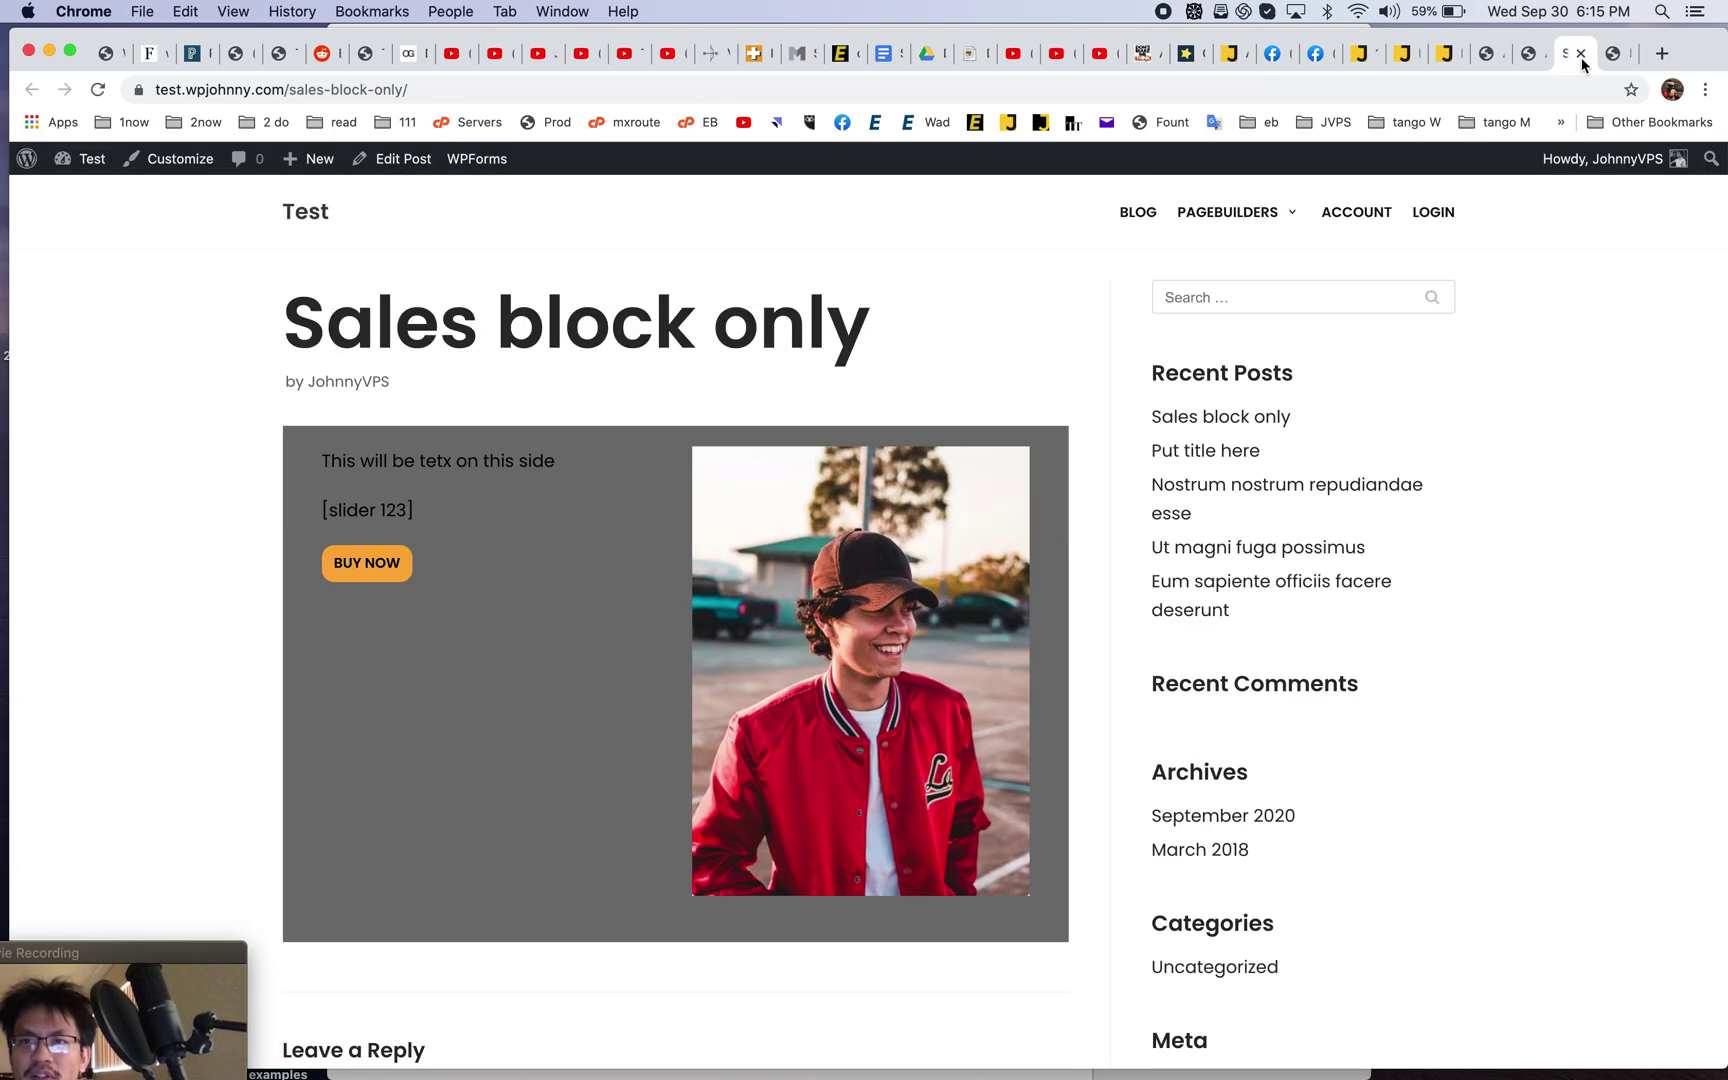
- Change the reusable Sales block's paragraph to "This was EDITED", then save the block and update the post
click(1530, 55)
scroll(600, 612, down, 3)
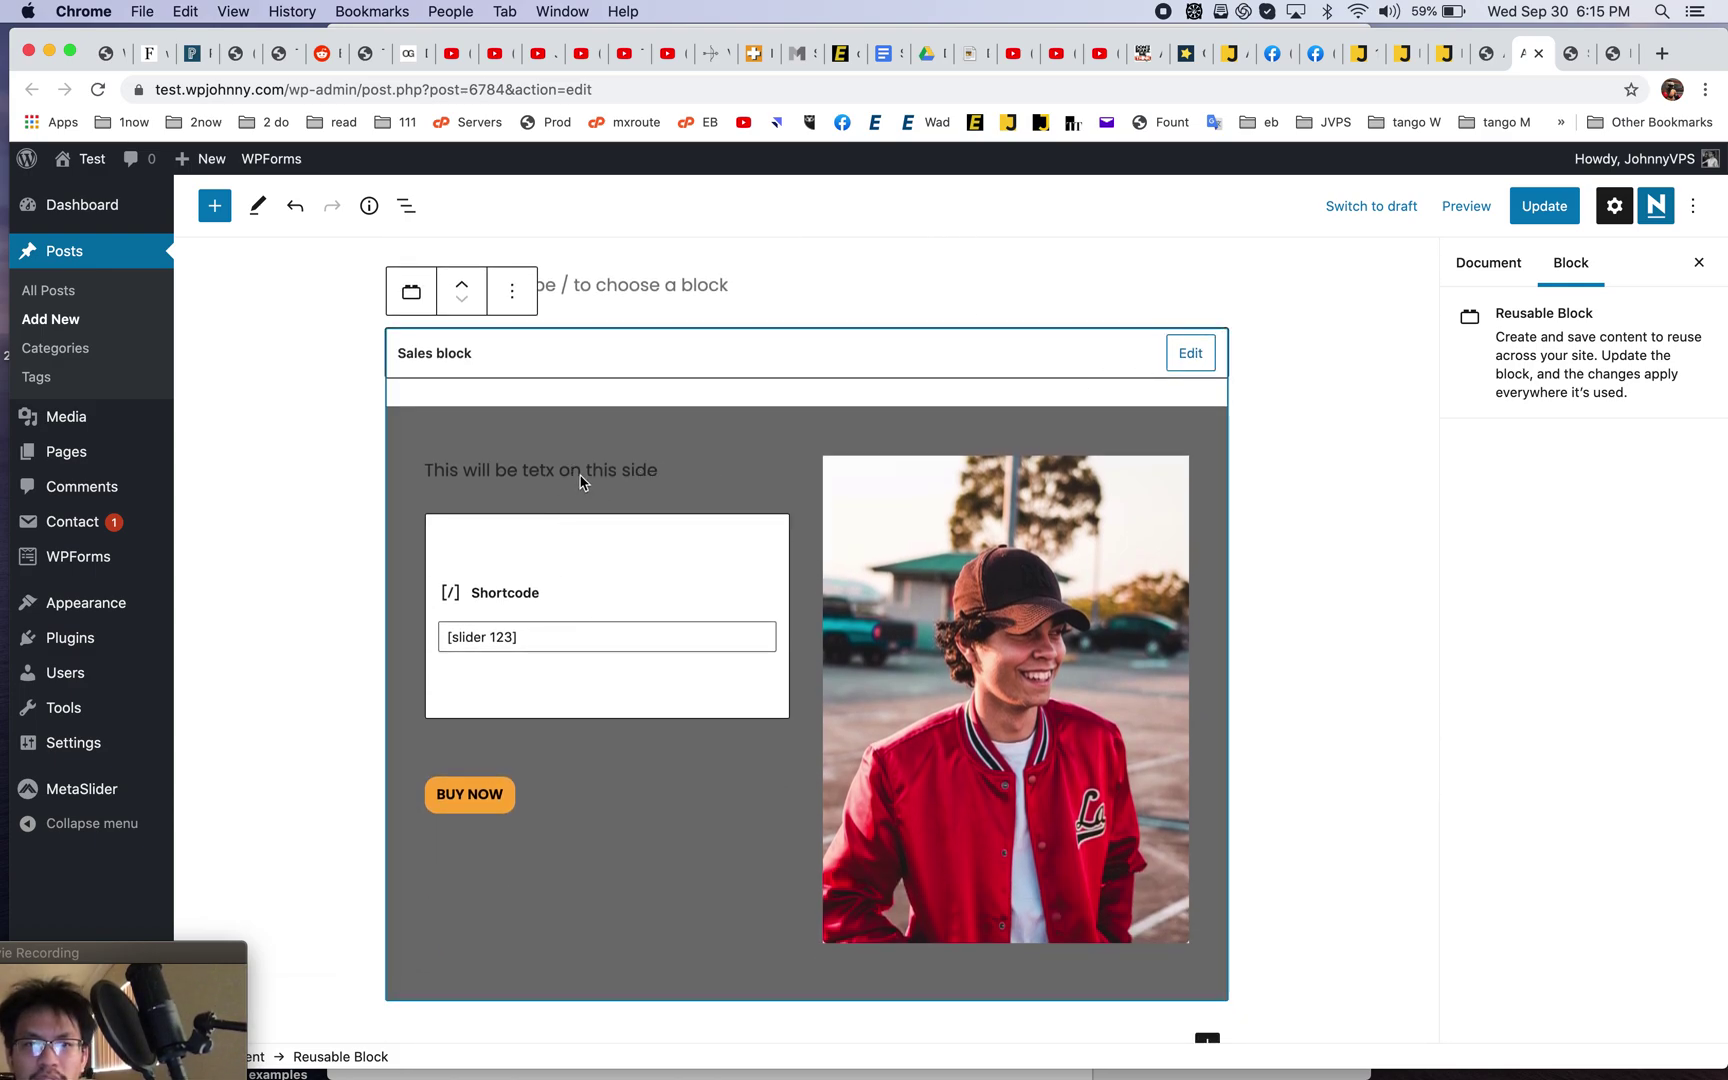
scroll(694, 802, down, 4)
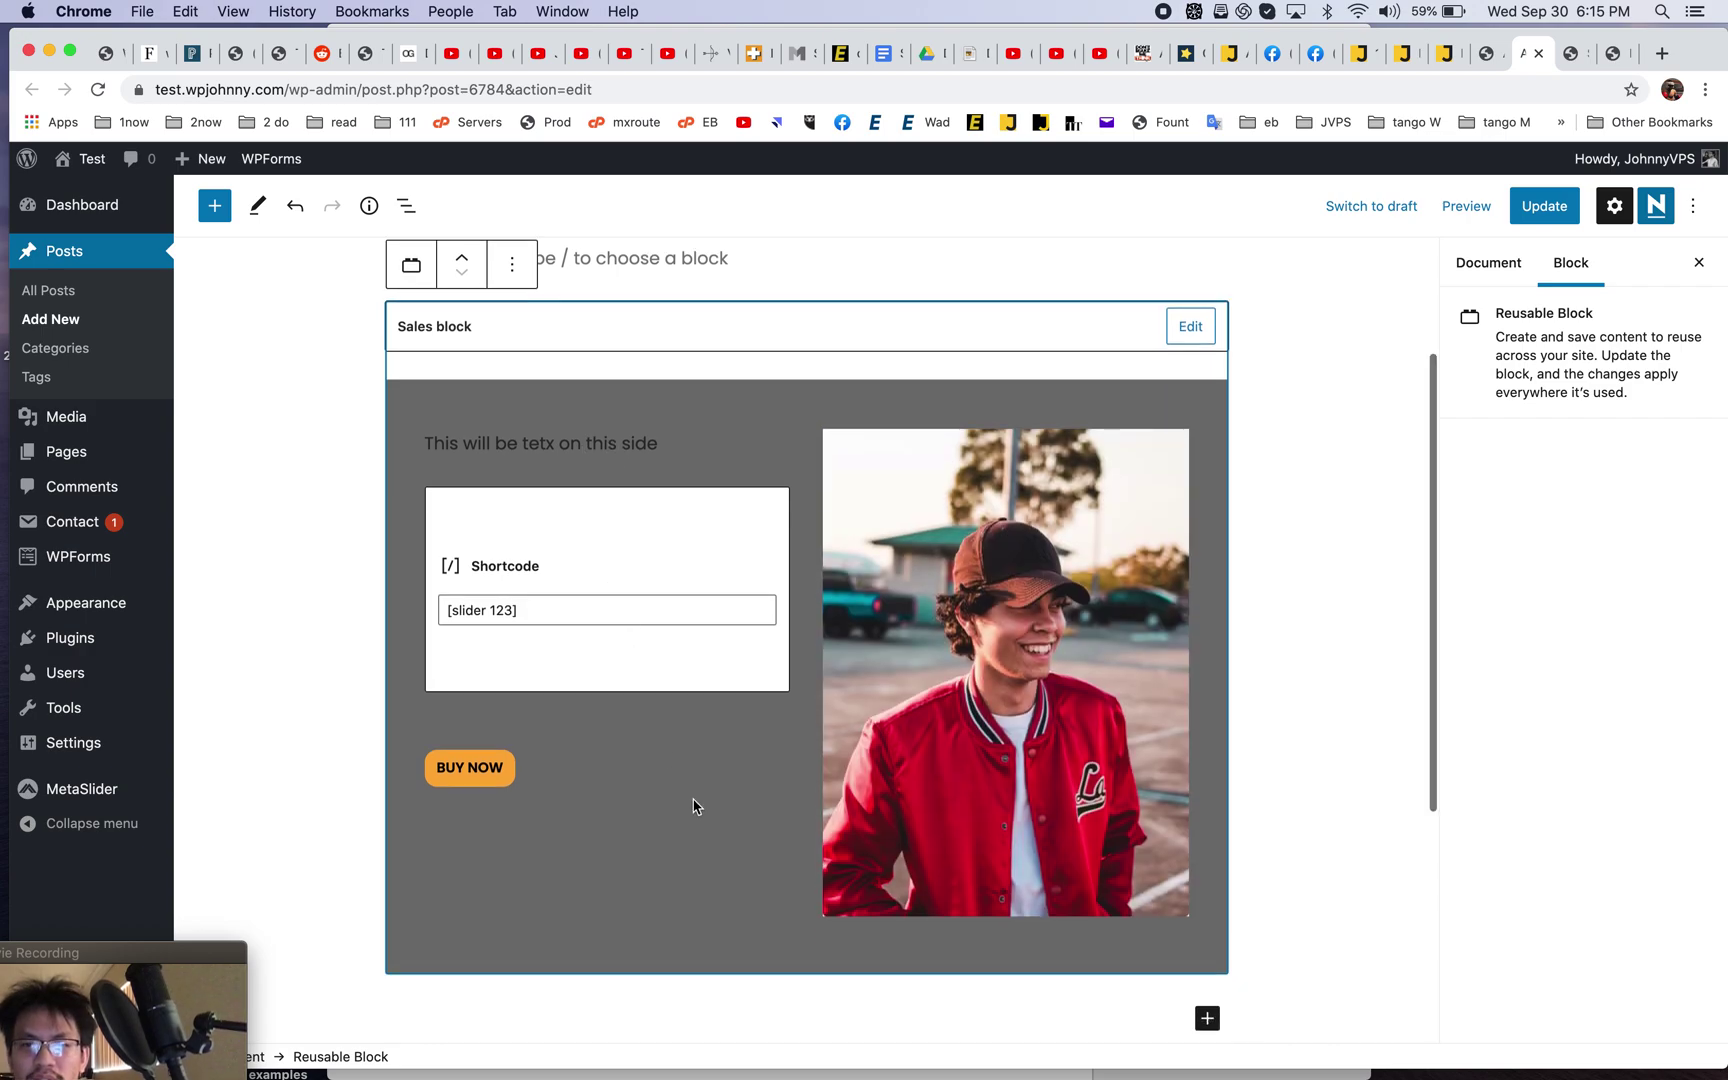
scroll(1184, 282, up, 2)
click(1182, 280)
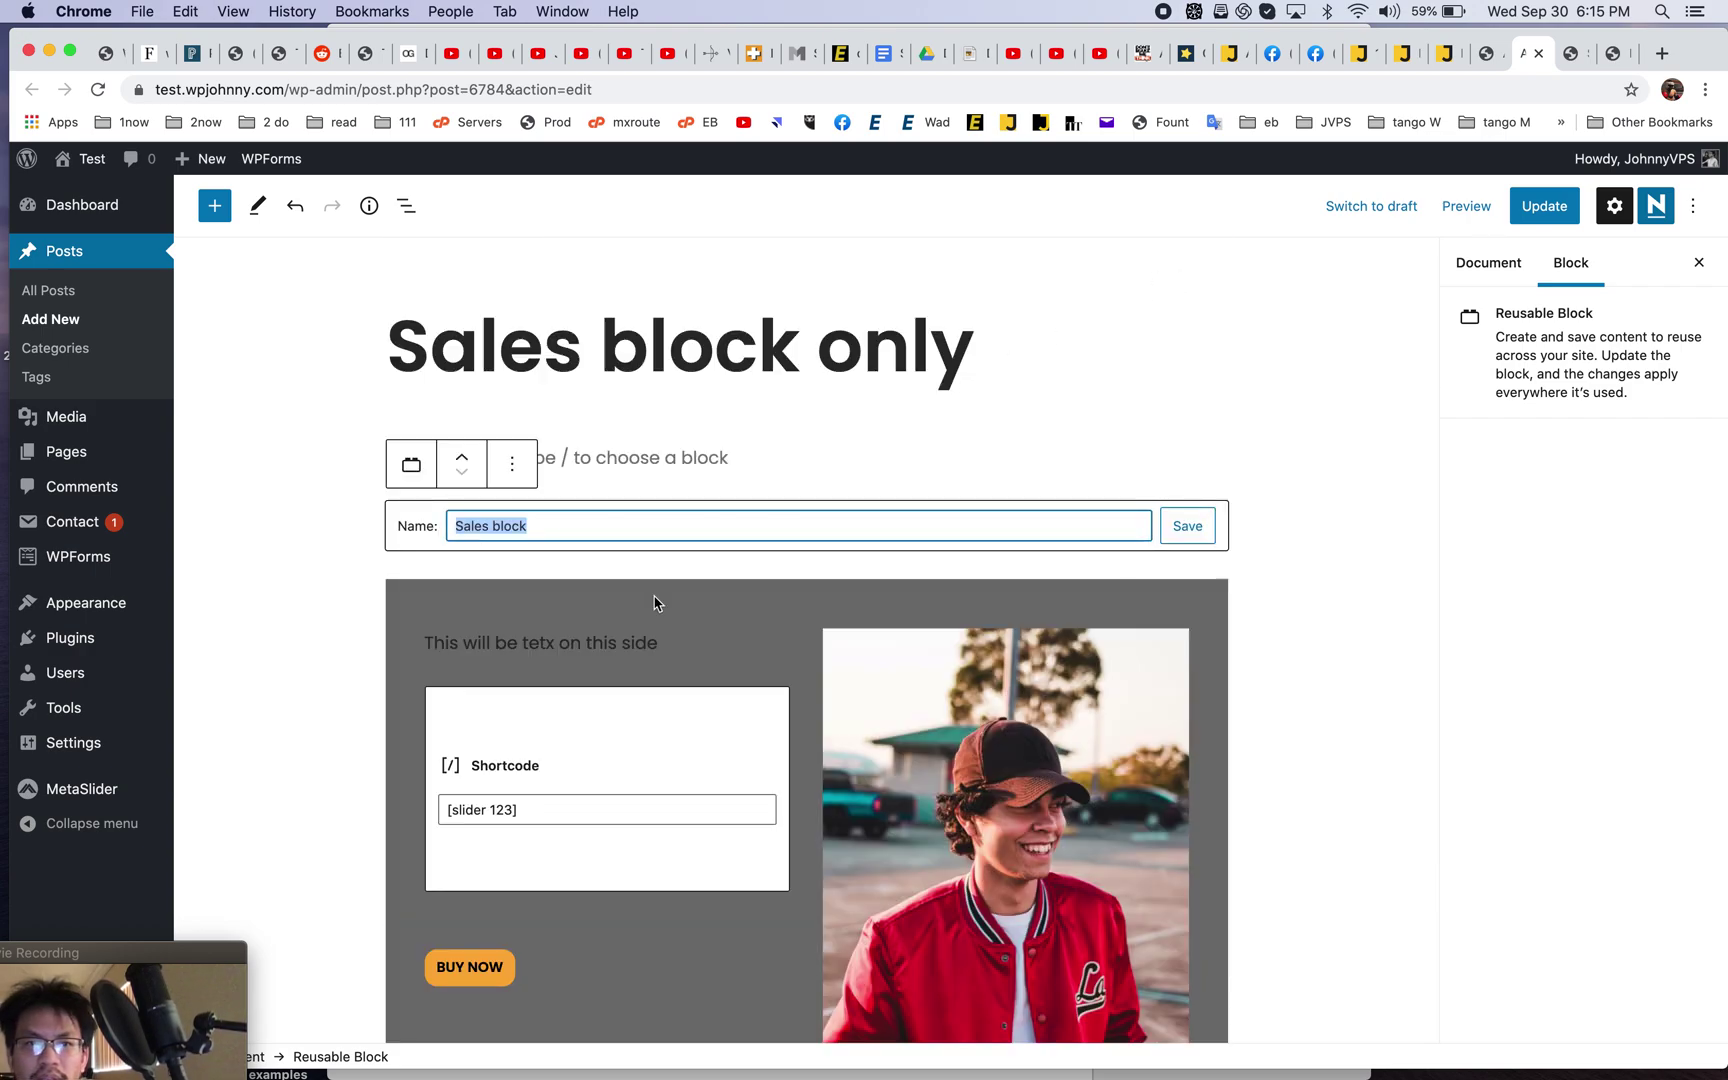
click(496, 630)
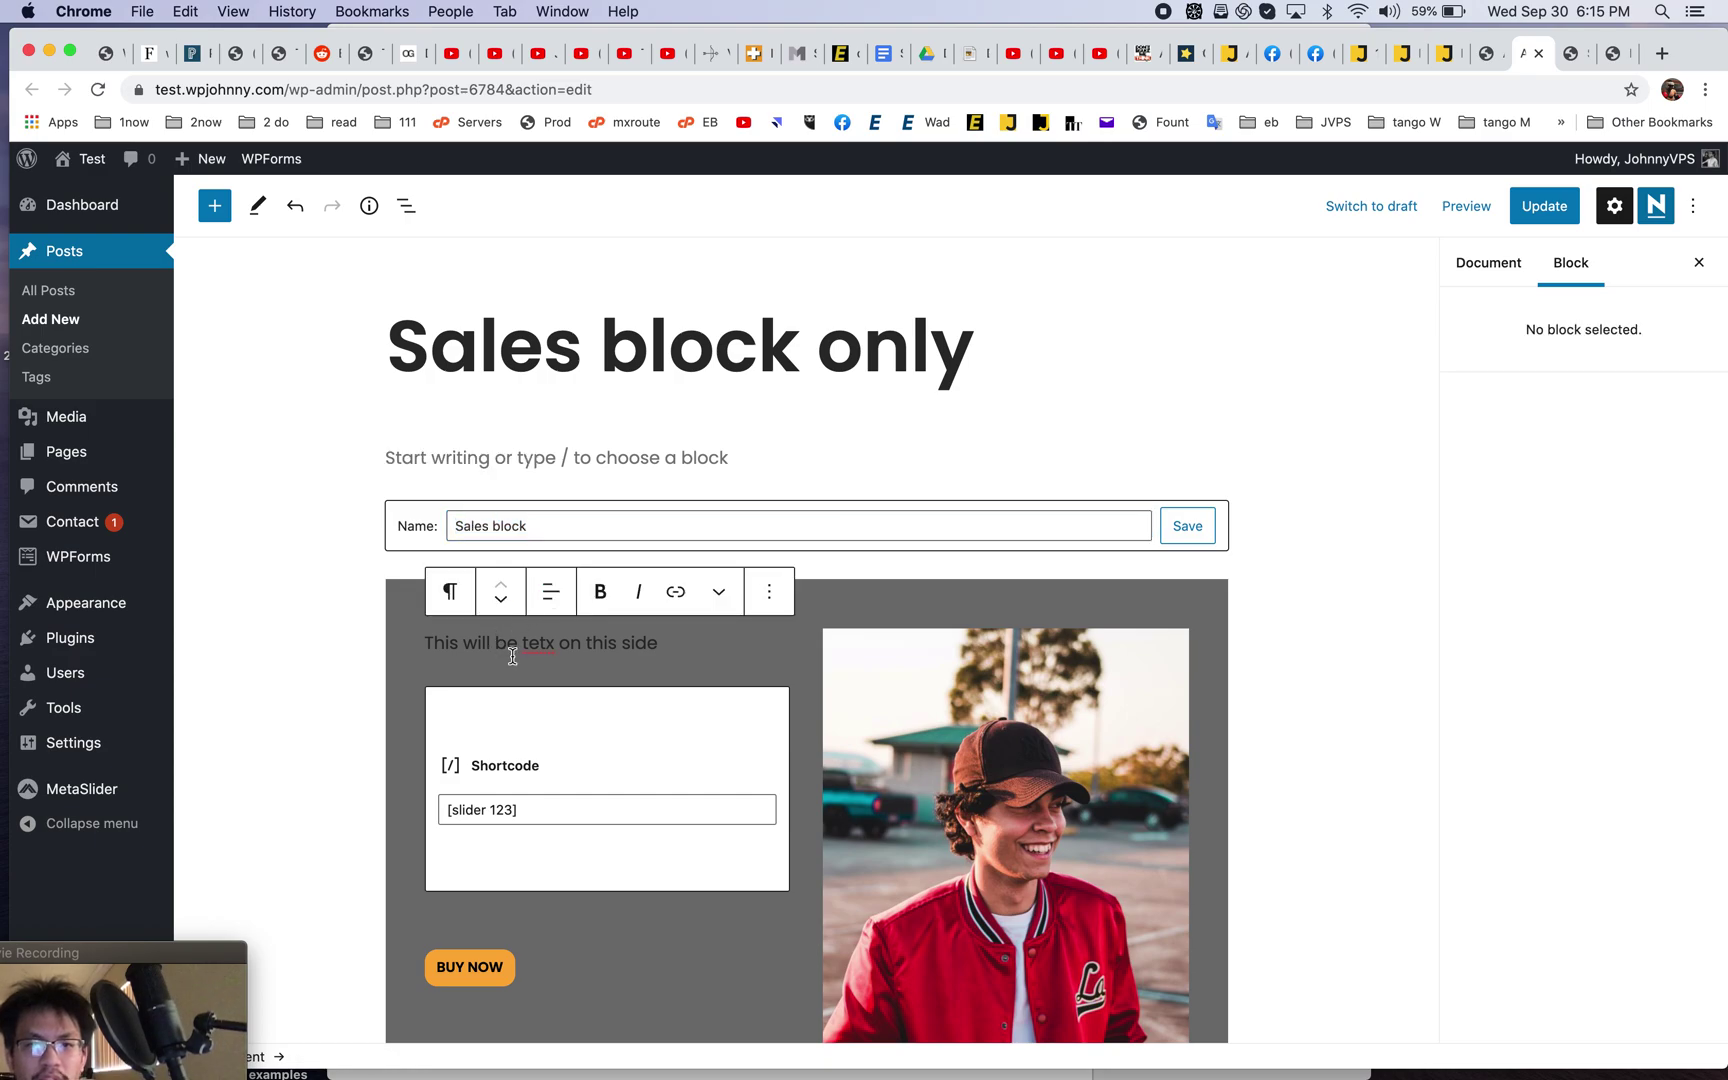
text(ED)
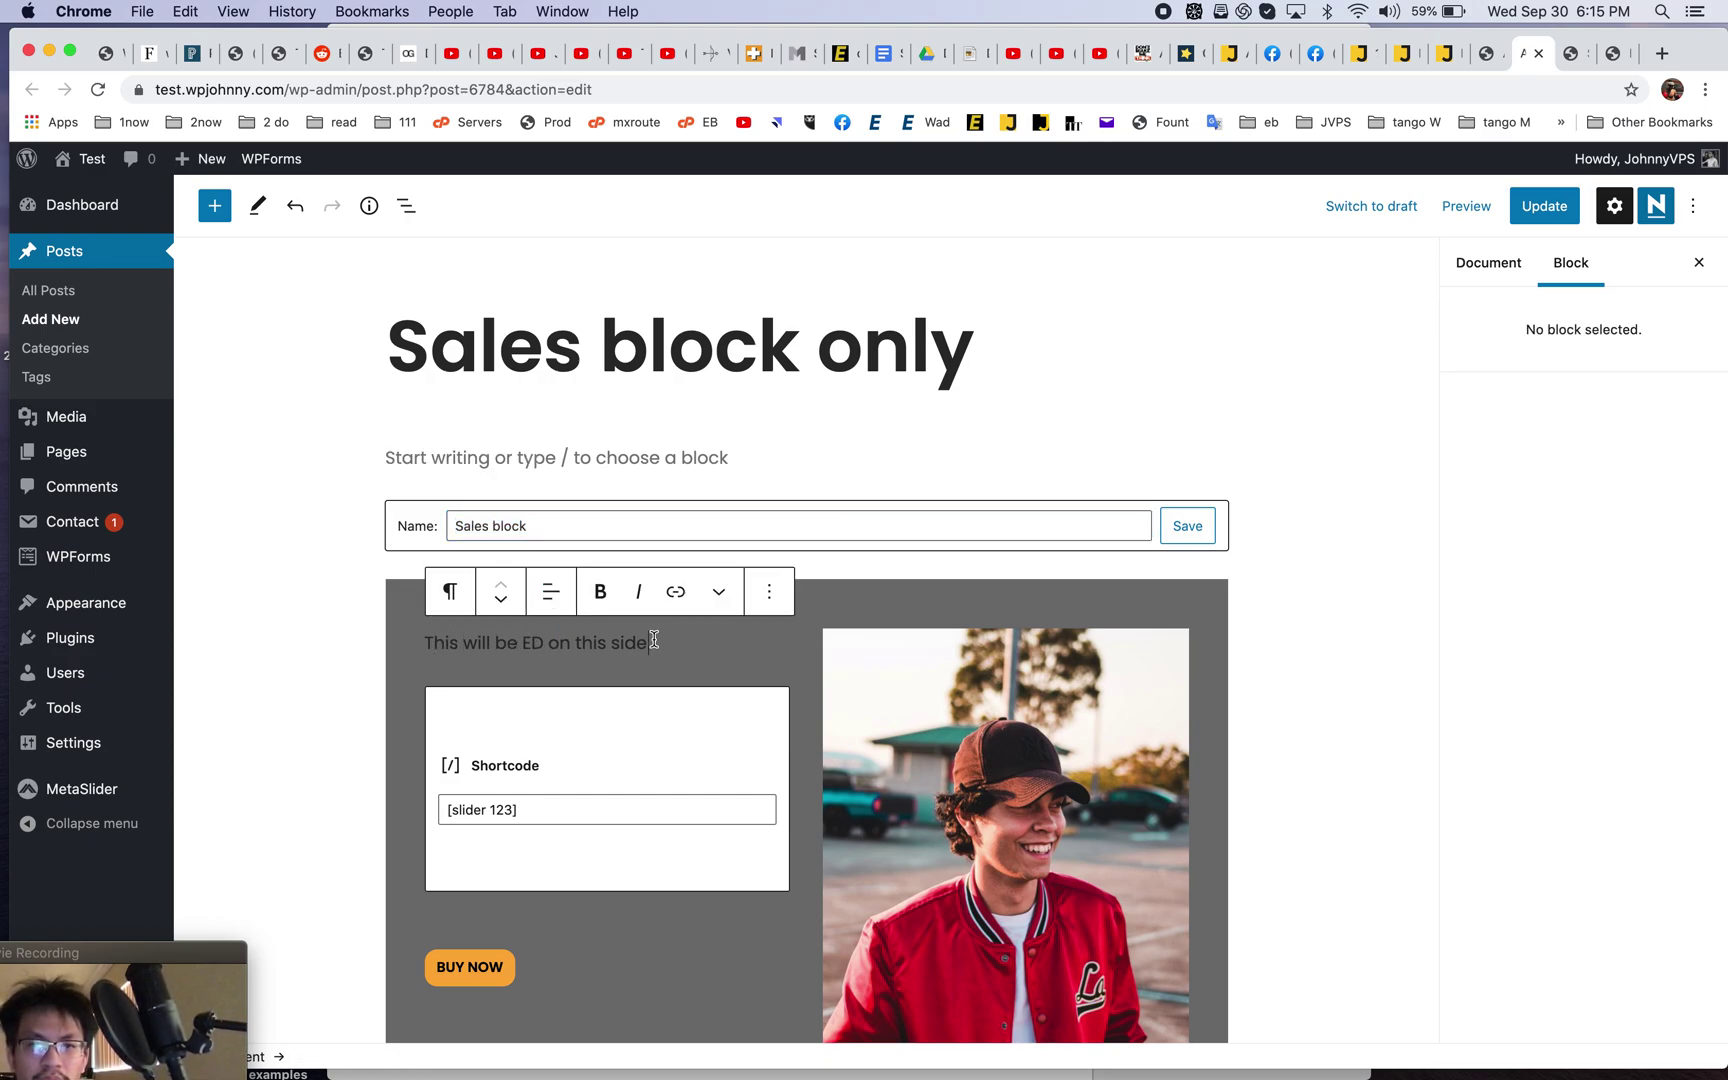
drag(654, 640, 471, 640)
text(was EDITED)
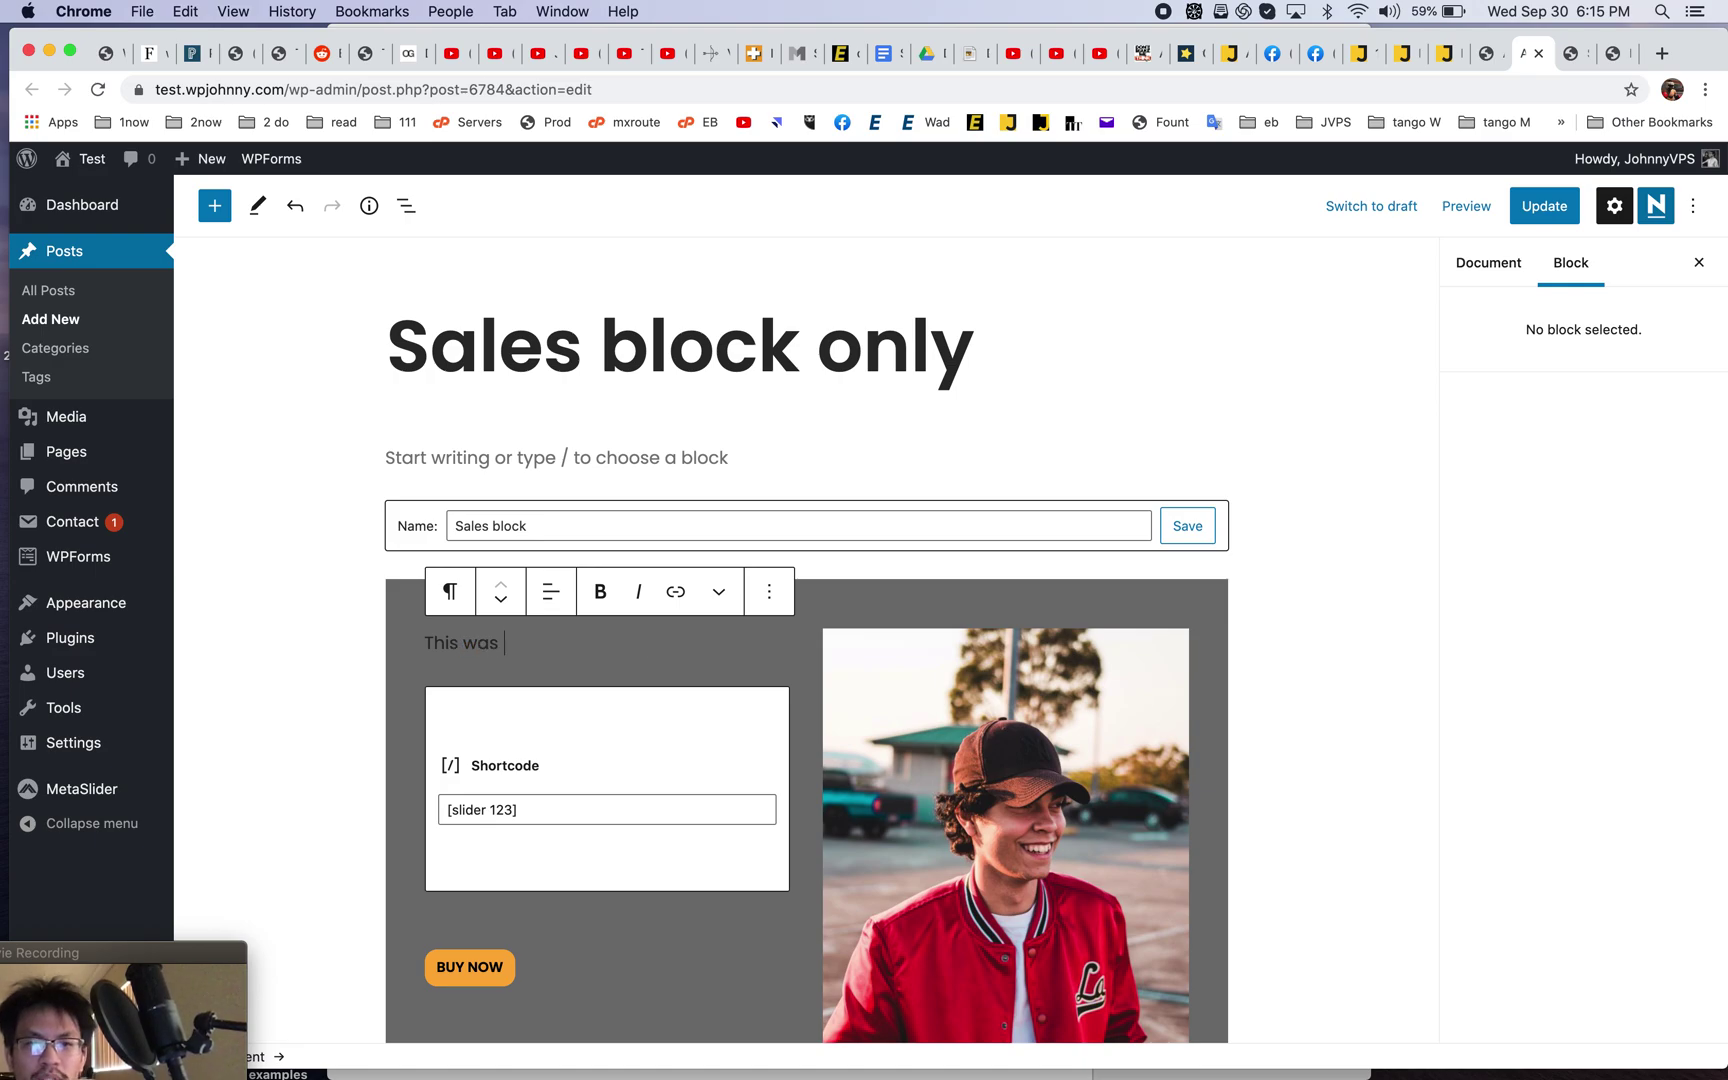
click(1188, 527)
click(1545, 208)
- Reload both published pages and check the Sales block's paragraph on each
click(1565, 53)
key(super+r)
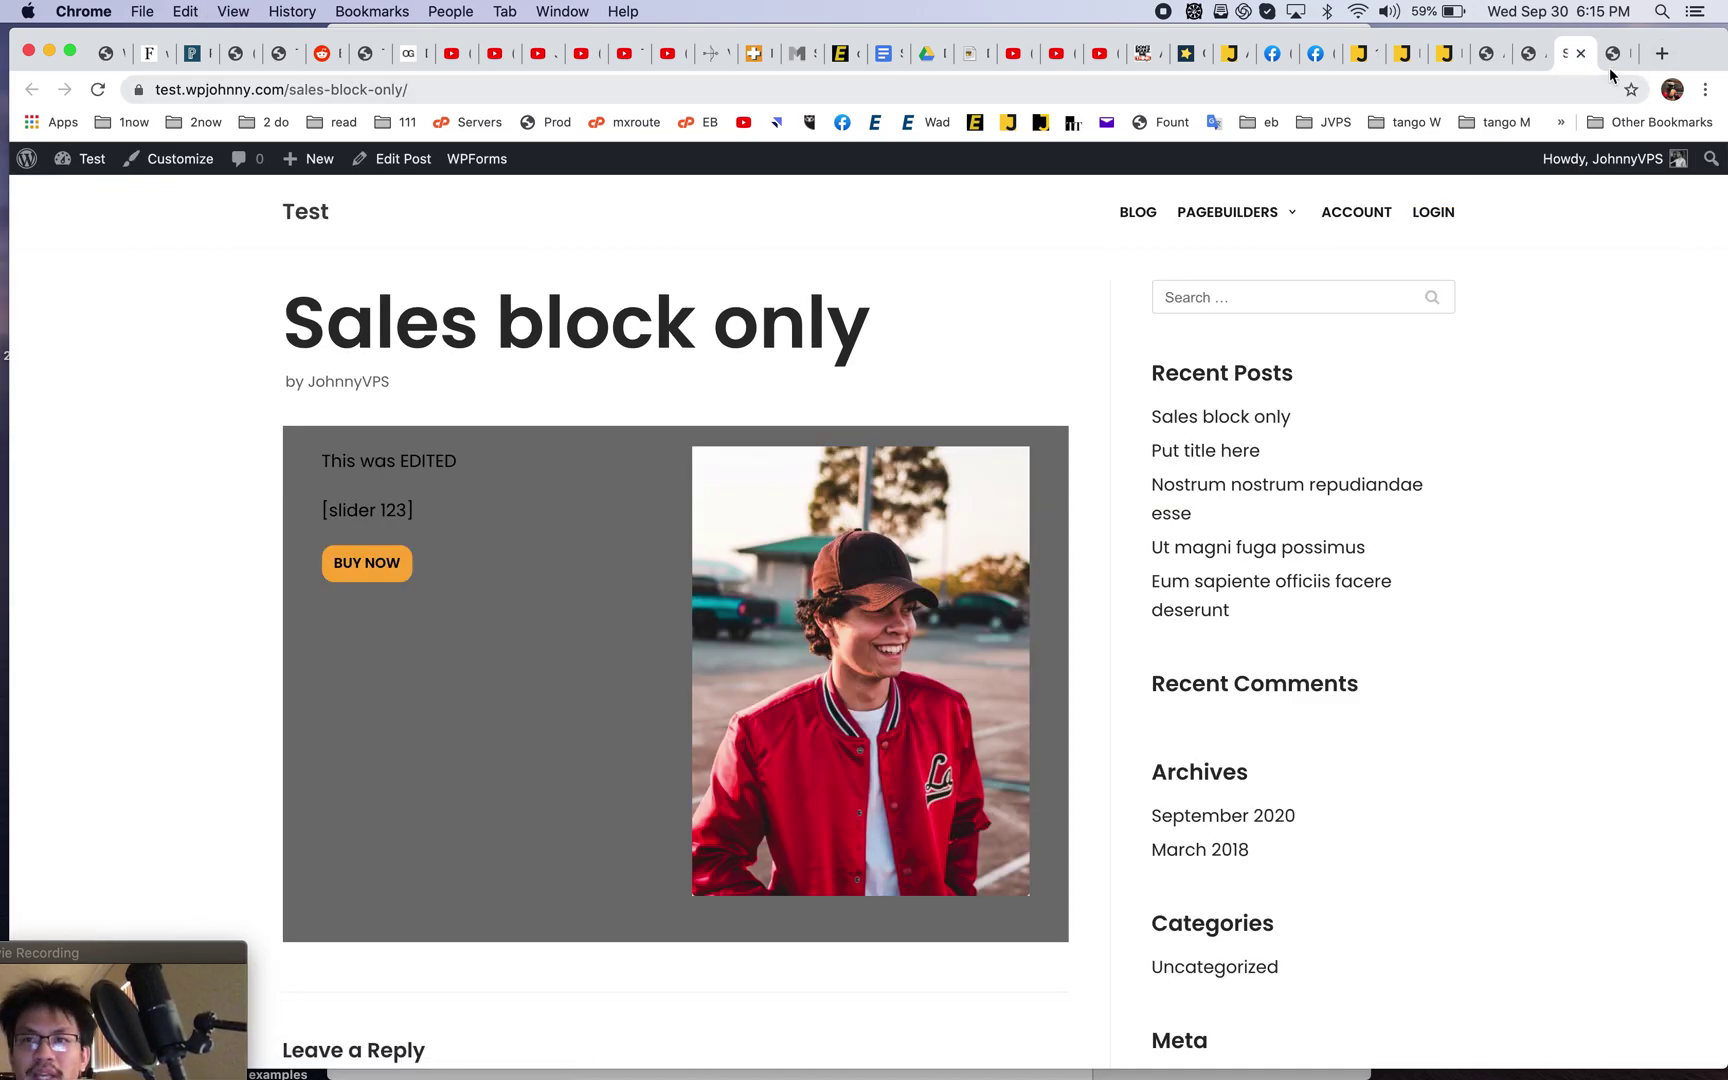
click(1605, 54)
key(super+r)
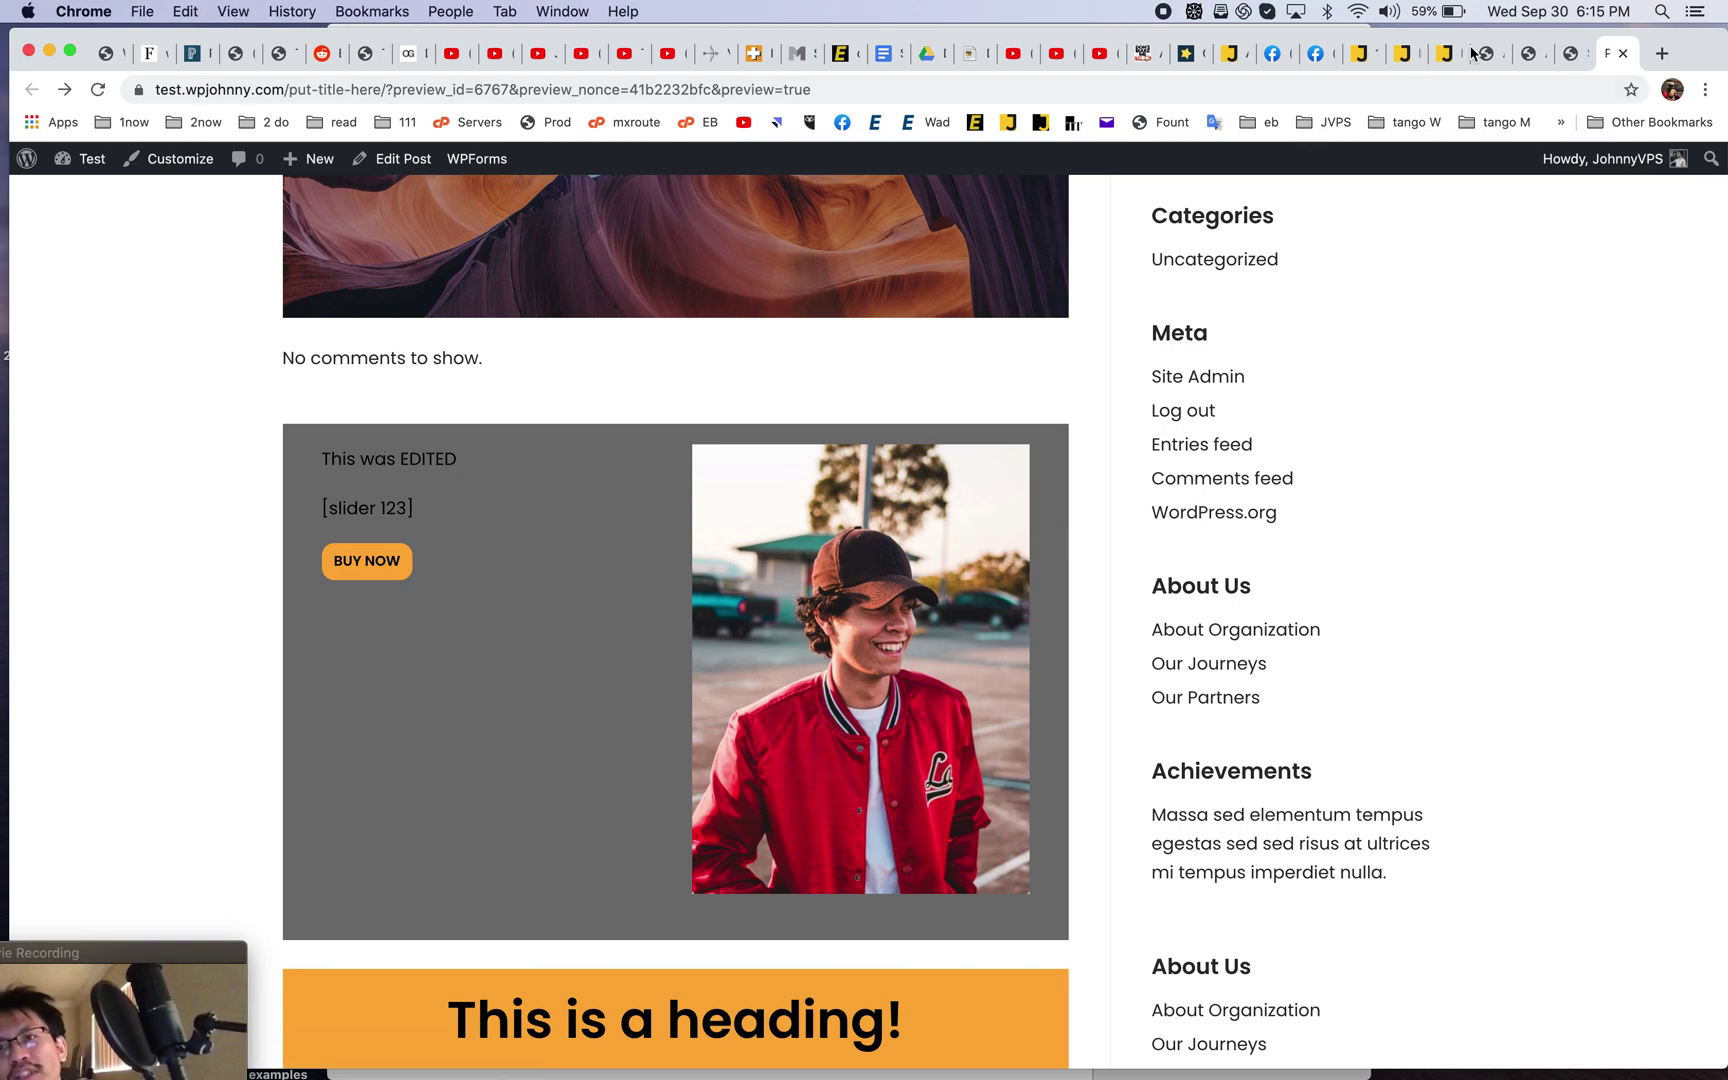
click(1563, 63)
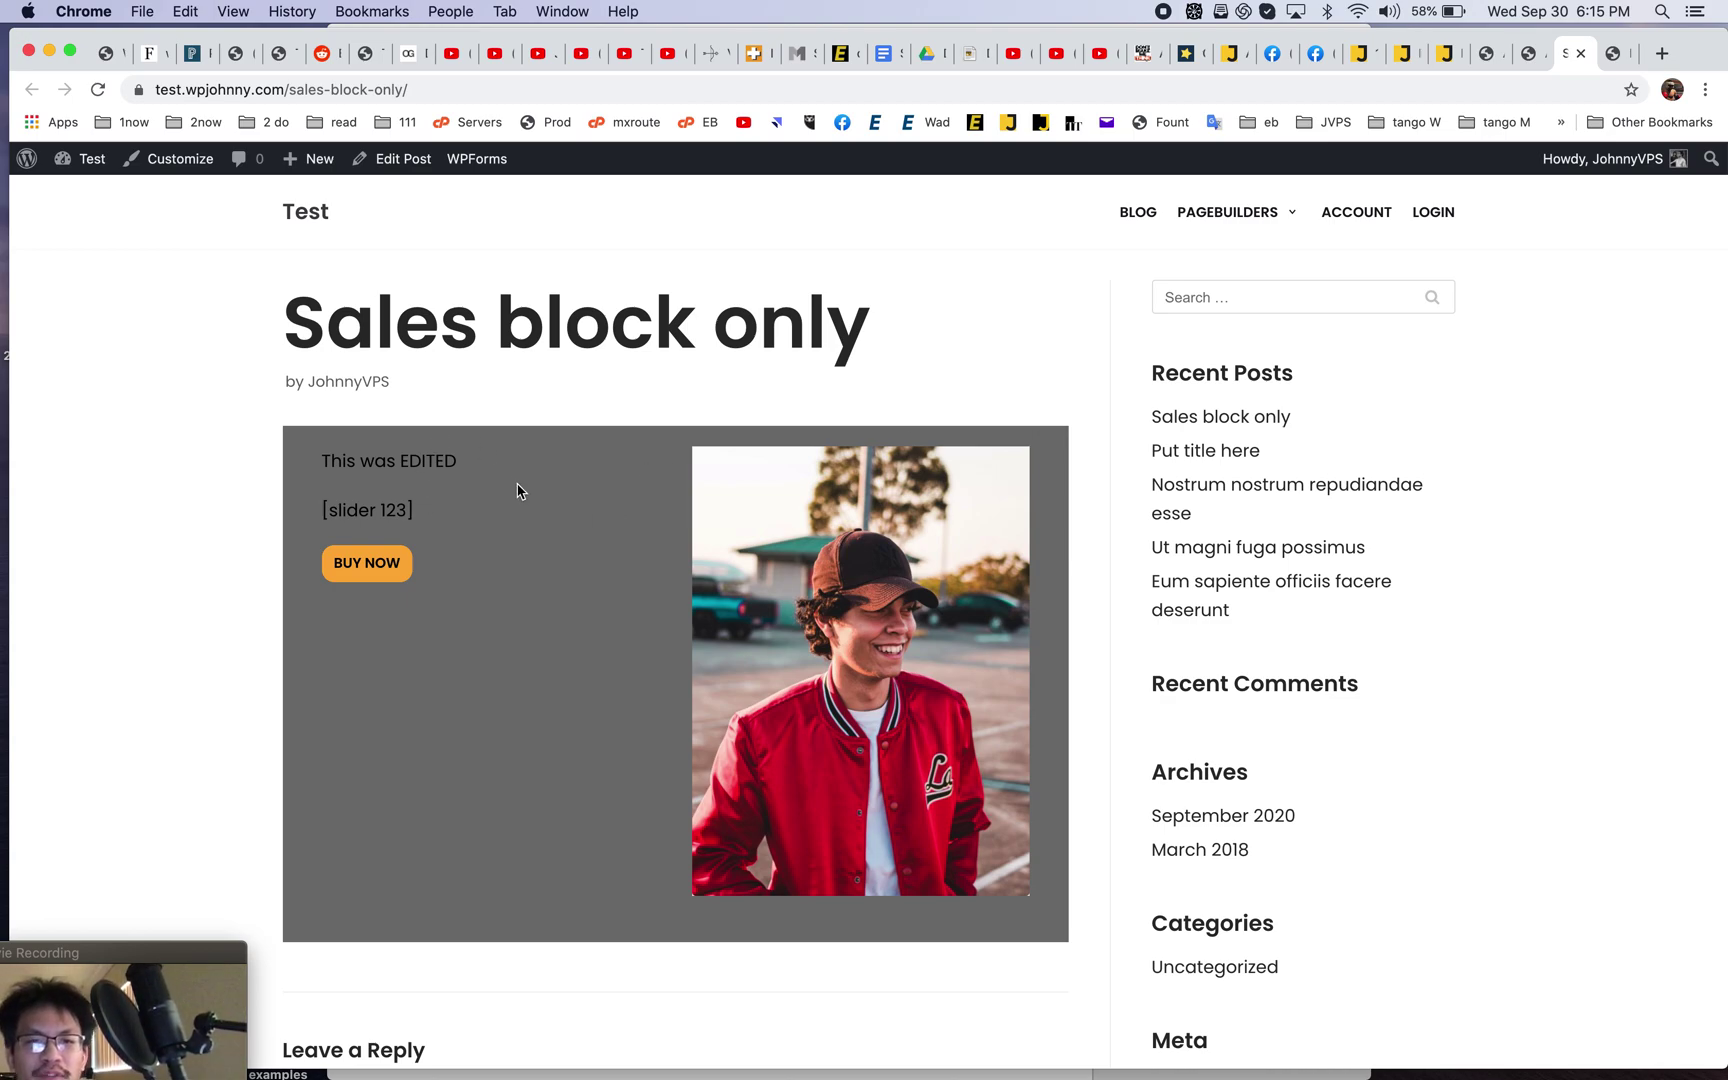
- Convert the reusable Sales block in the "Sales block only" post to a regular block
click(1516, 60)
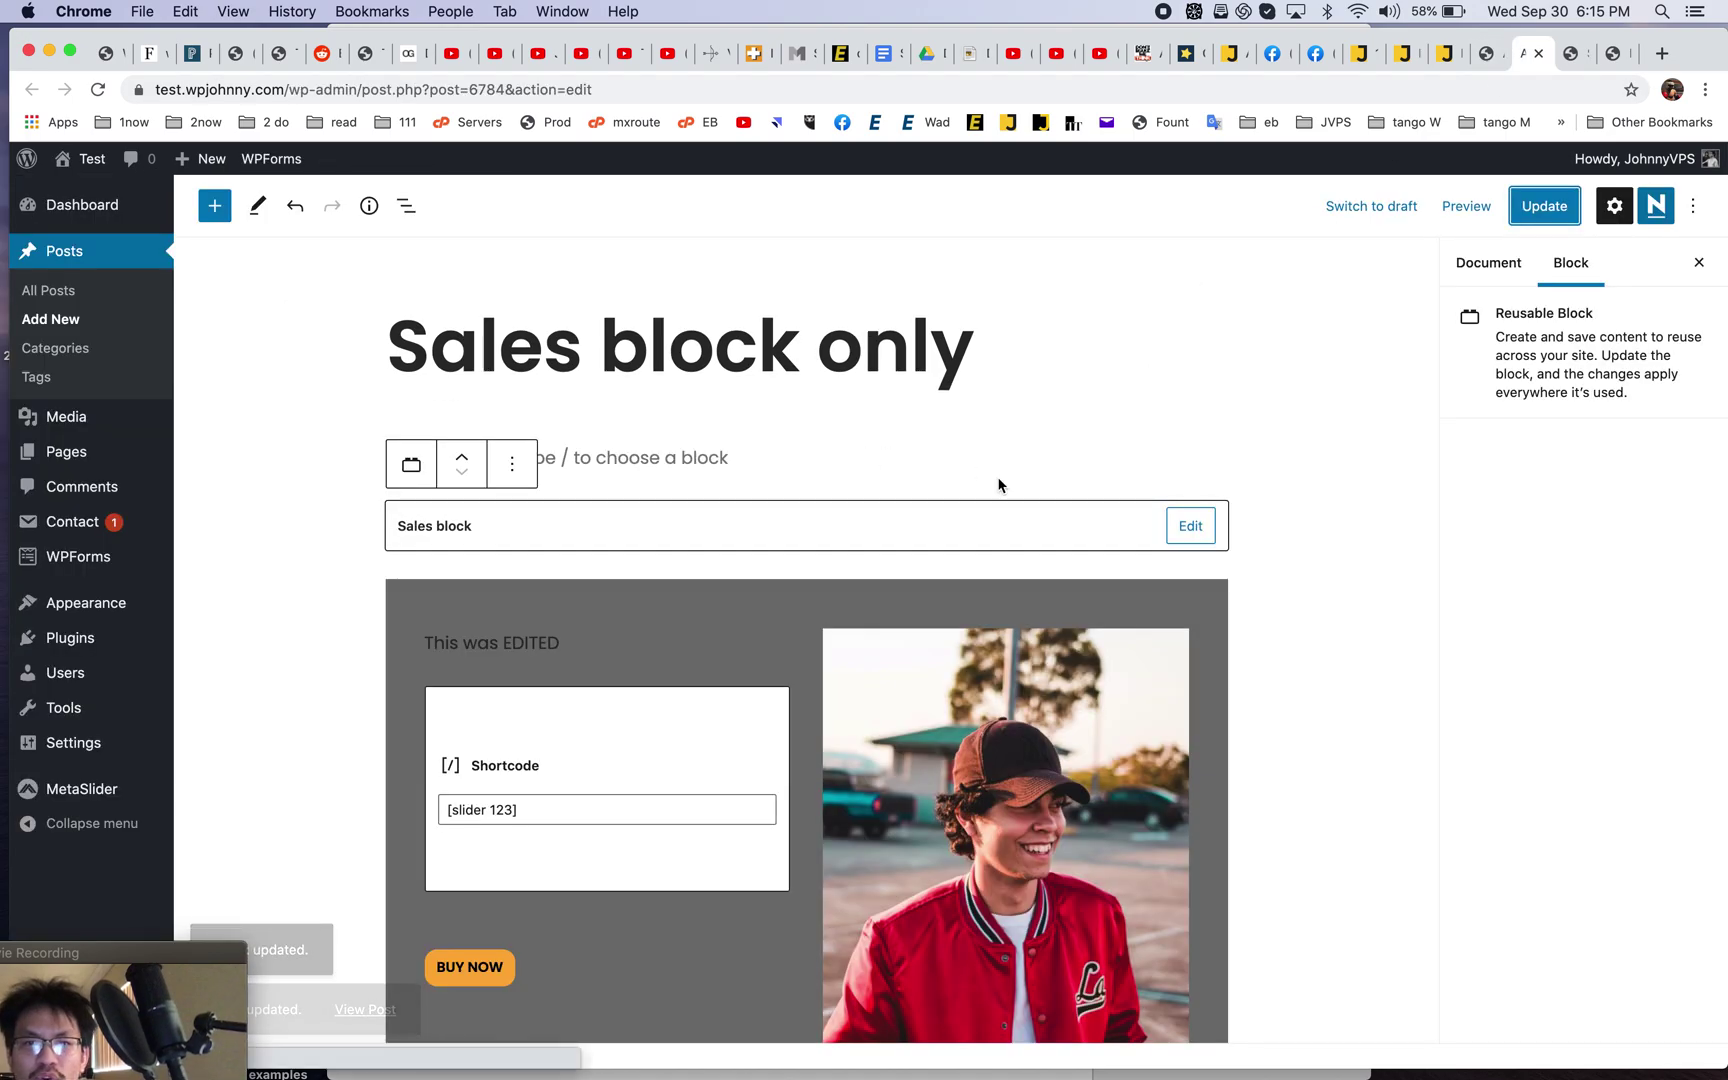
click(1190, 526)
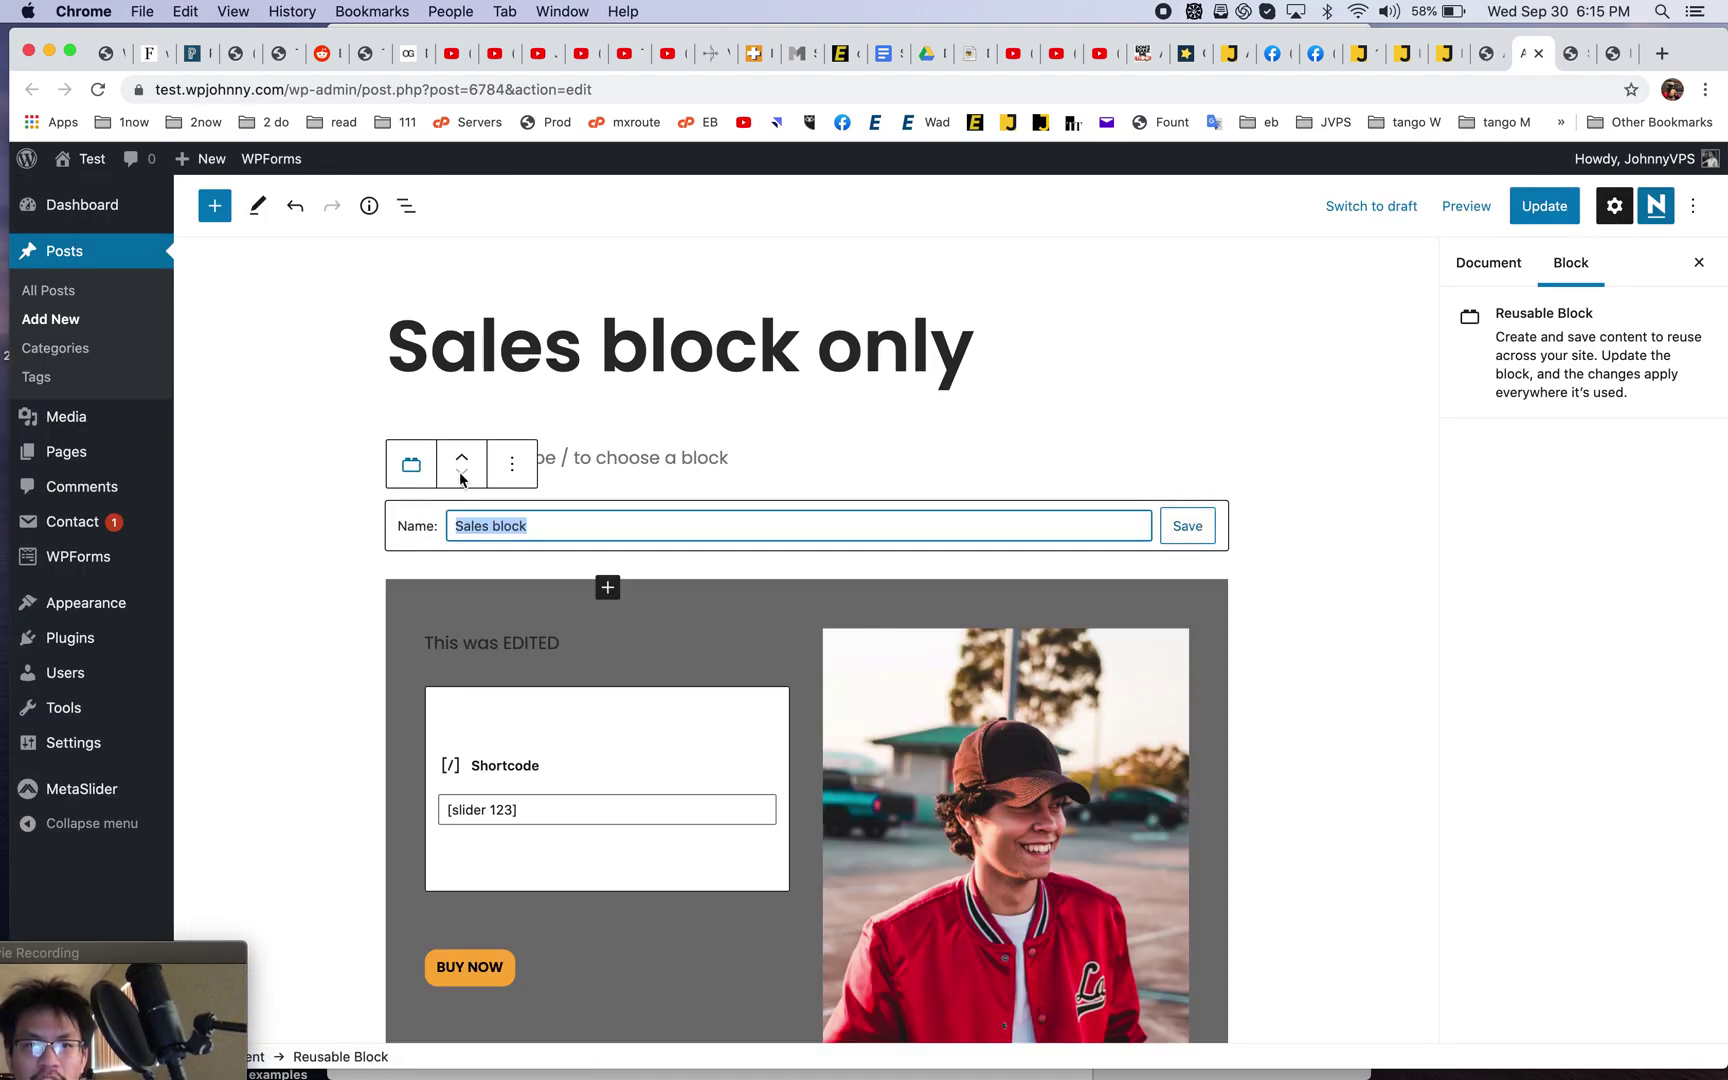
click(506, 475)
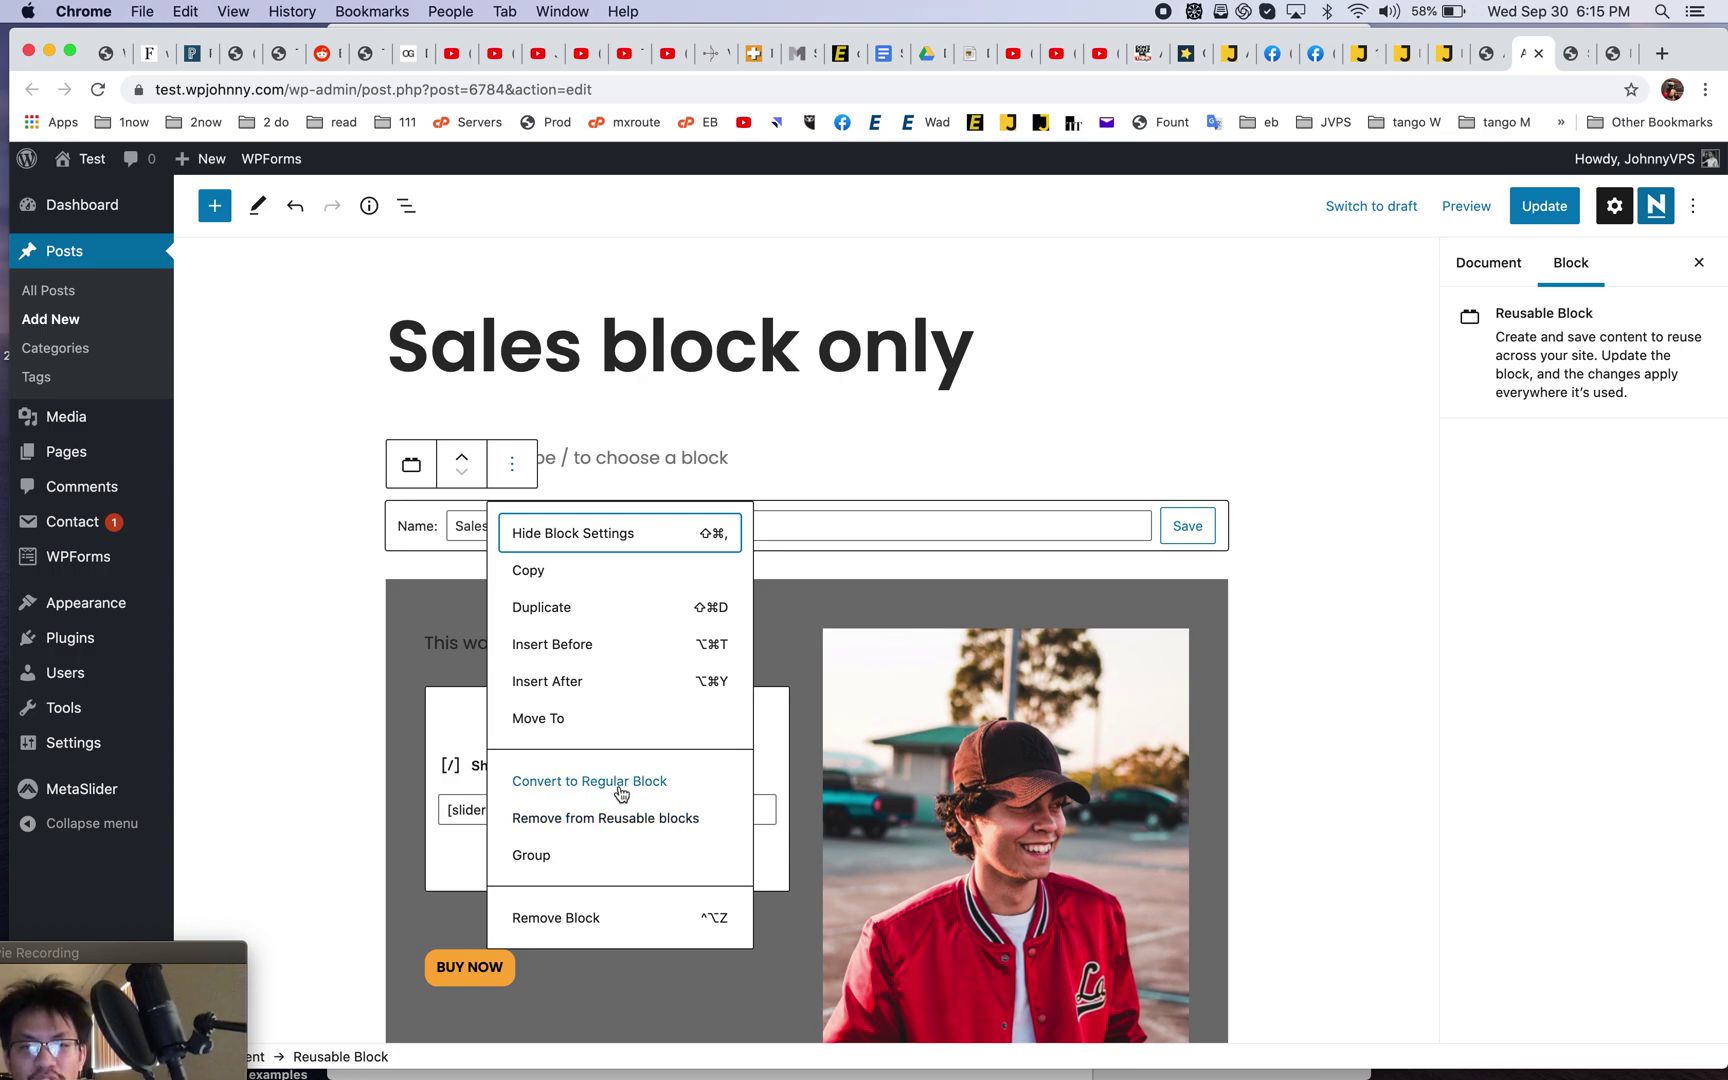
click(620, 790)
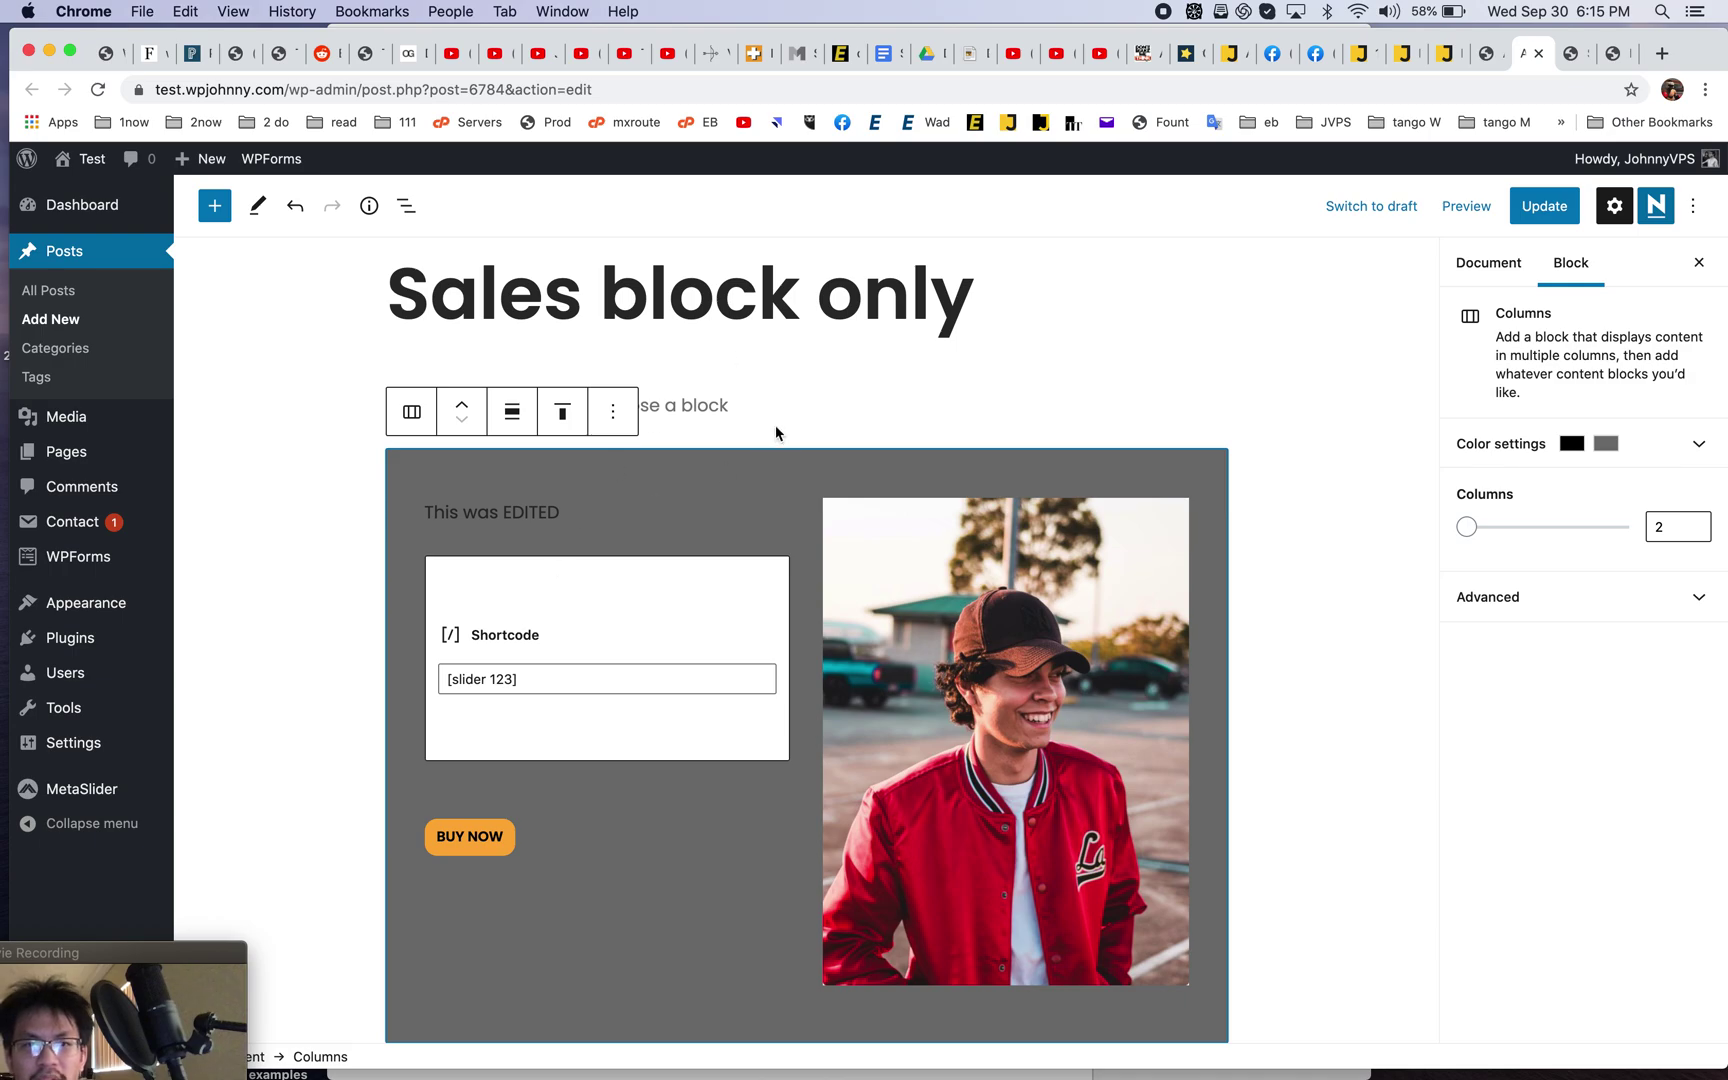
- Change the converted Sales block's paragraph in the "Sales block only" post to "This edit only shows on its page." and update the post
click(562, 514)
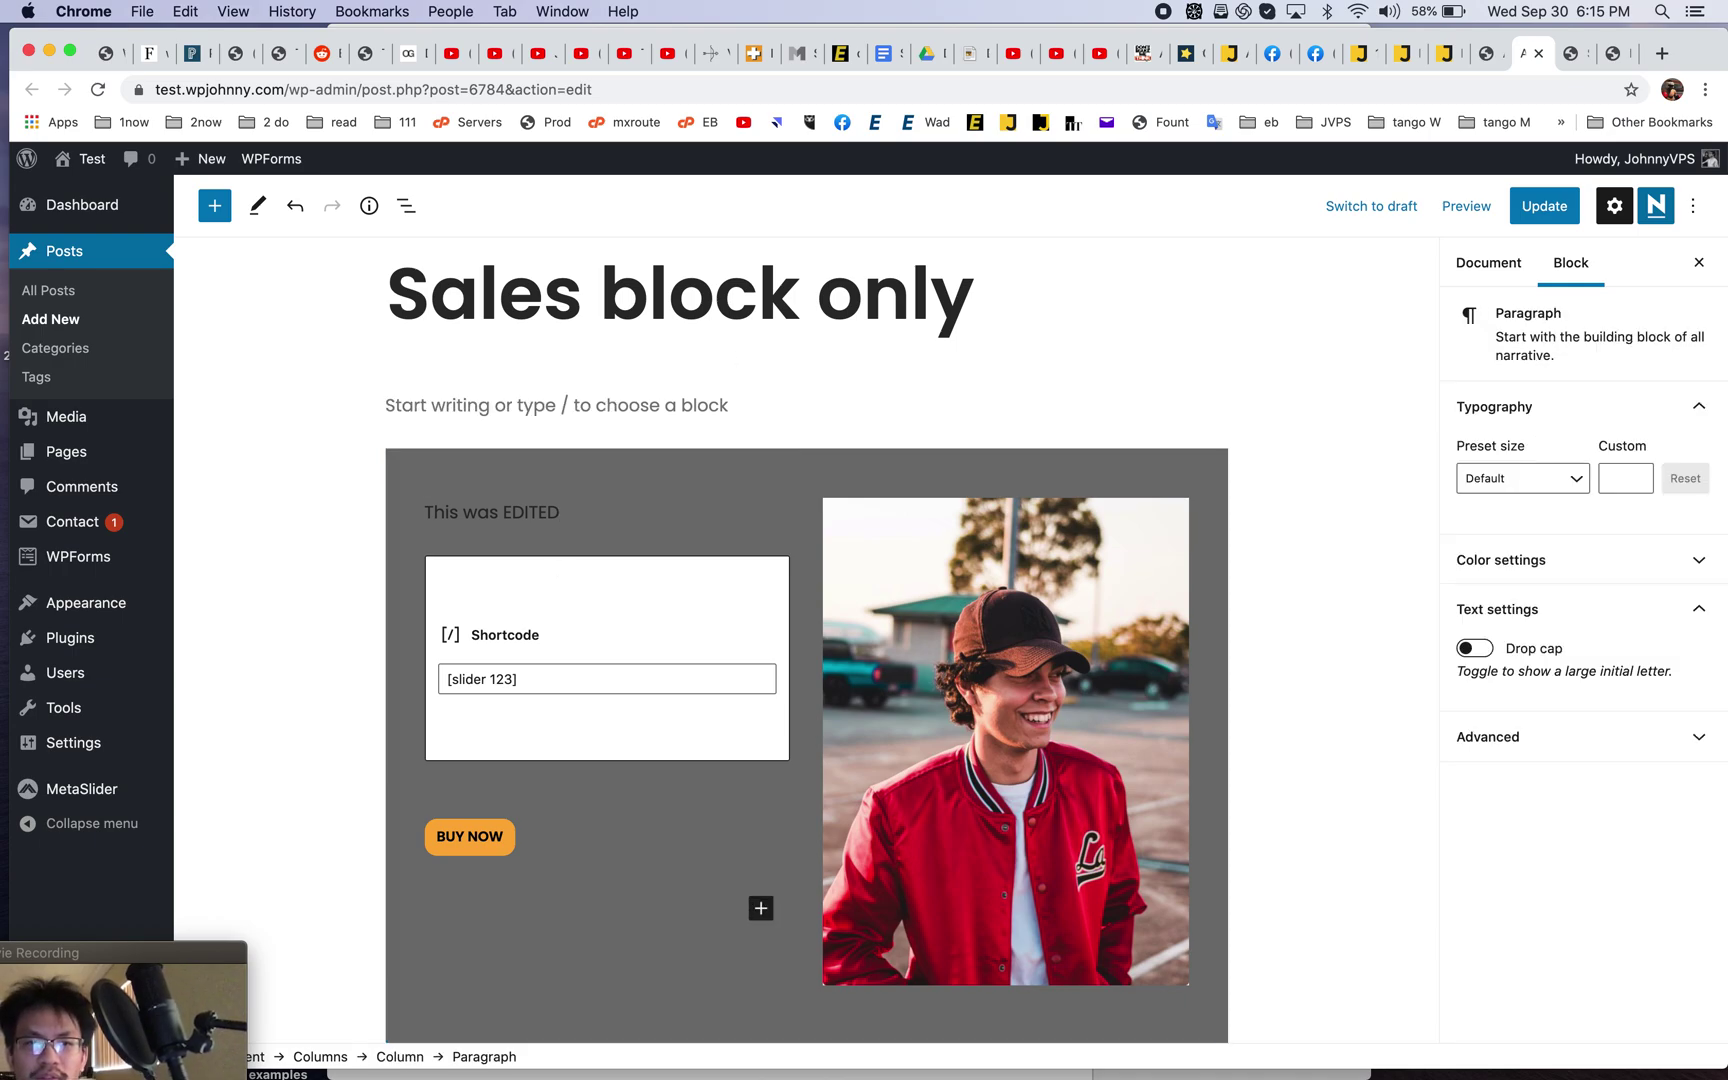
shift+click(463, 514)
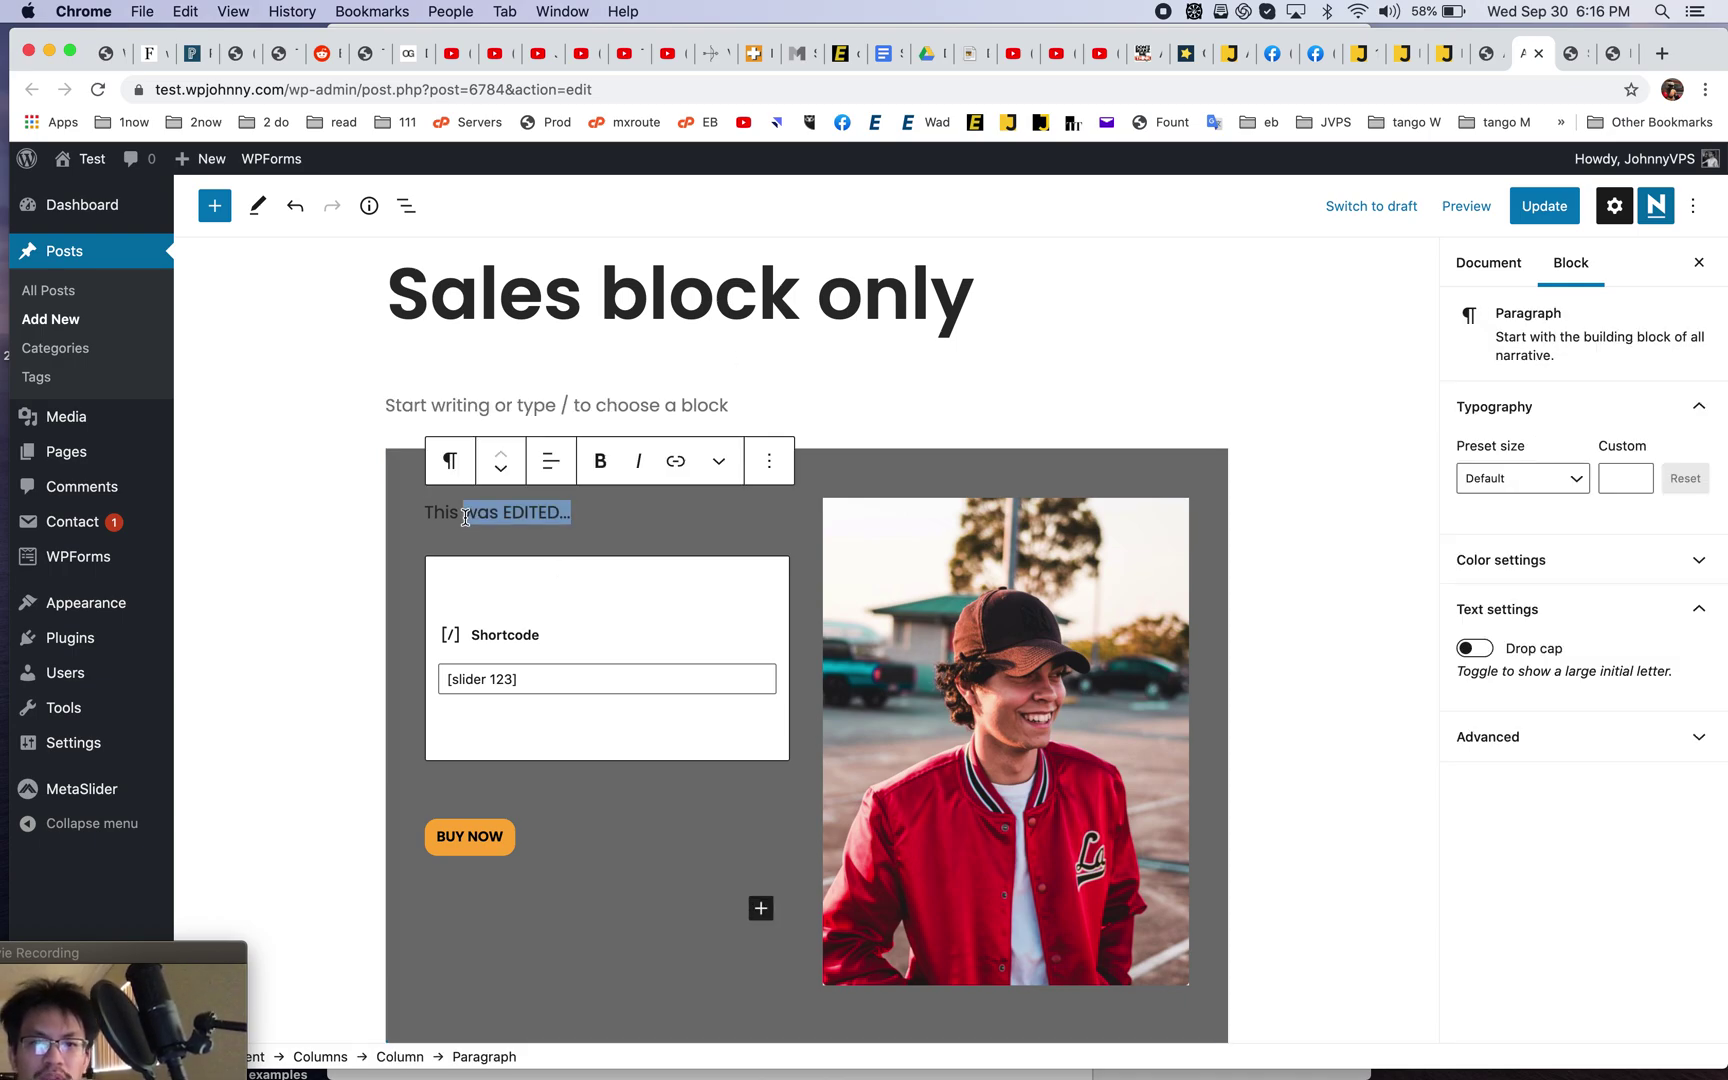
text(edit only sho)
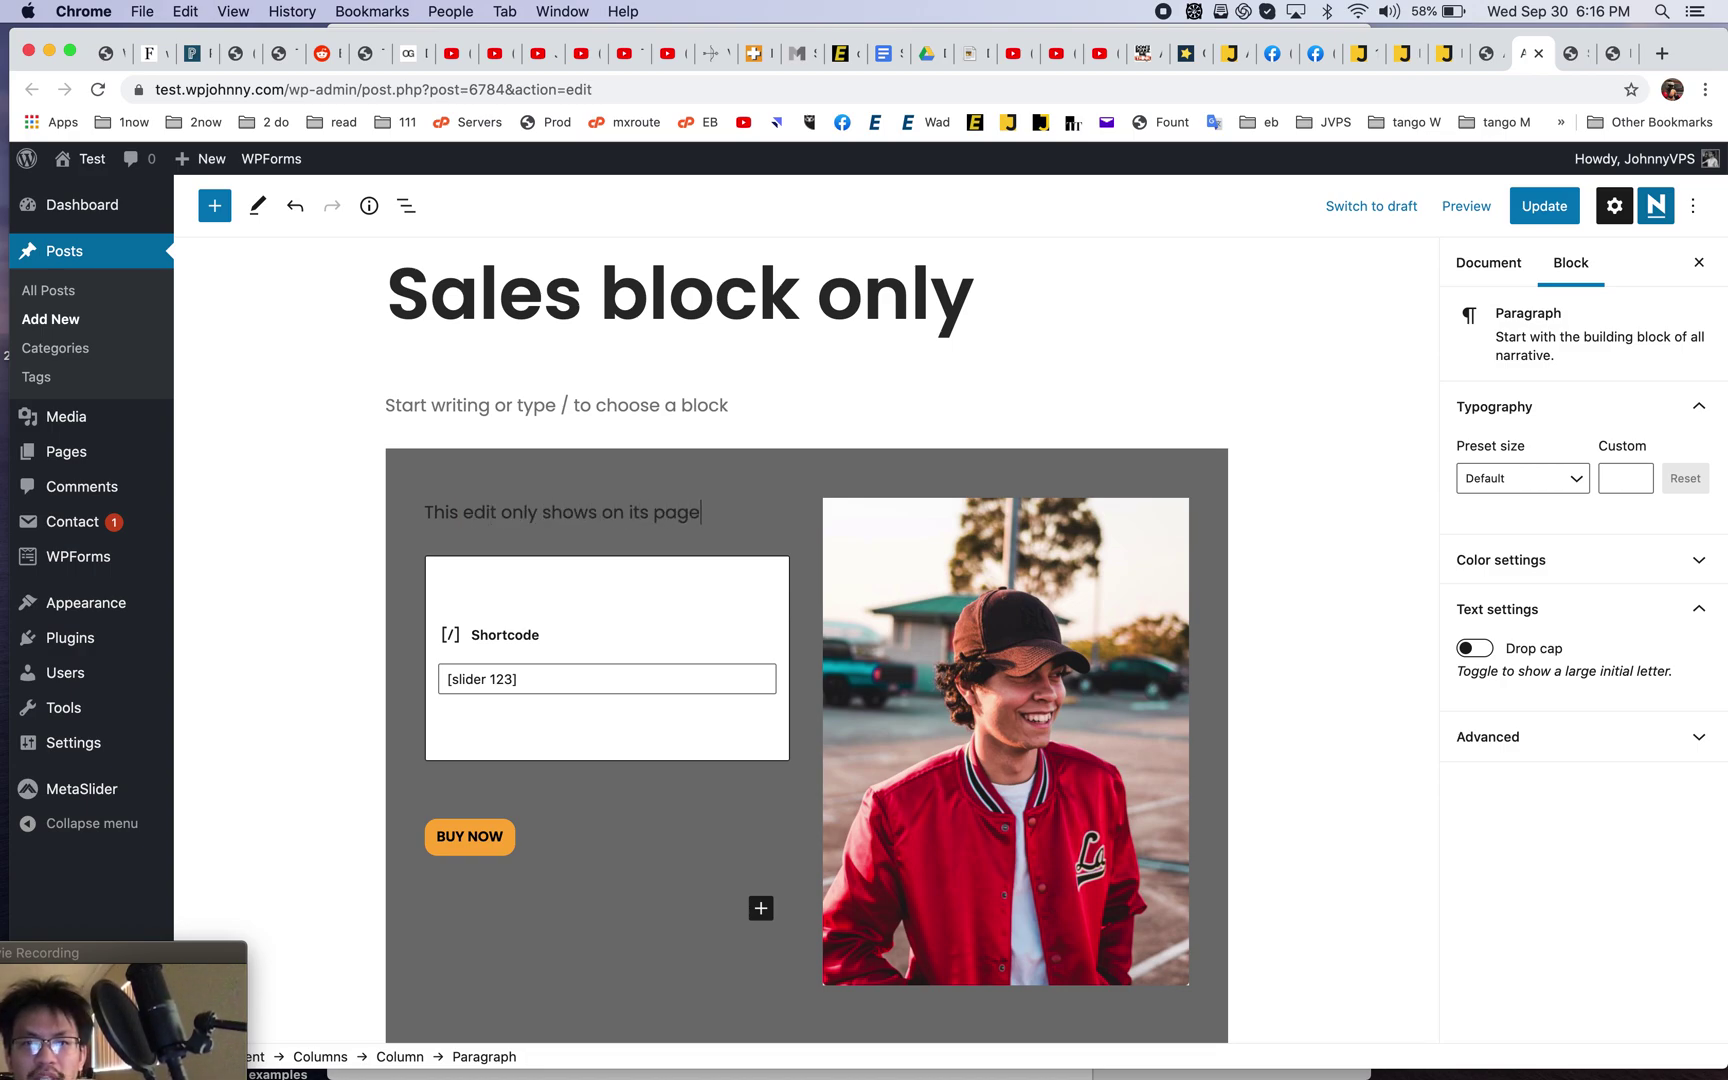
click(1544, 205)
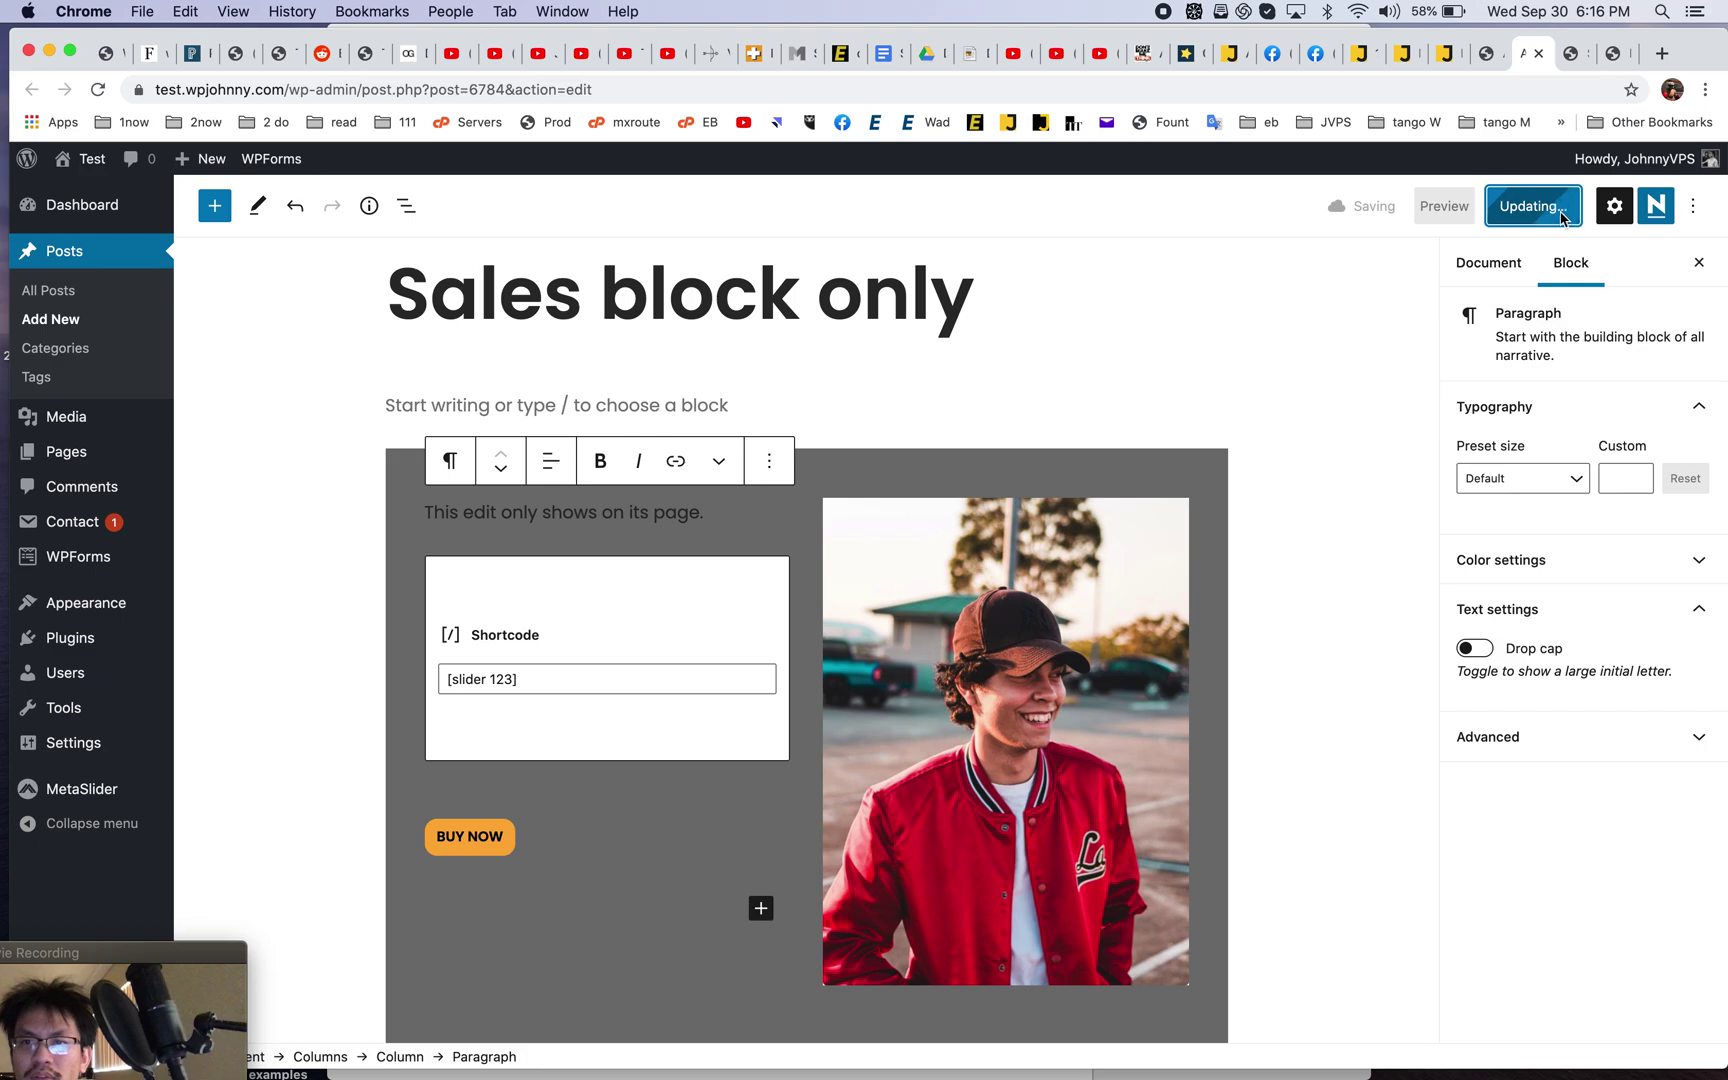
- Compare the Sales block's paragraph on both post pages, and return to the Gutenberg guide article to review its "Default Gutenberg blocks" section
click(1584, 64)
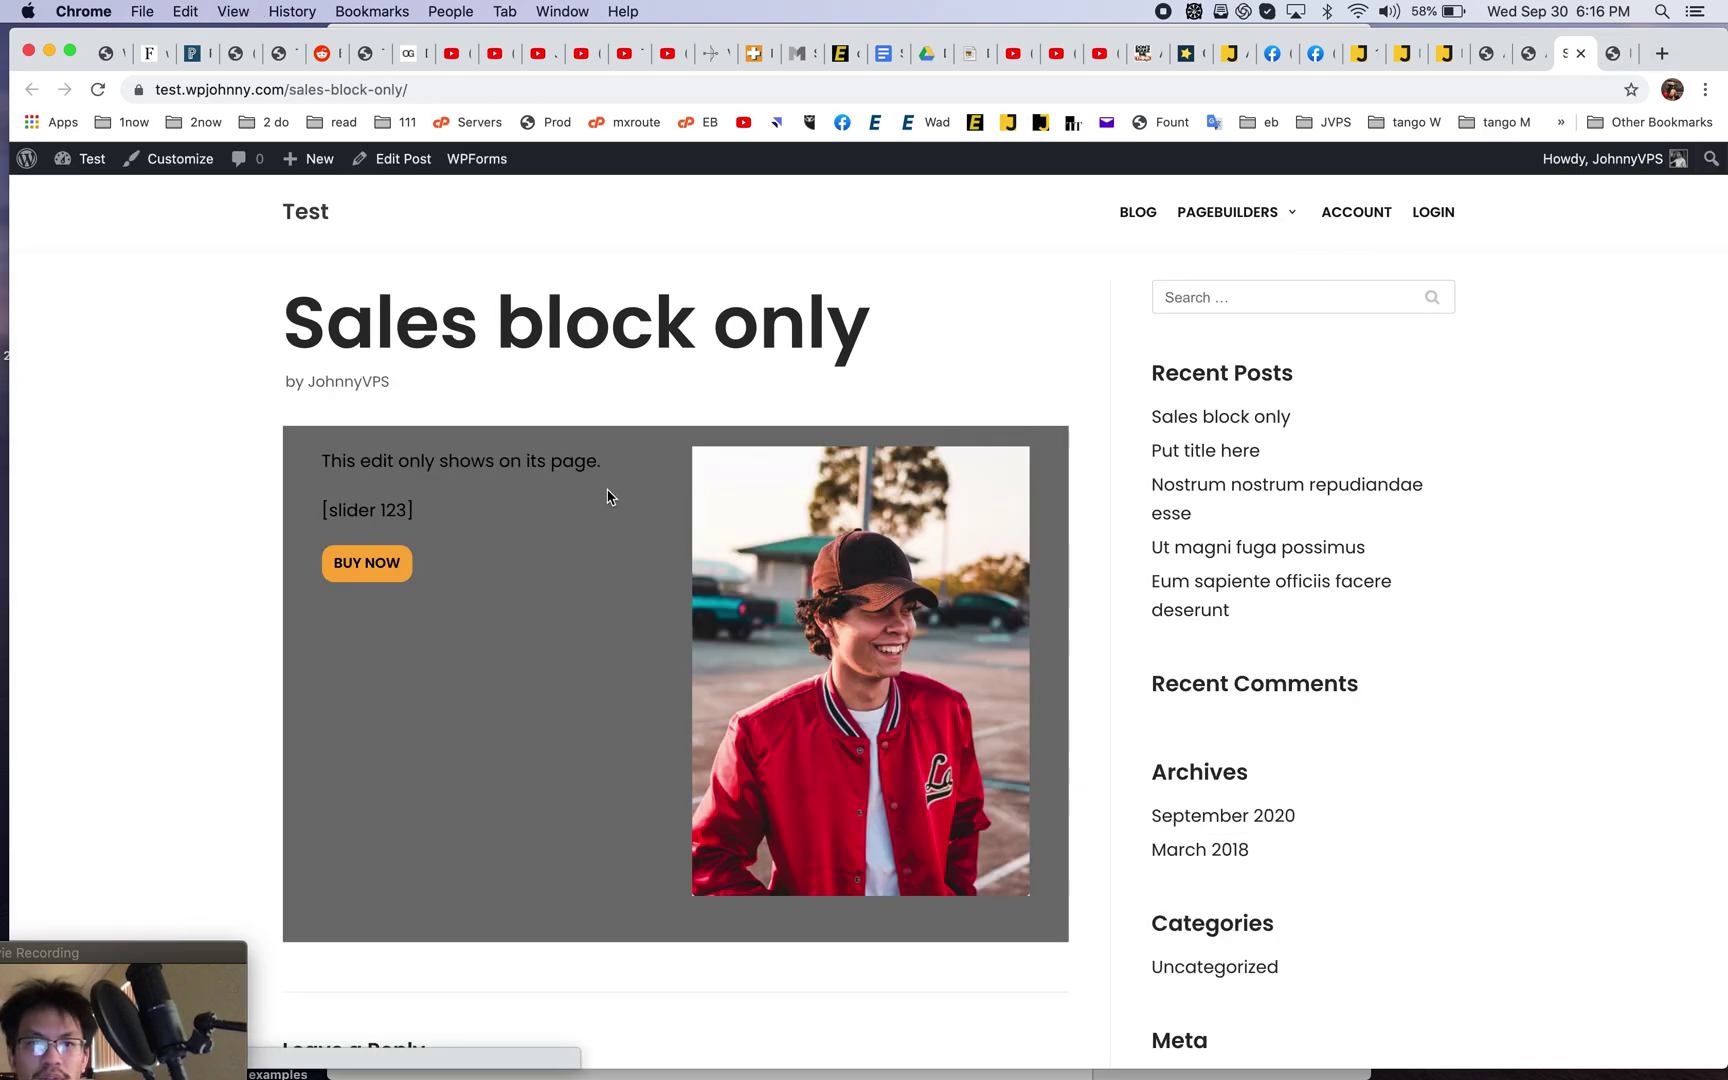
click(1605, 64)
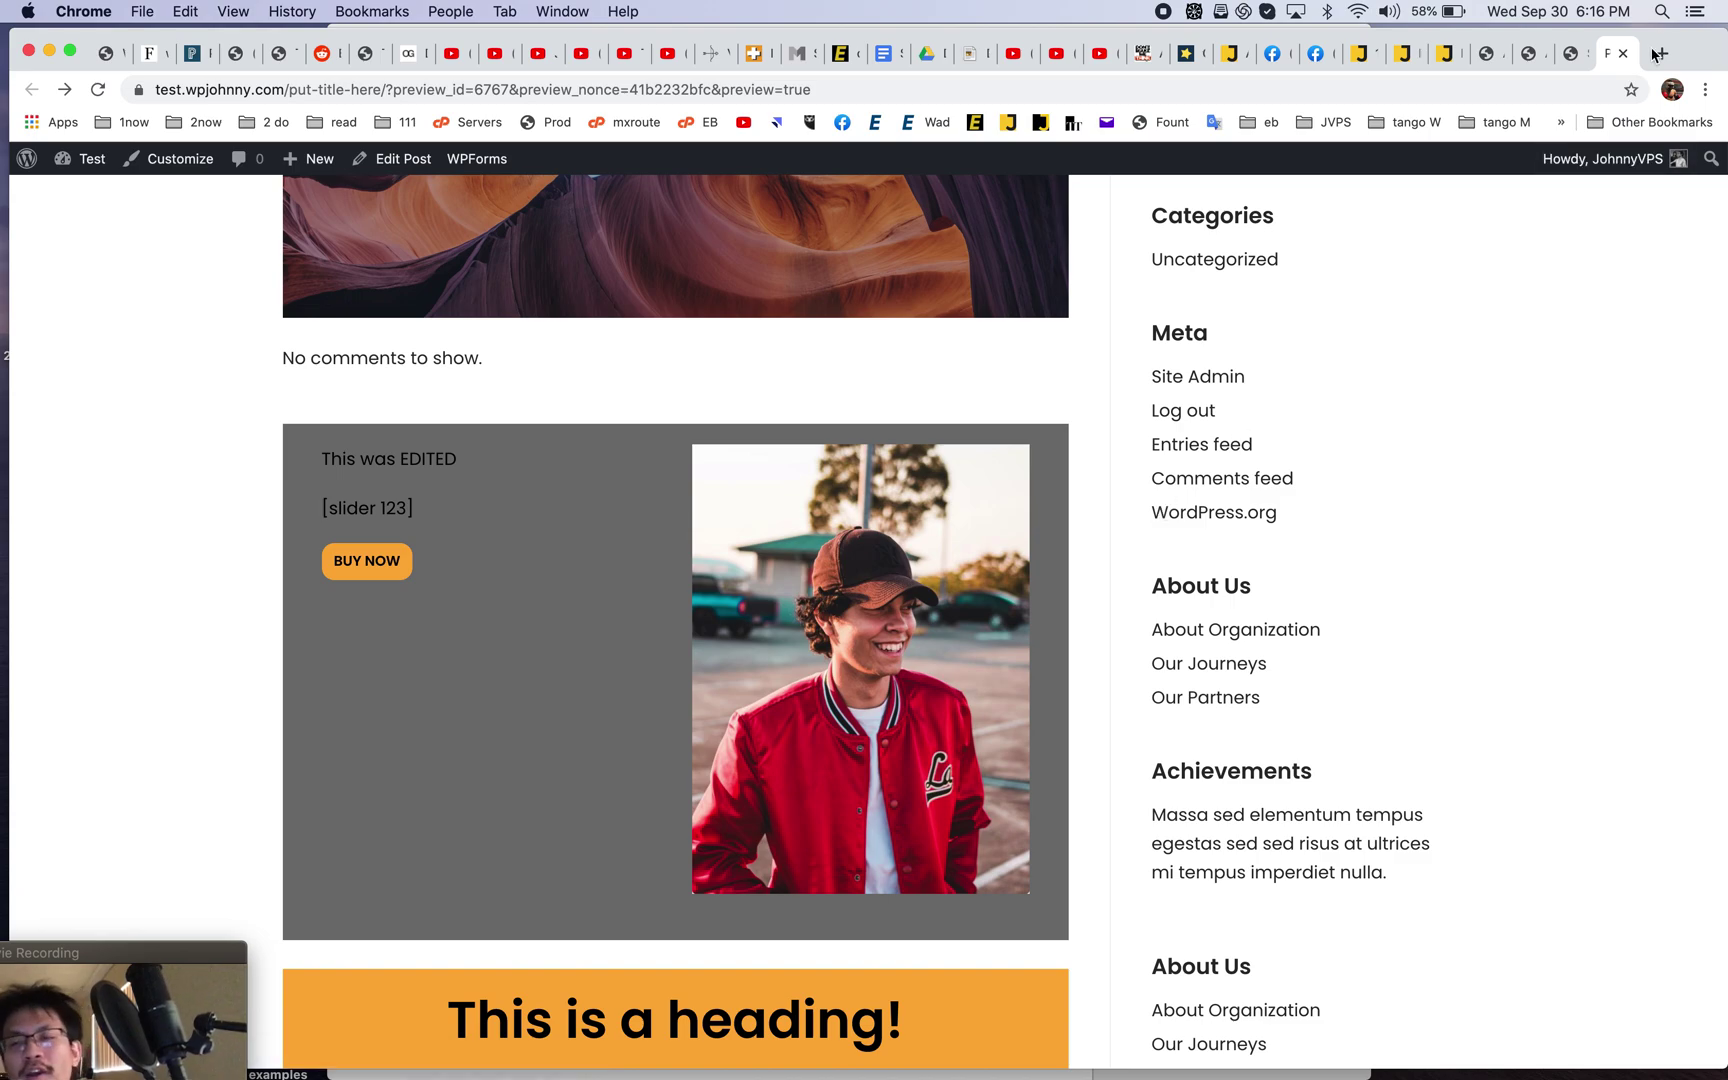
click(1445, 58)
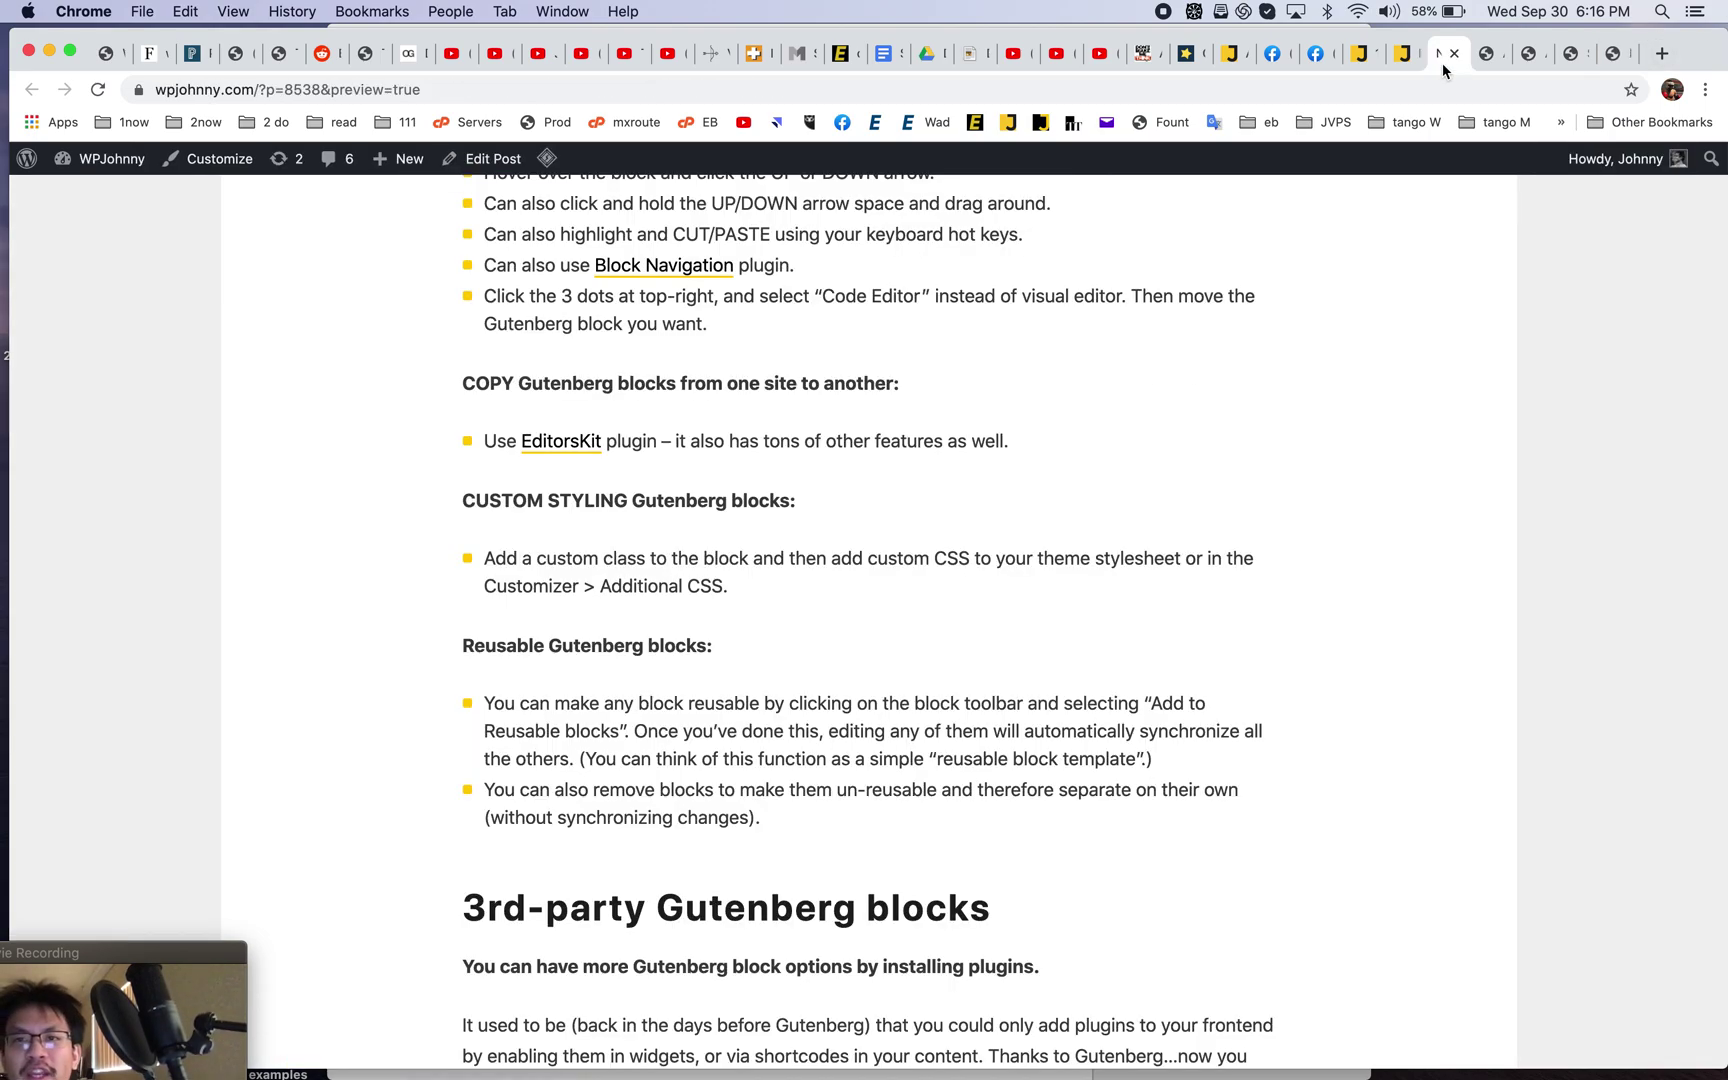
scroll(1341, 380, down, 5)
scroll(1341, 384, up, 8)
scroll(1341, 384, up, 7)
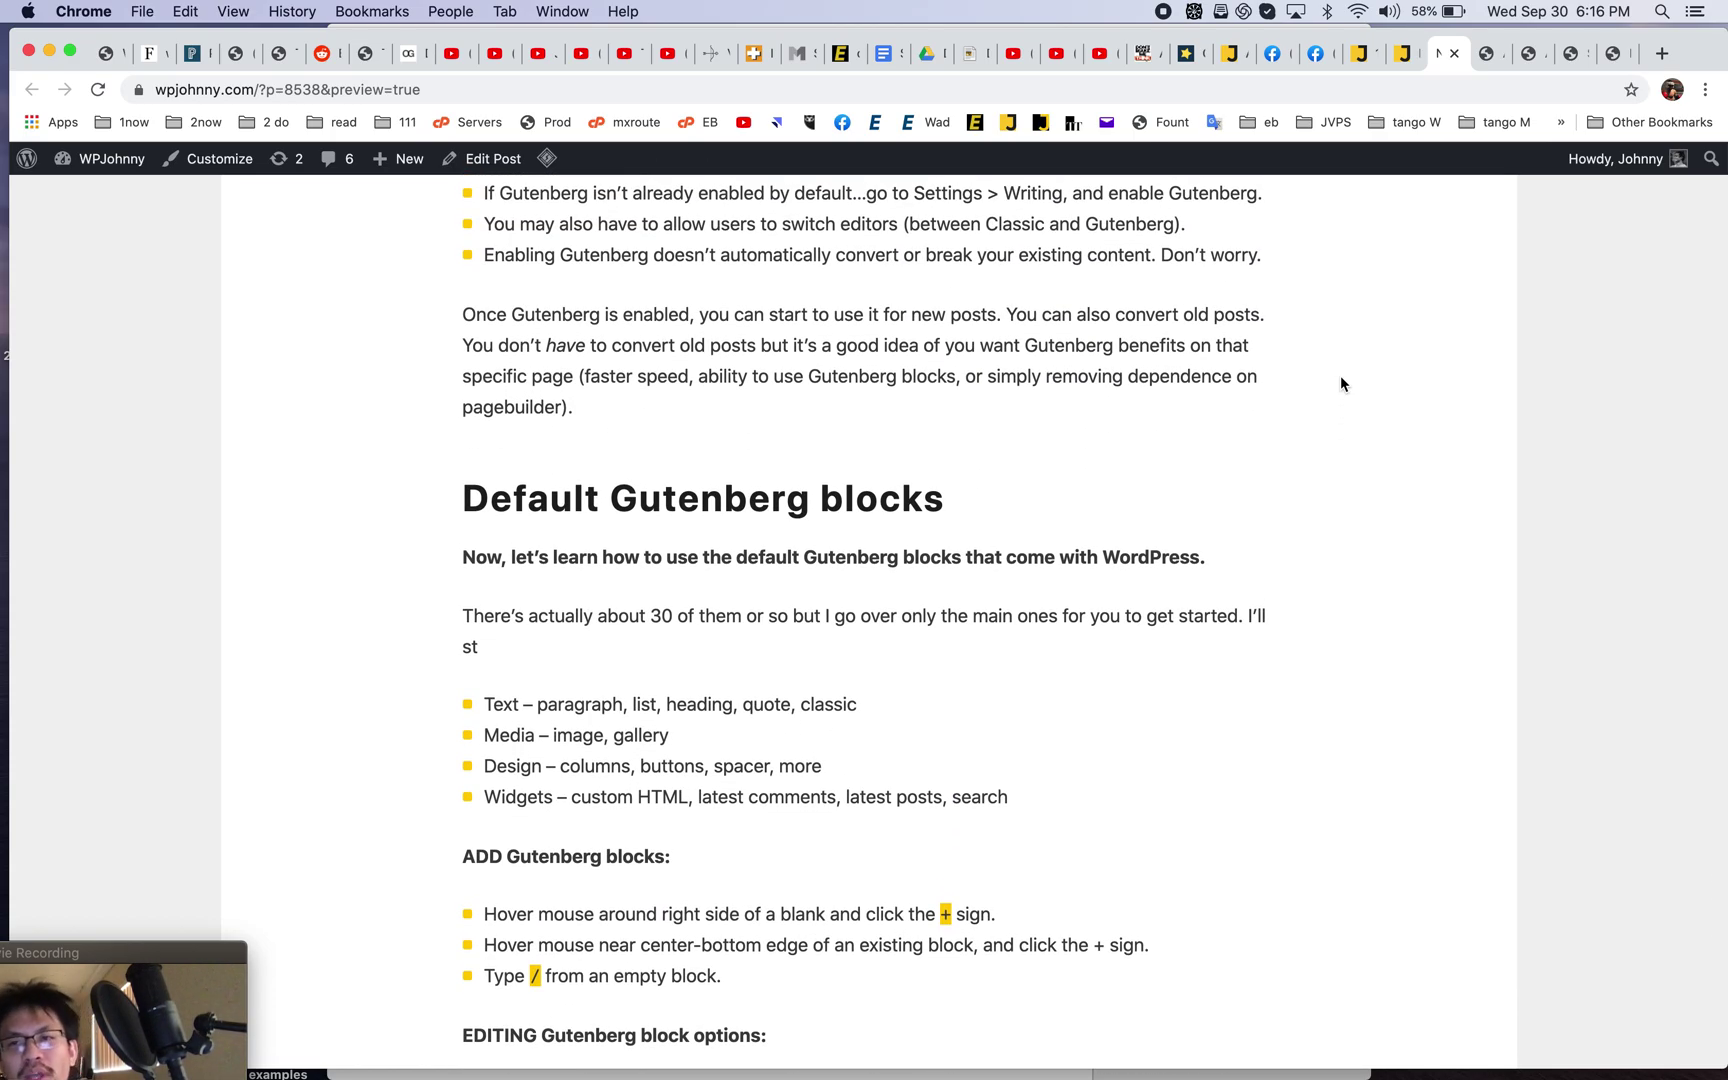